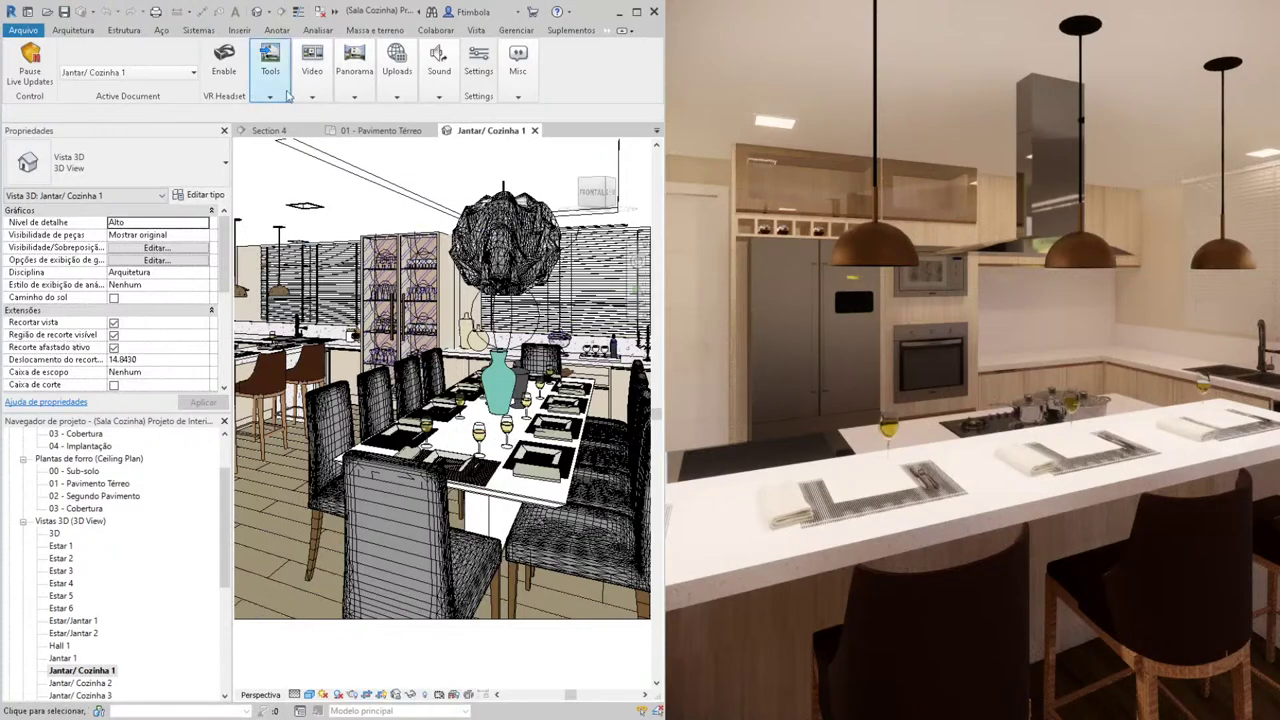
Step: Open the Enscape Asset Library from the Enscape ribbon beside the live kitchen render
click(270, 62)
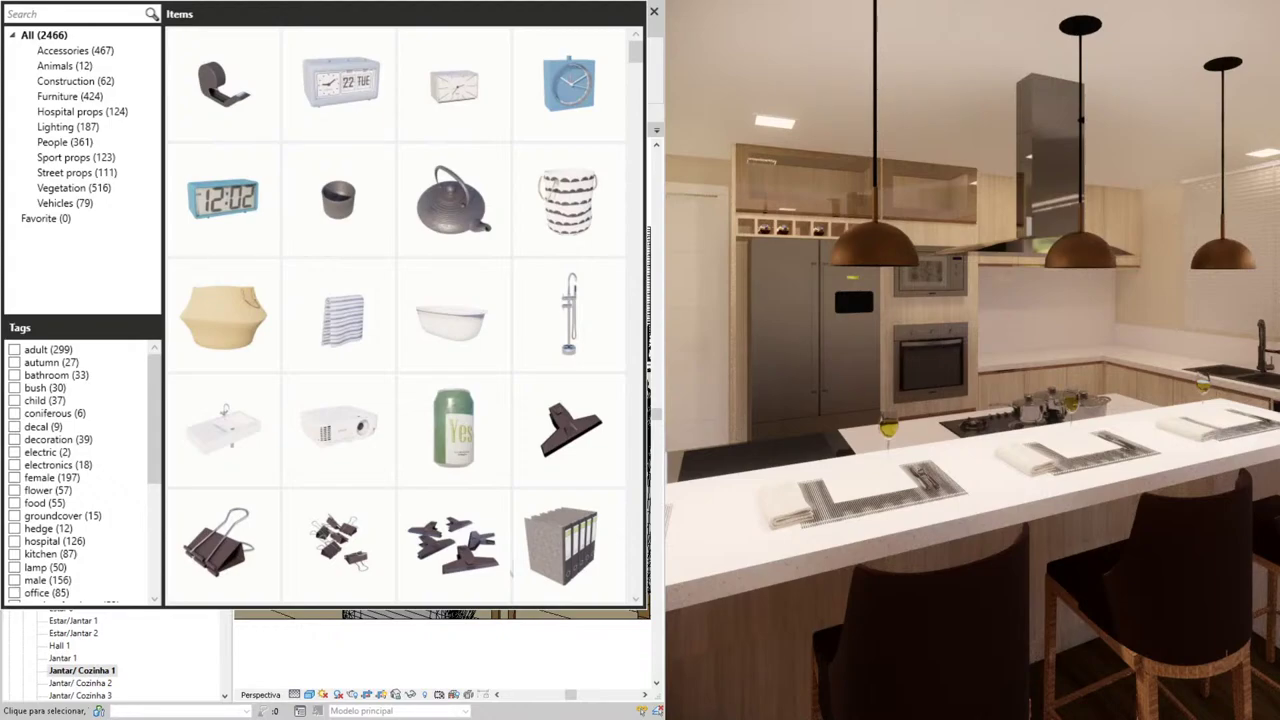
Step: Search the asset library for 'kitchen', then clear the search term
click(86, 13)
text(ki)
key(BackSpace)
key(BackSpace)
text(kit)
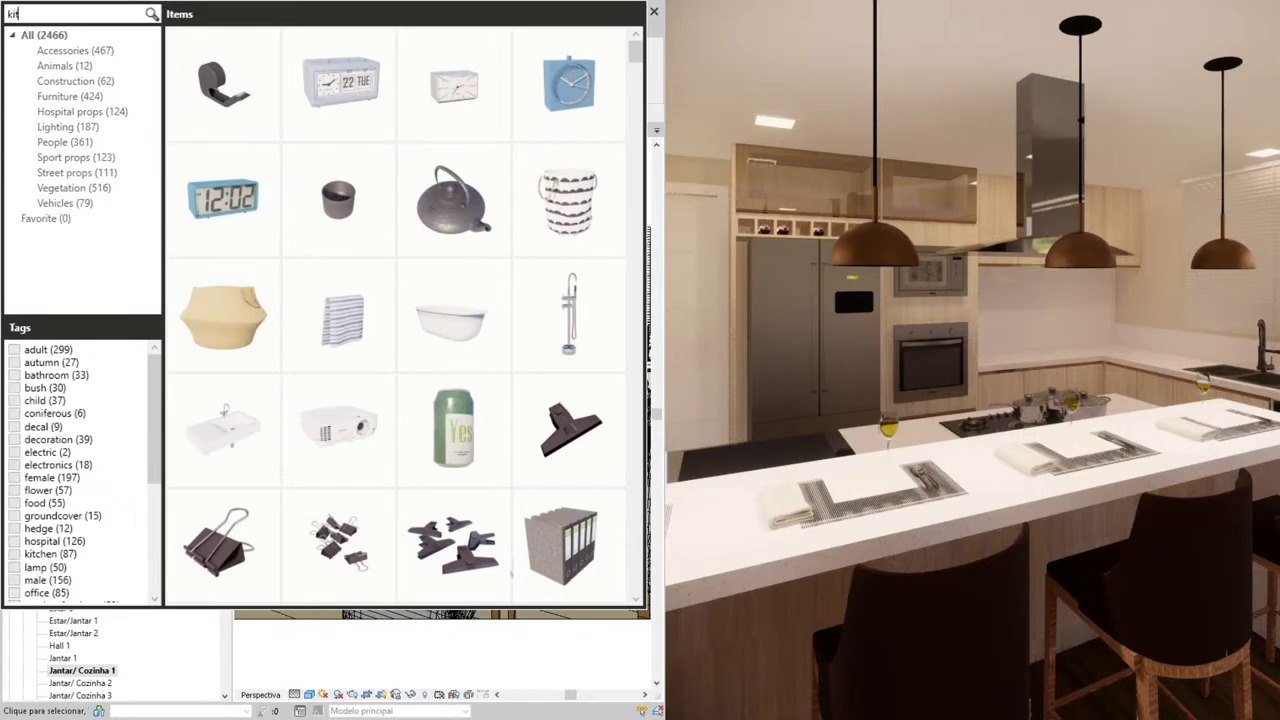
text(chen)
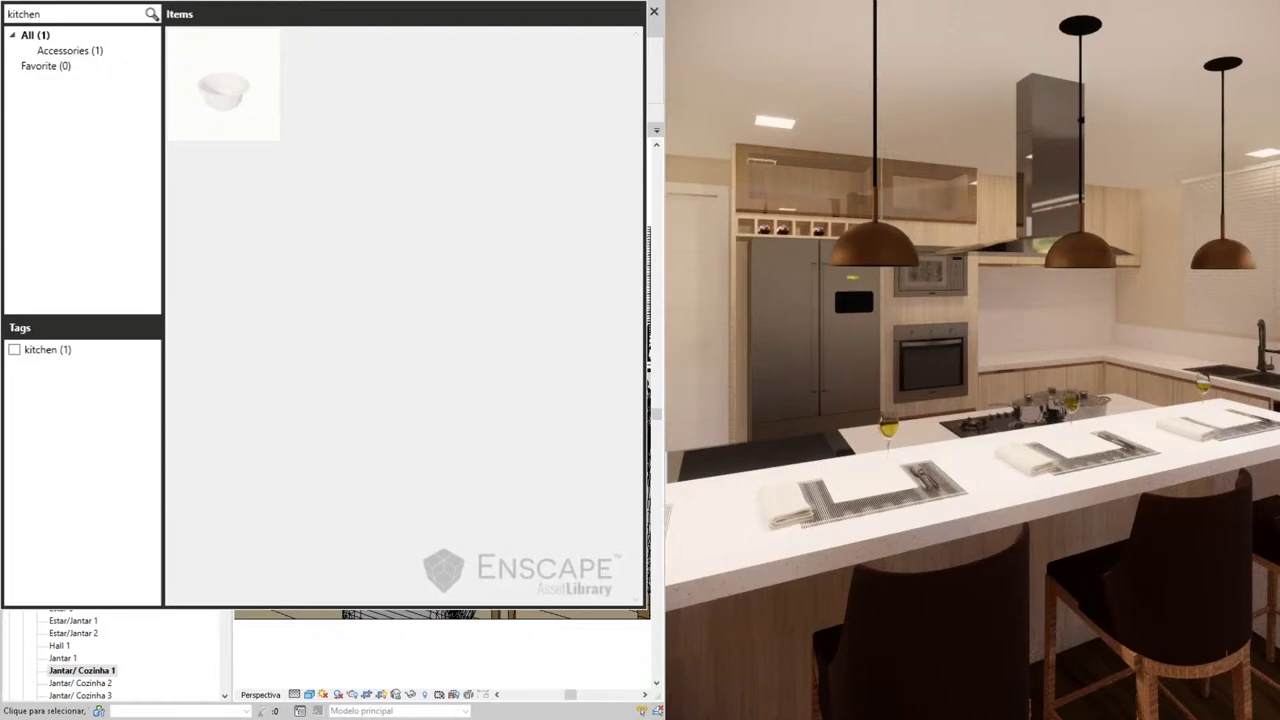
key(BackSpace)
key(BackSpace)
key(BackSpace)
key(BackSpace)
key(BackSpace)
key(BackSpace)
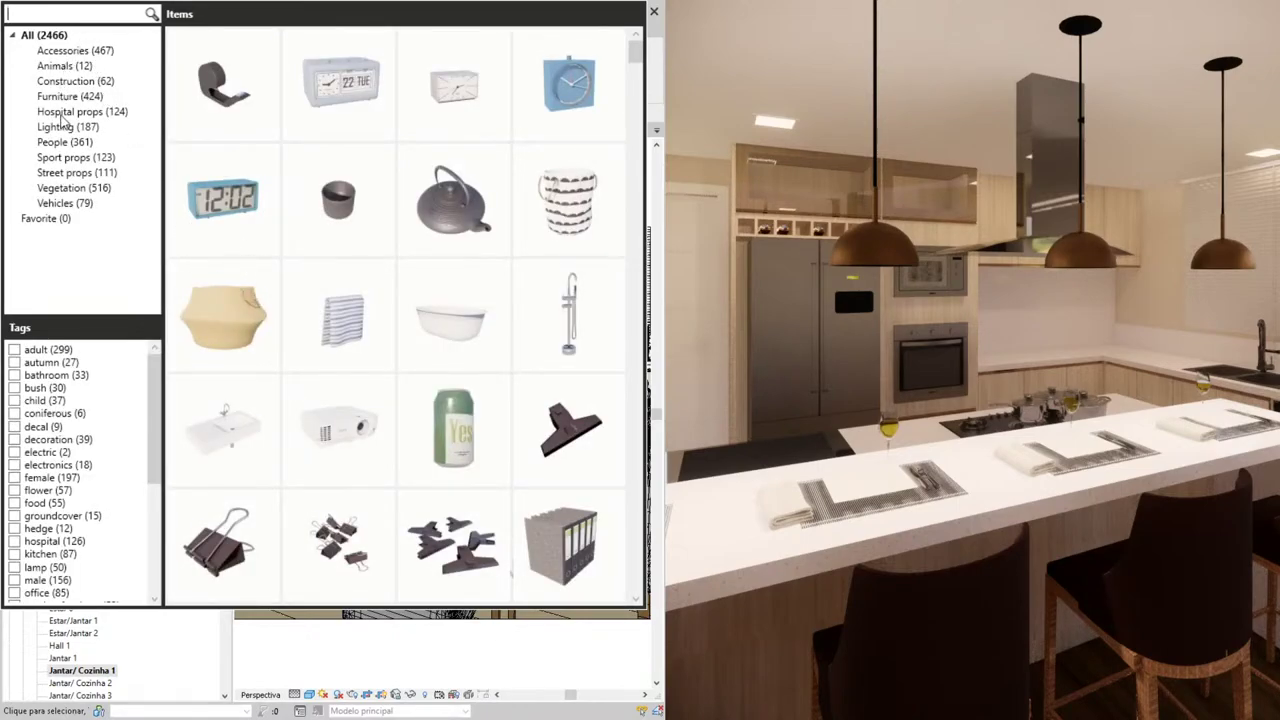
Step: Browse down to the bottle assets, pick the wine bottle, then cancel its placement
scroll(307, 236, down, 1)
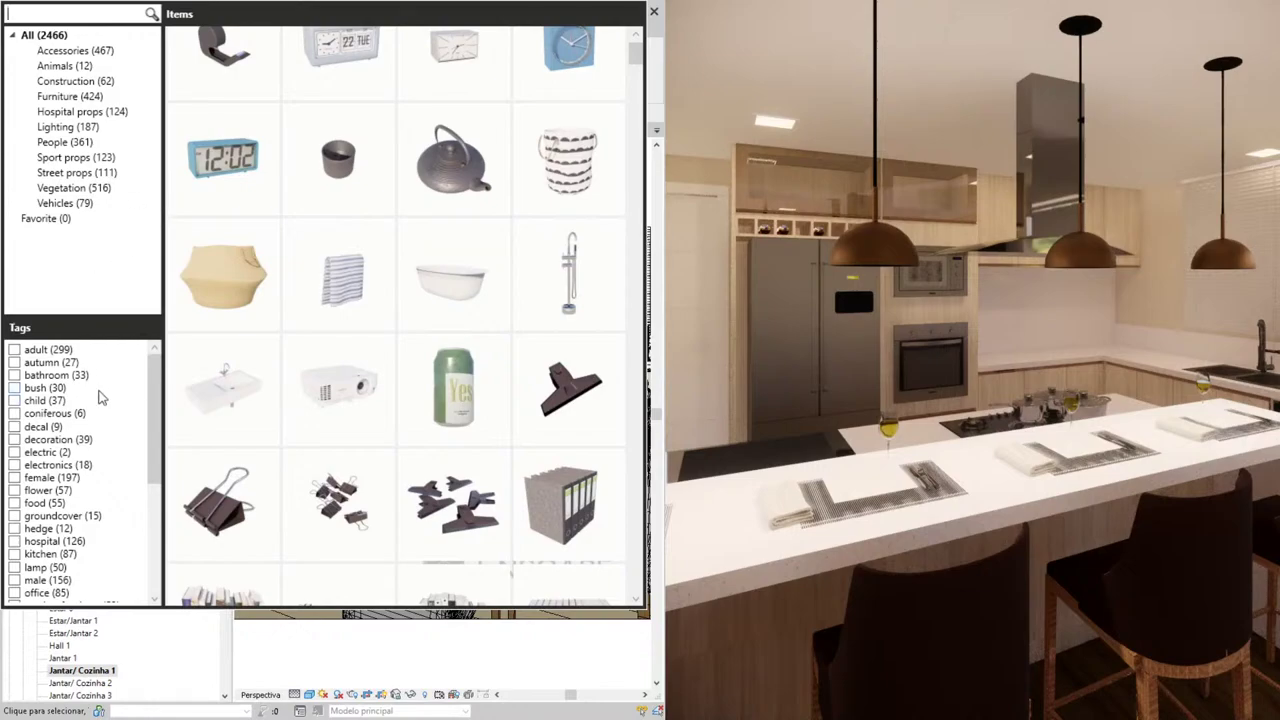
scroll(50, 440, down, 1)
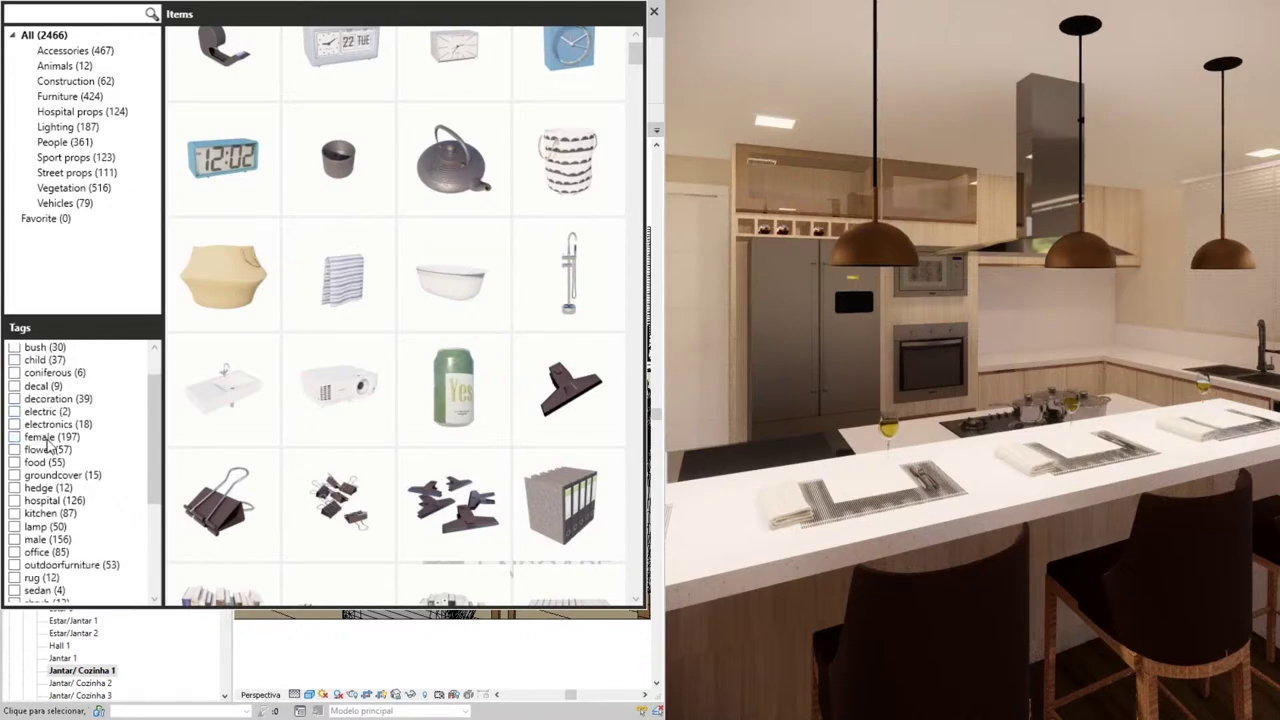
scroll(62, 410, down, 3)
scroll(68, 400, down, 1)
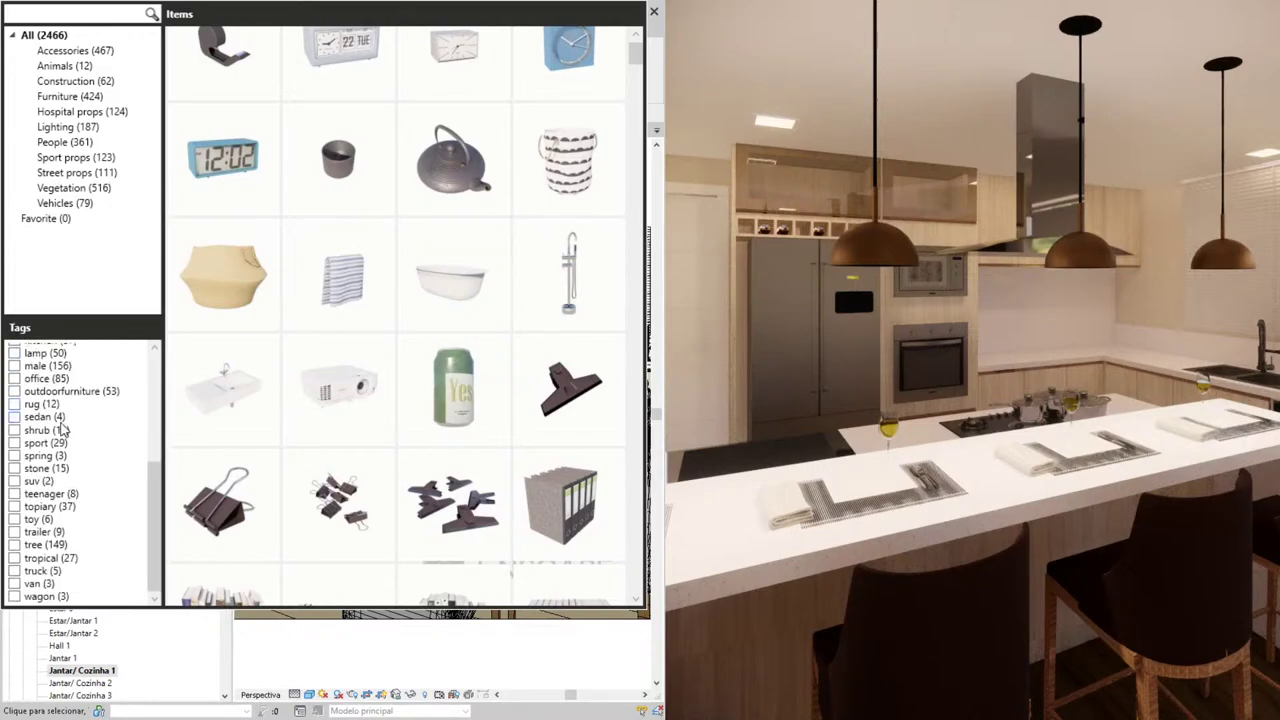
scroll(64, 458, up, 4)
scroll(62, 460, up, 1)
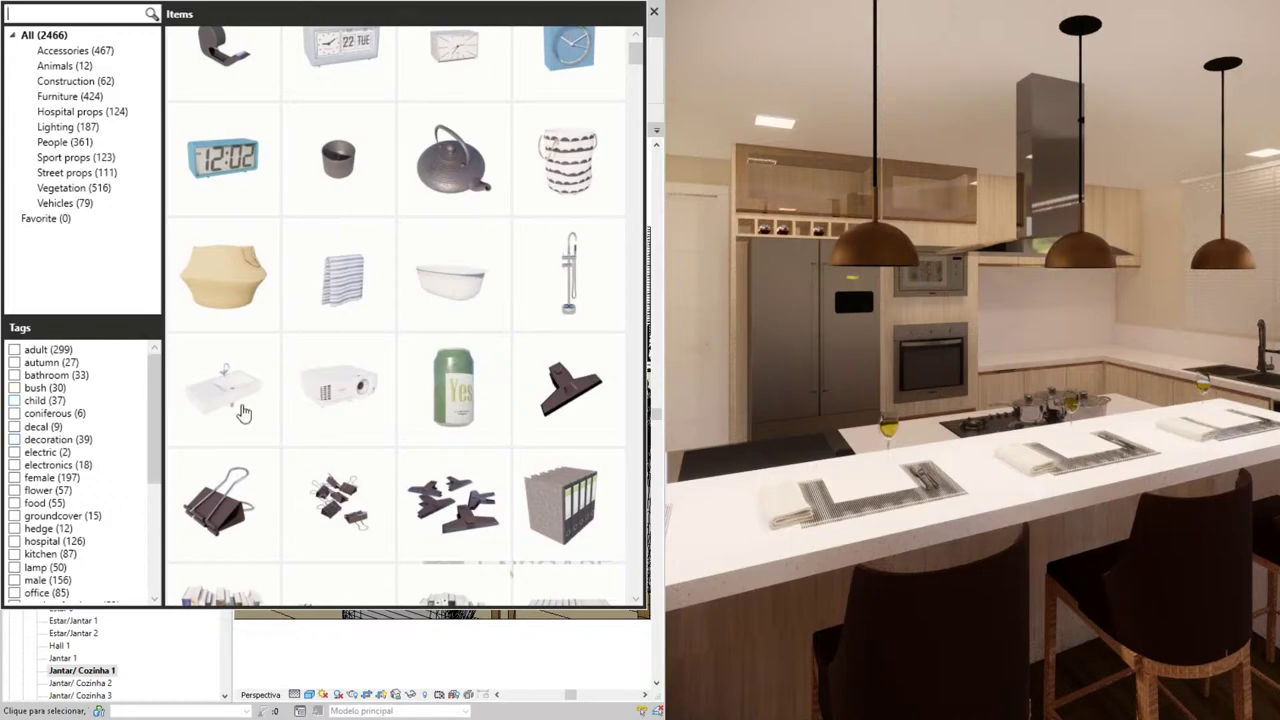
scroll(290, 395, up, 1)
scroll(292, 399, down, 2)
scroll(295, 399, down, 3)
scroll(297, 397, down, 2)
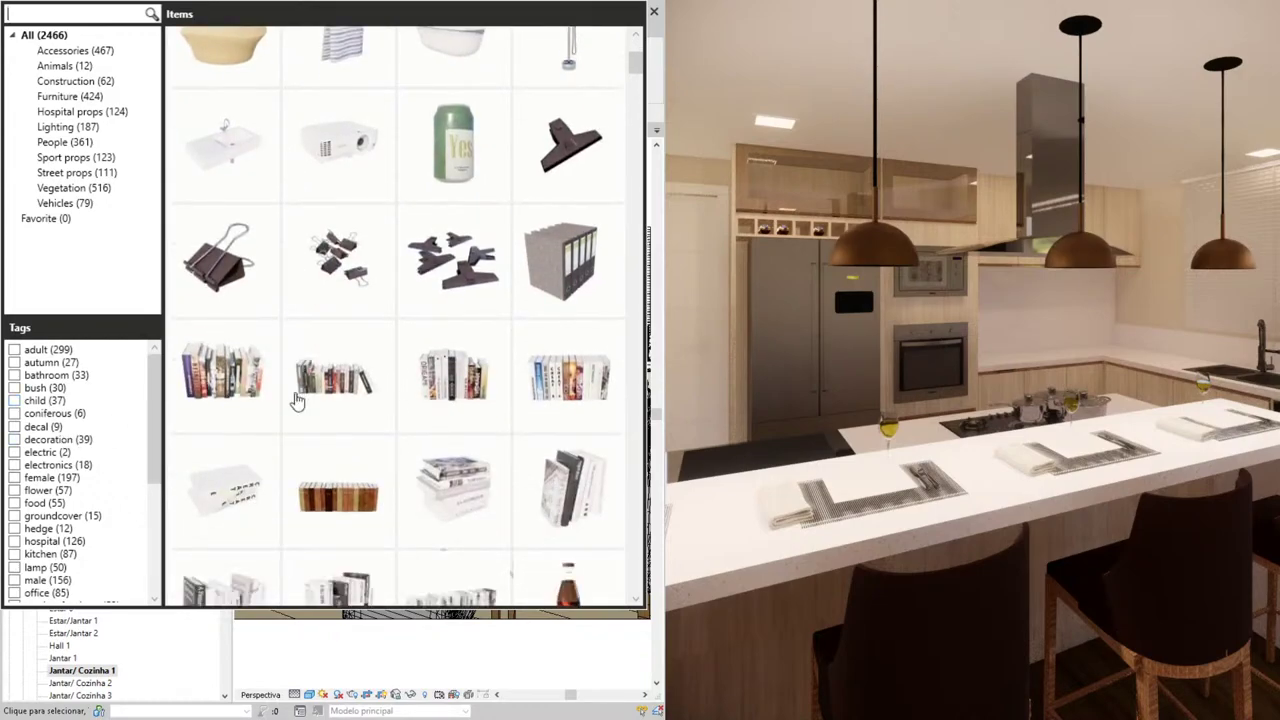
scroll(297, 397, down, 2)
scroll(310, 397, down, 3)
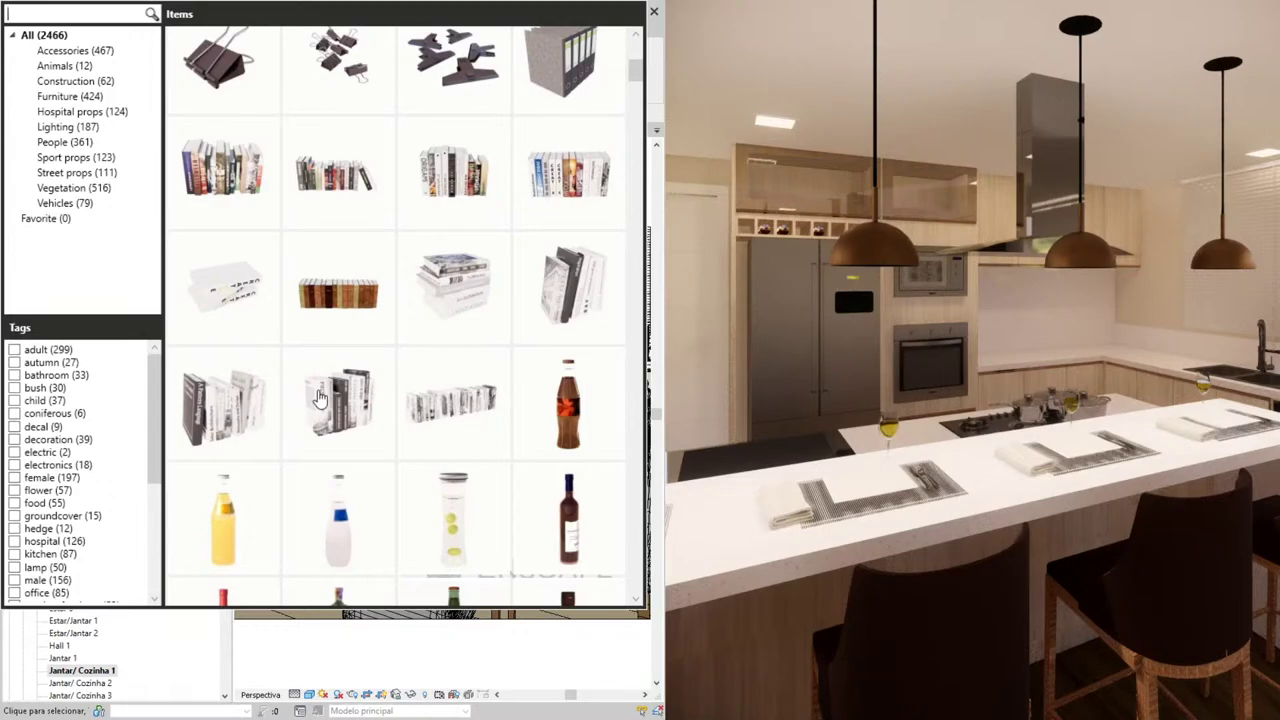
scroll(330, 395, down, 1)
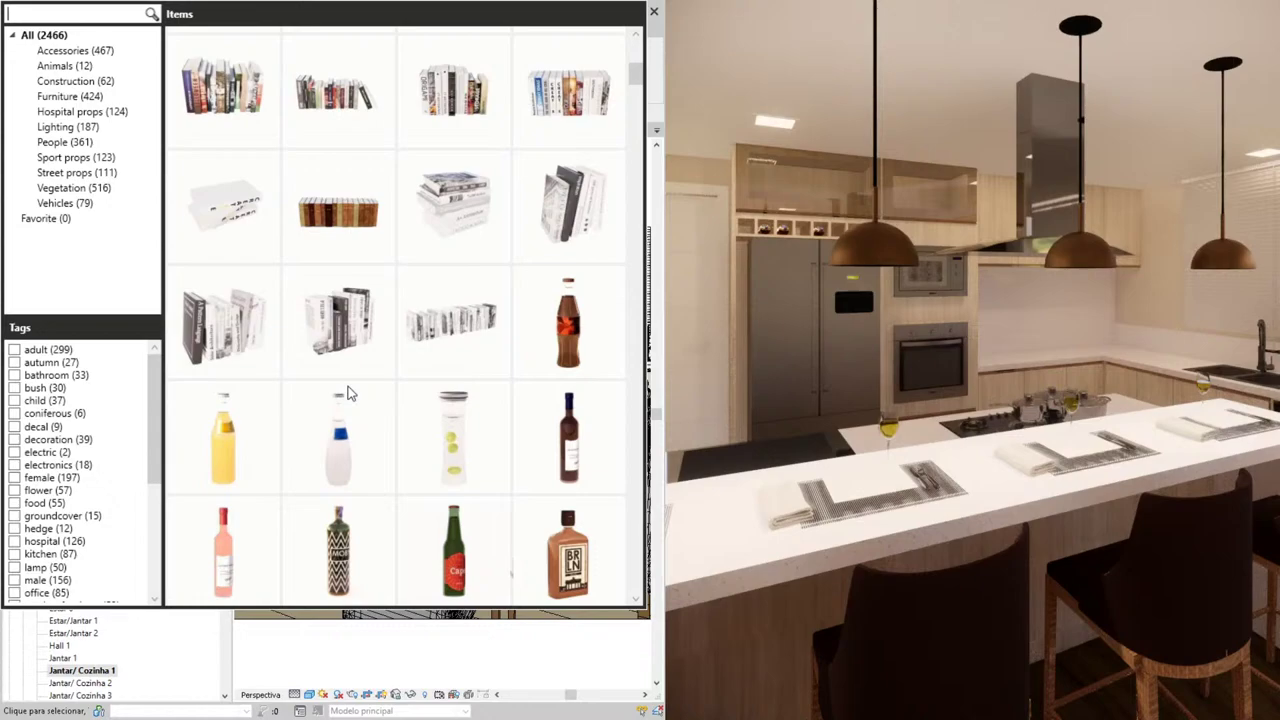
click(568, 447)
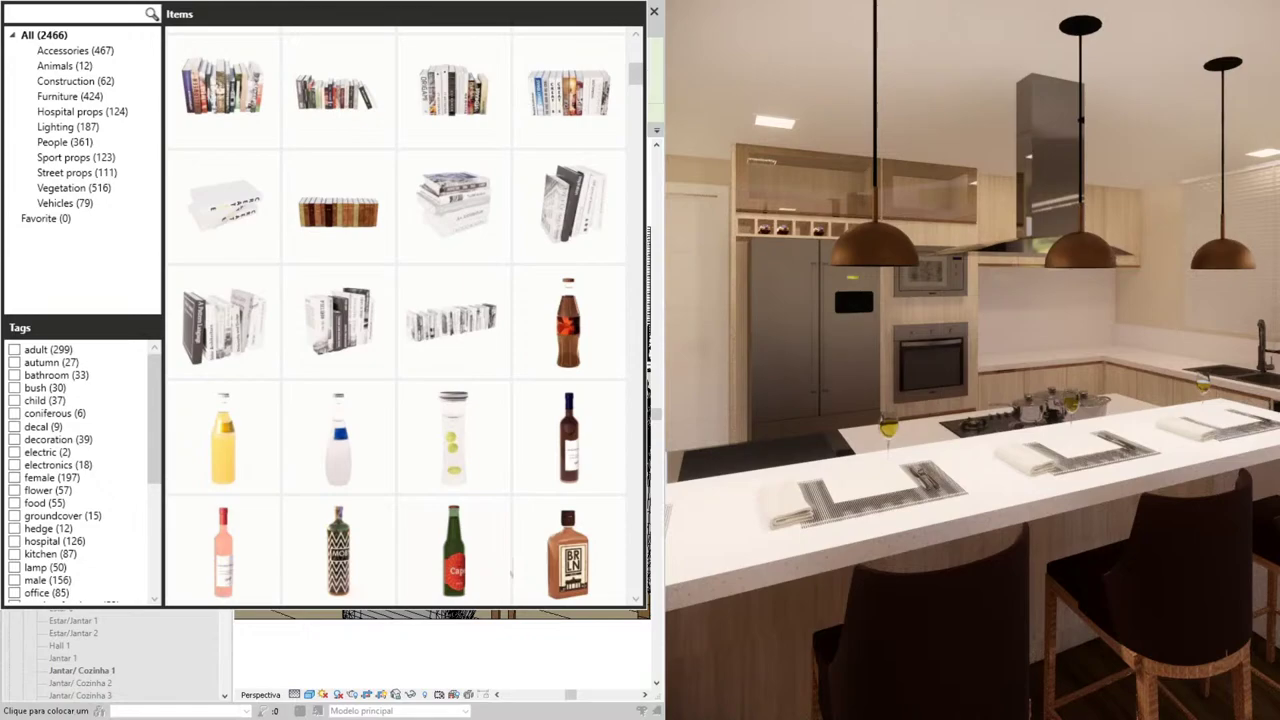
key(Escape)
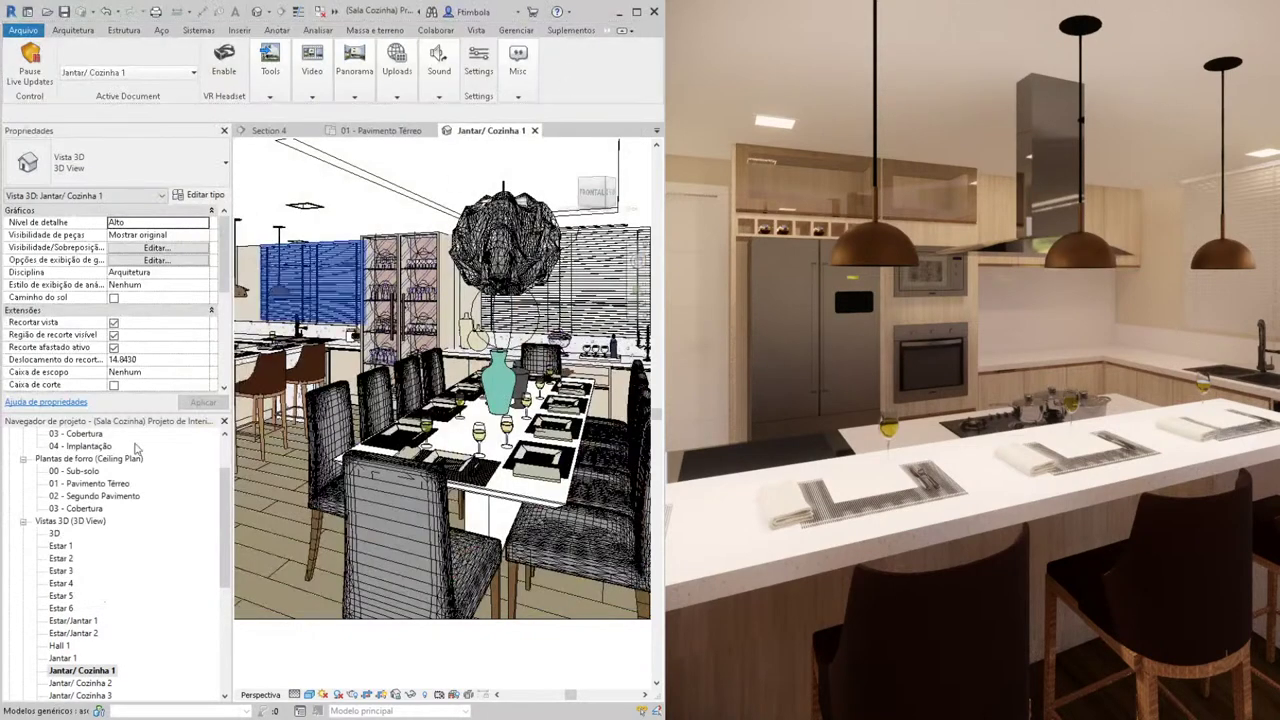
Step: Close the asset library and open the 01 - Pavimento Térreo floor plan
click(138, 459)
scroll(125, 480, up, 2)
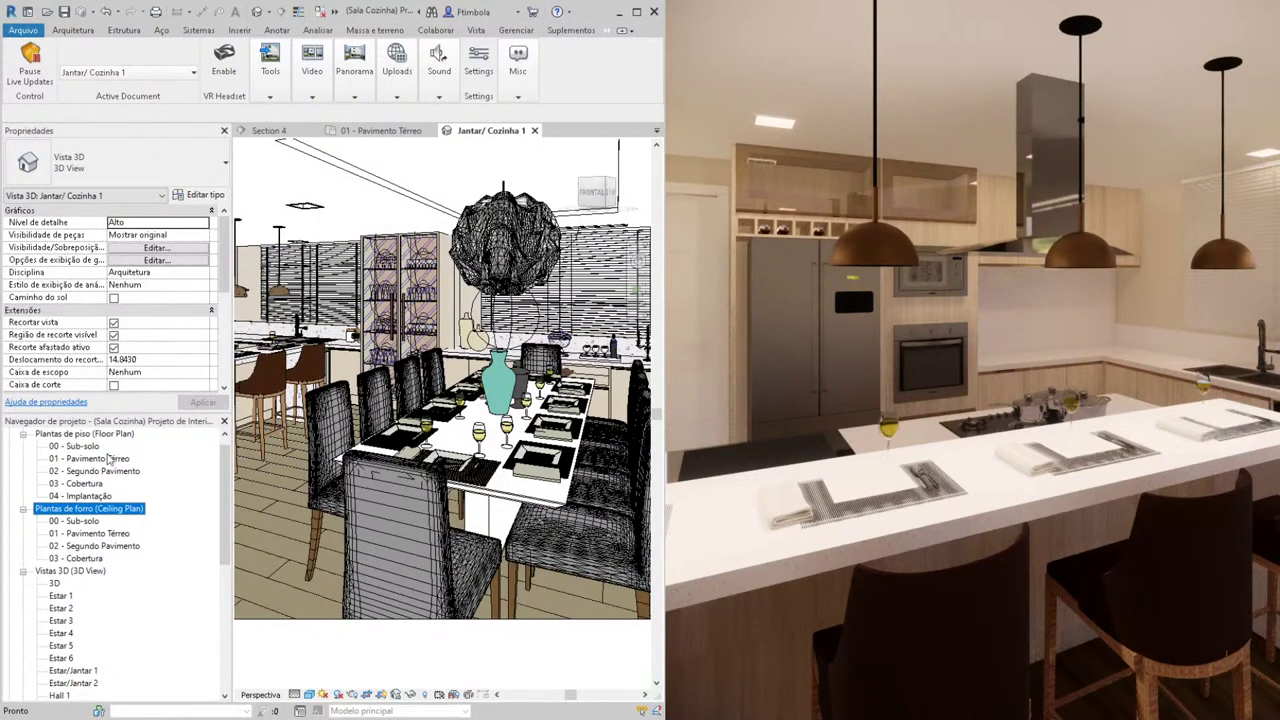
scroll(110, 460, up, 1)
double_click(100, 471)
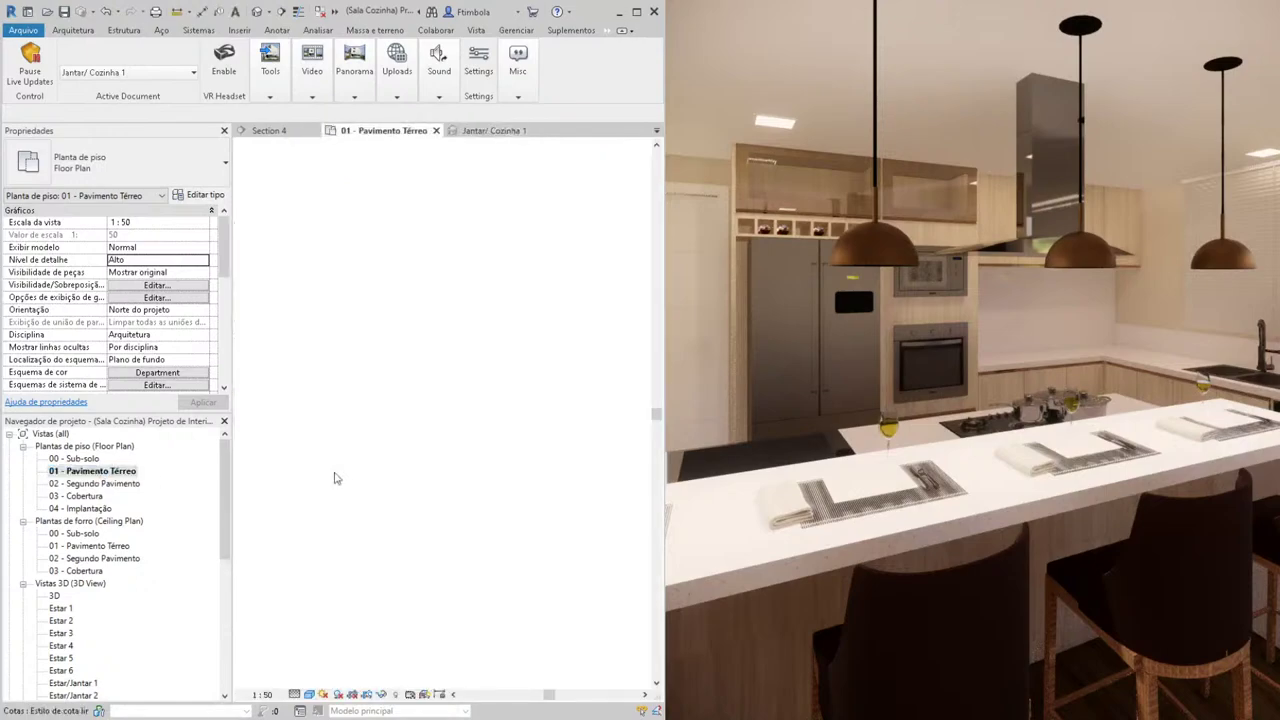
Step: Place another Bottle 05 on the kitchen island with CM, then zoom back out
scroll(467, 383, up, 3)
scroll(401, 413, up, 1)
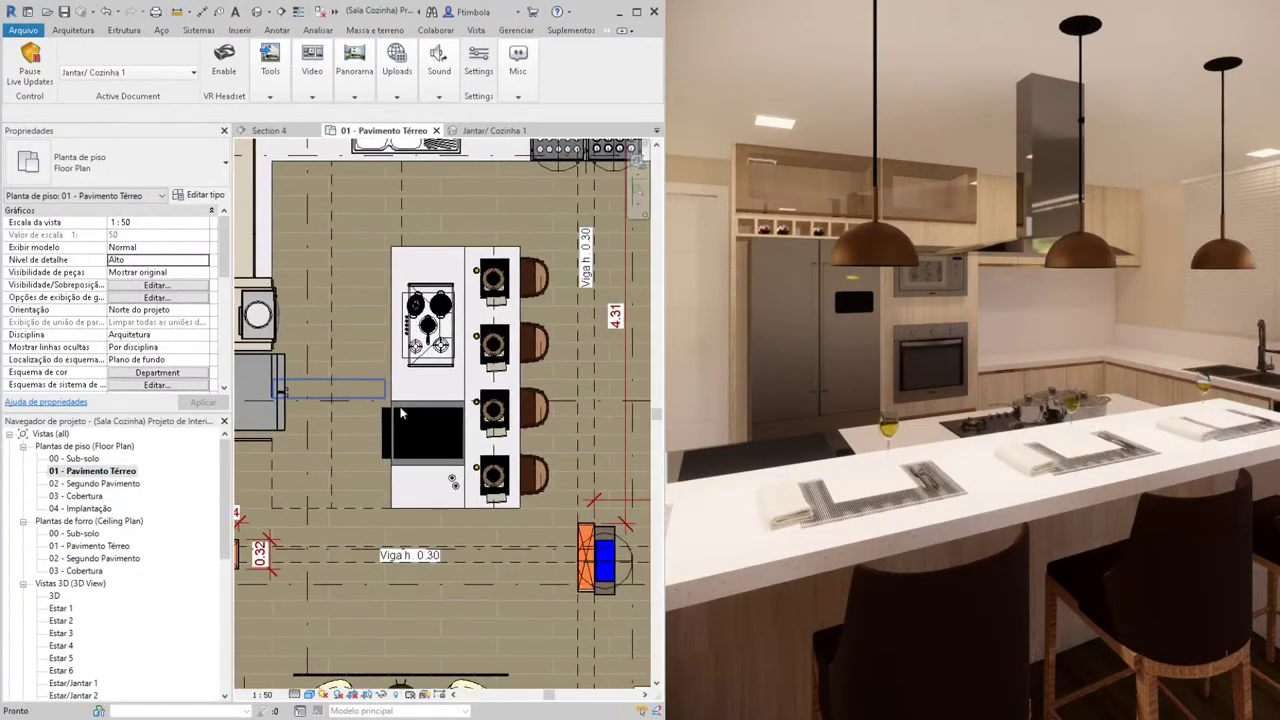
scroll(401, 413, up, 2)
scroll(401, 413, up, 2)
key(c)
key(m)
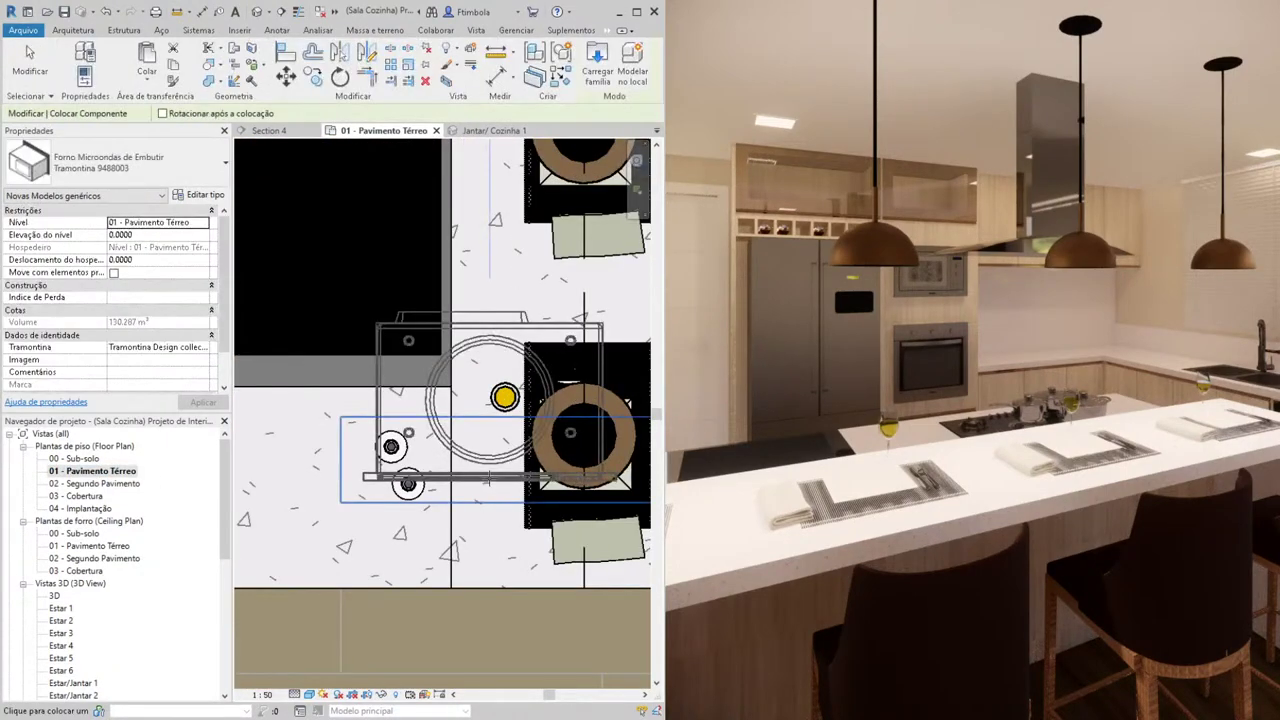
scroll(490, 482, down, 3)
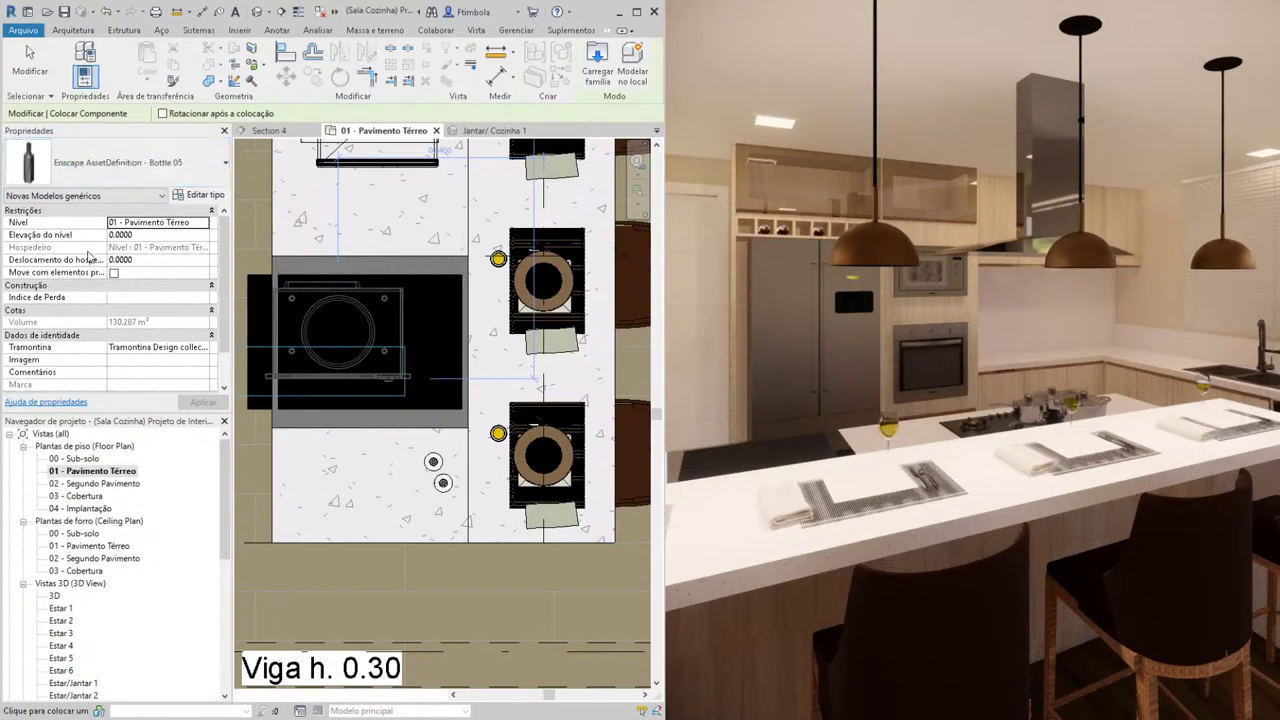
scroll(438, 508, up, 3)
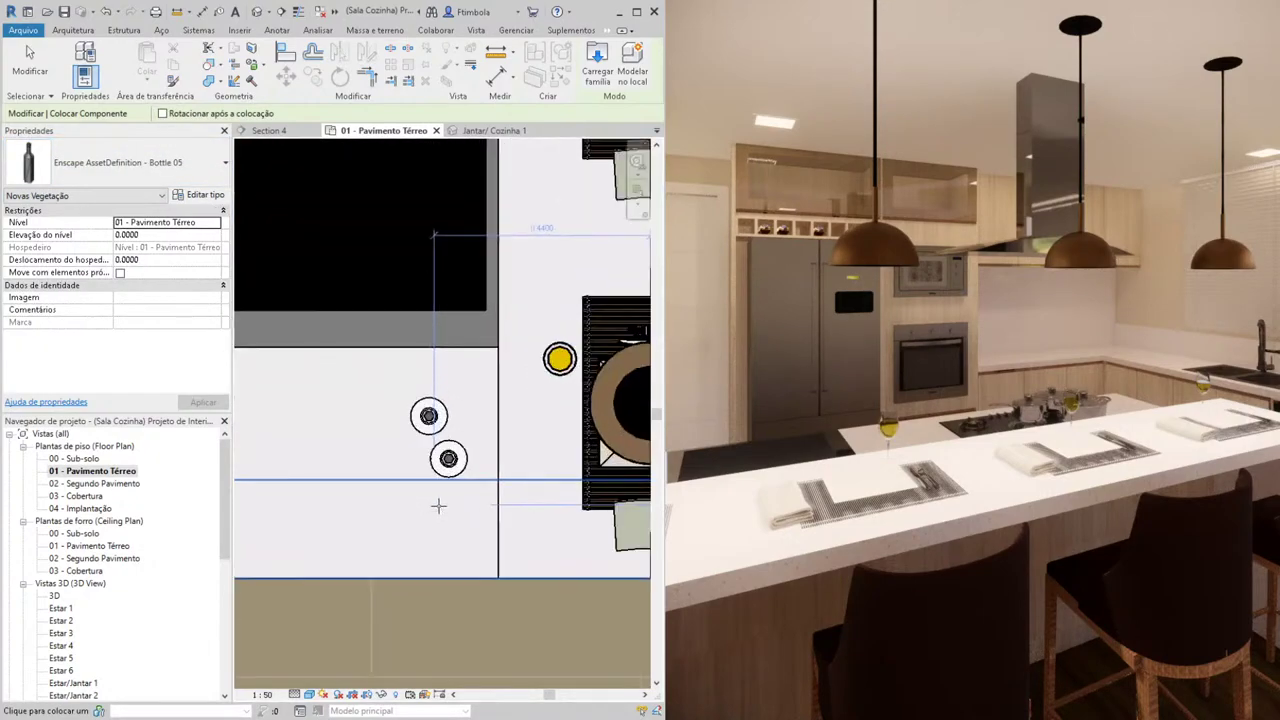
key(Escape)
scroll(438, 510, down, 3)
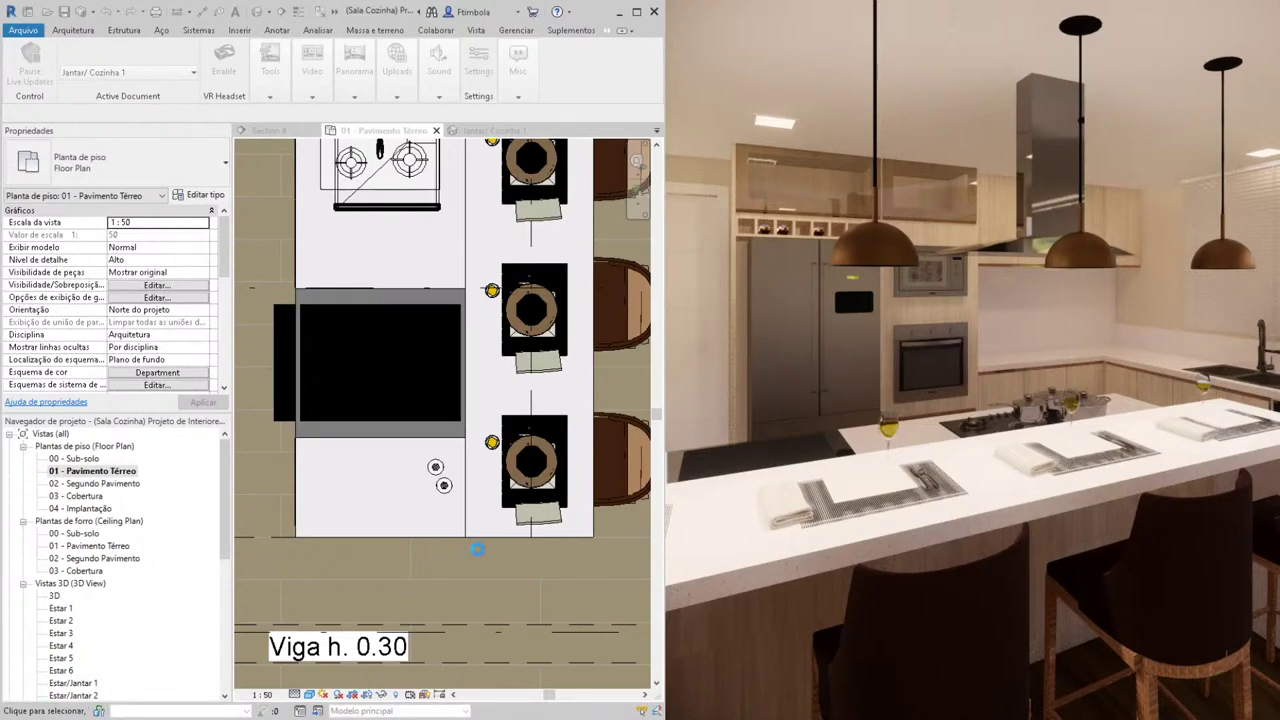
scroll(478, 548, down, 2)
scroll(478, 555, down, 1)
scroll(478, 555, down, 2)
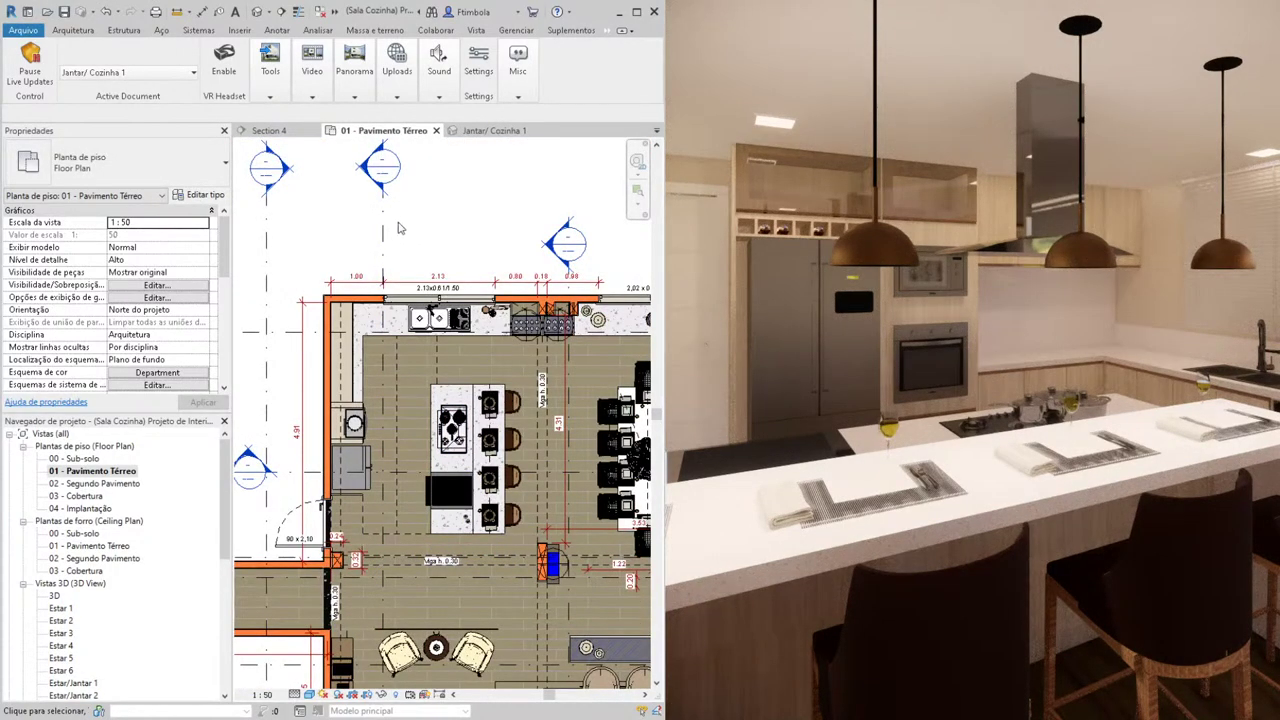
Step: Shift the section line slightly right and open the Section 4 view
drag(384, 228, 407, 224)
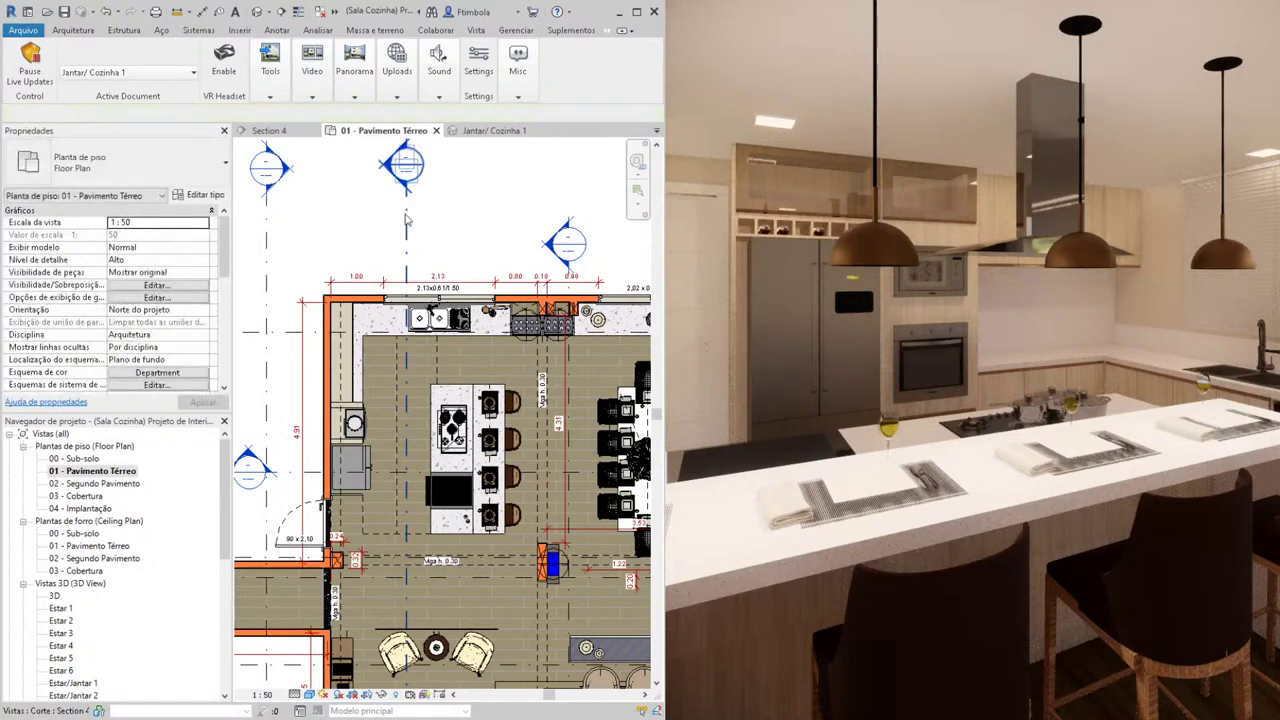
scroll(462, 210, up, 1)
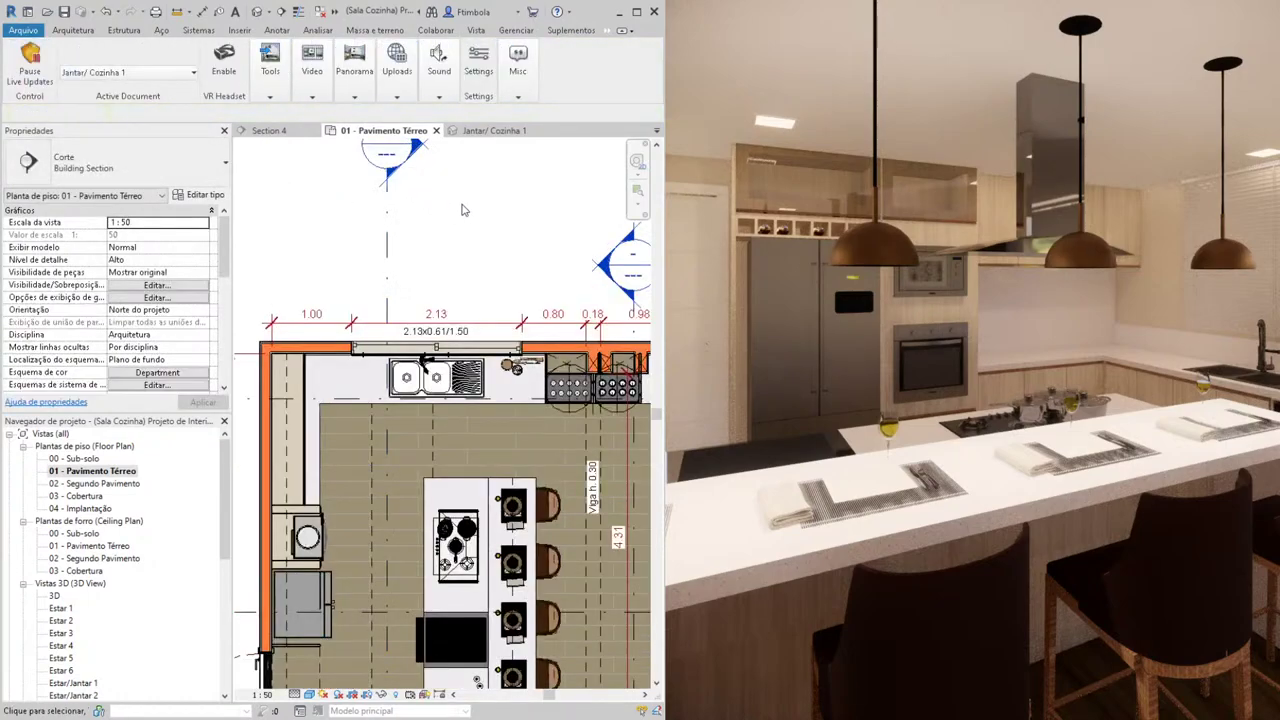
double_click(421, 176)
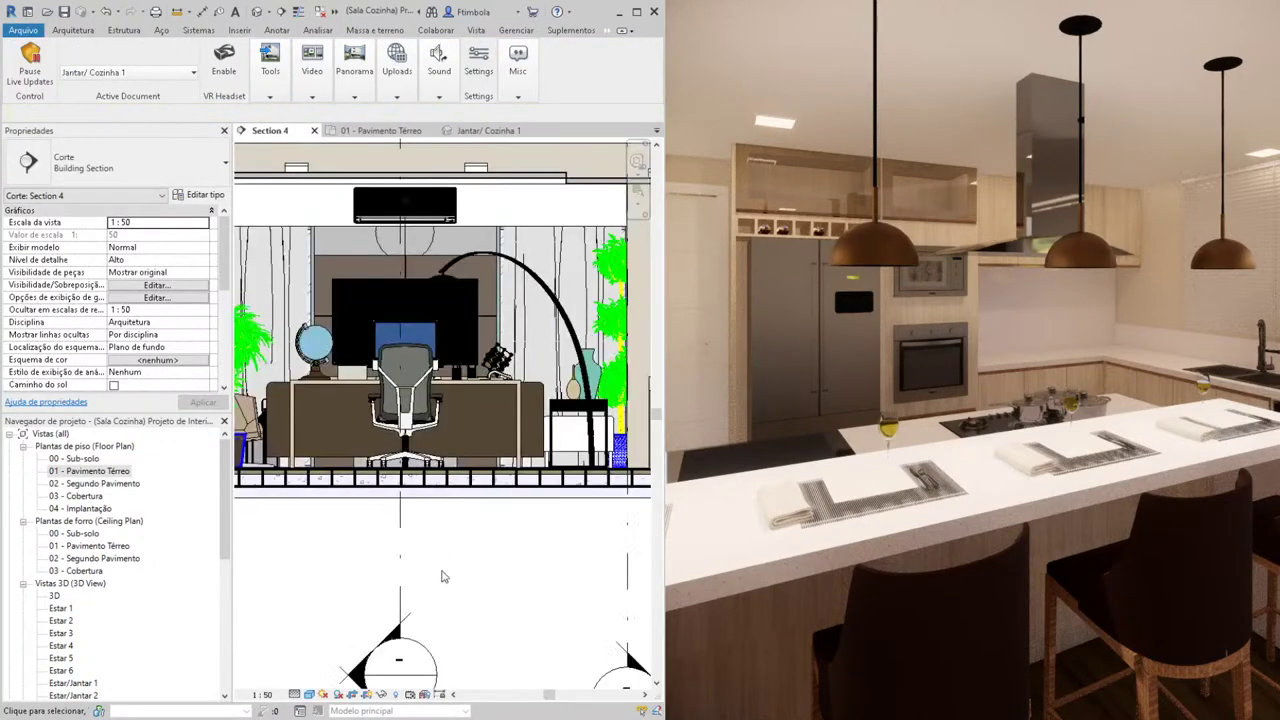
scroll(440, 570, down, 2)
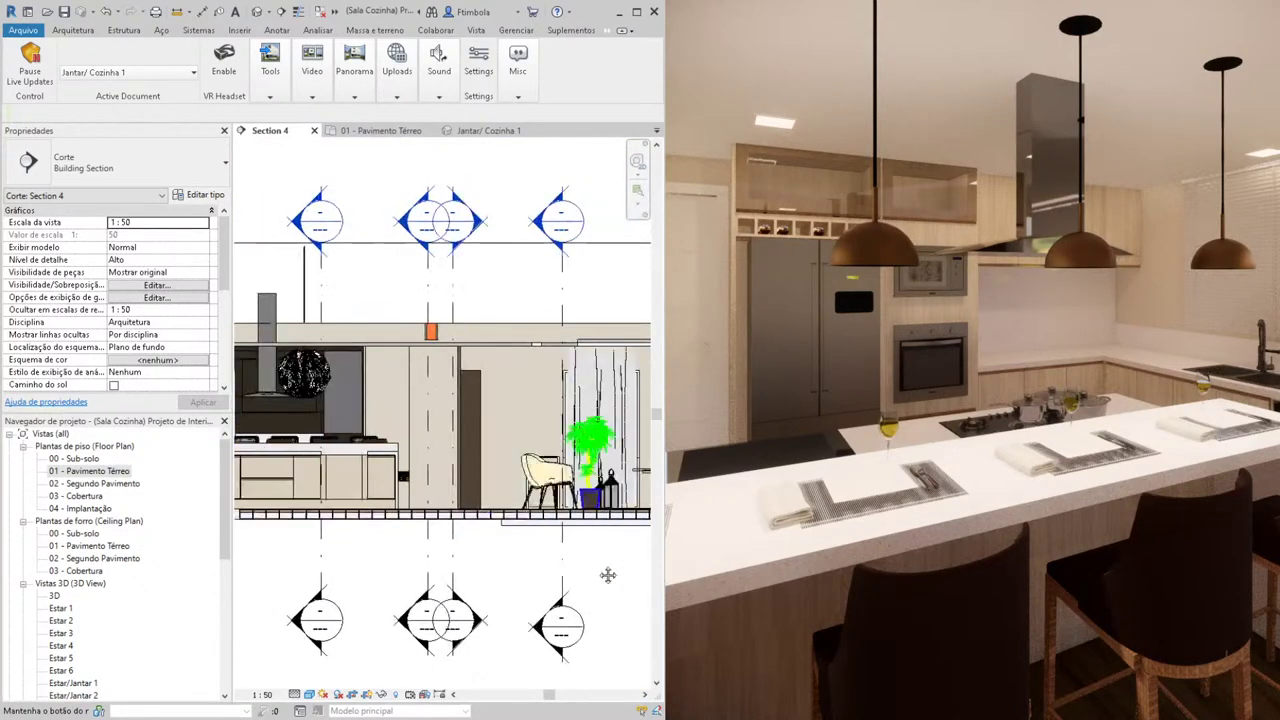
scroll(565, 500, up, 3)
scroll(565, 500, up, 2)
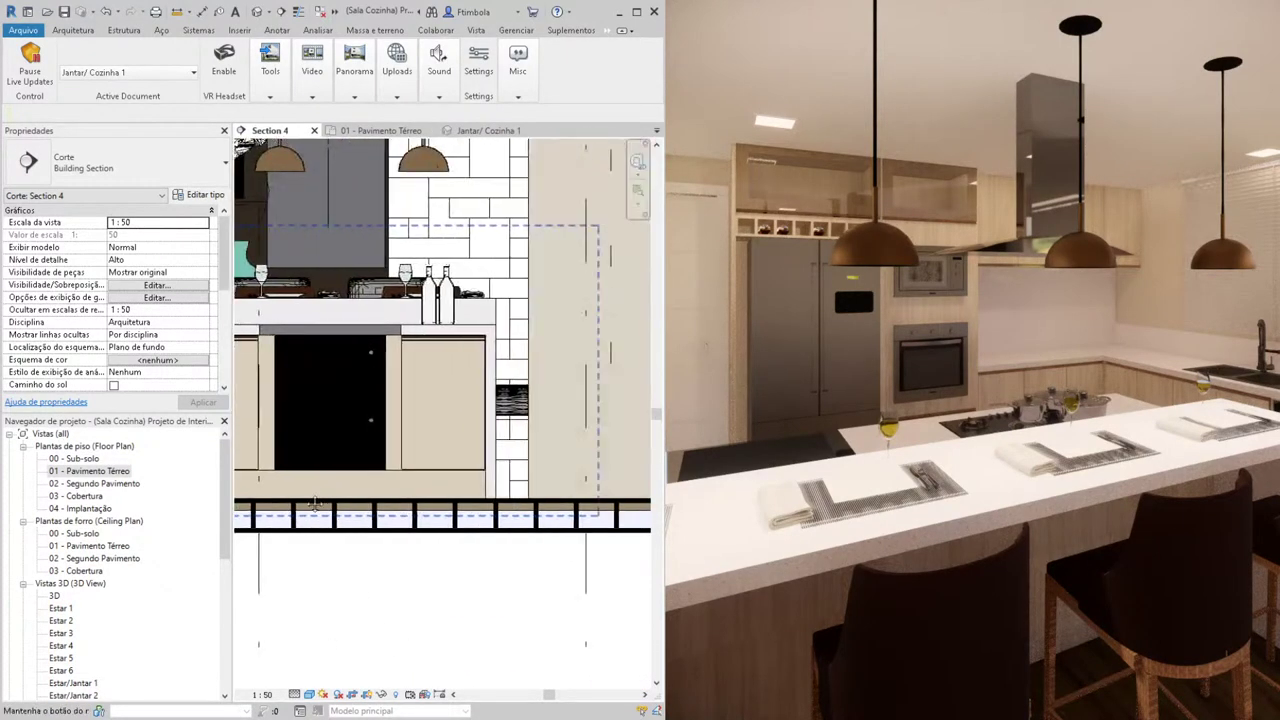
scroll(400, 475, up, 2)
scroll(385, 476, up, 2)
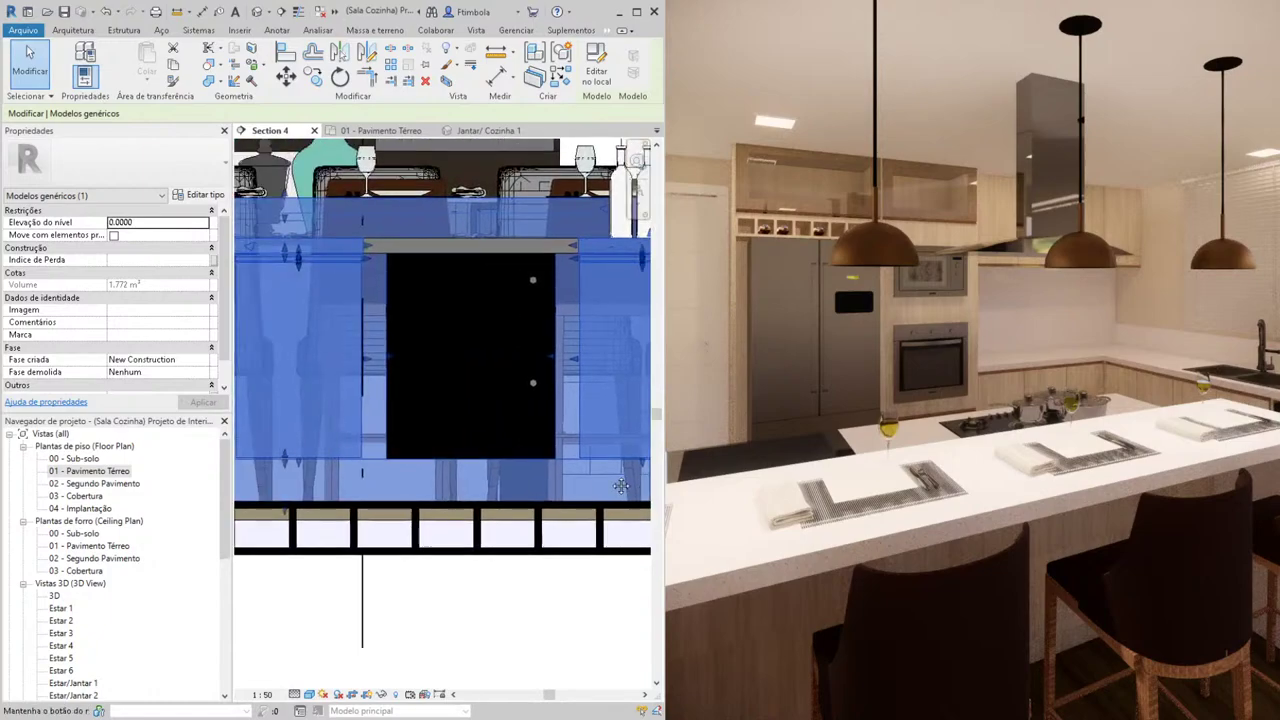
scroll(440, 480, up, 2)
scroll(500, 488, up, 2)
Step: Inspect the generic model and the bottle standing on the counter in Section 4
key(Escape)
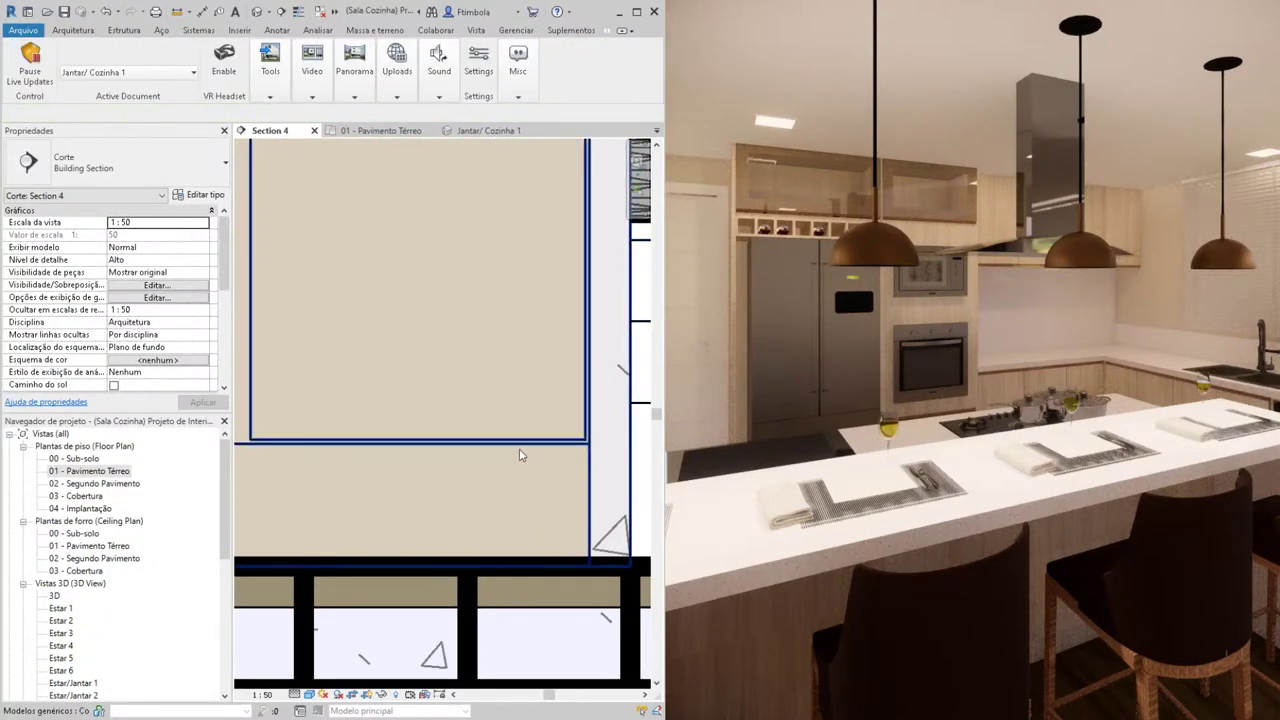
click(527, 431)
key(Escape)
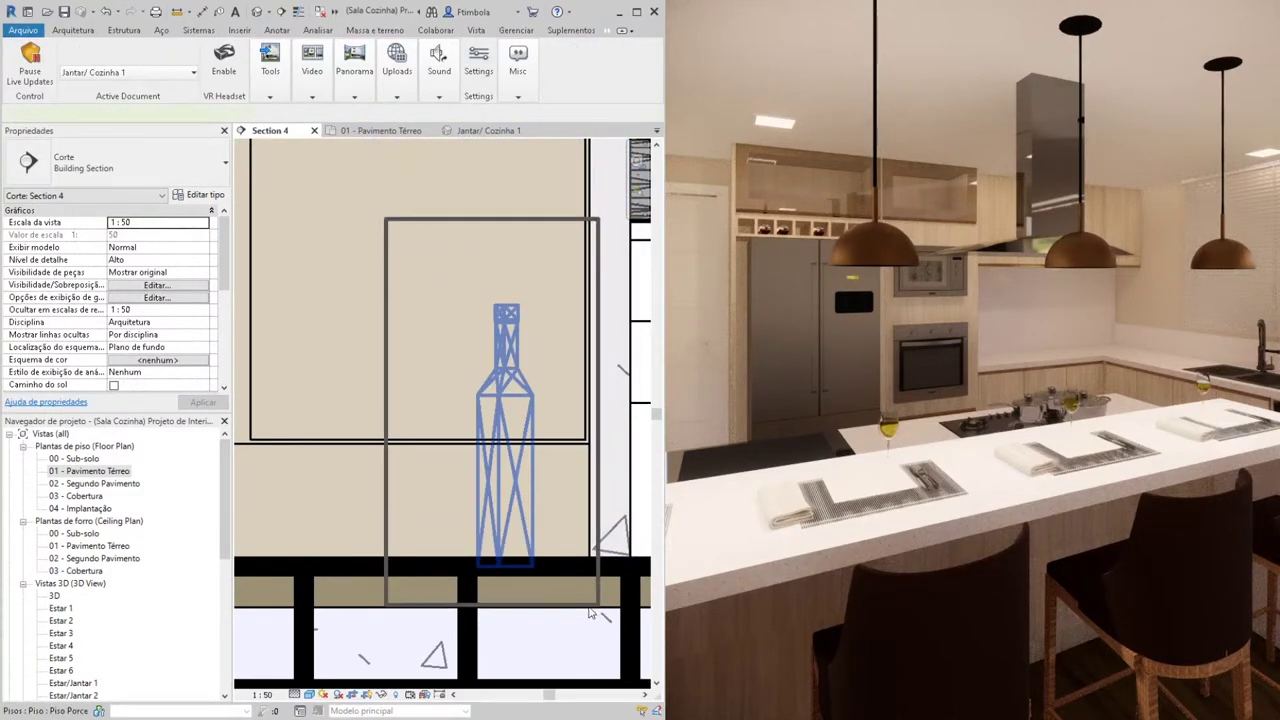
click(555, 572)
scroll(555, 572, down, 3)
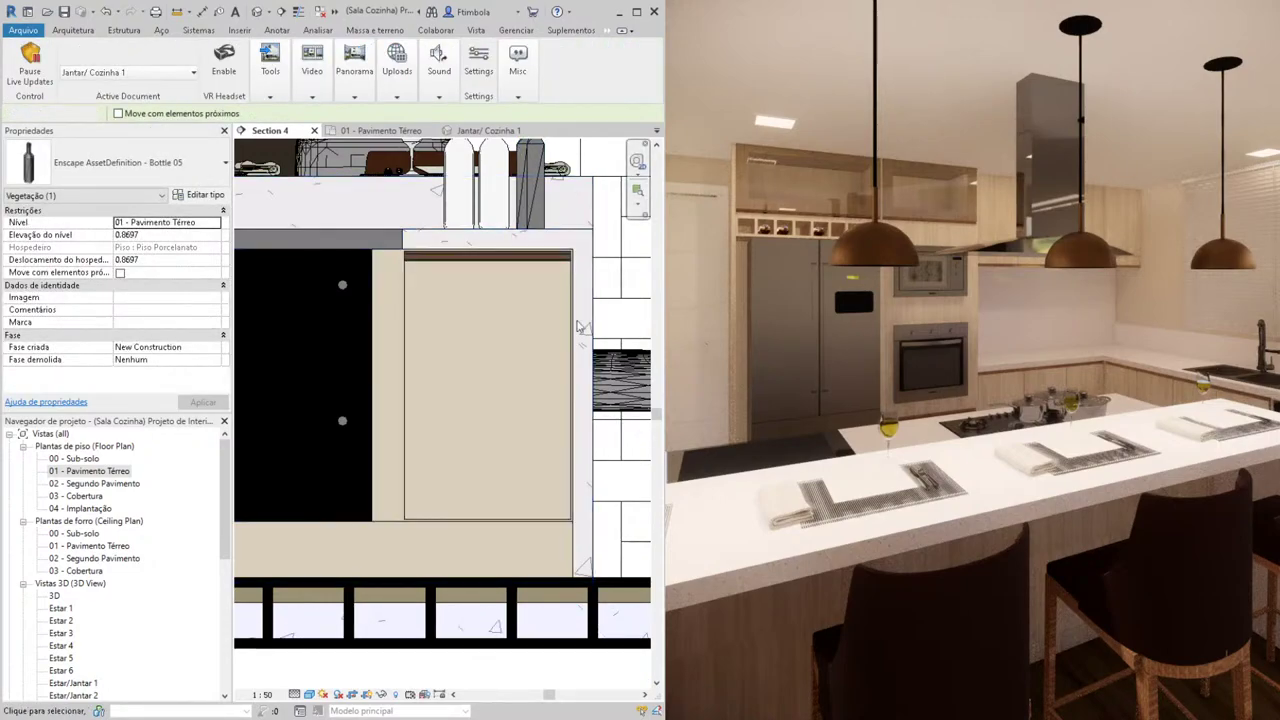
scroll(556, 222, up, 1)
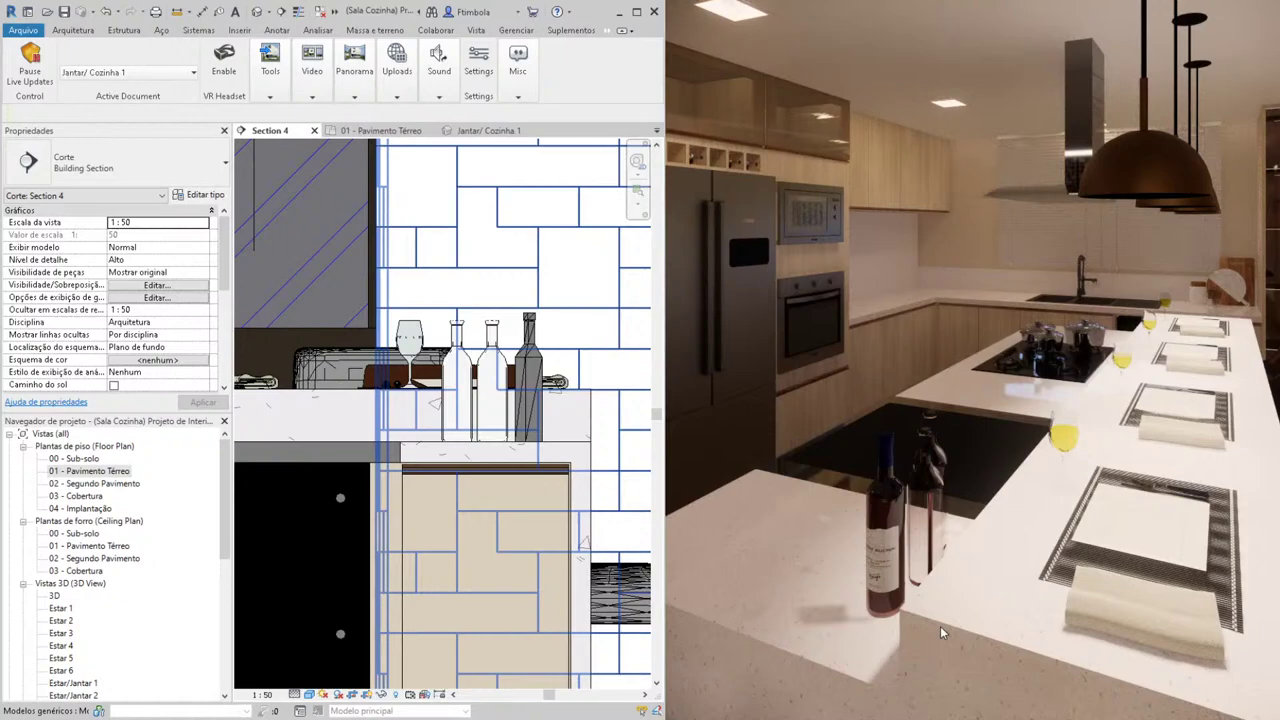
Step: Move the Enscape camera forward, right and back, then turn left to frame the wine bottles
key(w)
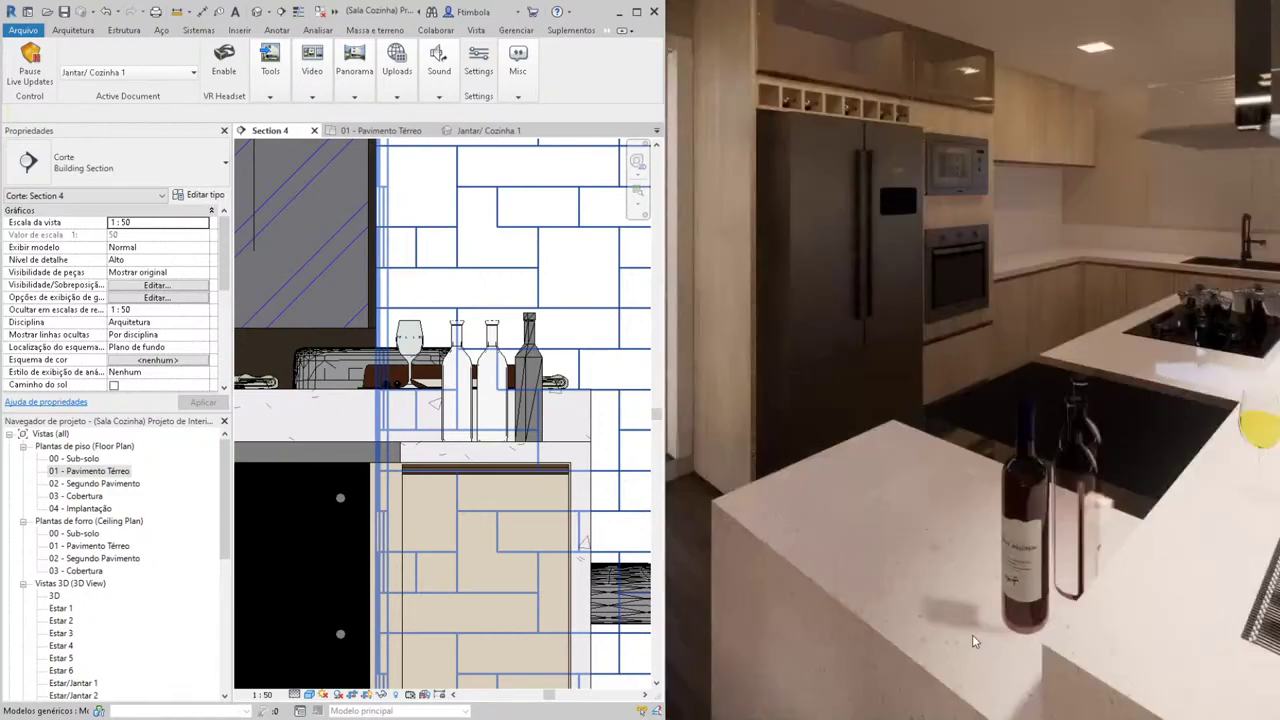
key(d)
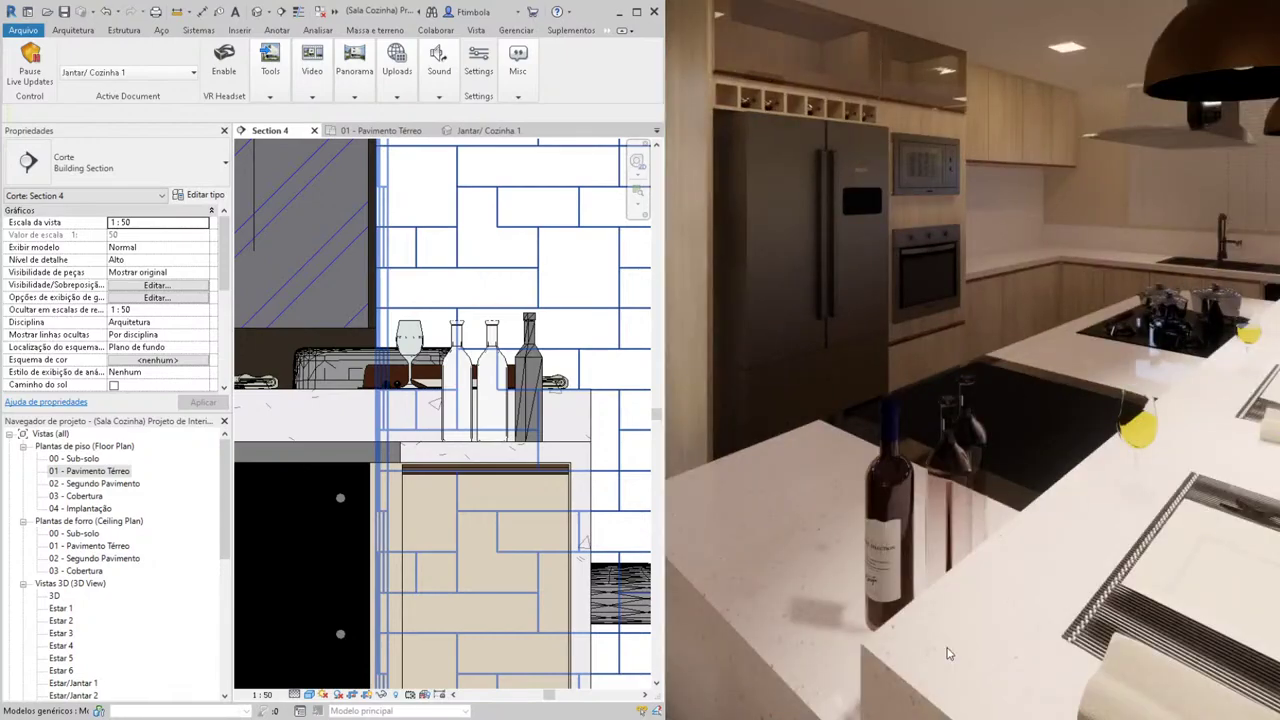
key(w)
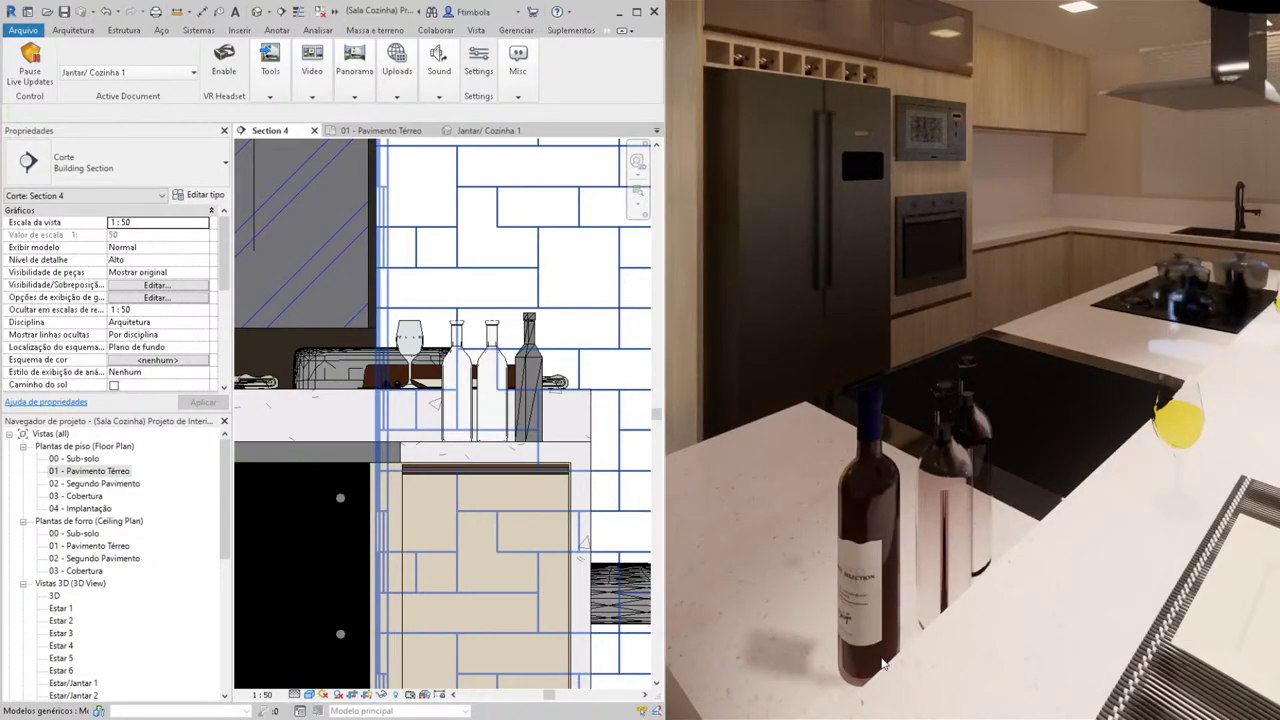
key(s)
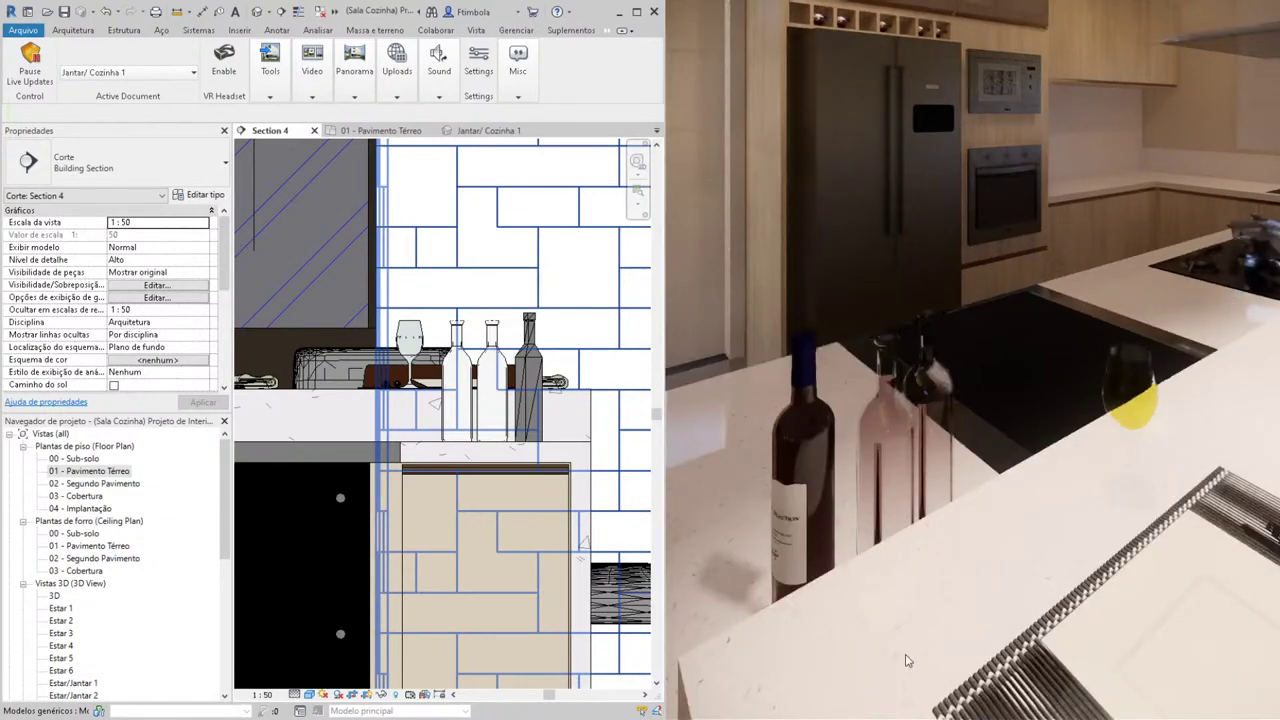
key(Left)
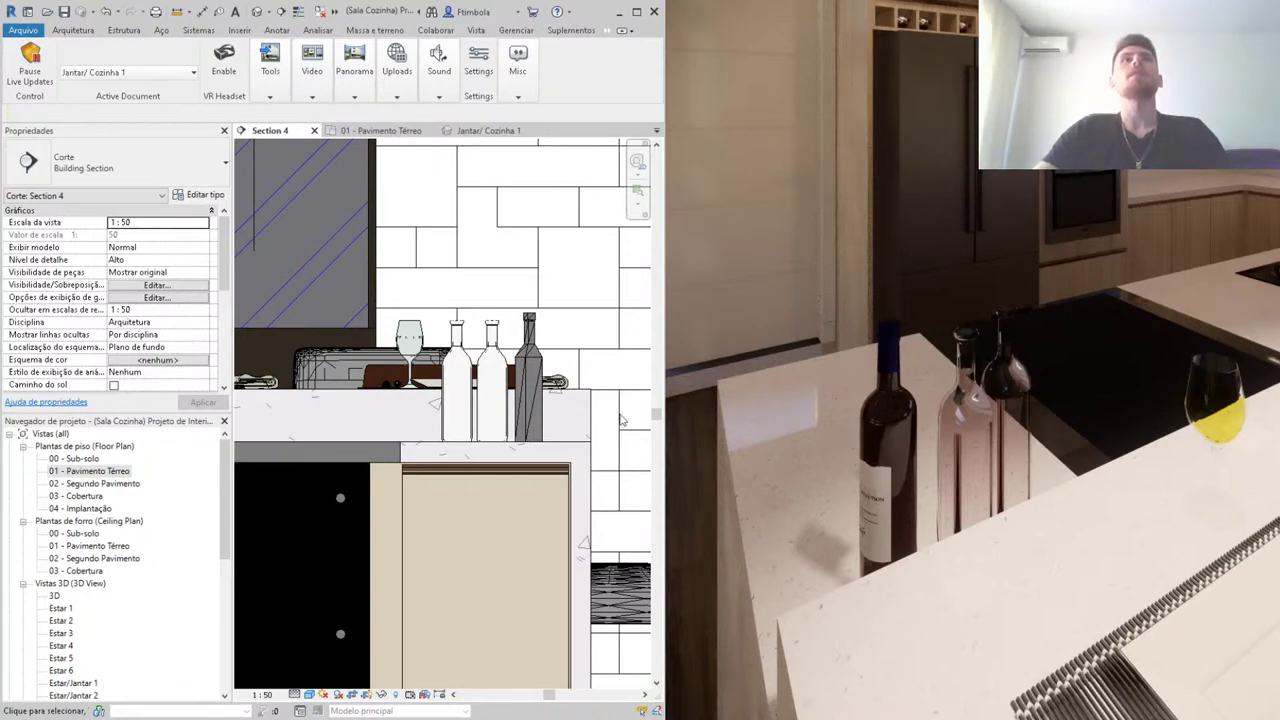
Step: Open the 01 - Pavimento Térreo plan and turn on Reveal Hidden Elements
double_click(90, 472)
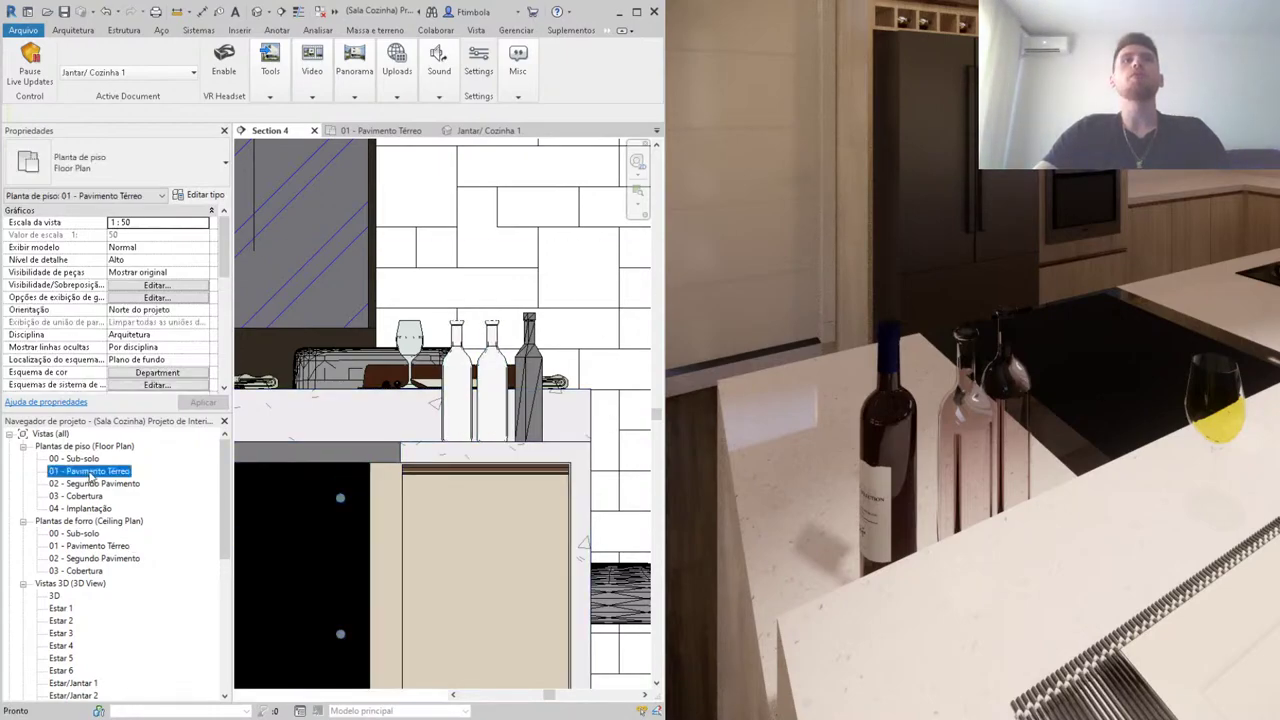
scroll(450, 531, up, 3)
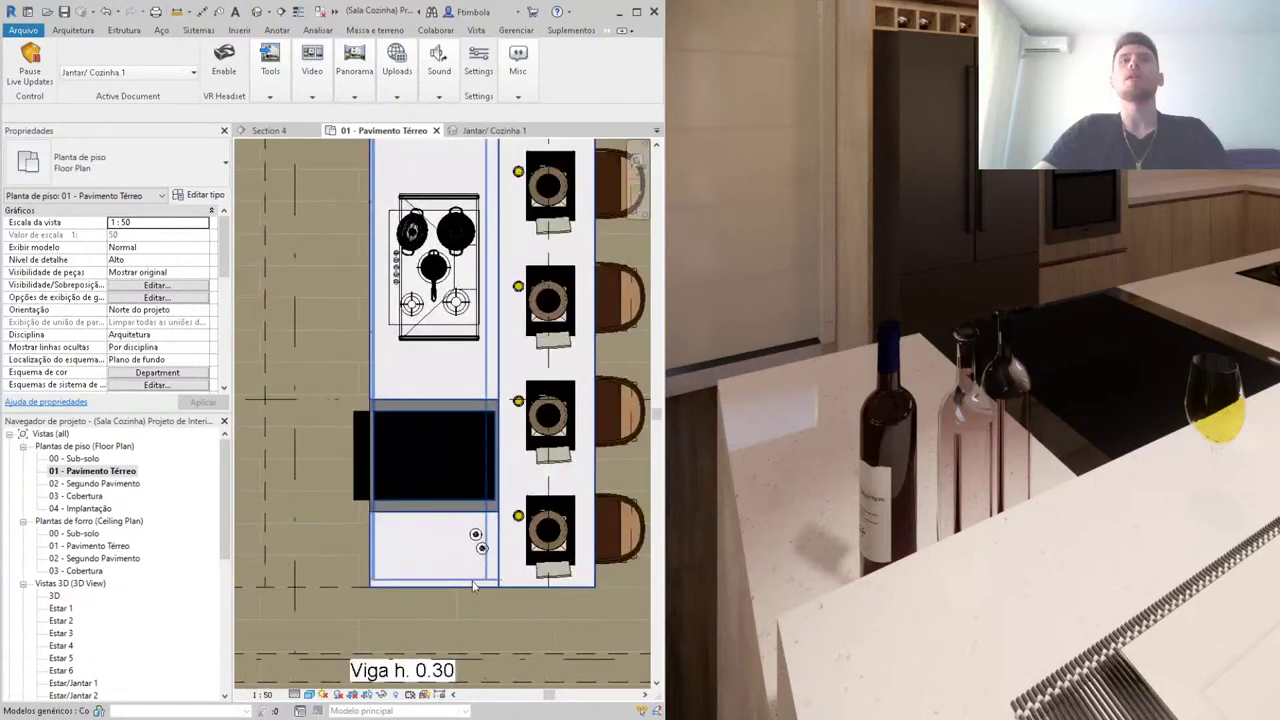
scroll(465, 550, up, 2)
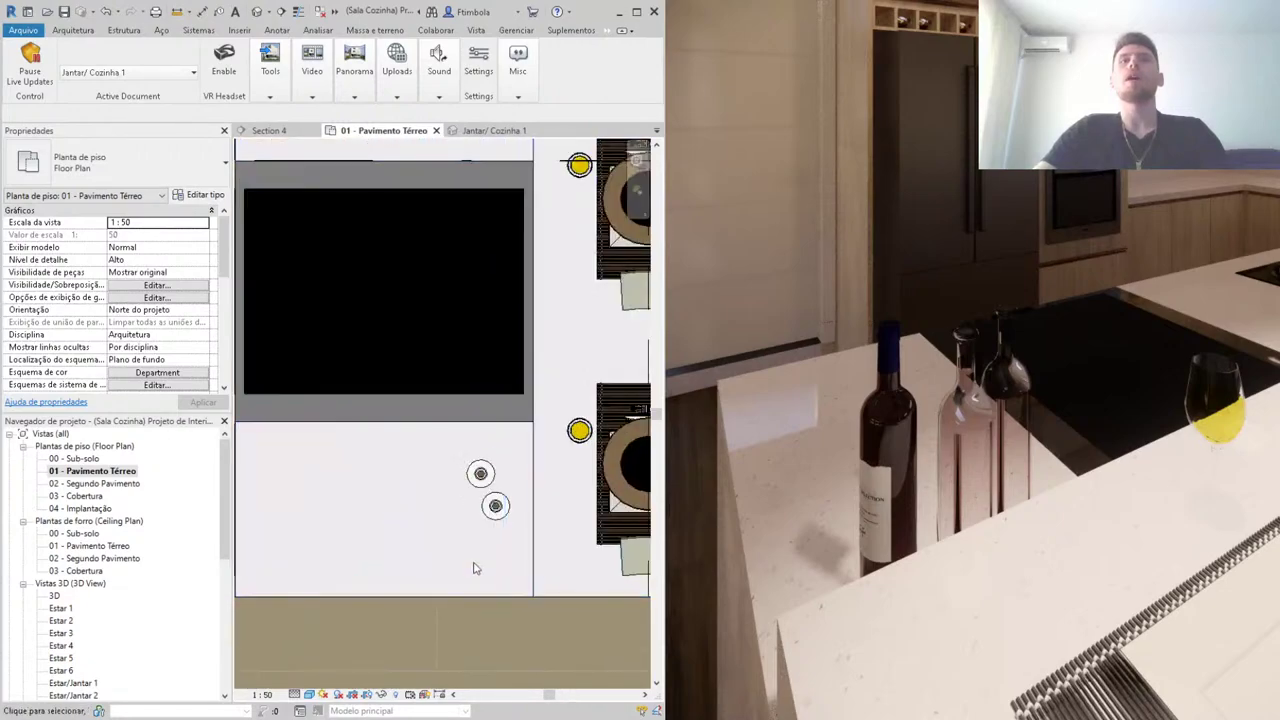
click(395, 694)
scroll(489, 540, up, 2)
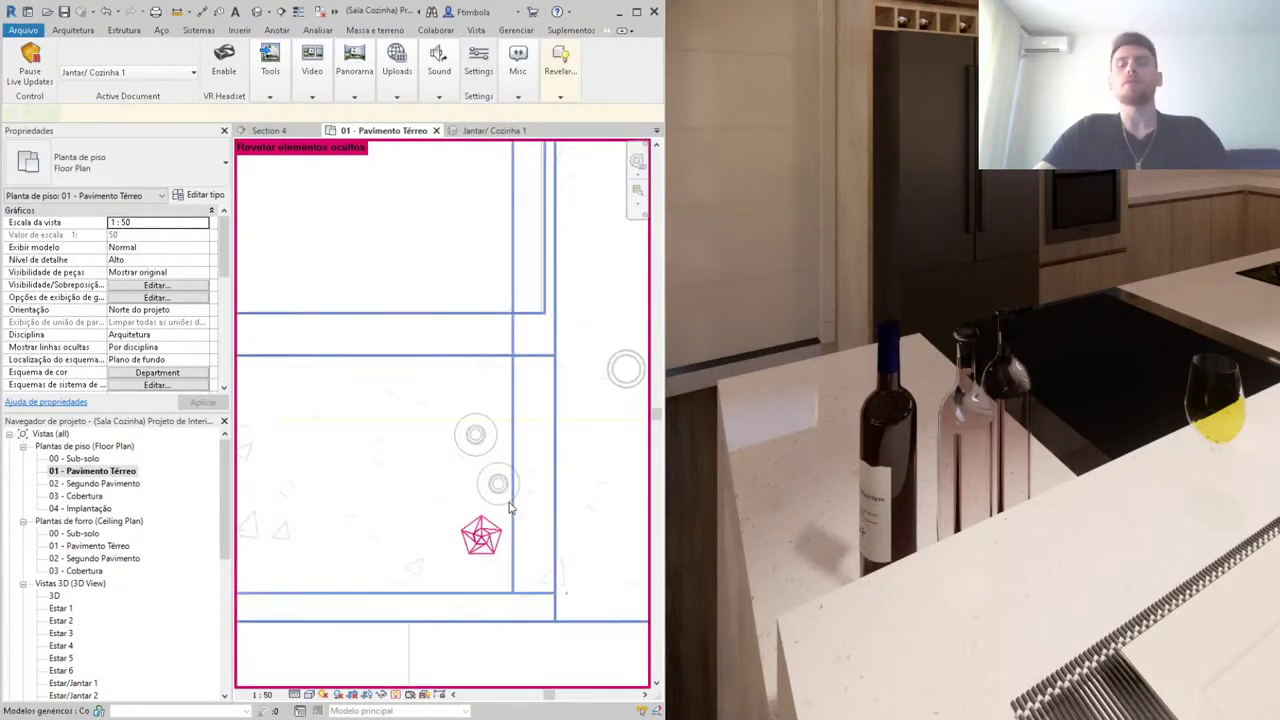
Step: Delete the three extra bottles and spin the remaining Bottle 05 so its label shows
click(505, 505)
click(498, 484)
key(Delete)
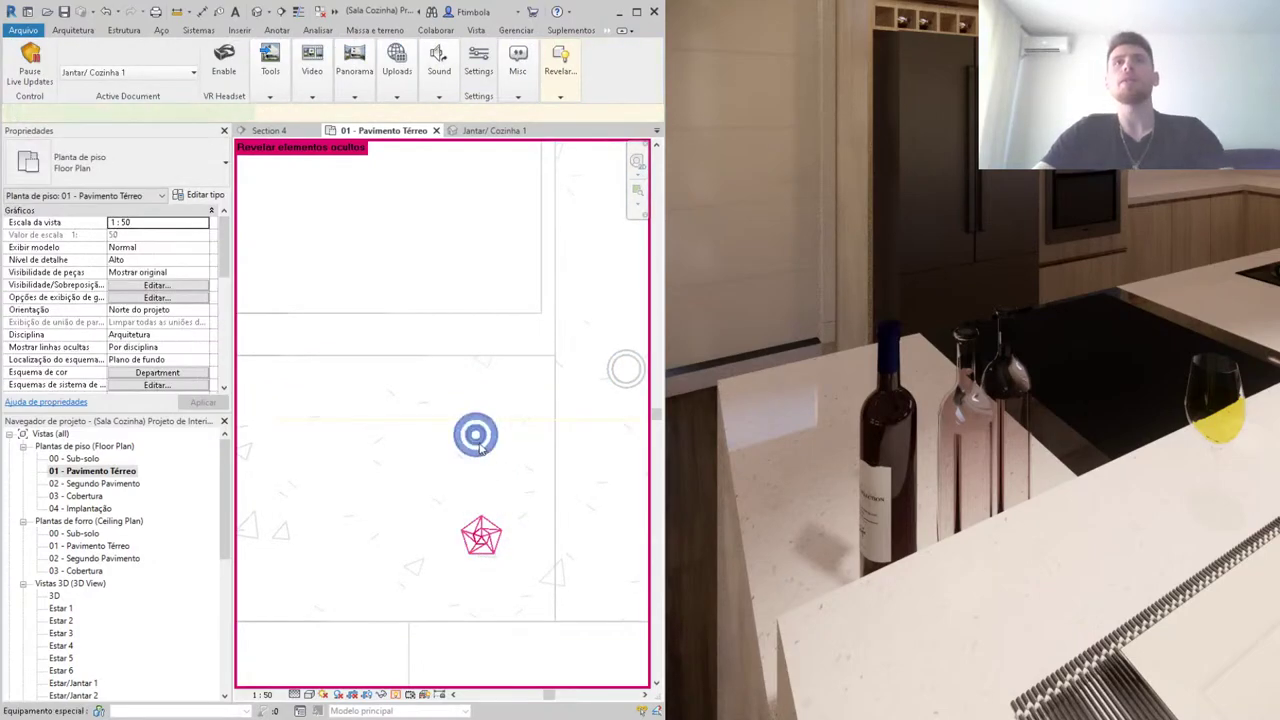
click(476, 434)
key(Delete)
click(490, 538)
key(Delete)
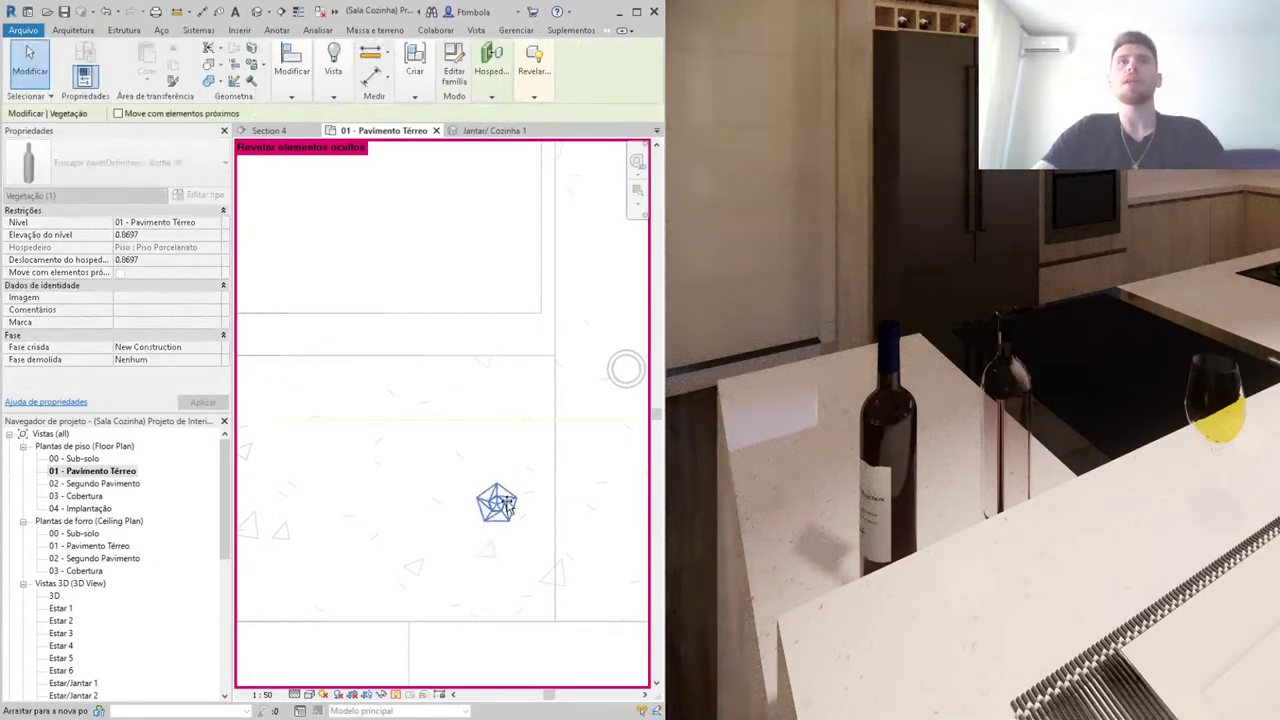
click(503, 502)
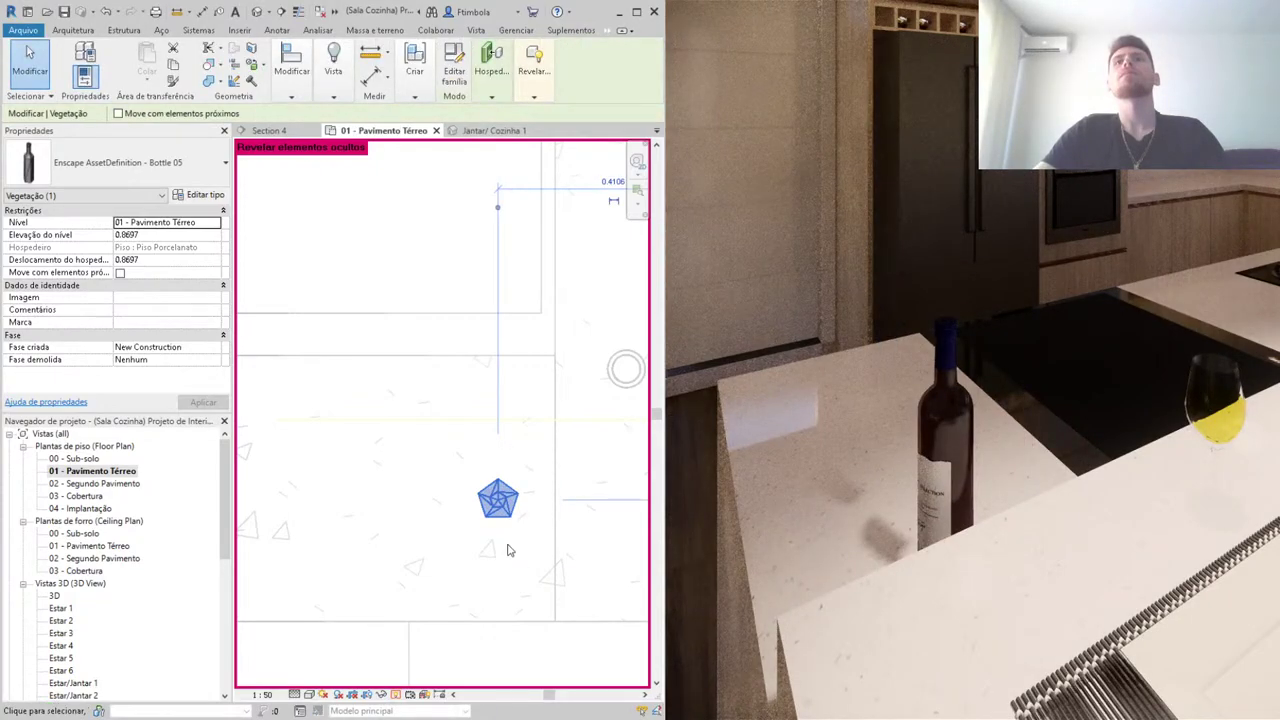
key(space)
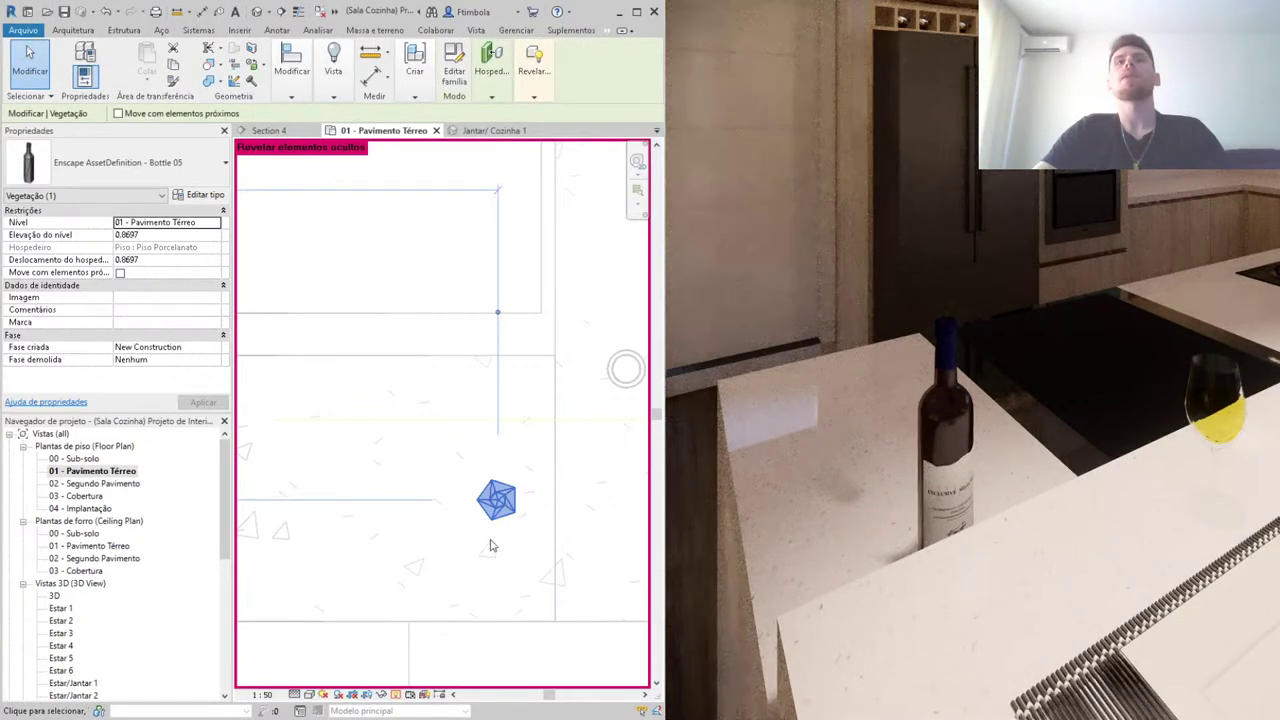
Step: Copy Bottle 05 with CO and move the copy beside the original
key(c)
key(o)
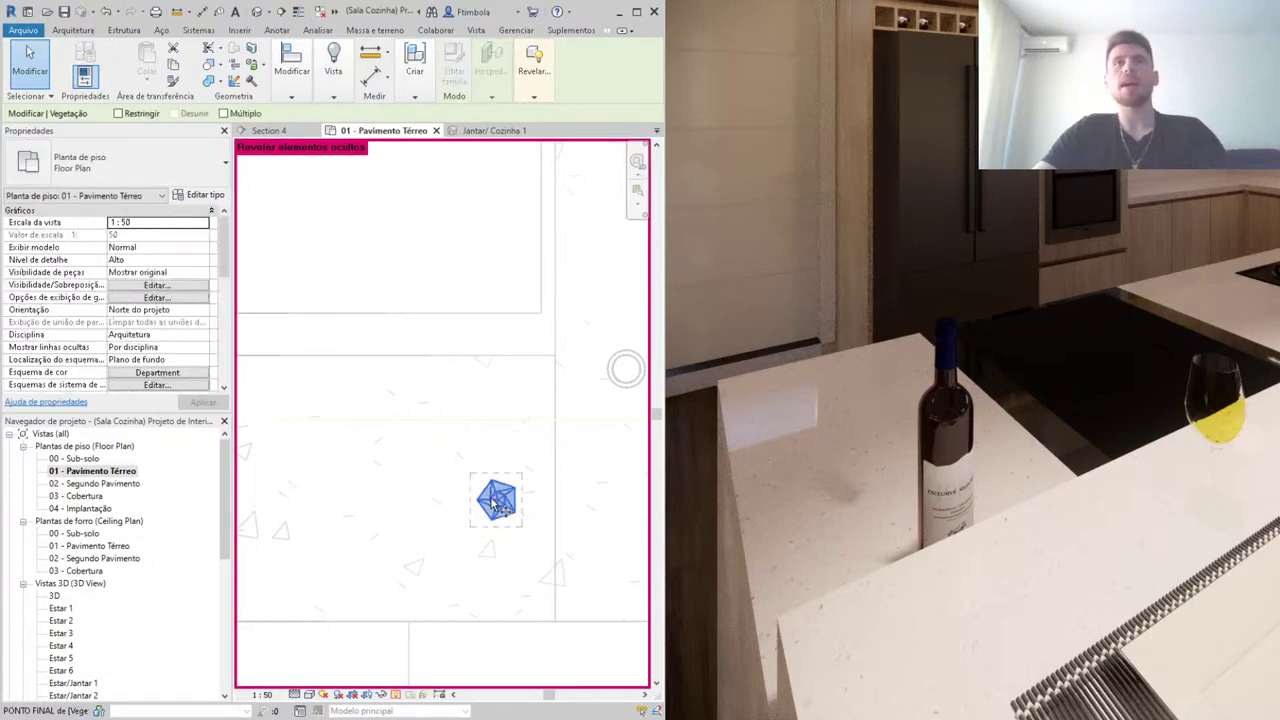
click(494, 502)
click(448, 437)
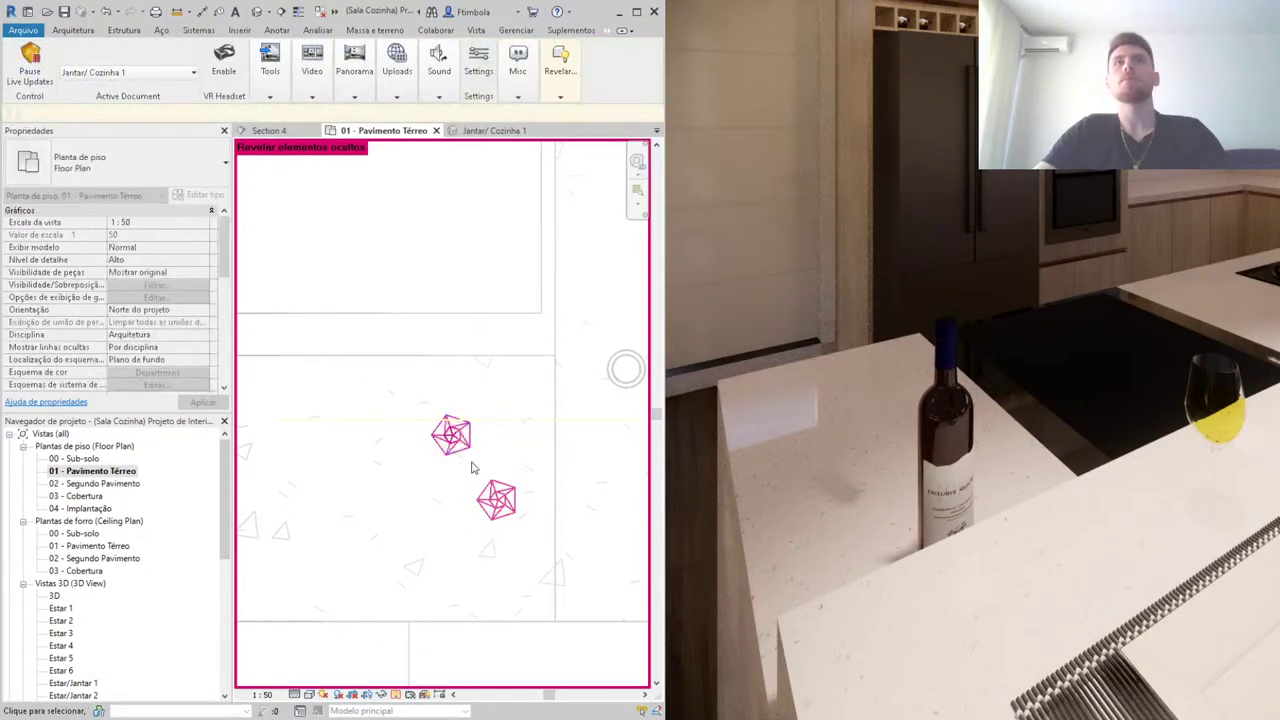
drag(470, 455, 493, 472)
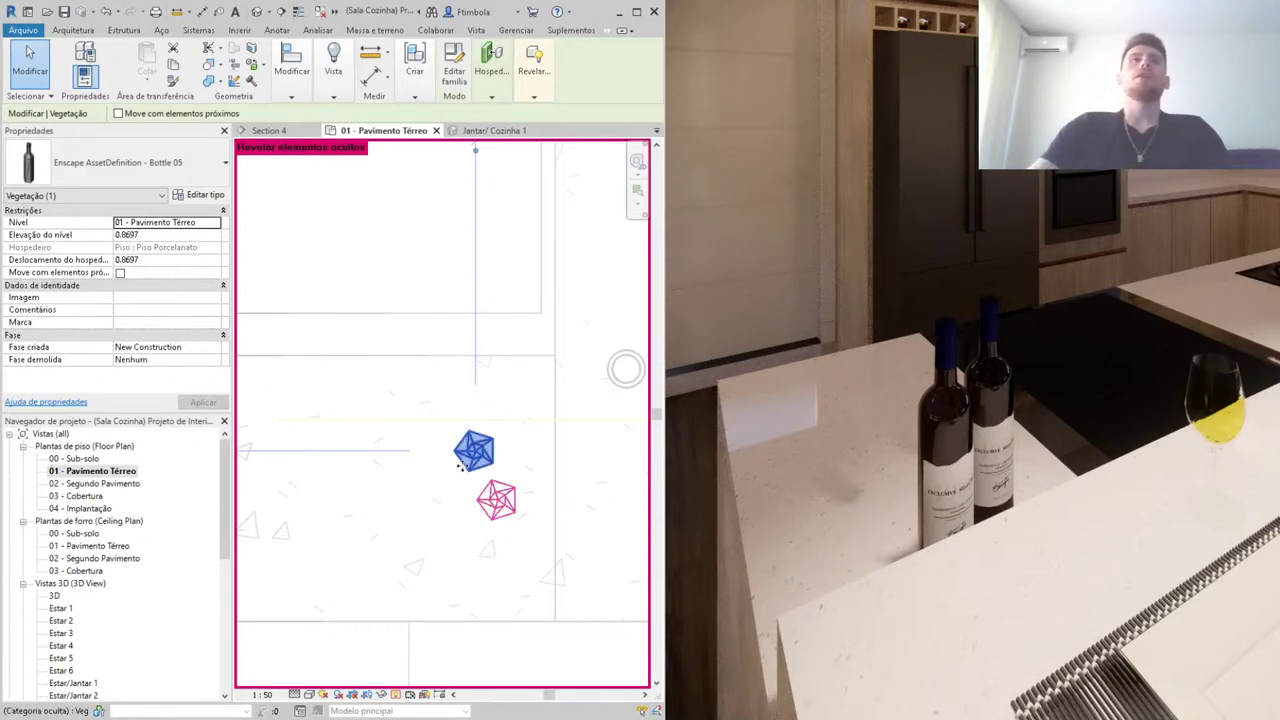
Step: Rotate the copied bottle 45 degrees with RO, then rotate the upper bottle as well
key(r)
key(o)
click(481, 395)
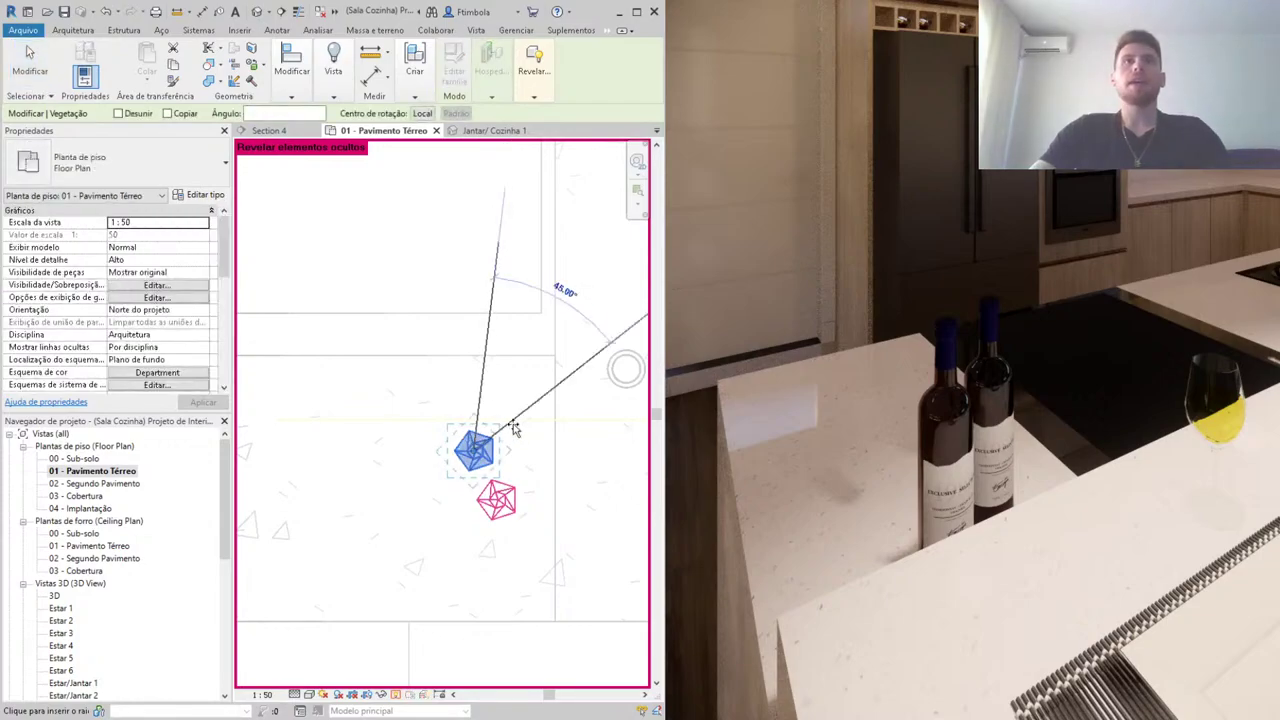
click(513, 428)
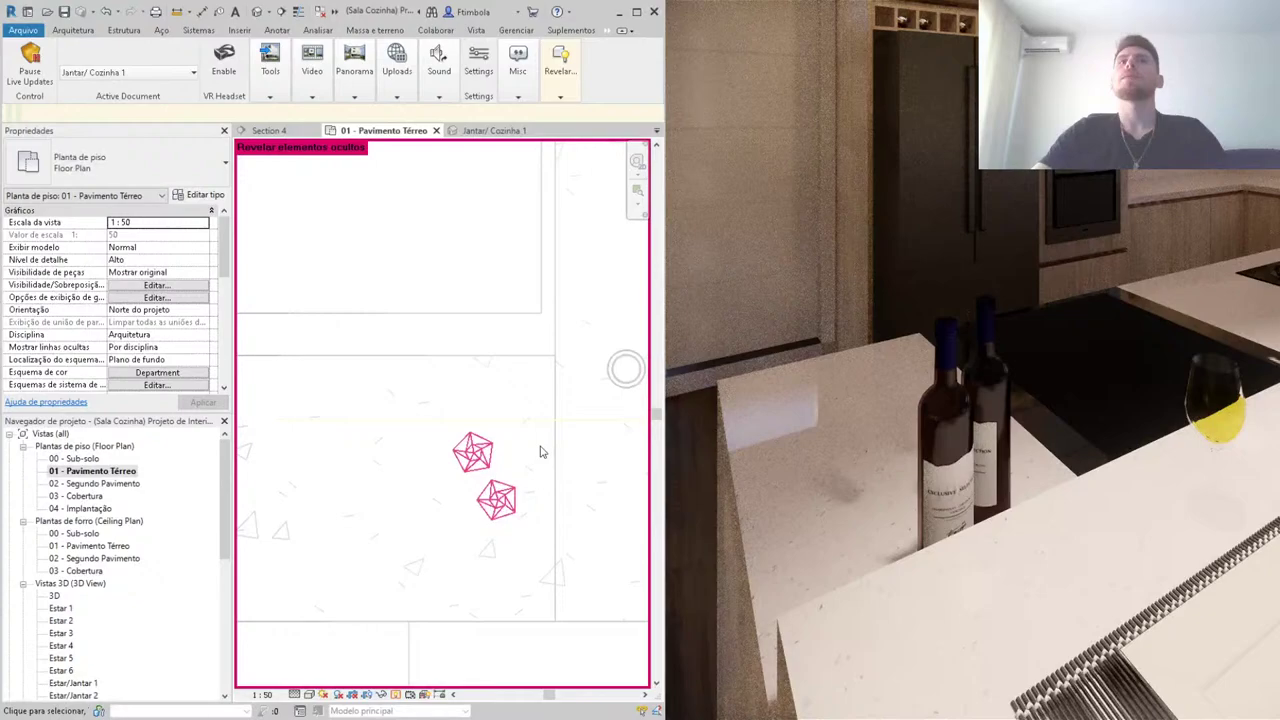
click(472, 452)
key(r)
key(o)
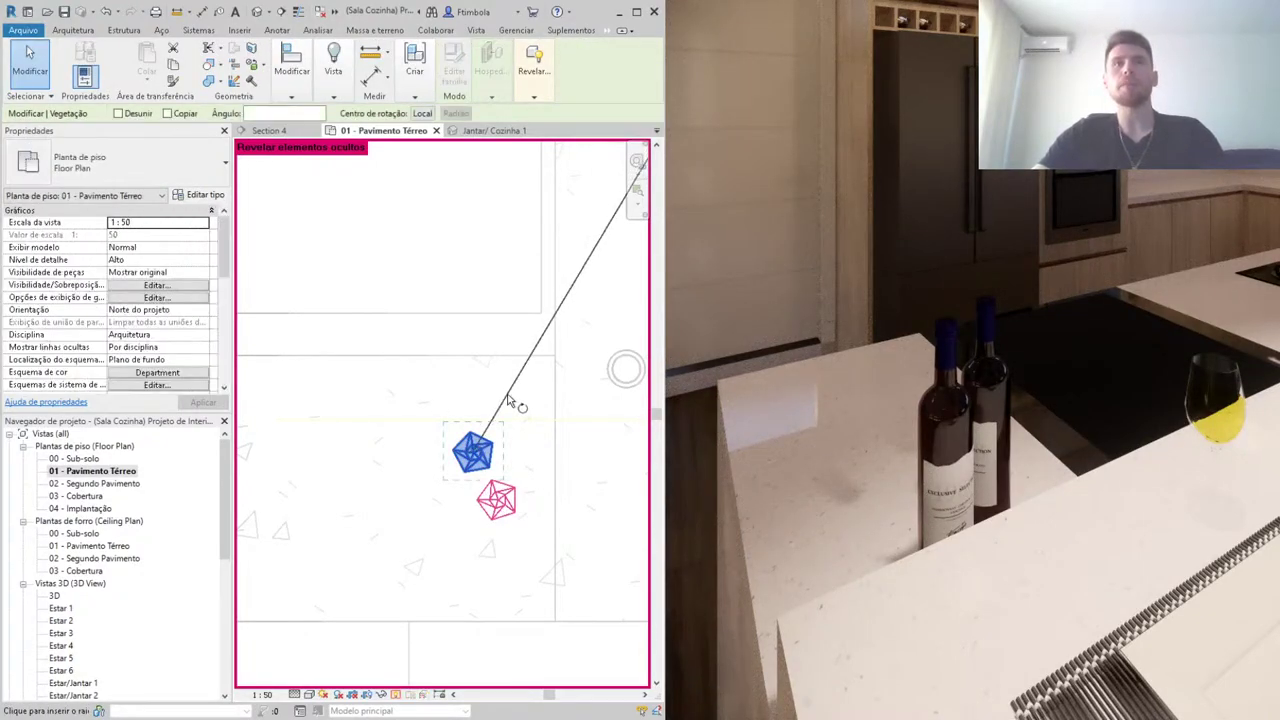
click(510, 402)
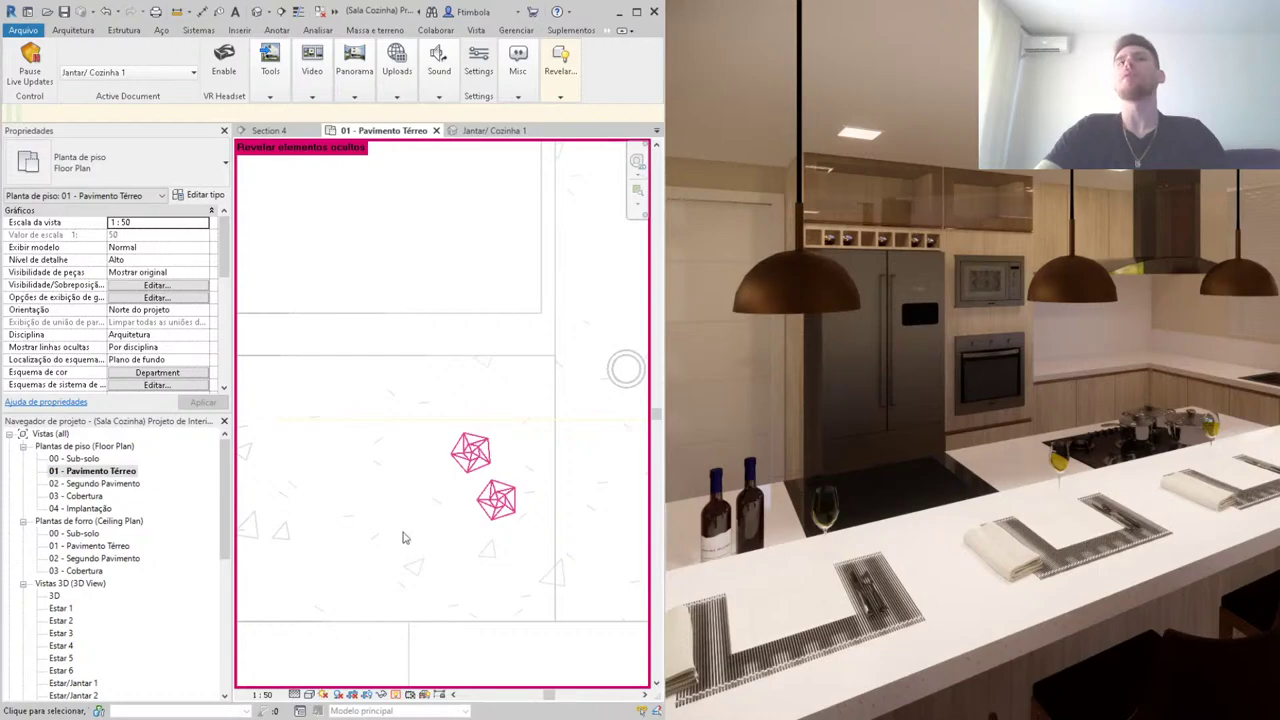
Step: Rotate the upper wine bottle again with RO and turn the Enscape view to check the pair
click(507, 510)
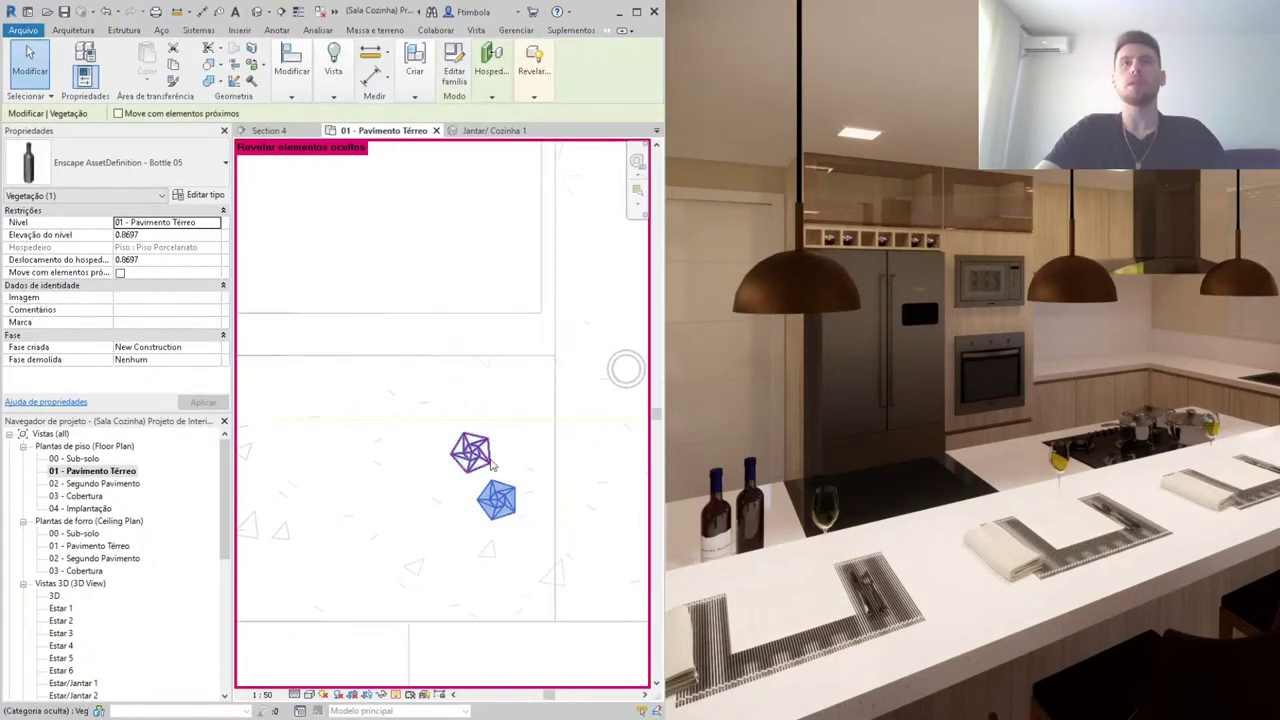
click(487, 455)
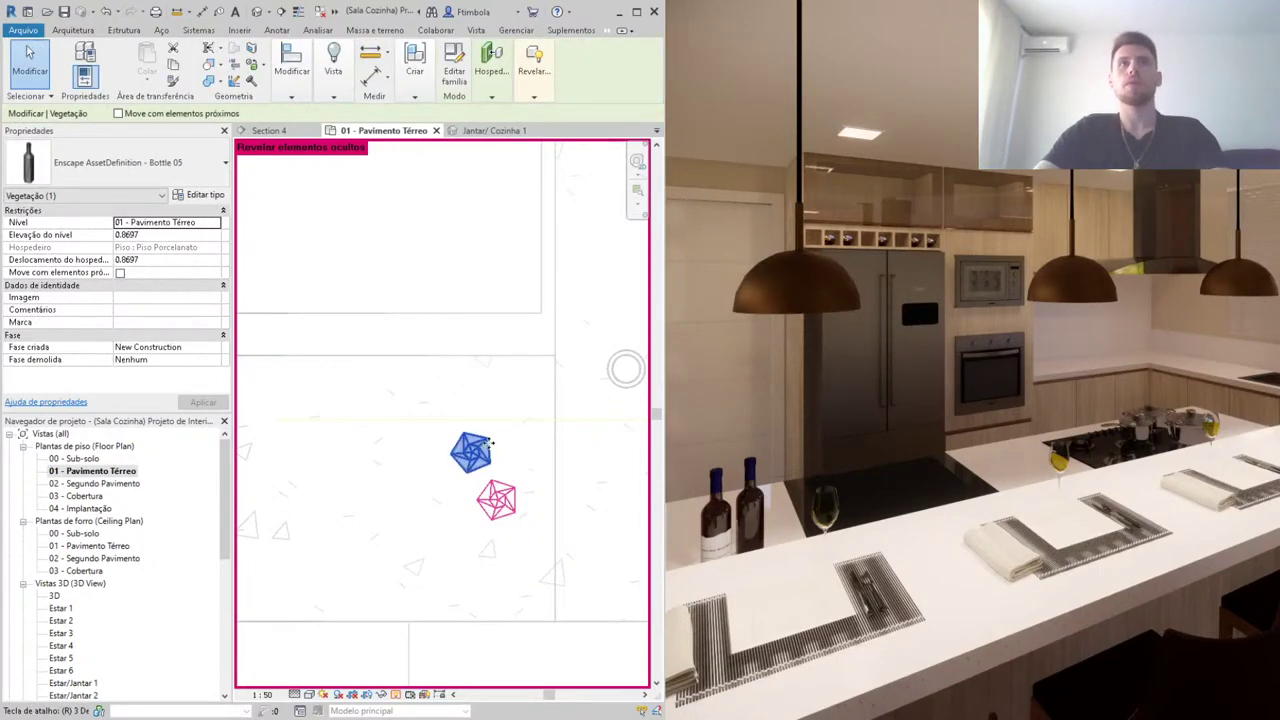
key(Escape)
click(487, 452)
key(r)
key(o)
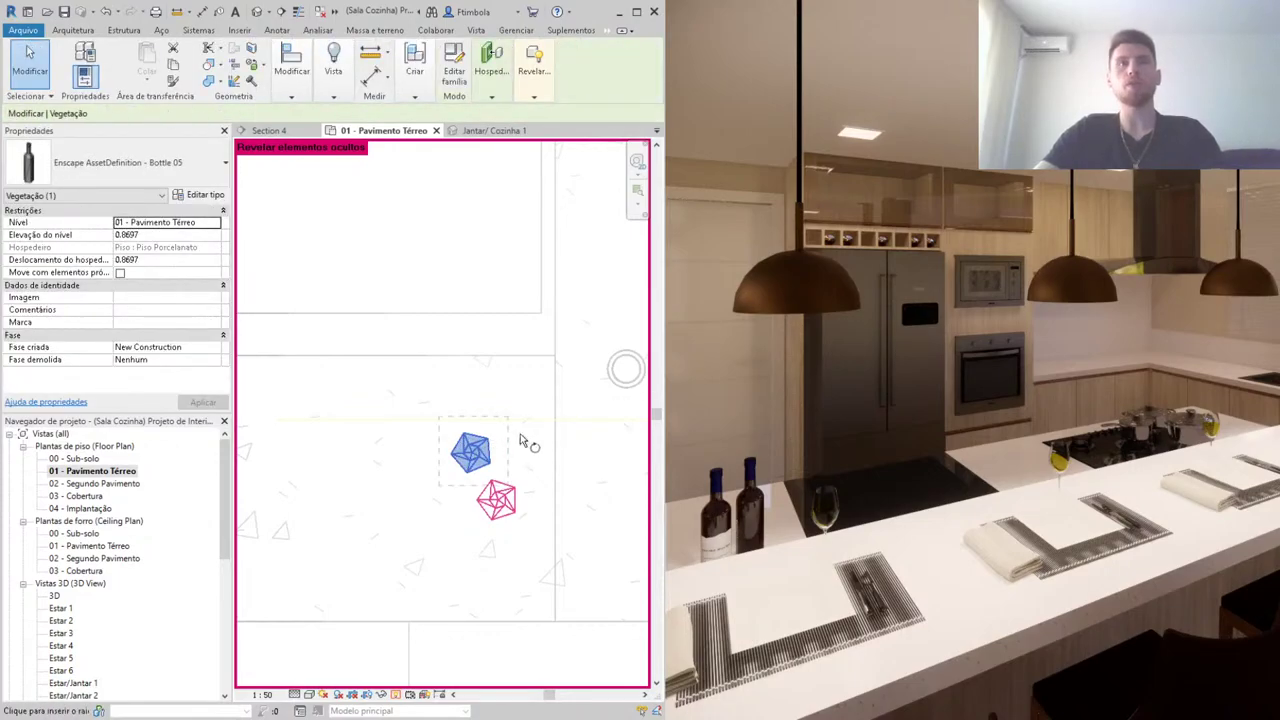
click(530, 401)
click(510, 495)
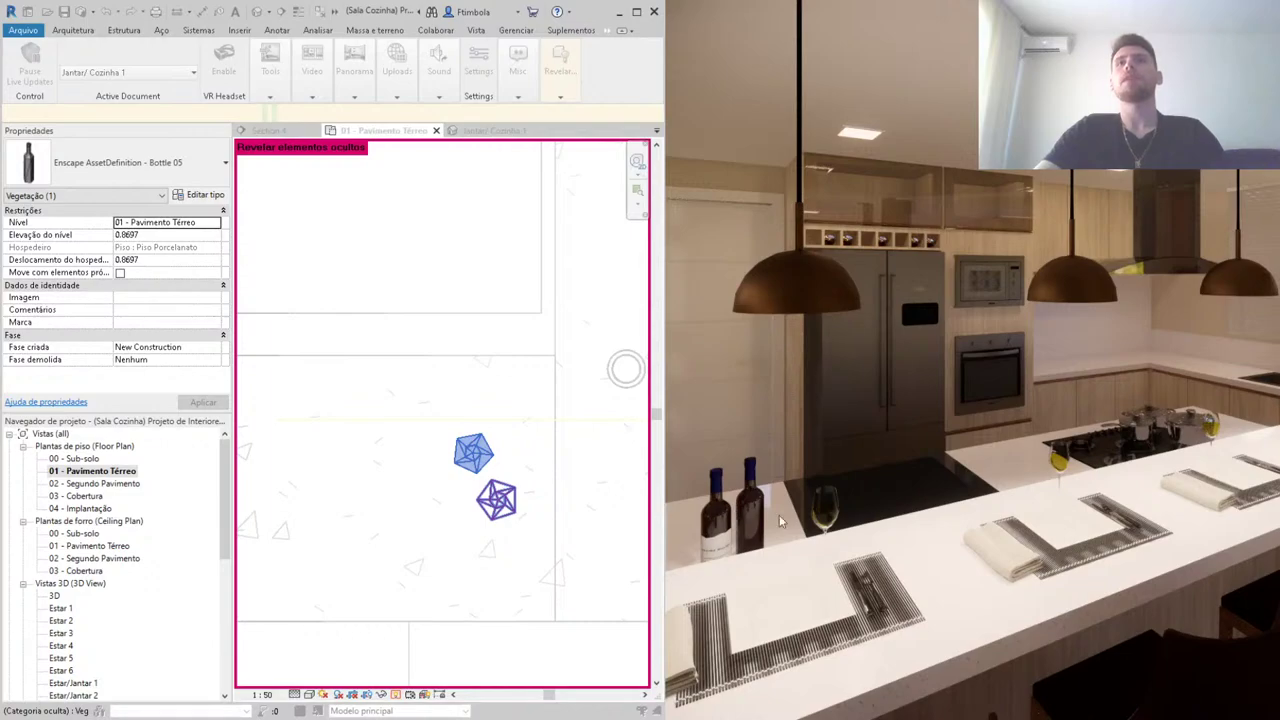
drag(784, 522, 764, 527)
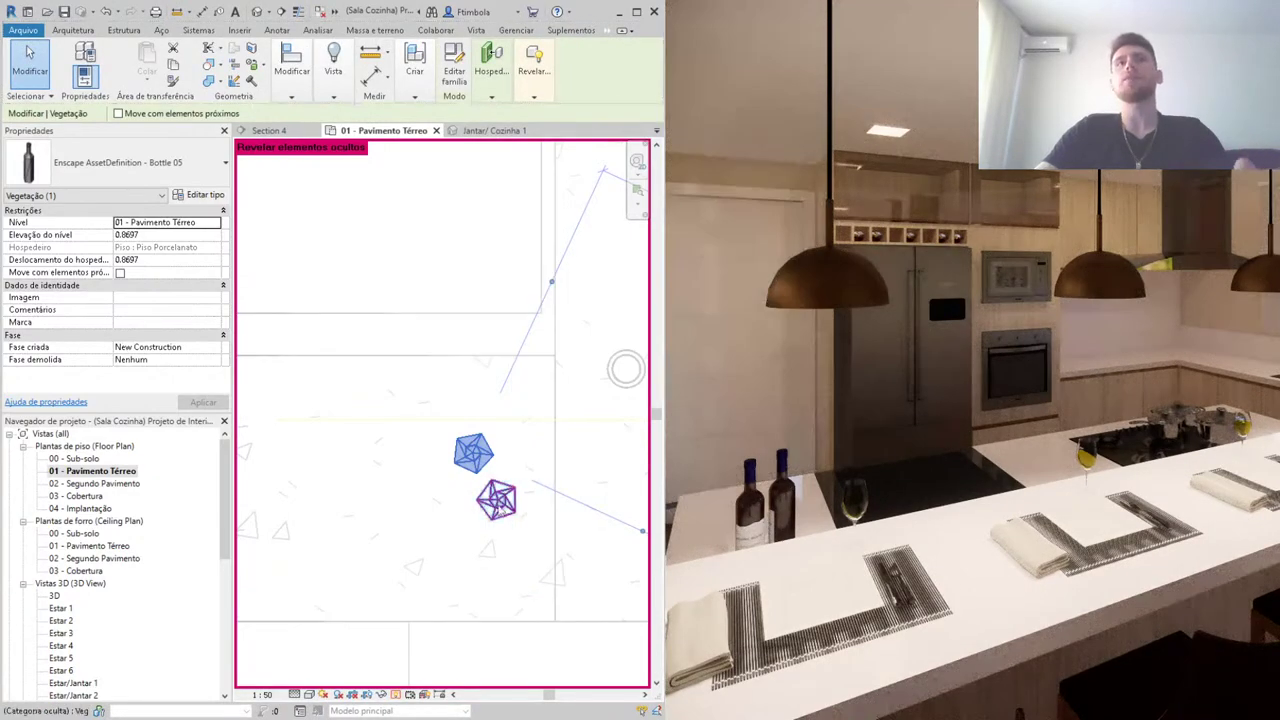
click(491, 508)
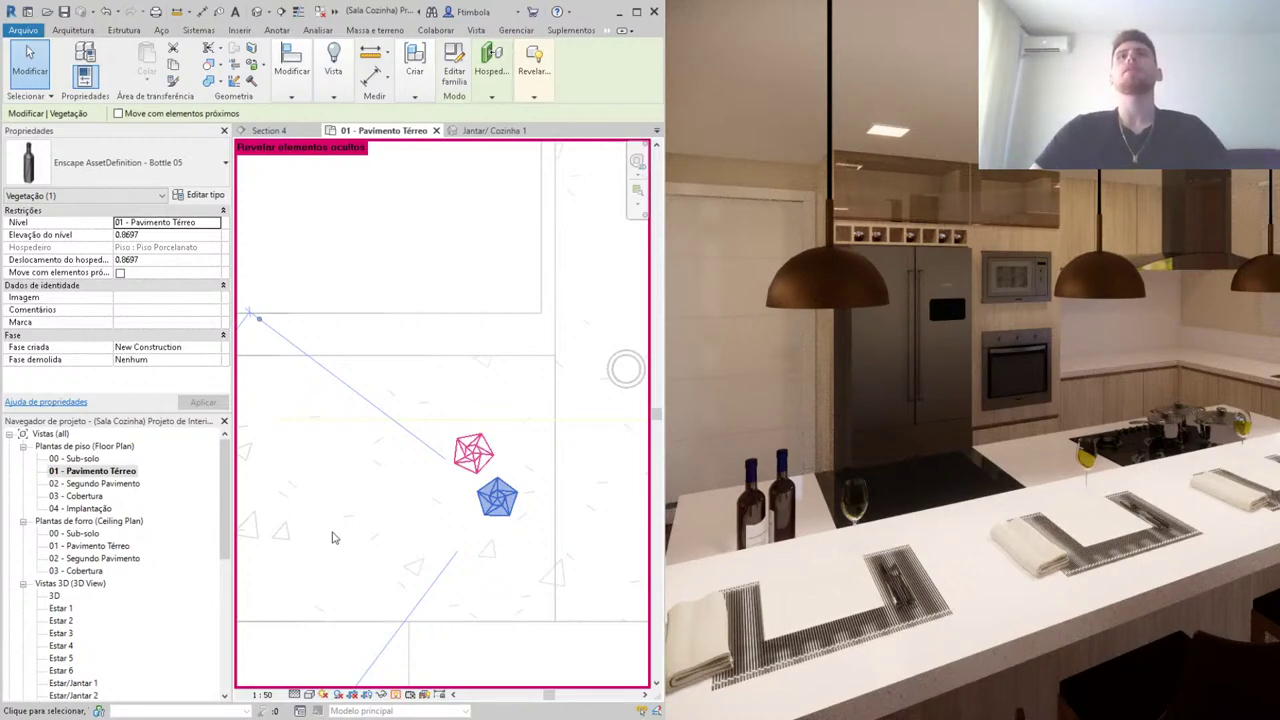
Step: Deselect the bottle, turn off Reveal Hidden Elements, and zoom the floor plan out
click(392, 537)
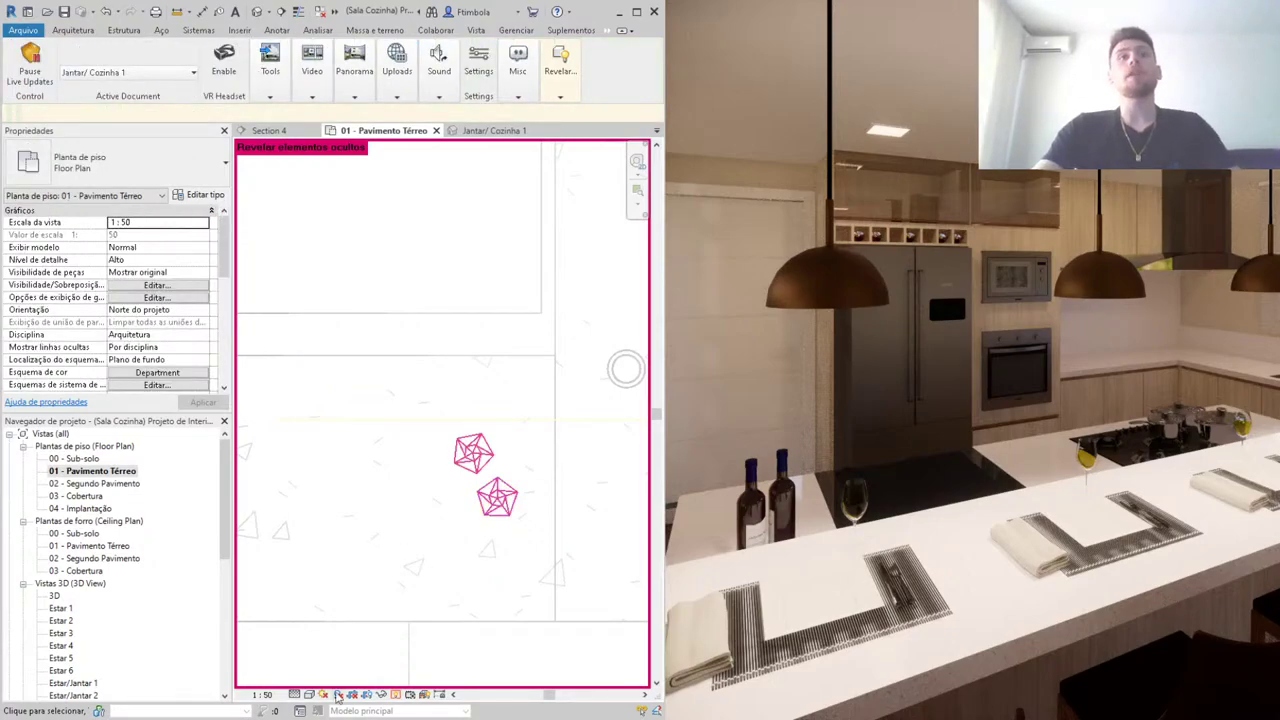
click(396, 694)
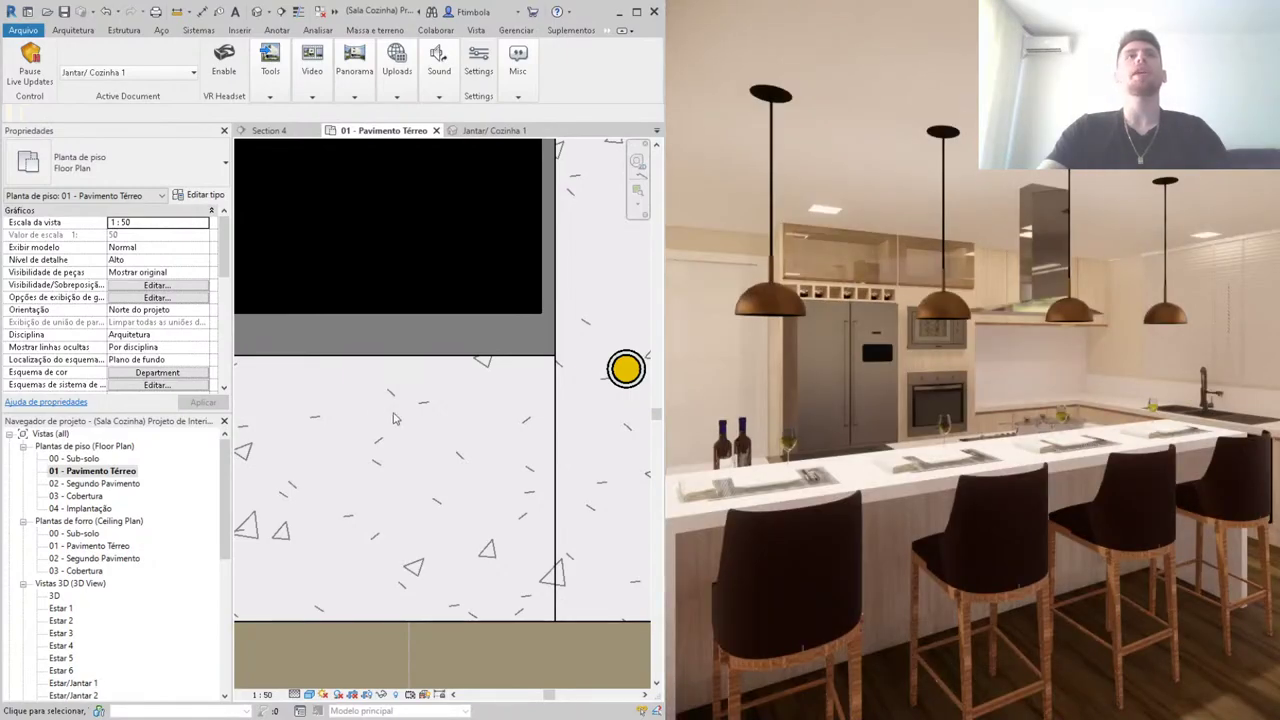
scroll(489, 490, down, 2)
scroll(489, 490, down, 2)
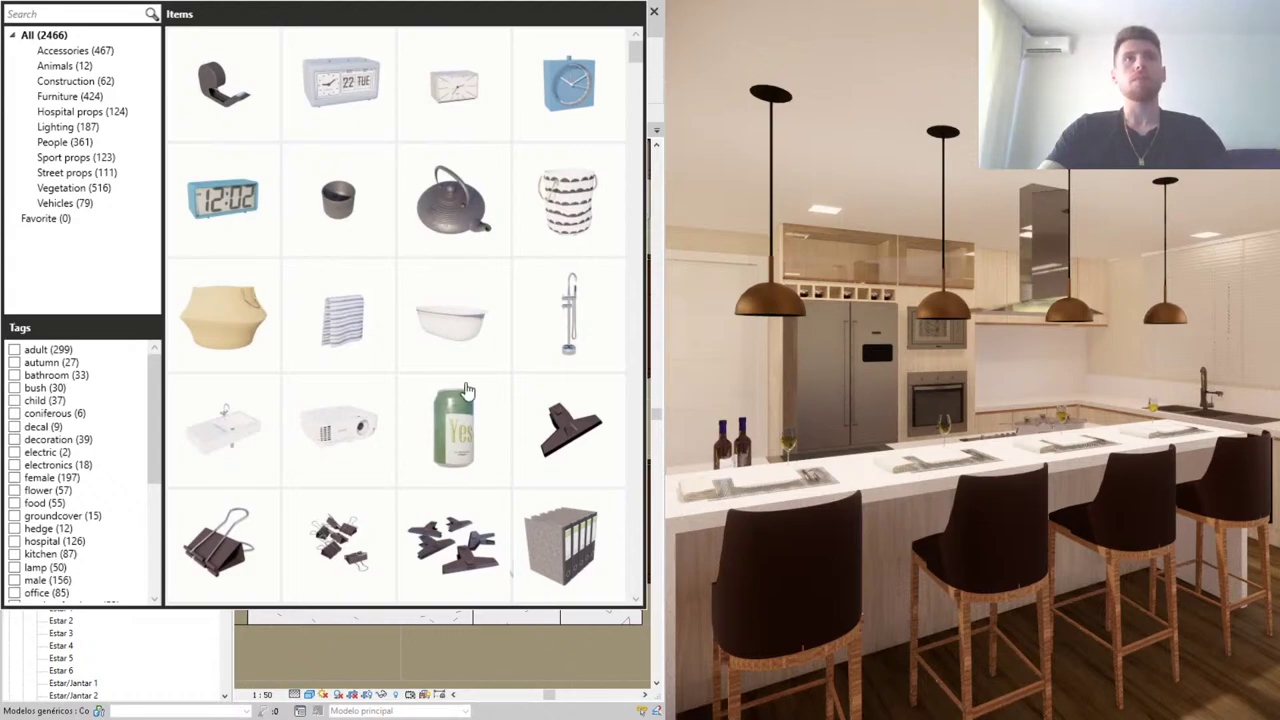
Step: Find the Bowl of Apples asset and place it in the plan beside the cooktop
scroll(395, 454, down, 2)
scroll(395, 454, down, 2)
scroll(395, 454, down, 2)
scroll(395, 454, down, 2)
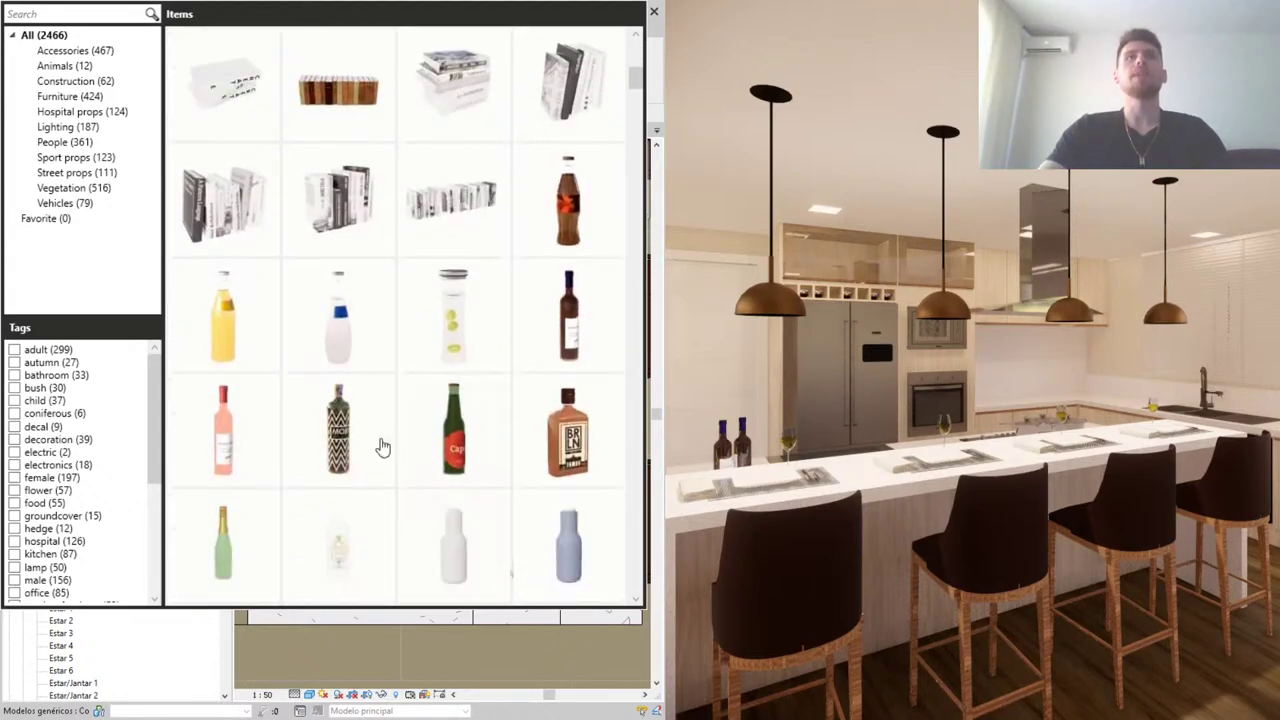
scroll(380, 450, down, 2)
scroll(366, 455, down, 2)
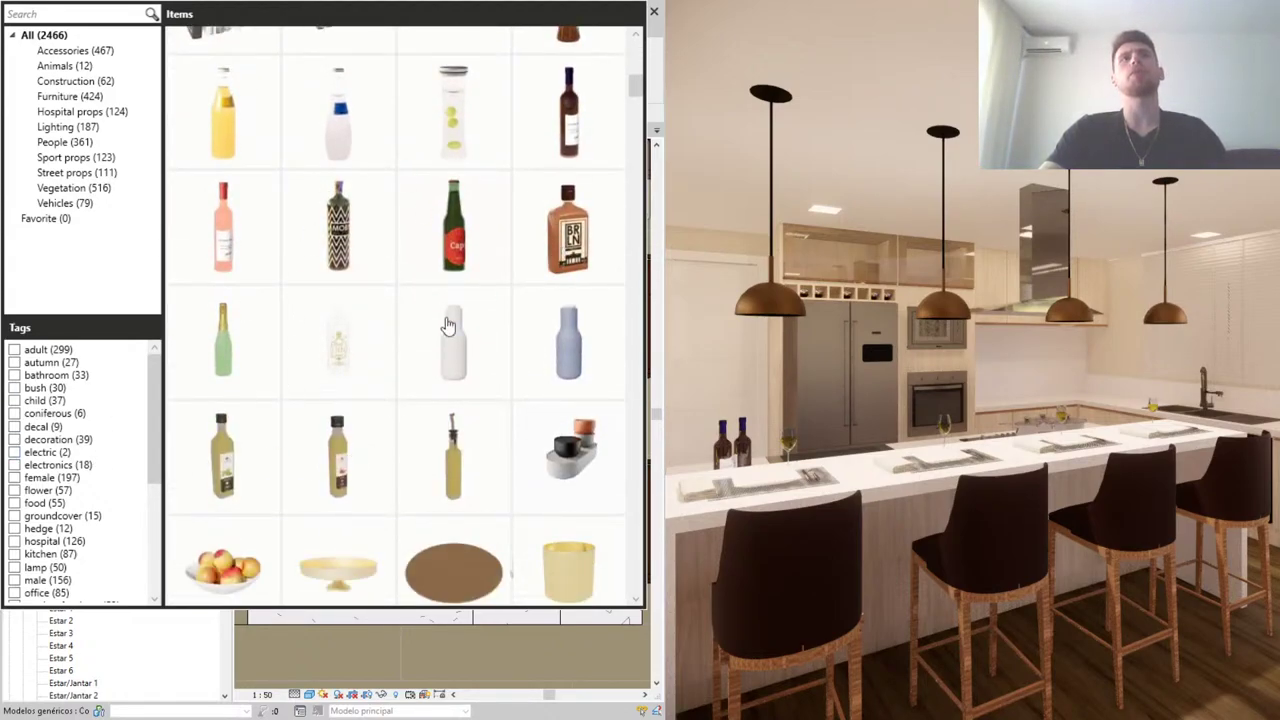
scroll(323, 366, down, 1)
scroll(349, 343, down, 1)
scroll(360, 353, down, 1)
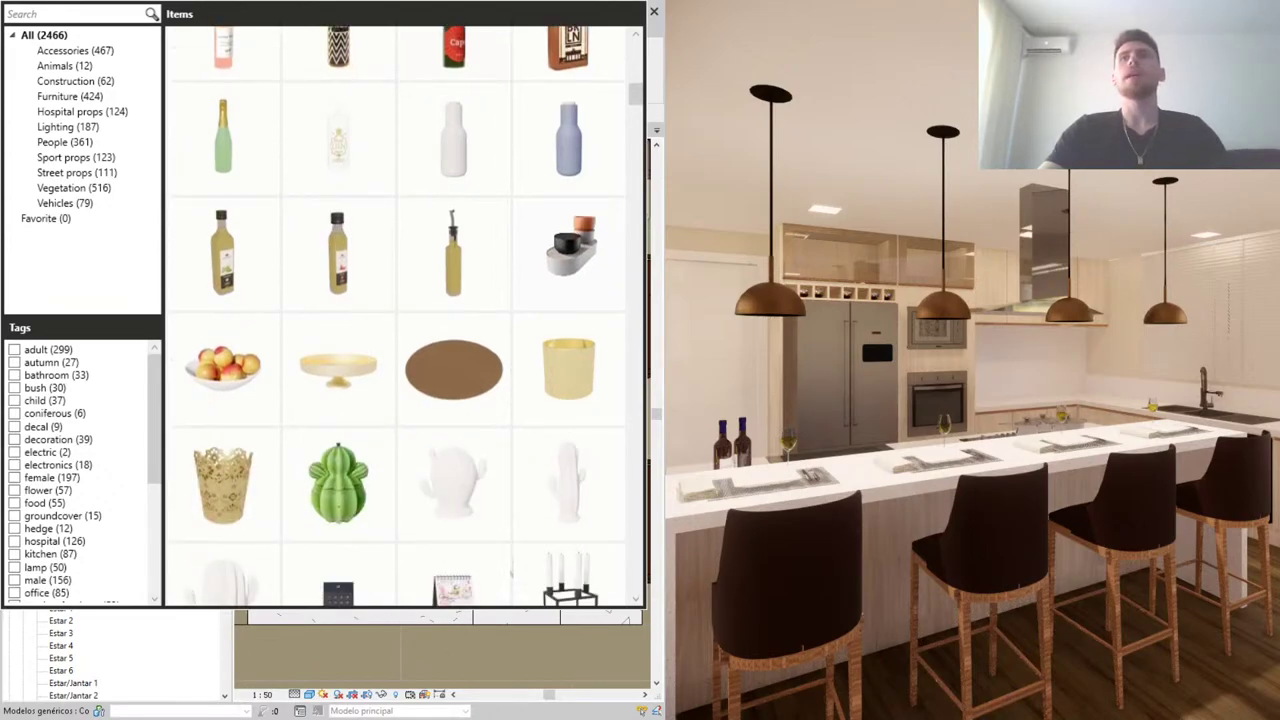
scroll(1023, 443, up, 2)
scroll(1023, 436, up, 2)
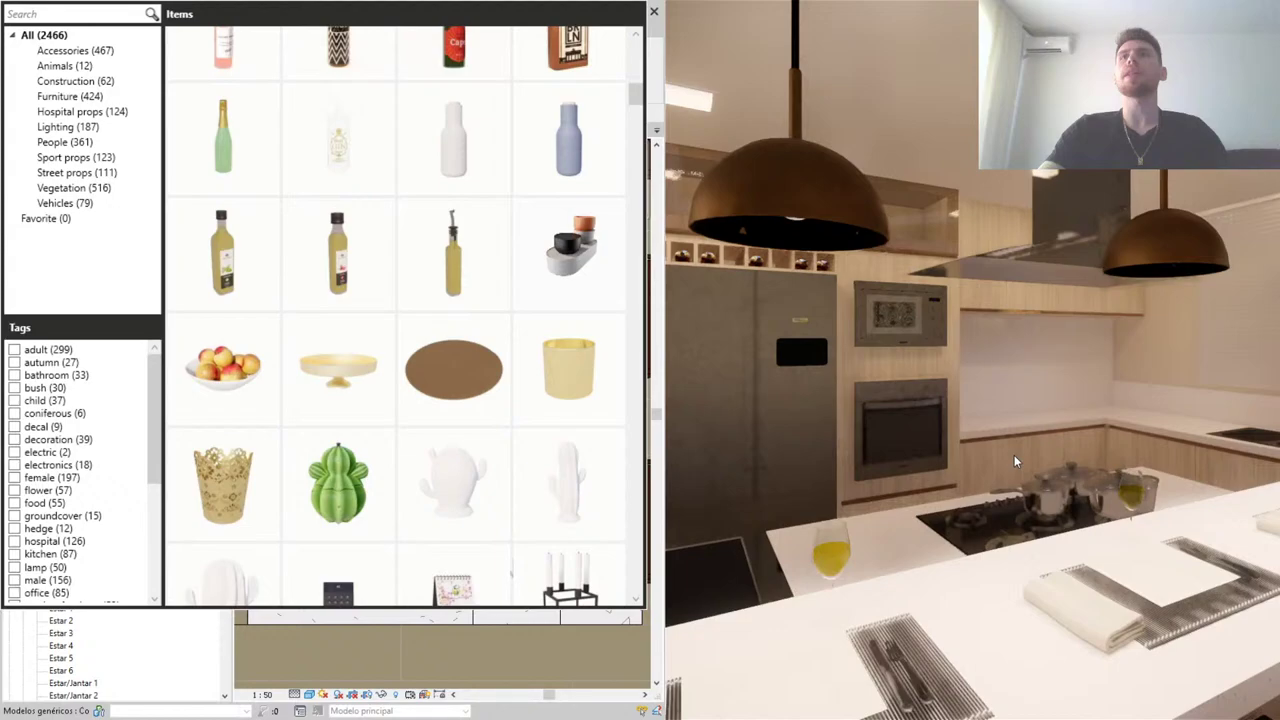
scroll(1014, 458, up, 2)
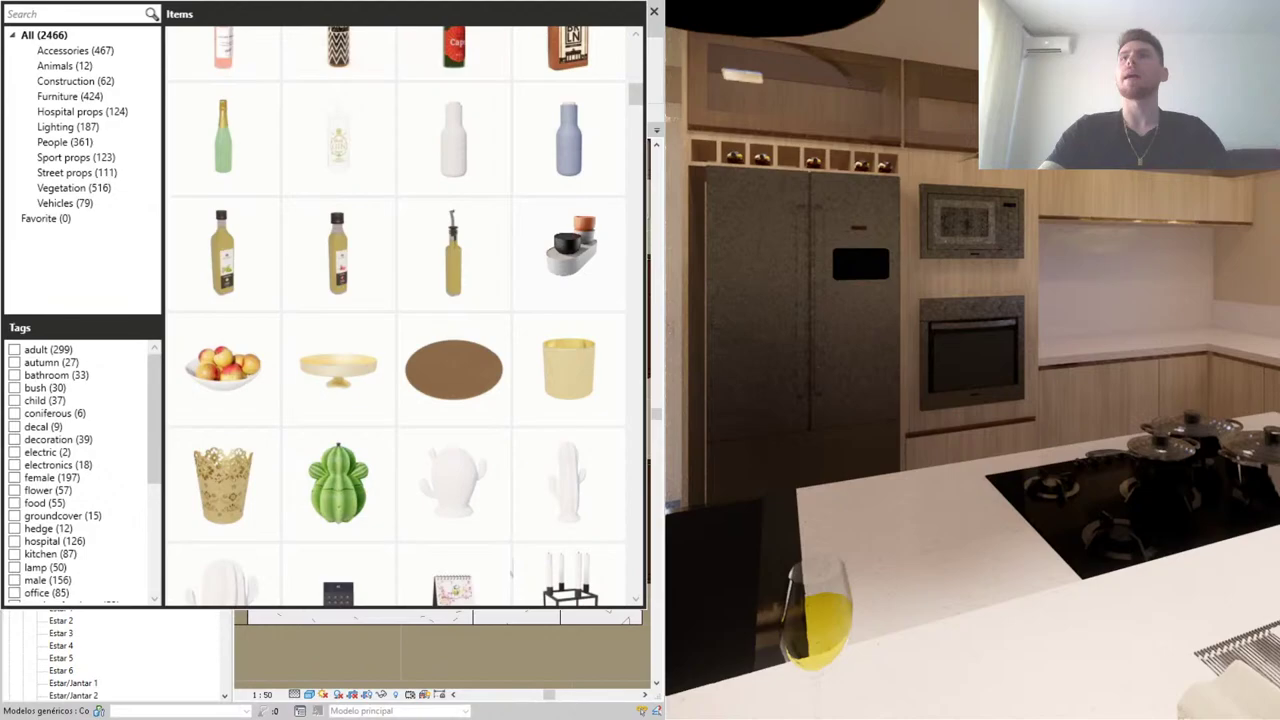
scroll(455, 457, down, 1)
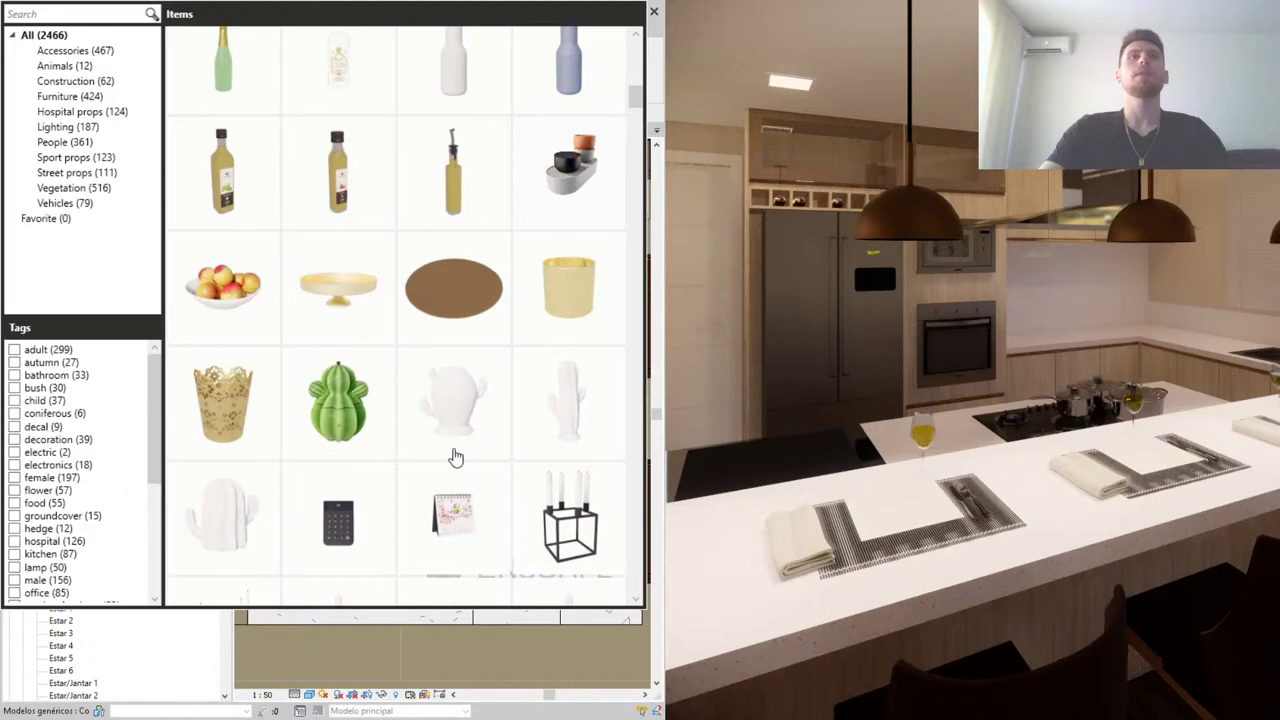
scroll(455, 457, down, 1)
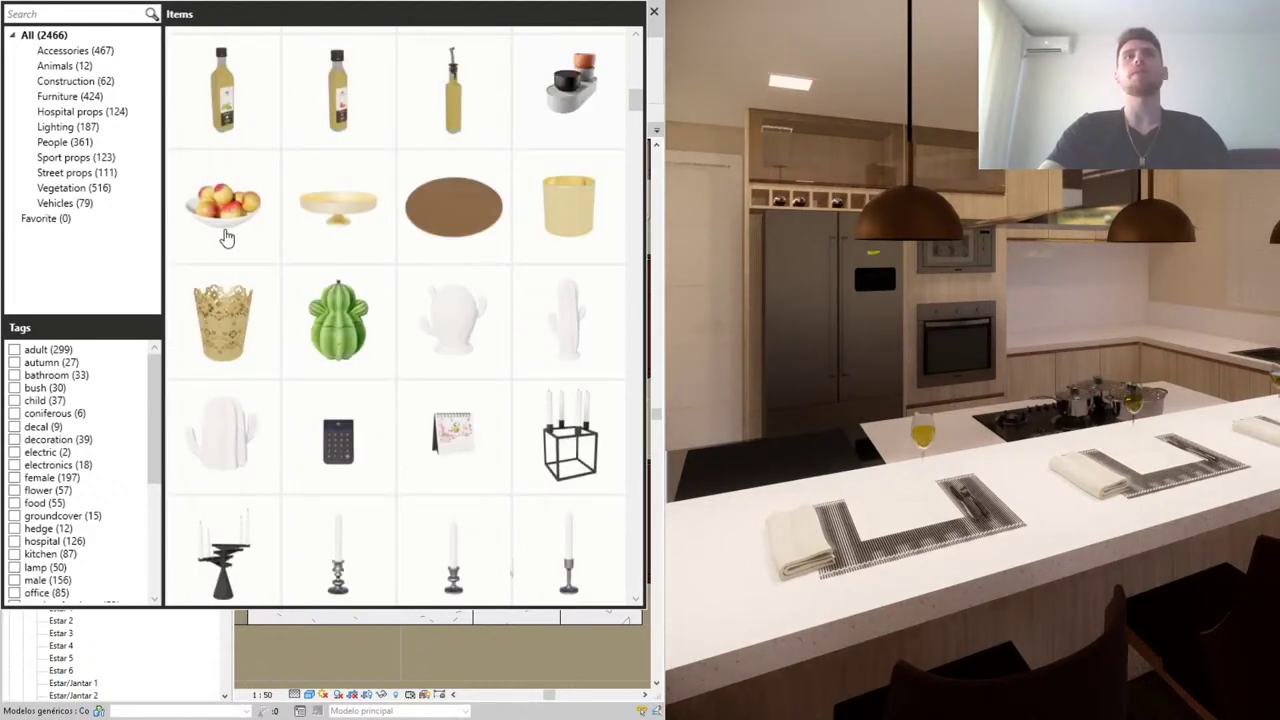
click(227, 237)
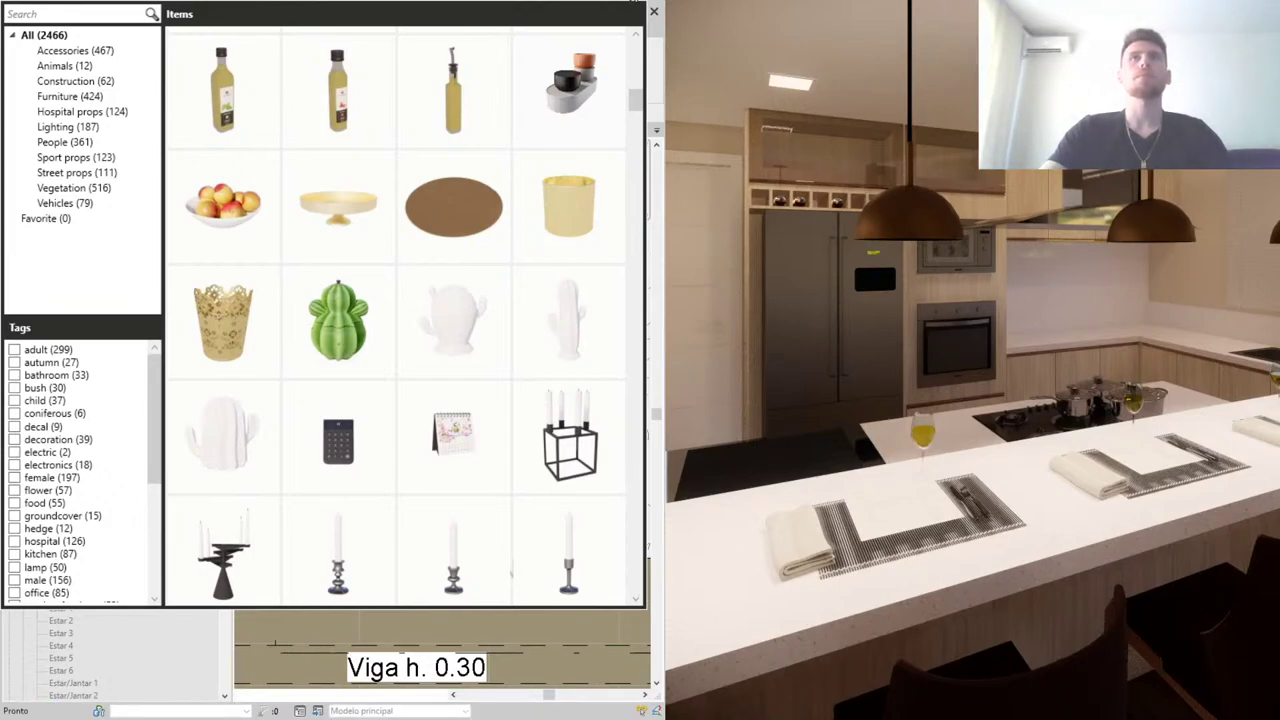
click(495, 308)
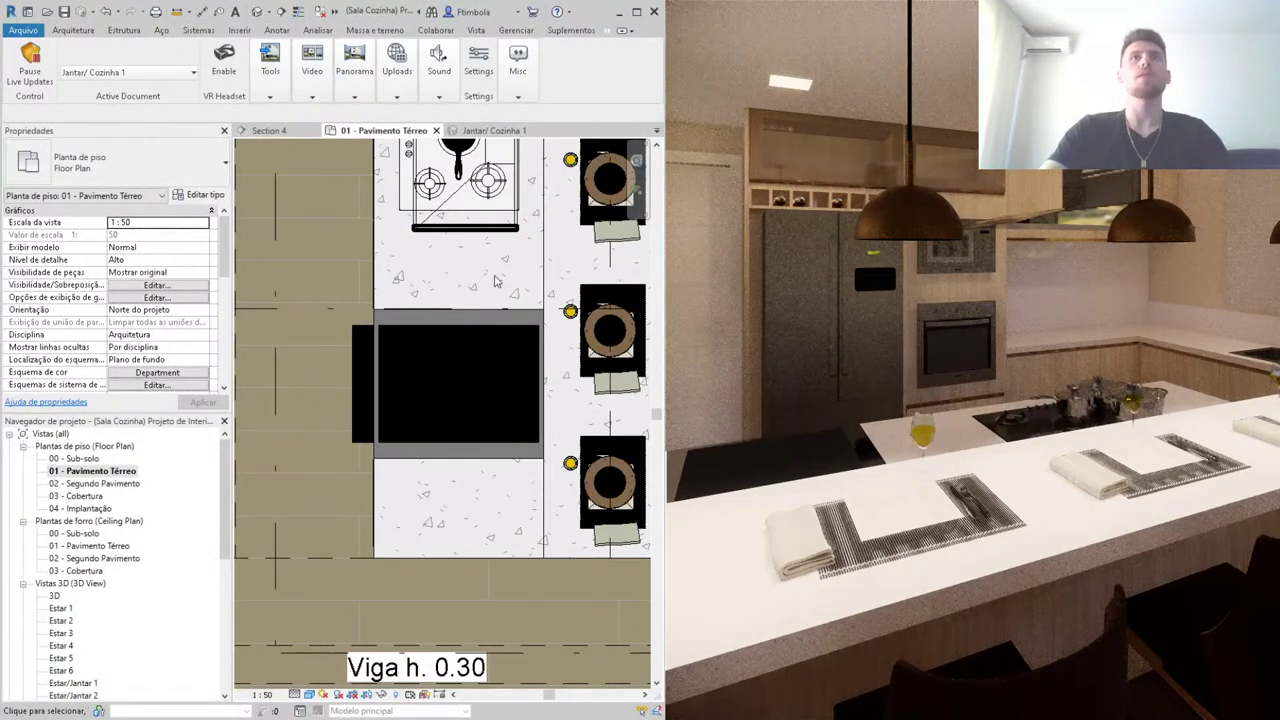
Step: Reveal hidden elements and set the apple bowl's level elevation (Elevação do nível) to 0.9
click(396, 695)
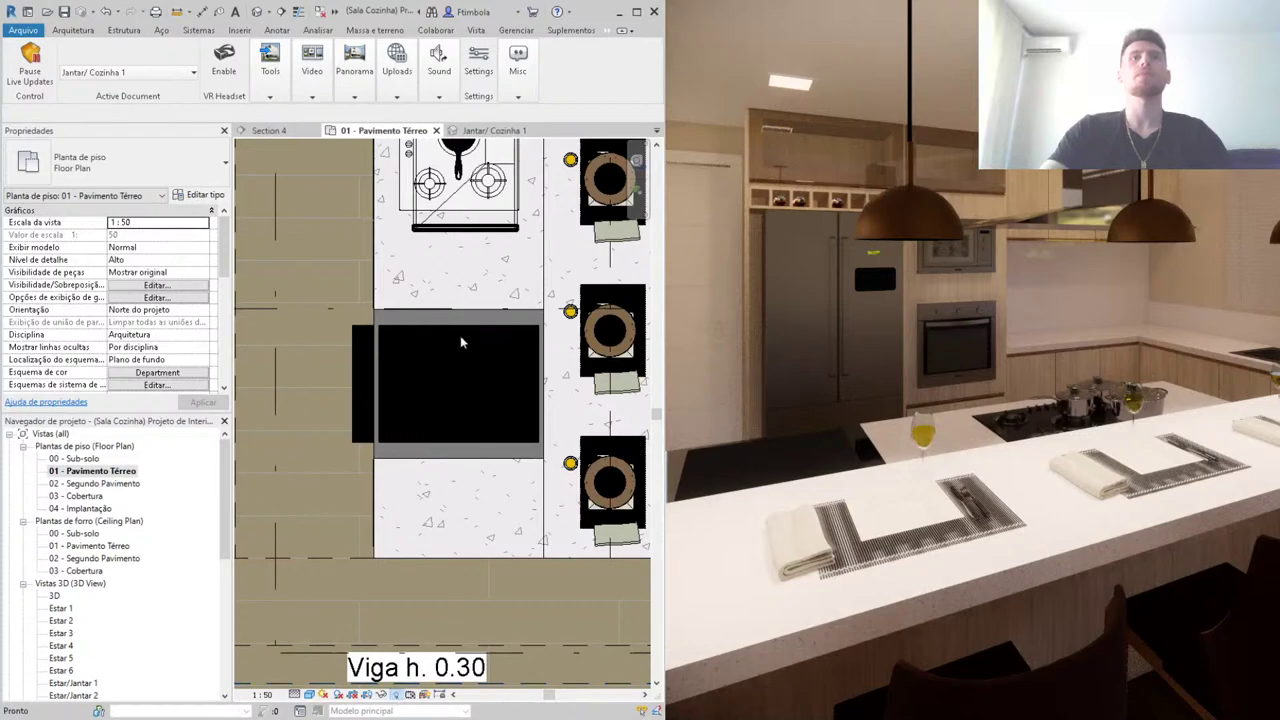
click(485, 265)
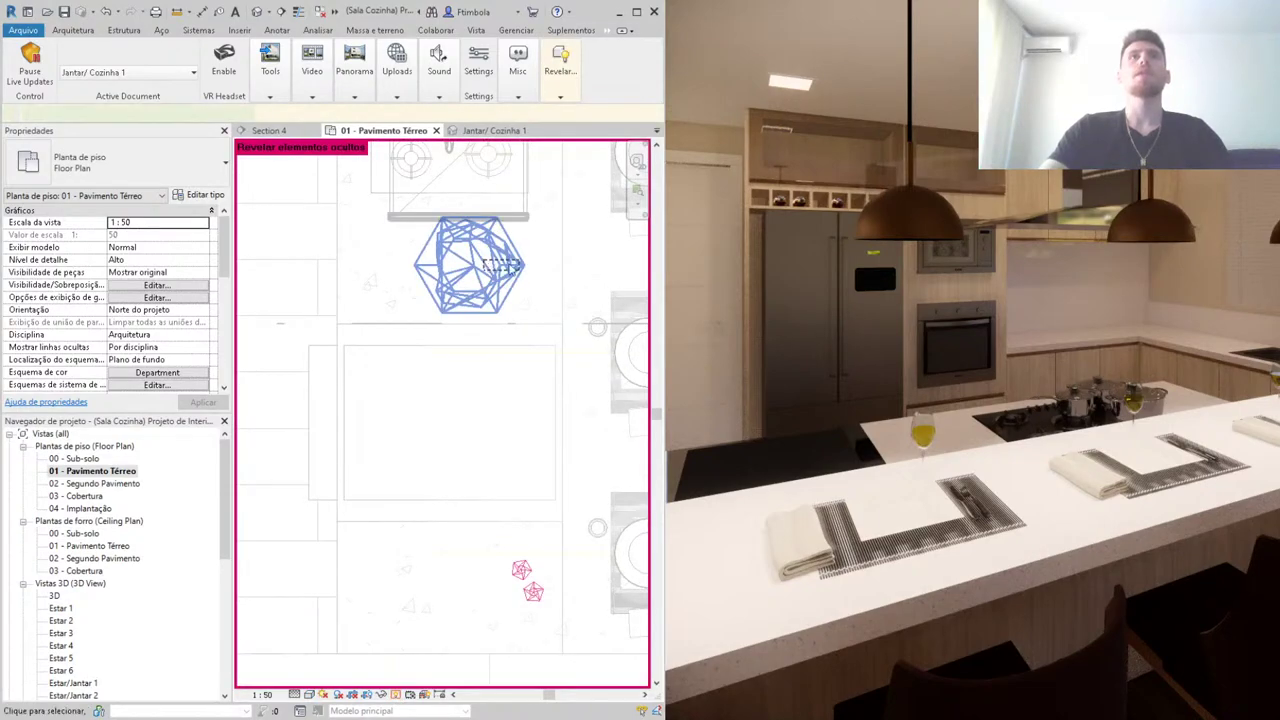
click(167, 235)
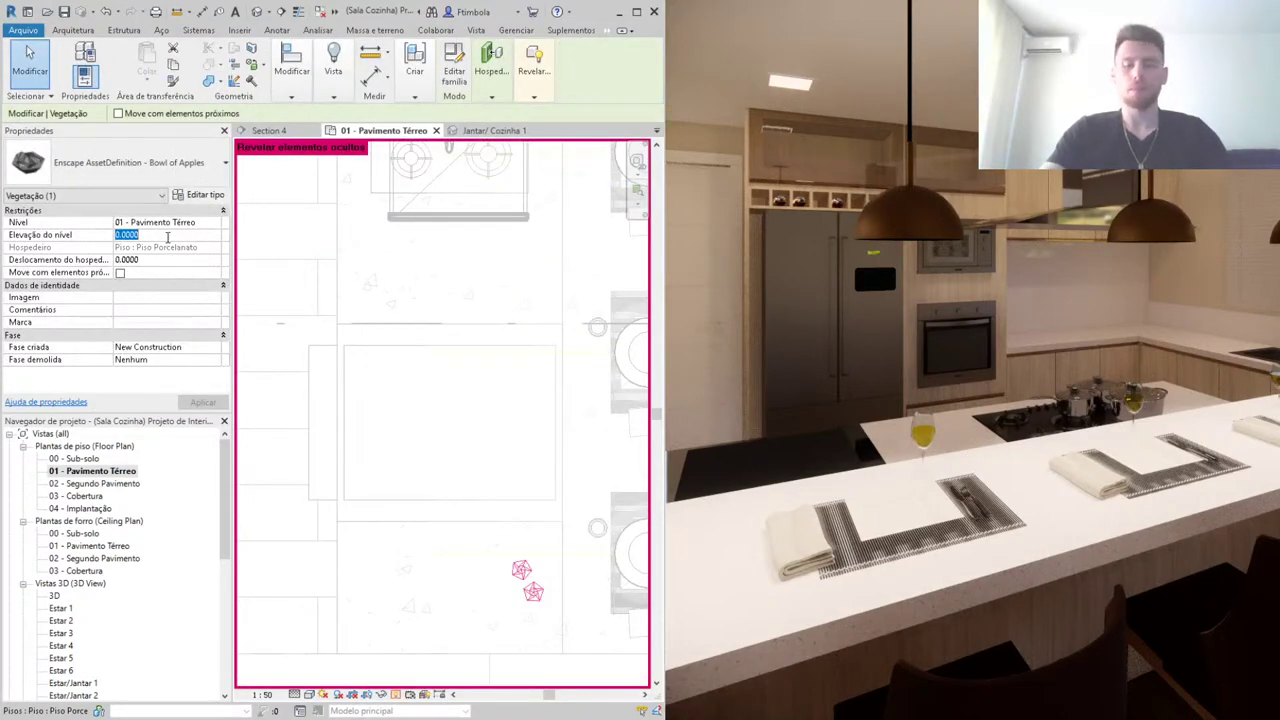
text(0.9)
click(453, 368)
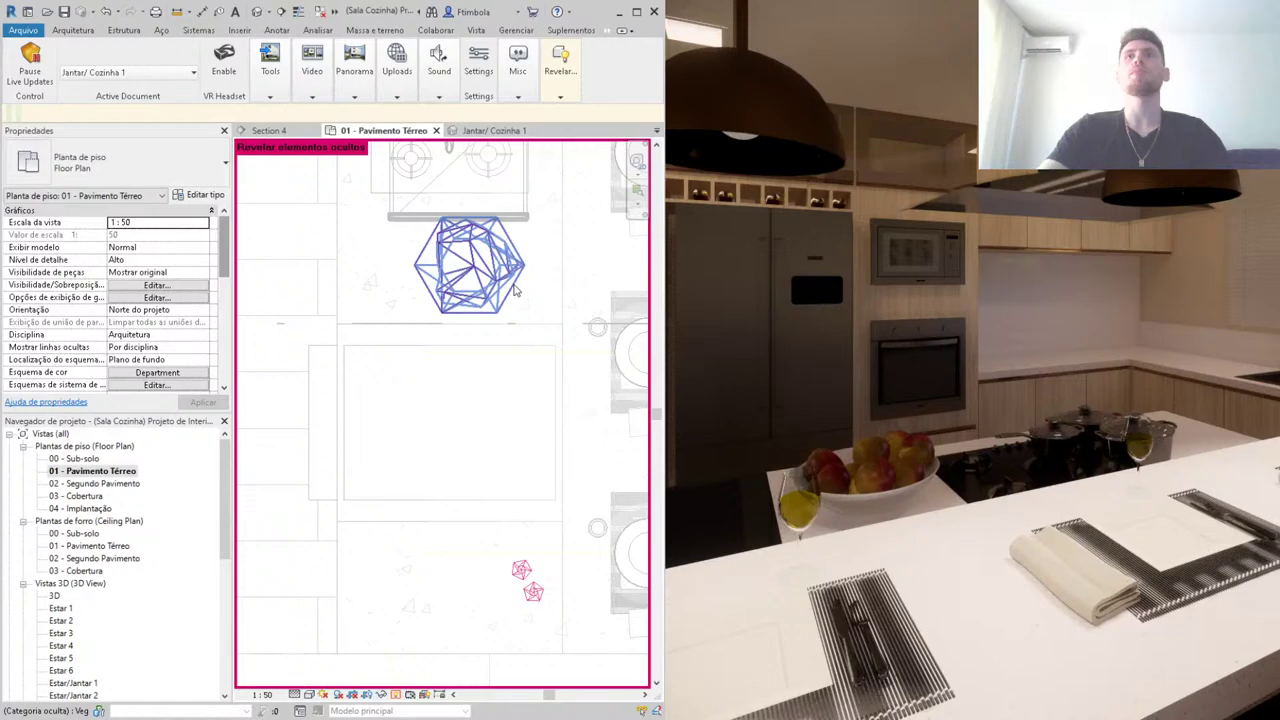
Step: Reselect the bowl and open its type properties to edit the Altura value
click(468, 265)
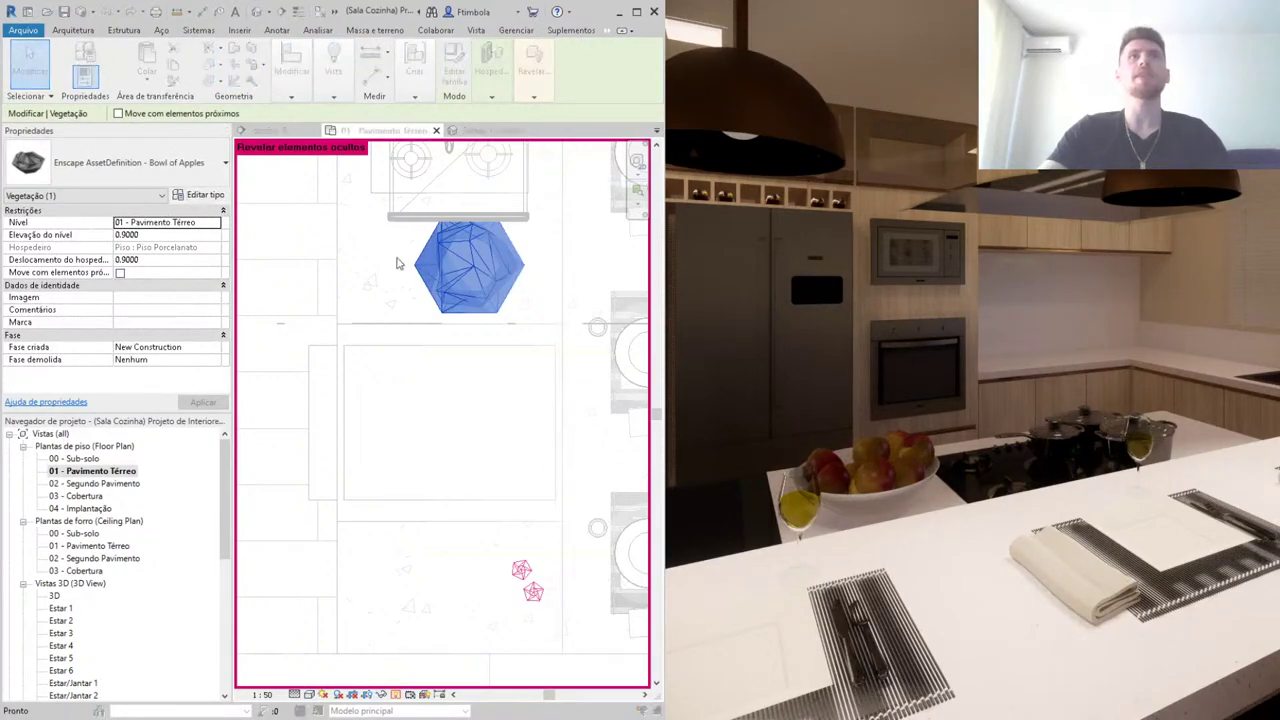
click(205, 194)
click(279, 145)
Step: Set the Bowl of Apples type's Altura to 0.2 and close Type Properties
text(0.2)
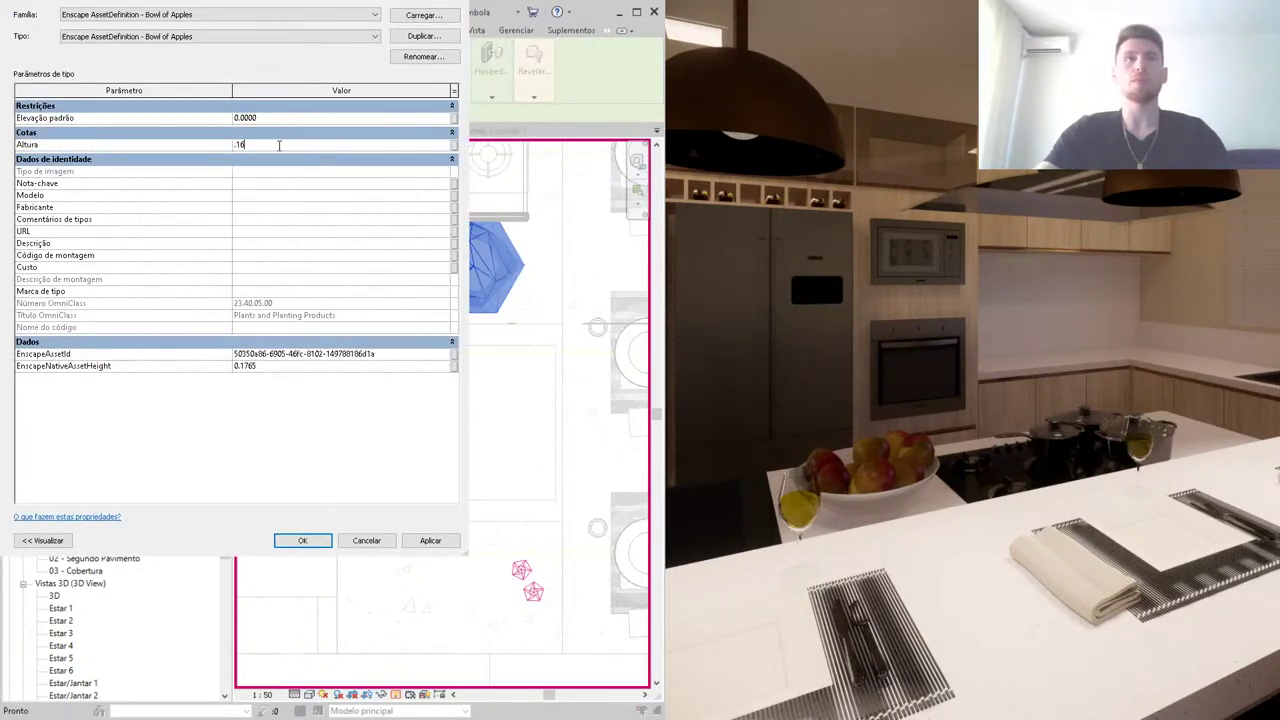
key(Return)
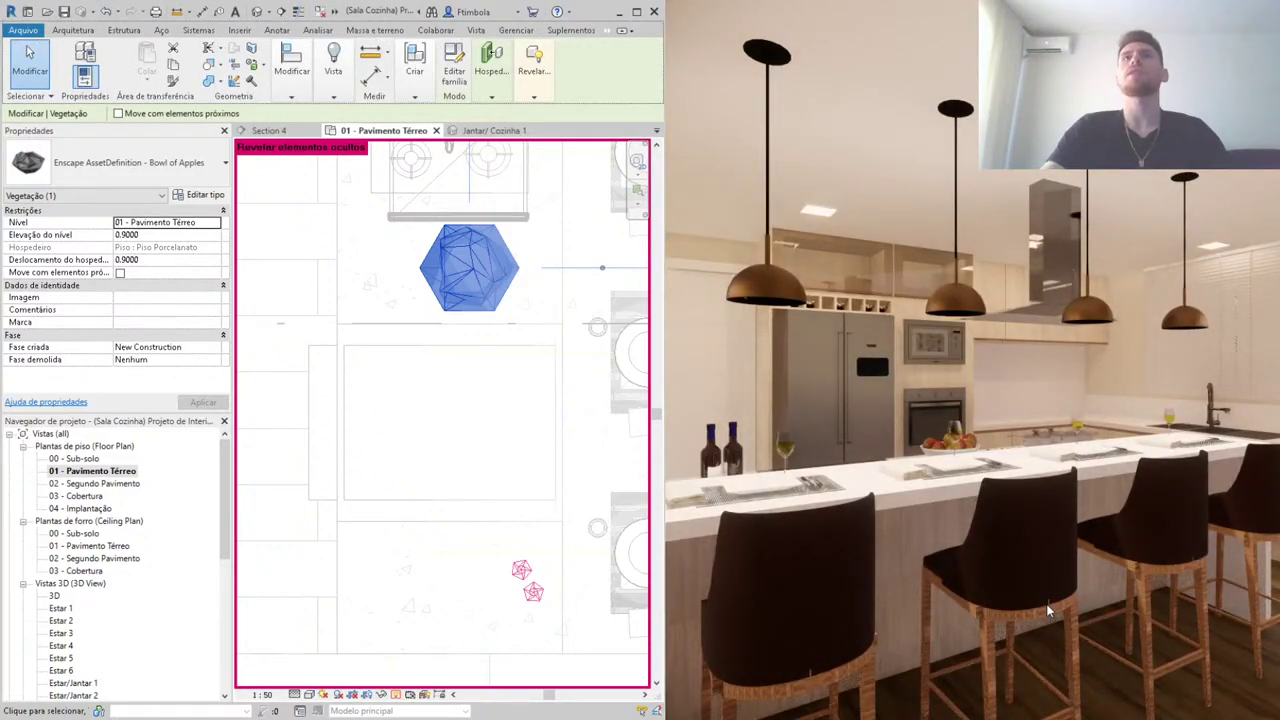
Step: Unhide the bottle and bowl assets in this view and turn off Reveal Hidden Elements
click(392, 272)
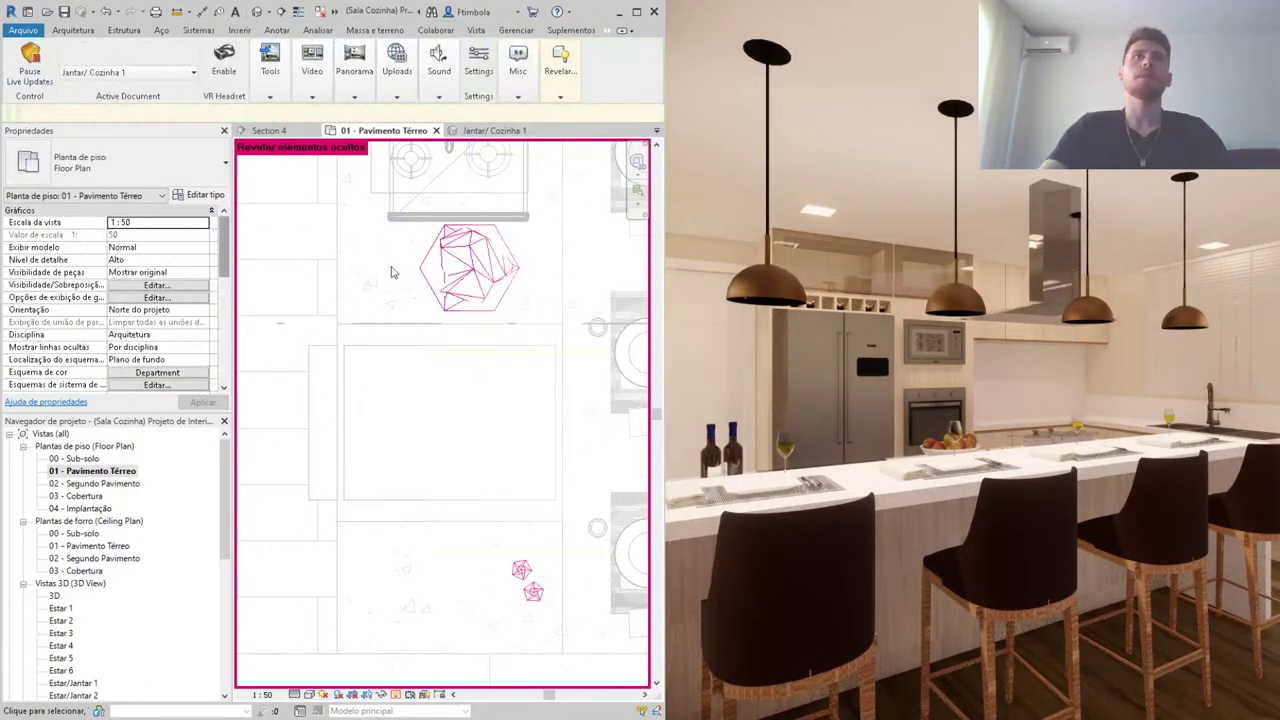
middle_drag(392, 272, 398, 286)
click(527, 584)
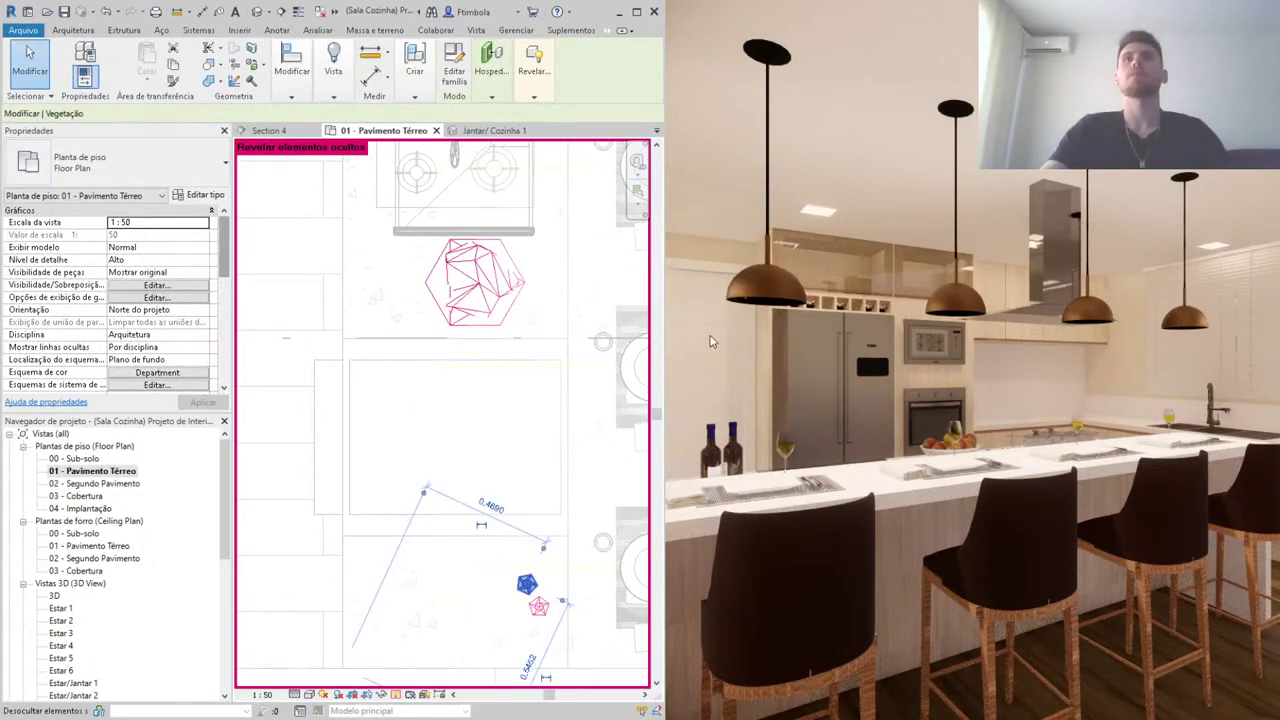
click(463, 586)
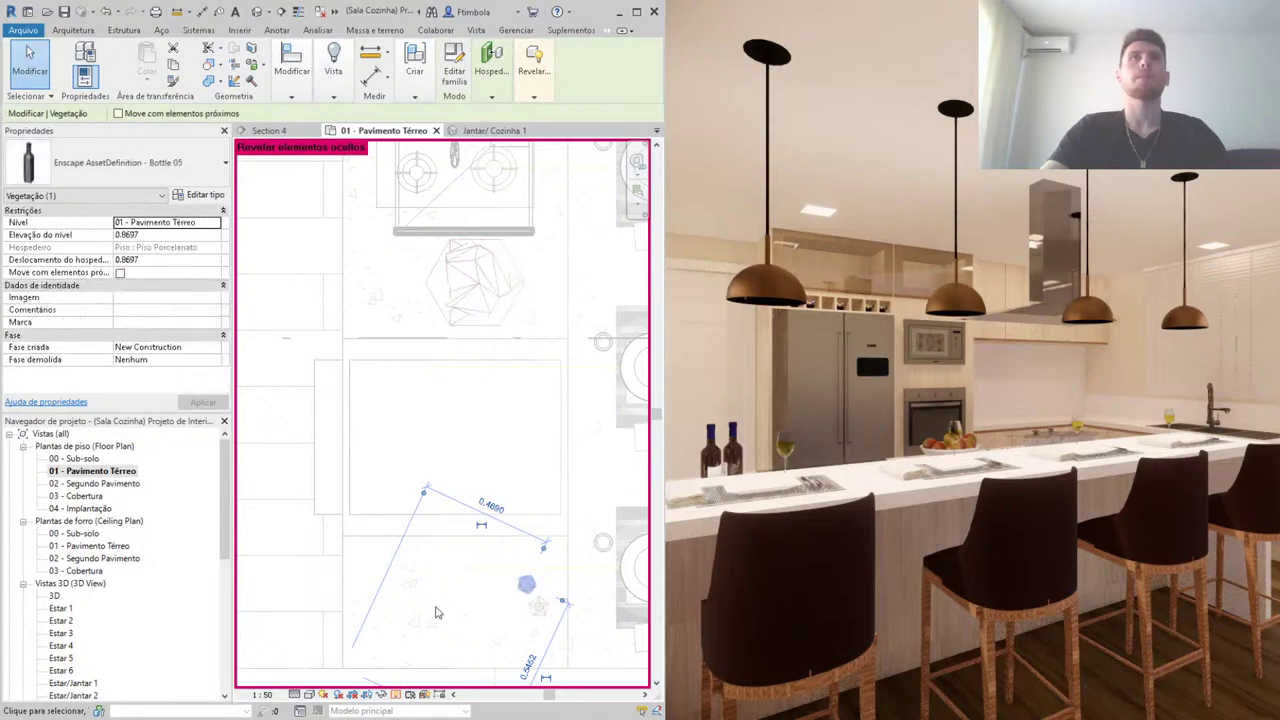
click(396, 694)
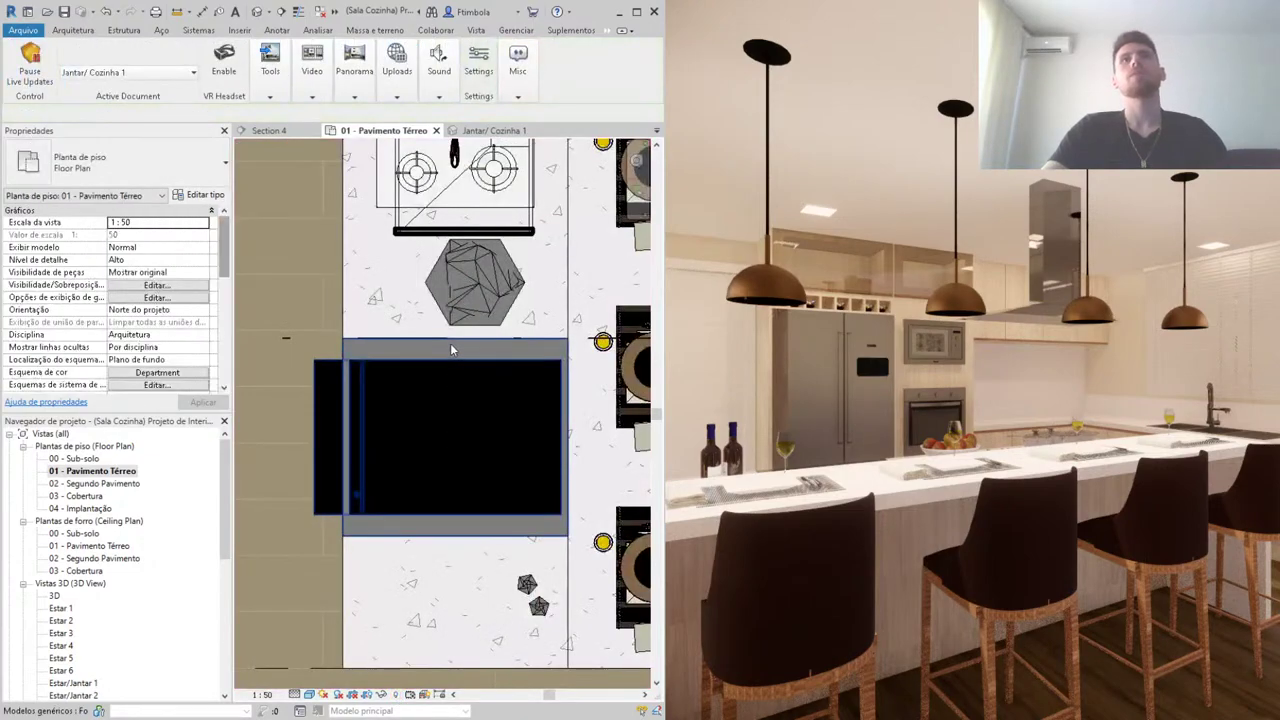
Step: Check the apple bowl in the plan, then pan to show more of the kitchen
scroll(396, 328, up, 3)
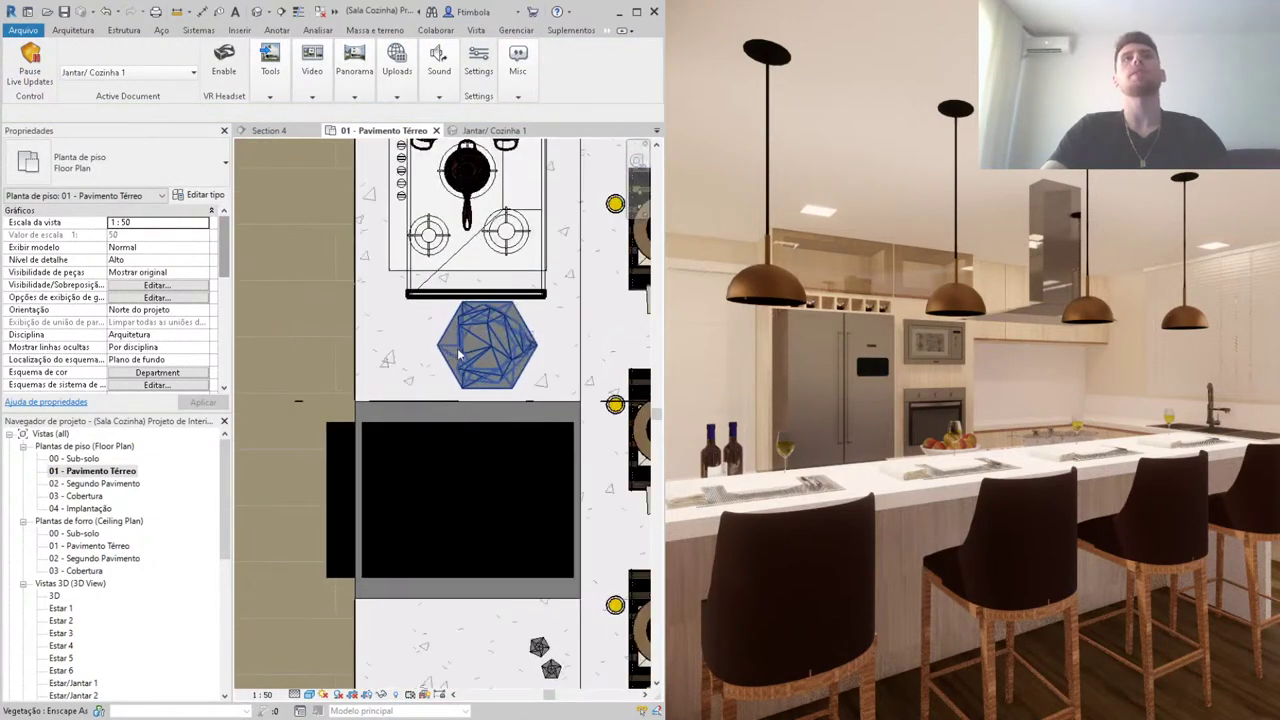
click(469, 356)
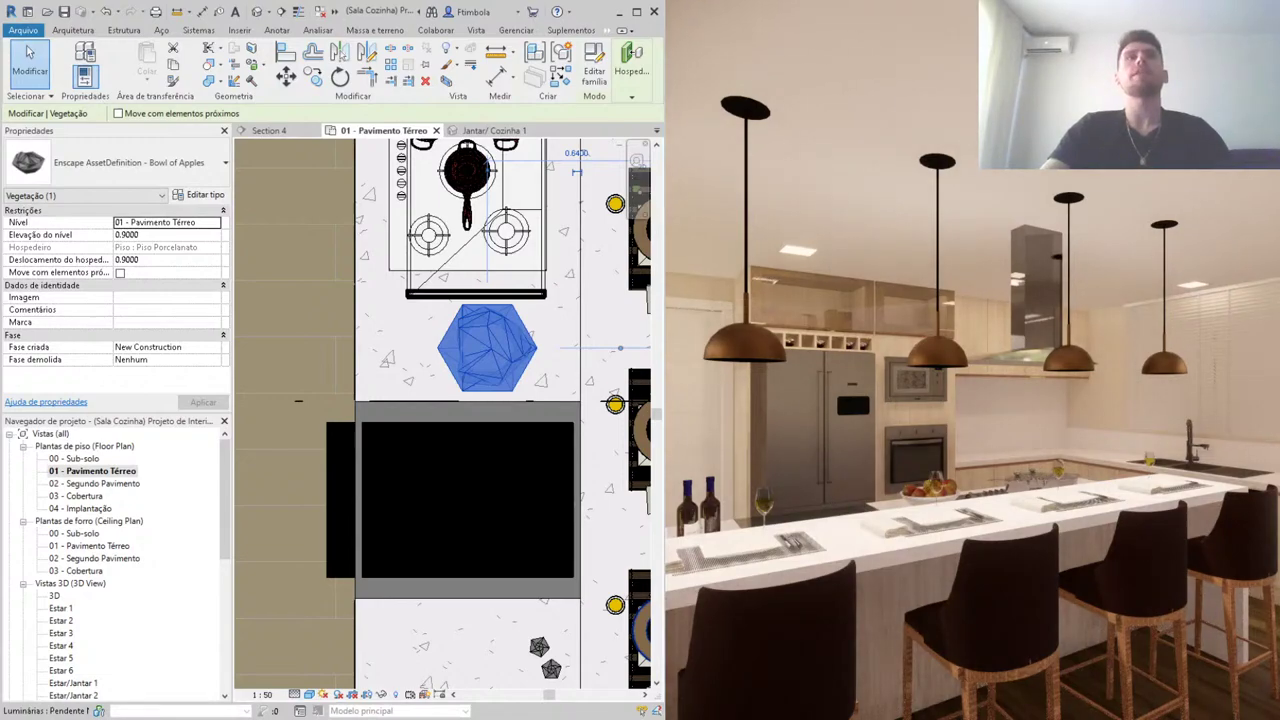
click(402, 459)
scroll(402, 459, down, 1)
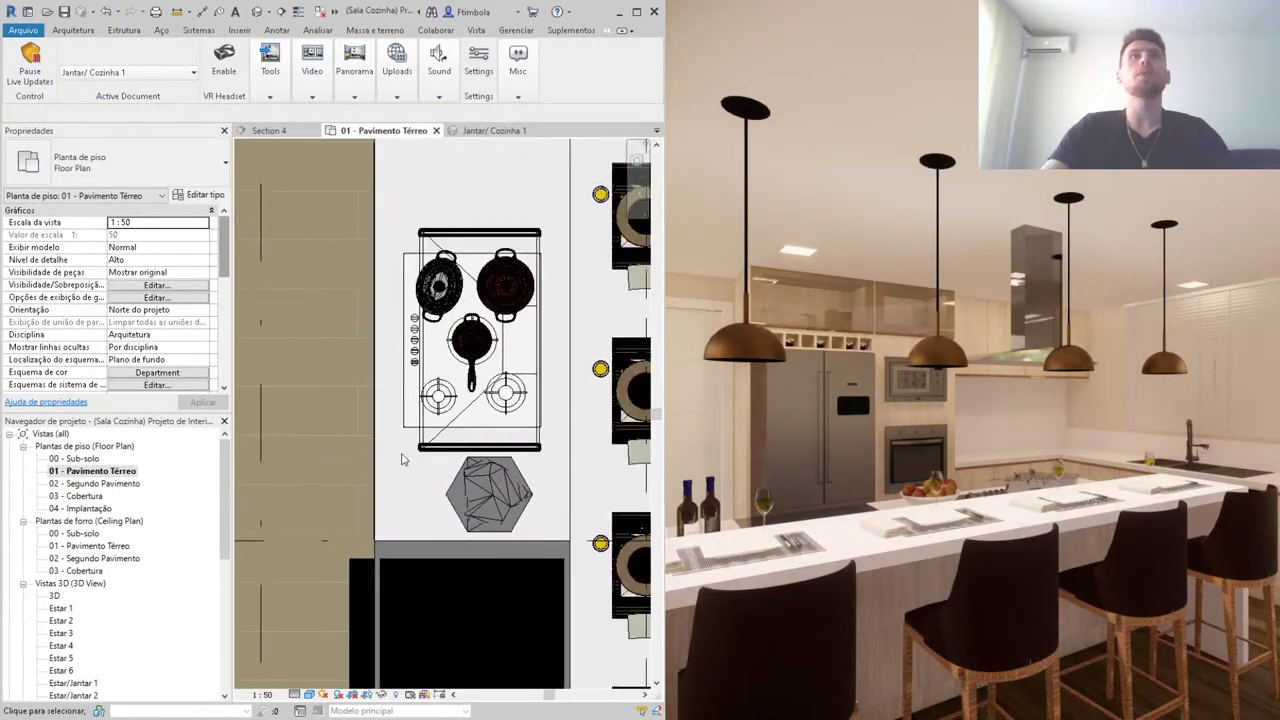
scroll(402, 459, down, 1)
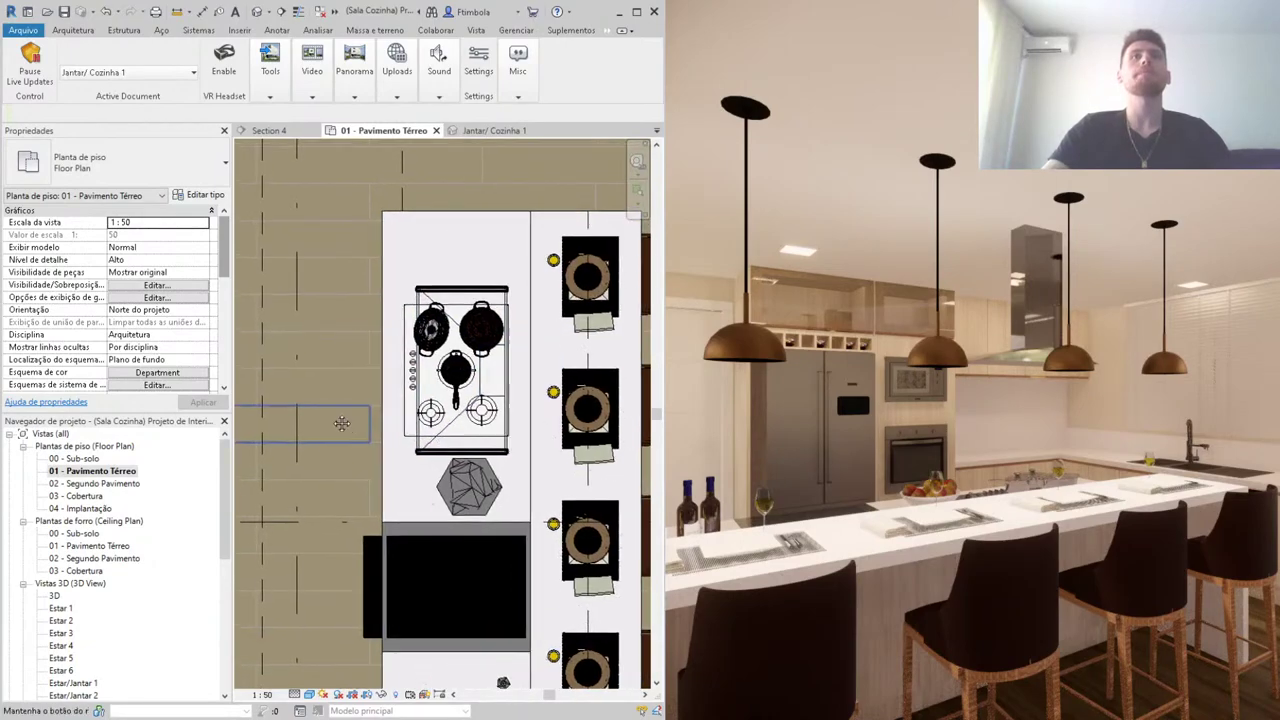
middle_drag(342, 424, 545, 424)
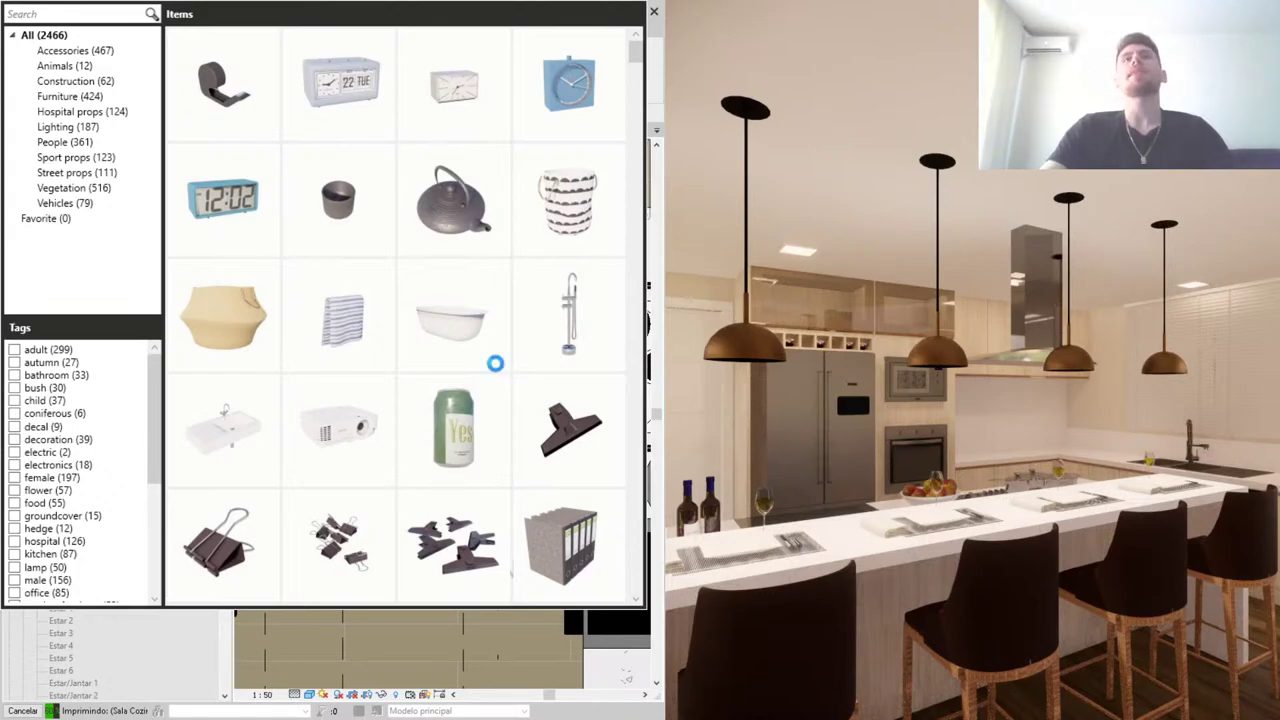
Step: Scroll the Enscape library to the moka pot coffee maker, pick it, and close the library
scroll(490, 370, down, 2)
scroll(480, 382, down, 3)
scroll(470, 393, down, 3)
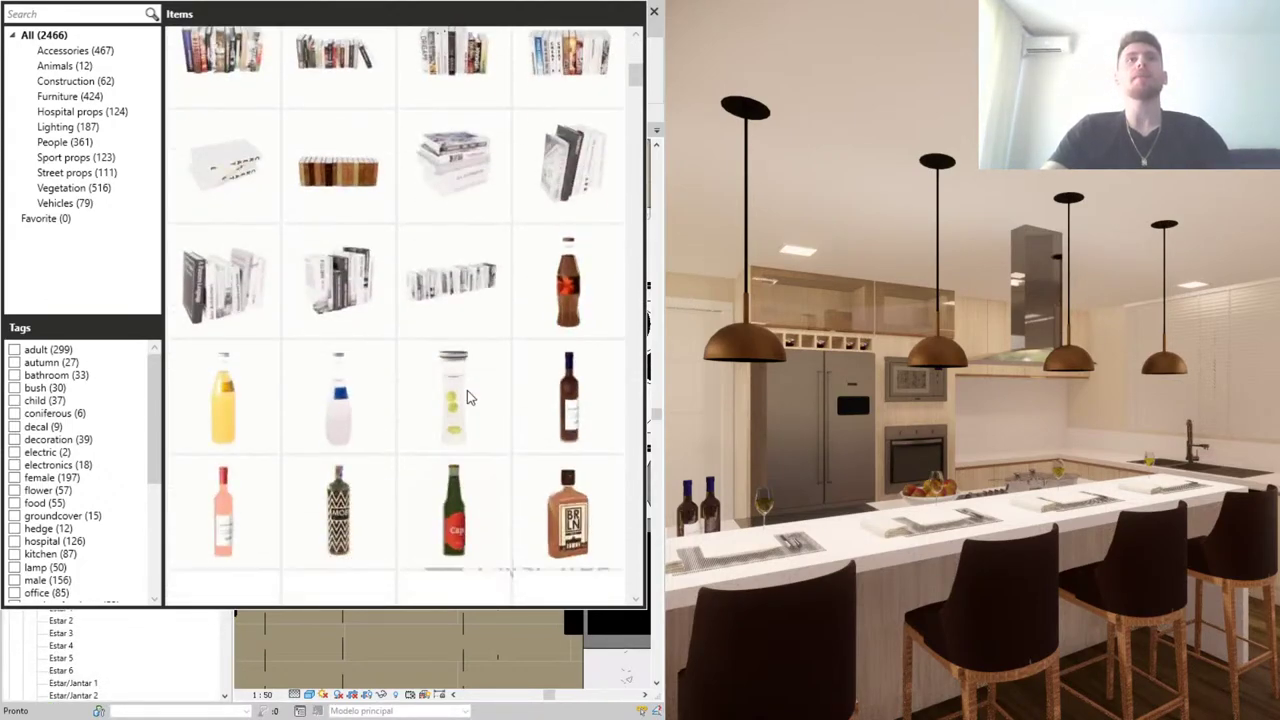
scroll(467, 397, down, 1)
scroll(466, 398, down, 3)
scroll(465, 399, down, 2)
scroll(464, 400, down, 1)
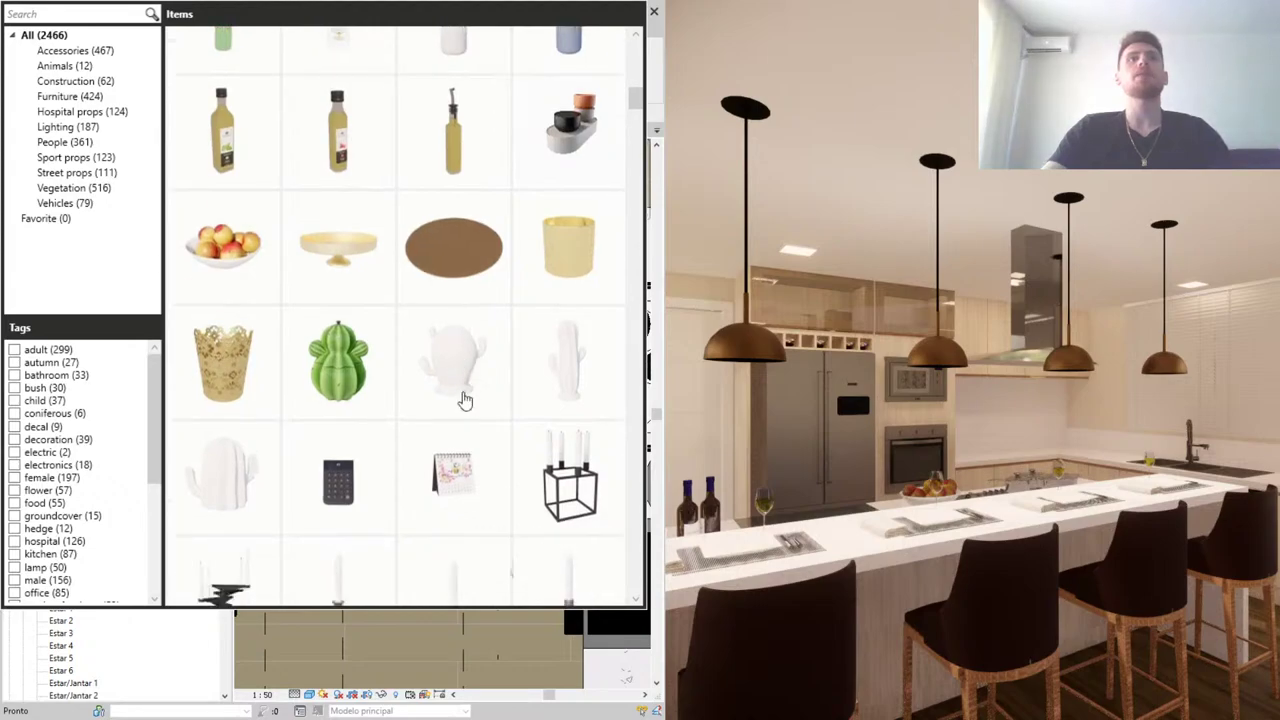
scroll(464, 400, down, 3)
scroll(462, 400, down, 2)
scroll(465, 398, down, 2)
scroll(468, 395, down, 2)
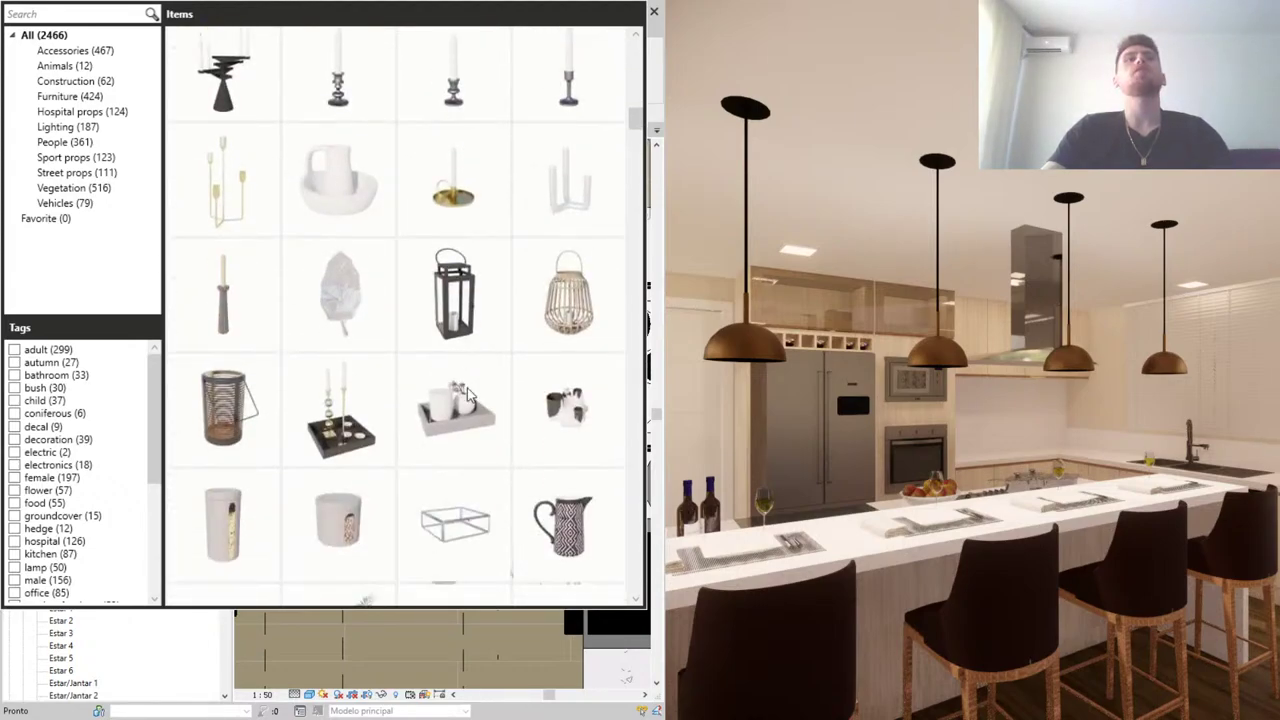
scroll(462, 390, down, 2)
scroll(440, 375, down, 3)
scroll(410, 360, down, 1)
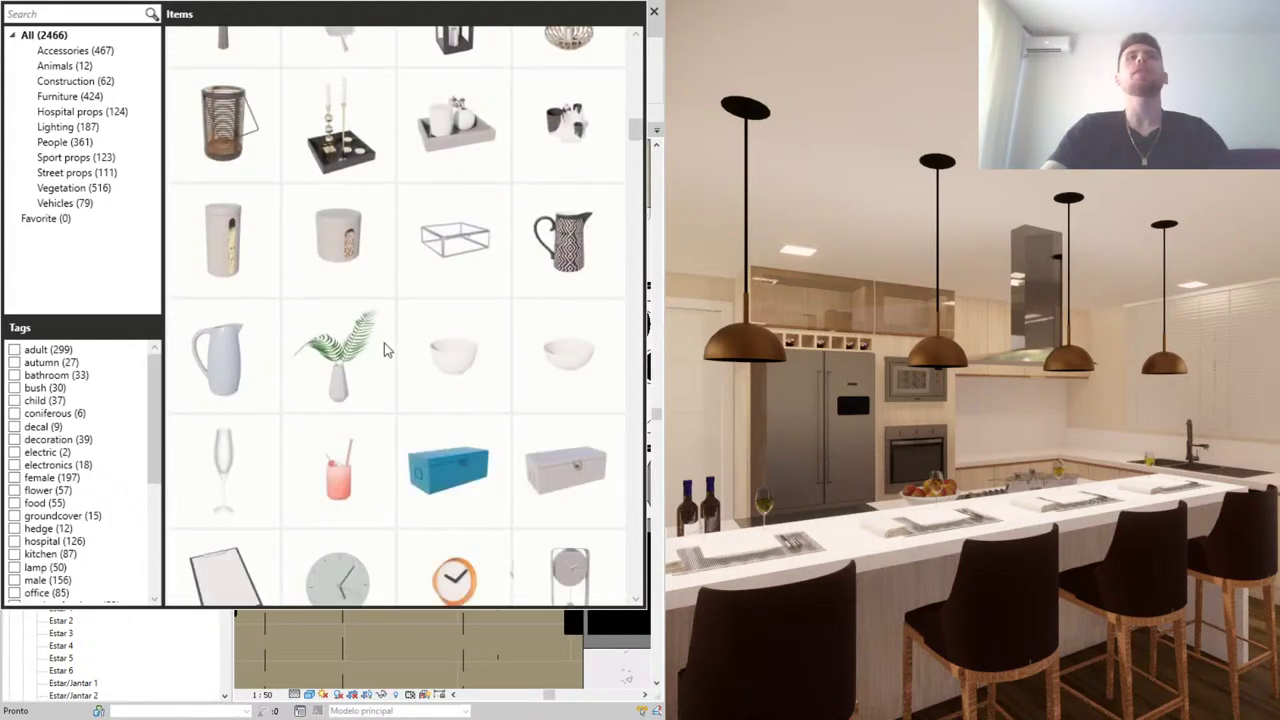
scroll(384, 350, down, 1)
scroll(386, 360, down, 2)
scroll(388, 380, down, 2)
scroll(394, 400, down, 1)
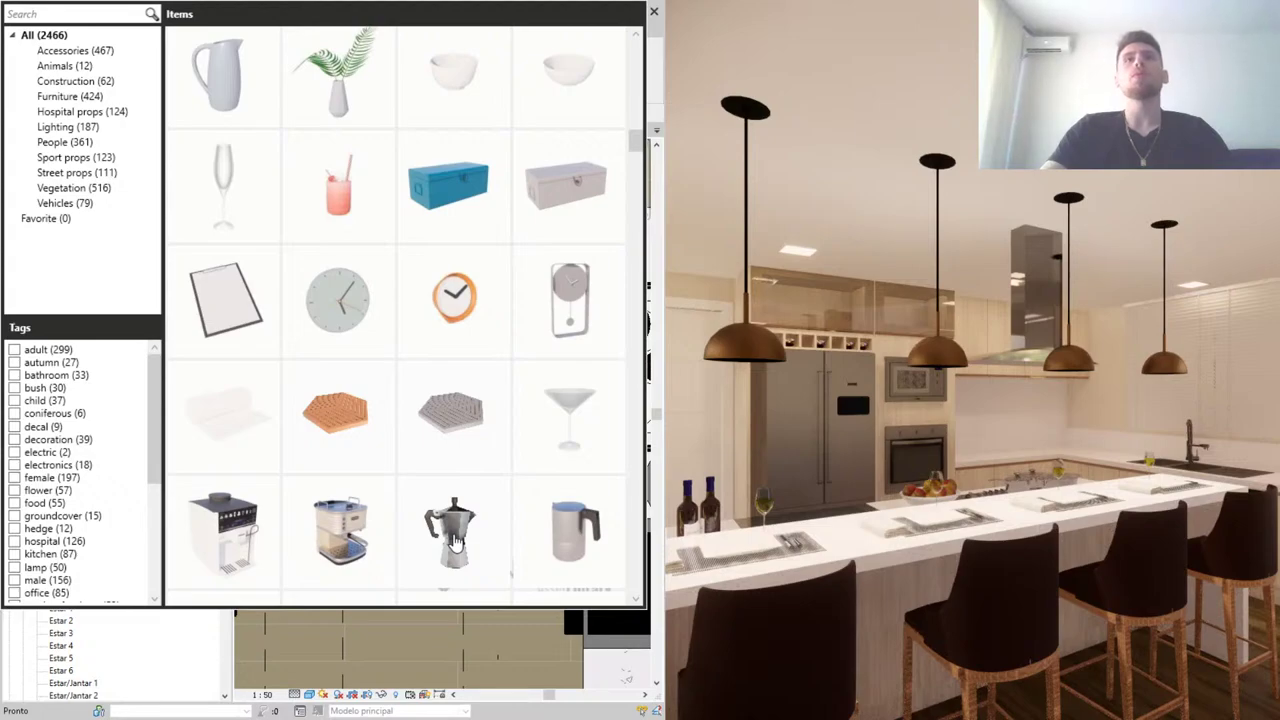
click(455, 533)
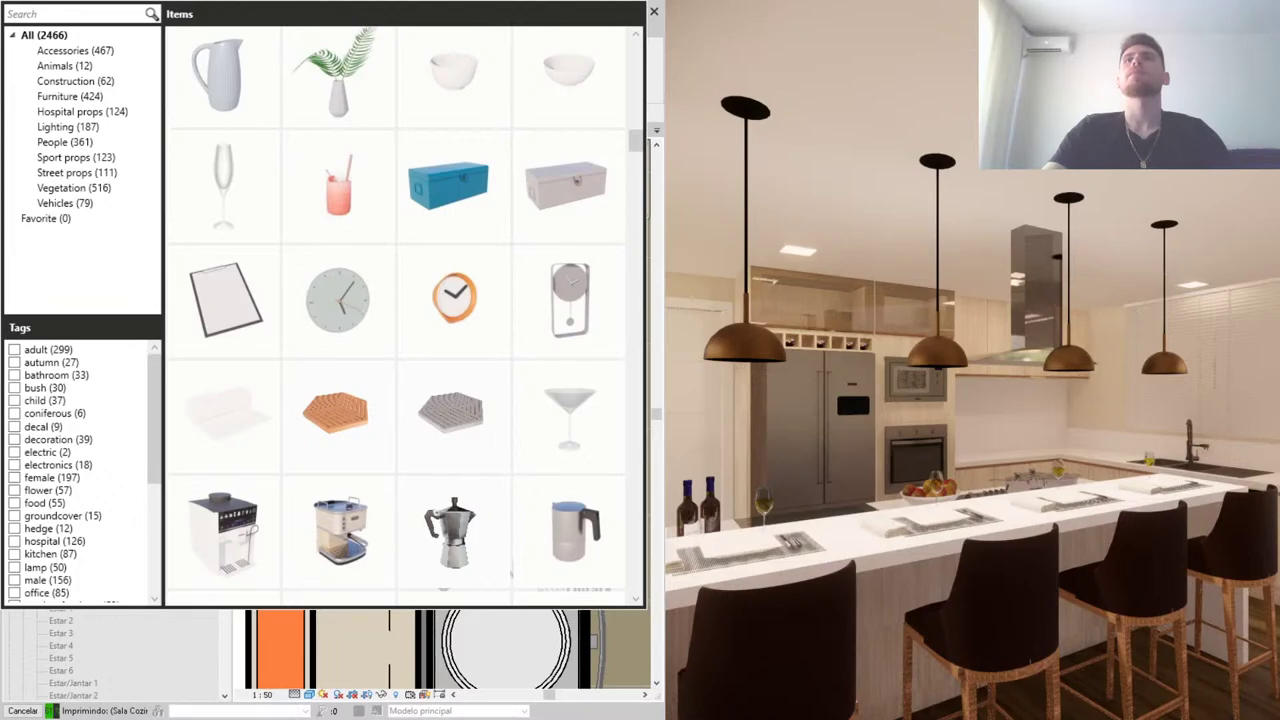
click(654, 11)
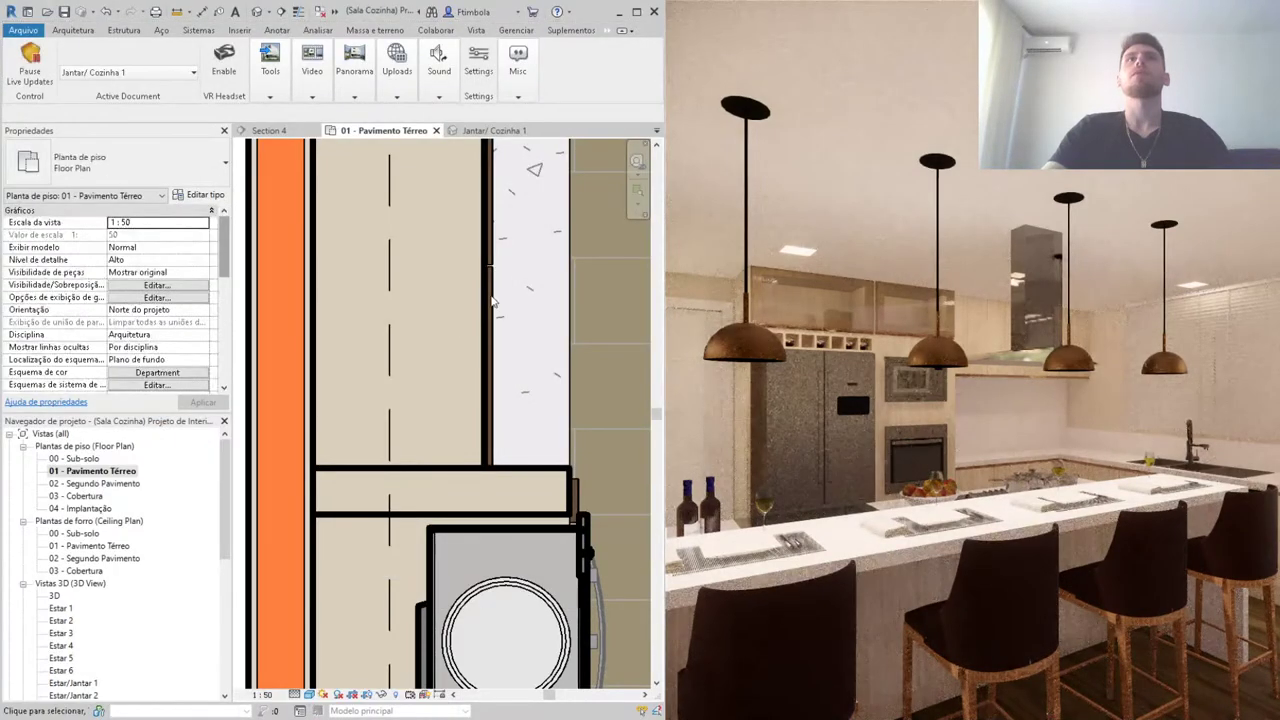
Step: Place the moka pot on the counter and set its level elevation to 0.85 (0.9 − 0.05)
click(529, 286)
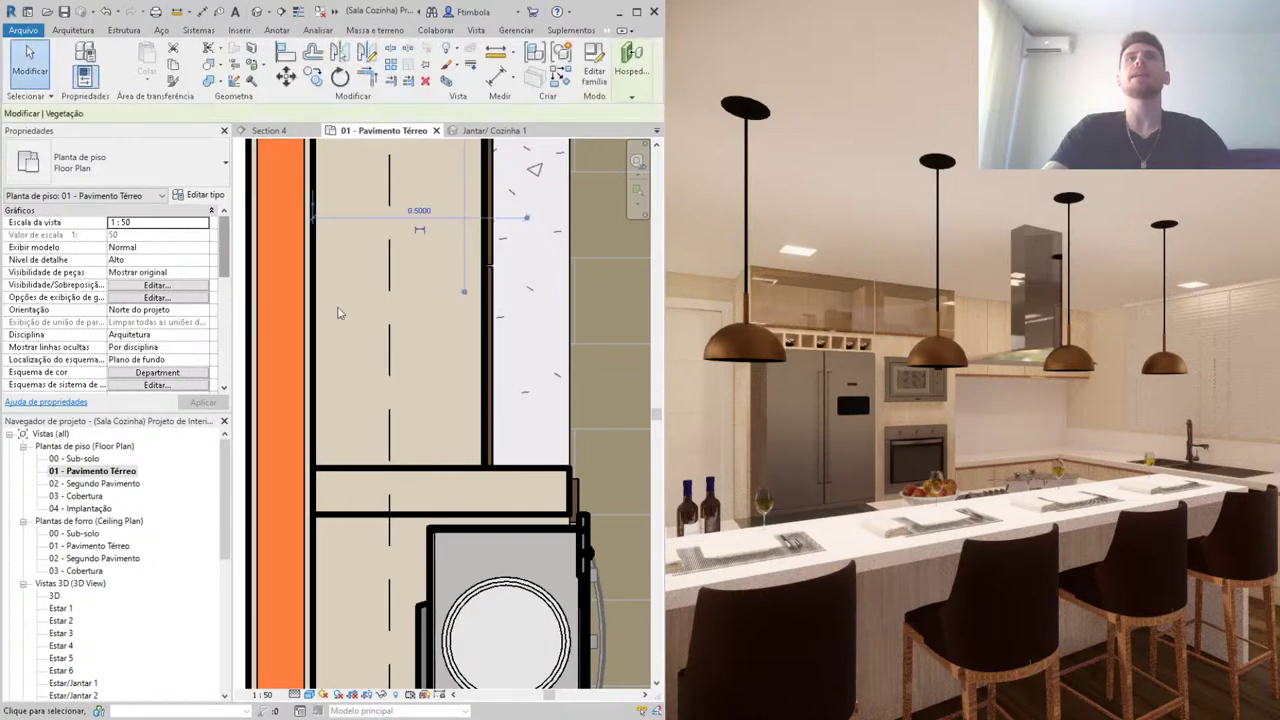
click(163, 234)
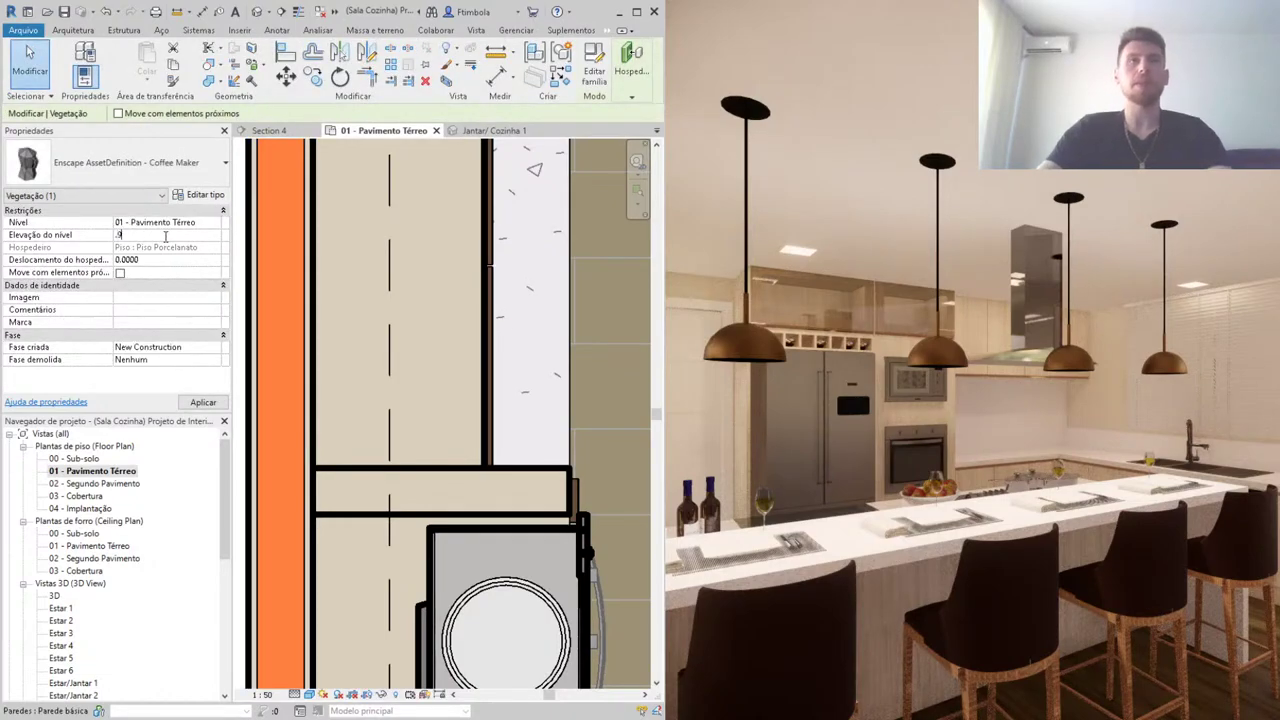
text(0.9)
click(1044, 445)
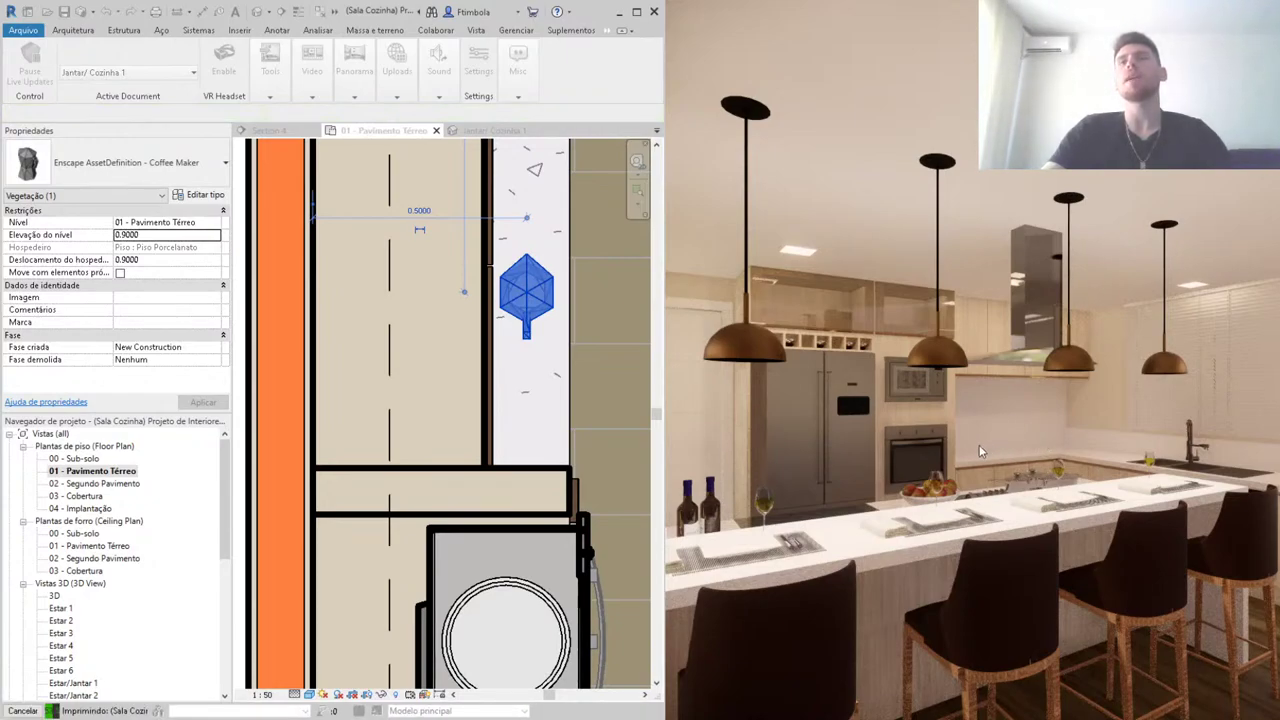
scroll(1001, 464, up, 5)
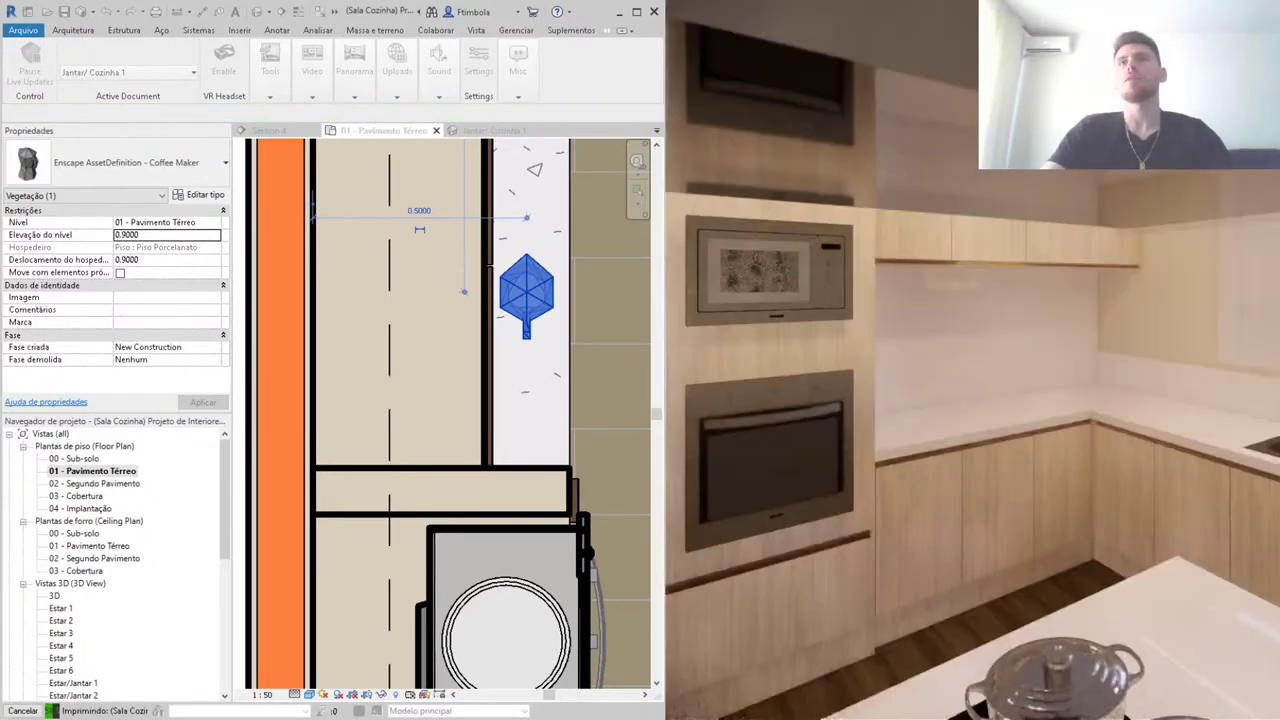
scroll(999, 514, up, 3)
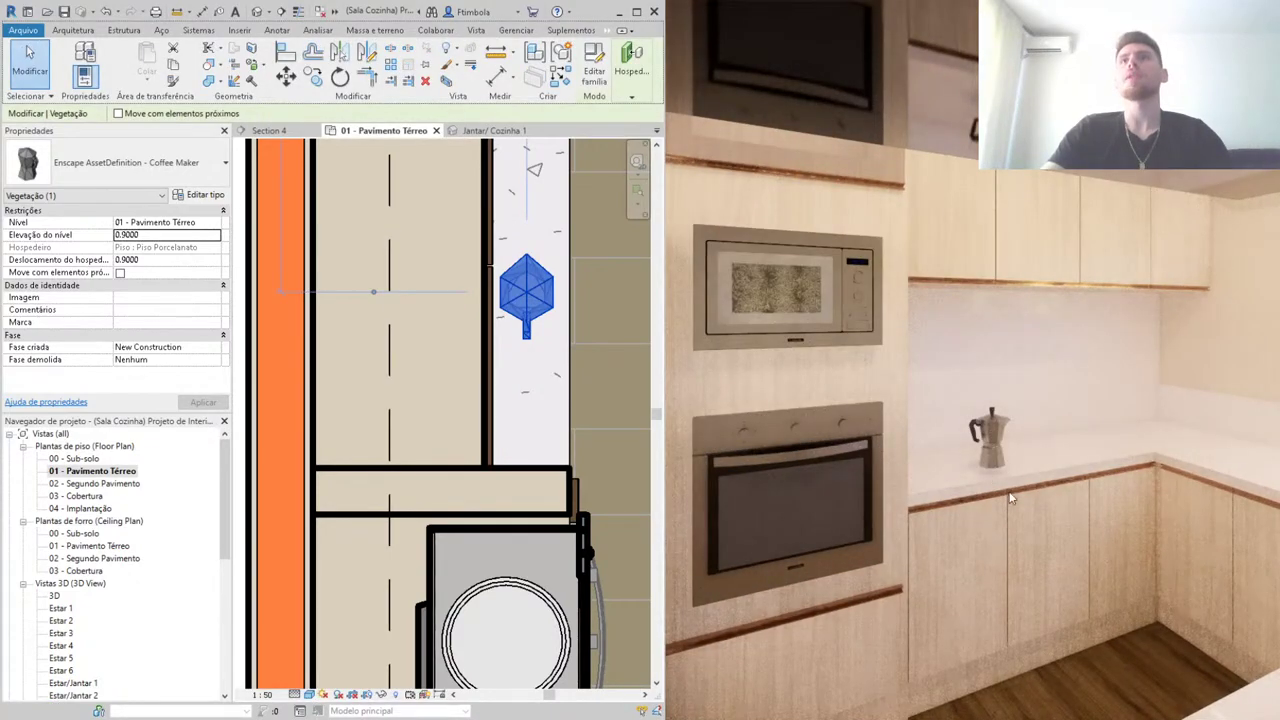
scroll(1011, 490, up, 3)
scroll(1034, 611, down, 3)
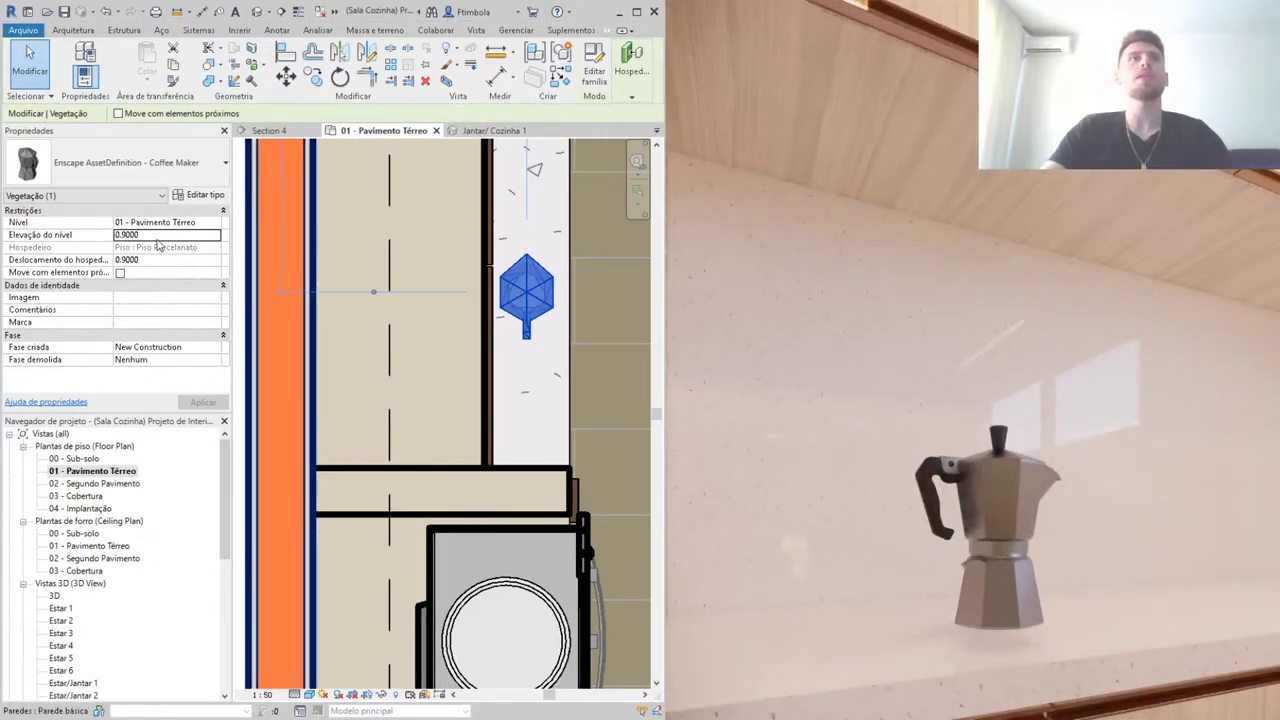
double_click(157, 235)
text(-85)
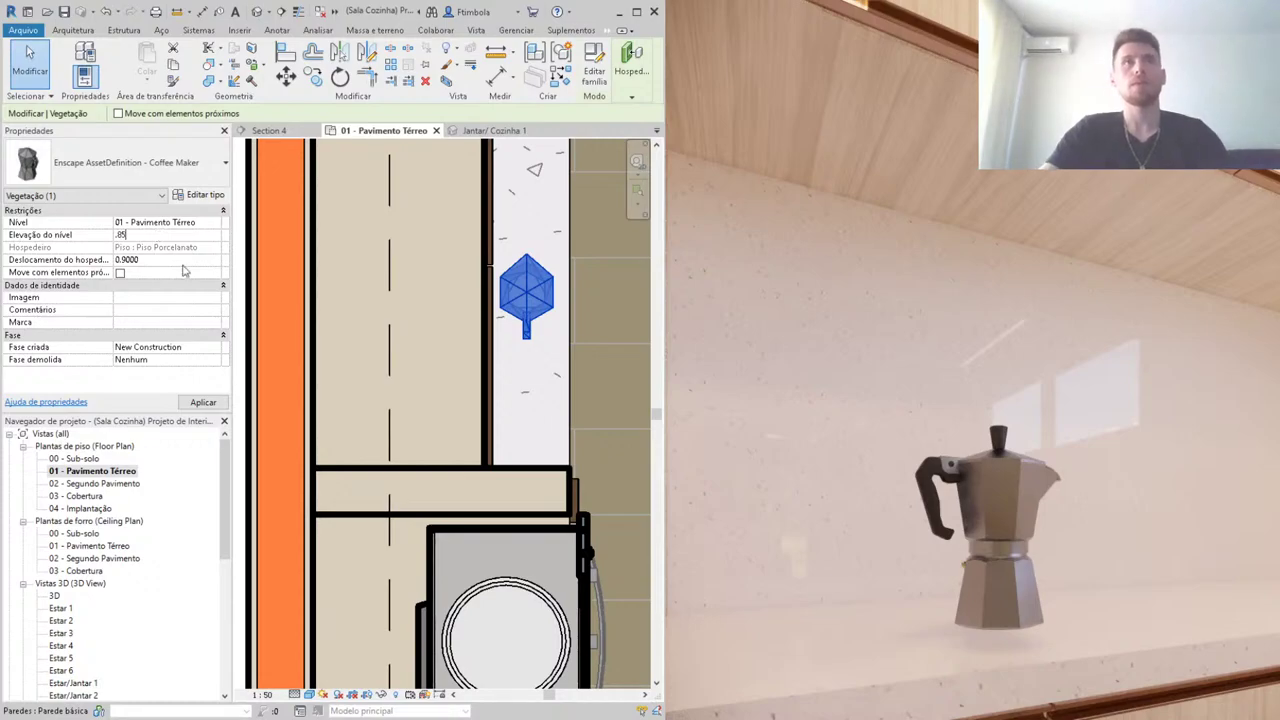
text(0.05)
key(Return)
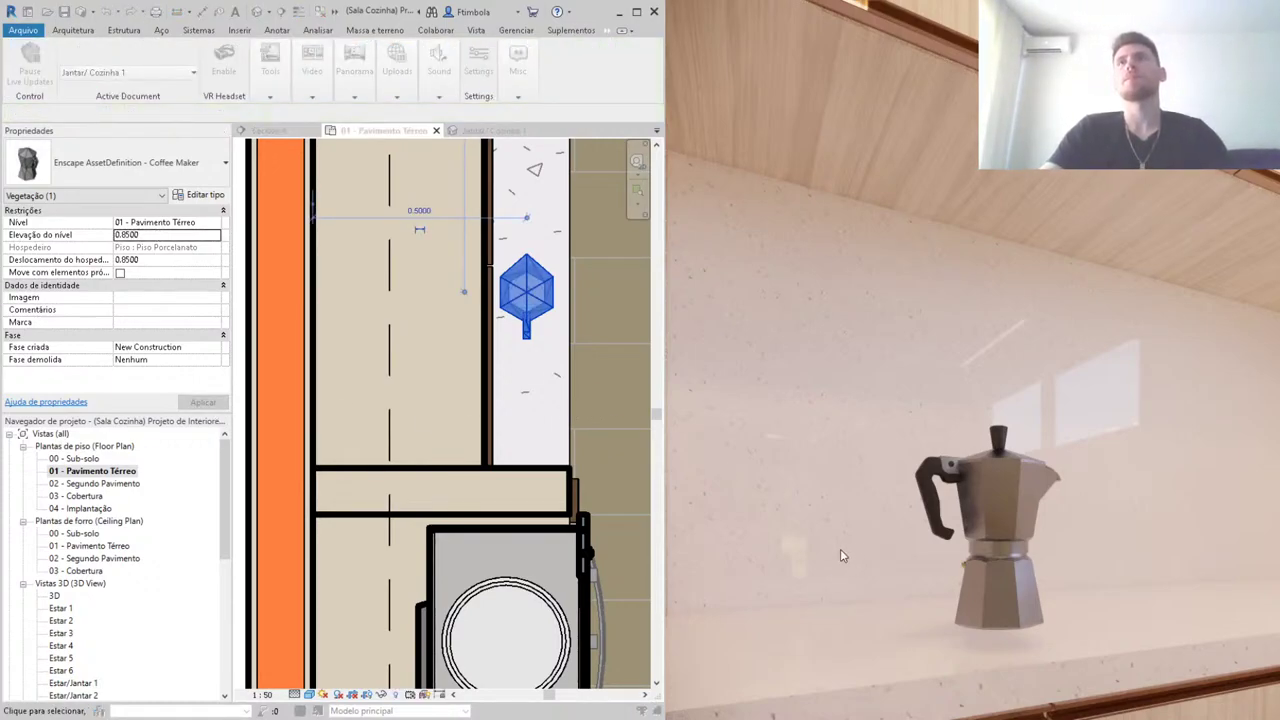
Step: Orbit and walk the Enscape render to check the moka pot on the counter
mouse_move(841, 556)
mouse_down()
mouse_move(1021, 347)
mouse_move(947, 467)
mouse_move(840, 467)
mouse_up()
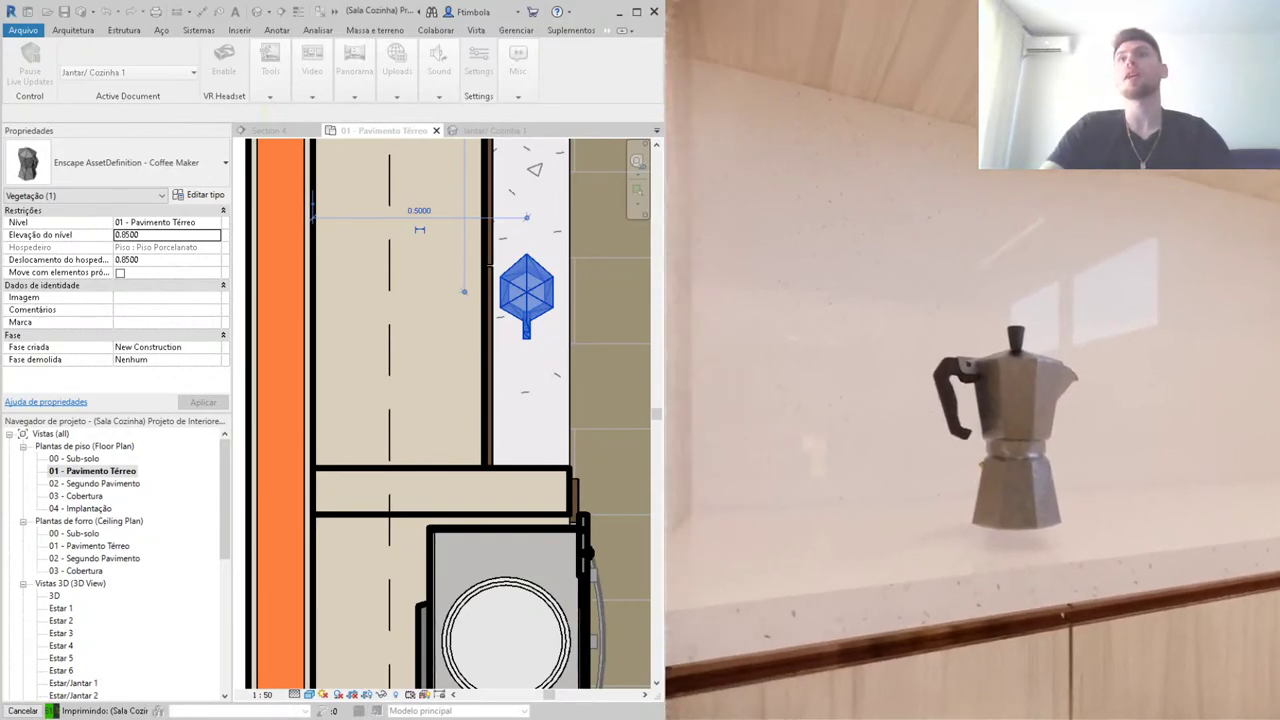
mouse_move(1034, 345)
mouse_down()
mouse_move(922, 373)
mouse_move(759, 478)
mouse_move(826, 488)
mouse_move(955, 556)
mouse_up()
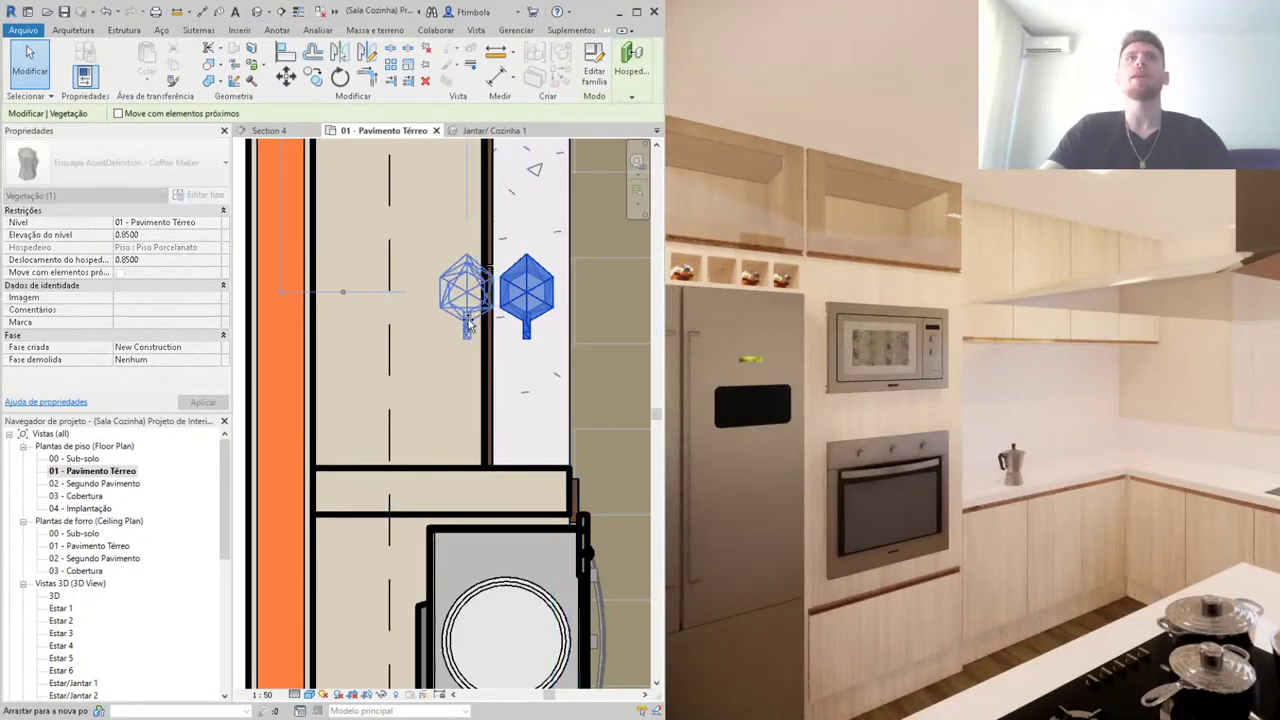
key(Delete)
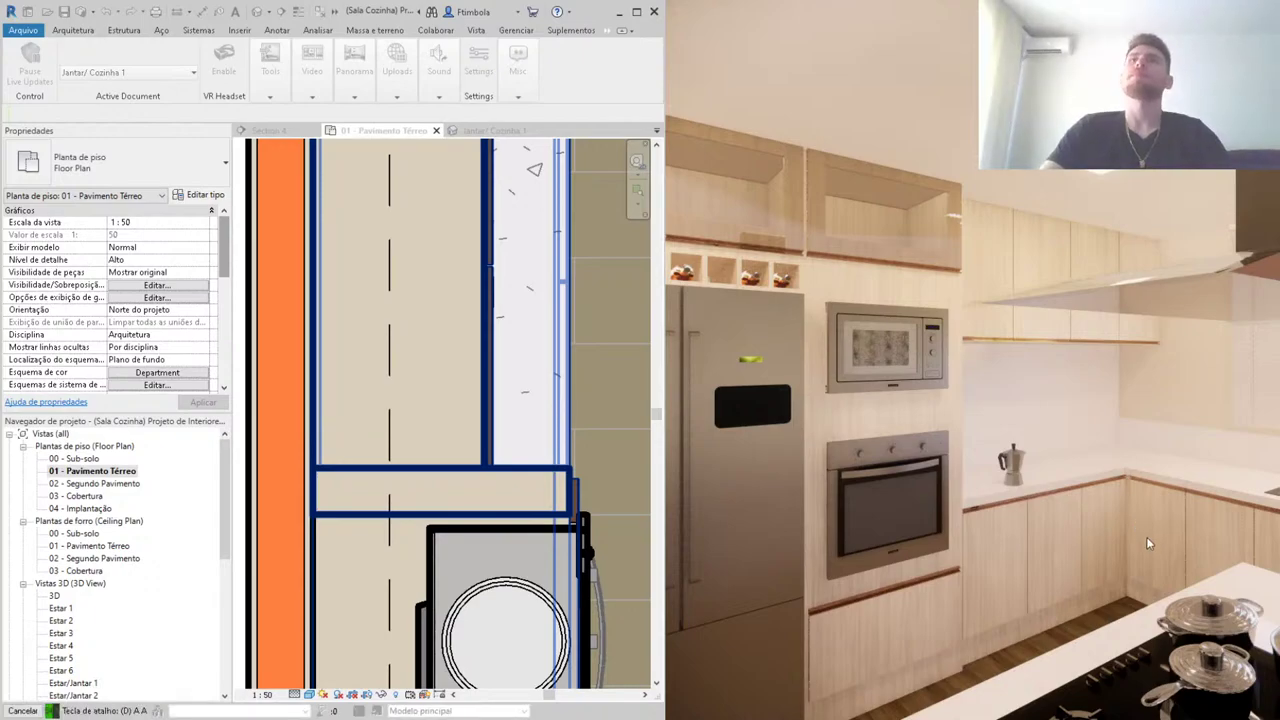
key(d)
key(a)
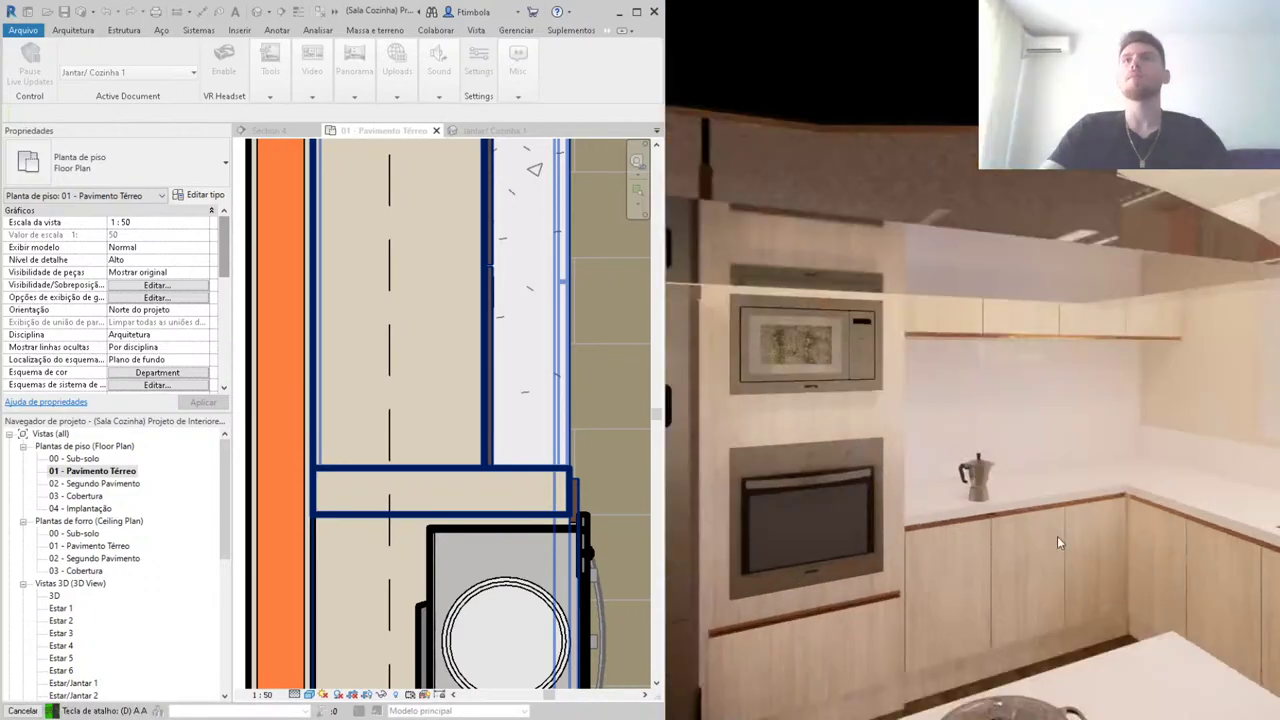
key(w)
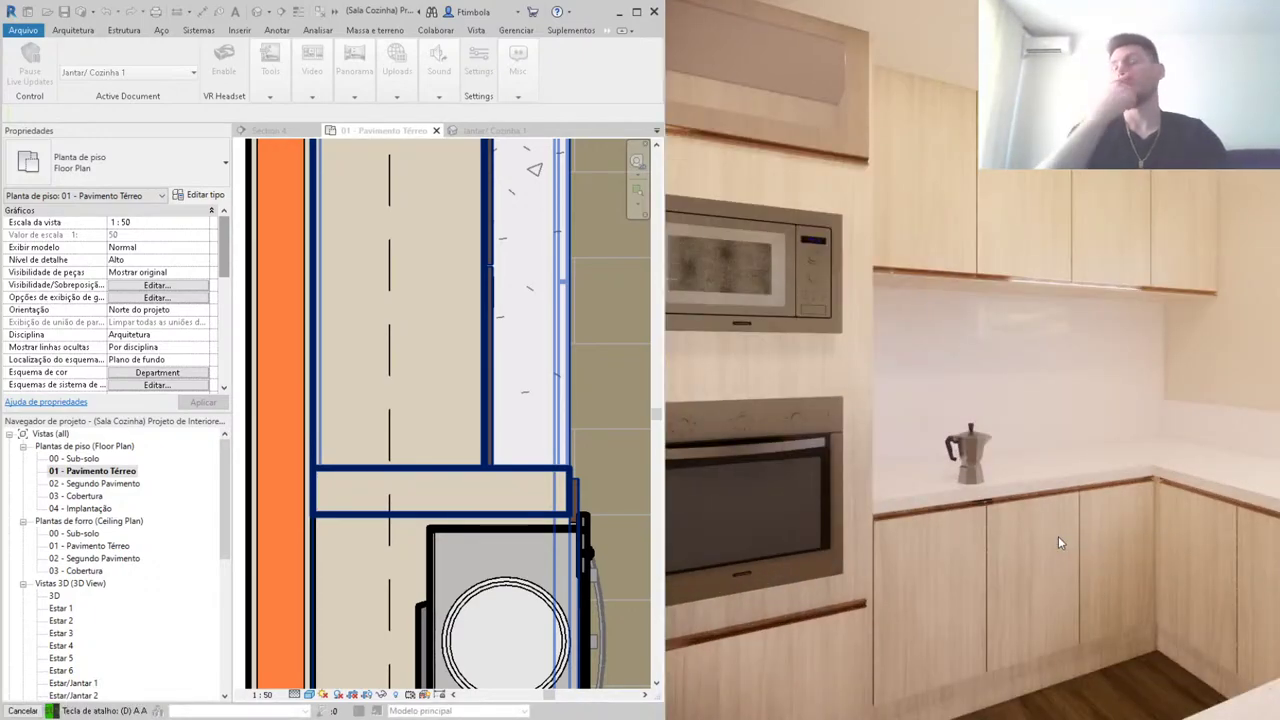
key(Escape)
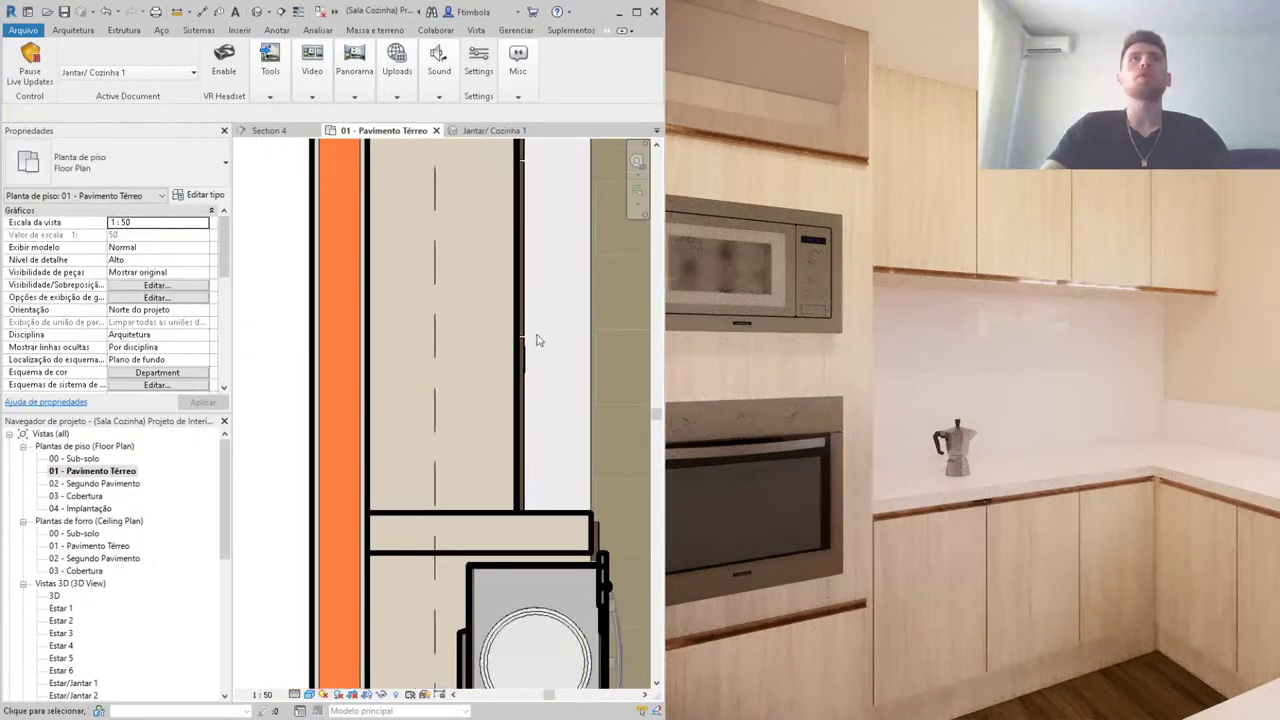
Step: Start a component with CM and load Pote Coffee from Desktop > 50 Blocos de Revit
key(c)
key(m)
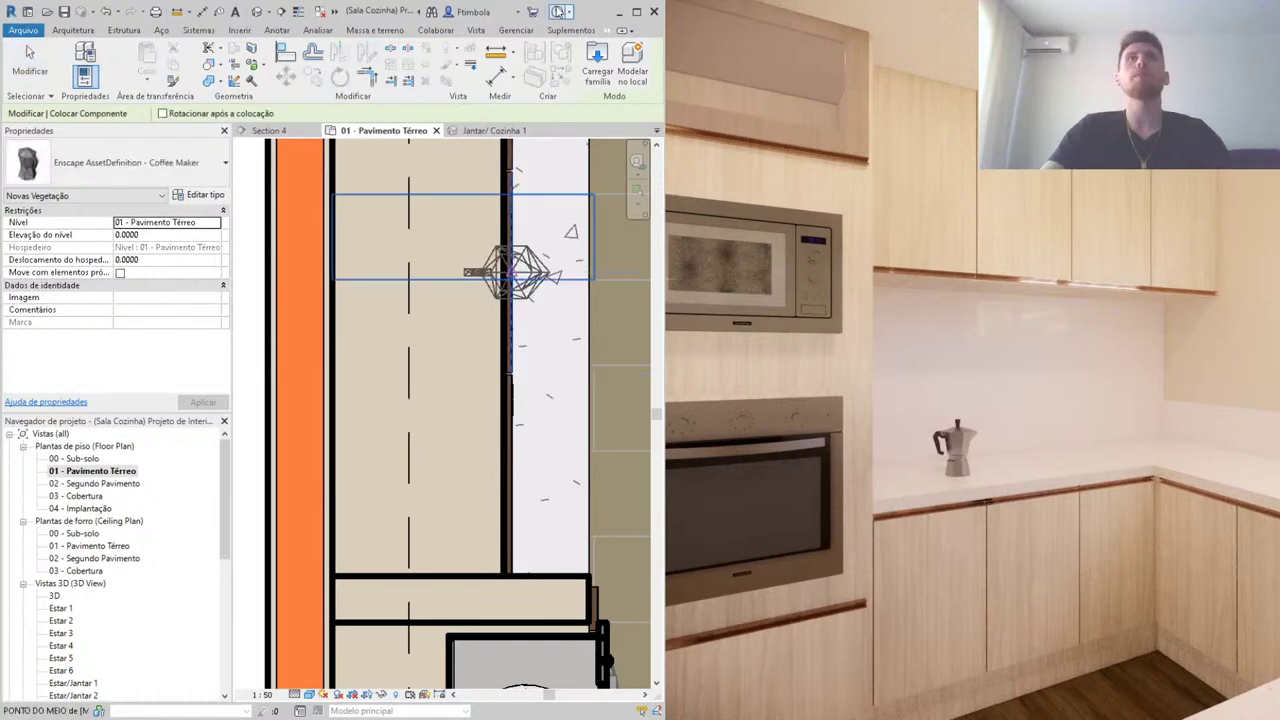
click(597, 62)
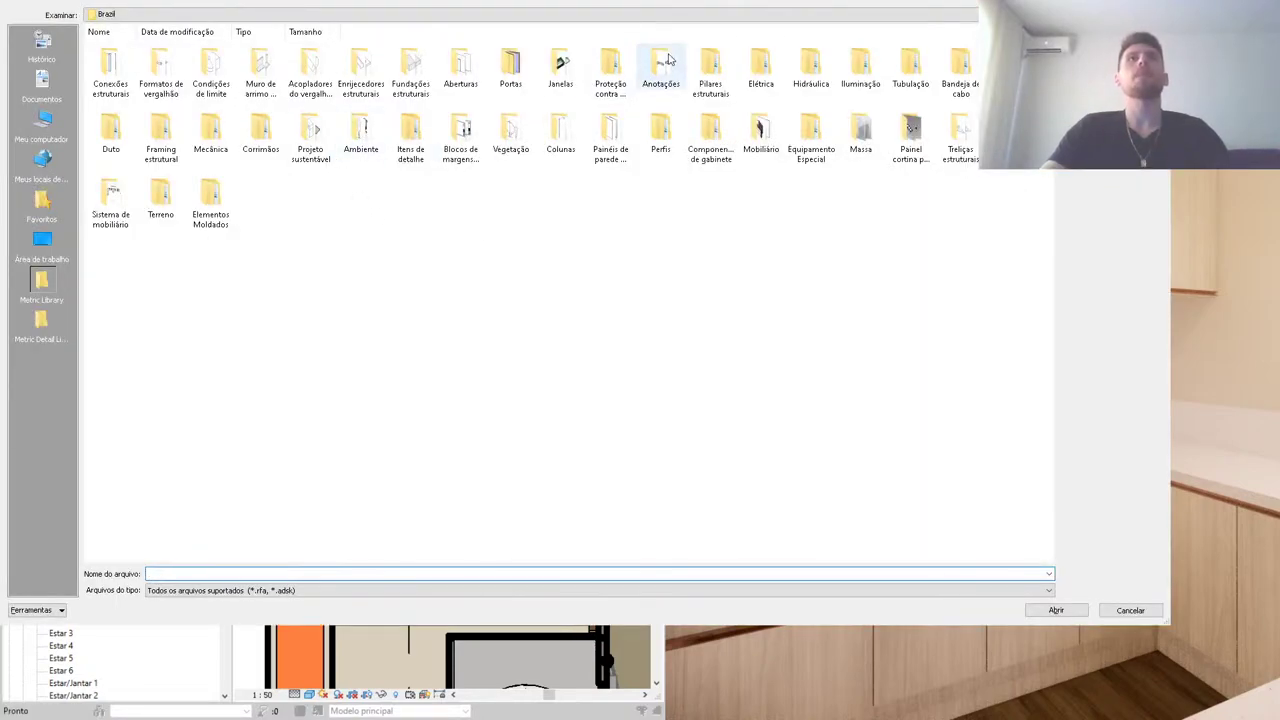
click(42, 240)
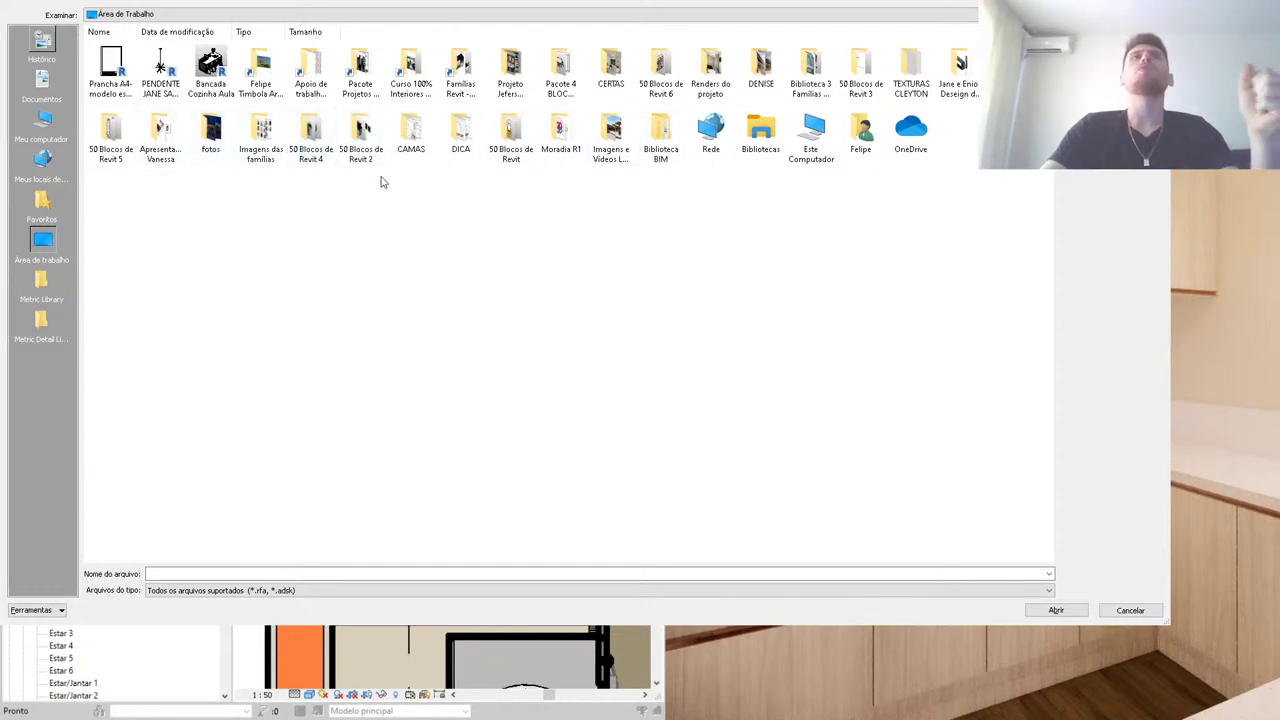
double_click(500, 148)
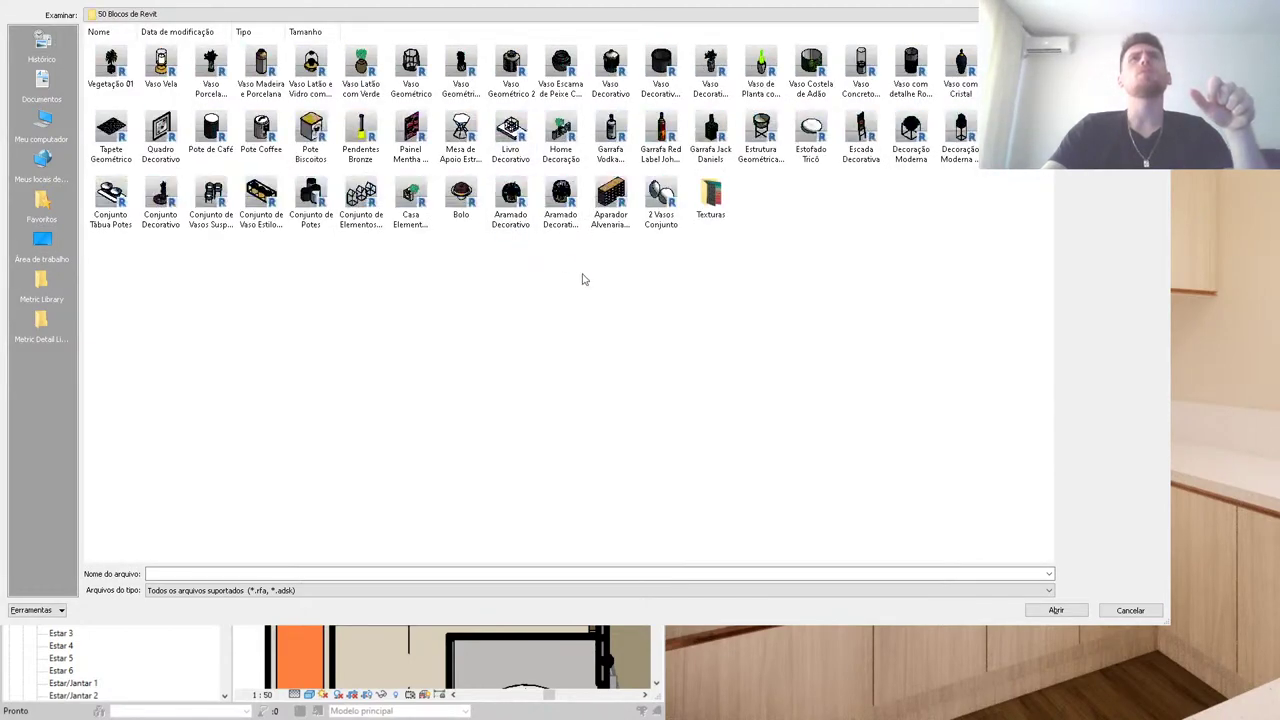
ctrl+scroll(660, 285, up, 3)
scroll(678, 291, down, 2)
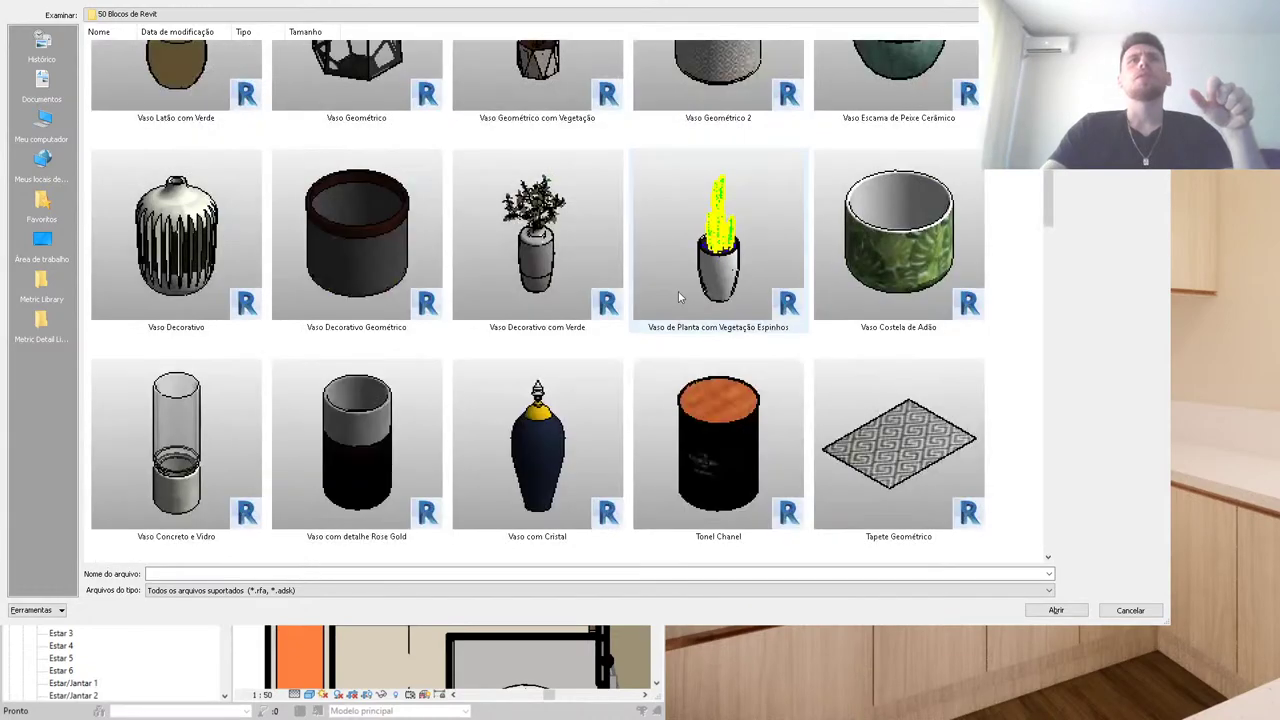
scroll(675, 290, down, 2)
double_click(556, 322)
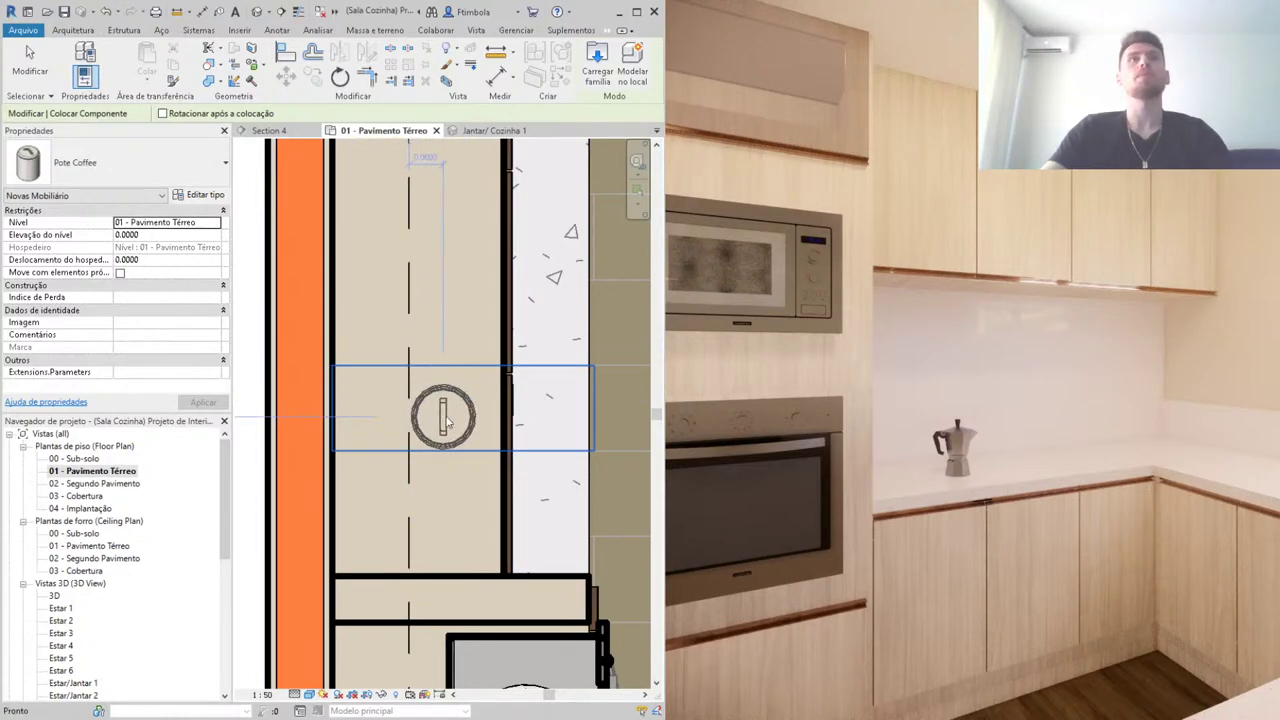
Step: End placement, select the Pote Coffee canister and enter 0.85 as its level elevation
key(Escape)
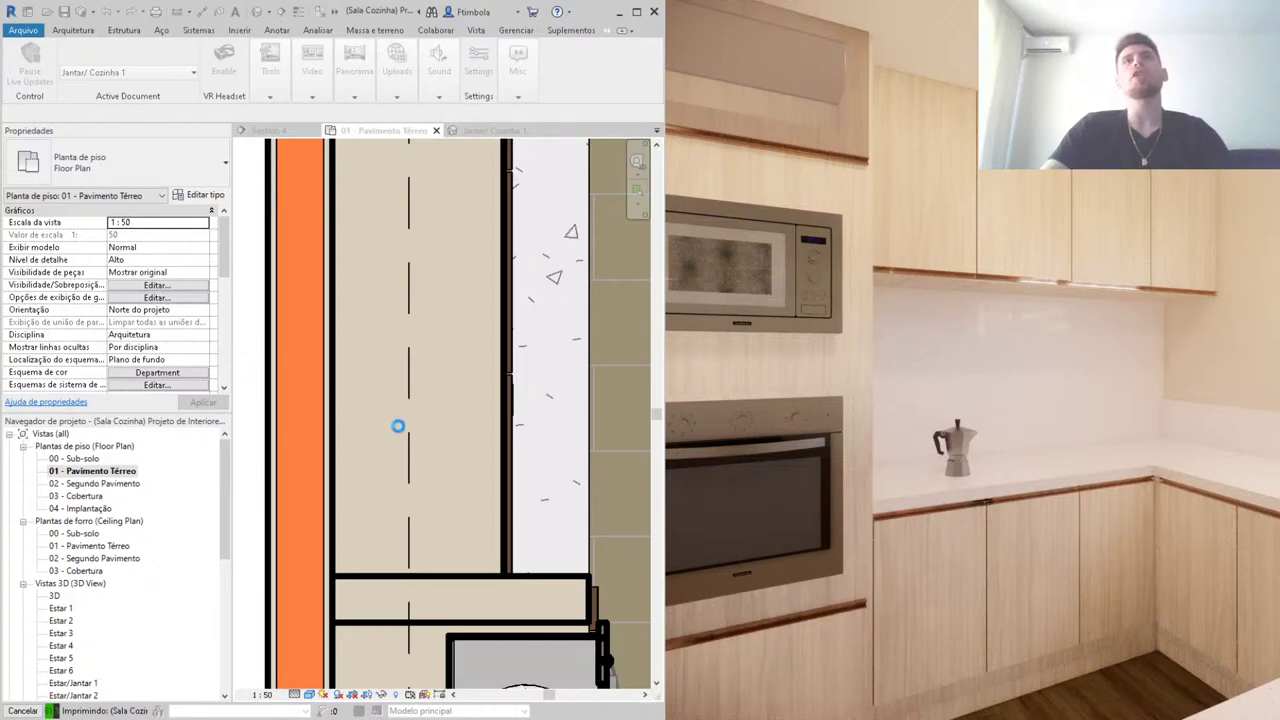
click(343, 371)
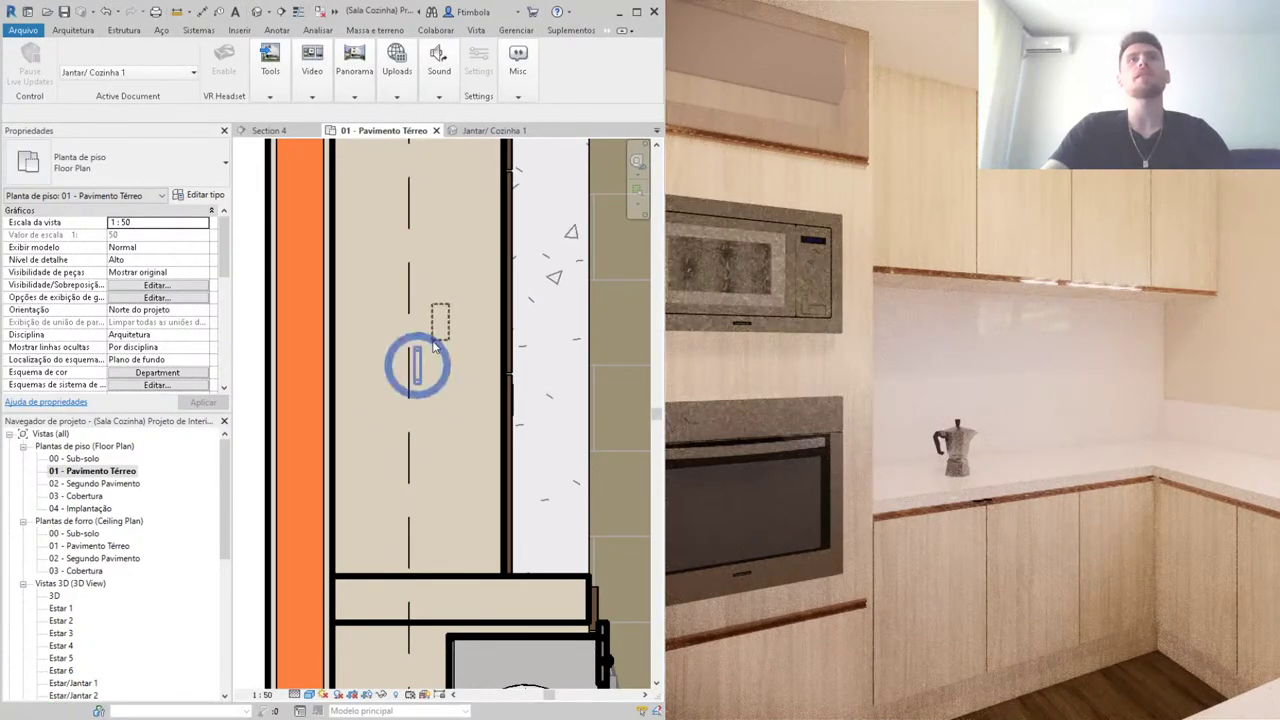
click(155, 234)
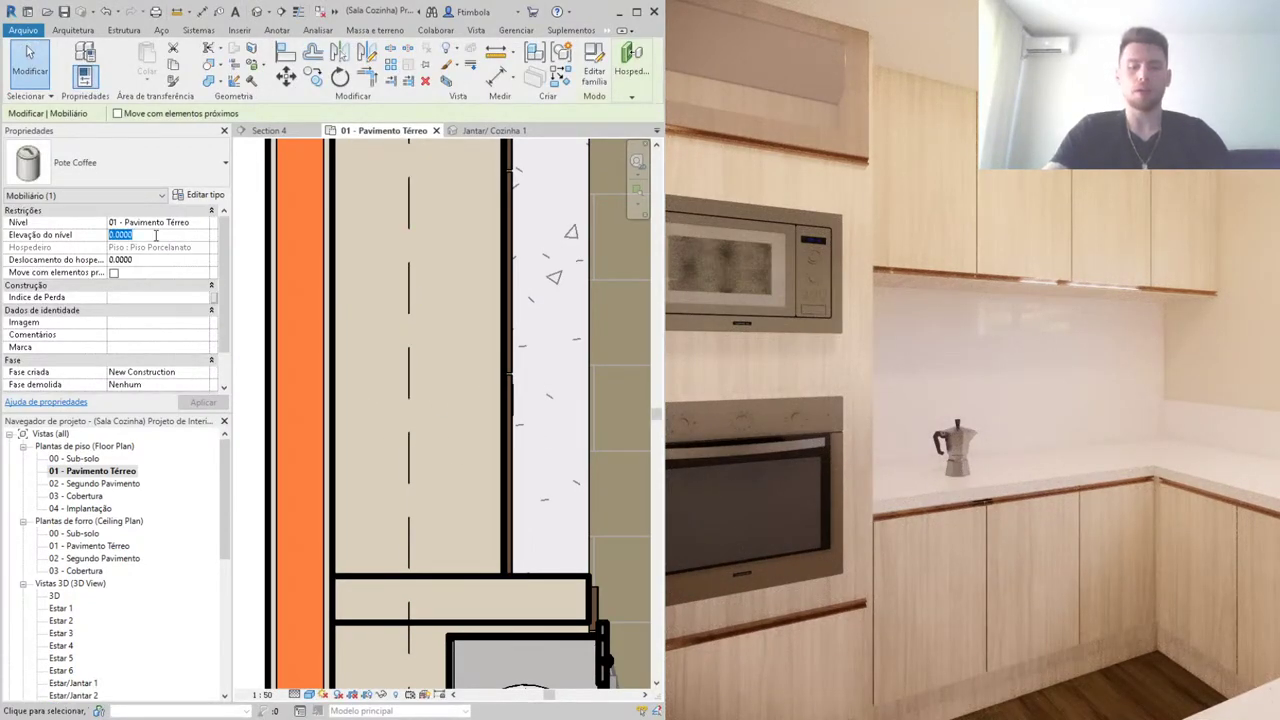
text(0.85)
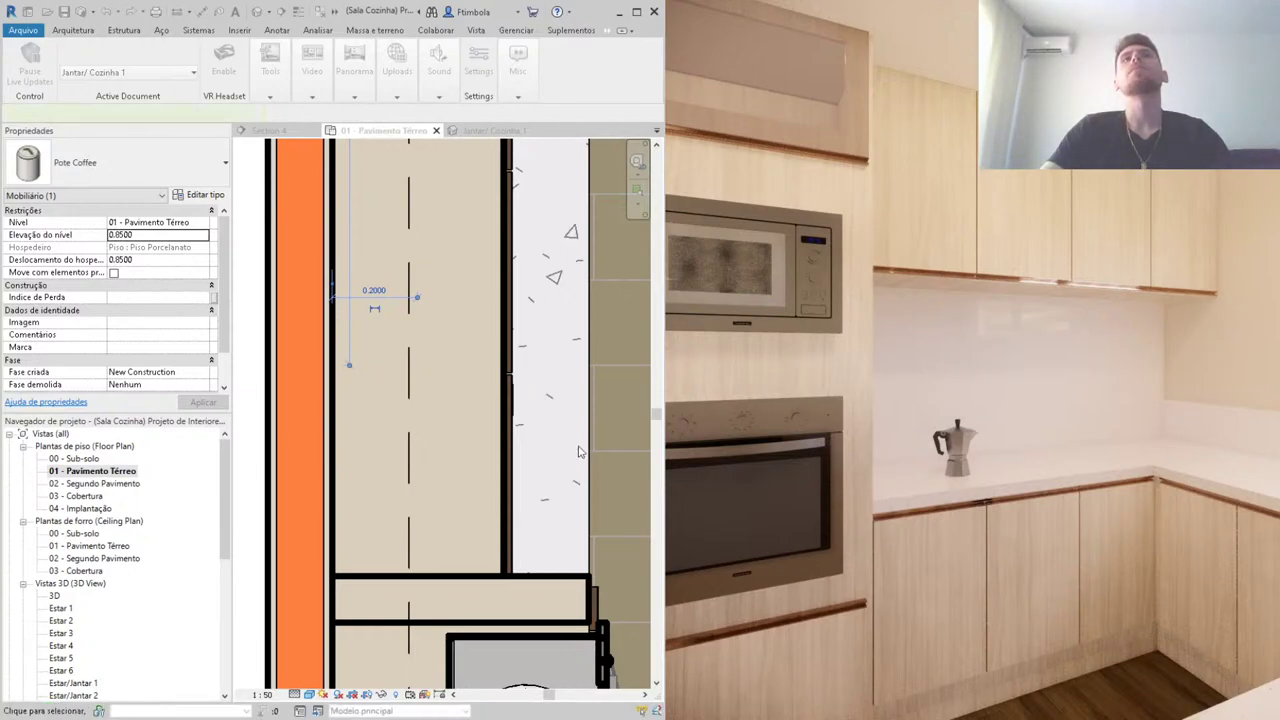
Step: Adjust the plan's view range so the counter objects are displayed
click(578, 452)
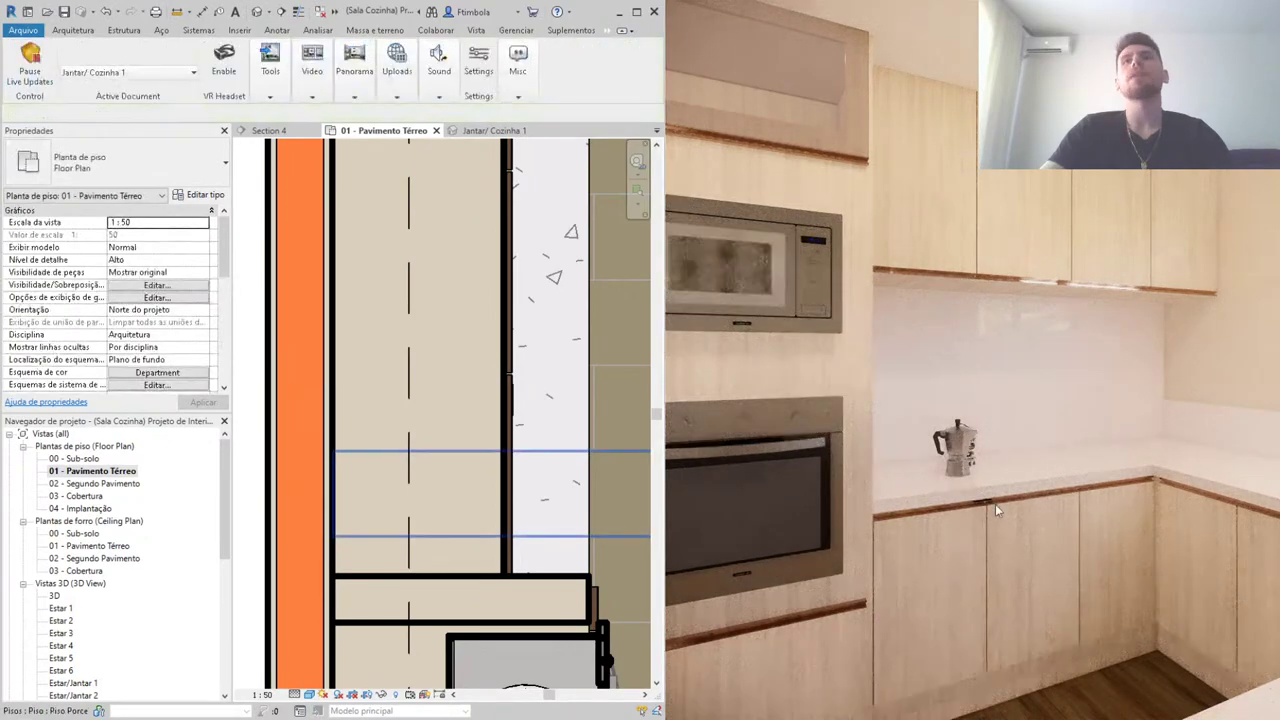
scroll(133, 330, down, 3)
scroll(133, 330, down, 2)
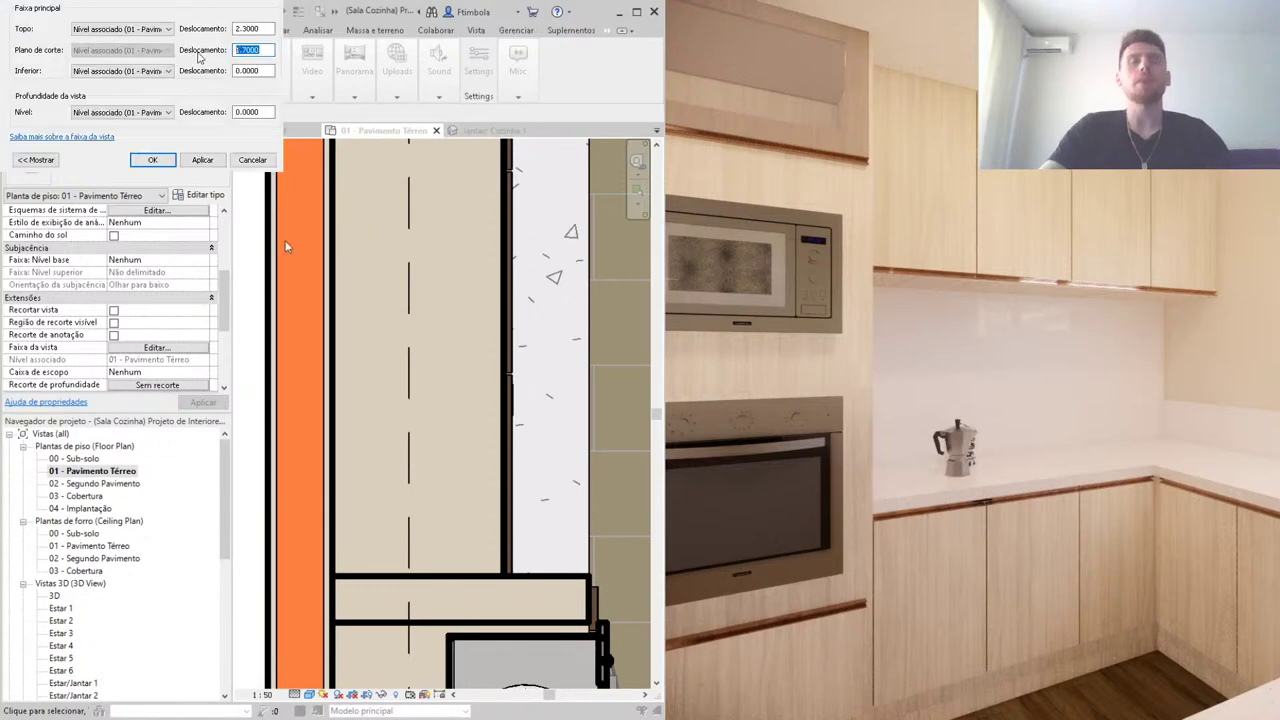
click(152, 161)
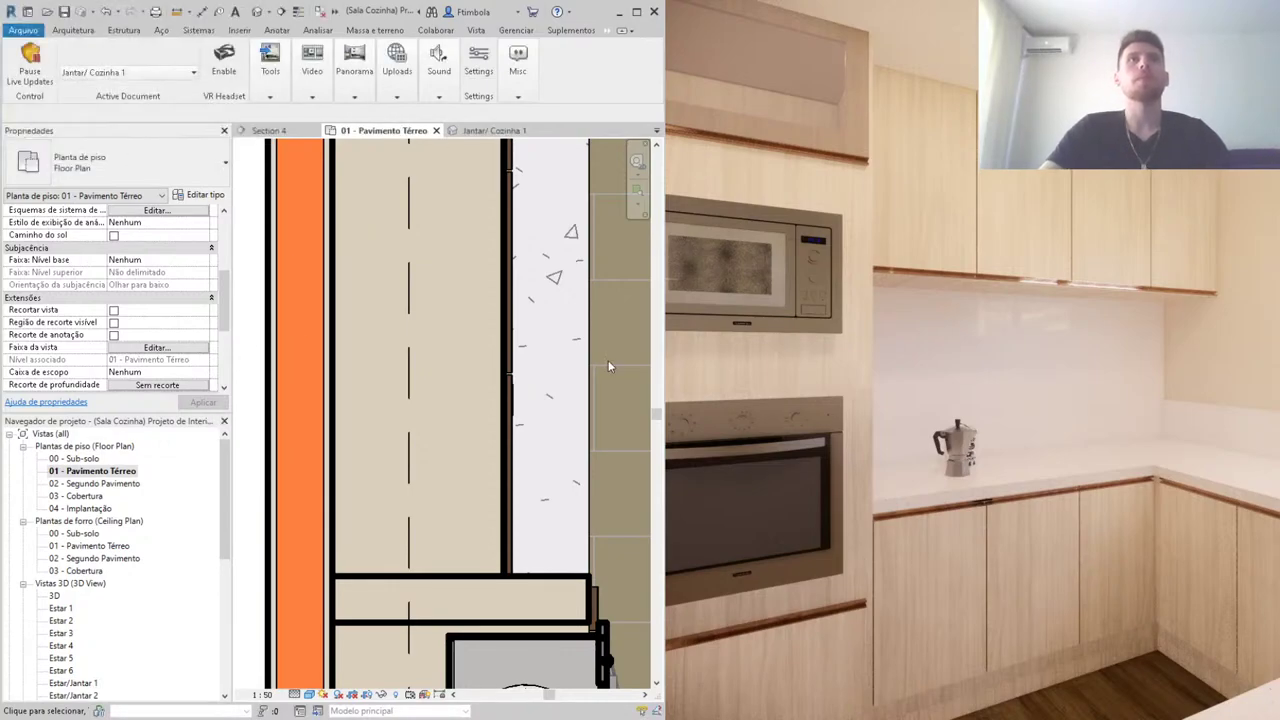
Step: Move the coffee pot up the counter and slide the coffee maker beside it
drag(427, 360, 417, 273)
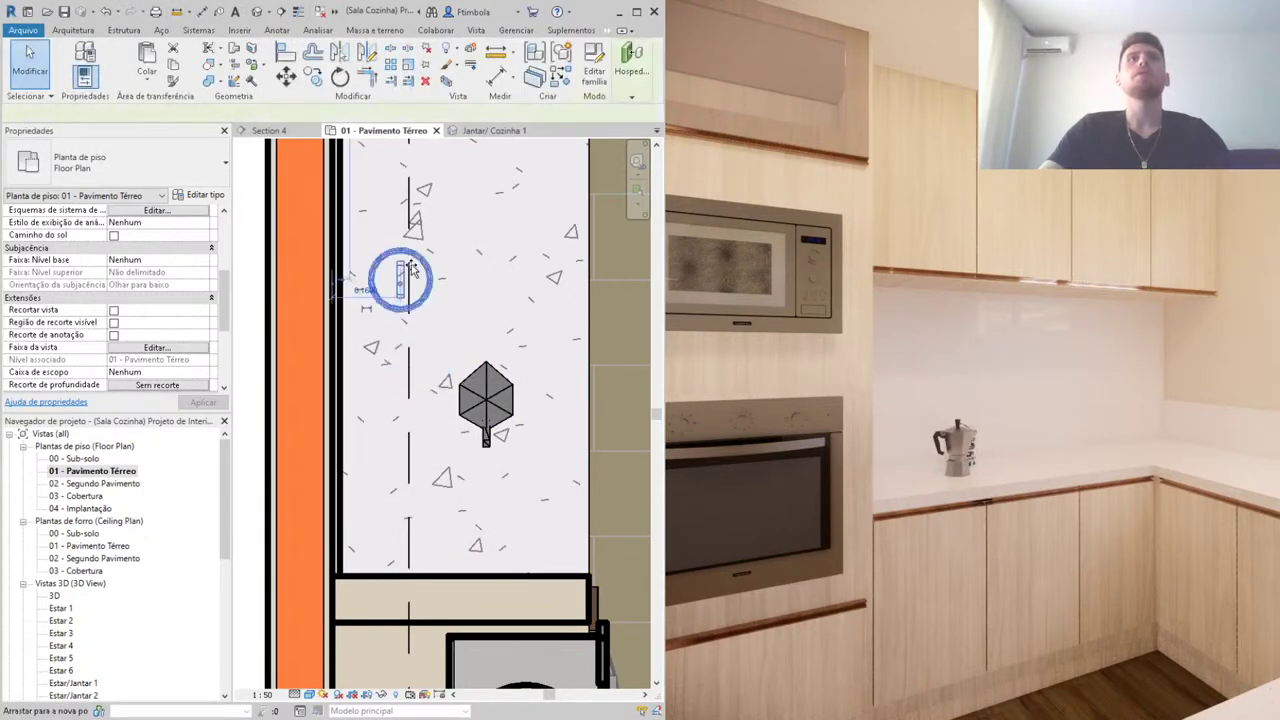
click(410, 372)
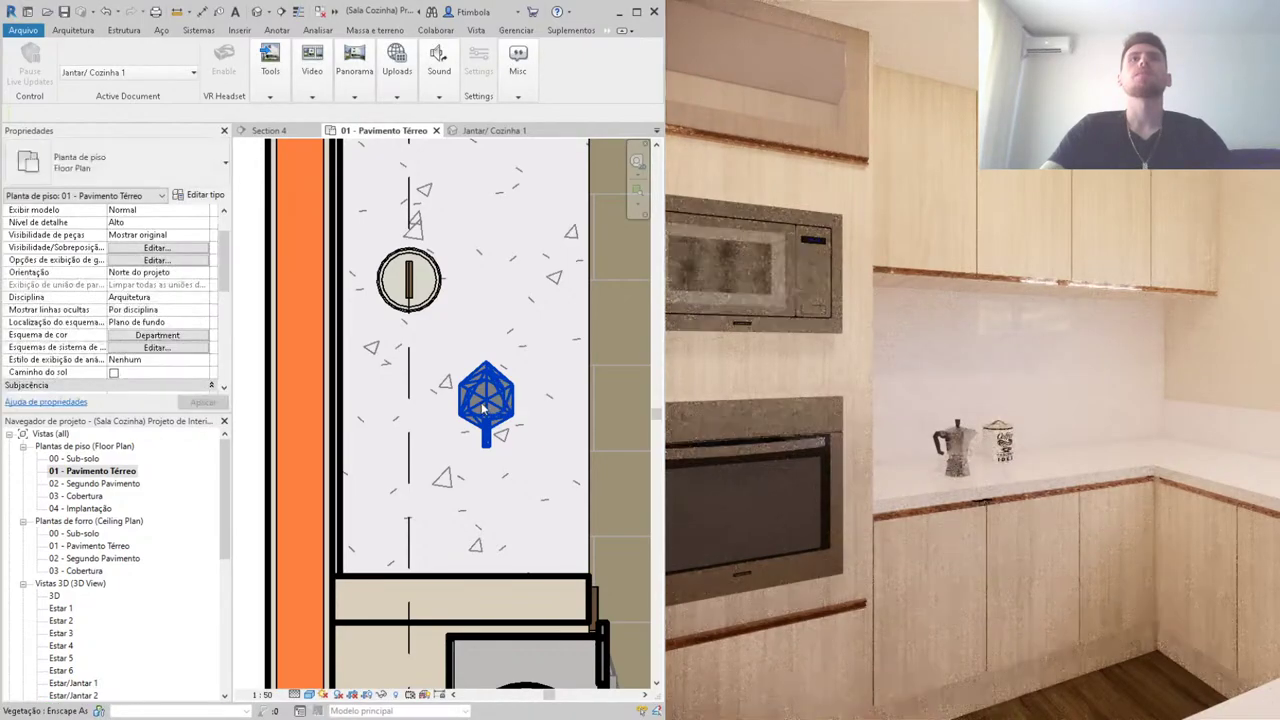
drag(484, 408, 404, 373)
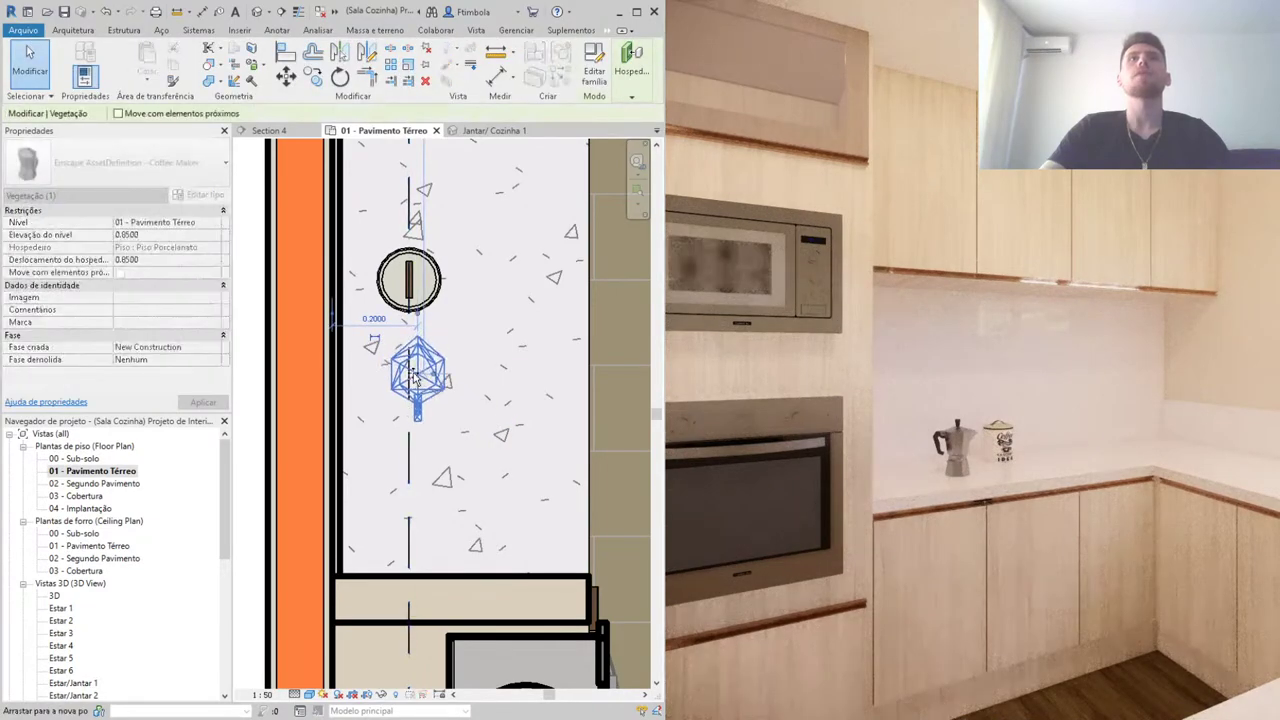
click(600, 435)
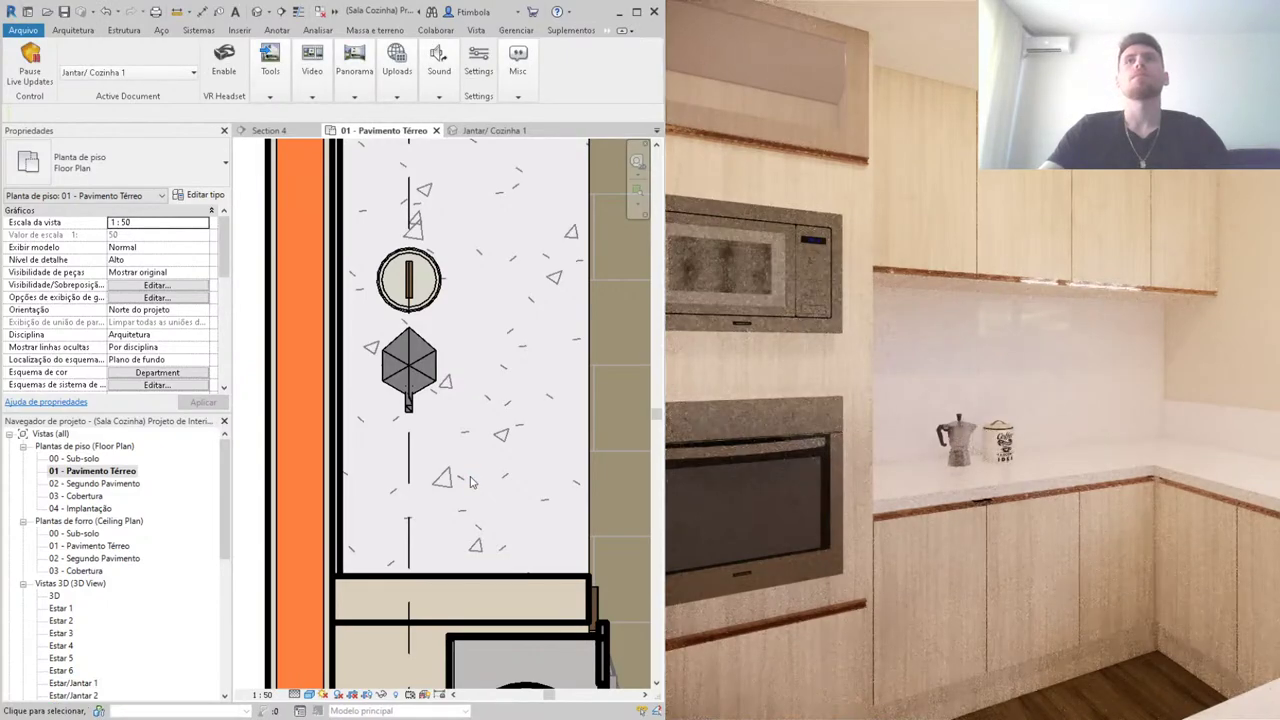
Step: Rotate the Enscape coffee maker about 30°
click(418, 375)
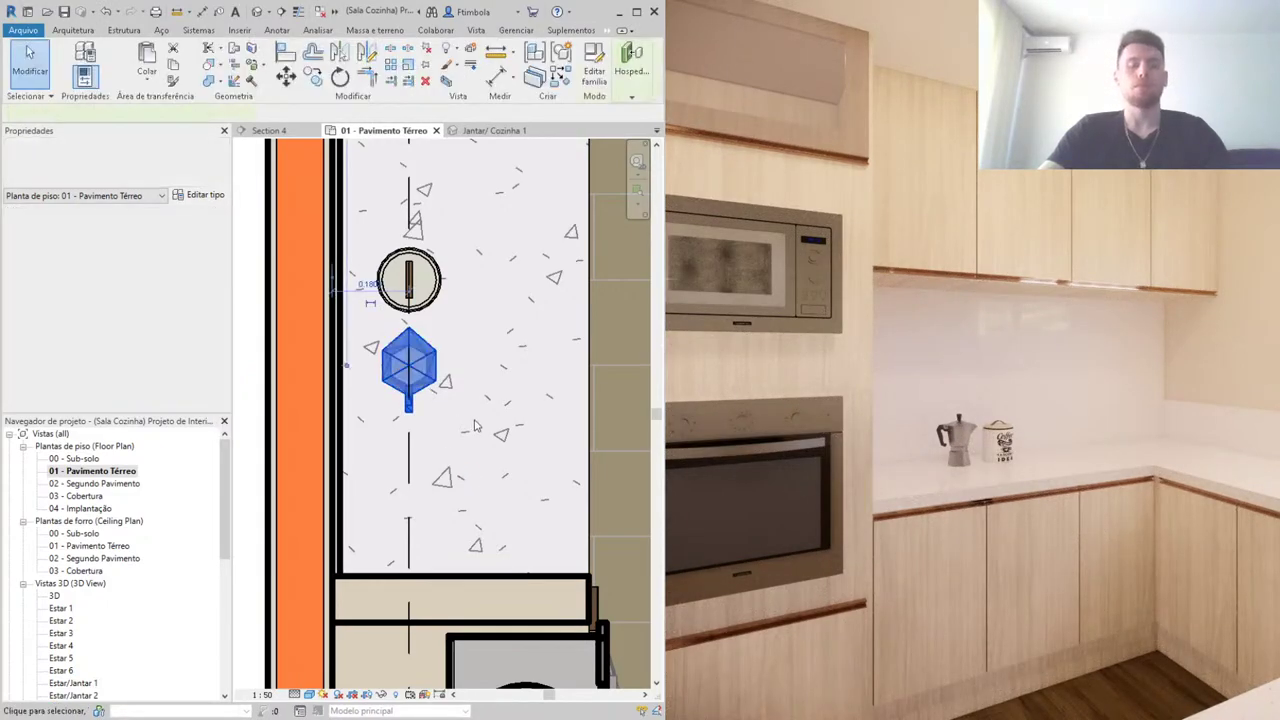
drag(476, 425, 519, 410)
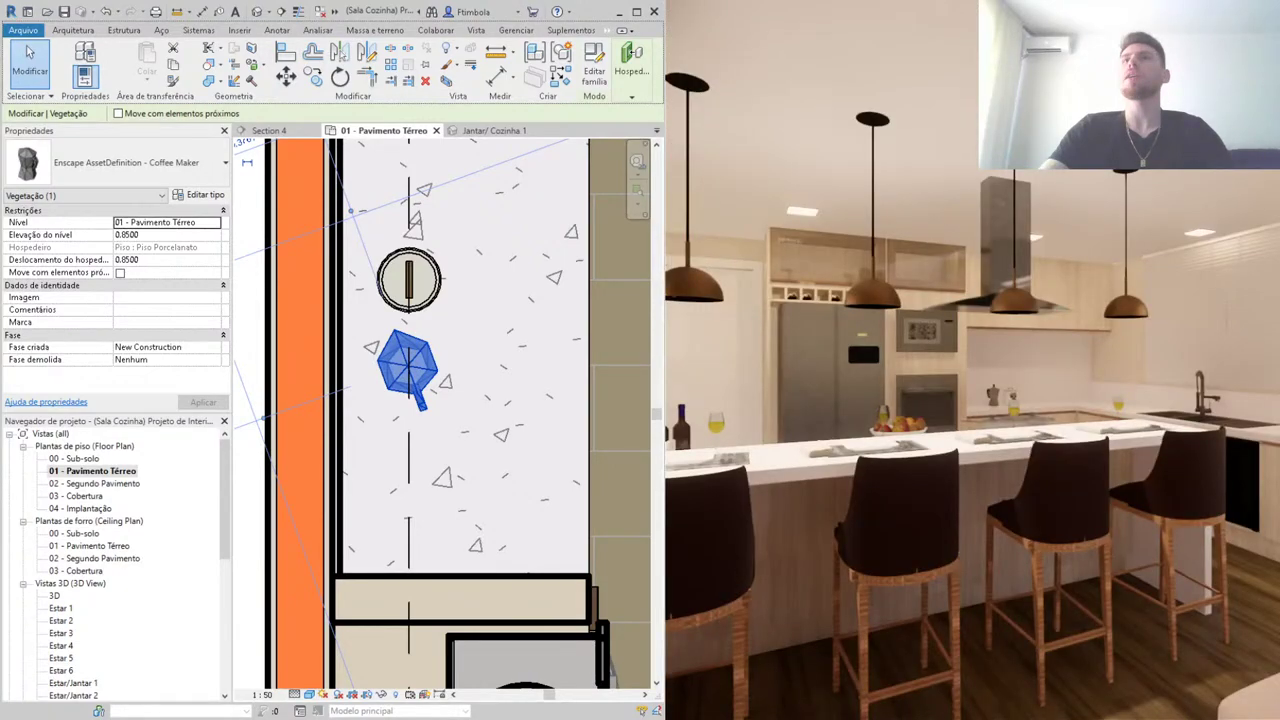
click(450, 332)
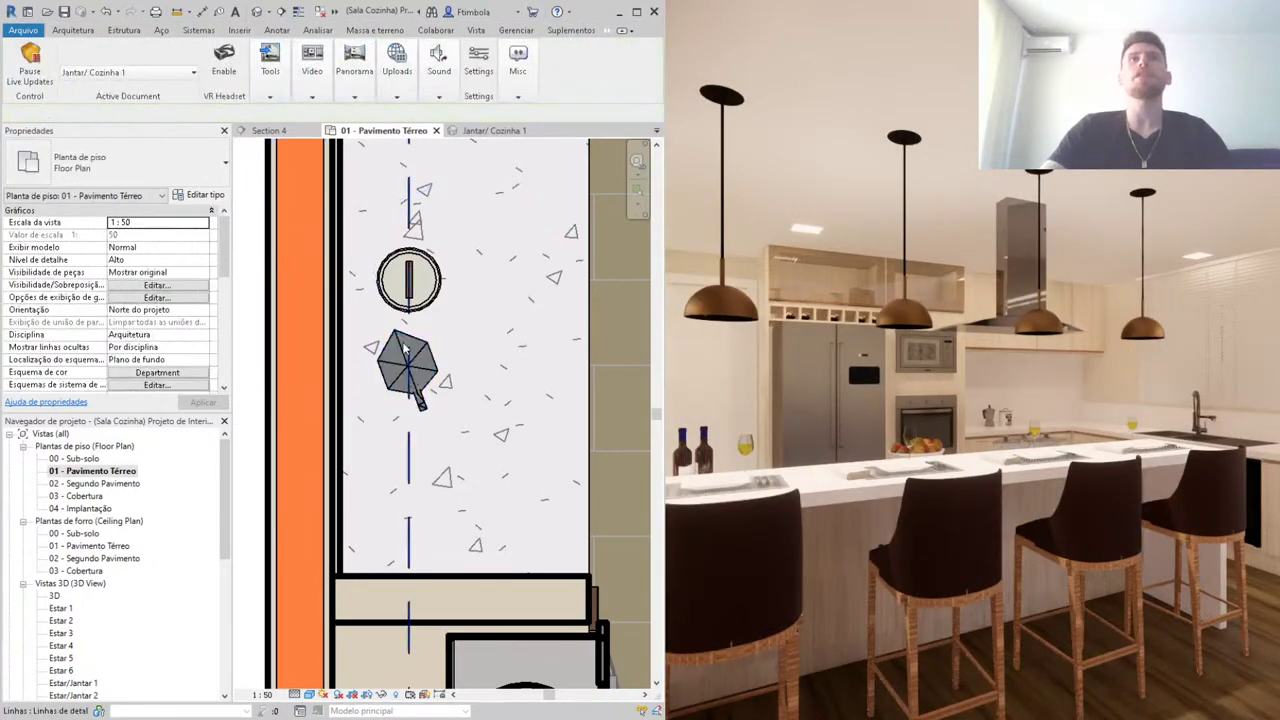
Step: Shift the coffee maker and coffee pot together slightly to the right
click(440, 352)
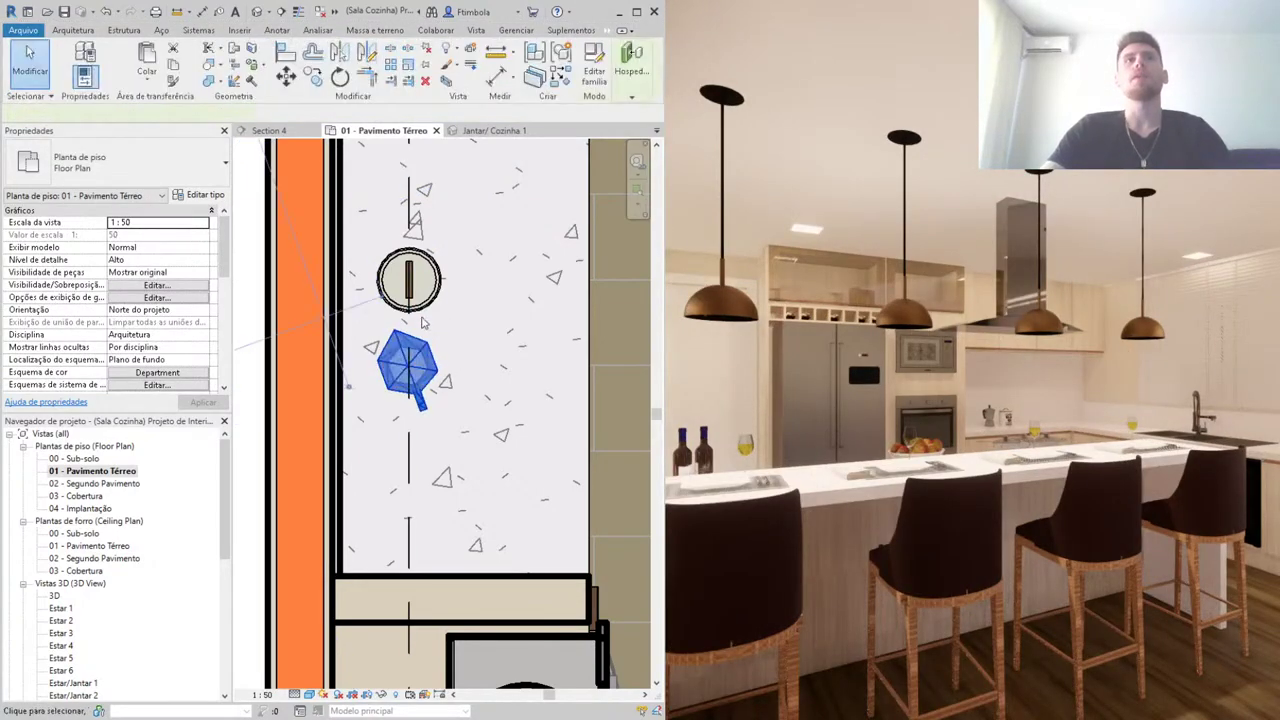
drag(433, 360, 454, 360)
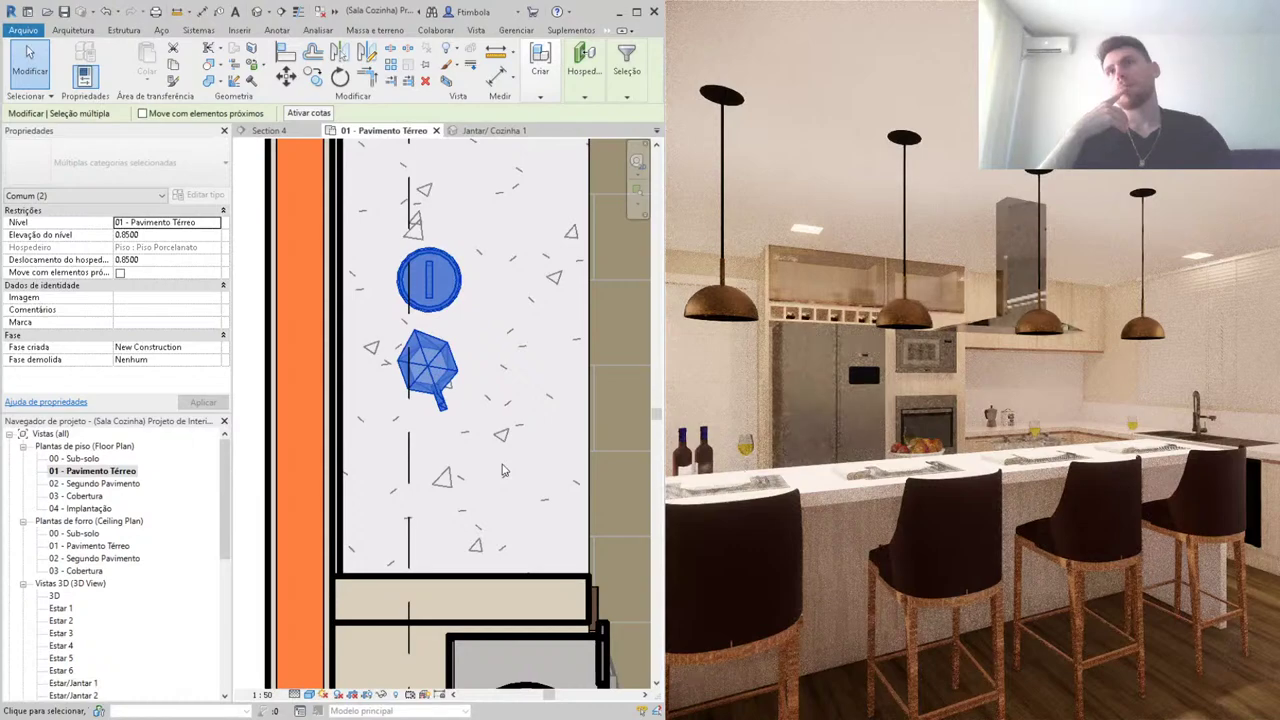
key(Escape)
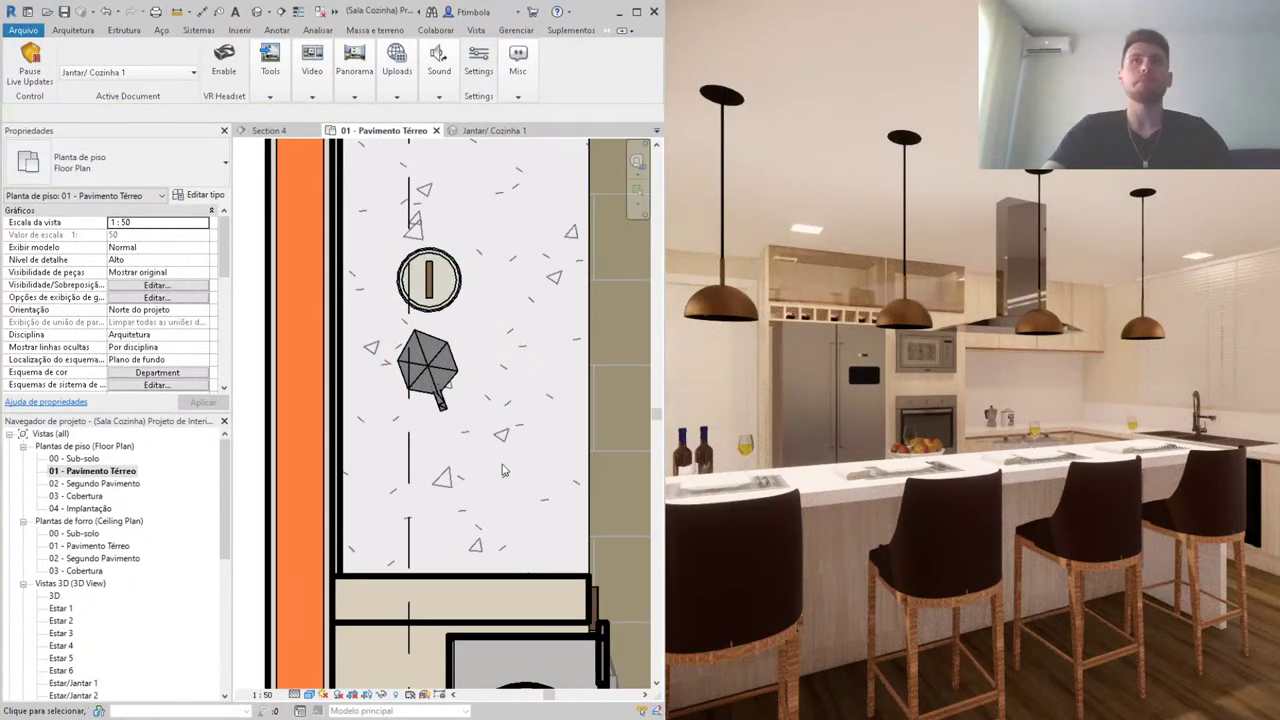
Step: Start another Pote Coffee placement with CM, then cancel it
key(c)
key(m)
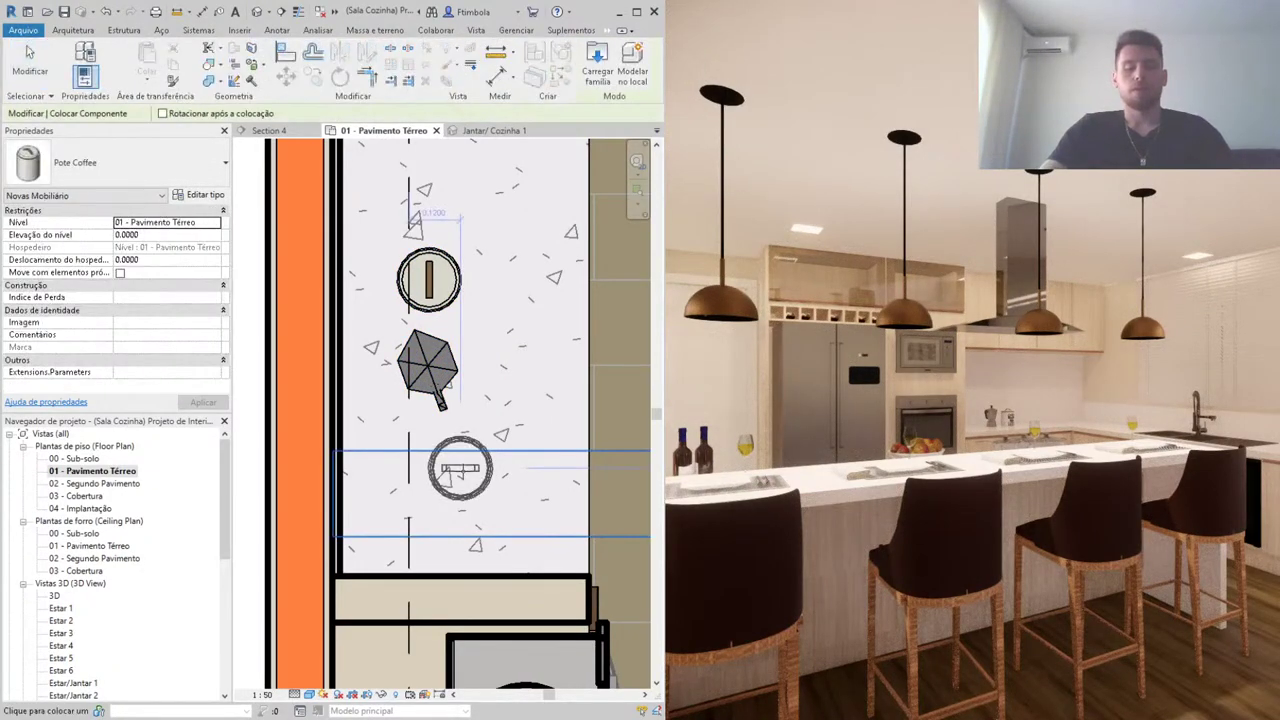
key(Escape)
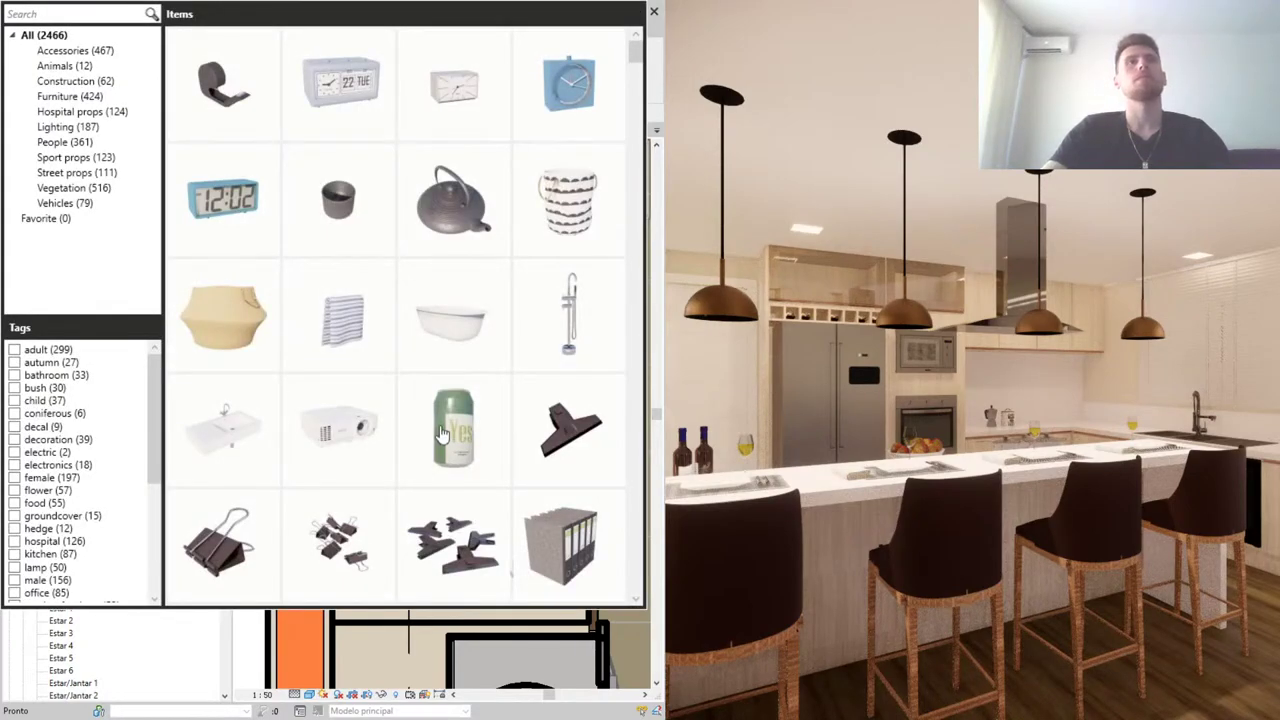
Step: Scroll down the Enscape Asset Library to find the espresso machine asset
scroll(441, 432, down, 2)
scroll(460, 460, down, 2)
scroll(485, 490, down, 2)
scroll(486, 490, down, 2)
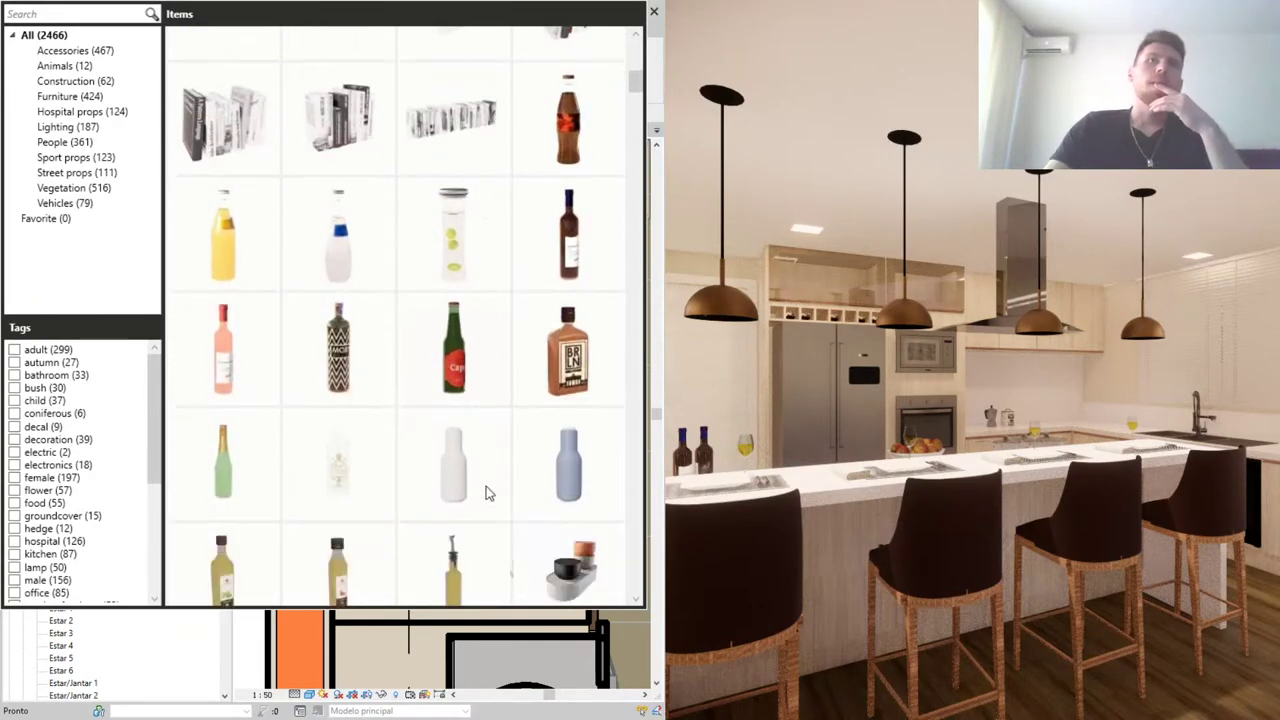
scroll(486, 492, down, 3)
scroll(485, 493, down, 2)
scroll(484, 494, down, 4)
scroll(484, 496, down, 3)
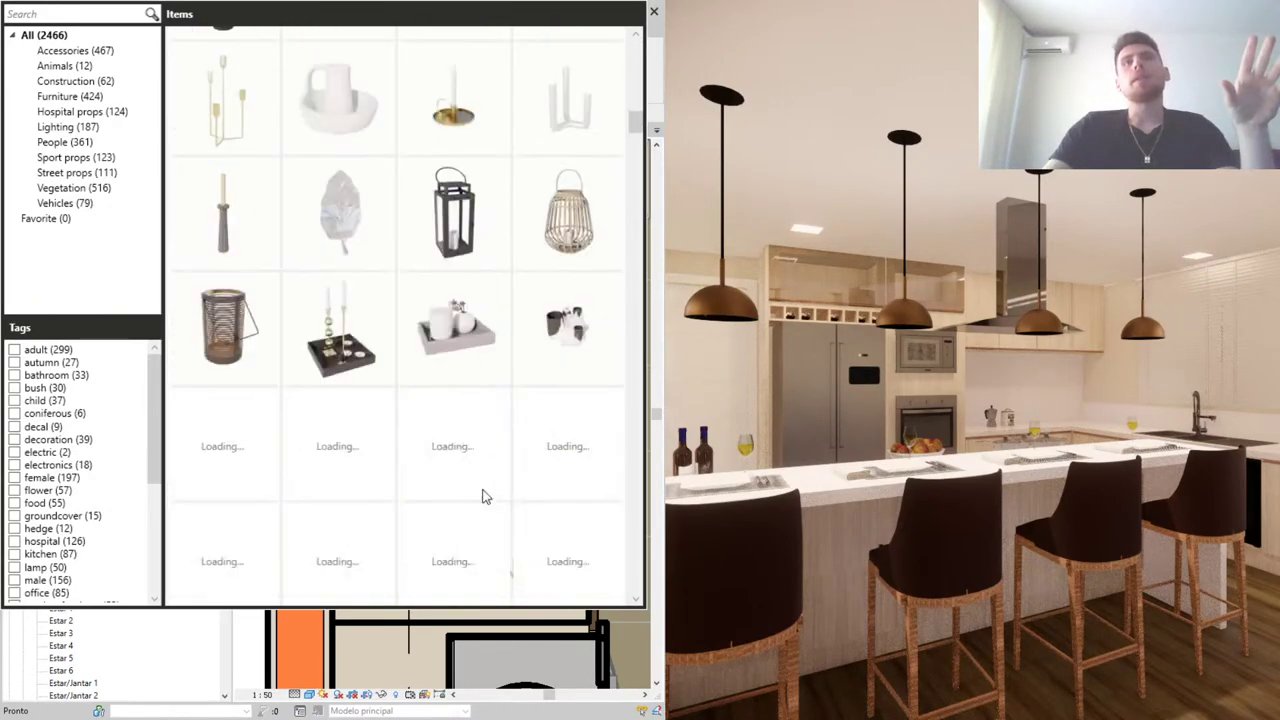
scroll(484, 495, down, 3)
scroll(485, 495, down, 1)
scroll(485, 496, down, 3)
scroll(485, 497, down, 2)
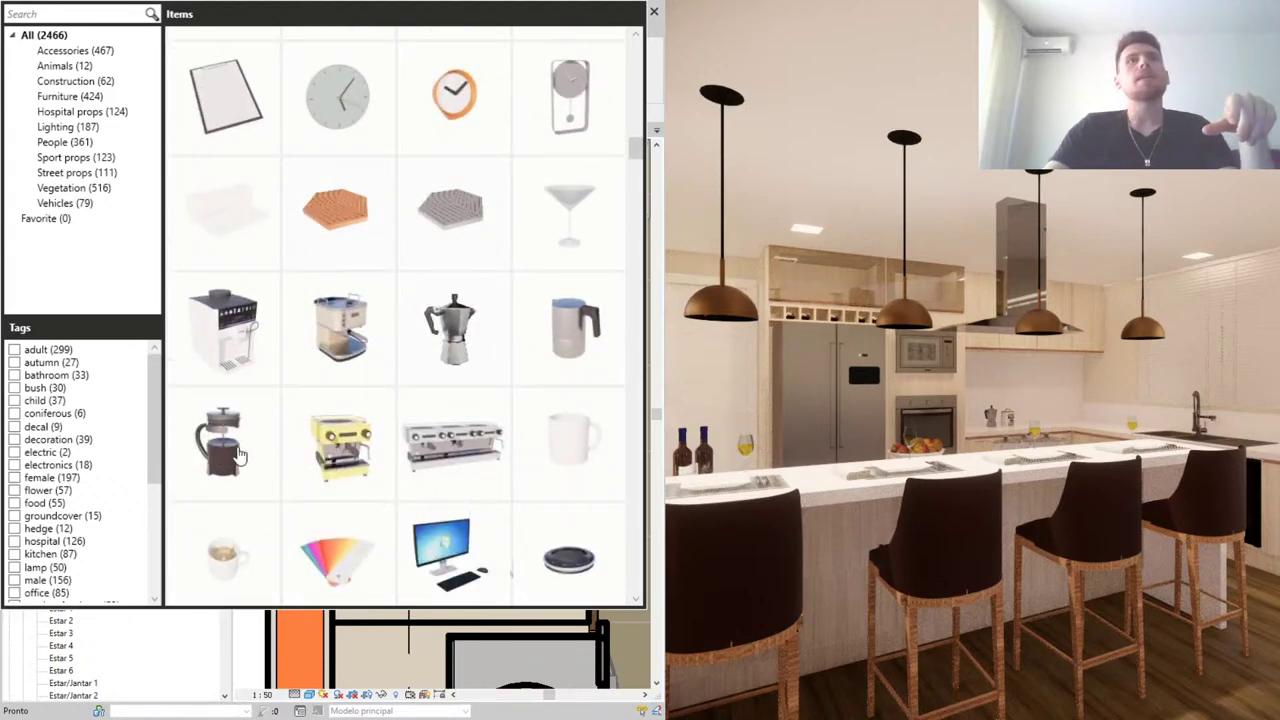
scroll(250, 458, down, 2)
scroll(260, 465, down, 2)
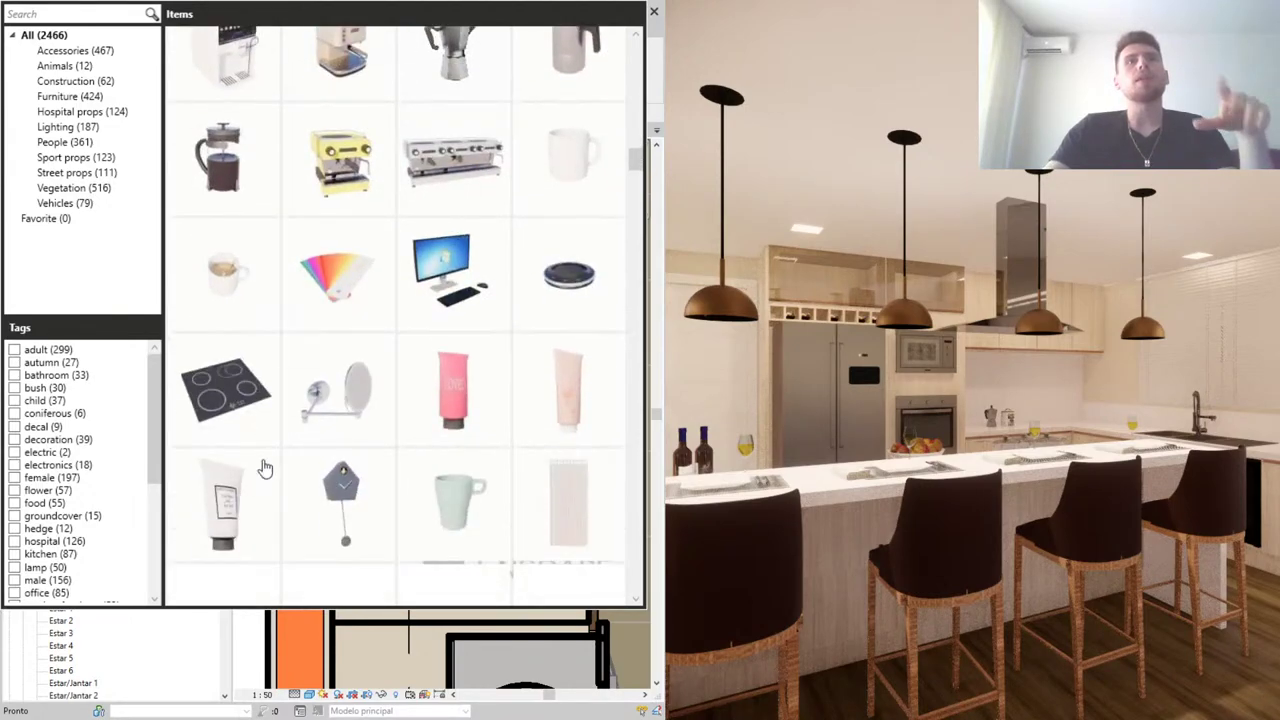
scroll(400, 492, down, 2)
scroll(400, 493, down, 2)
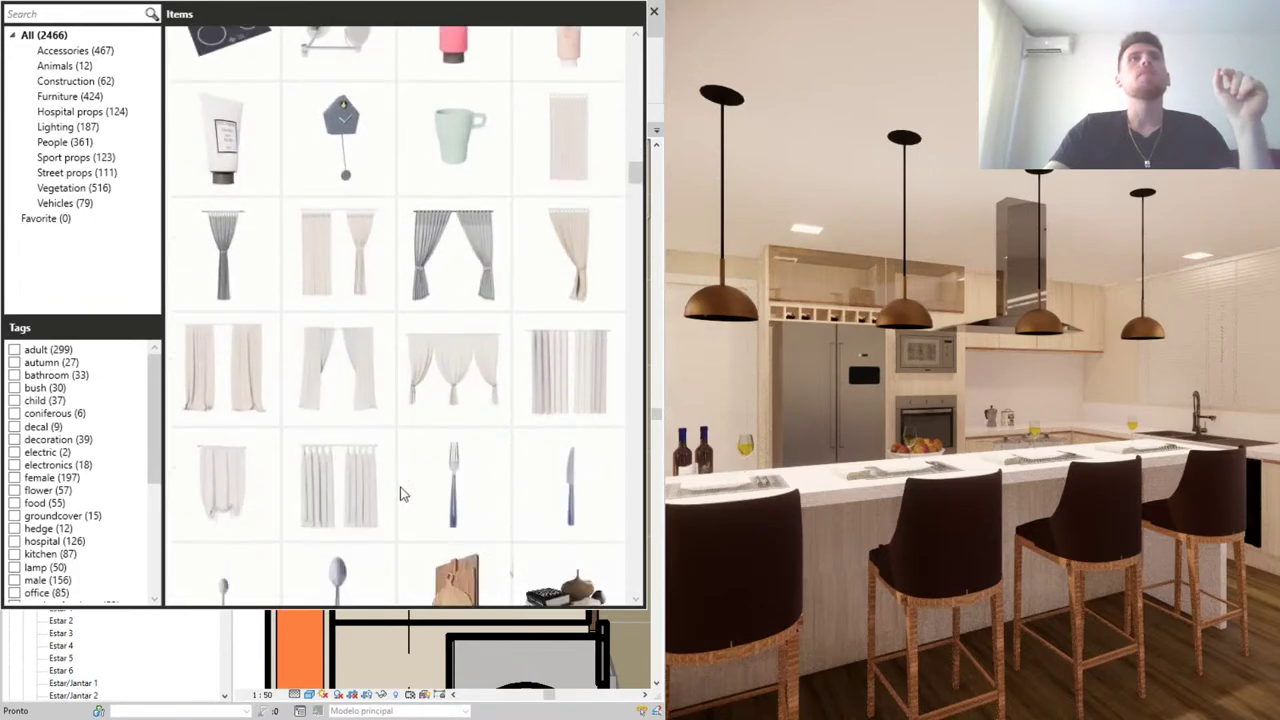
scroll(400, 493, down, 2)
scroll(400, 493, down, 1)
scroll(400, 493, down, 1)
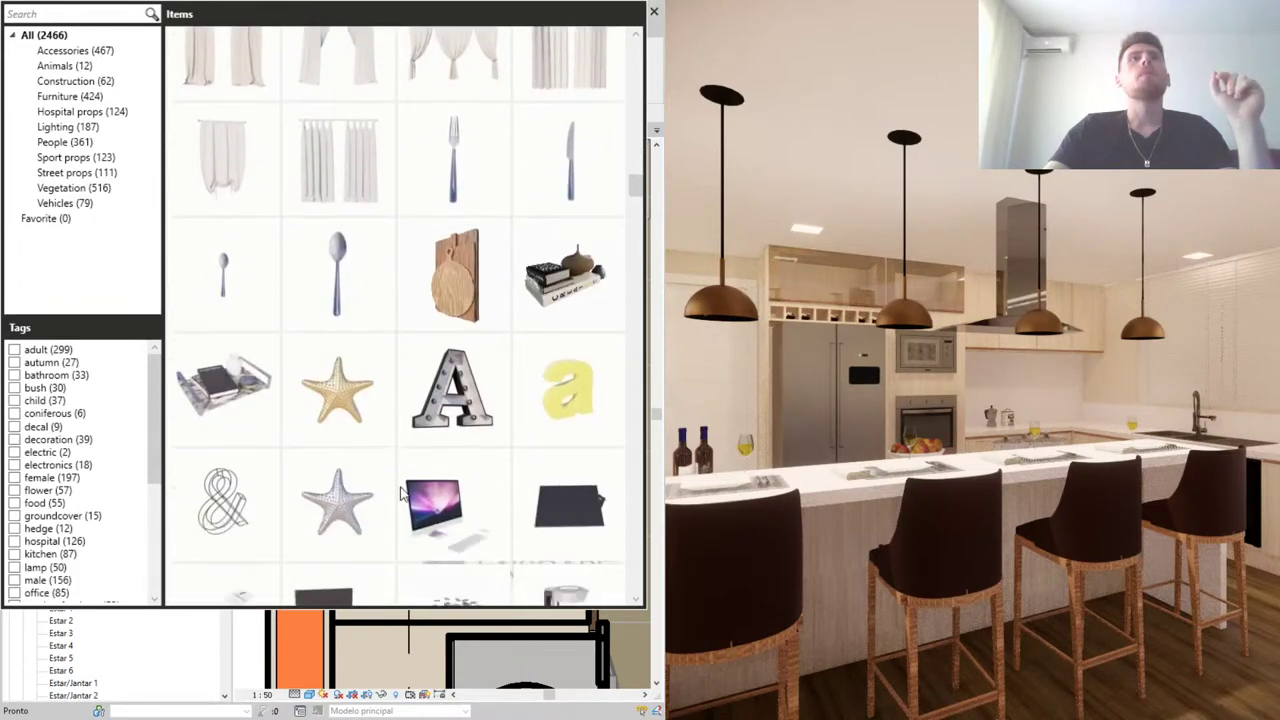
scroll(400, 493, down, 2)
scroll(400, 495, down, 1)
scroll(400, 495, down, 1)
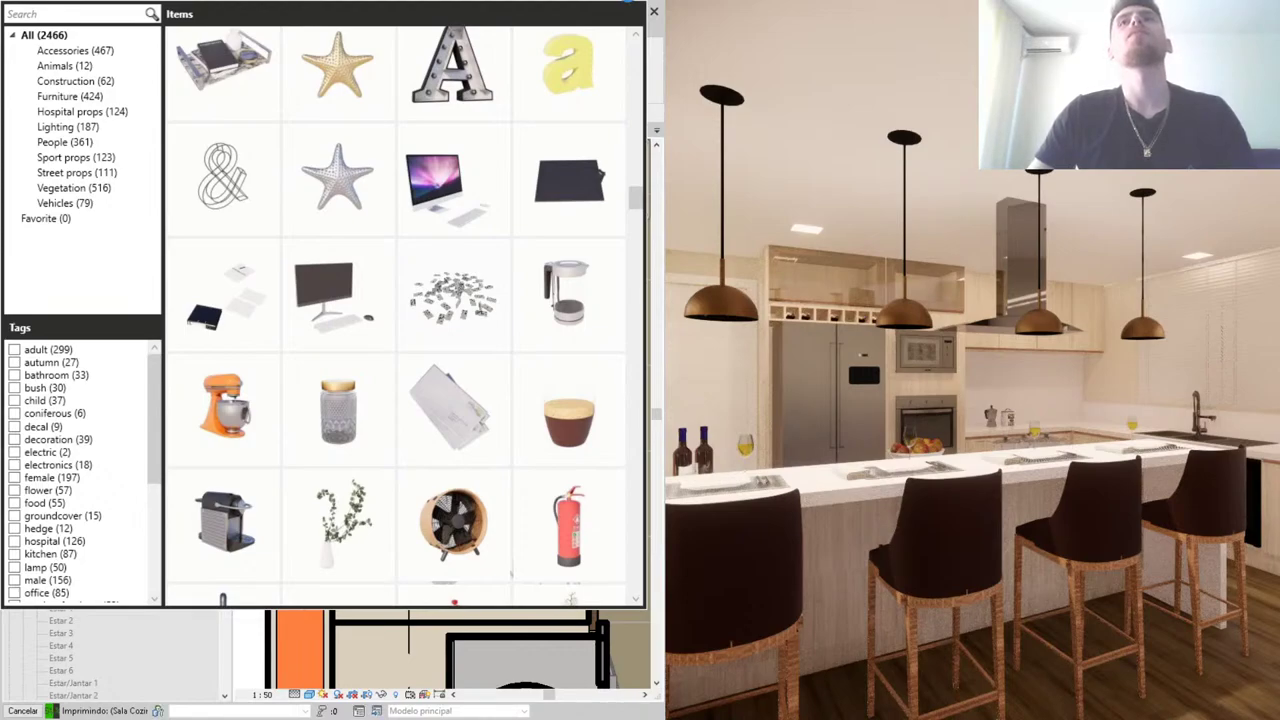
Step: Set the espresso machine's level elevation to 0.85, then nudge it up and to the right
key(Escape)
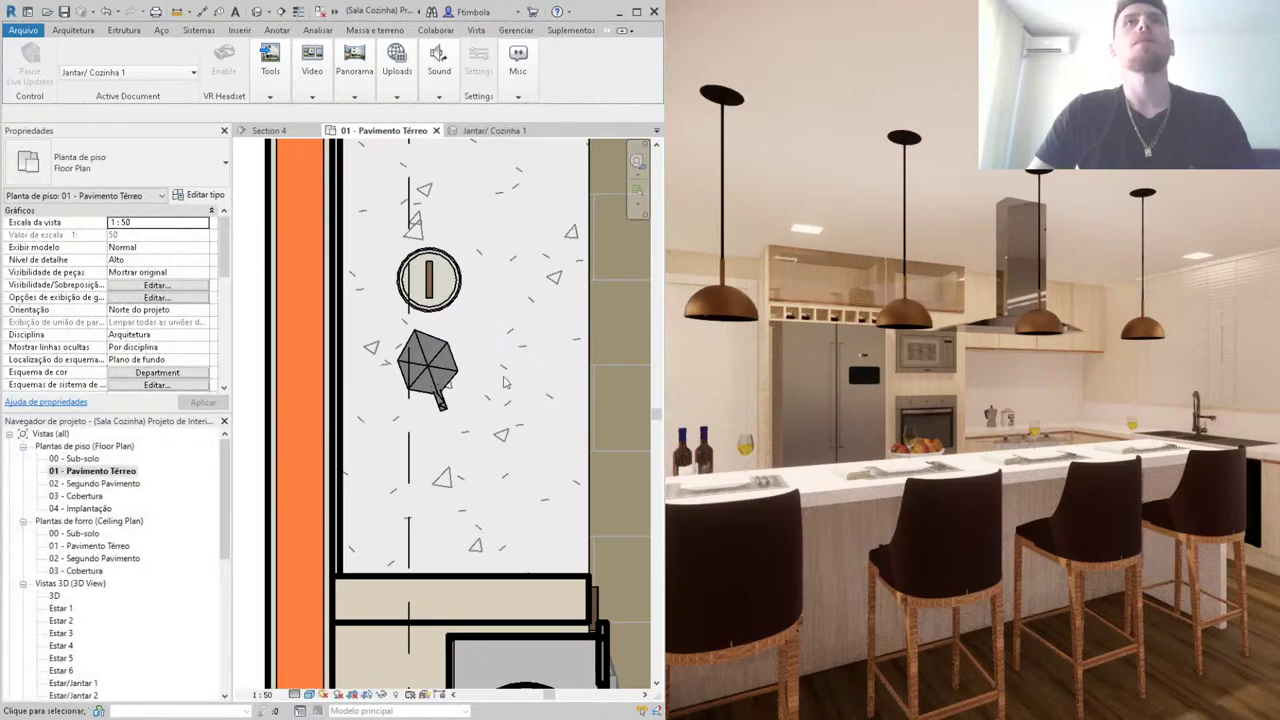
click(470, 530)
click(172, 235)
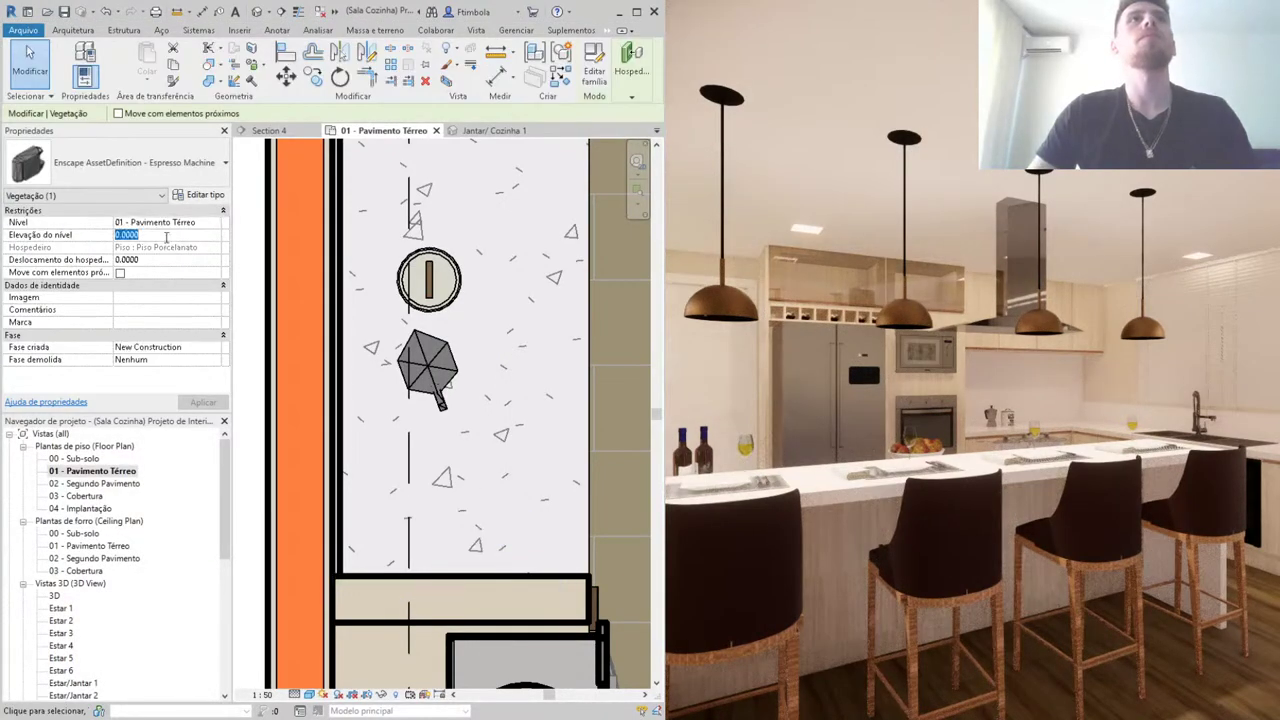
text(0.85)
key(Return)
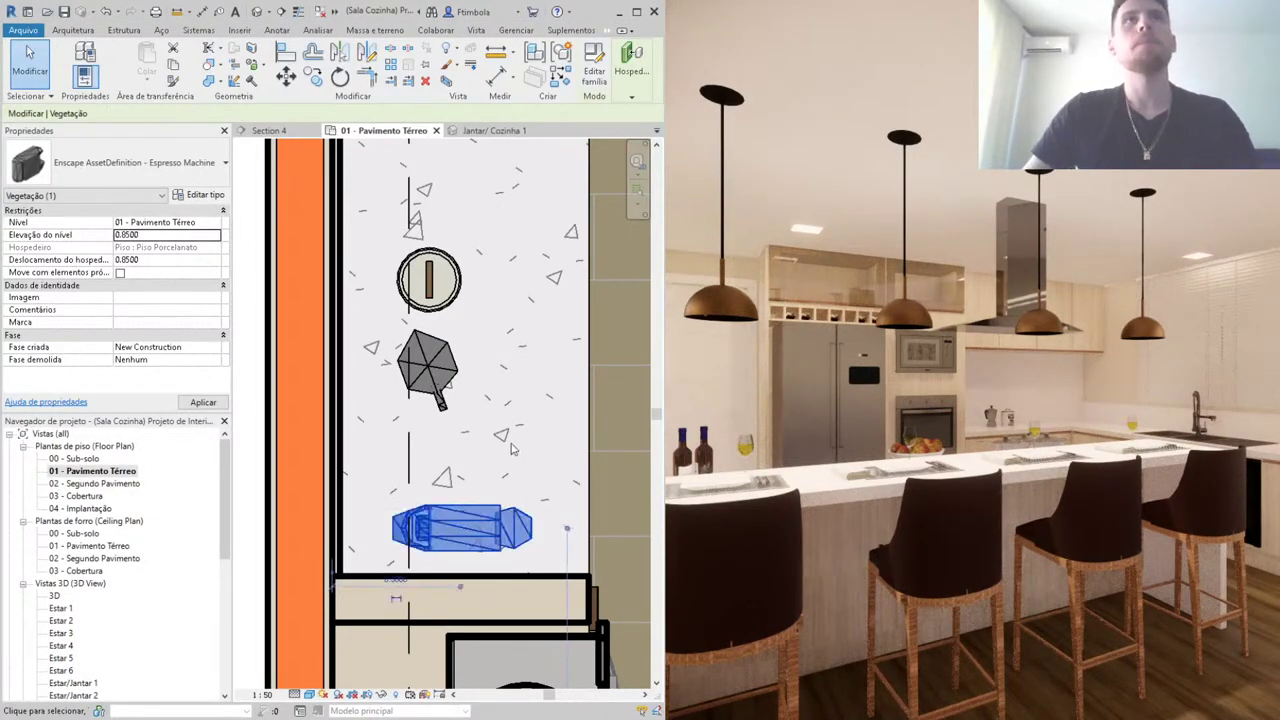
key(Escape)
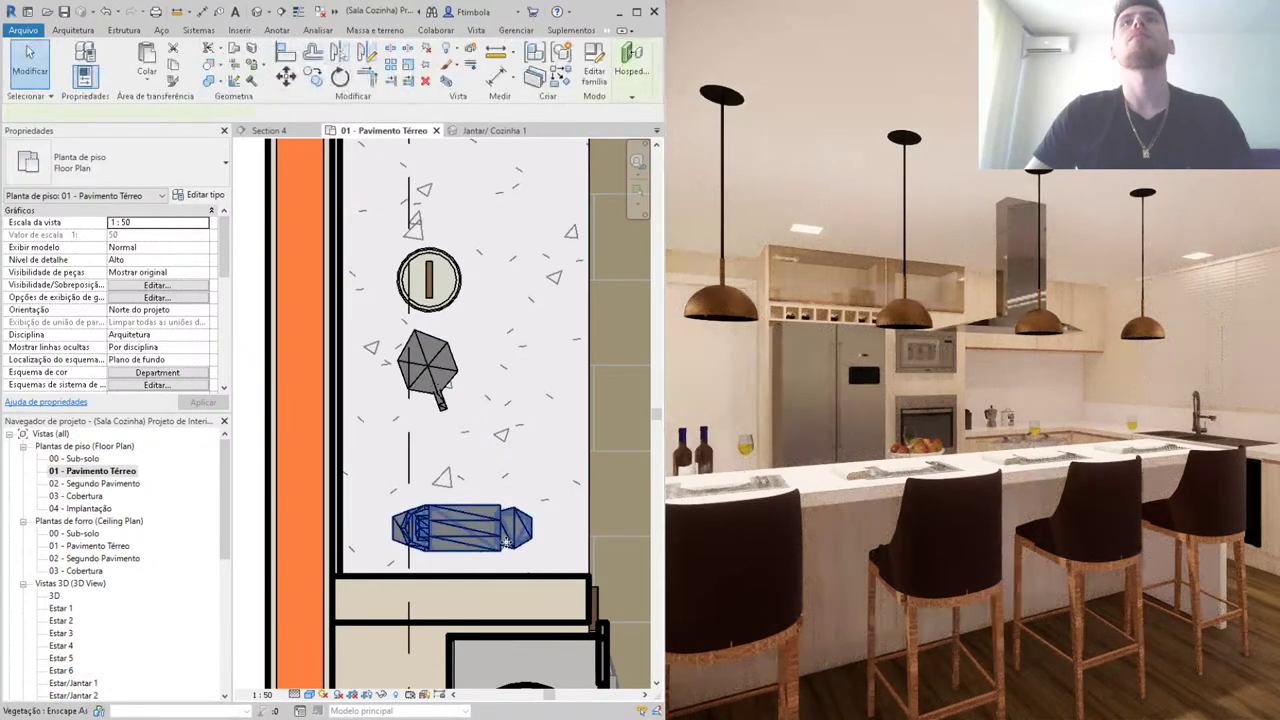
drag(506, 541, 531, 524)
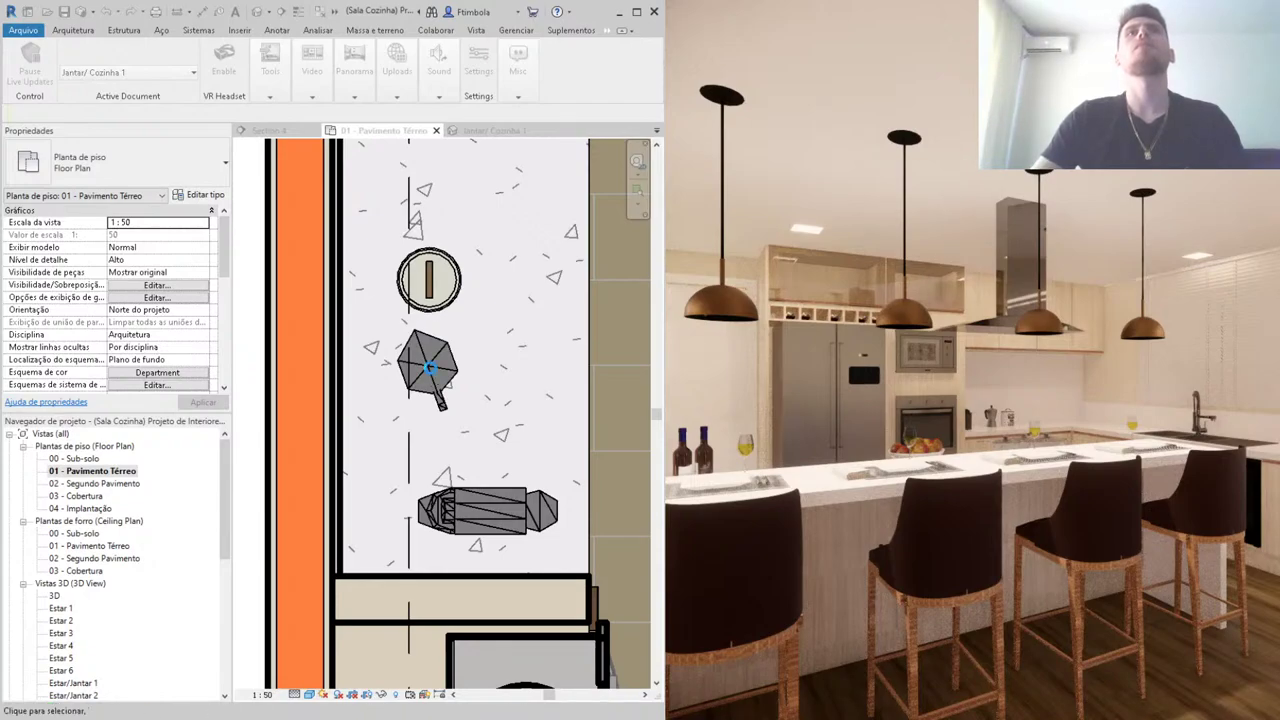
Step: Move the coffee maker down-right, then move the coffee pot down and slightly left beside it
drag(430, 368, 495, 440)
click(459, 355)
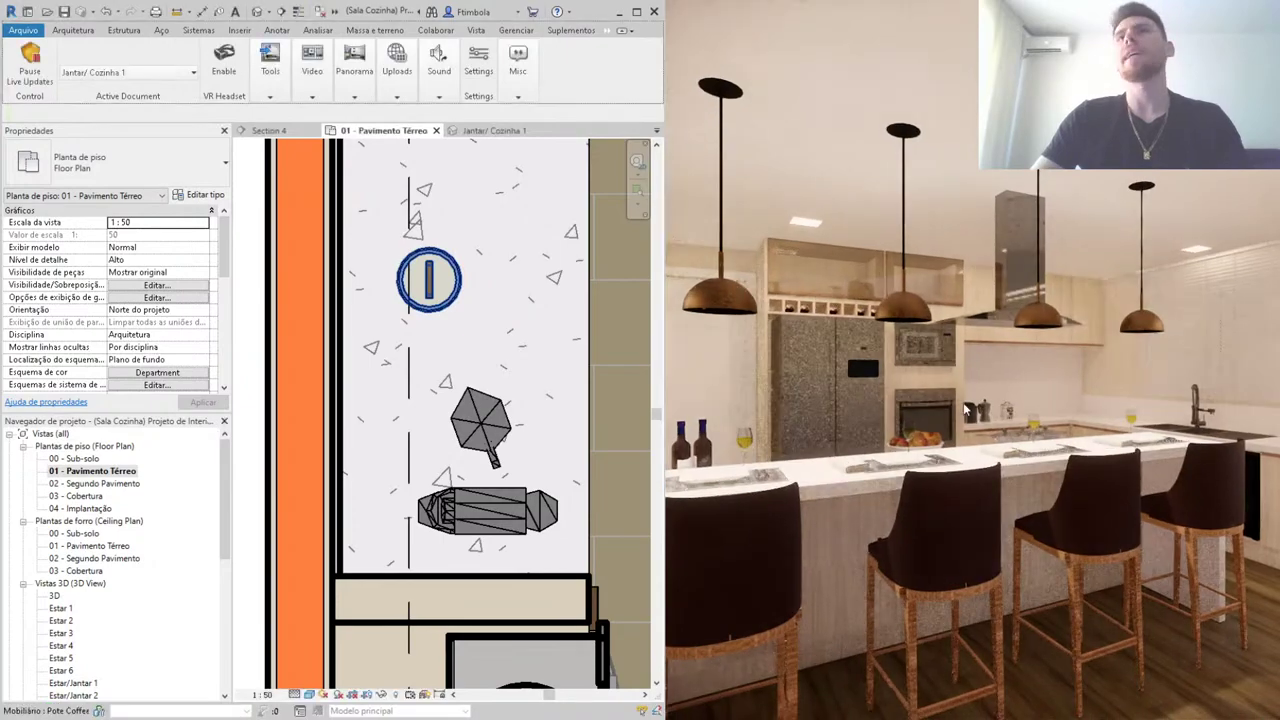
drag(430, 306, 478, 368)
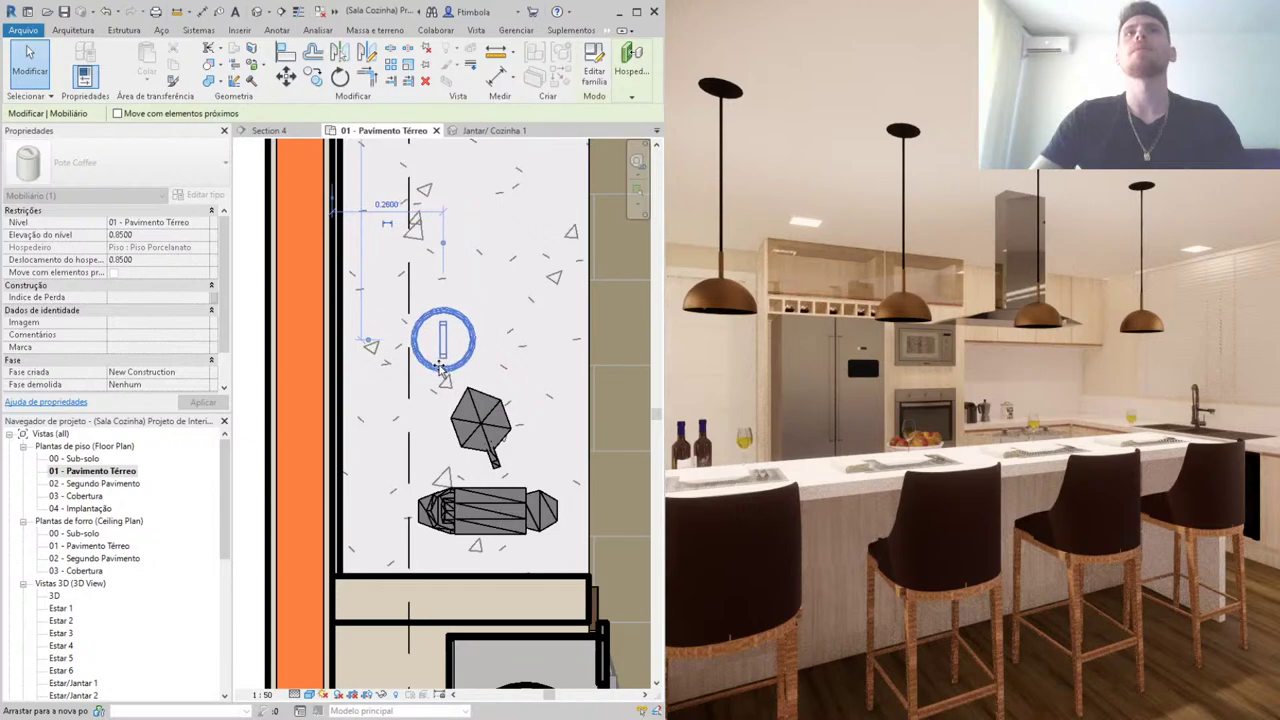
drag(477, 368, 432, 368)
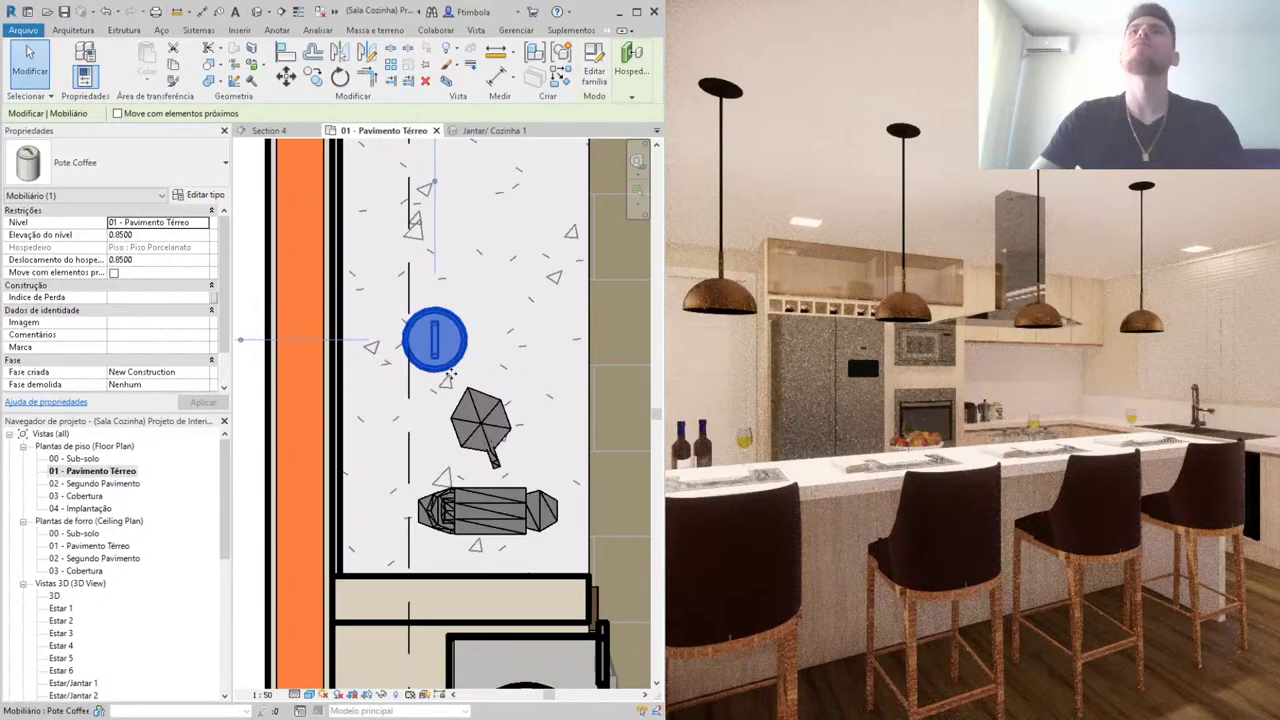
click(449, 375)
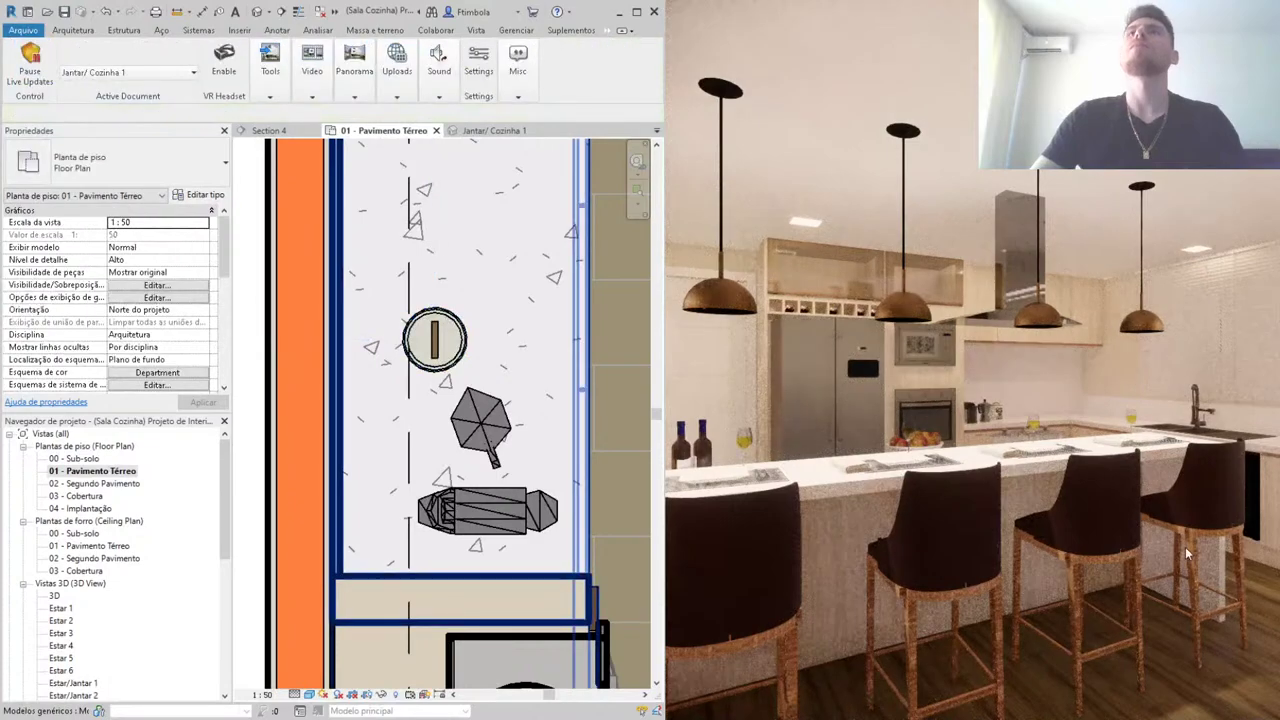
click(398, 338)
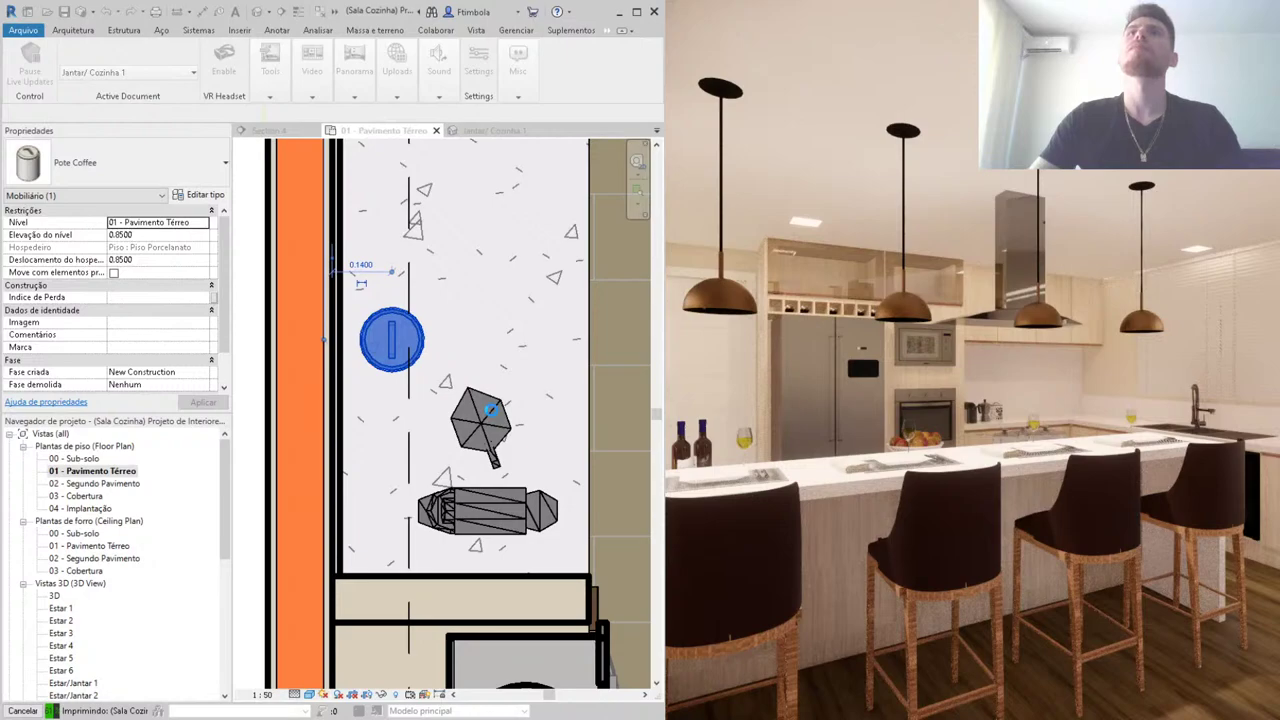
Step: Shift the coffee maker left, then give the Espresso Machine type a larger Altura height
drag(487, 422, 400, 418)
click(488, 410)
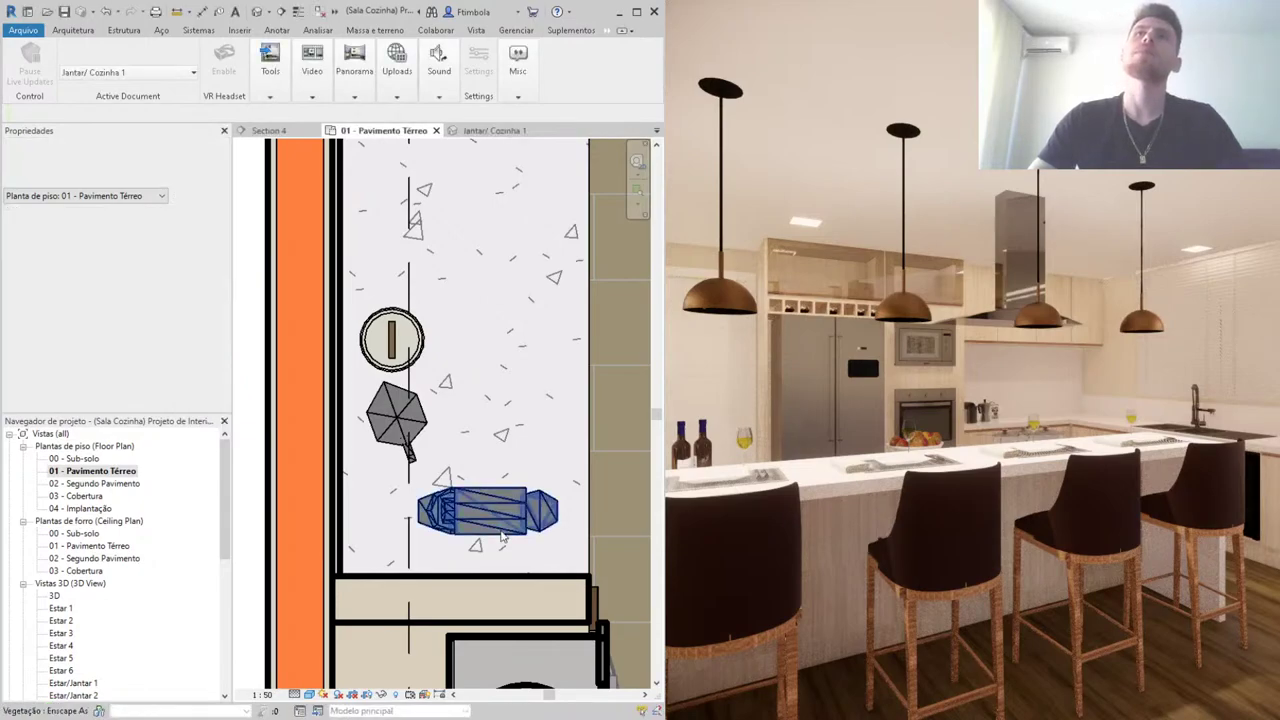
click(503, 537)
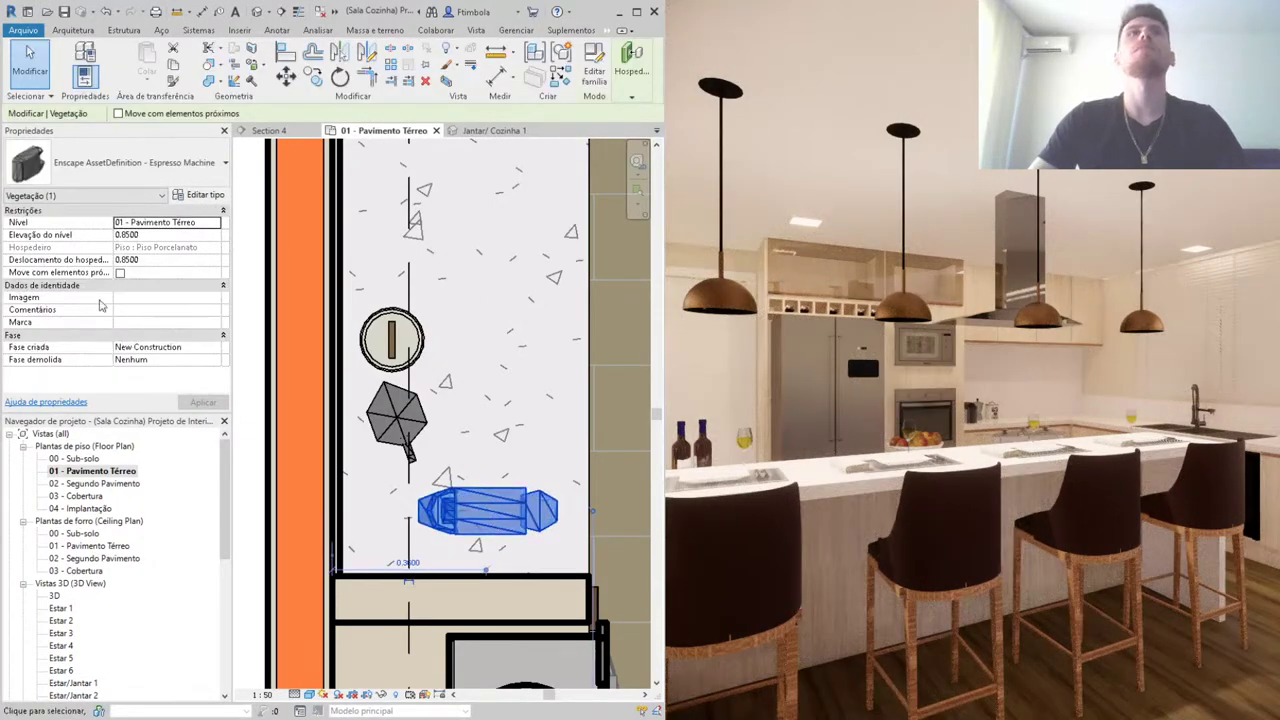
click(179, 193)
click(277, 143)
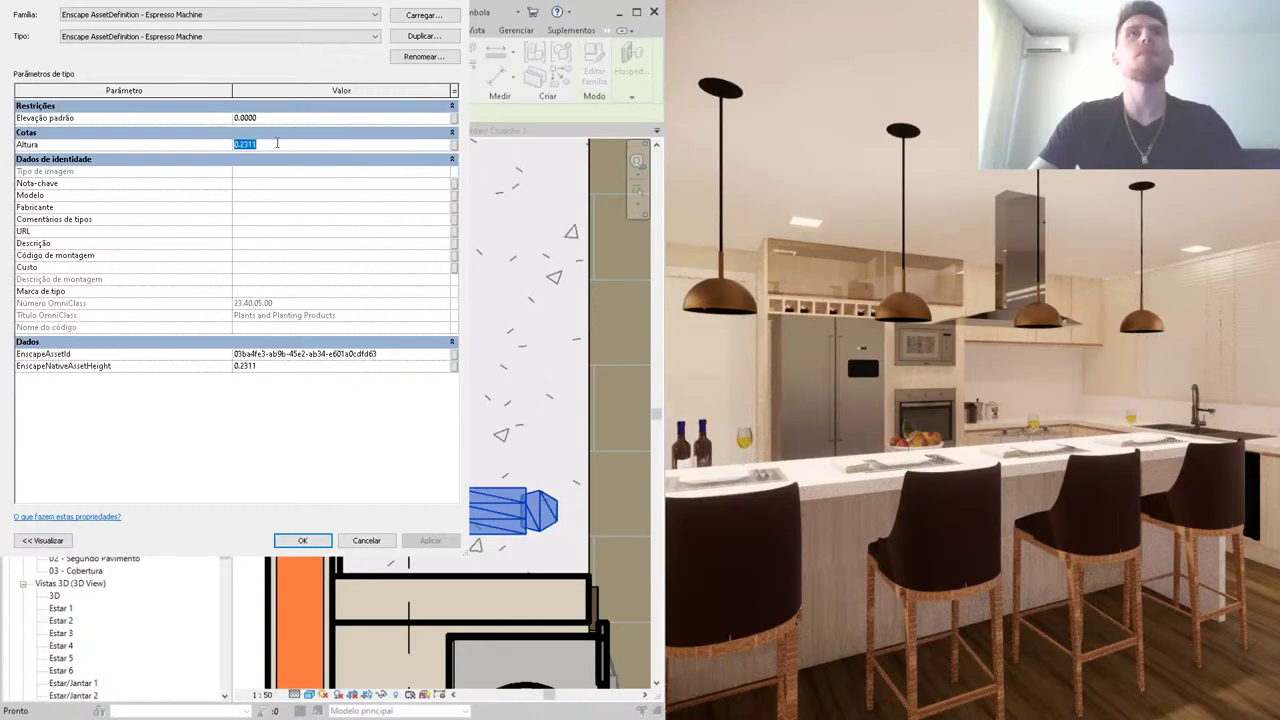
key(BackSpace)
click(302, 540)
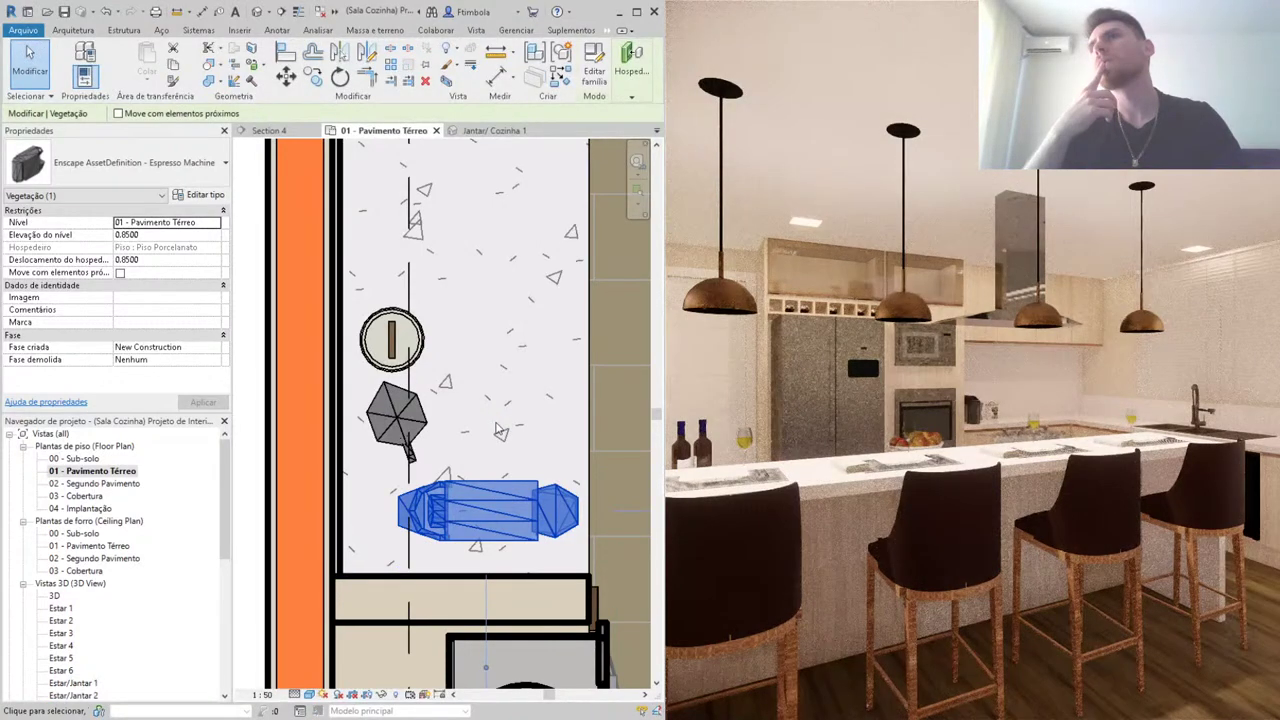
key(Escape)
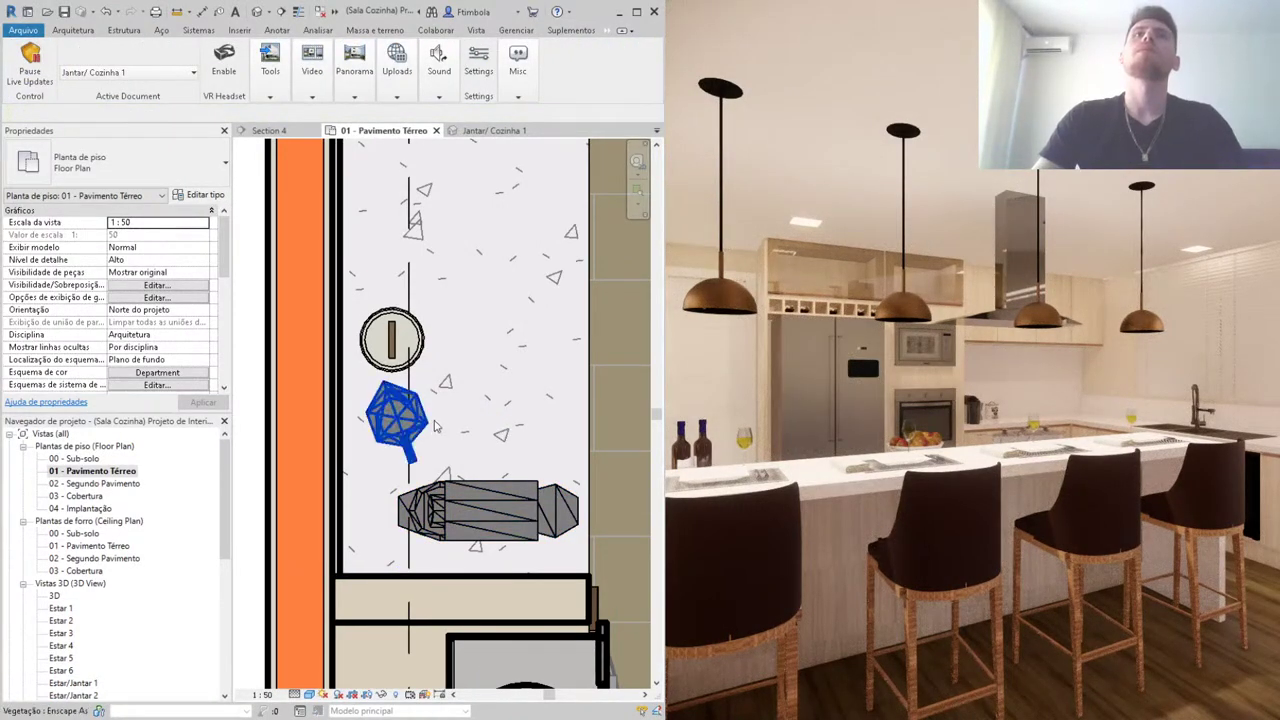
Step: Move the plant and the round counter item together further up the counter
click(426, 422)
ctrl+click(405, 340)
drag(426, 378, 428, 342)
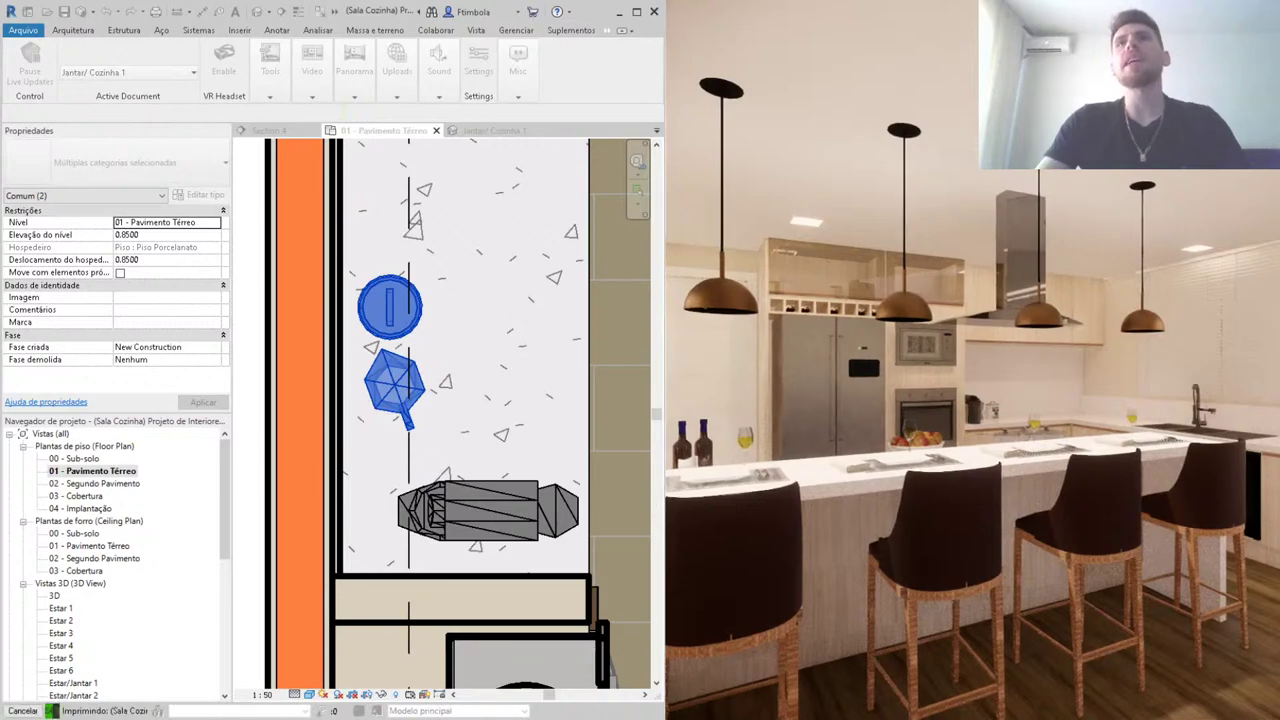
scroll(950, 460, up, 2)
scroll(950, 463, up, 1)
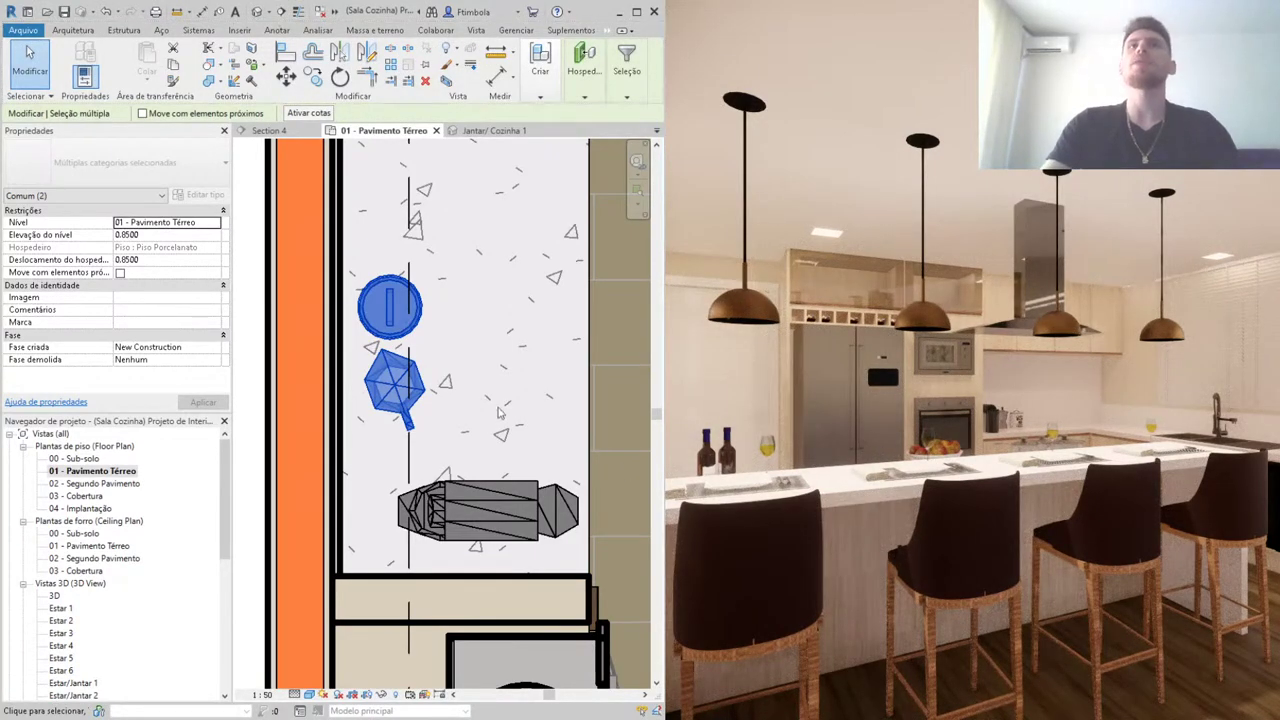
click(500, 413)
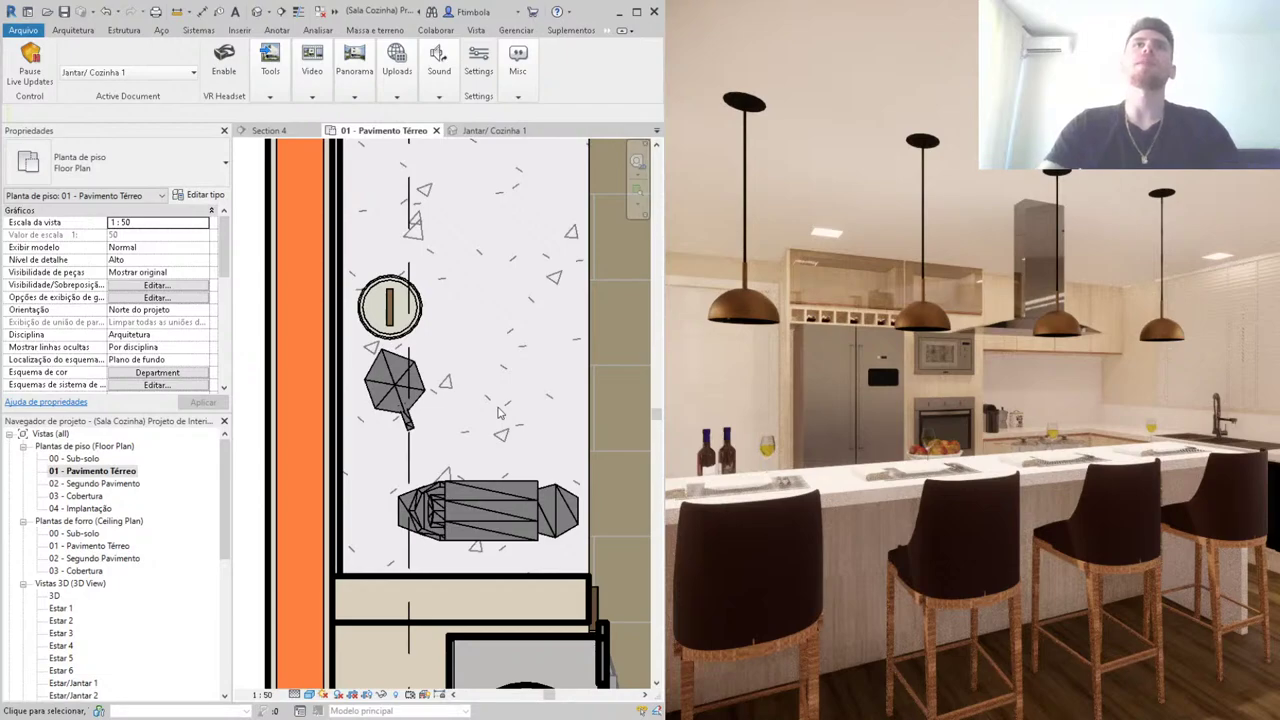
Step: Pan to the counter's upper end, turn the render view, and show Enscape's minimap and help
scroll(500, 413, down, 2)
mouse_move(488, 367)
middle_down()
mouse_move(496, 424)
mouse_move(488, 413)
middle_up()
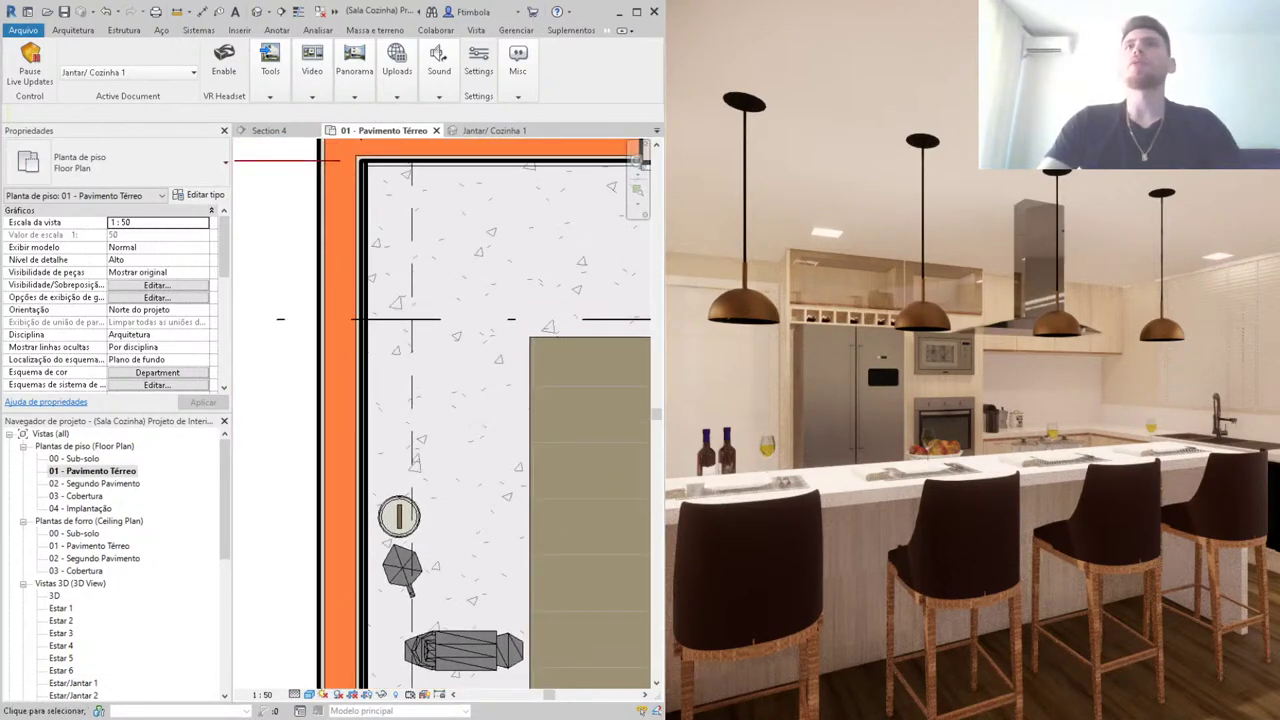
mouse_move(815, 344)
mouse_down()
mouse_move(847, 346)
mouse_move(953, 549)
mouse_up()
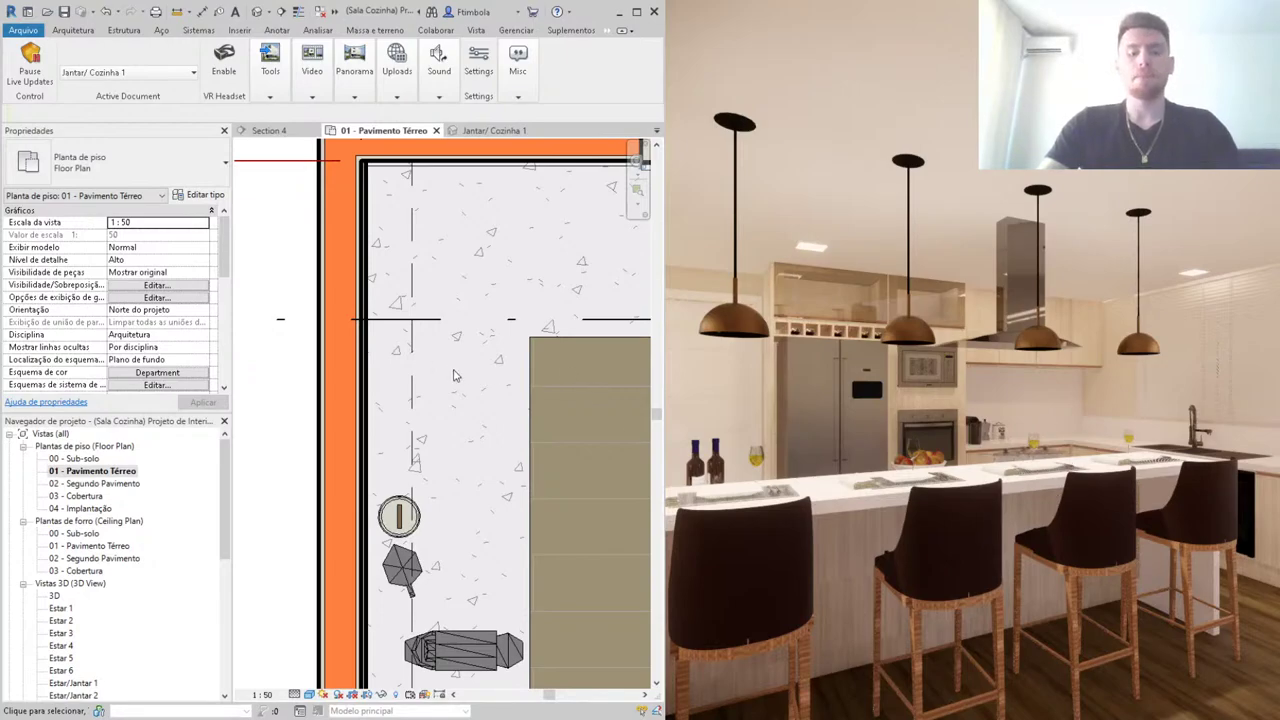
key(m)
key(h)
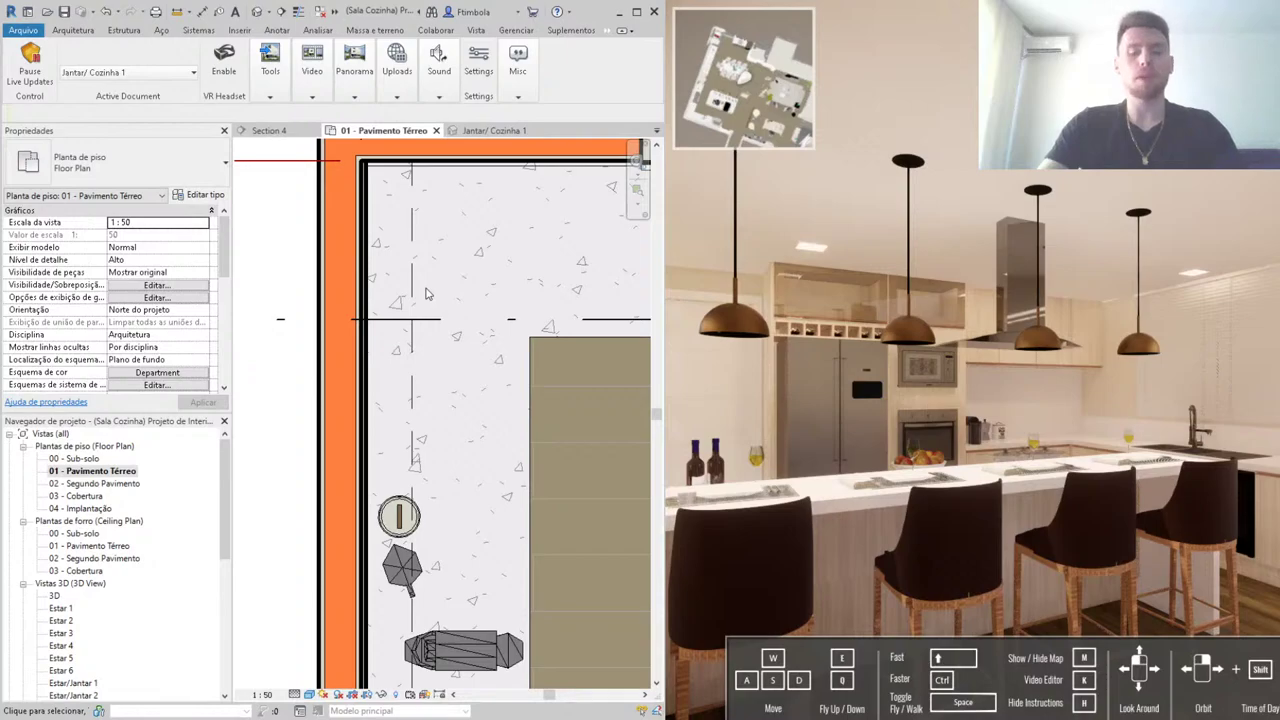
Step: With Place Component (CM), load Decoração Cozinha 2.rfa from the 50 Blocos de Revit 6 folder
key(c)
key(m)
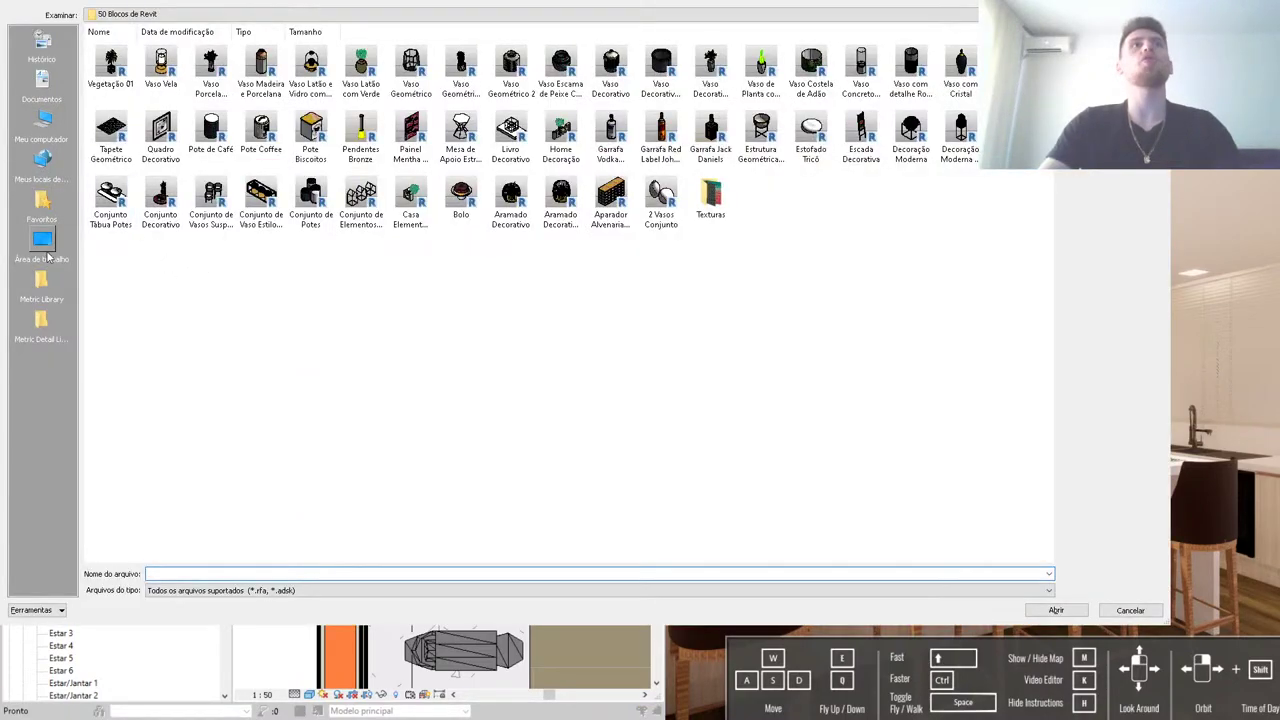
click(44, 250)
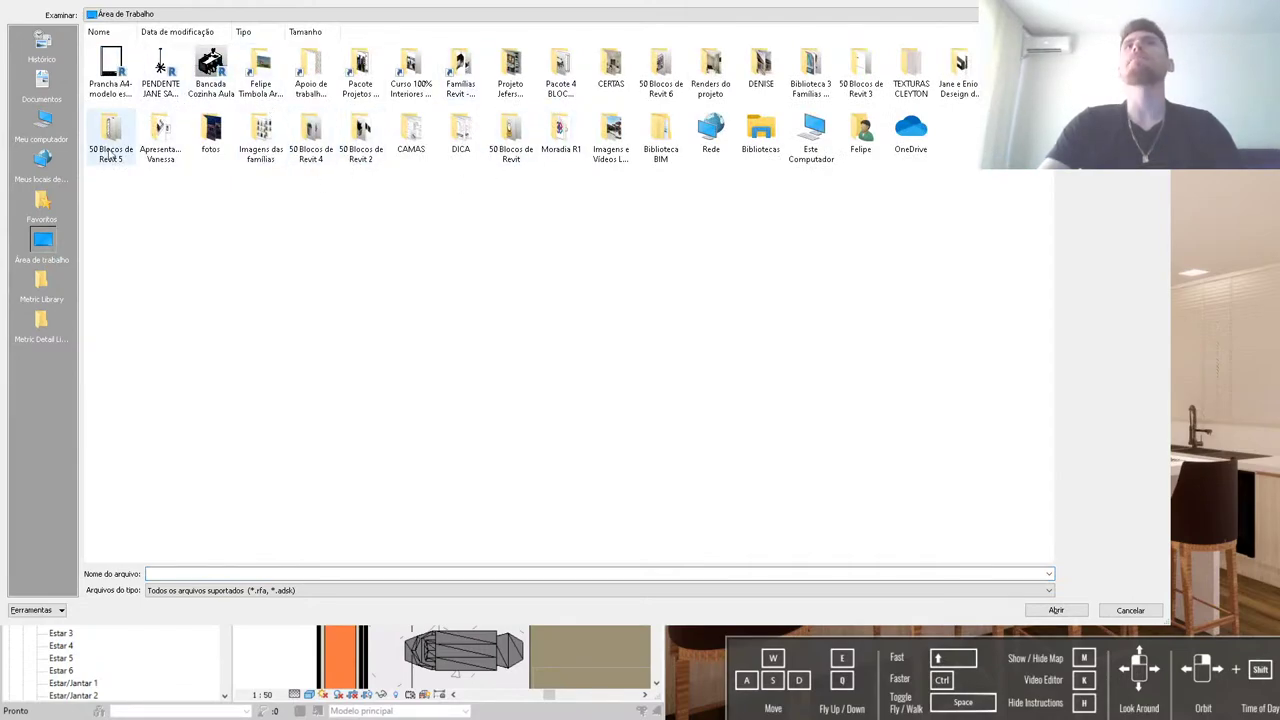
double_click(655, 80)
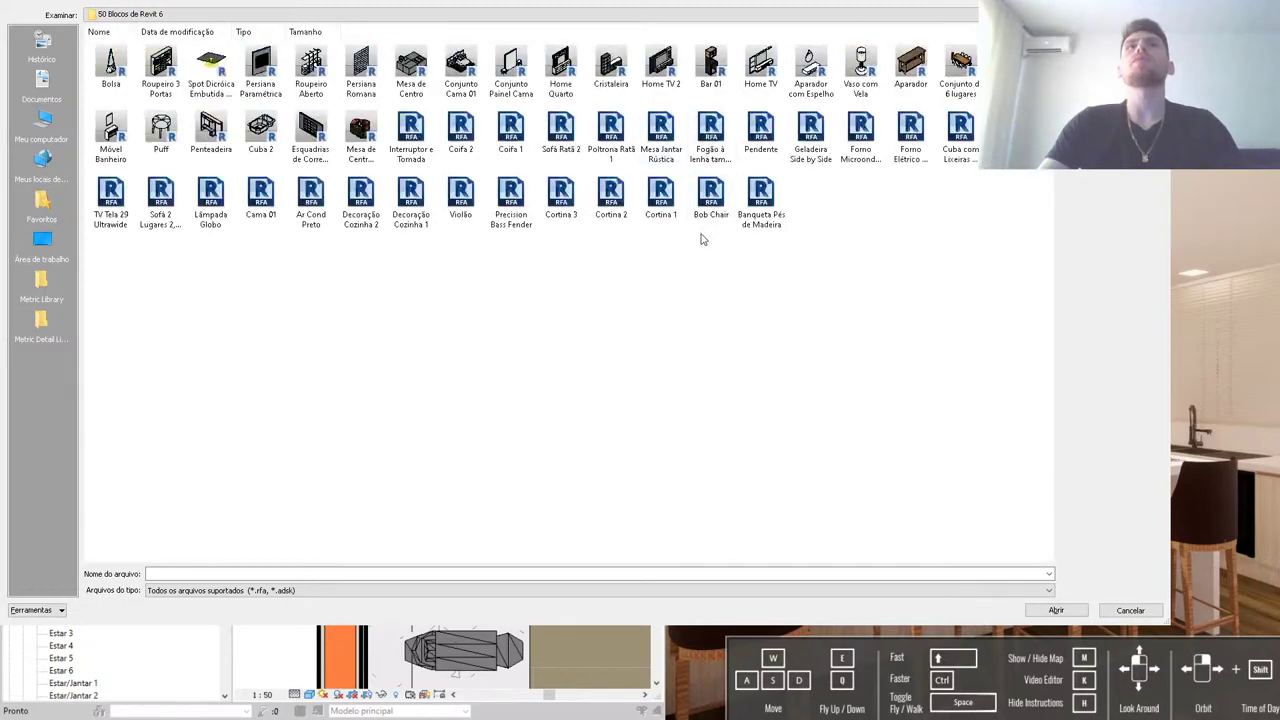
click(361, 198)
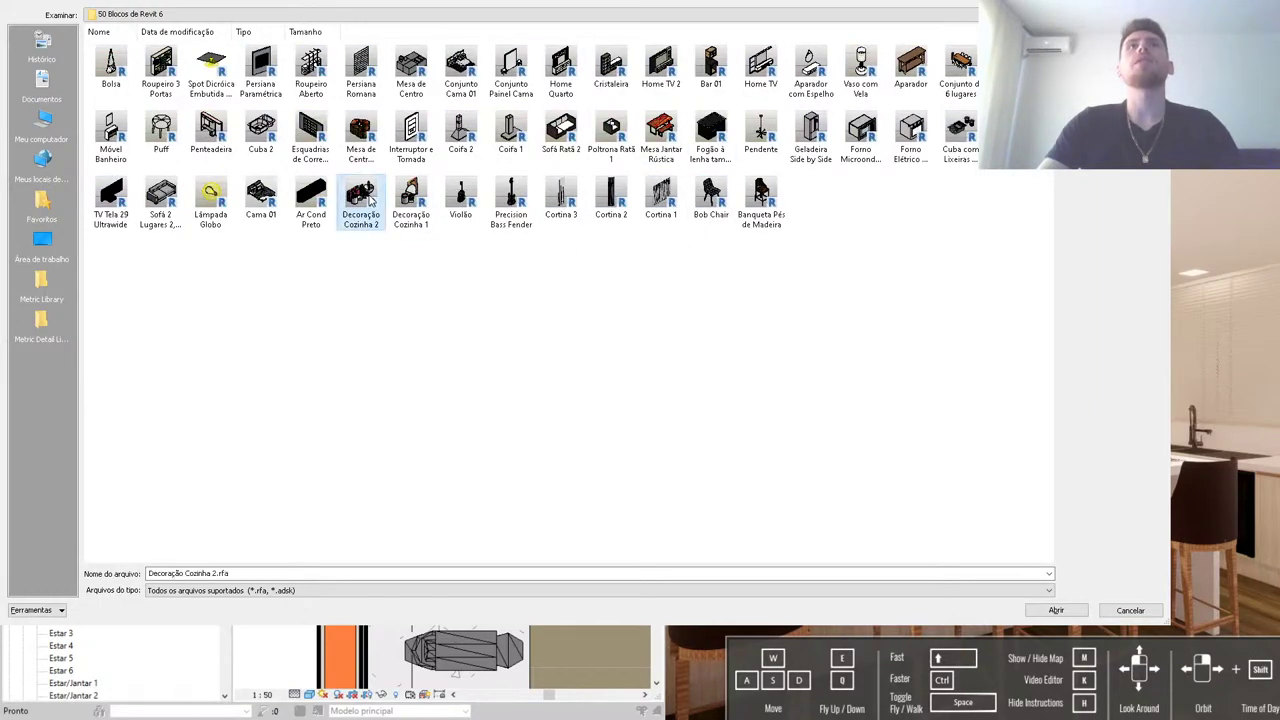
ctrl+scroll(546, 273, up, 3)
scroll(477, 394, down, 10)
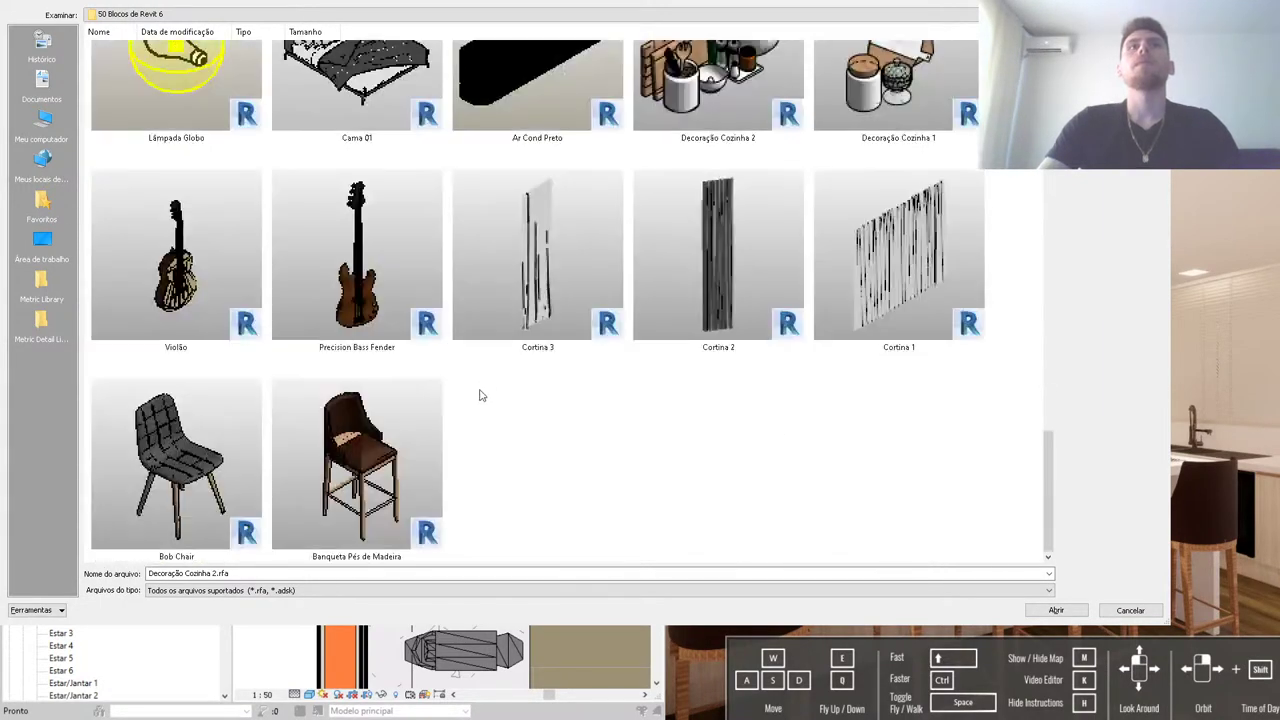
ctrl+scroll(380, 294, down, 1)
scroll(387, 316, up, 1)
scroll(387, 316, down, 3)
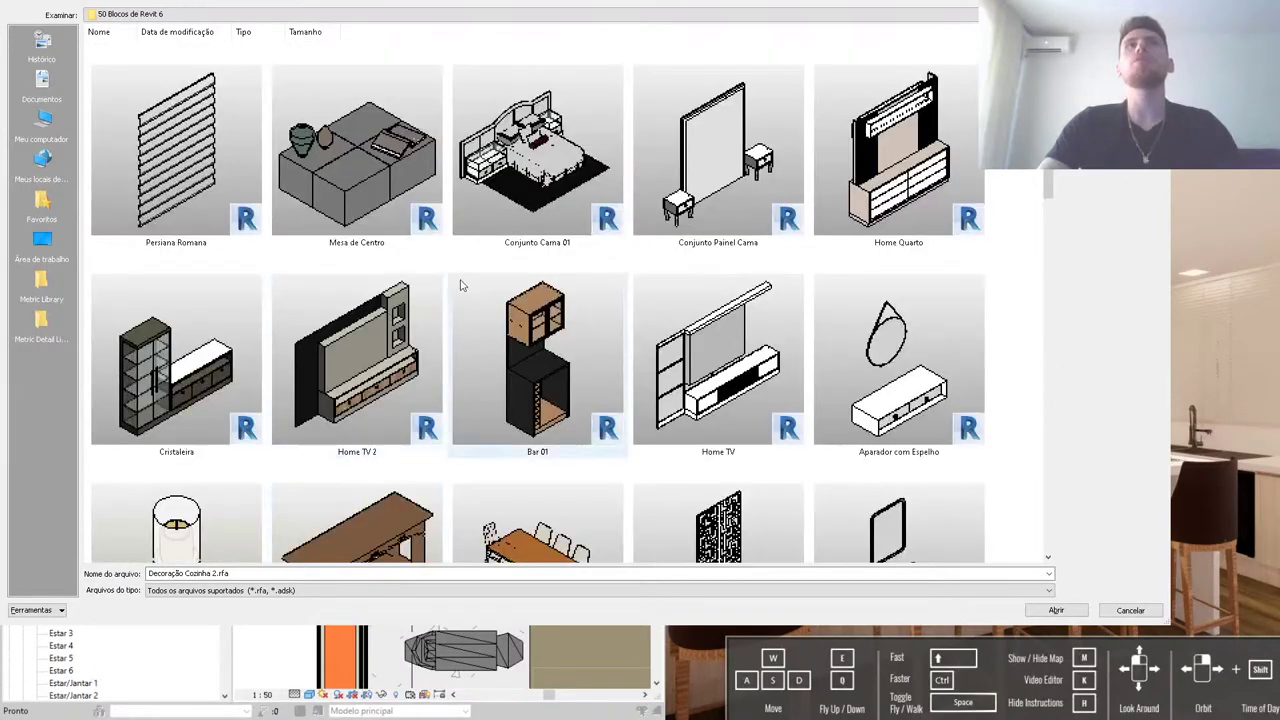
scroll(537, 350, down, 3)
double_click(735, 334)
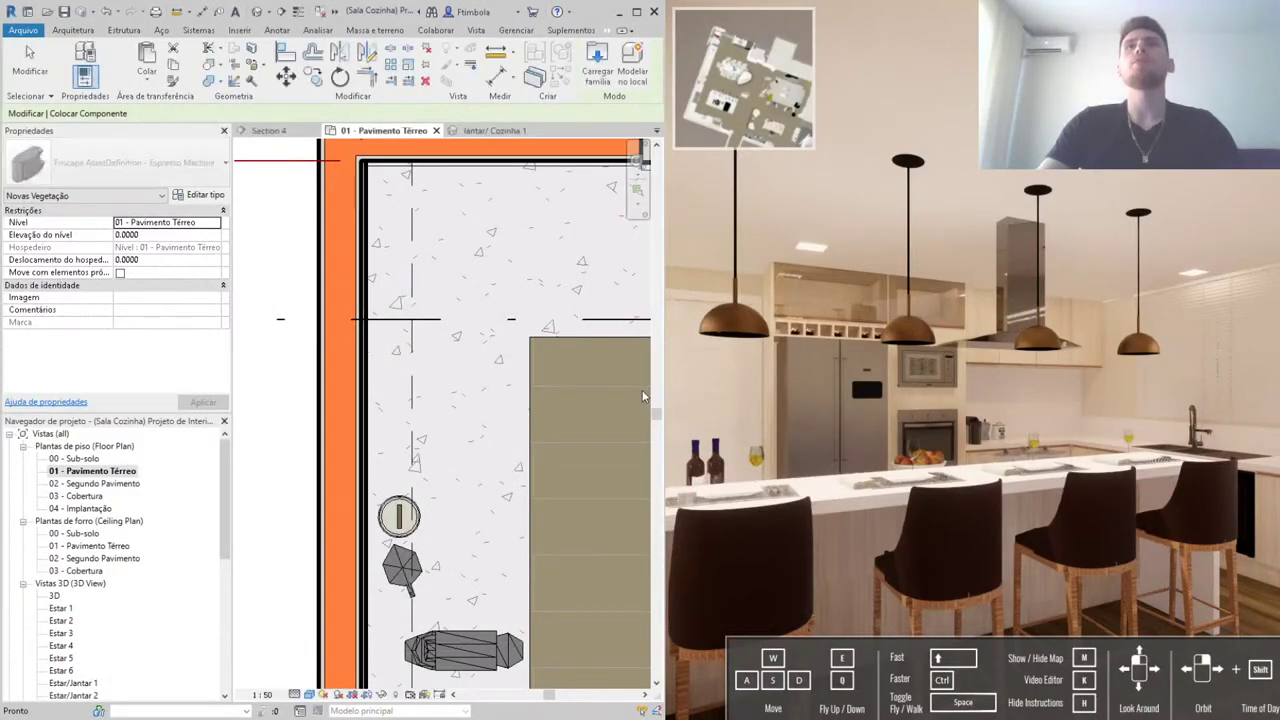
Step: Rotate the Decoração Cozinha 2 decoration 90 degrees and place it on the upper counter by the sink
key(space)
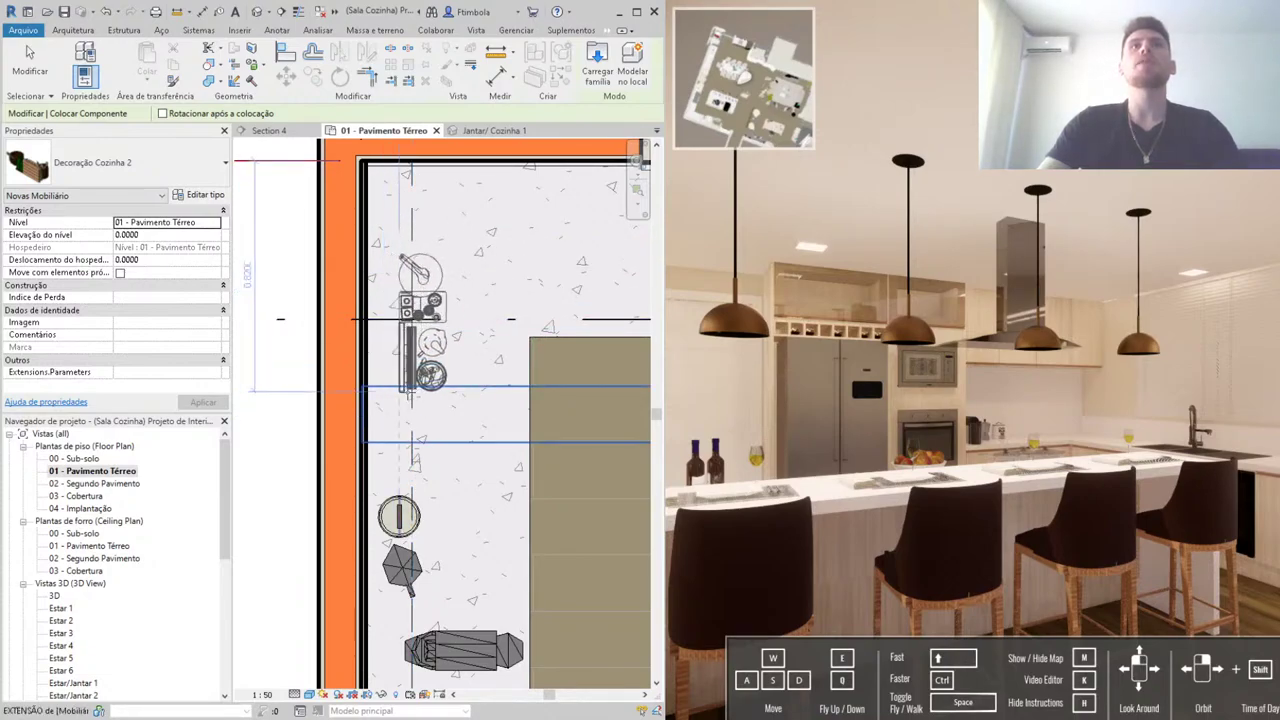
scroll(395, 400, down, 2)
key(Escape)
middle_drag(530, 322, 470, 334)
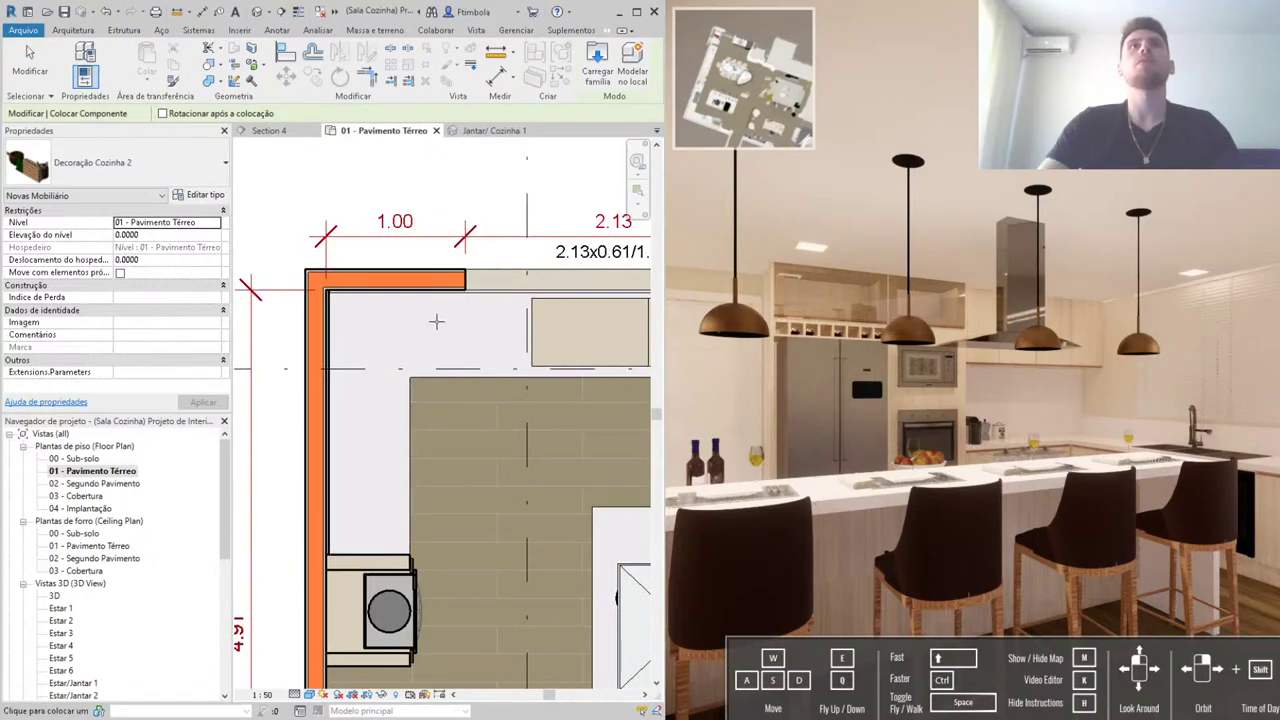
scroll(436, 321, up, 1)
key(Escape)
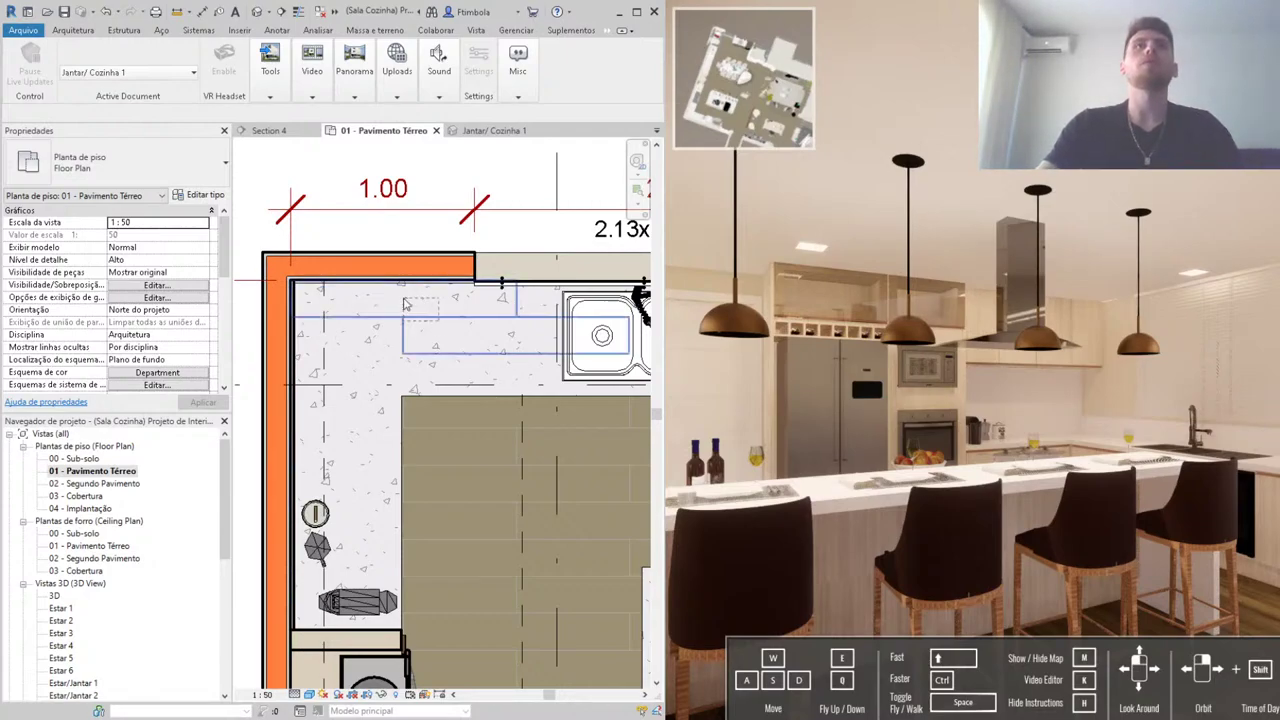
key(Escape)
scroll(411, 318, up, 1)
key(c)
key(m)
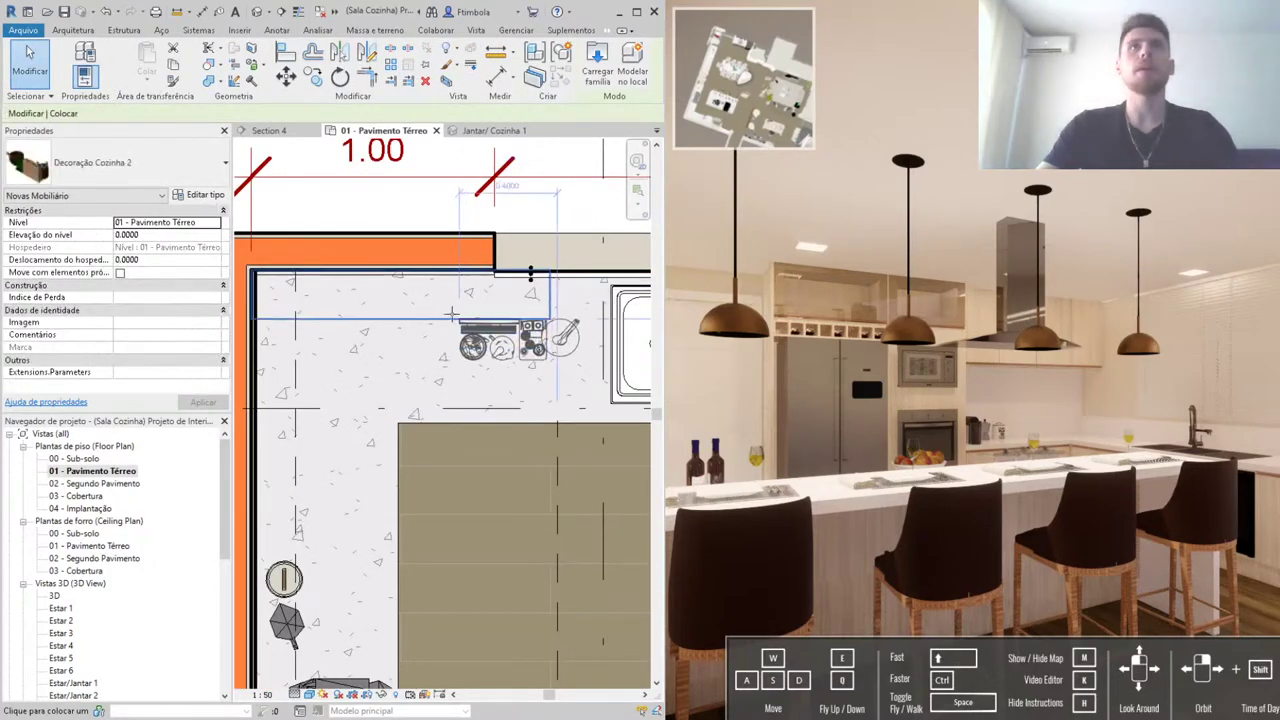
key(Escape)
key(Escape)
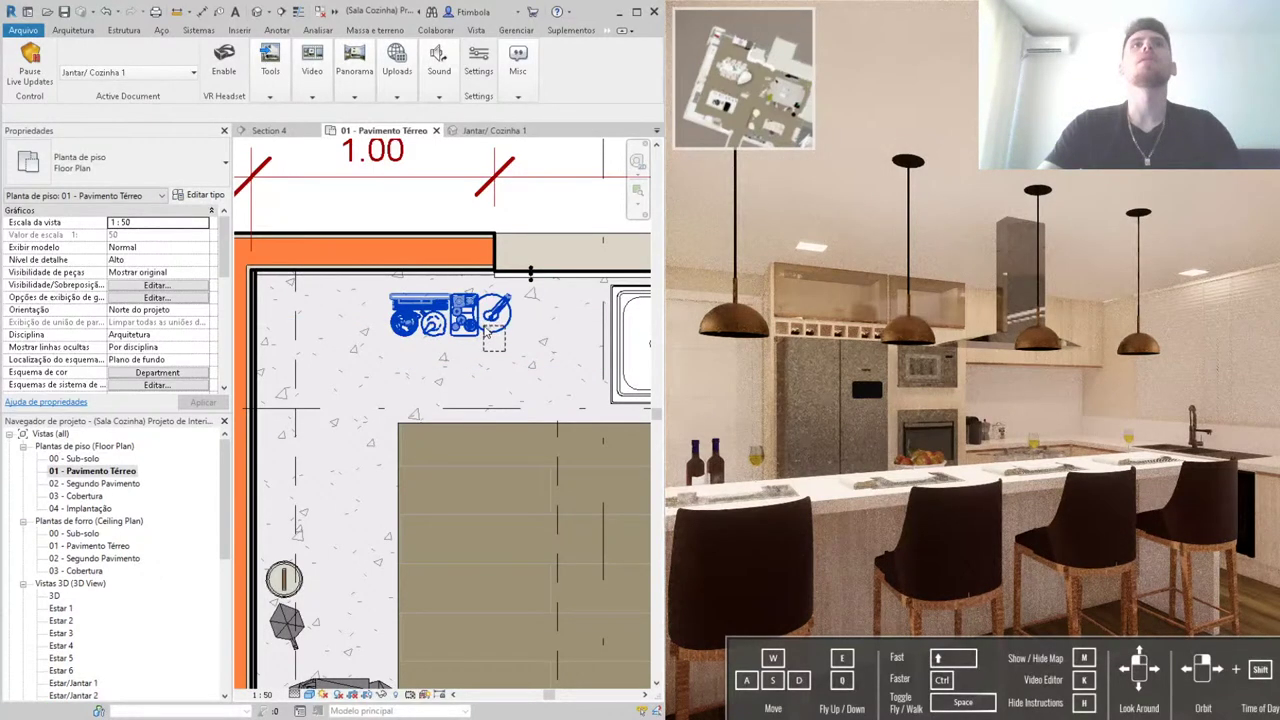
Step: Set the Decoração Cozinha 2 decoration's level elevation to 0.85
click(490, 333)
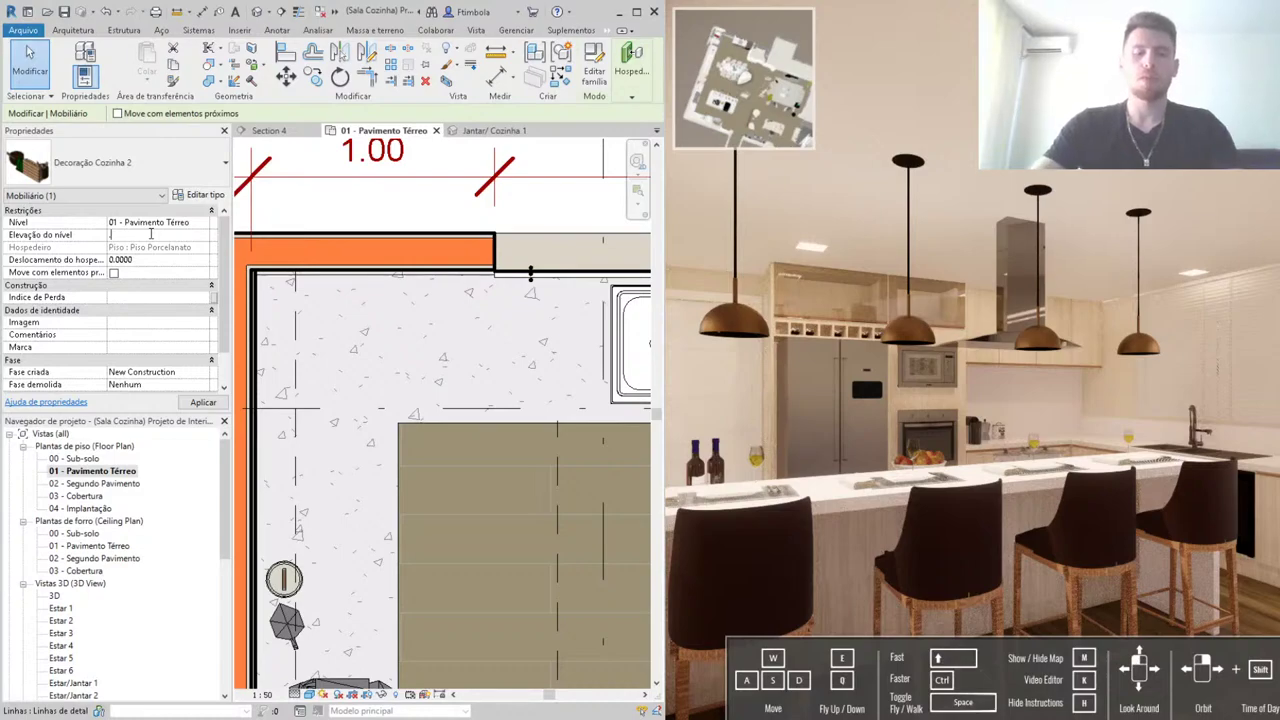
text(0.85)
key(Return)
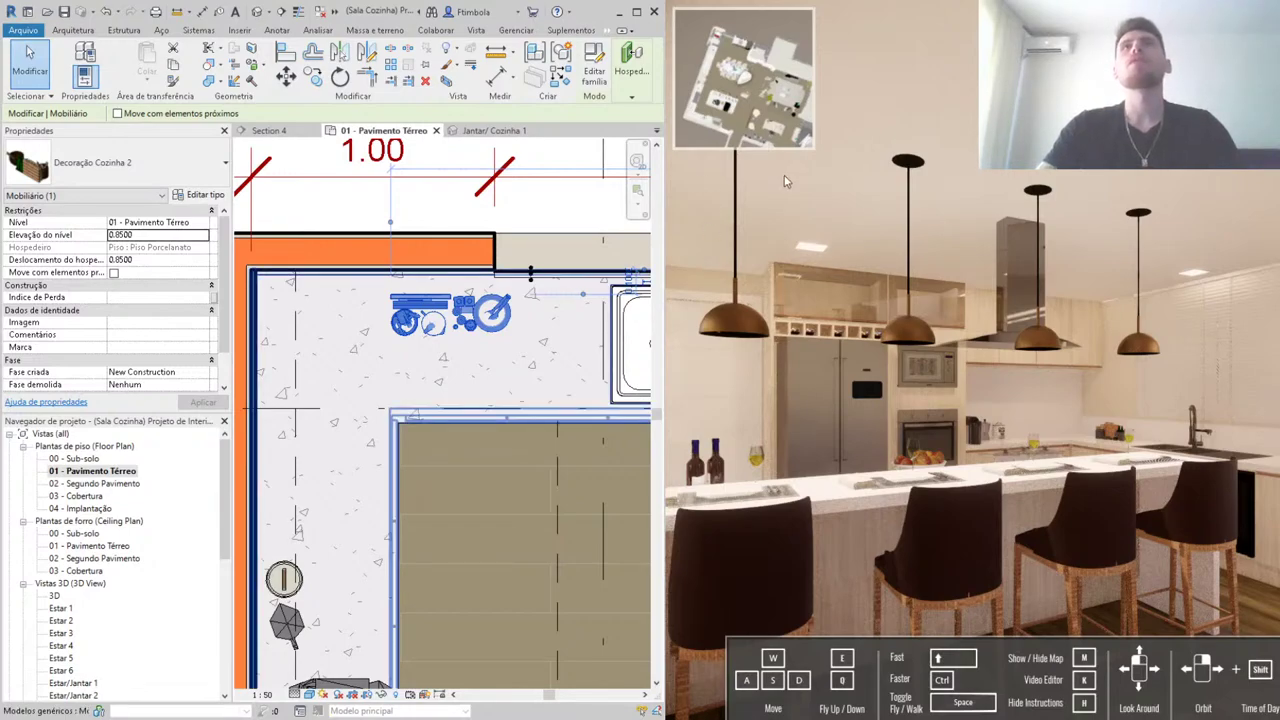
Step: Hide Enscape's navigation help and minimap, then open Decoração Cozinha 2 for family editing
key(h)
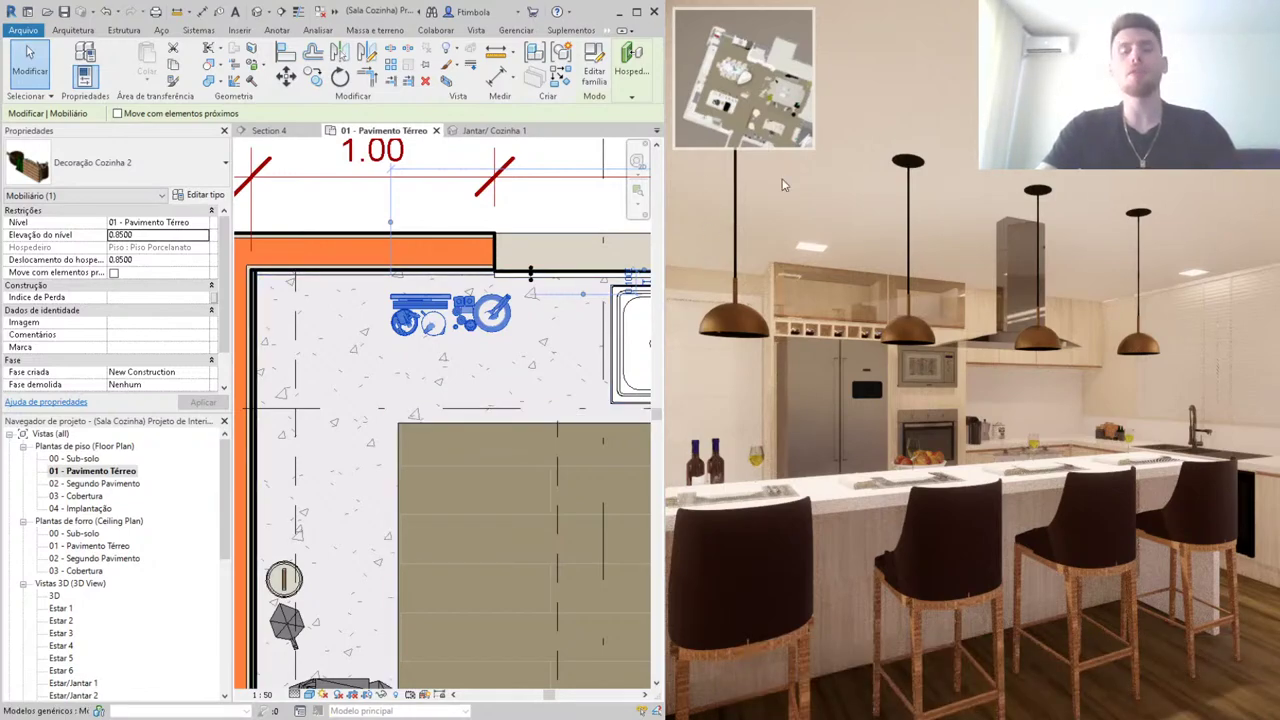
key(m)
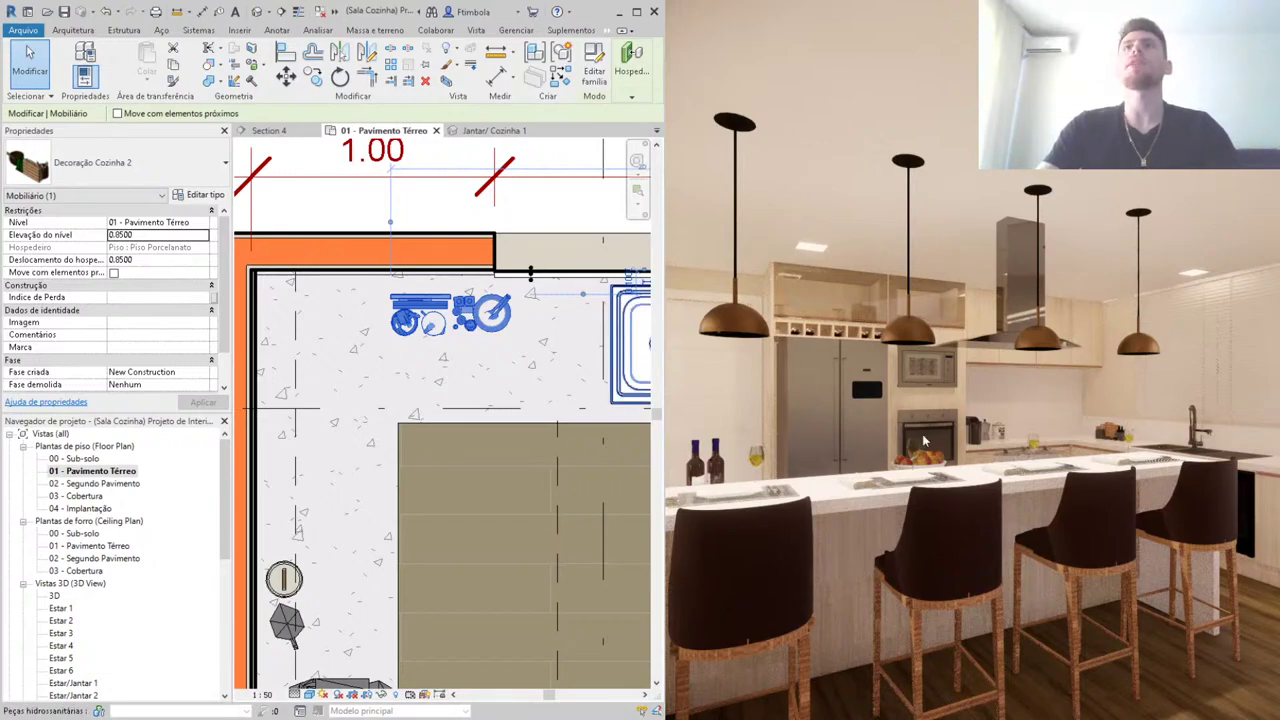
click(595, 72)
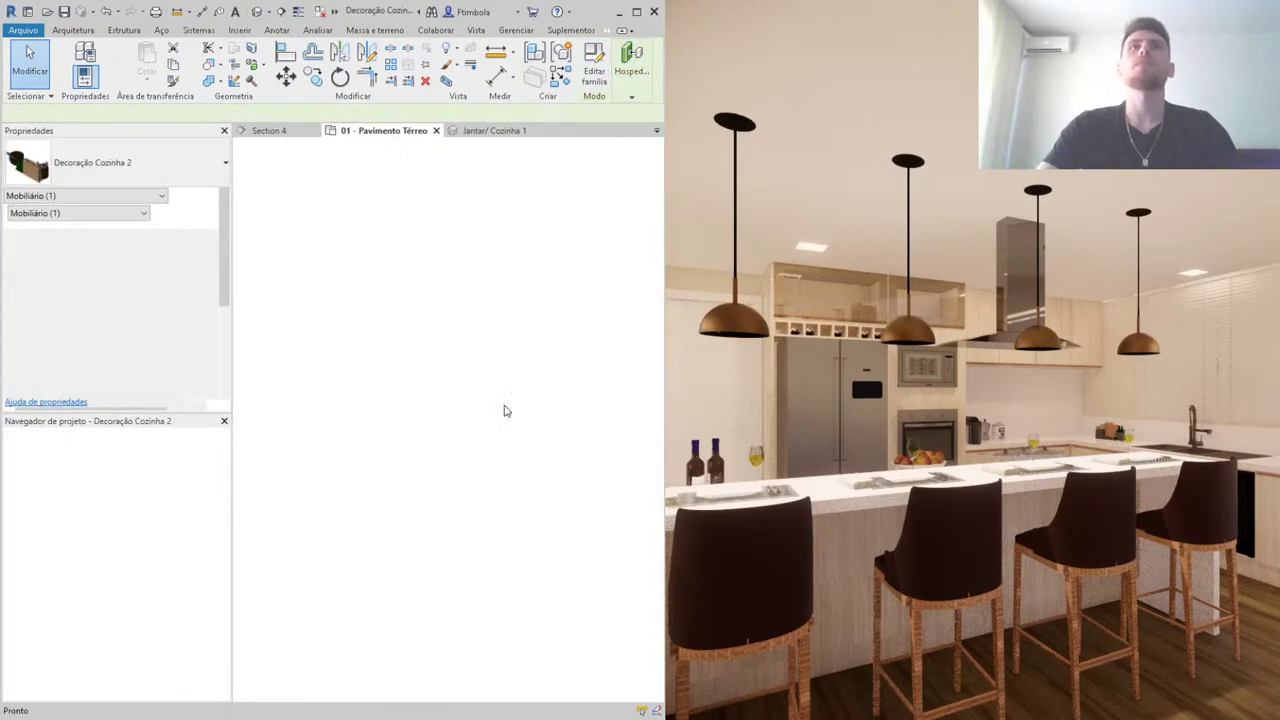
Step: In the Nível de referência plan, scale up the imported decor drawing
click(480, 485)
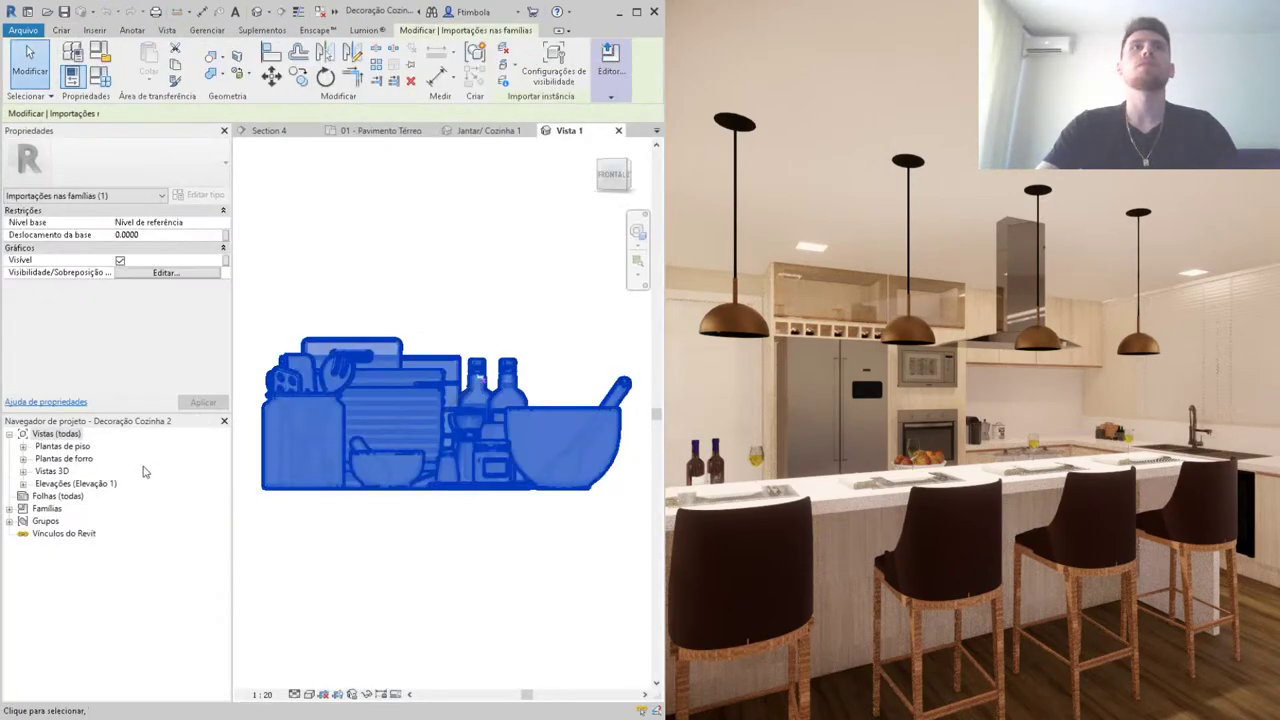
double_click(63, 446)
double_click(86, 458)
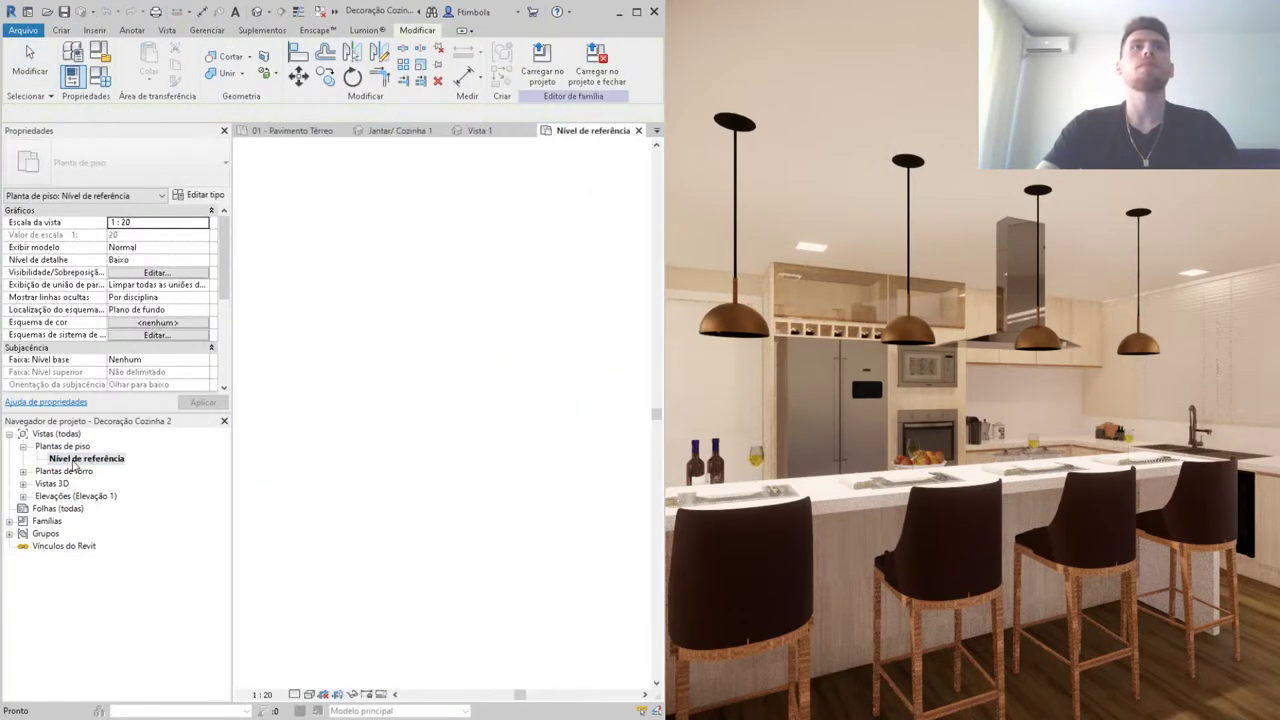
click(513, 360)
scroll(440, 431, up, 3)
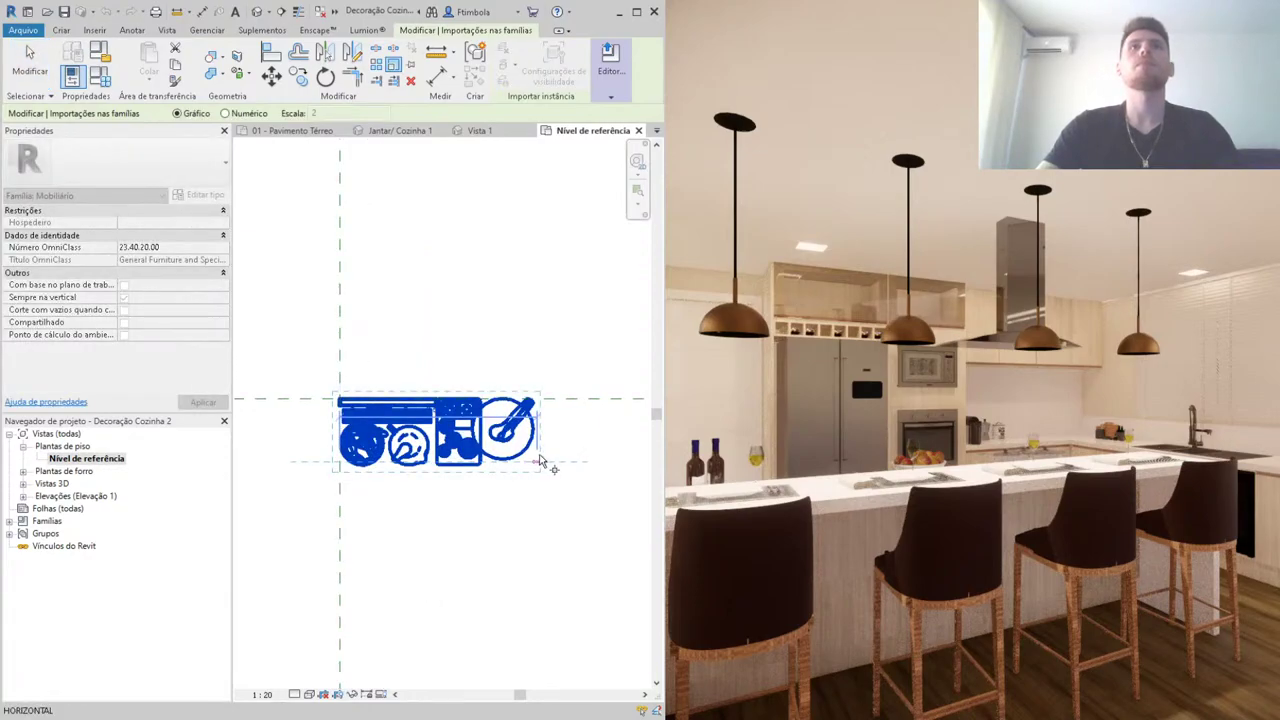
click(540, 460)
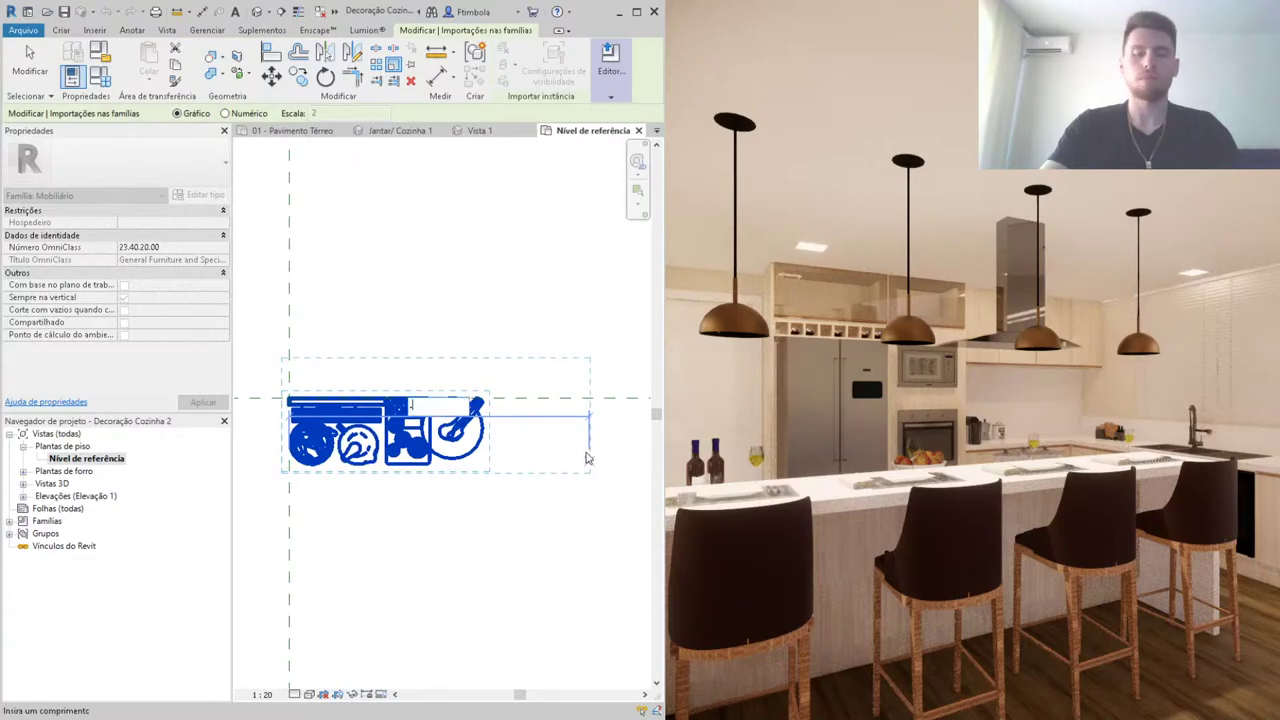
click(587, 458)
key(Escape)
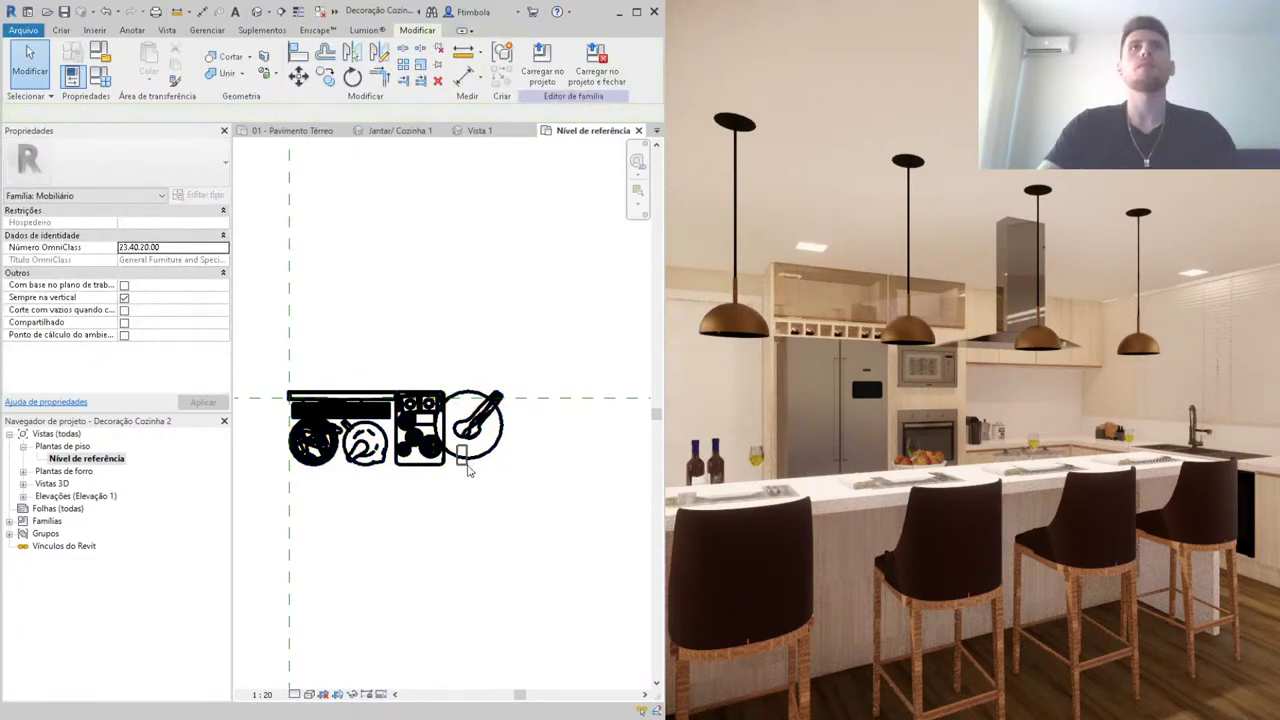
Step: Resize the decor drawing again (RE), move it slightly lower, and load the family into the project
click(330, 450)
key(r)
key(e)
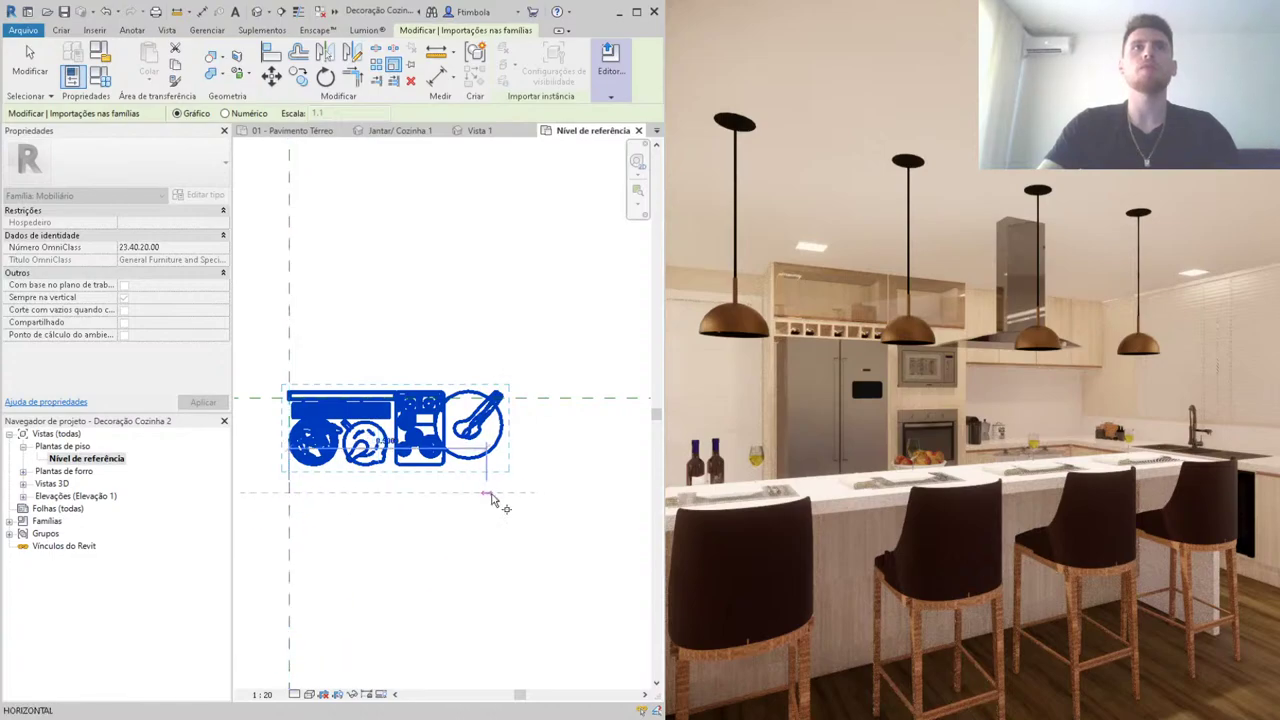
click(510, 435)
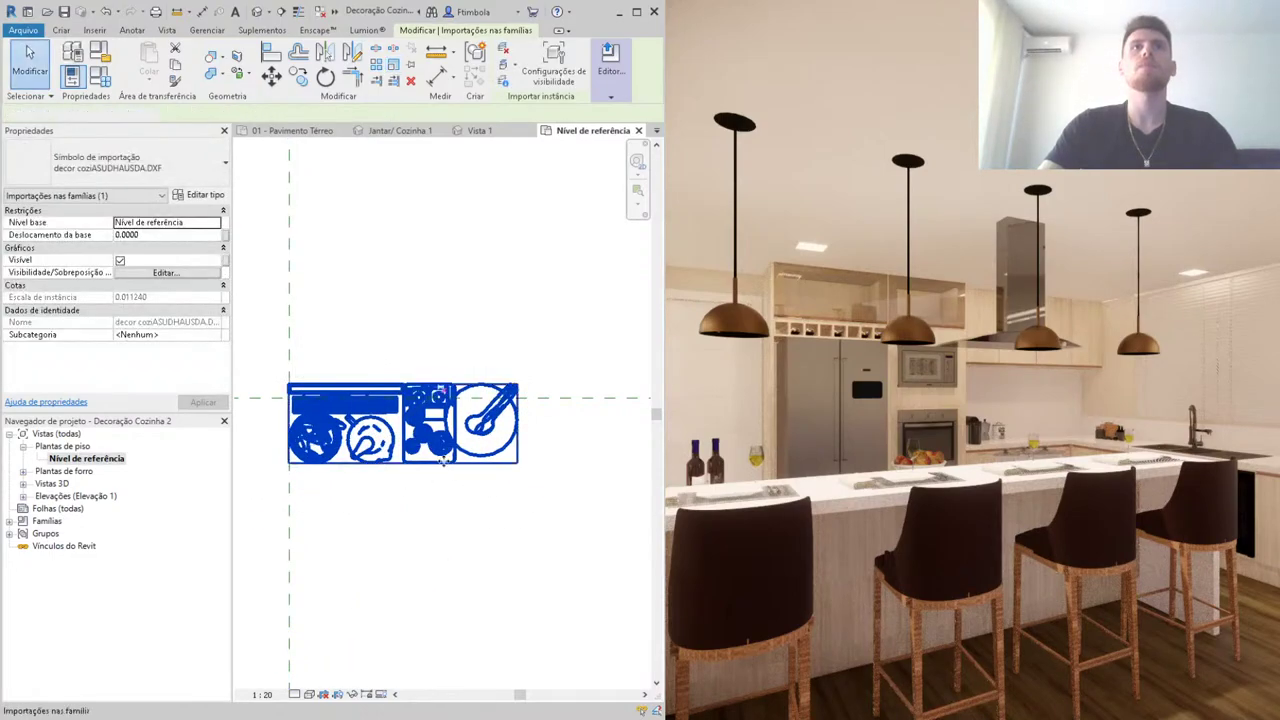
drag(440, 463, 440, 483)
key(Escape)
click(598, 62)
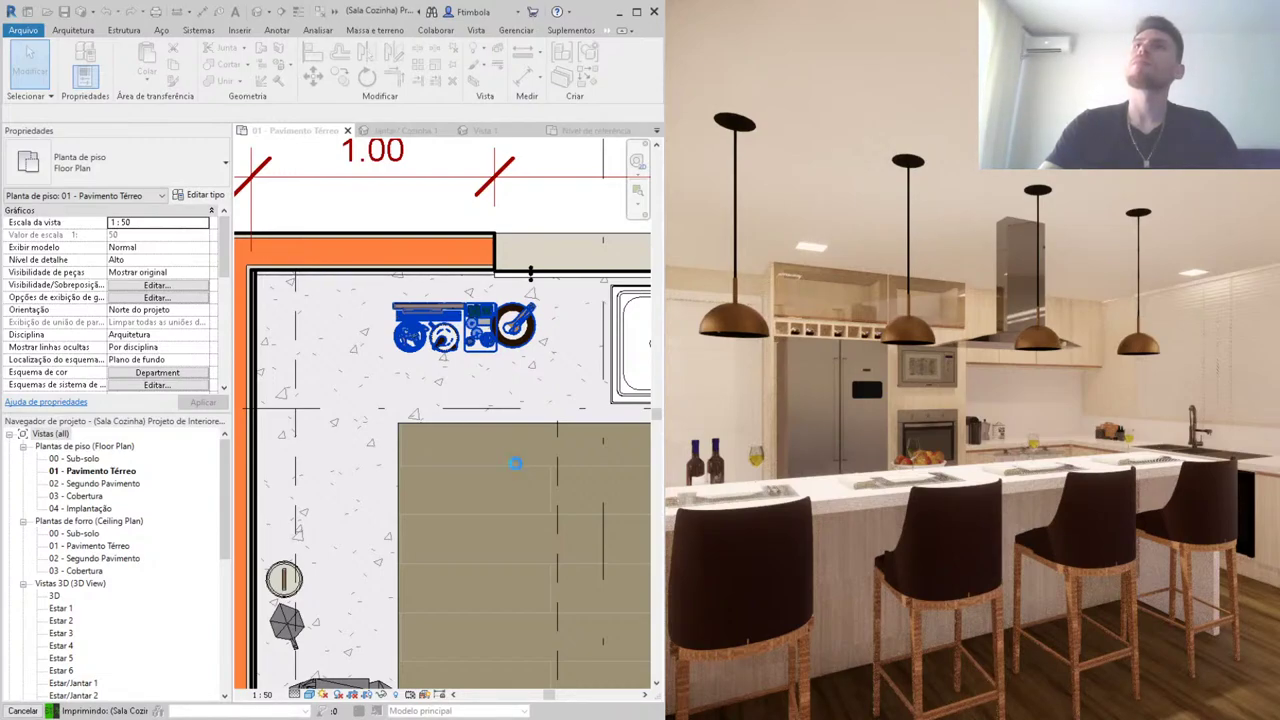
Step: Reopen the family, enlarge and reposition the decor drawing once more, and reload it into the project
double_click(510, 330)
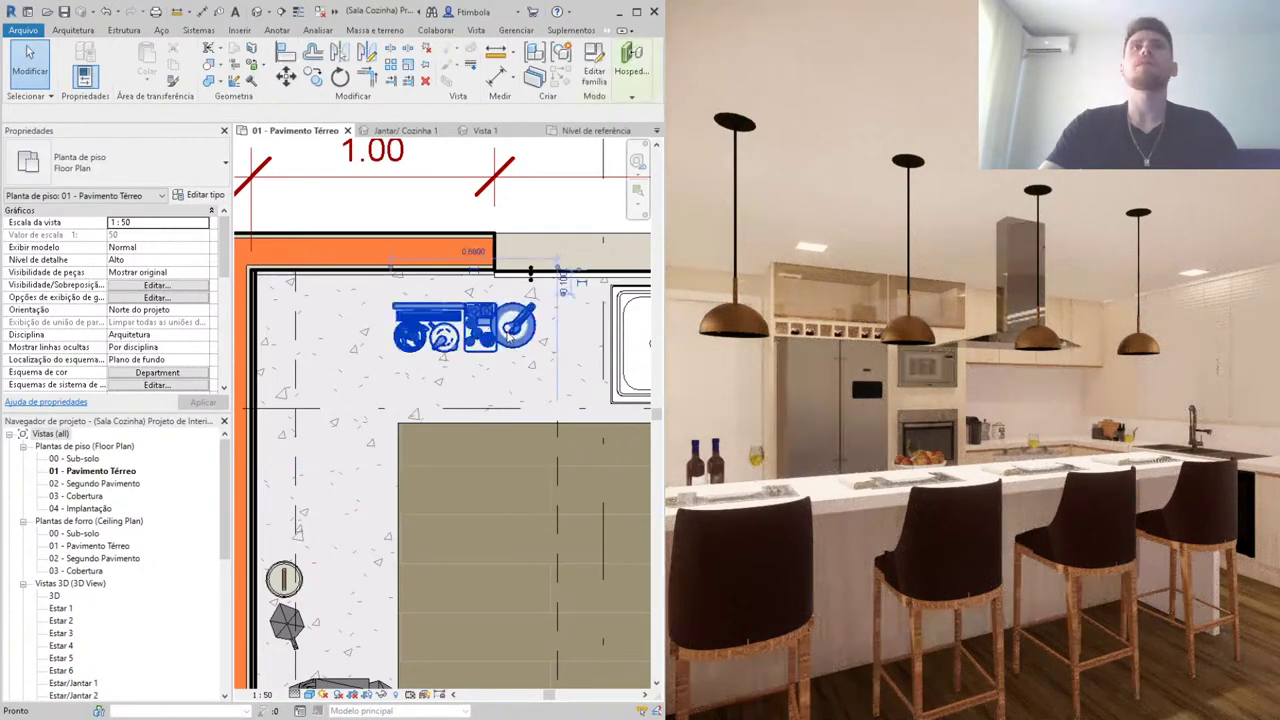
click(517, 450)
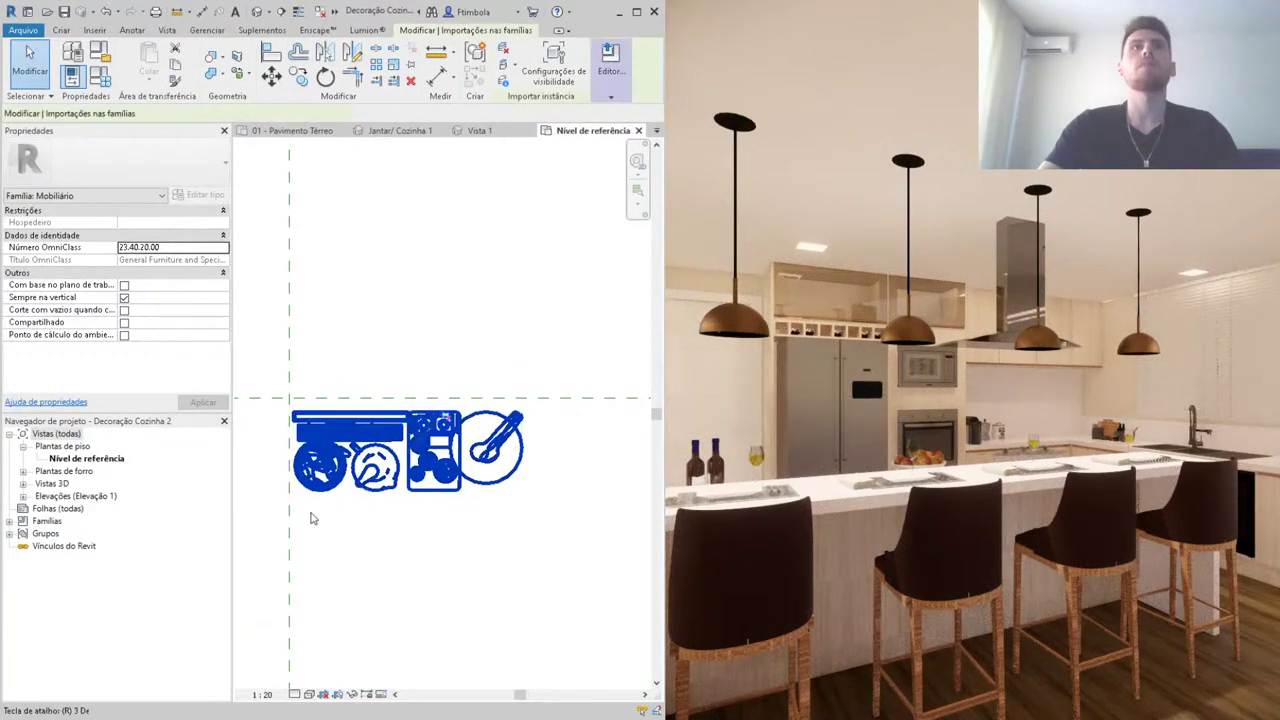
click(571, 537)
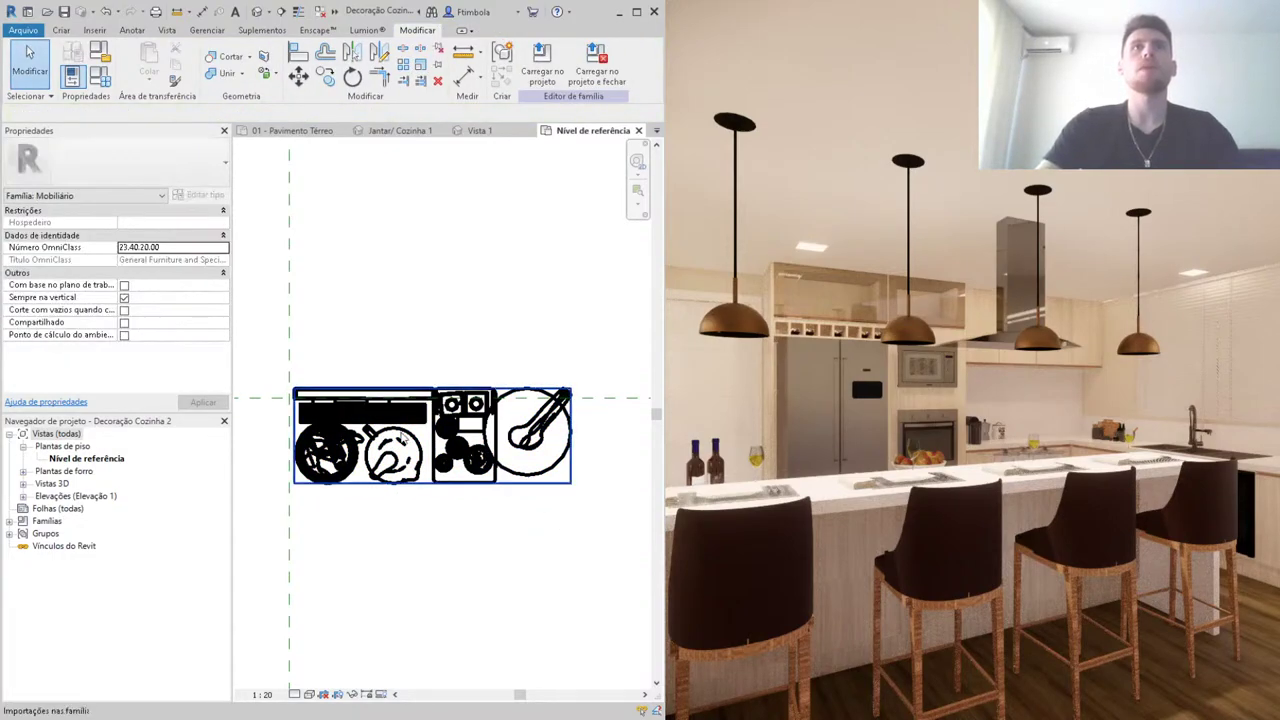
drag(410, 444, 456, 405)
key(Escape)
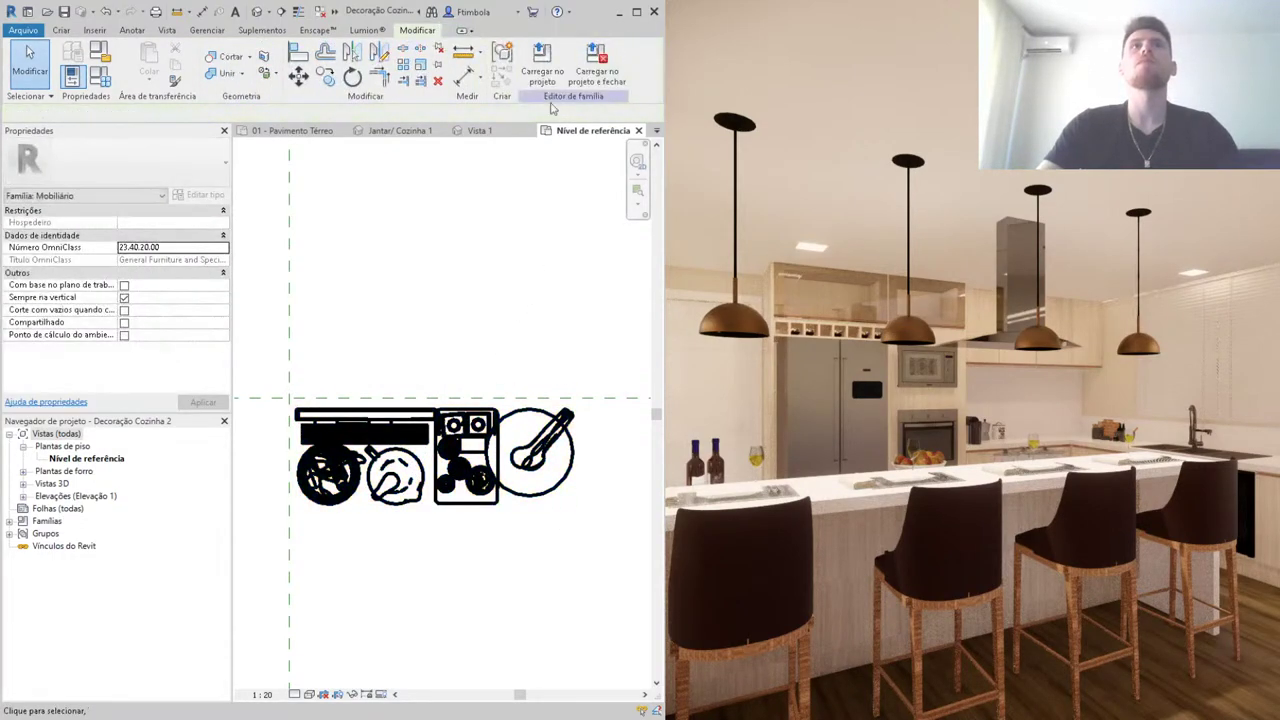
click(541, 60)
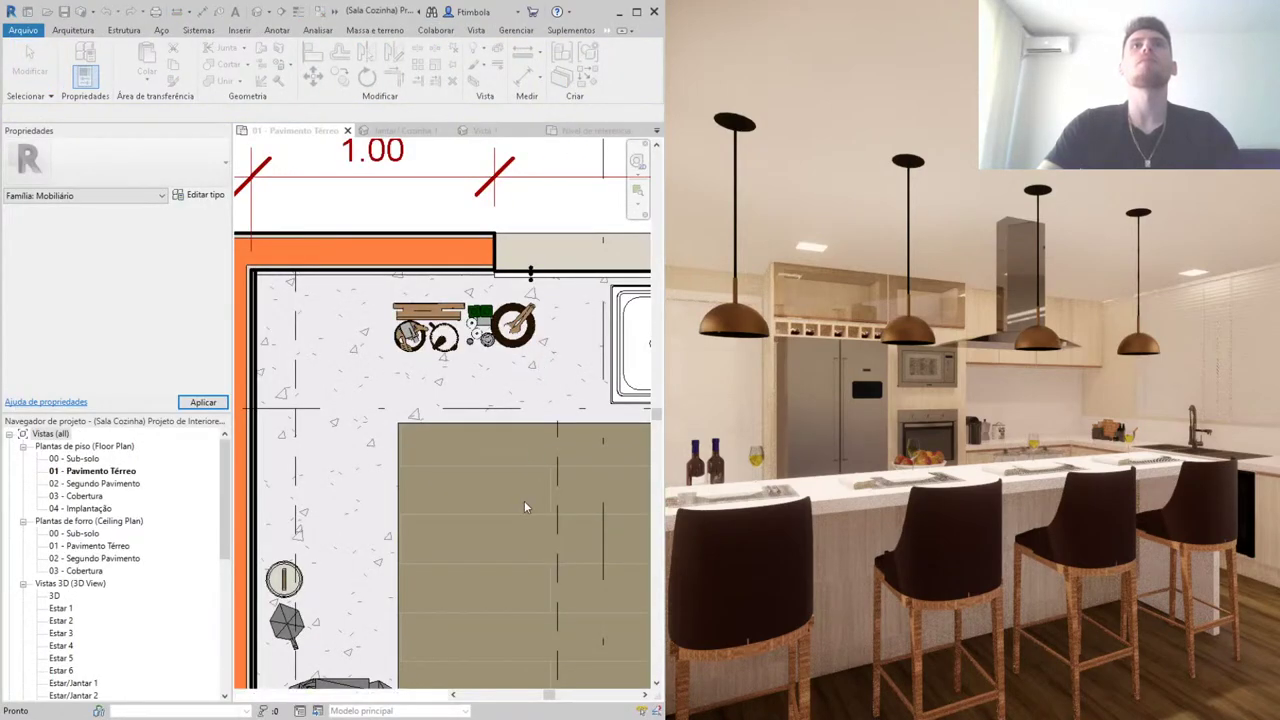
Step: Keep the updated decor and open the Section 11 view to check it on the countertop
key(Escape)
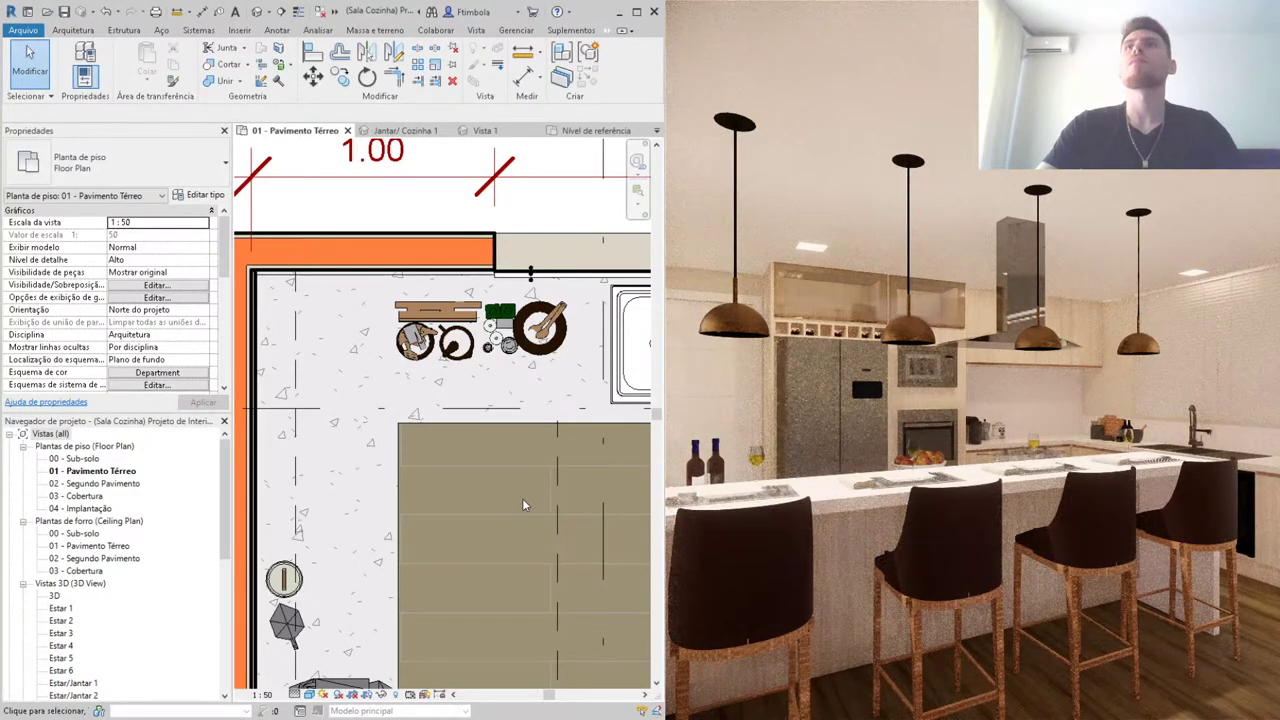
scroll(522, 504, down, 2)
scroll(522, 504, down, 2)
scroll(522, 504, down, 1)
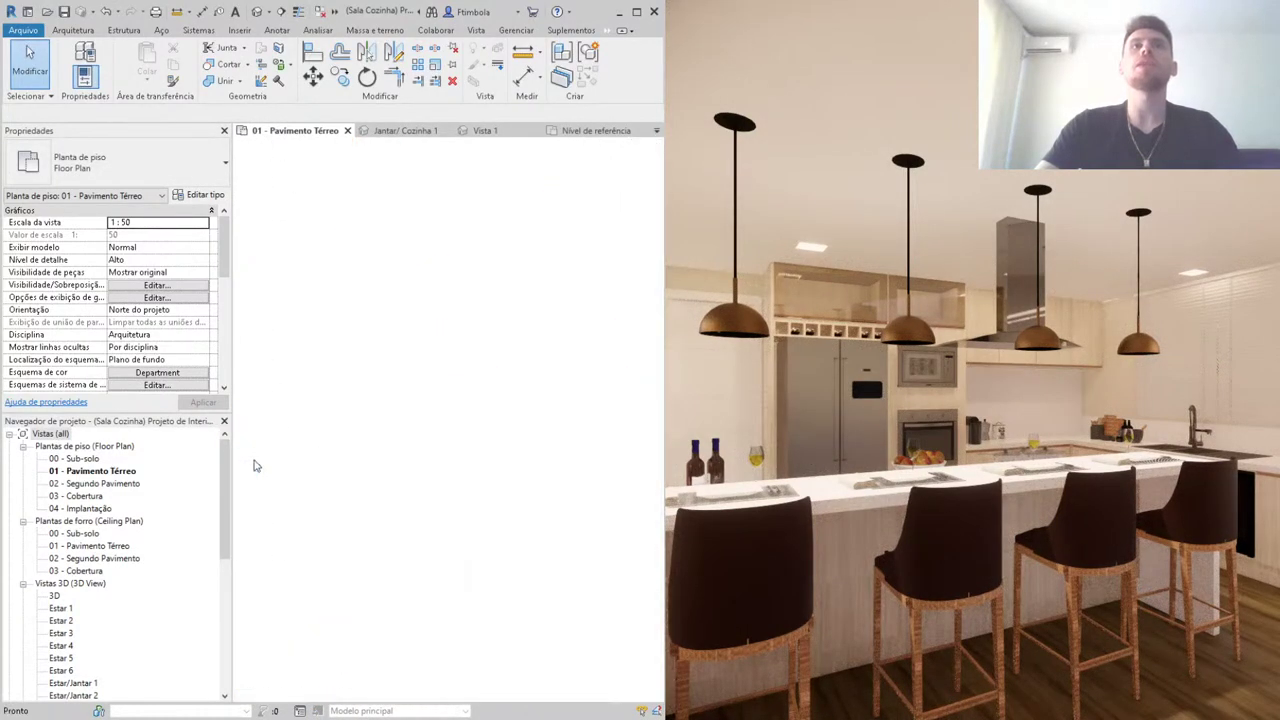
double_click(391, 551)
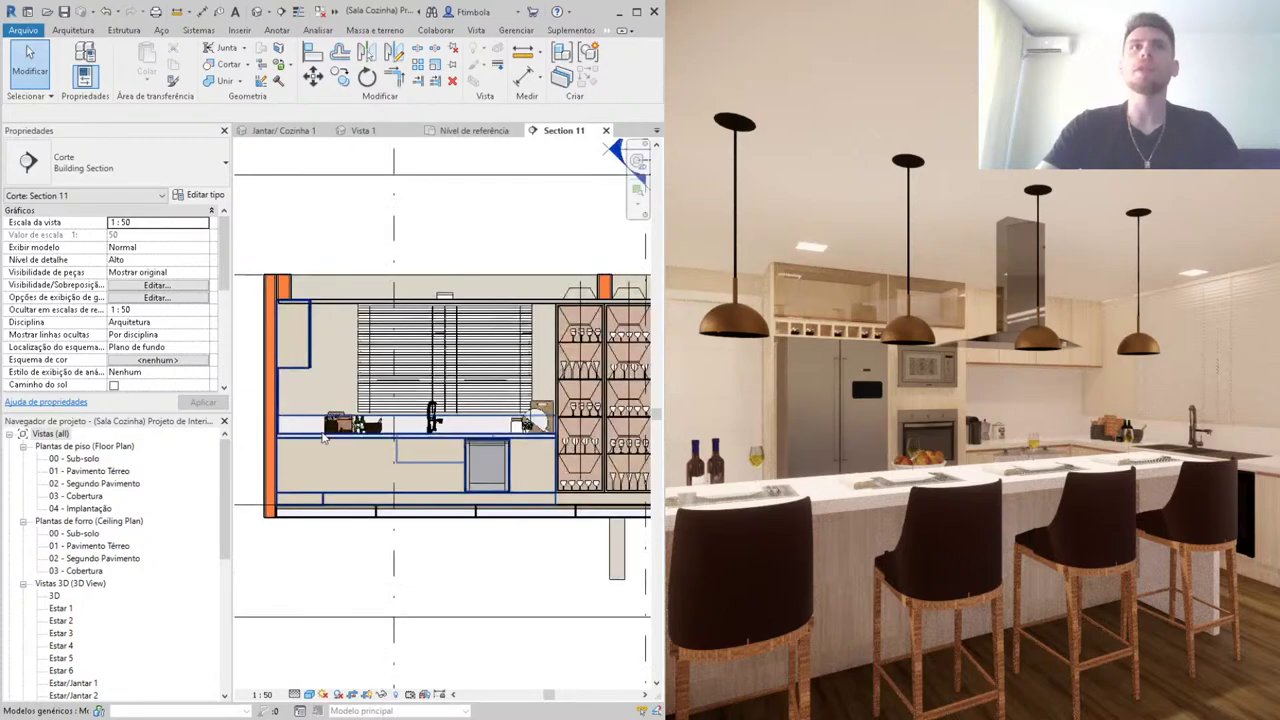
scroll(323, 437, up, 2)
scroll(323, 437, up, 2)
Step: Nudge the decor slightly right along the counter and reopen its family for editing
click(369, 410)
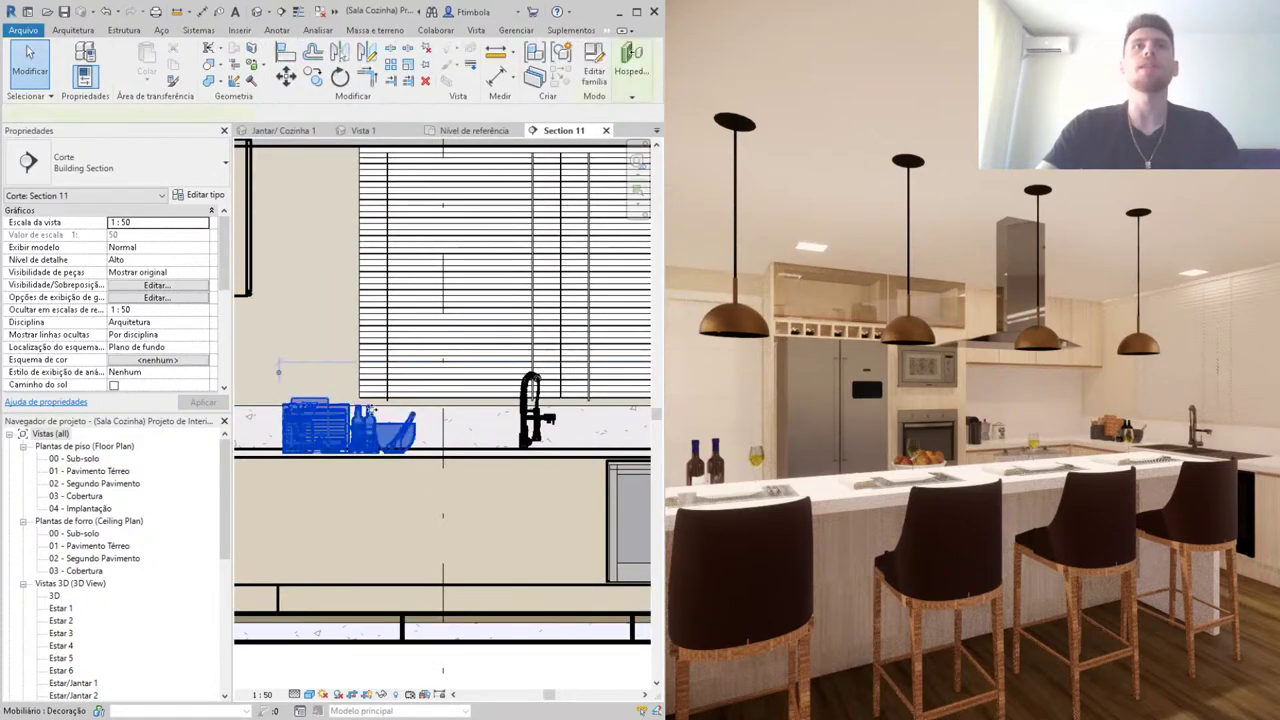
drag(369, 410, 381, 412)
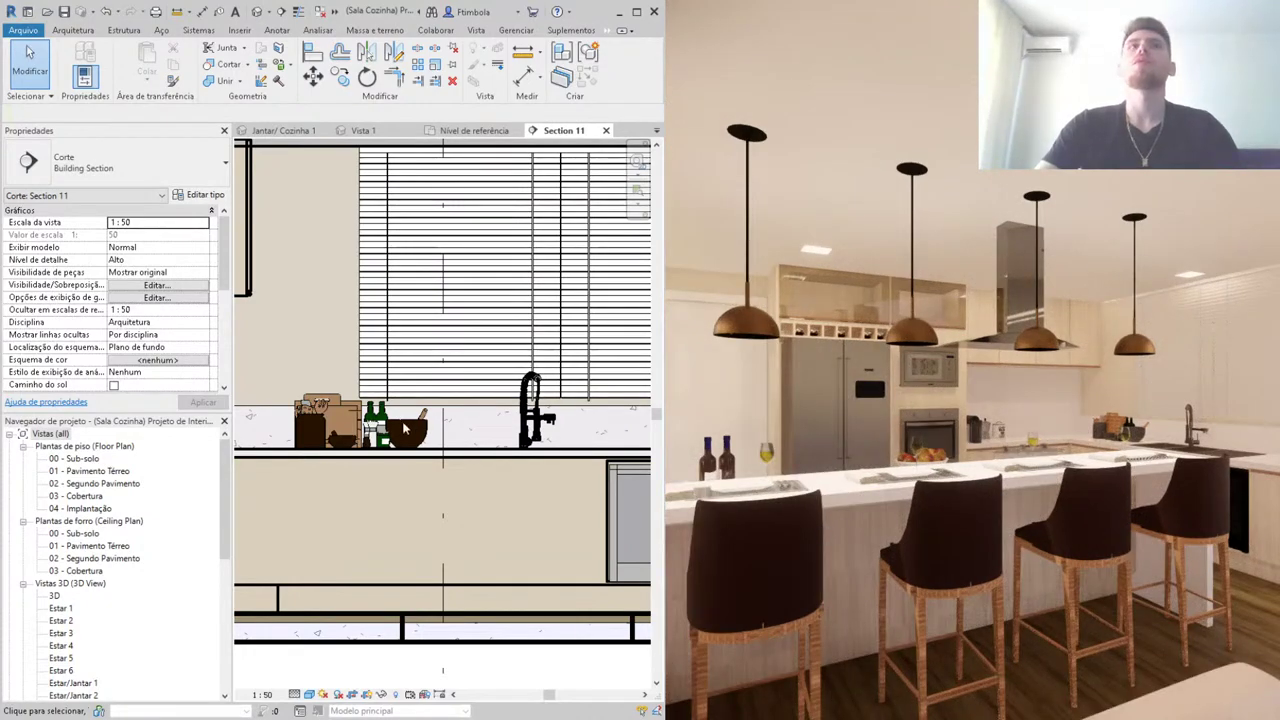
double_click(378, 433)
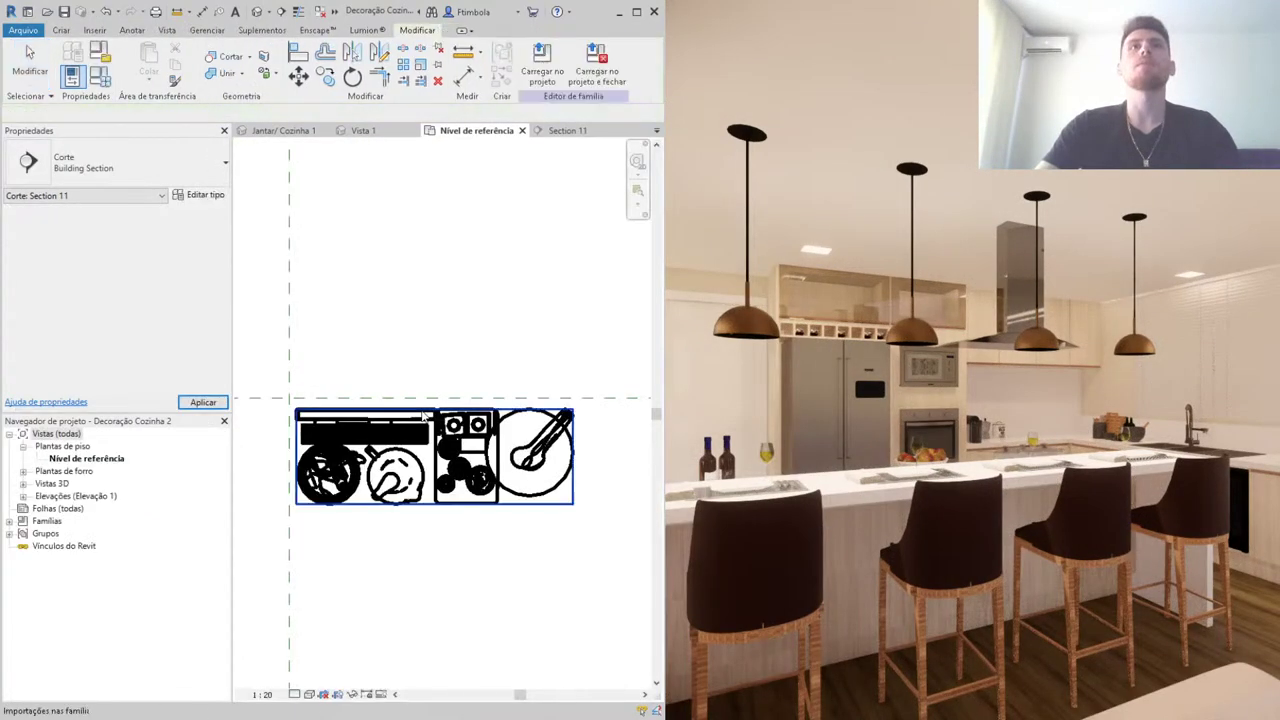
Step: Raise the imported DXF decor drawing to the reference line and reload the family into the project
click(422, 440)
drag(299, 548, 604, 553)
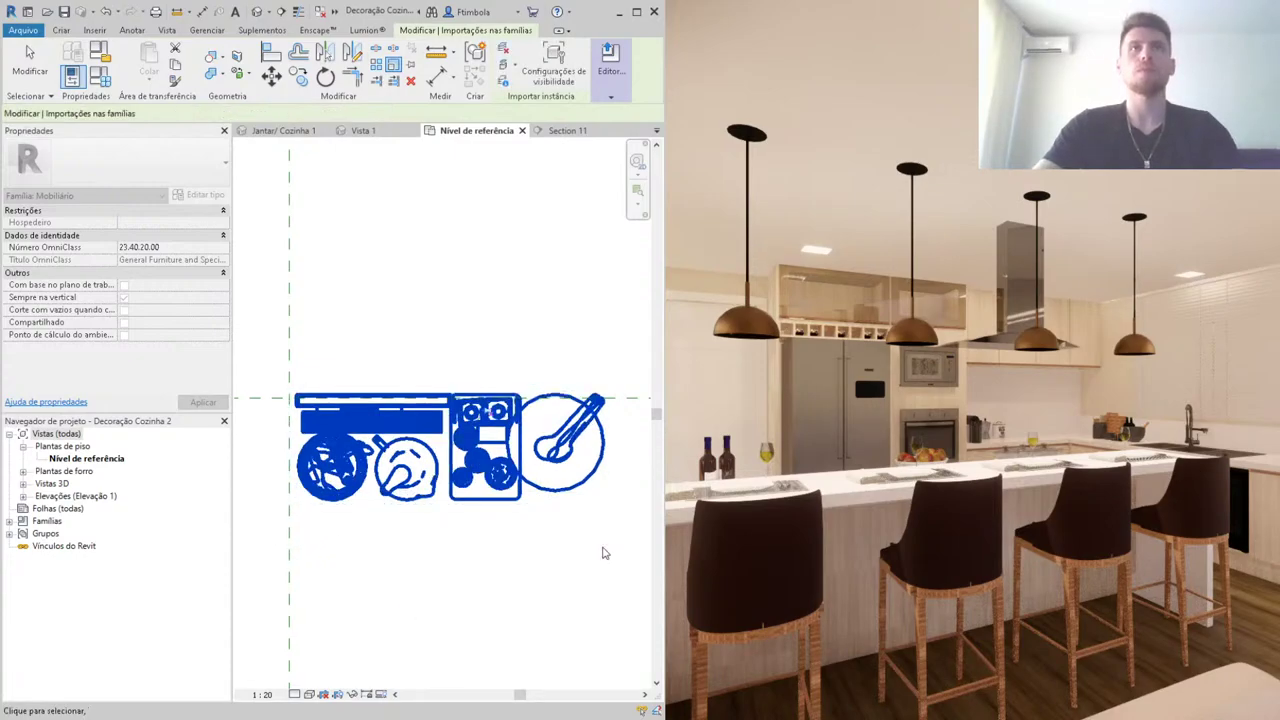
drag(493, 497, 493, 481)
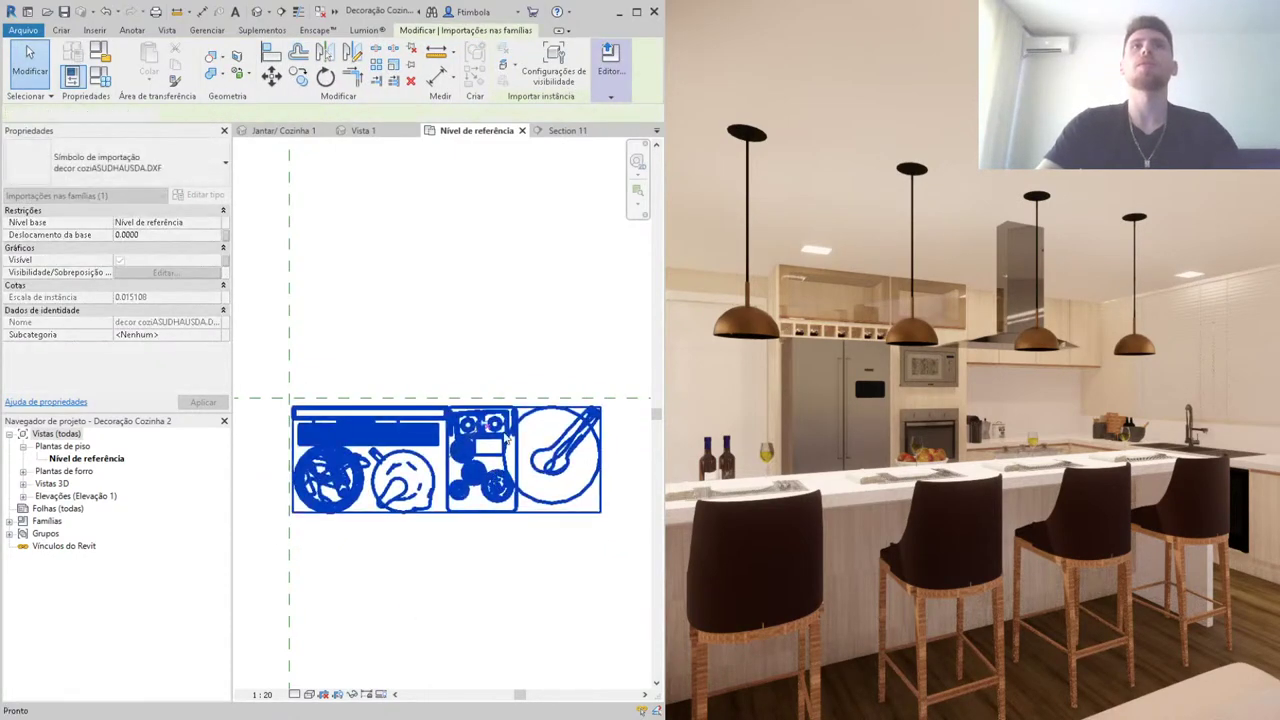
key(Escape)
click(537, 88)
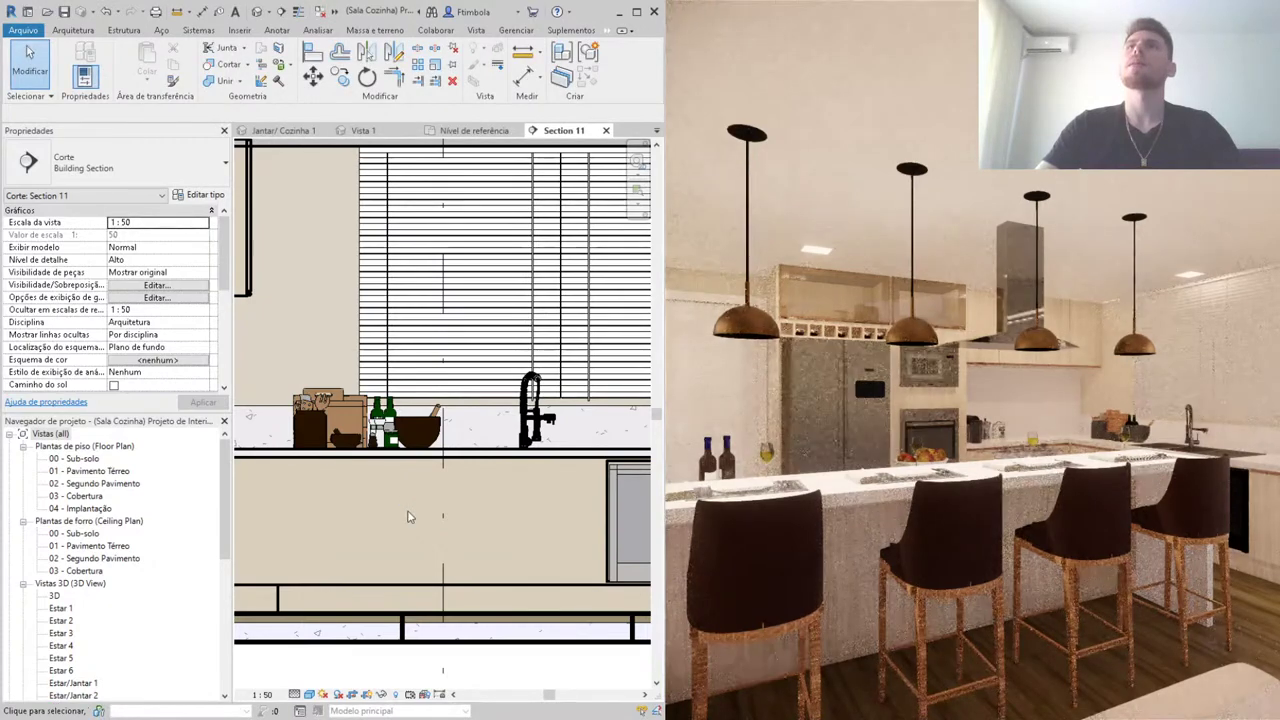
Step: Open the 01 - Pavimento Térreo plan and inspect the Decoração Cozinha 2 set on the counter
scroll(427, 516, down, 2)
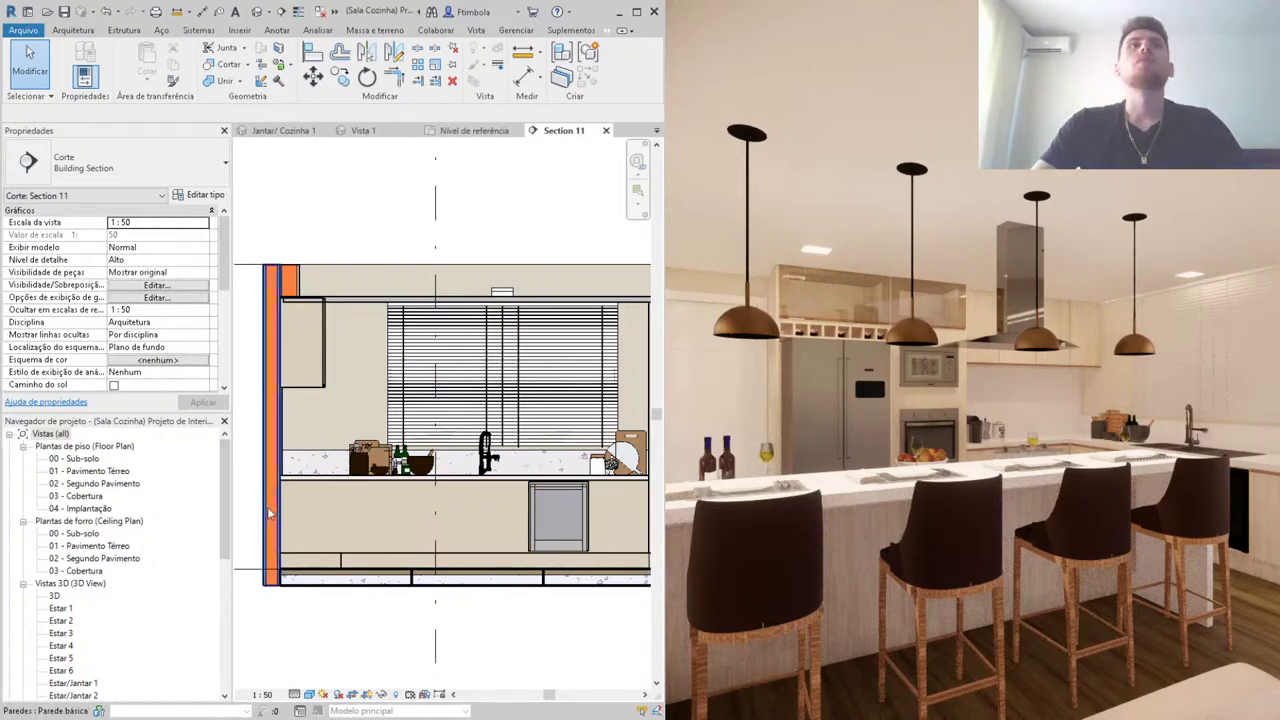
double_click(118, 471)
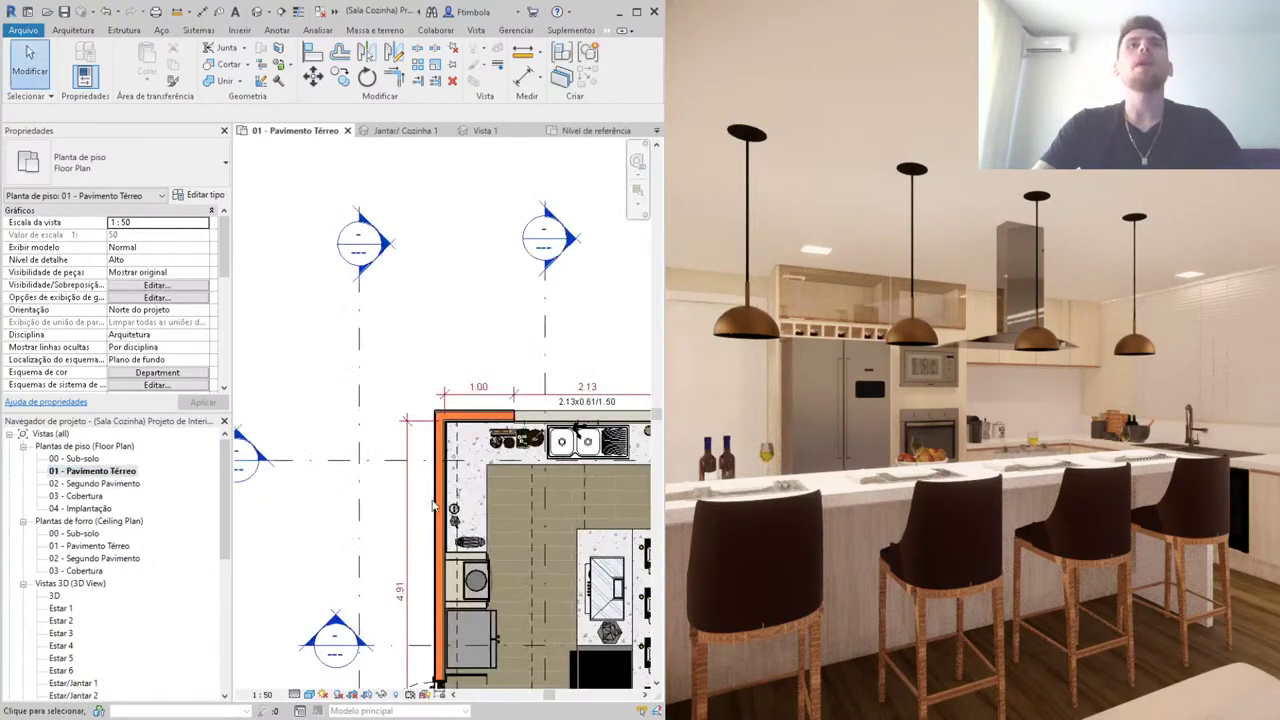
scroll(520, 455, up, 2)
scroll(520, 455, up, 2)
click(446, 430)
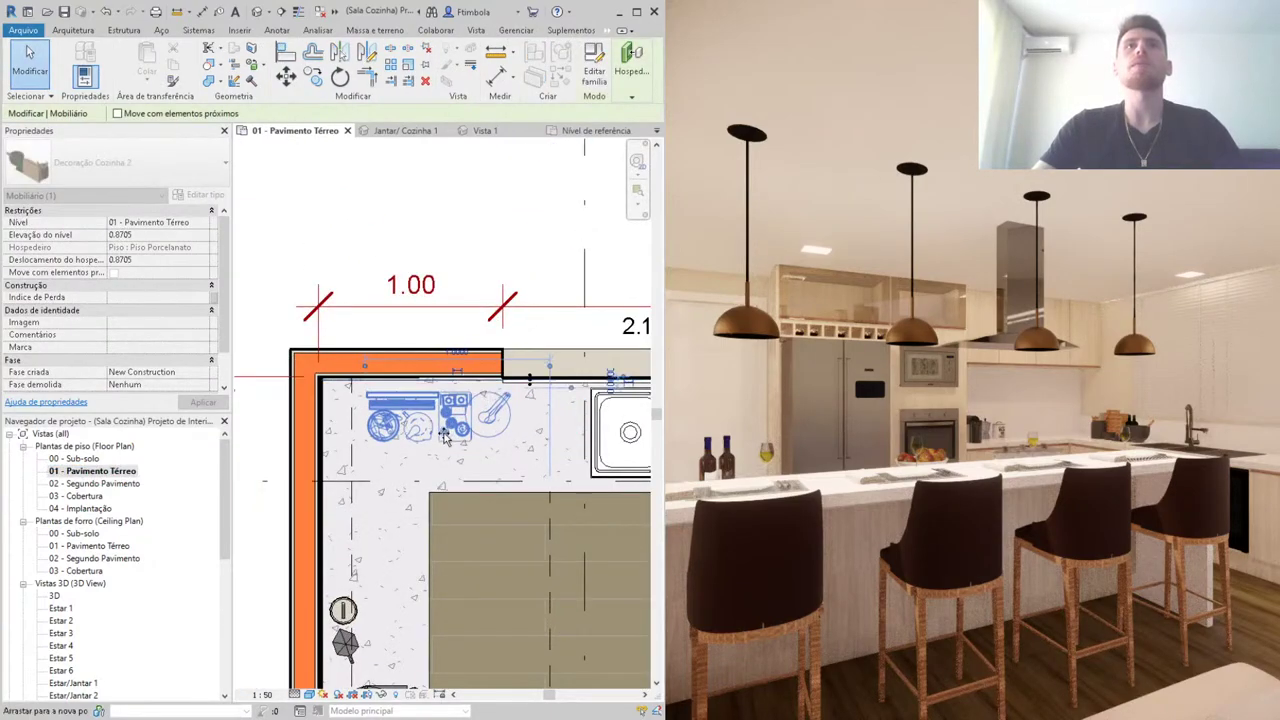
click(505, 571)
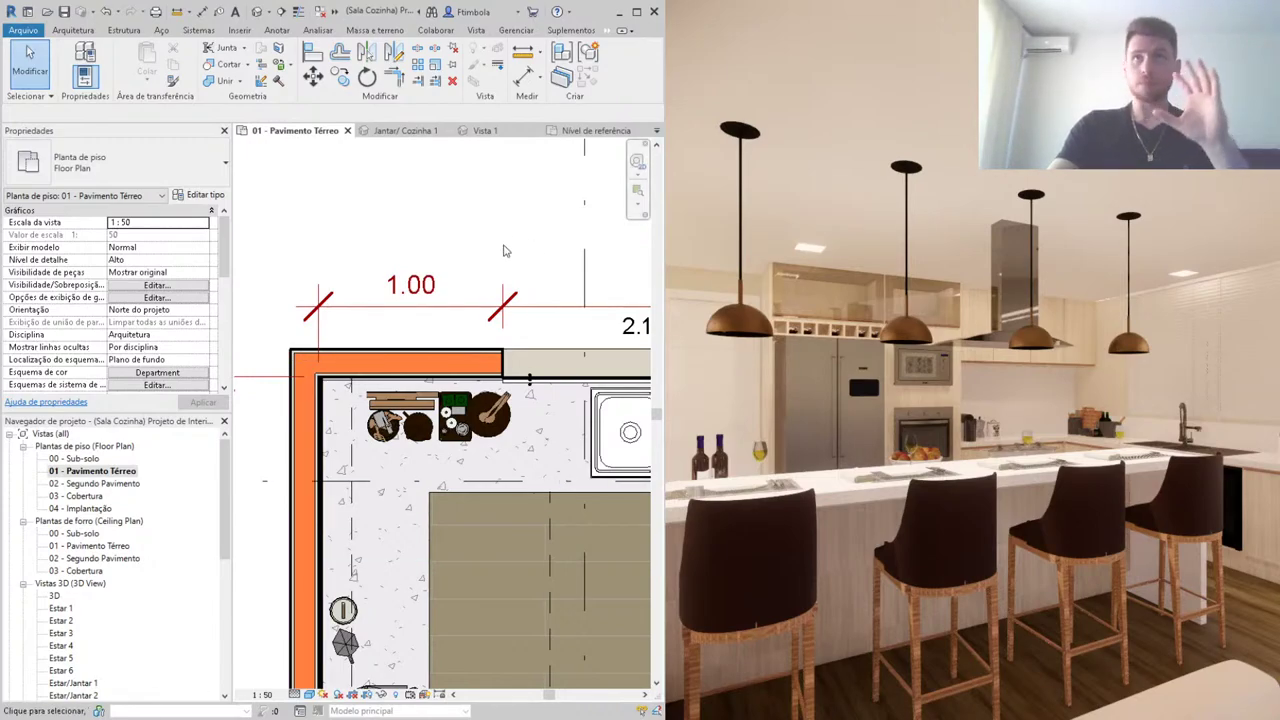
scroll(452, 526, down, 2)
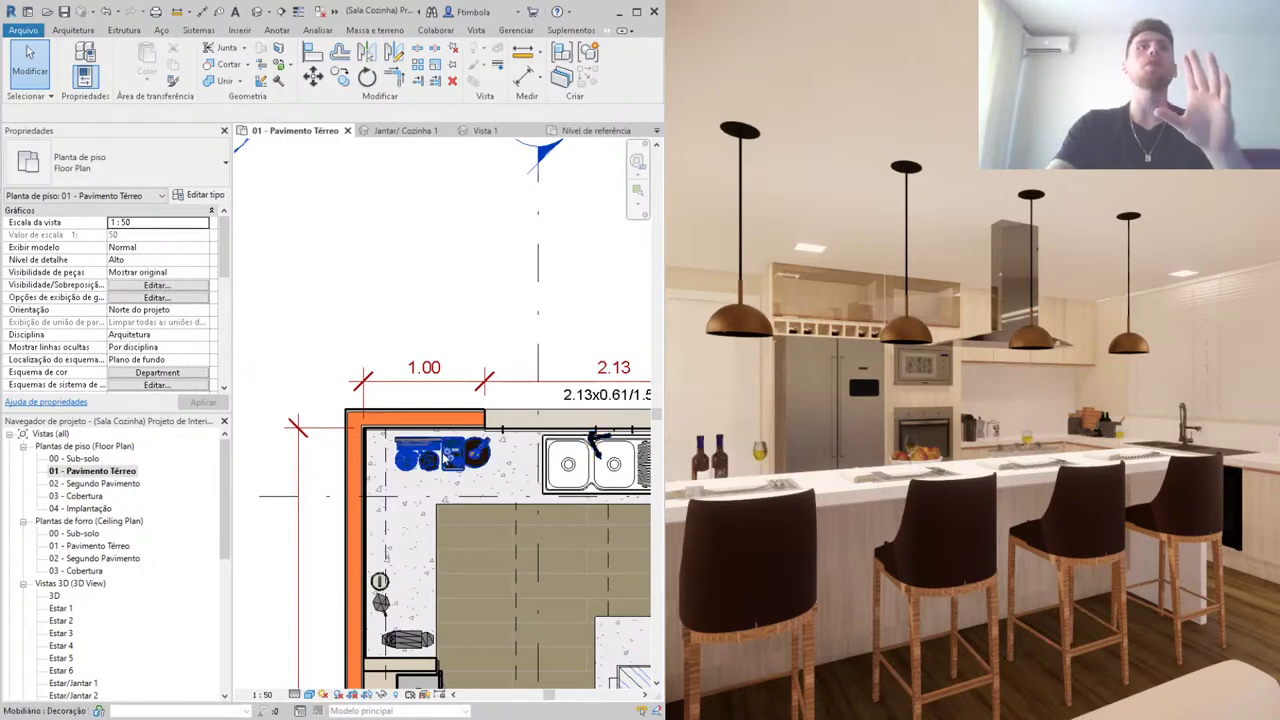
Step: Pan to the oven area, cancel a stray Decoração Cozinha 2 placement, and show the Enscape tools
middle_drag(455, 680, 450, 500)
scroll(450, 500, down, 1)
scroll(420, 488, up, 4)
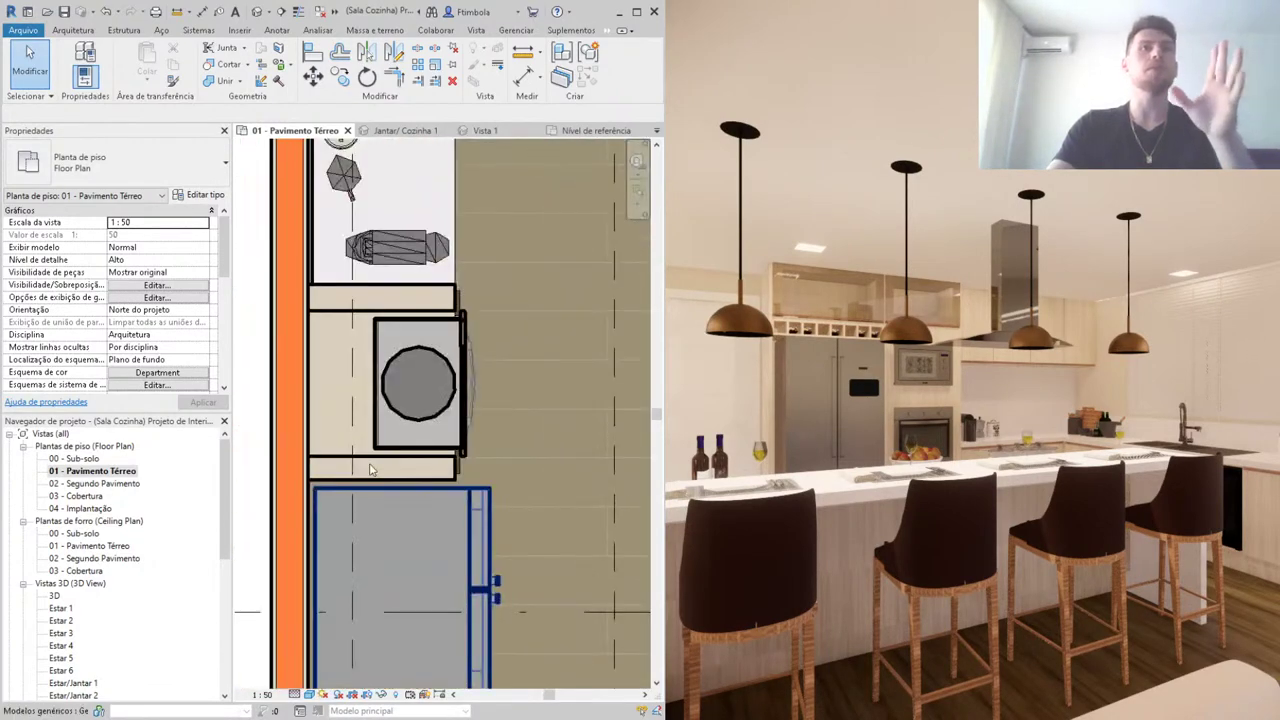
key(c)
key(m)
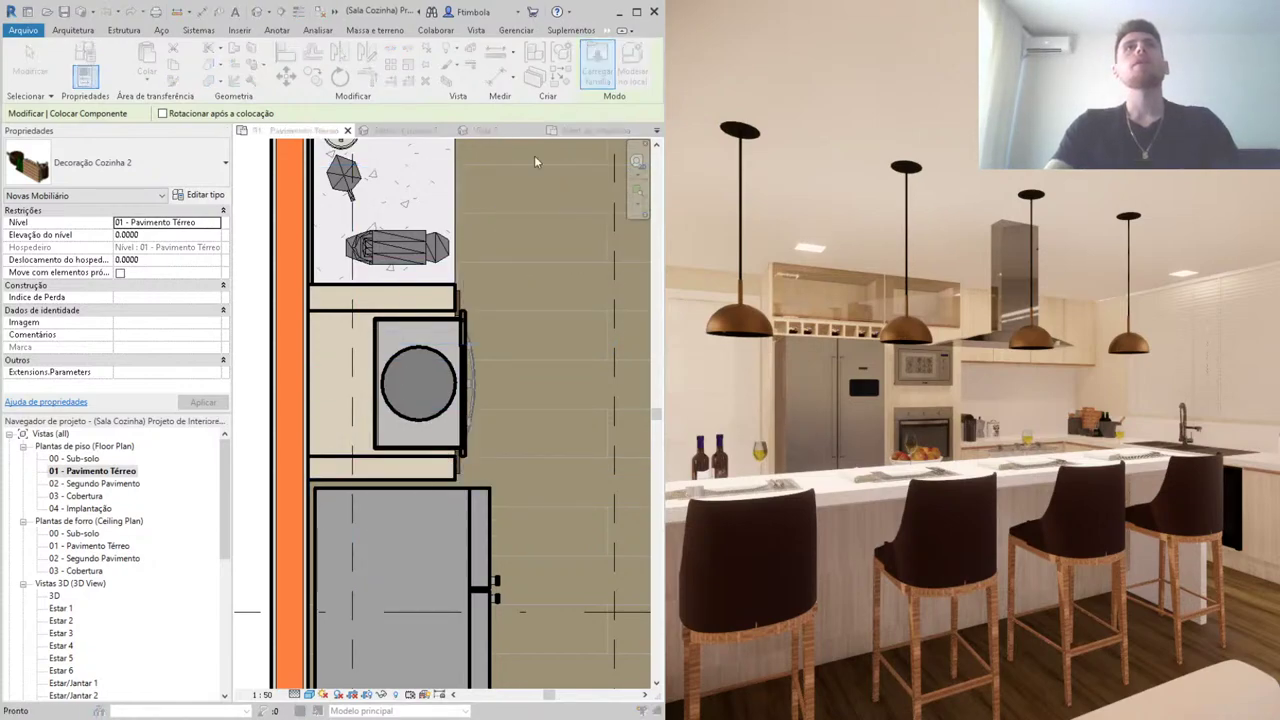
middle_drag(390, 588, 426, 417)
key(Escape)
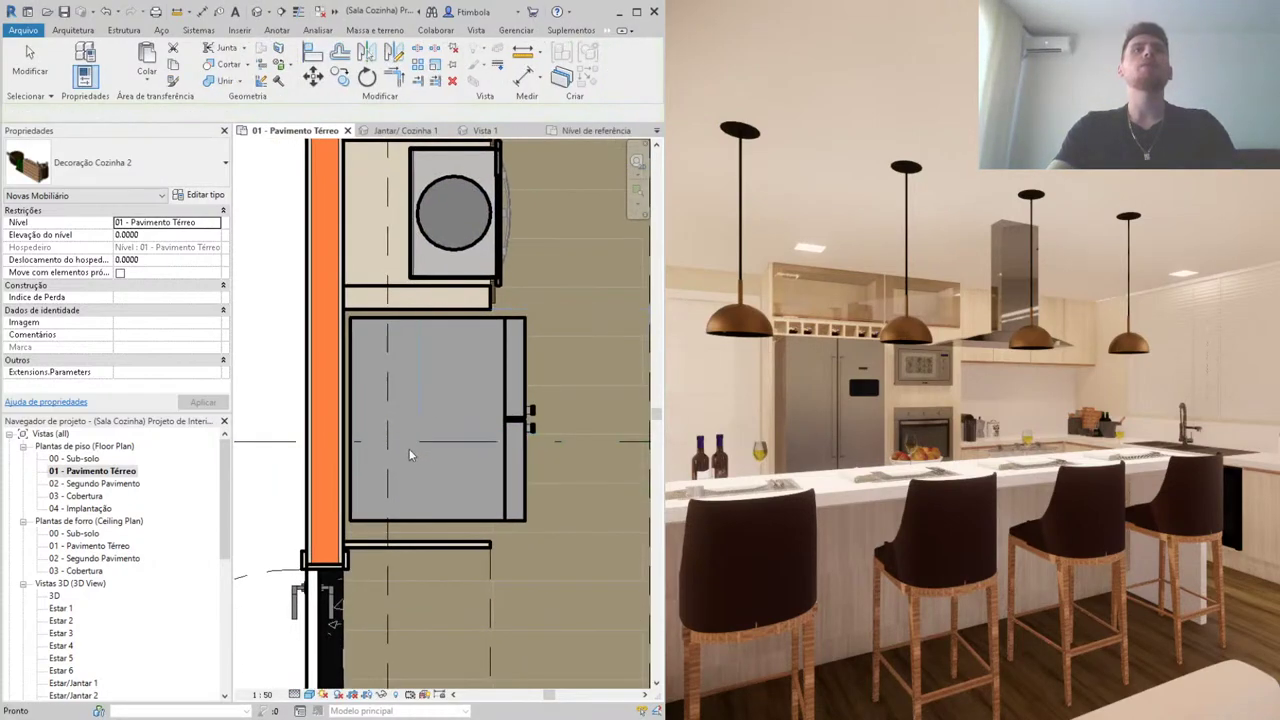
key(Escape)
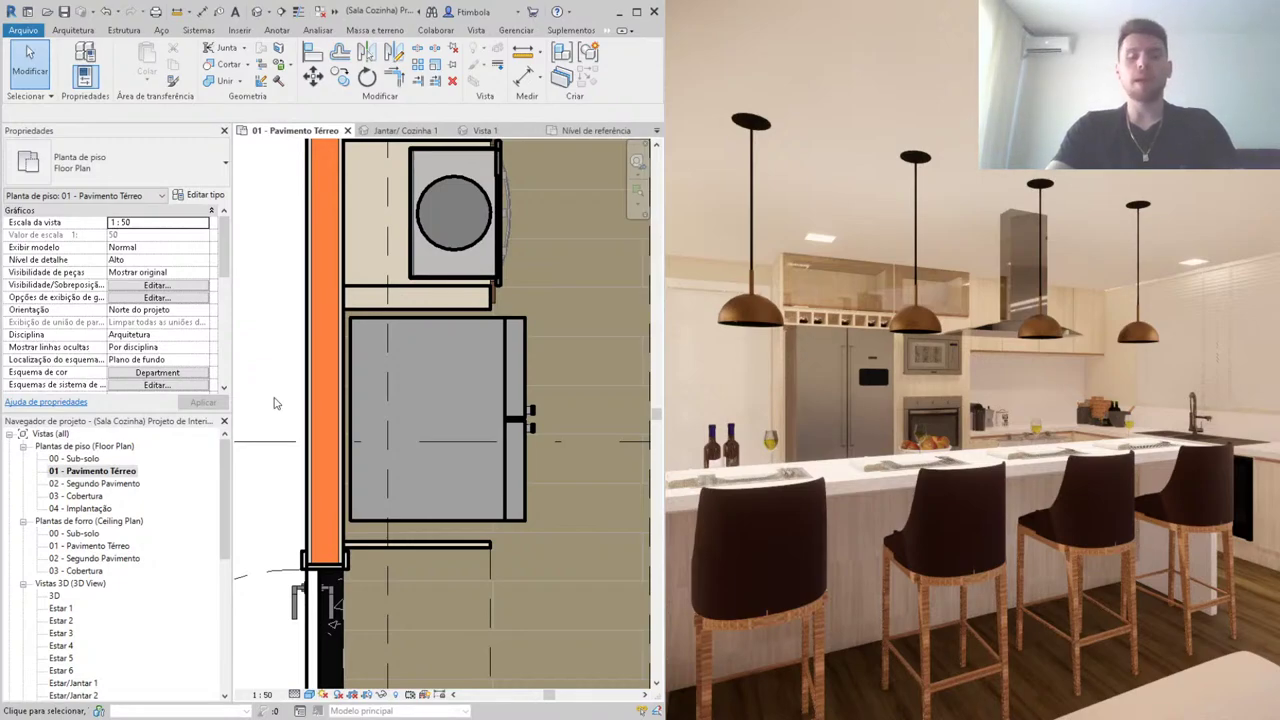
click(74, 31)
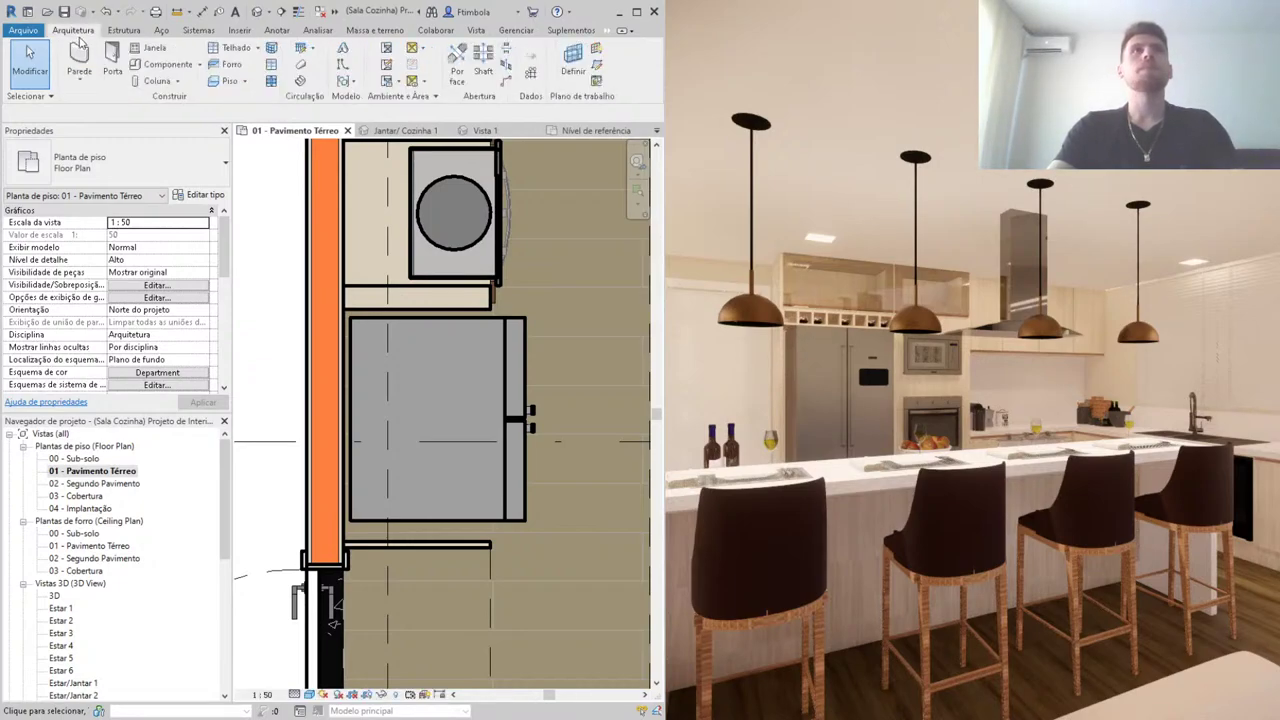
click(607, 31)
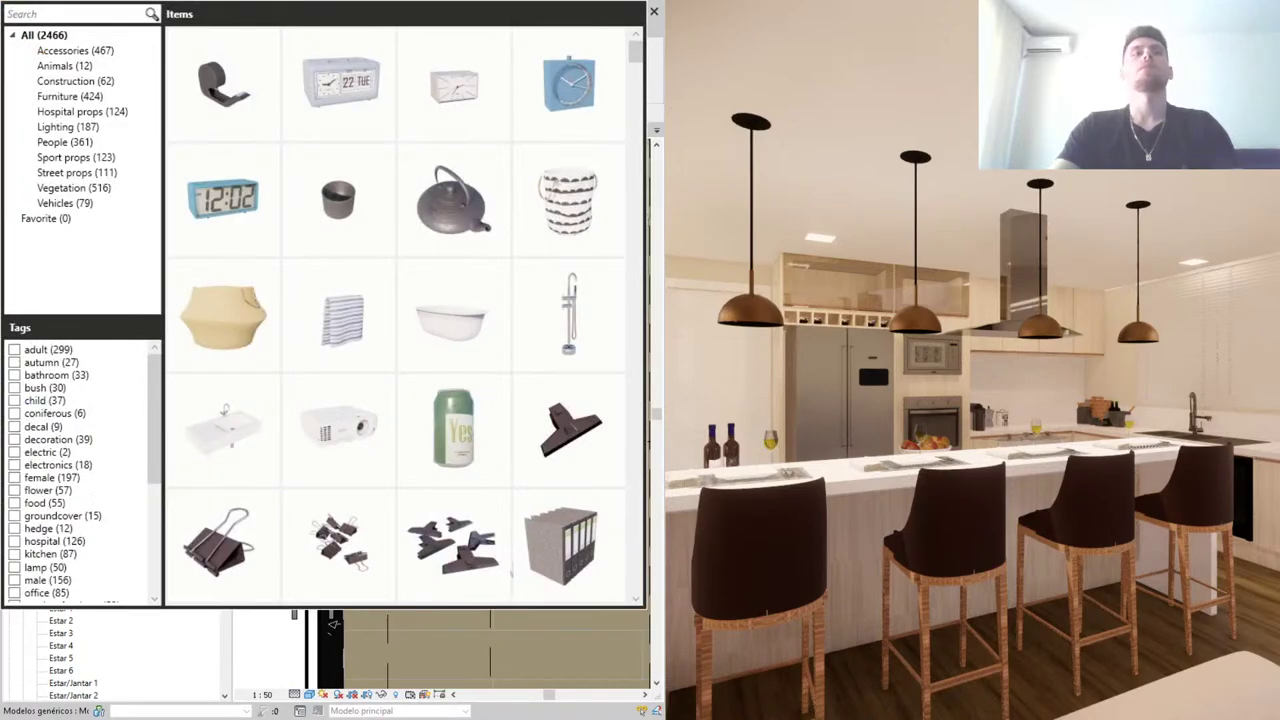
scroll(330, 535, down, 3)
scroll(357, 471, down, 3)
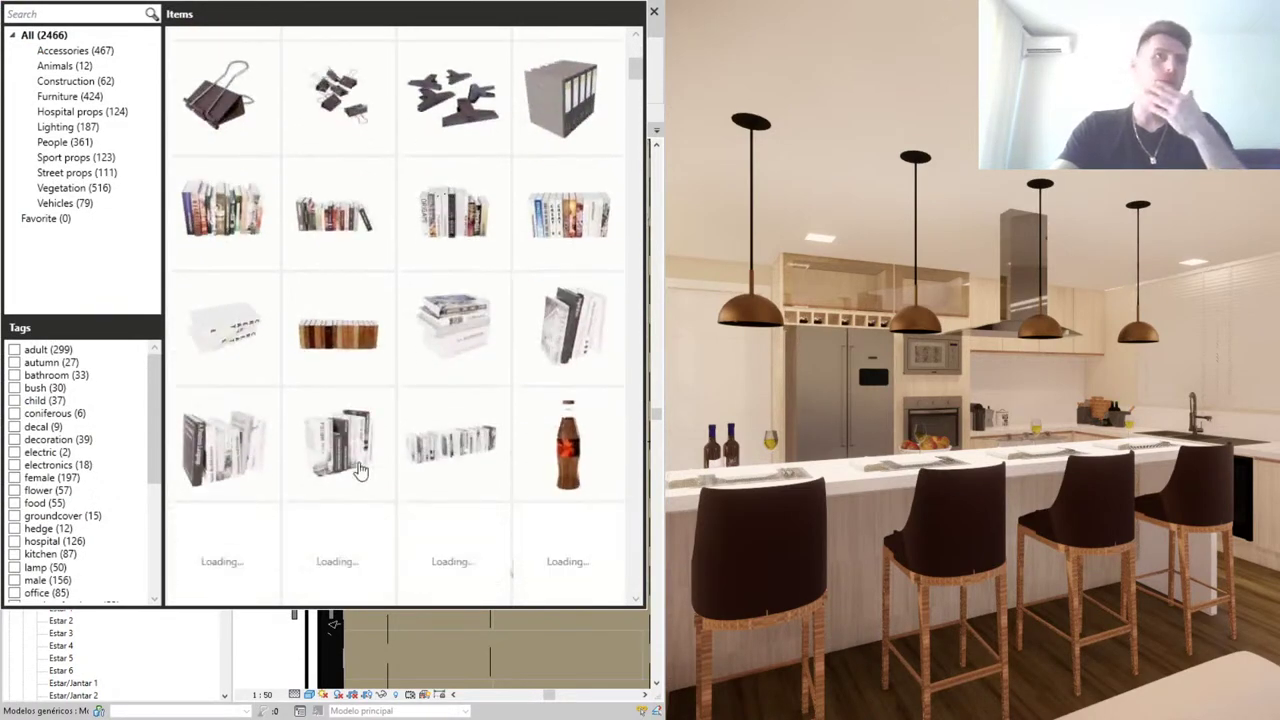
scroll(363, 465, down, 3)
scroll(365, 470, down, 3)
scroll(366, 473, down, 2)
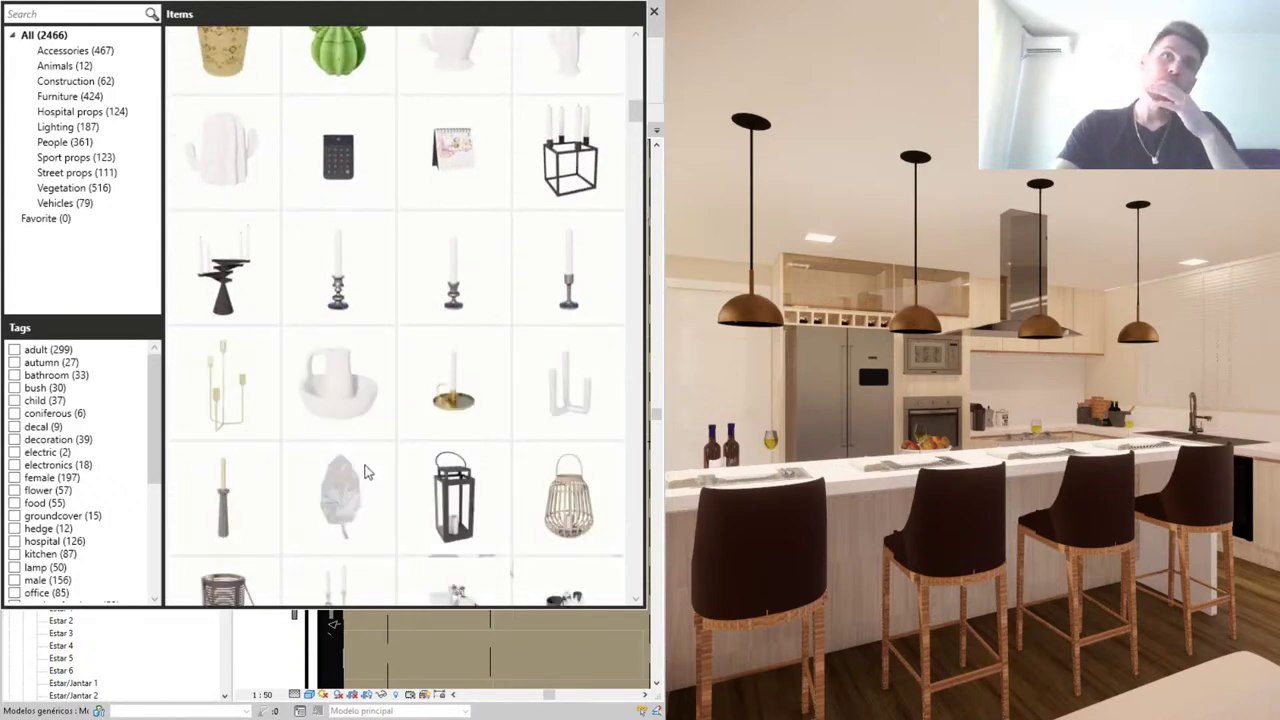
scroll(366, 473, down, 2)
scroll(366, 472, down, 1)
scroll(364, 470, down, 3)
scroll(364, 470, down, 1)
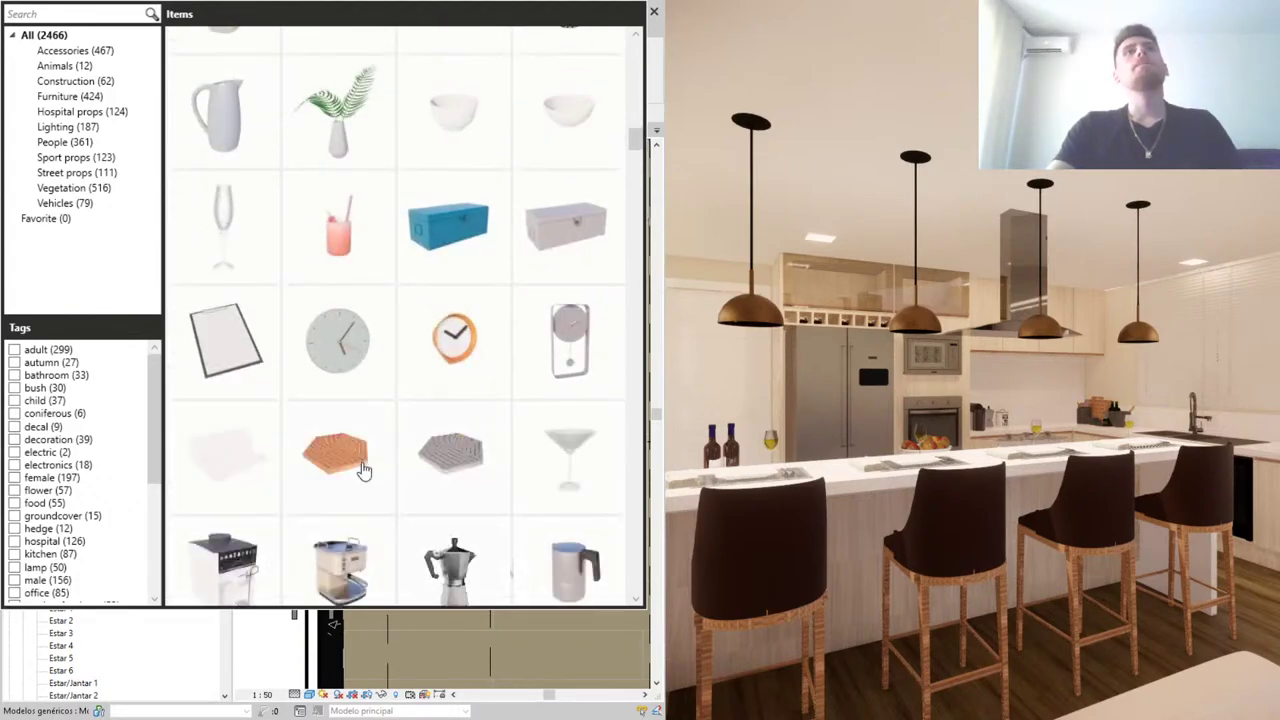
scroll(362, 470, down, 2)
scroll(360, 470, down, 2)
scroll(356, 470, down, 1)
scroll(356, 468, down, 2)
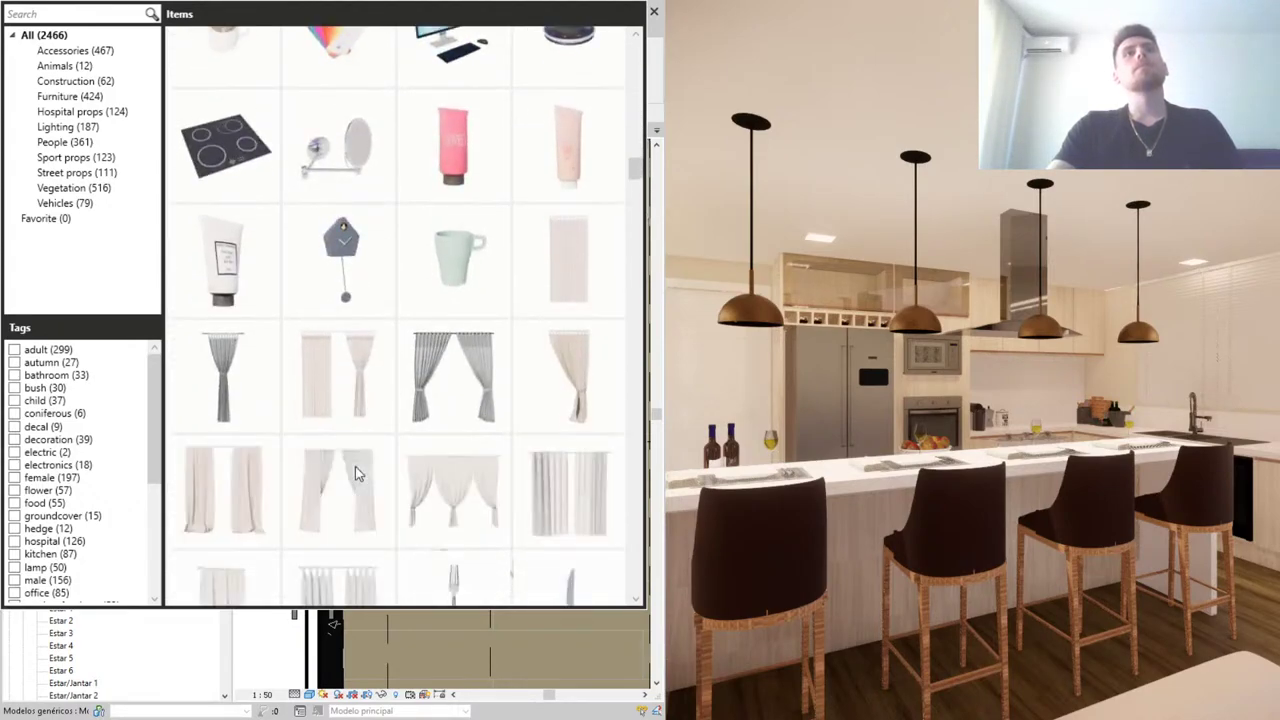
scroll(355, 466, down, 2)
scroll(355, 466, down, 2)
scroll(355, 464, down, 1)
scroll(355, 463, down, 2)
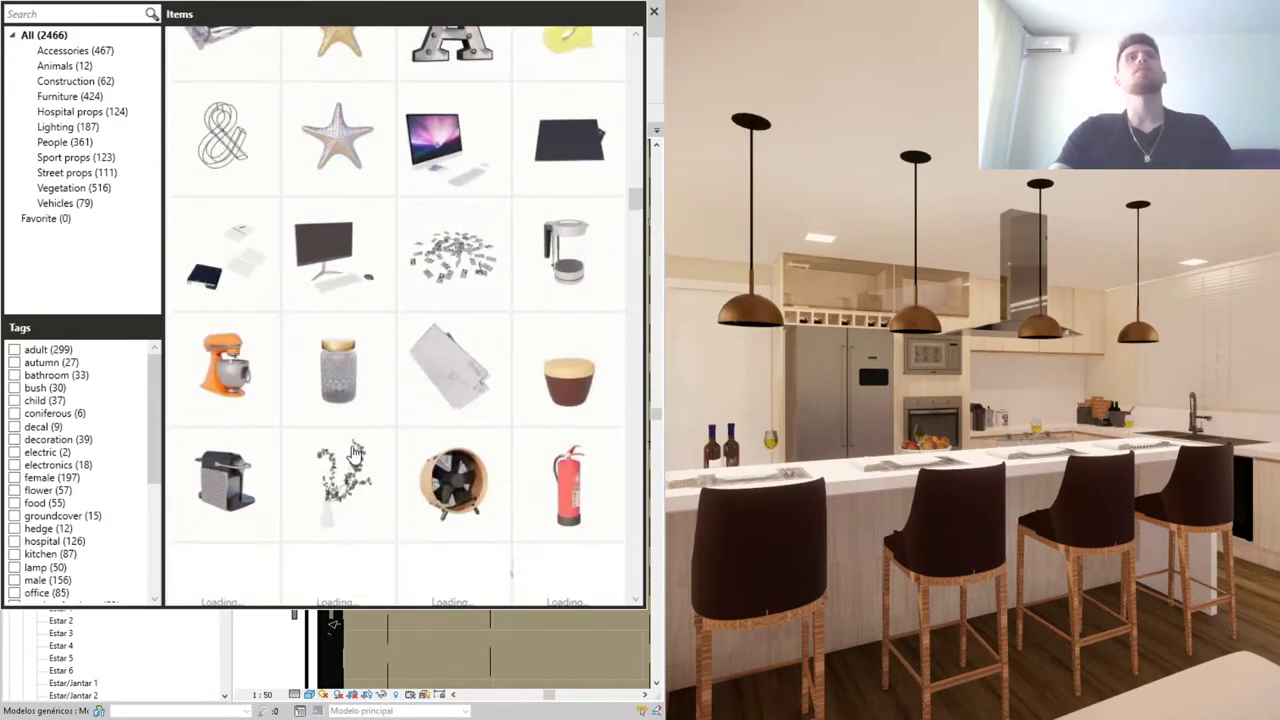
scroll(356, 380, down, 1)
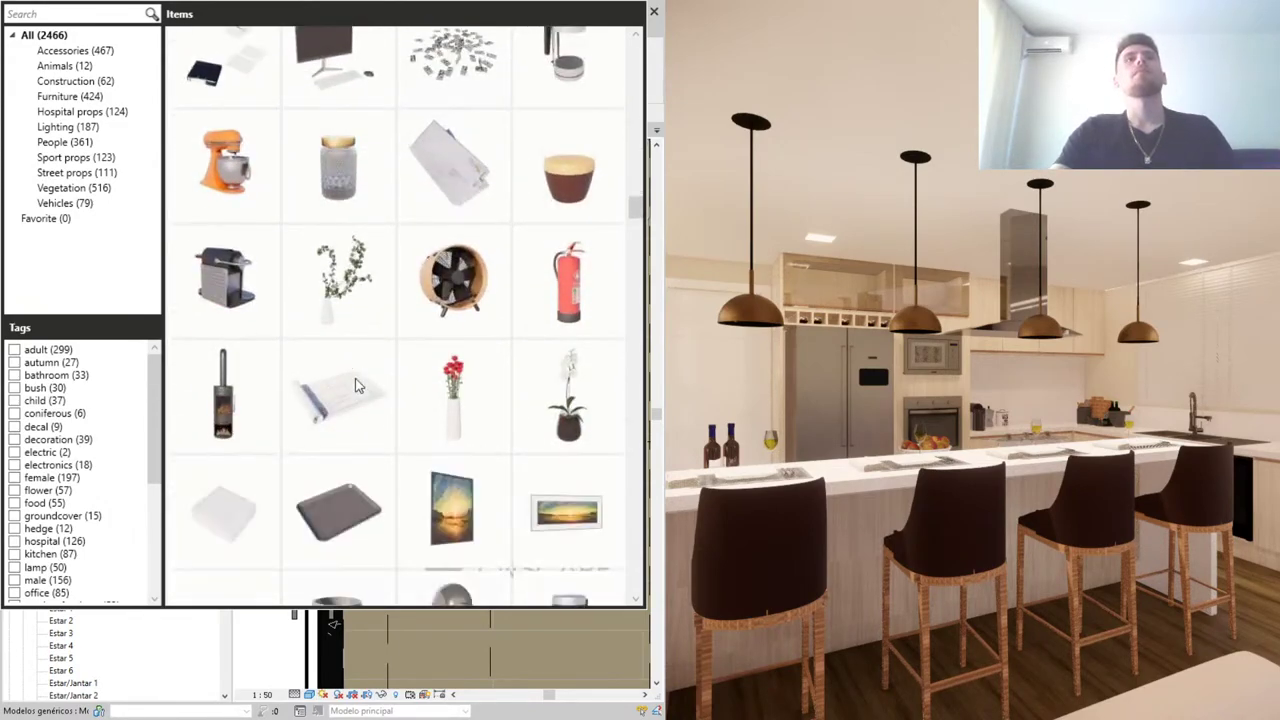
scroll(356, 395, down, 2)
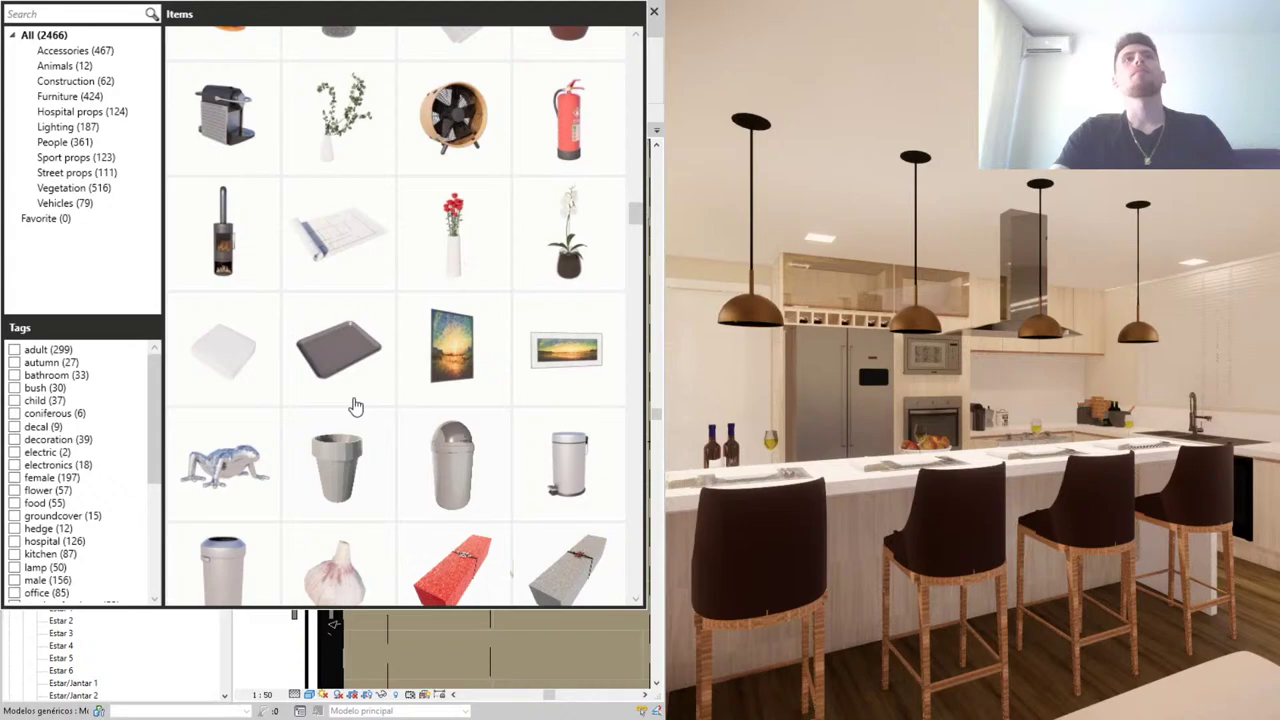
scroll(356, 406, down, 2)
scroll(355, 405, down, 2)
scroll(355, 405, down, 2)
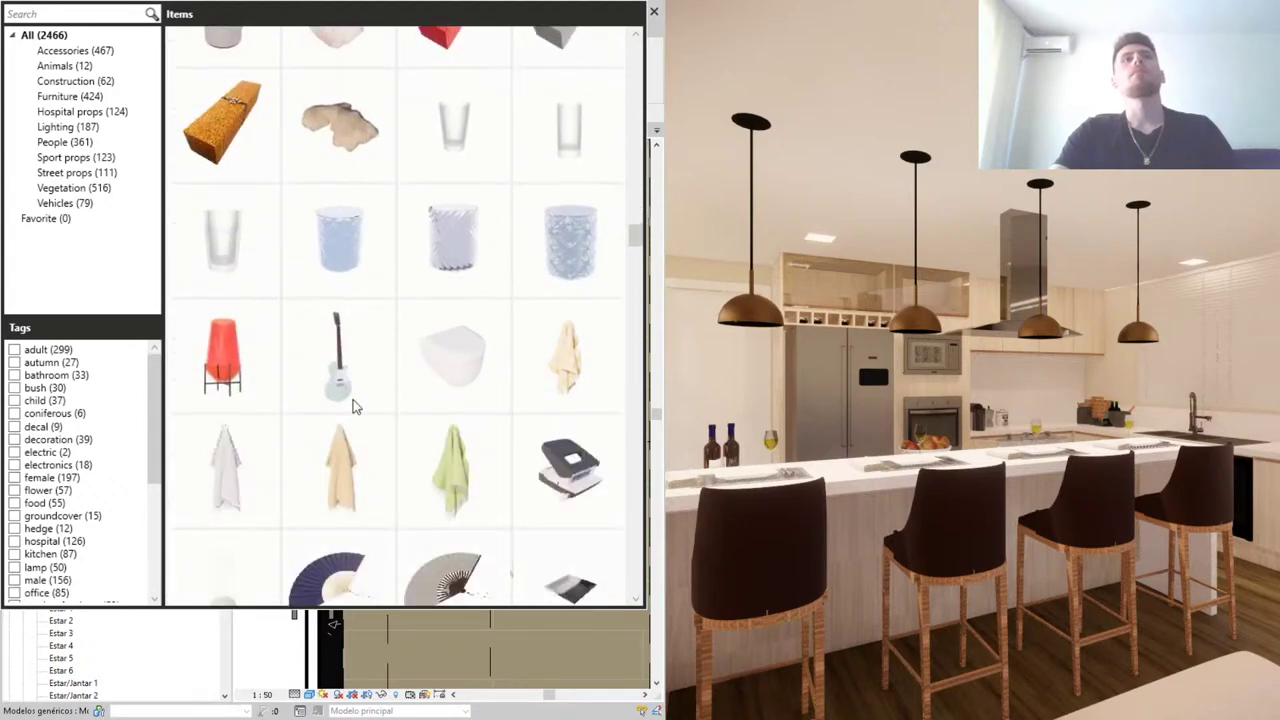
scroll(355, 405, down, 1)
scroll(352, 402, down, 1)
scroll(352, 402, down, 2)
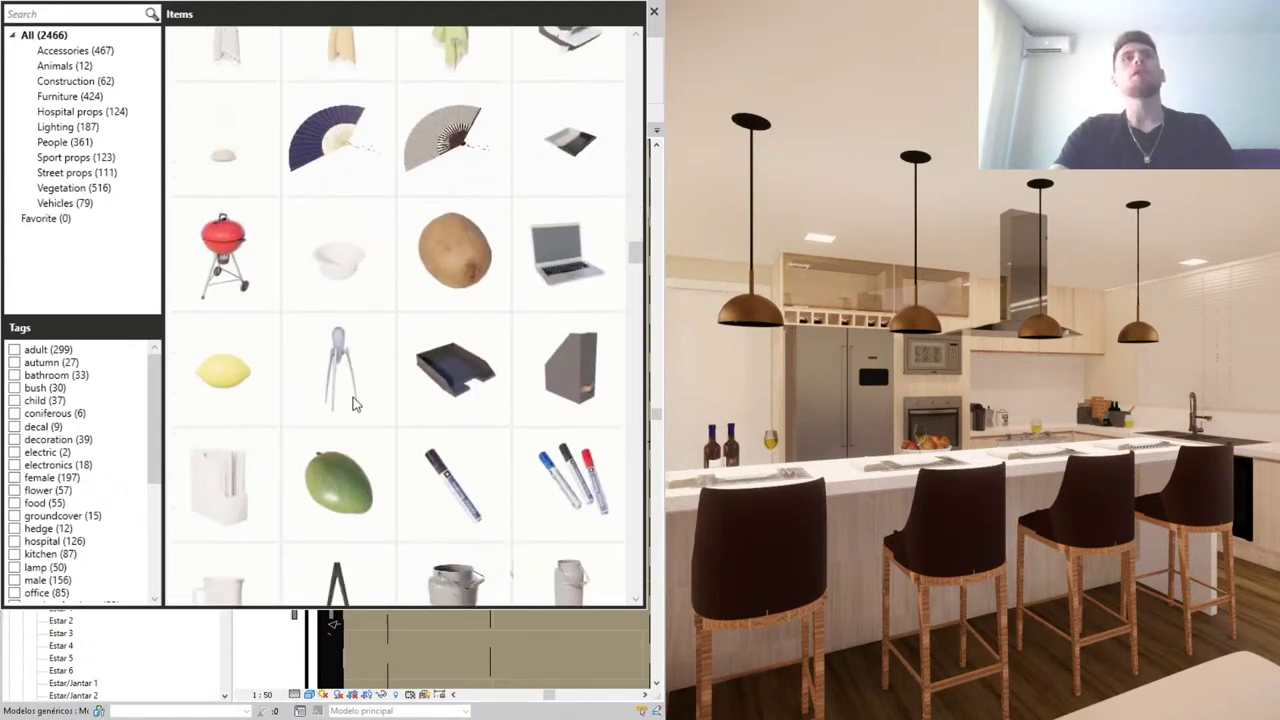
scroll(352, 400, down, 1)
scroll(352, 400, down, 1)
scroll(352, 402, down, 1)
scroll(352, 402, down, 2)
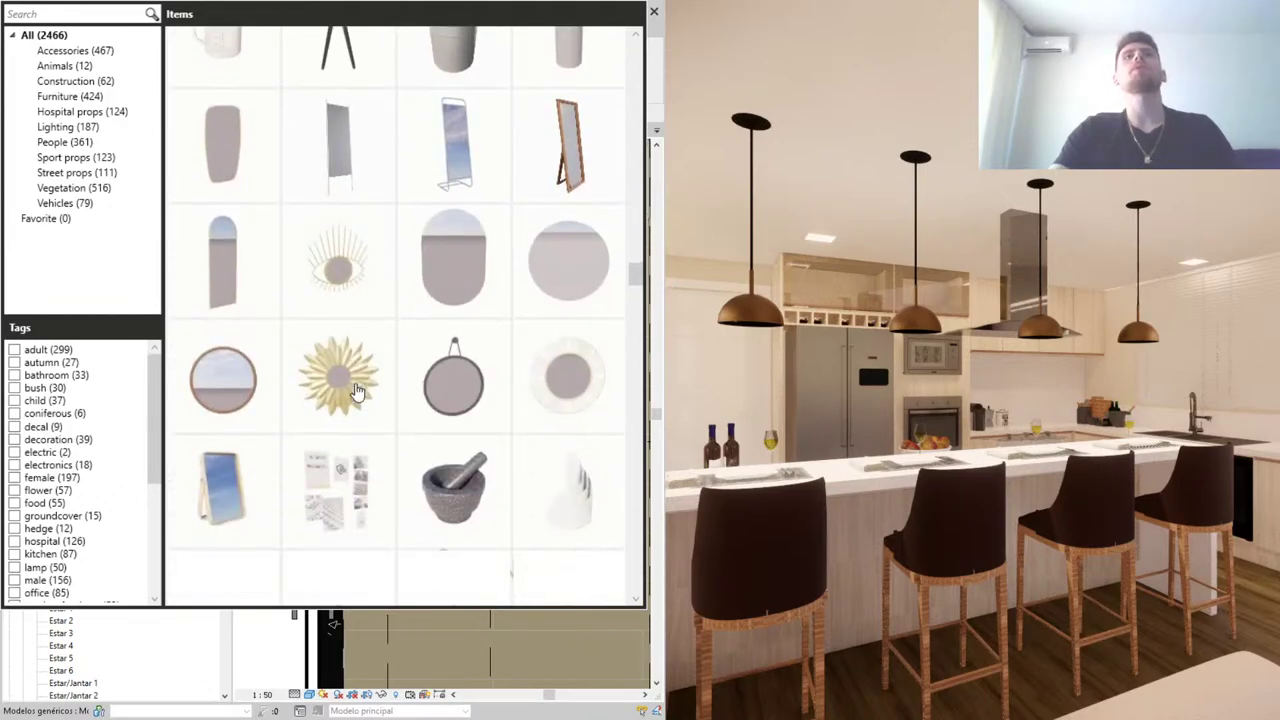
scroll(352, 380, down, 1)
scroll(355, 345, down, 1)
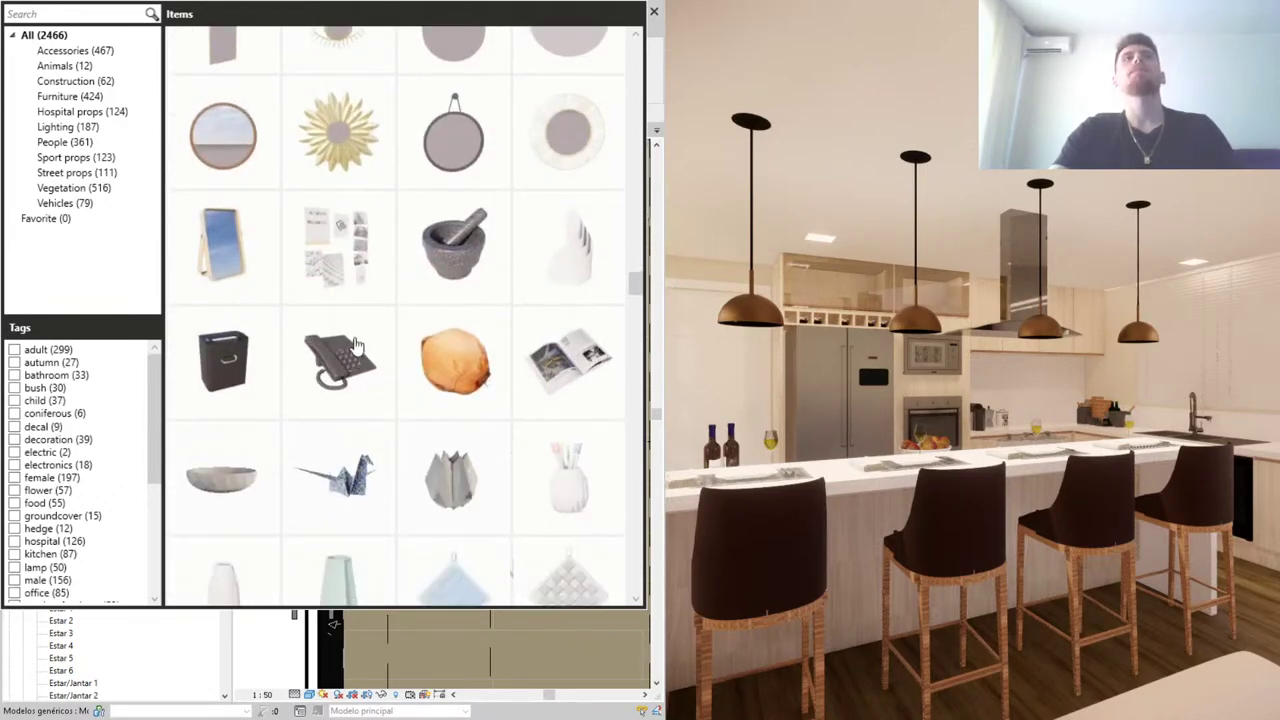
scroll(352, 347, down, 1)
scroll(368, 277, down, 1)
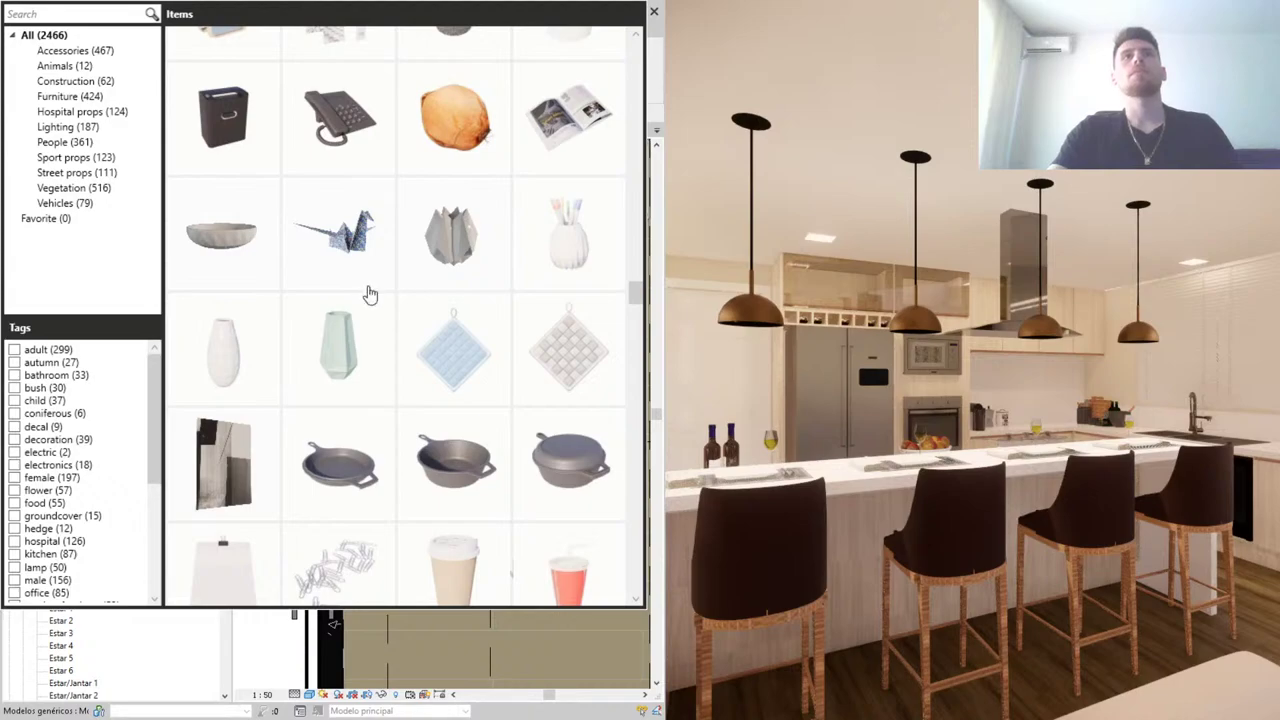
scroll(366, 290, down, 2)
scroll(363, 297, down, 2)
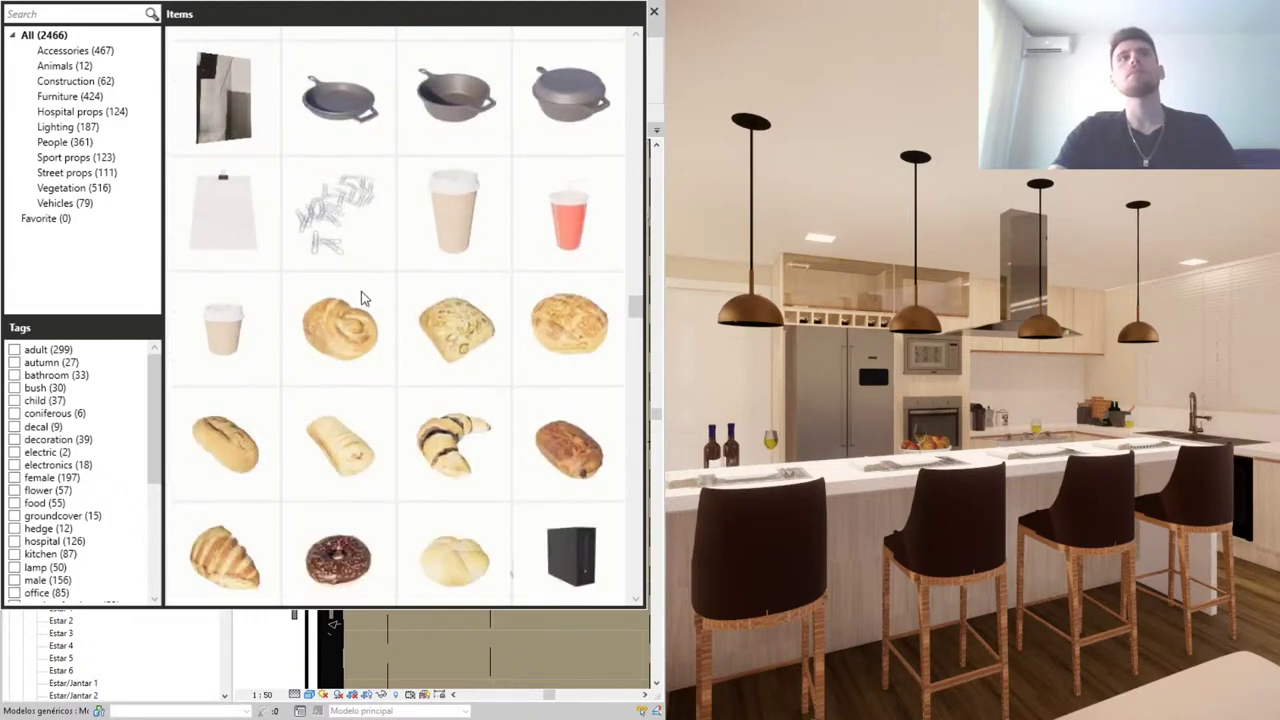
scroll(358, 315, down, 1)
scroll(352, 330, down, 1)
scroll(348, 340, down, 2)
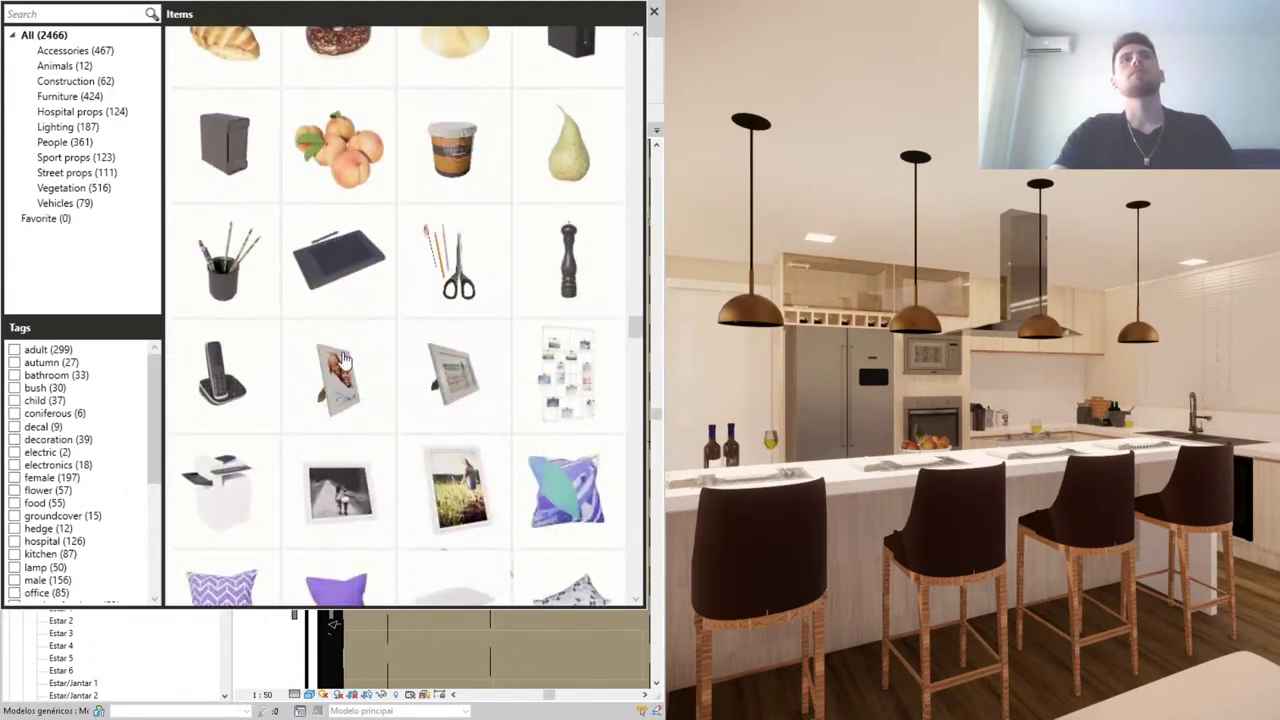
scroll(345, 350, down, 1)
scroll(343, 360, down, 2)
scroll(343, 363, down, 2)
scroll(343, 363, down, 1)
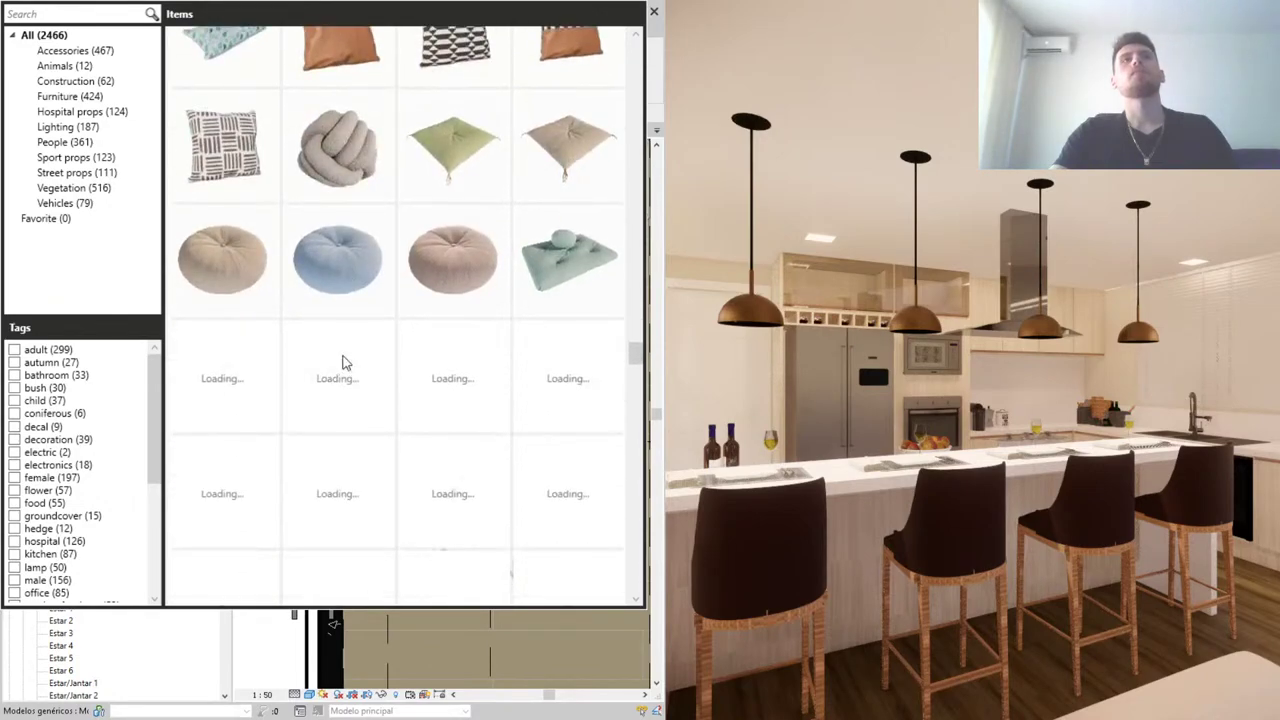
scroll(343, 363, down, 1)
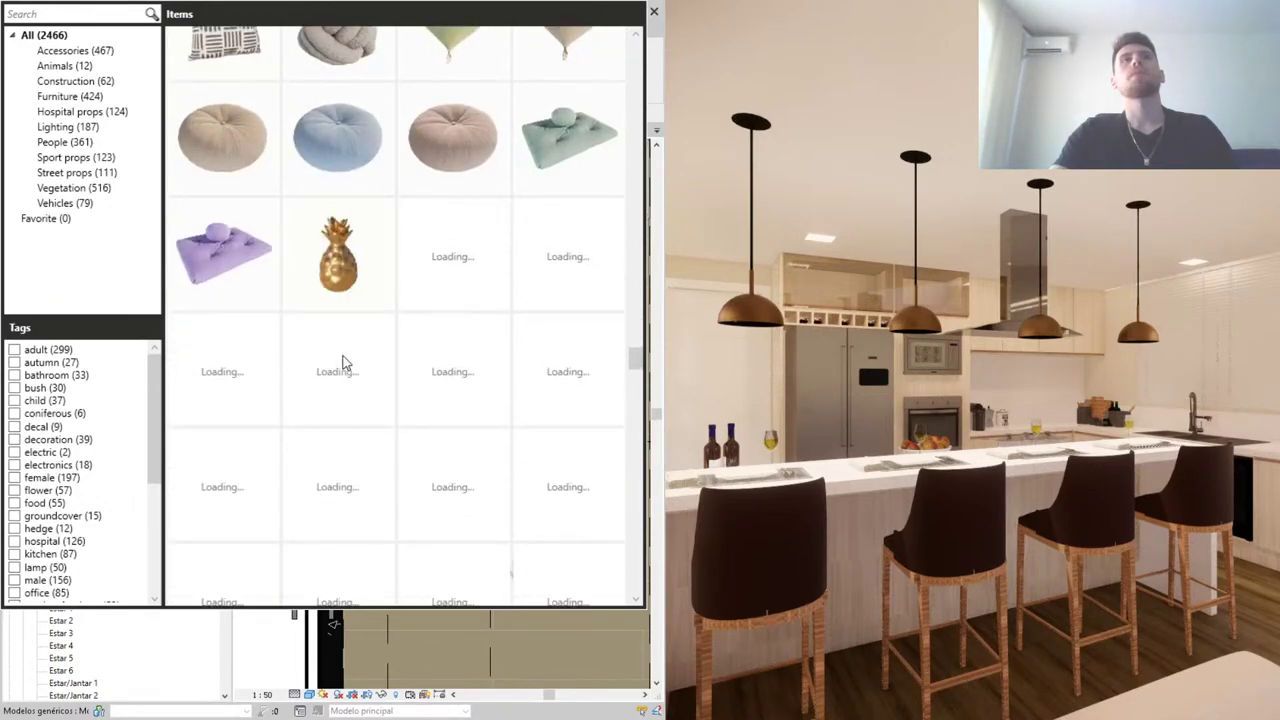
scroll(343, 362, down, 1)
scroll(343, 363, down, 1)
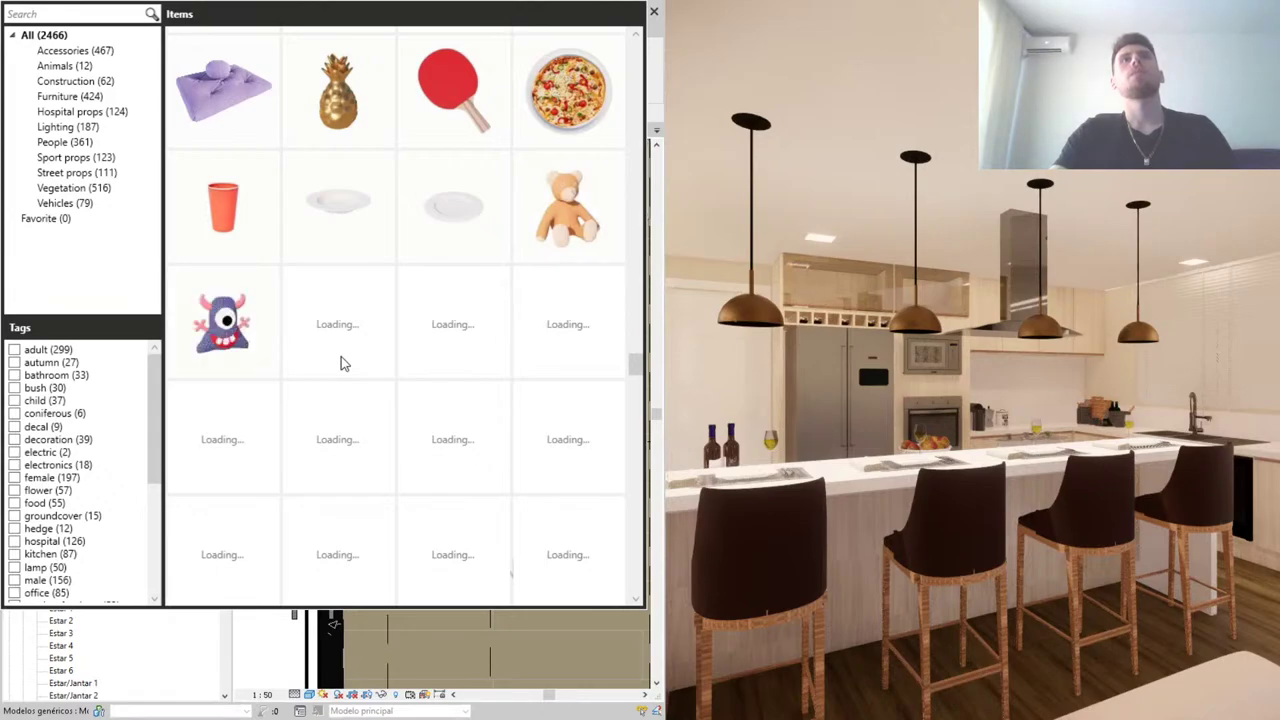
scroll(195, 395, down, 1)
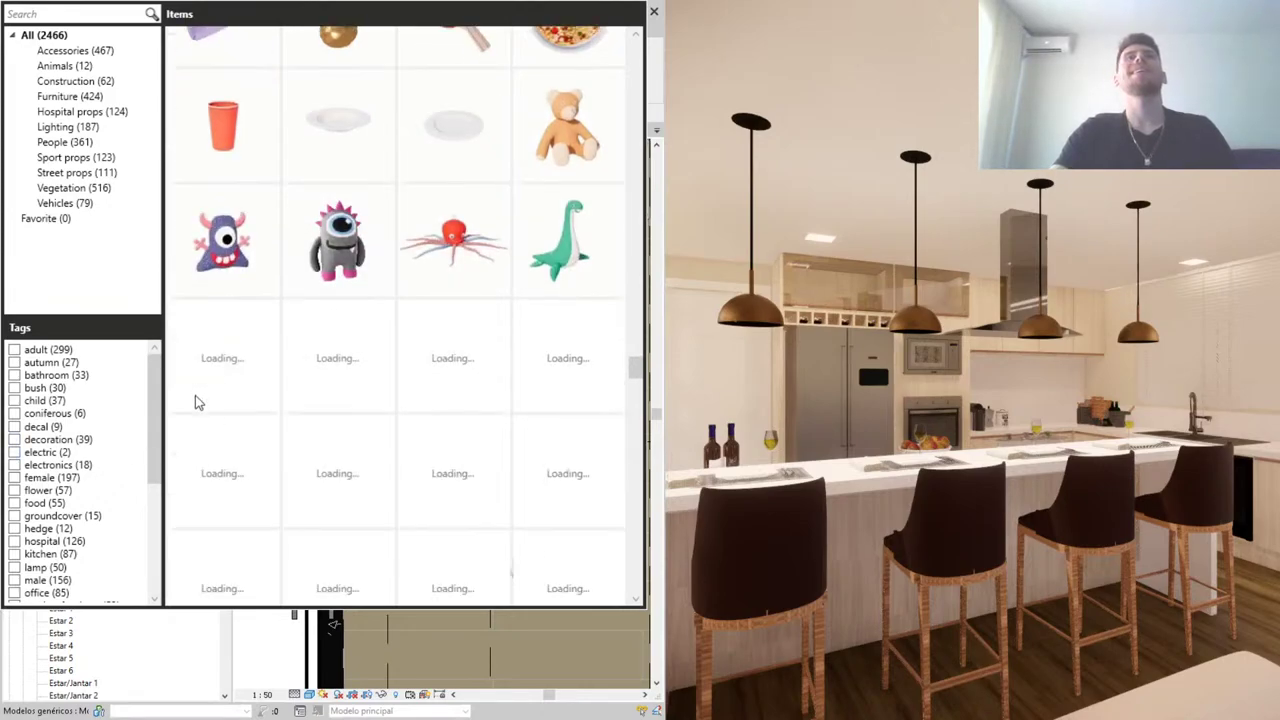
scroll(215, 385, down, 1)
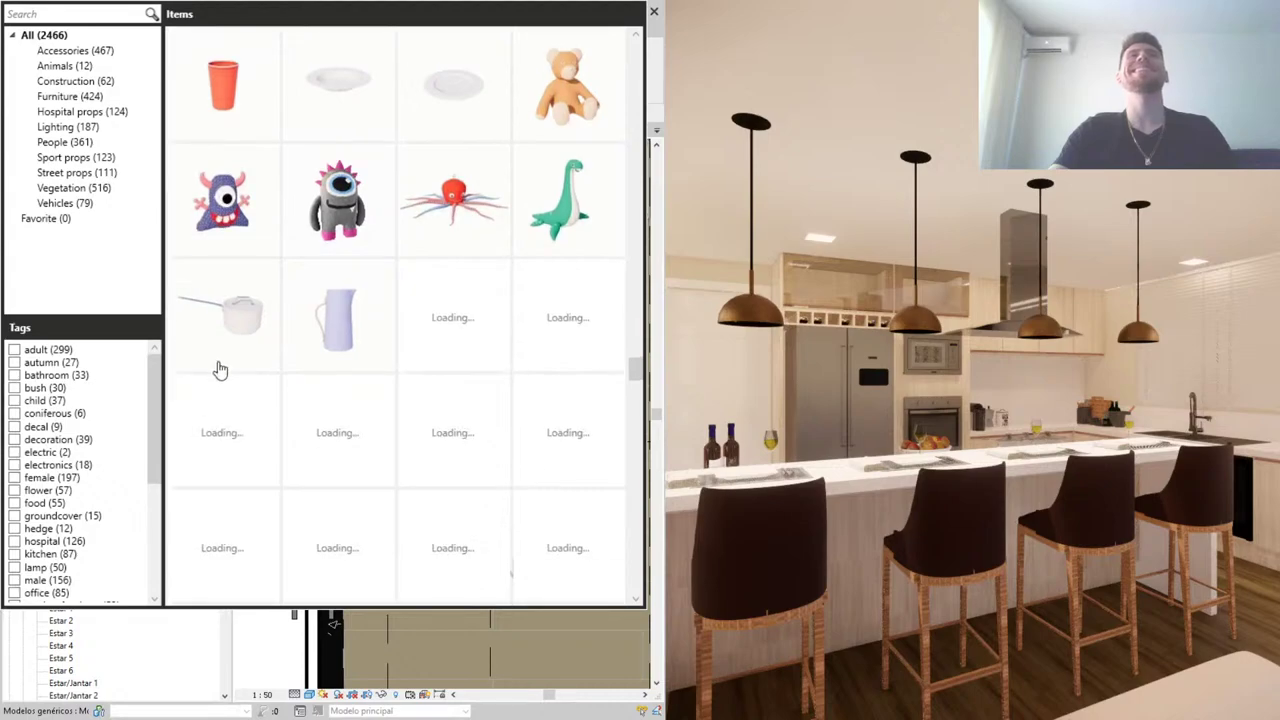
scroll(250, 410, down, 1)
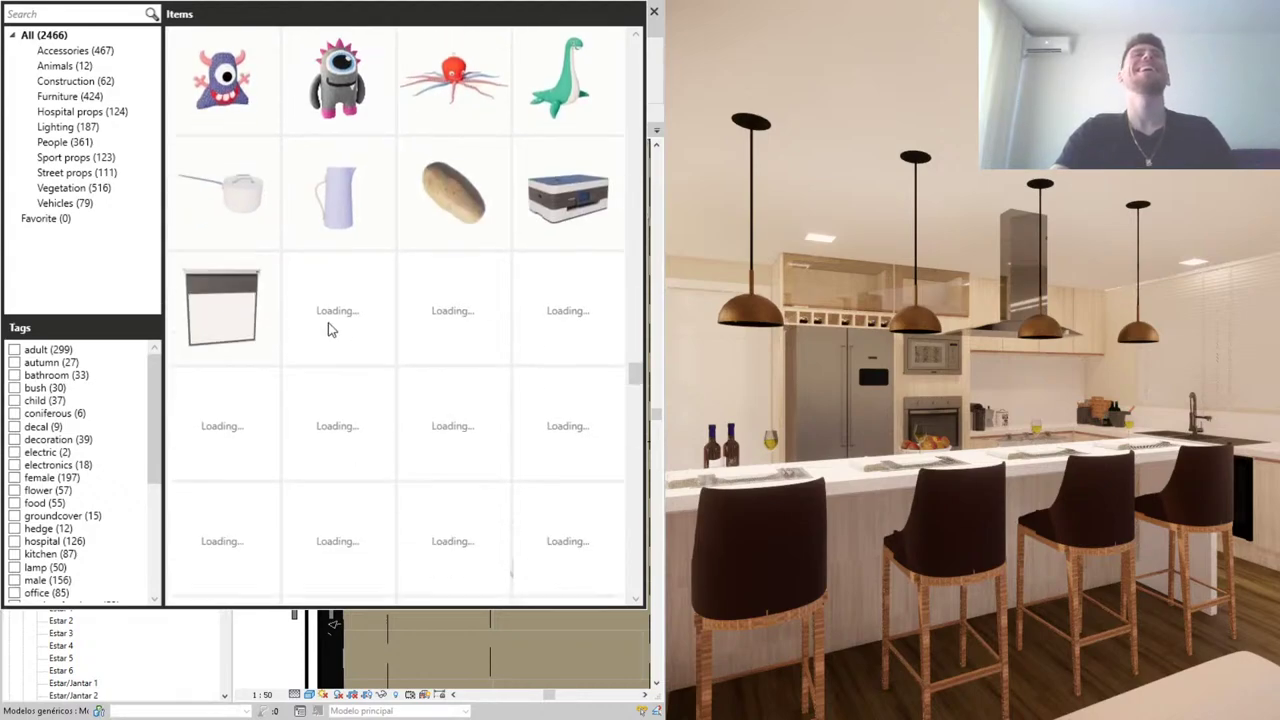
scroll(320, 370, down, 1)
scroll(266, 399, down, 2)
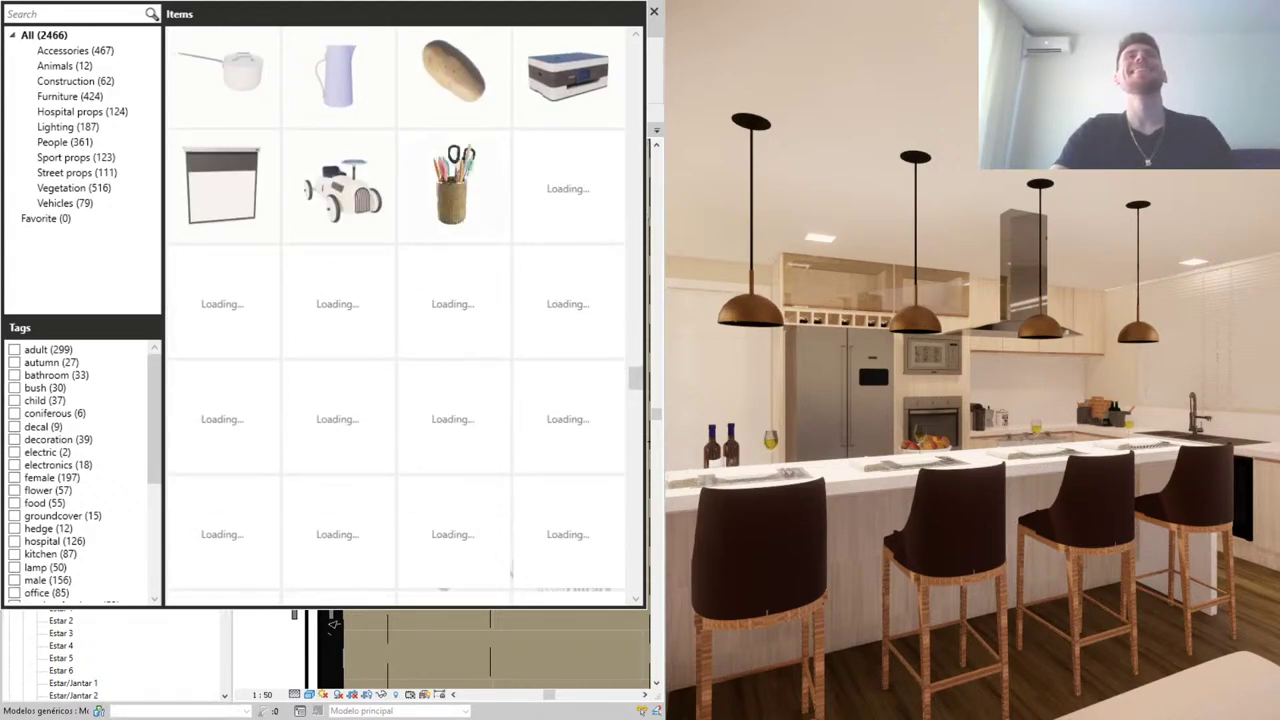
scroll(560, 378, down, 1)
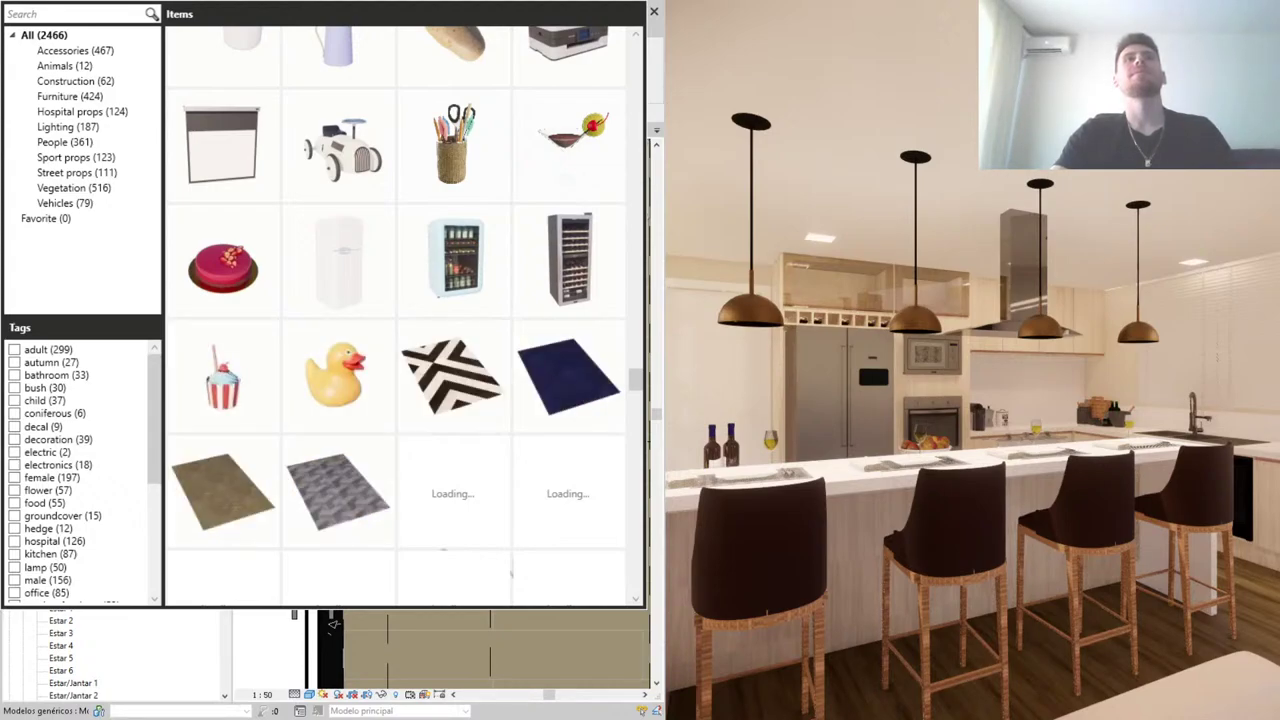
scroll(576, 382, down, 1)
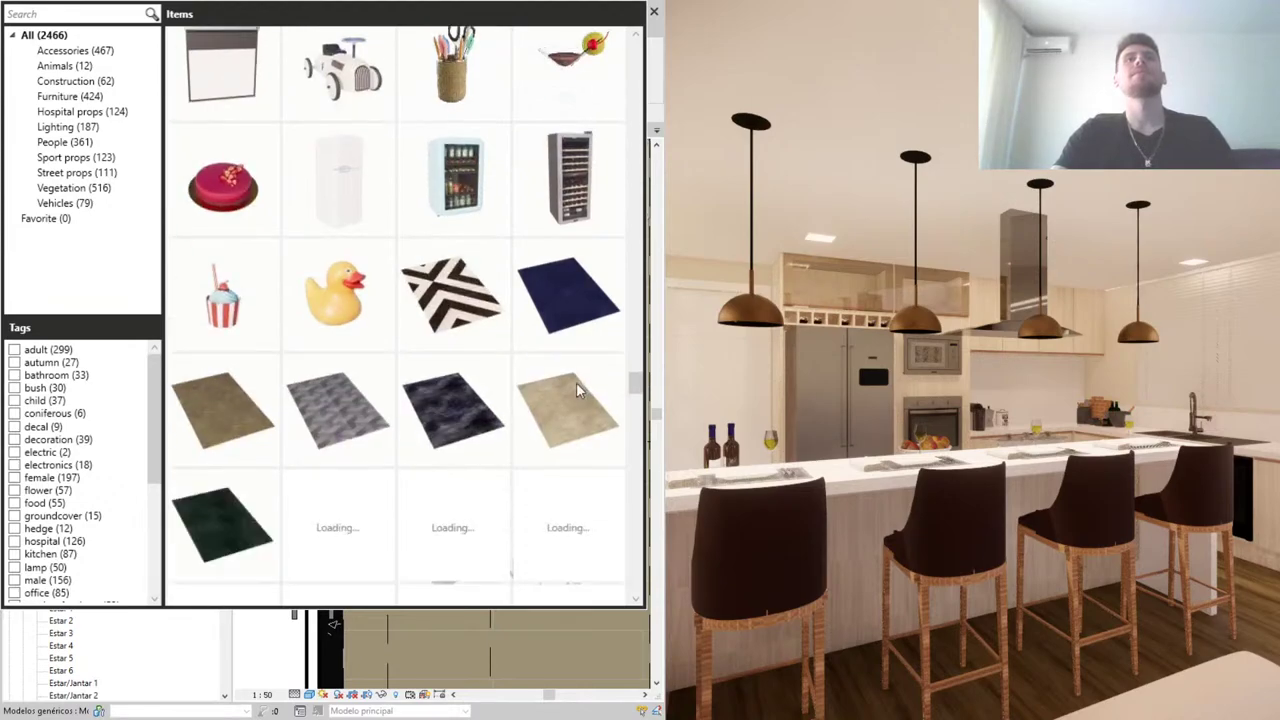
scroll(579, 384, down, 2)
scroll(508, 410, down, 1)
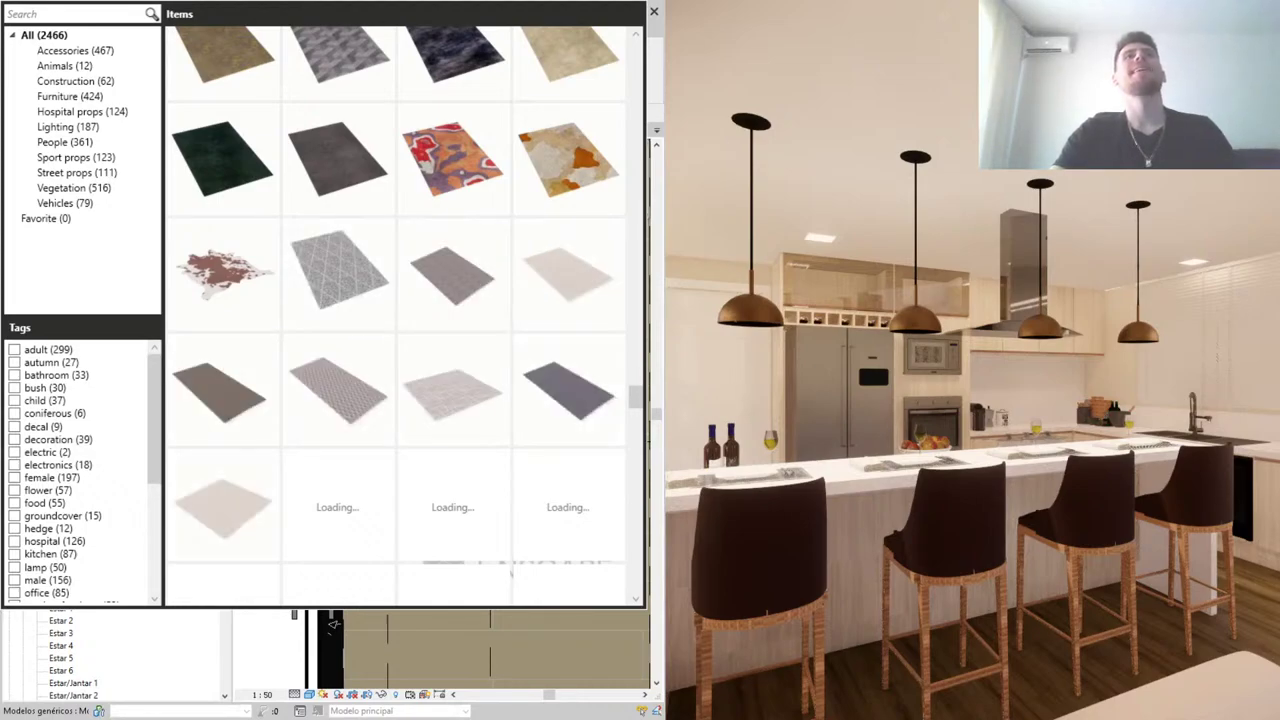
scroll(320, 371, down, 1)
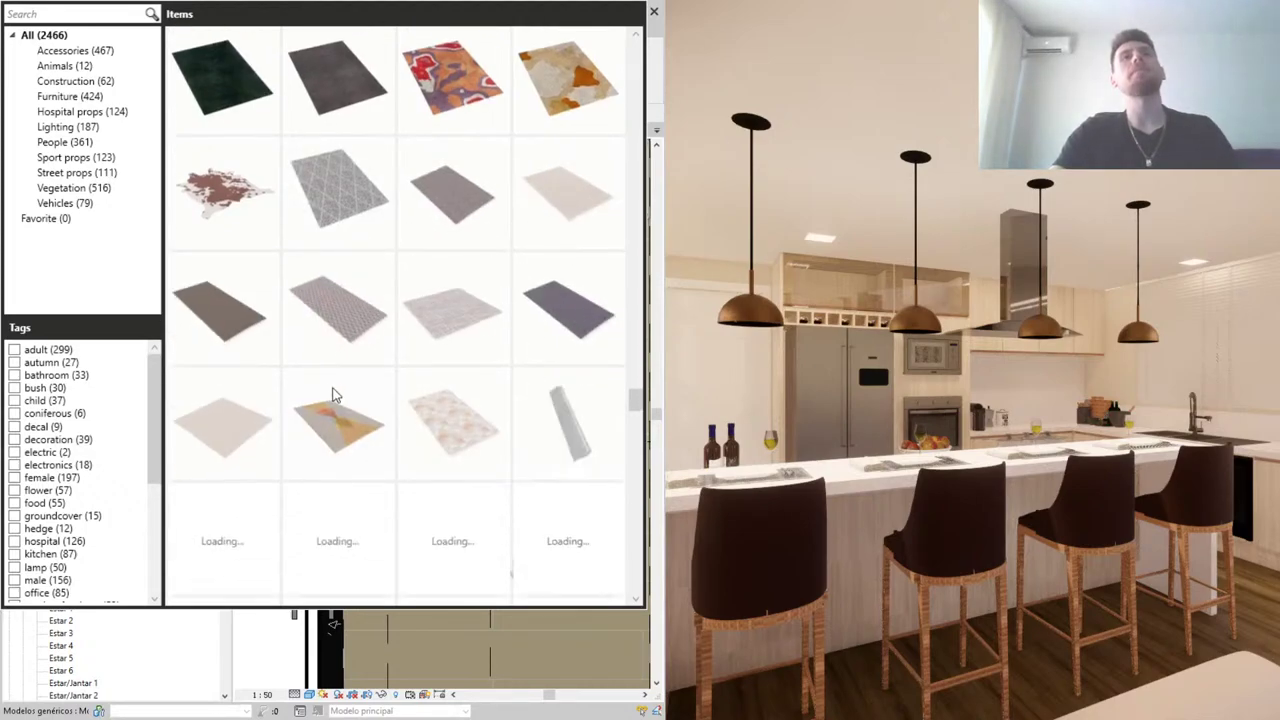
scroll(405, 345, down, 1)
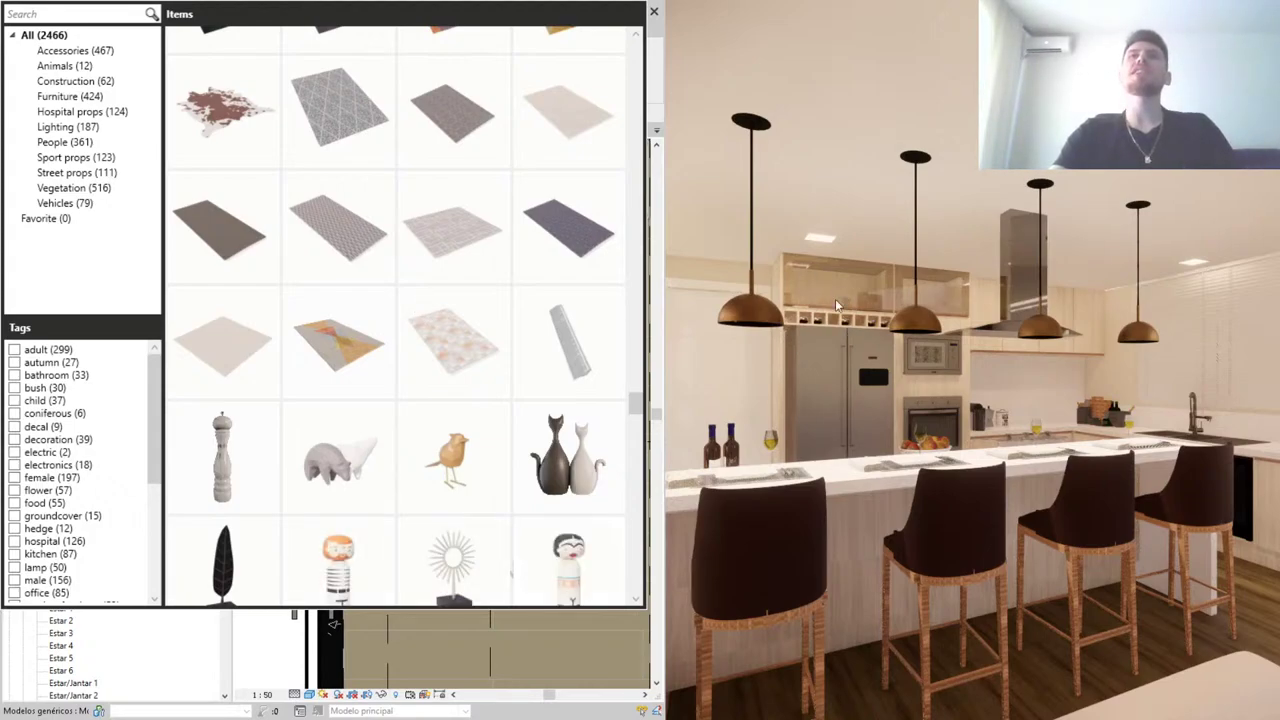
Step: Orbit the Enscape render camera toward the dressed island counter and its four stools
drag(797, 334, 807, 344)
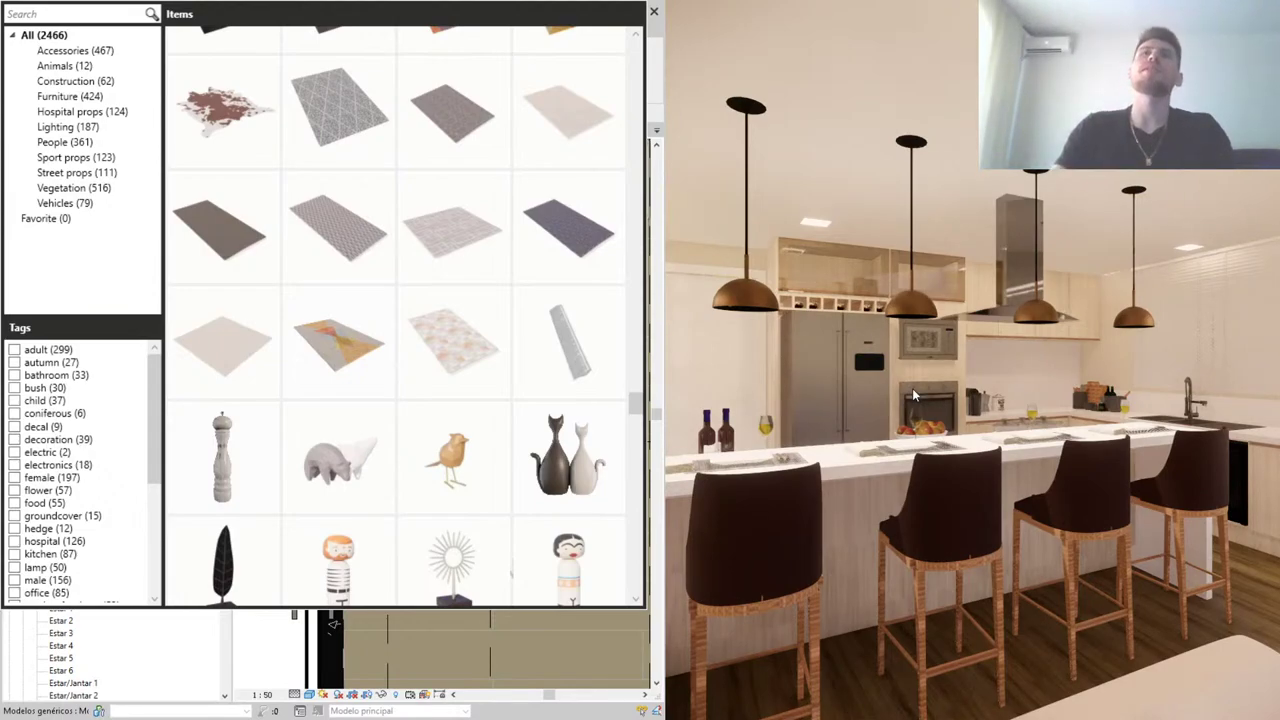
drag(912, 388, 932, 408)
scroll(932, 408, down, 2)
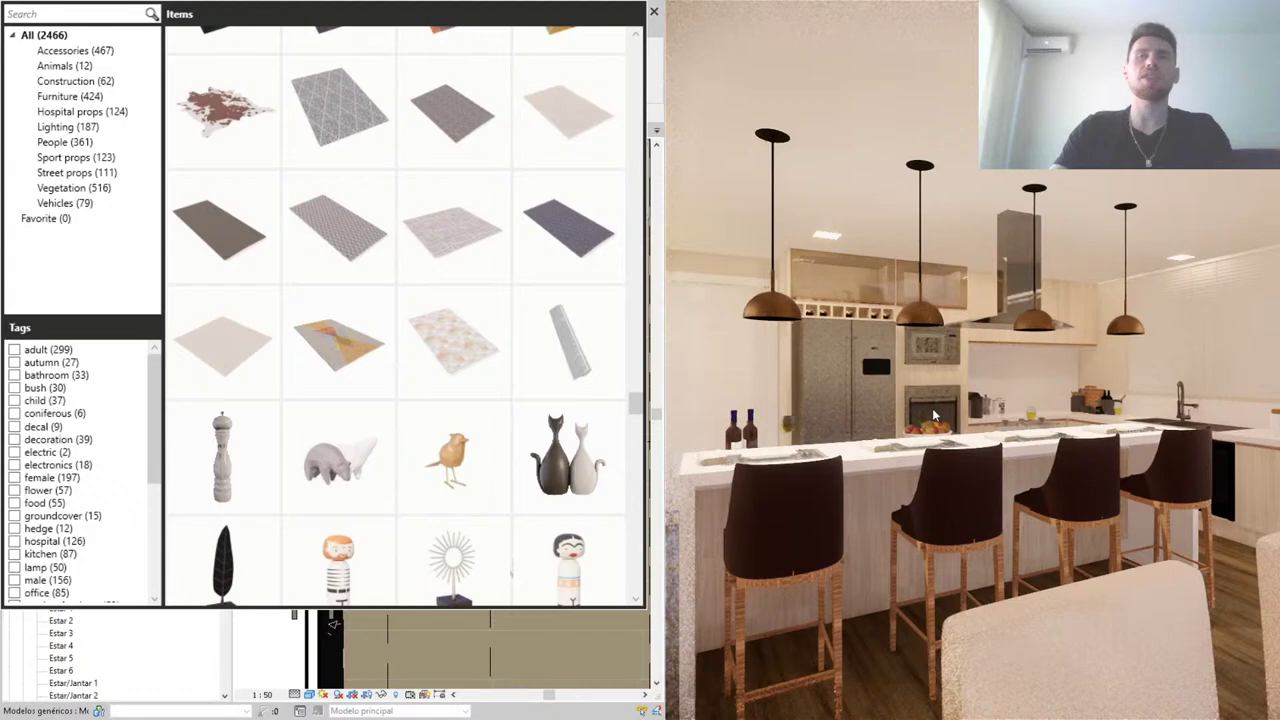
scroll(934, 416, up, 2)
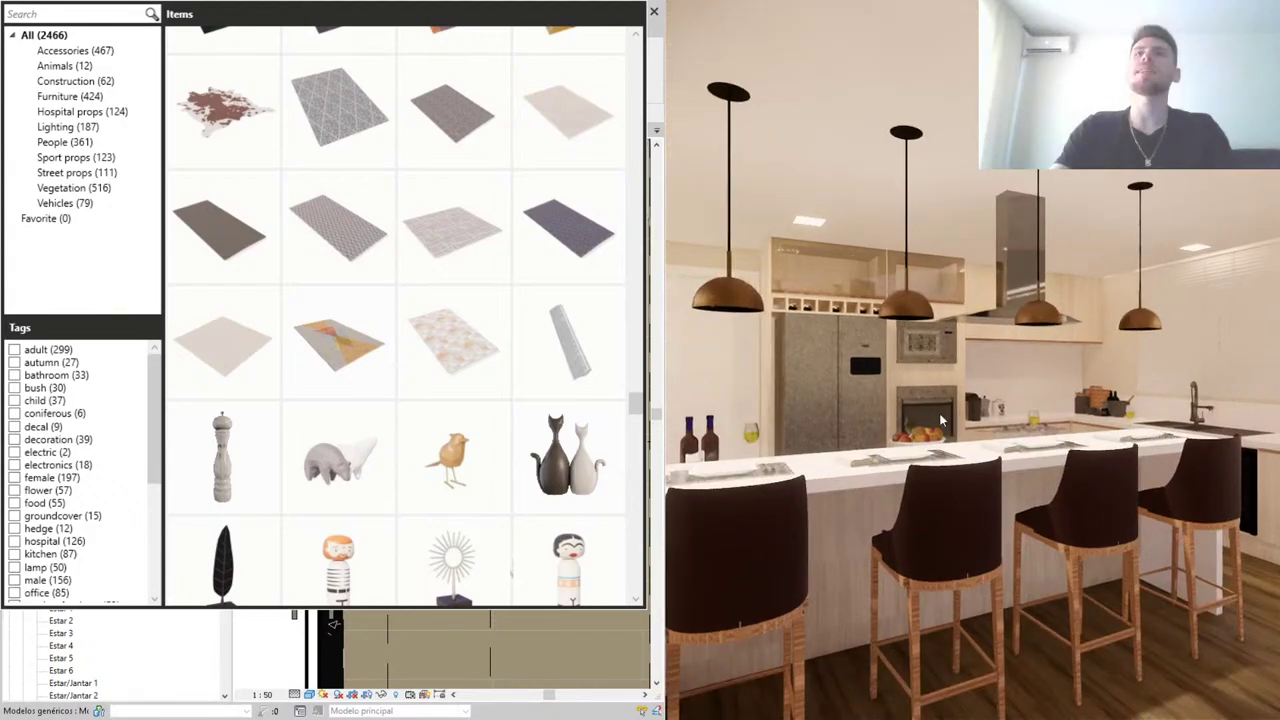
scroll(940, 420, up, 2)
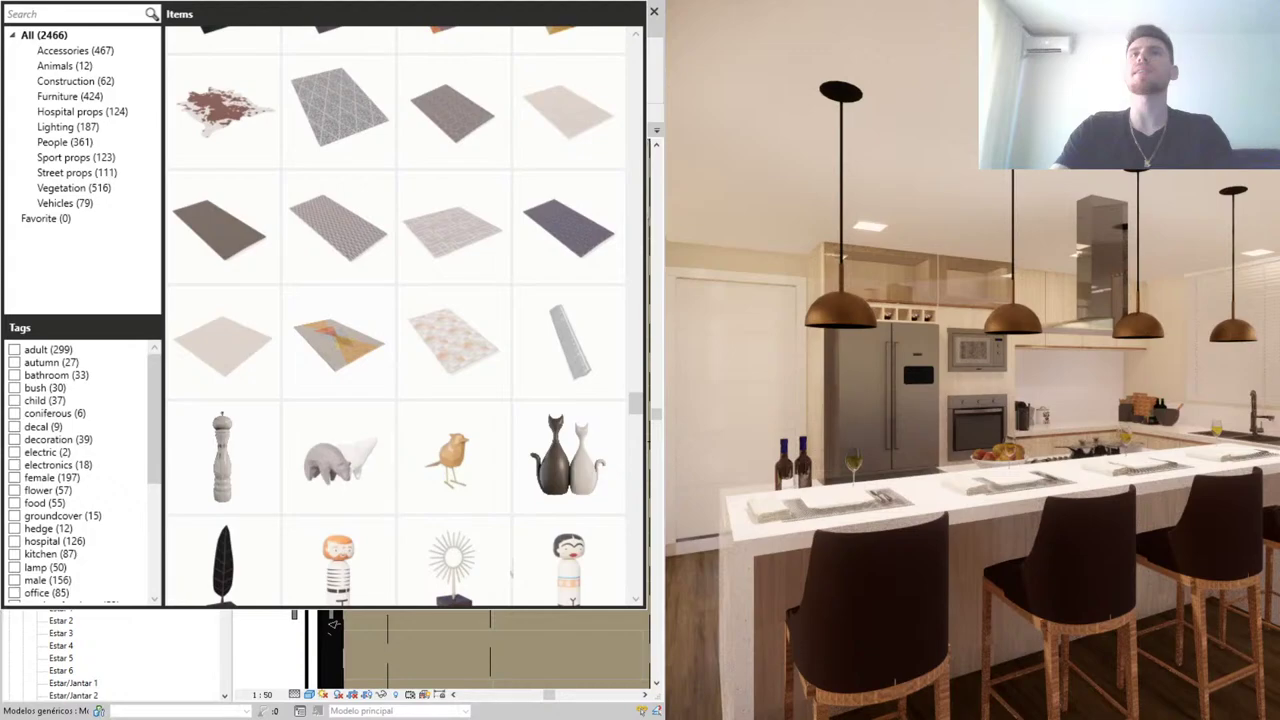
drag(1018, 495, 1118, 500)
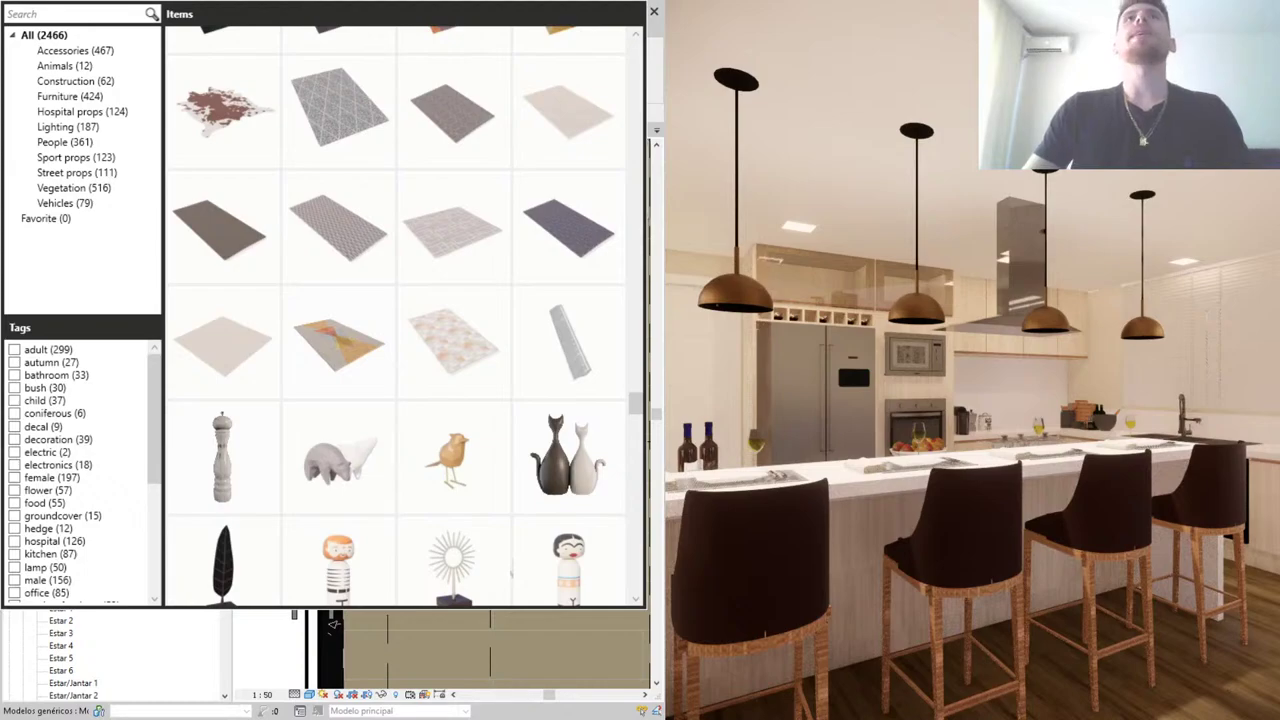
Step: Close the asset library and frame the kitchen island in the ground-floor plan
key(Escape)
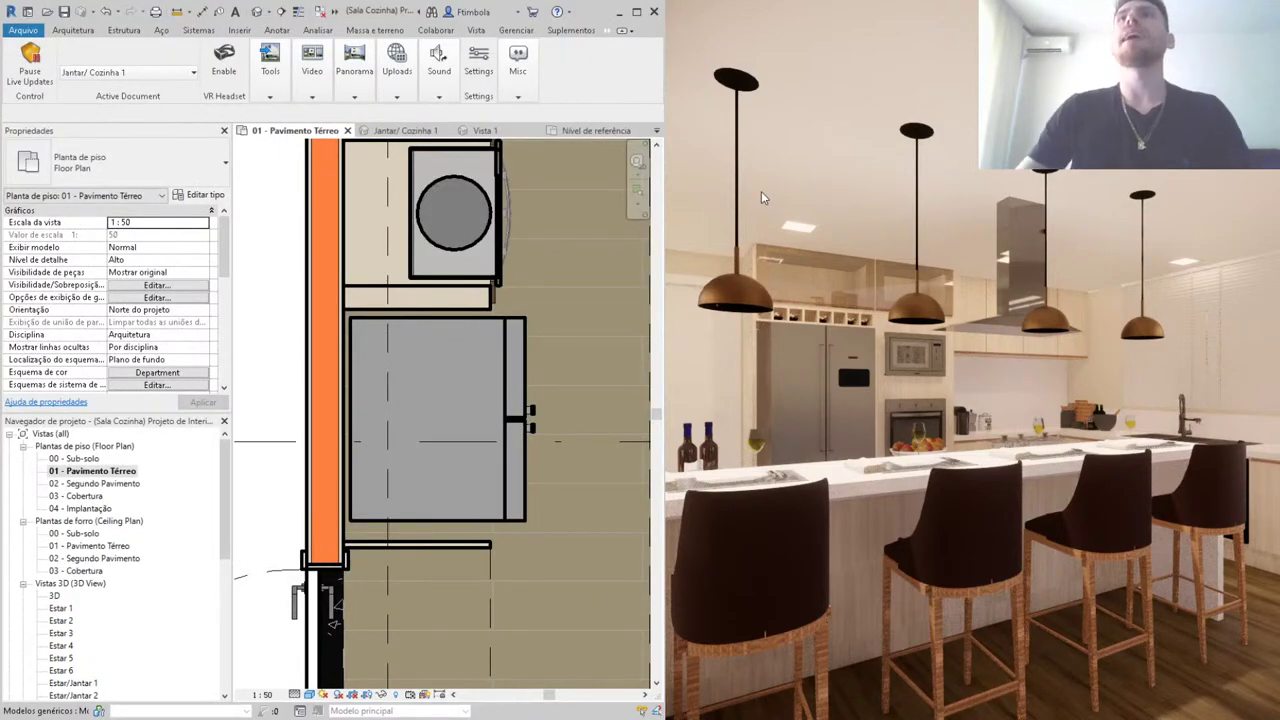
scroll(323, 362, down, 3)
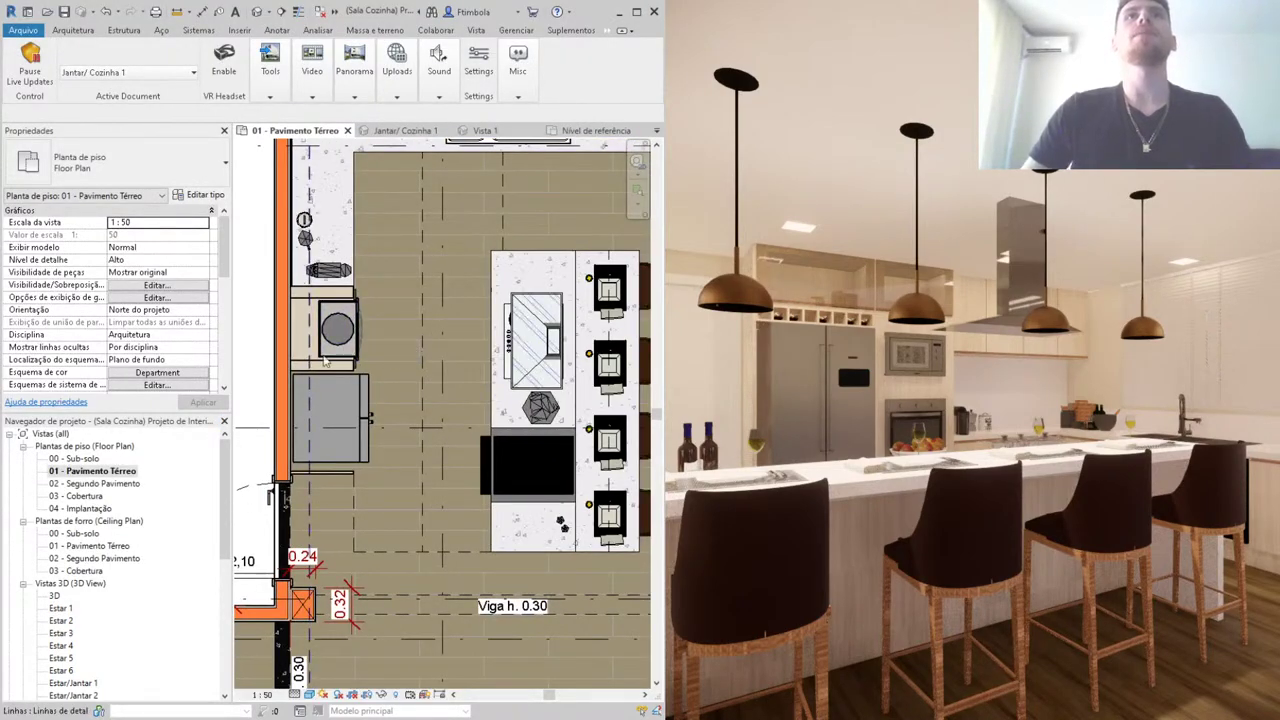
middle_drag(323, 362, 170, 300)
scroll(455, 418, up, 2)
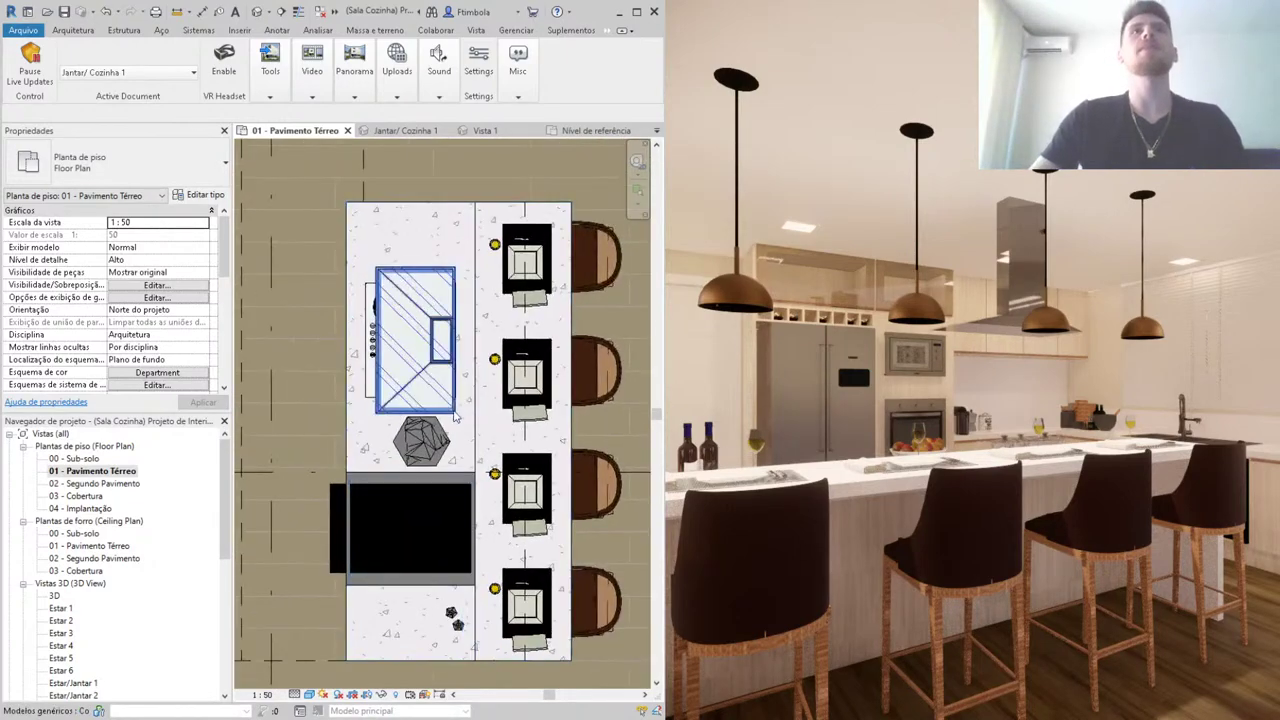
scroll(455, 418, down, 2)
mouse_move(440, 430)
middle_down()
mouse_move(445, 458)
mouse_move(400, 465)
middle_up()
scroll(395, 465, down, 1)
scroll(390, 468, up, 1)
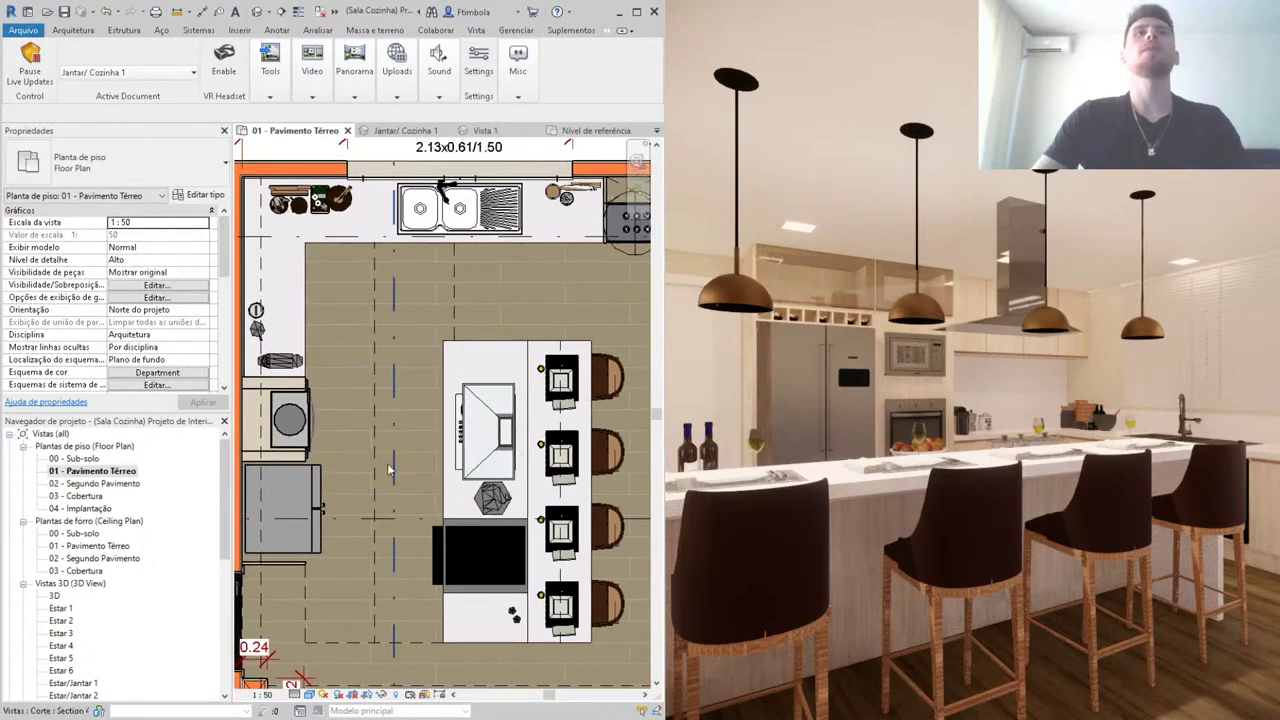
scroll(143, 346, down, 3)
scroll(143, 346, down, 3)
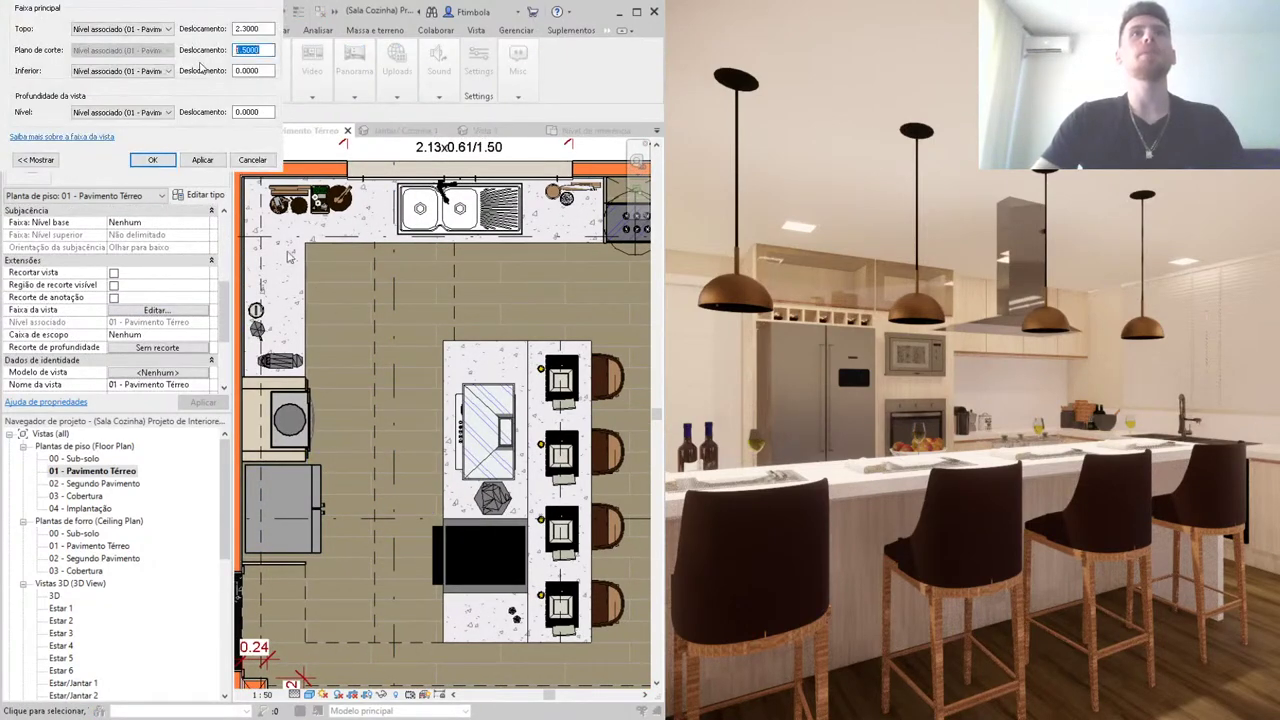
Step: Set the plan's cut plane offset to 1.8 and select the pendant lamp over the island
text(1.8)
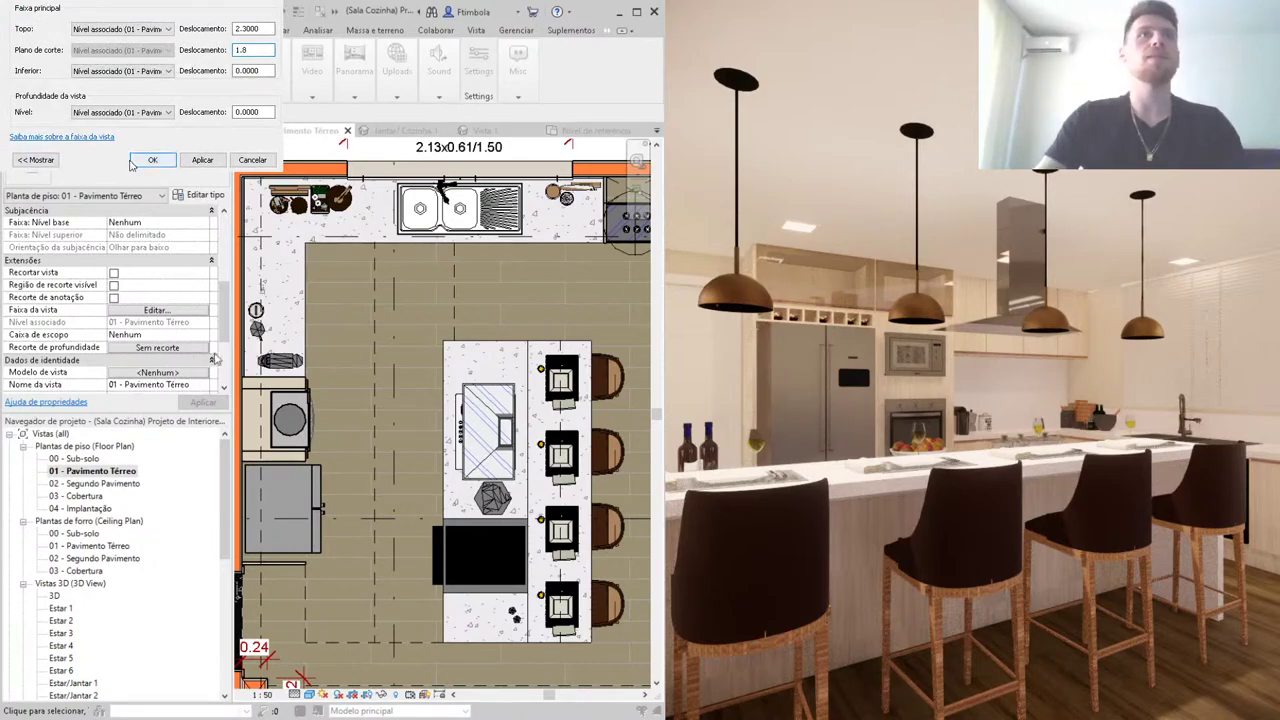
key(Return)
scroll(559, 413, up, 2)
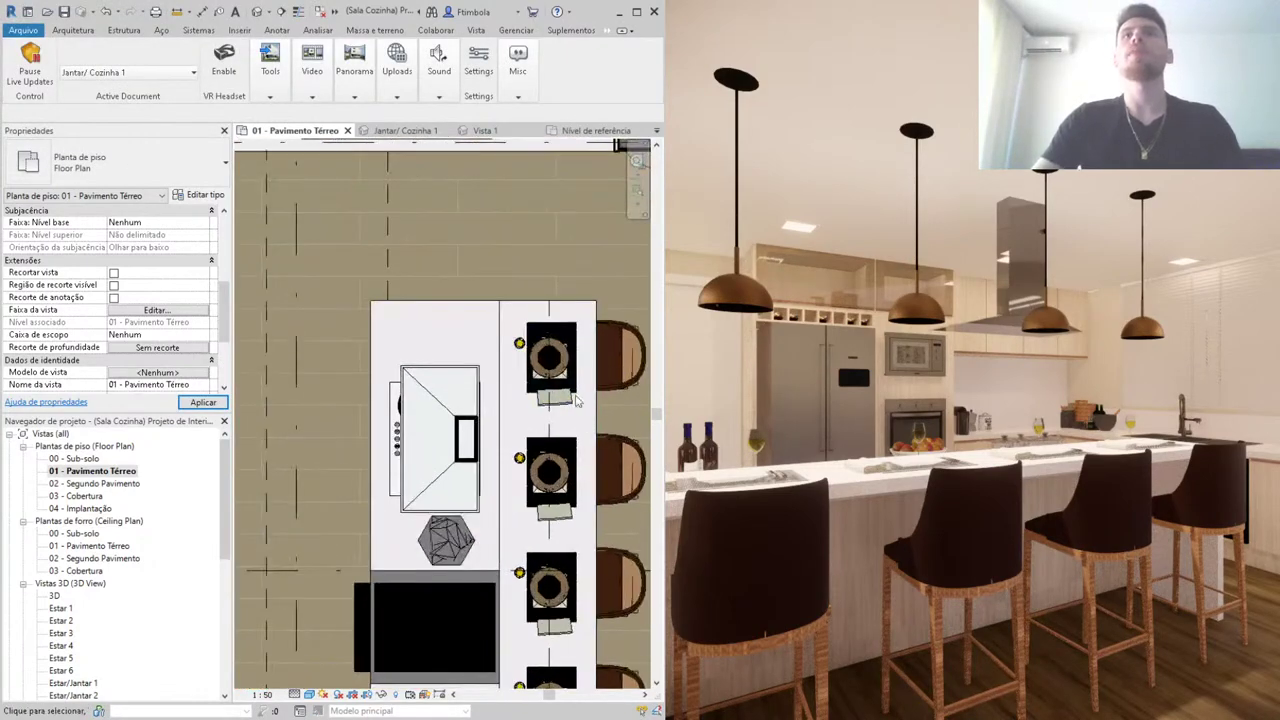
scroll(545, 380, up, 1)
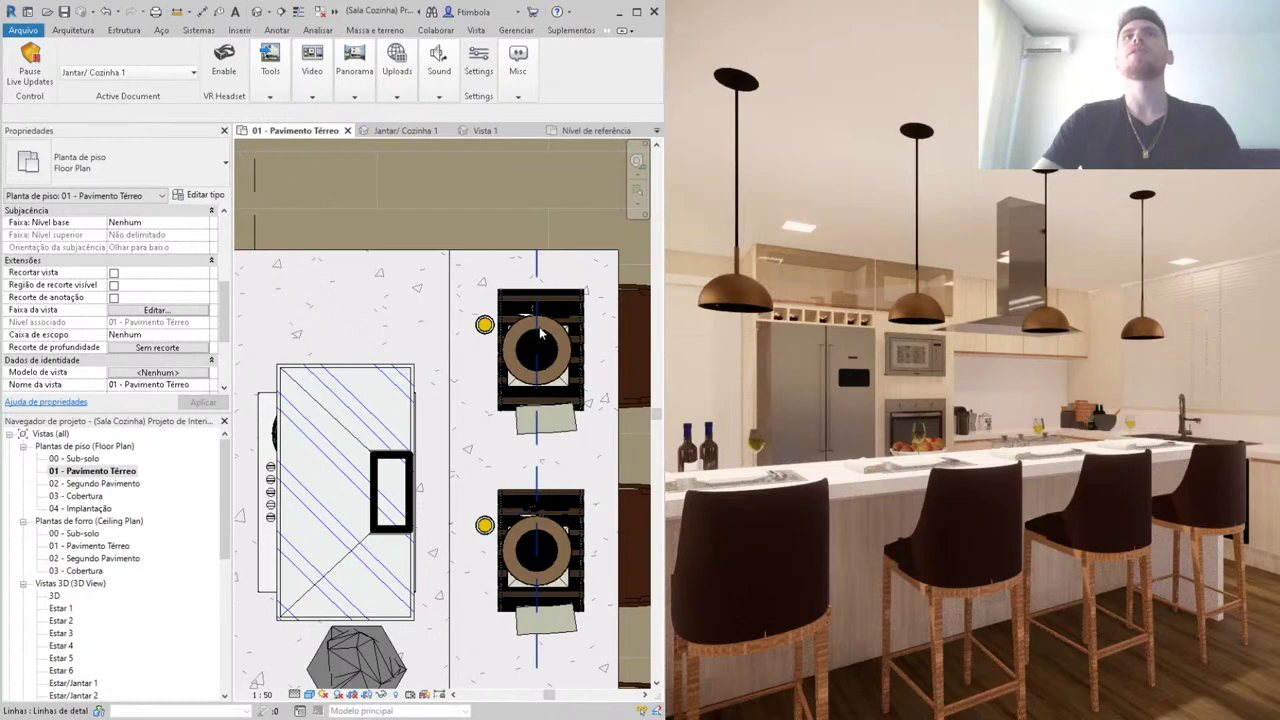
click(540, 335)
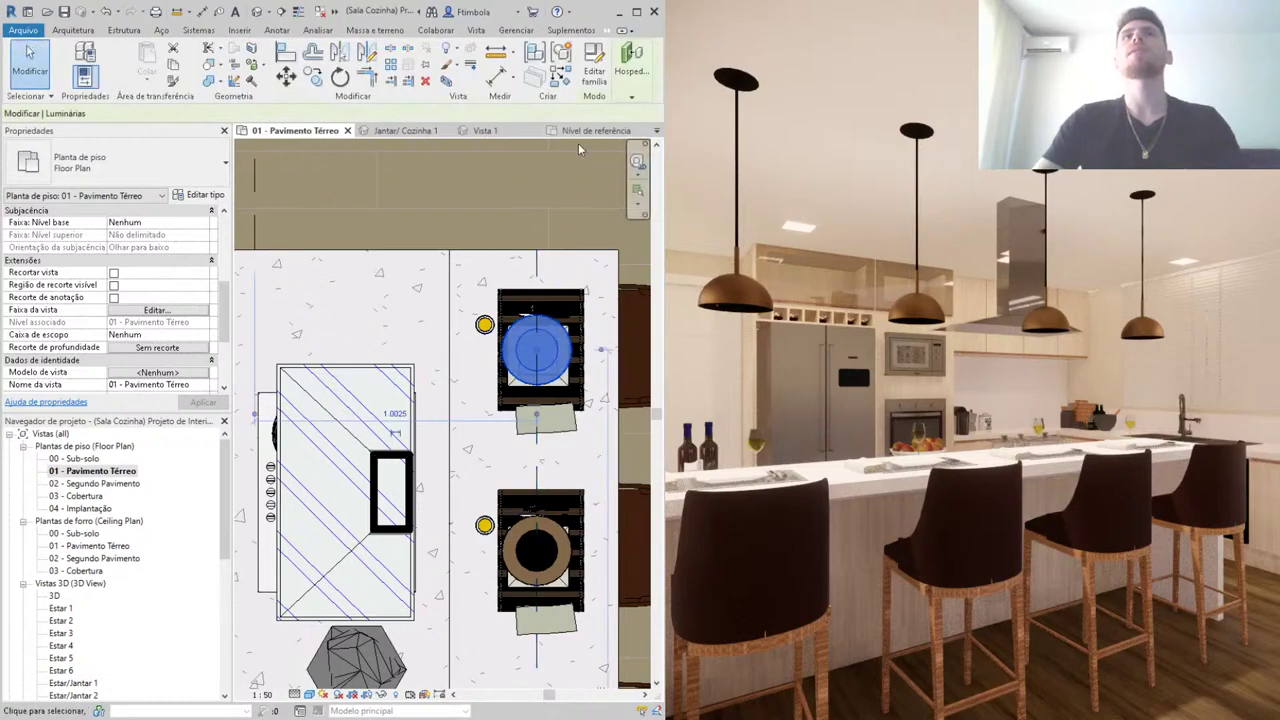
Step: Edit the Pendente Mônaco family and select the light-emitting geometry under the shade
click(591, 86)
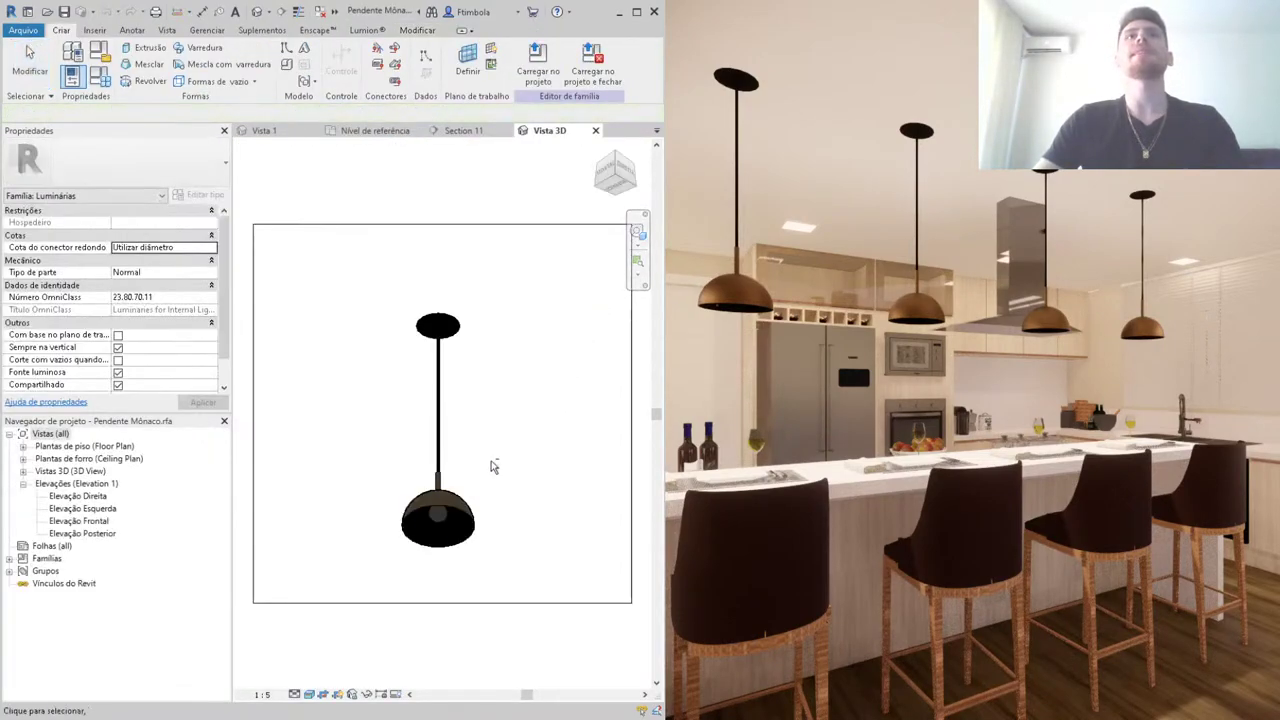
scroll(470, 505, up, 3)
scroll(440, 498, up, 2)
click(424, 490)
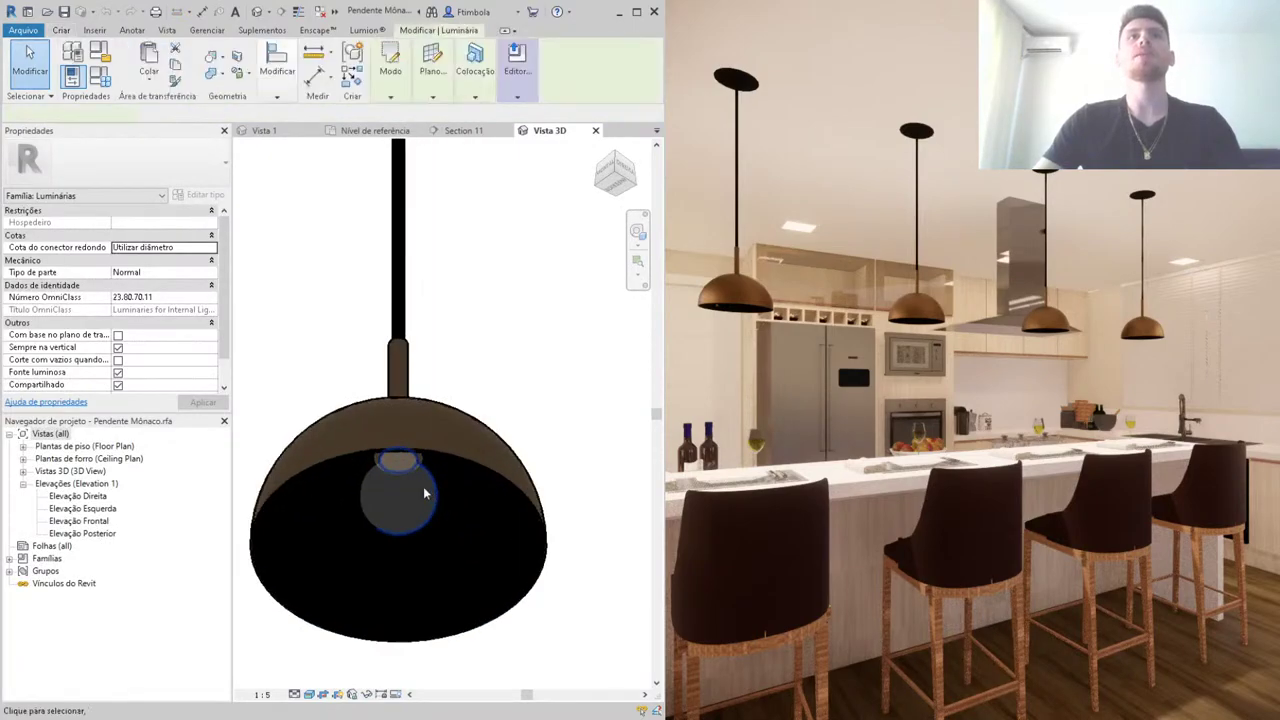
double_click(423, 492)
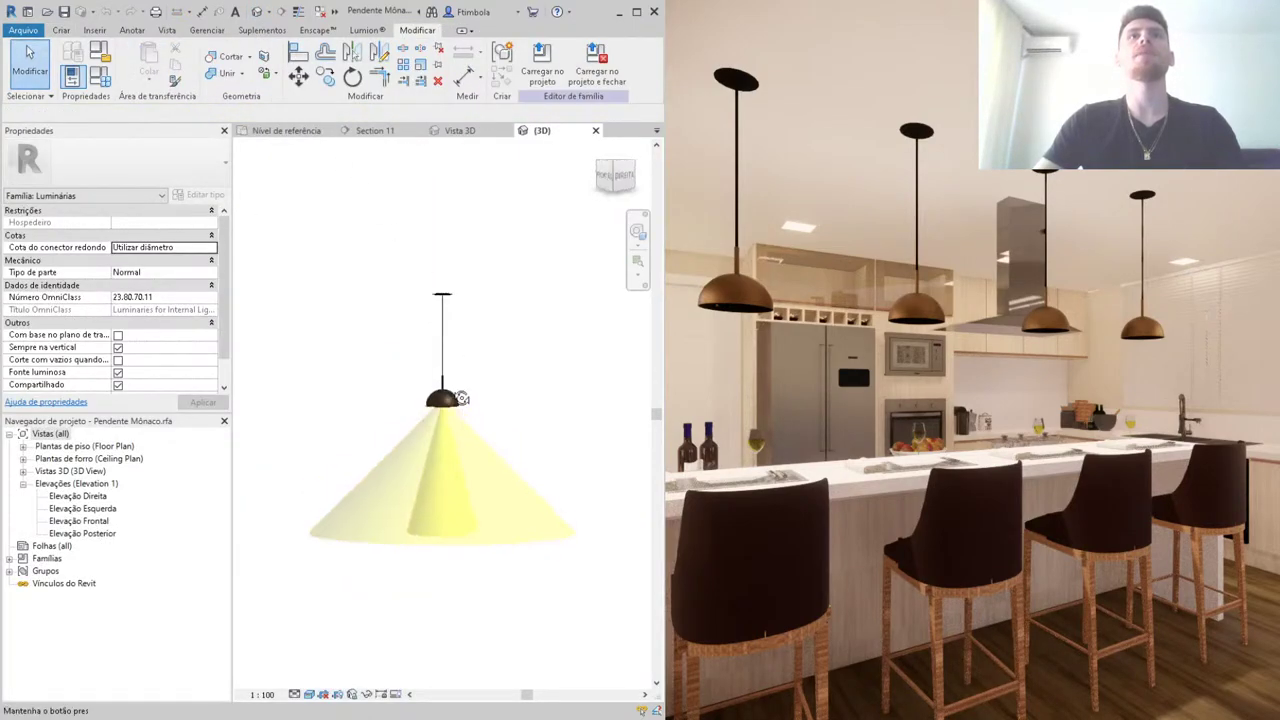
scroll(455, 405, up, 2)
scroll(431, 421, up, 3)
scroll(440, 430, up, 3)
click(449, 437)
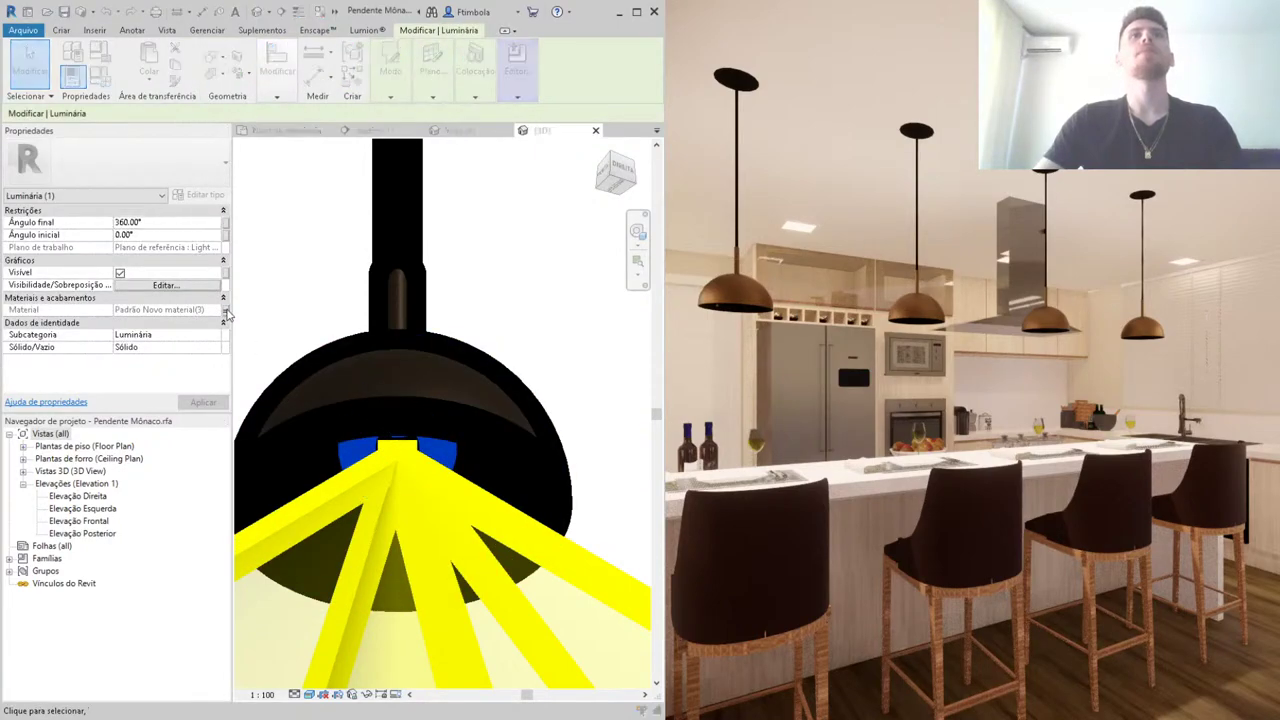
Step: Link its material to a new AUTO ILUMINAÇÃO parameter and reload the family, overwriting the existing one
click(225, 310)
click(30, 77)
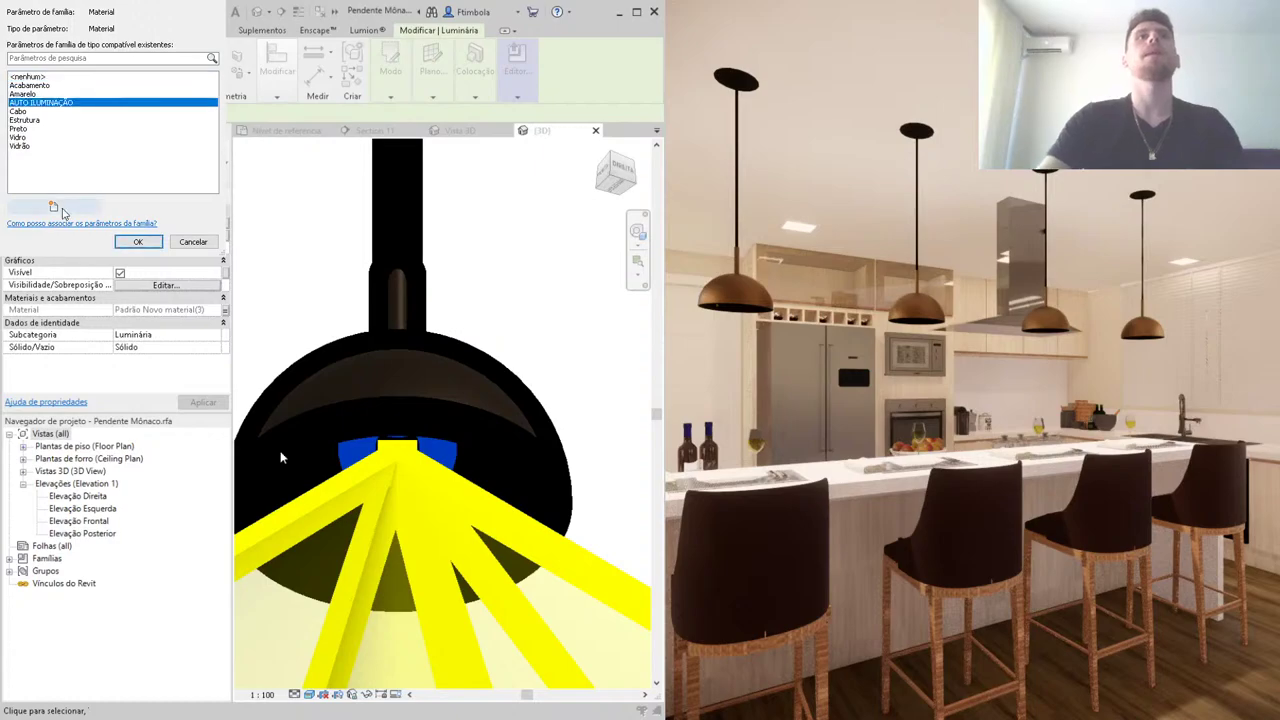
click(138, 242)
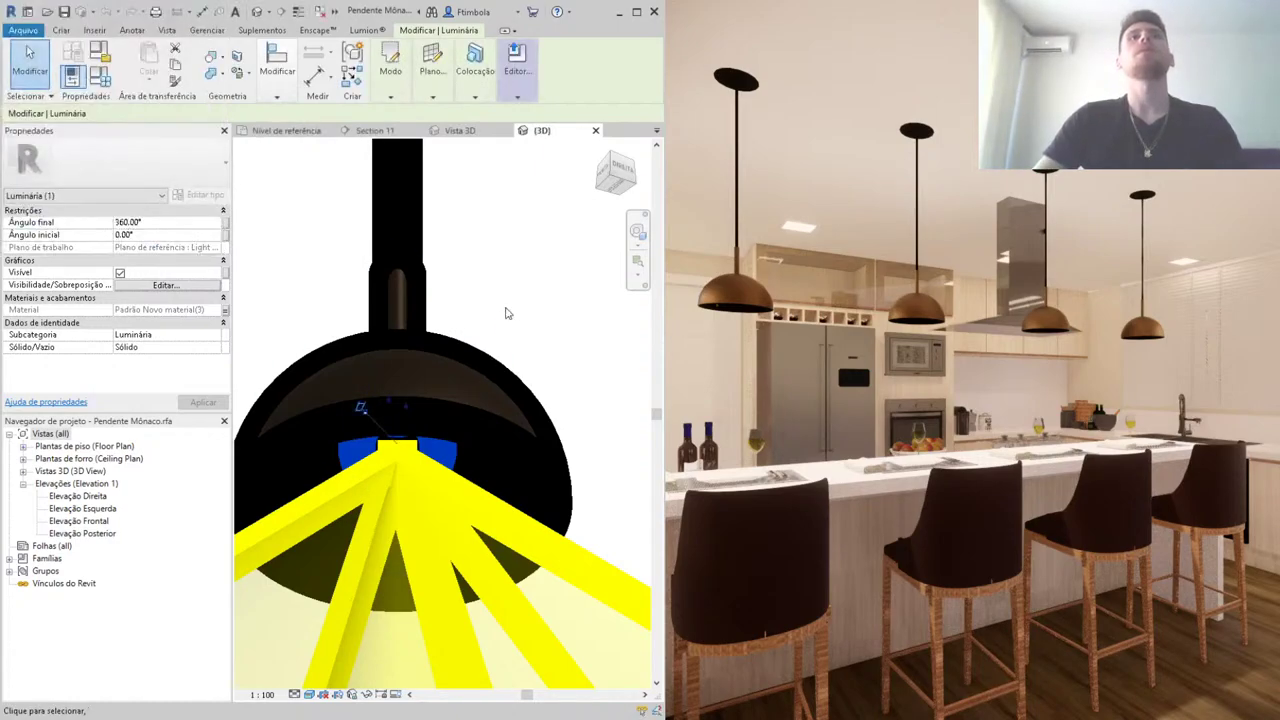
click(510, 308)
click(543, 86)
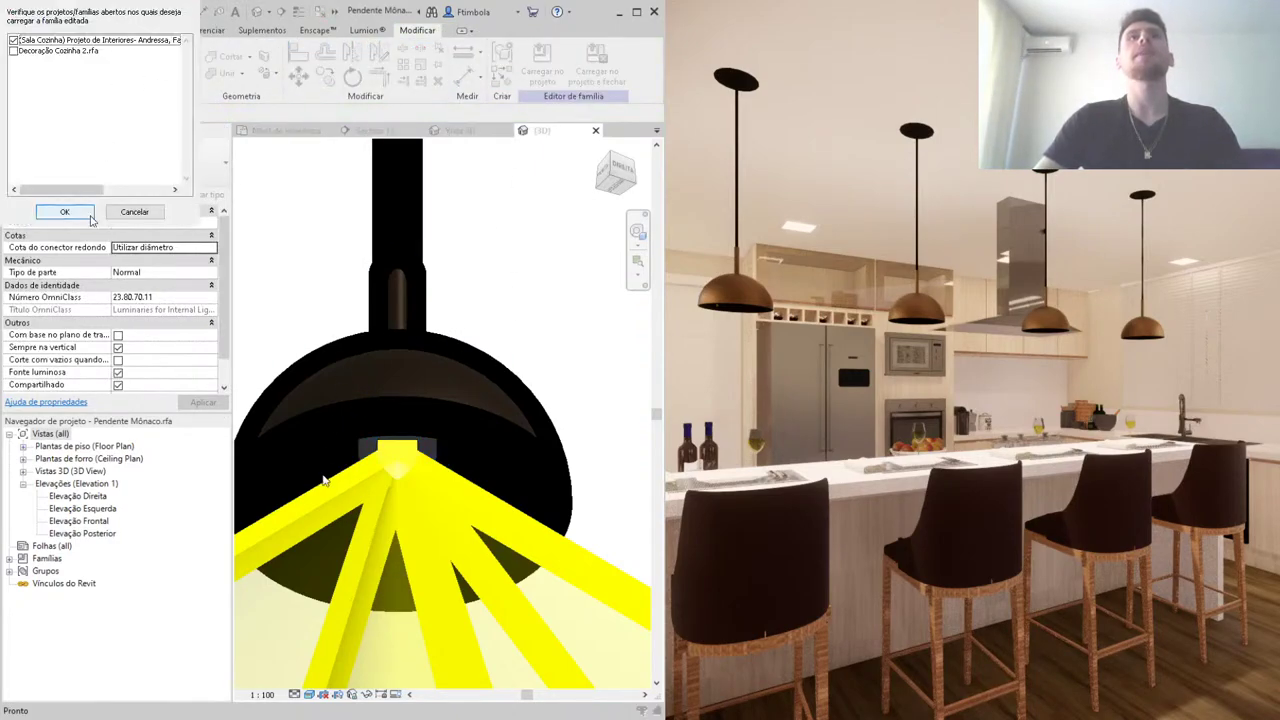
click(51, 214)
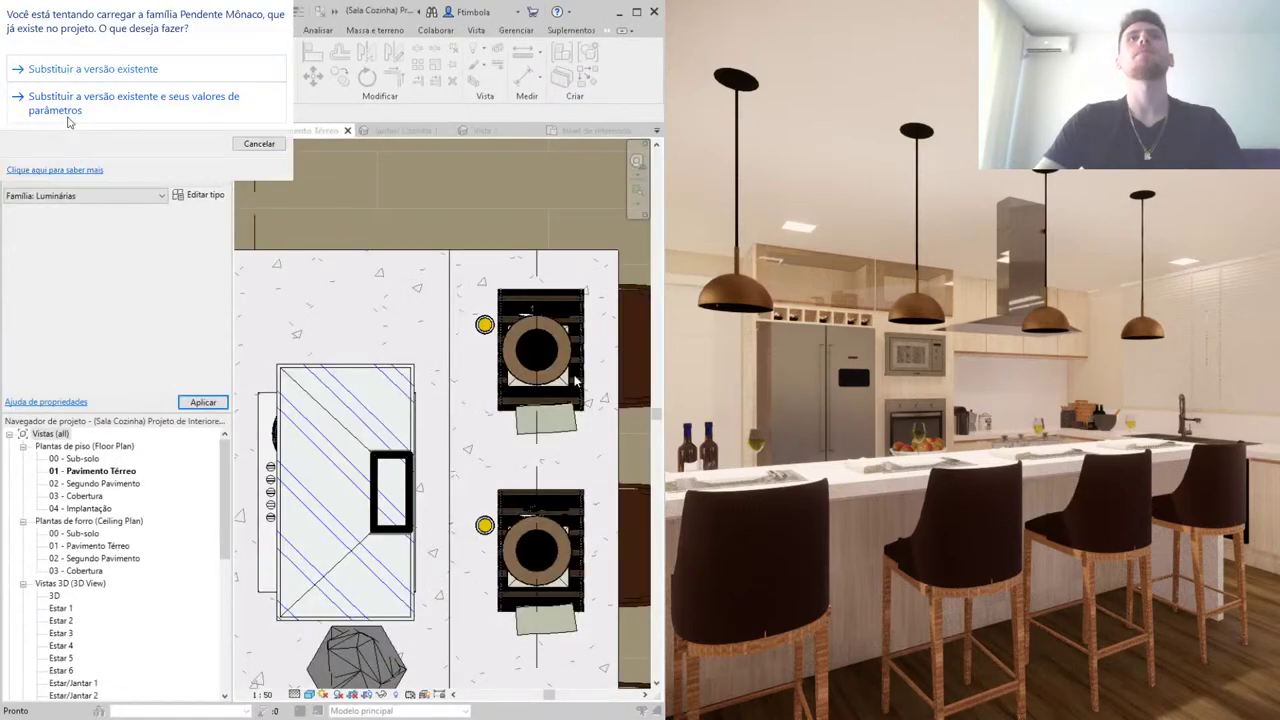
click(90, 60)
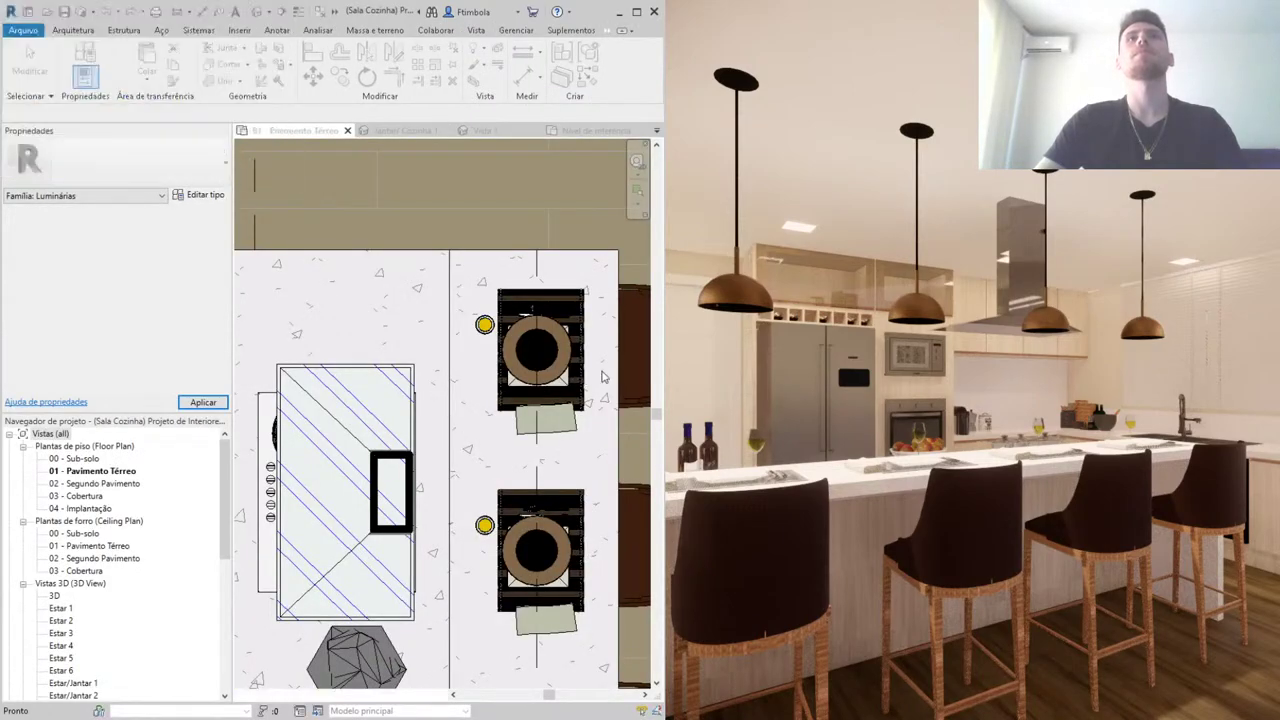
Step: Open the Section 2 building section and frame the kitchen pendant lamps
mouse_move(969, 408)
middle_down()
mouse_move(945, 470)
mouse_move(893, 368)
mouse_move(852, 184)
middle_up()
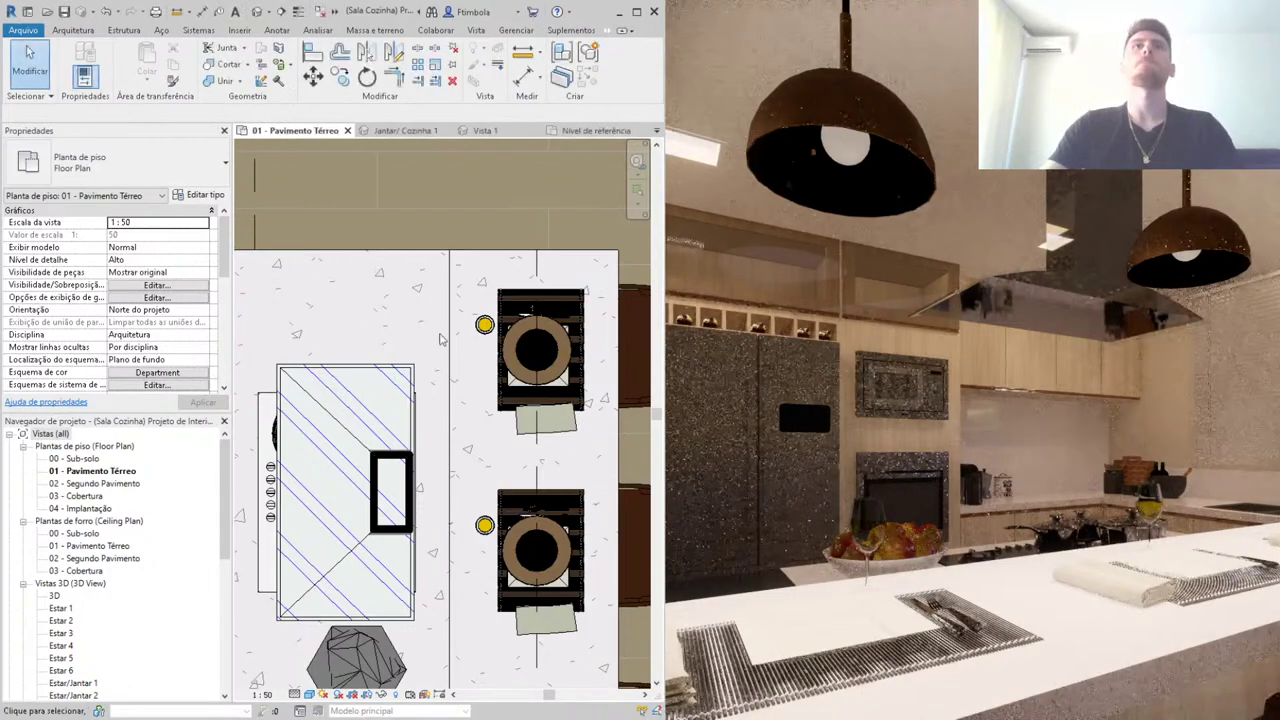
scroll(465, 484, down, 3)
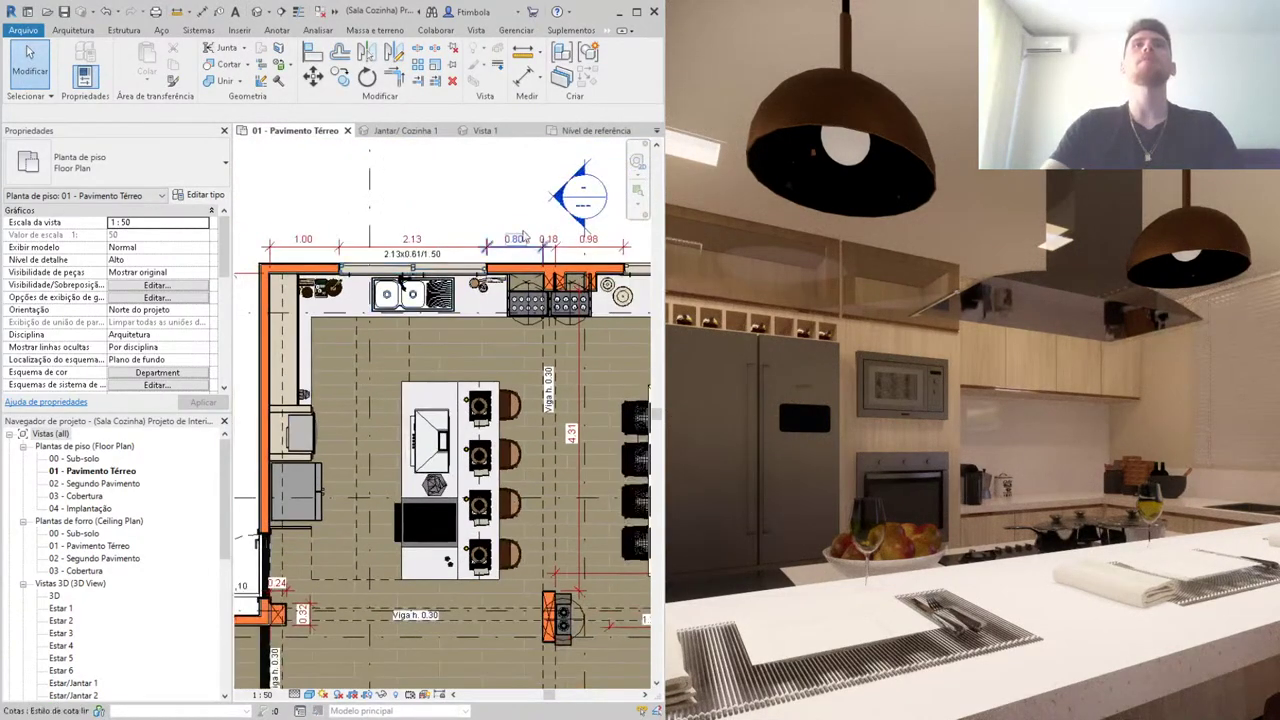
double_click(543, 245)
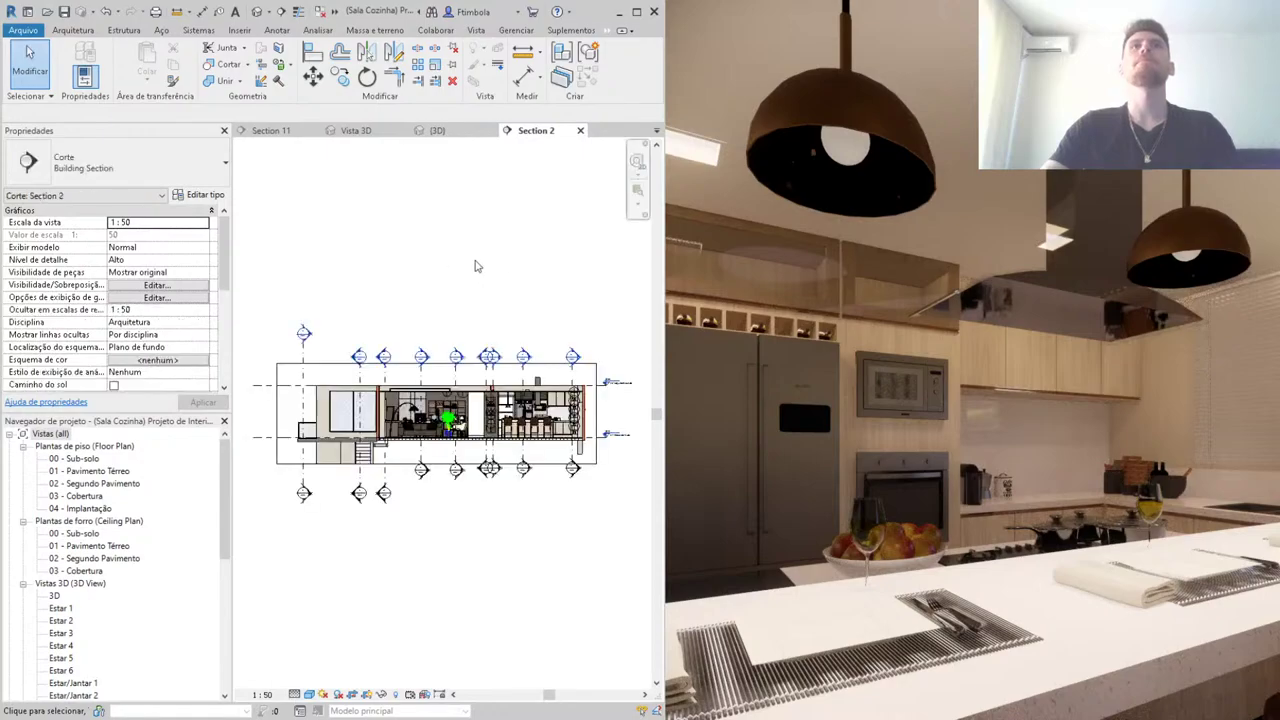
scroll(474, 405, up, 4)
scroll(497, 403, up, 2)
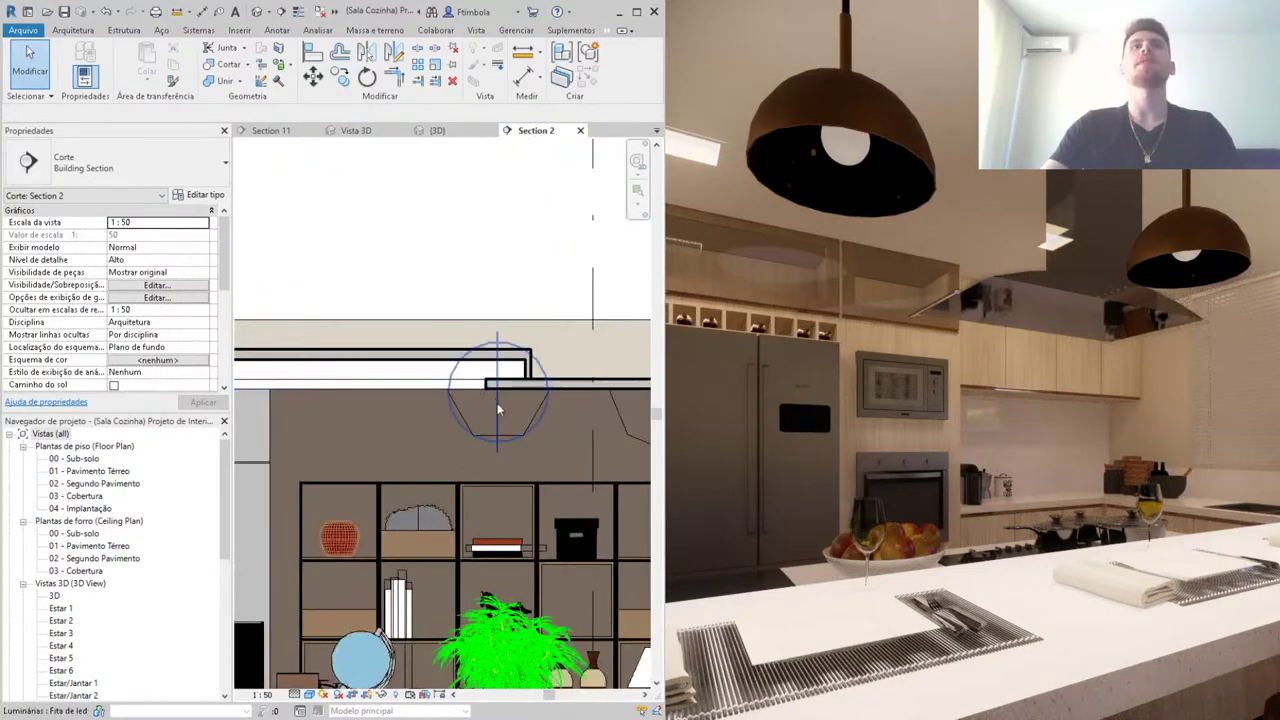
scroll(452, 418, down, 1)
middle_drag(394, 471, 300, 480)
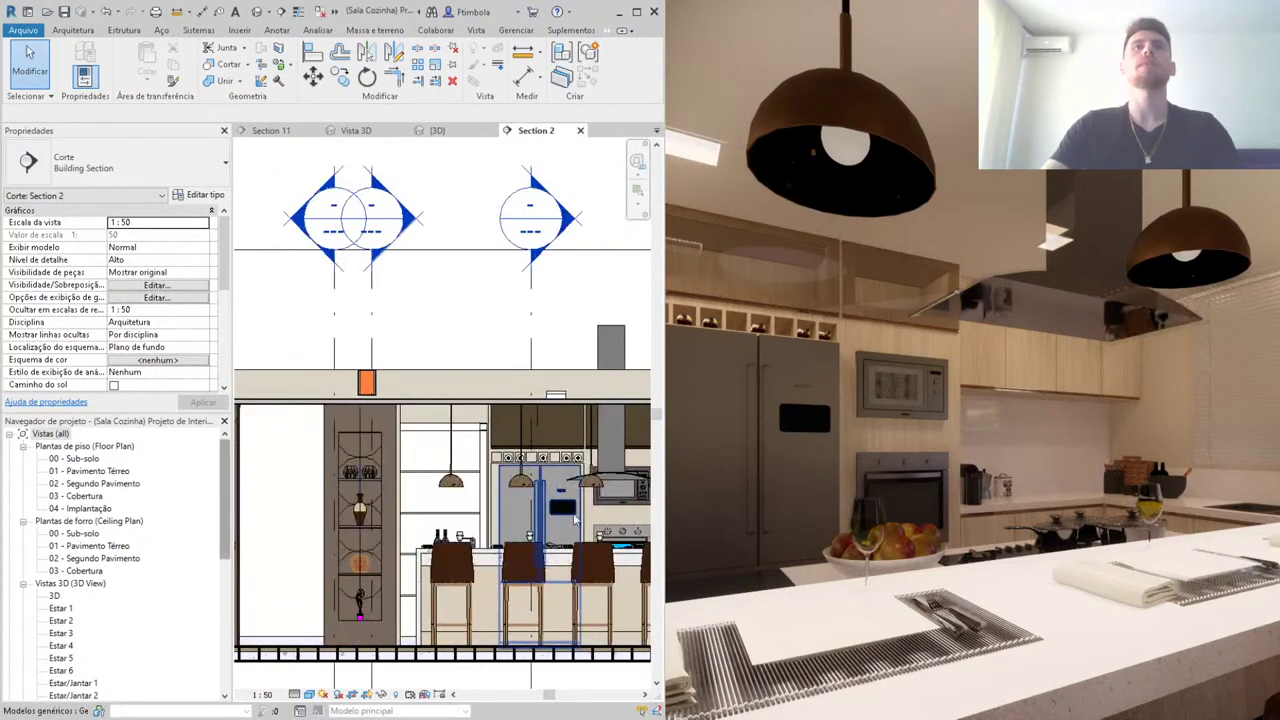
scroll(406, 462, up, 2)
scroll(406, 462, up, 2)
double_click(390, 450)
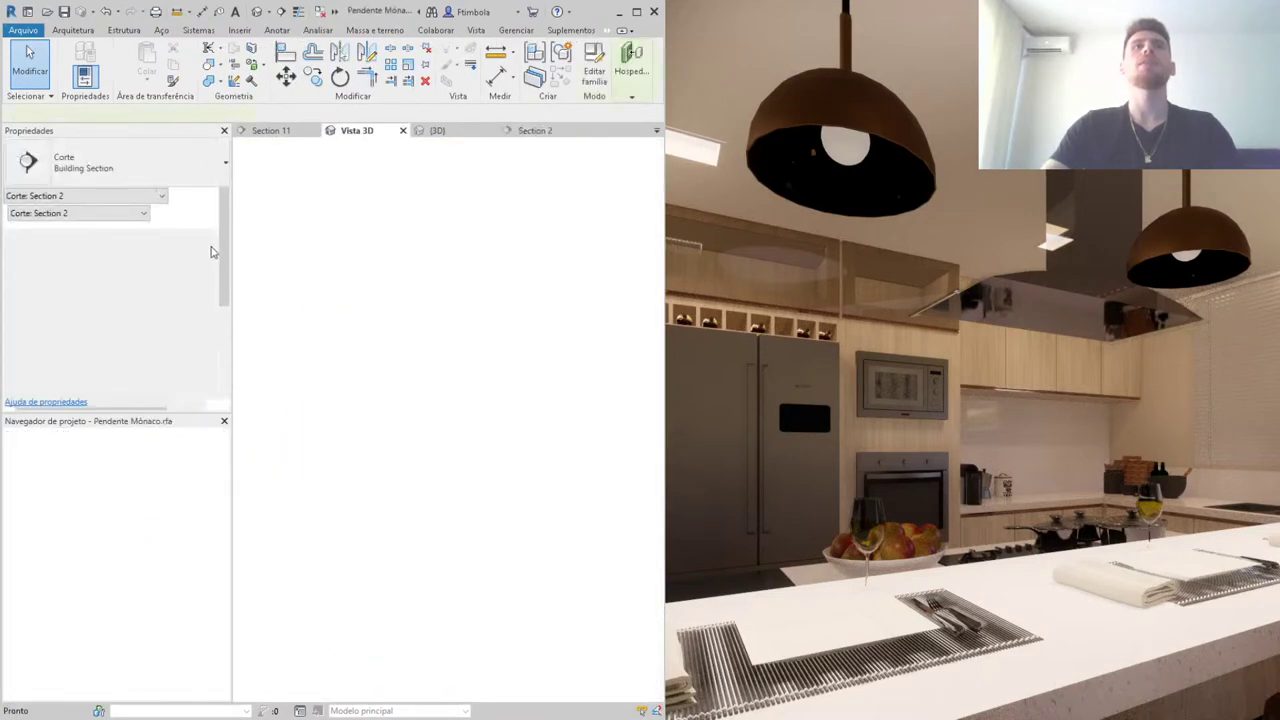
click(403, 131)
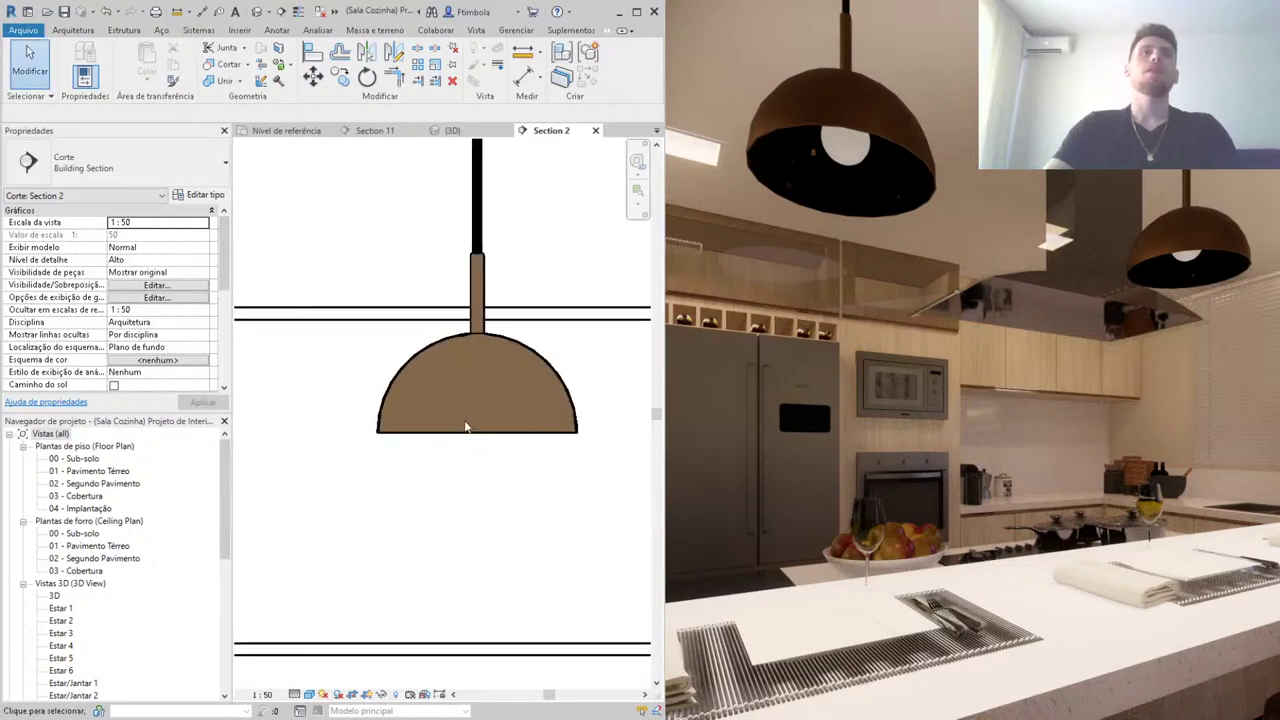
Step: Open the pendant's type properties and select its AUTO ILUMINAÇÃO material value
click(506, 448)
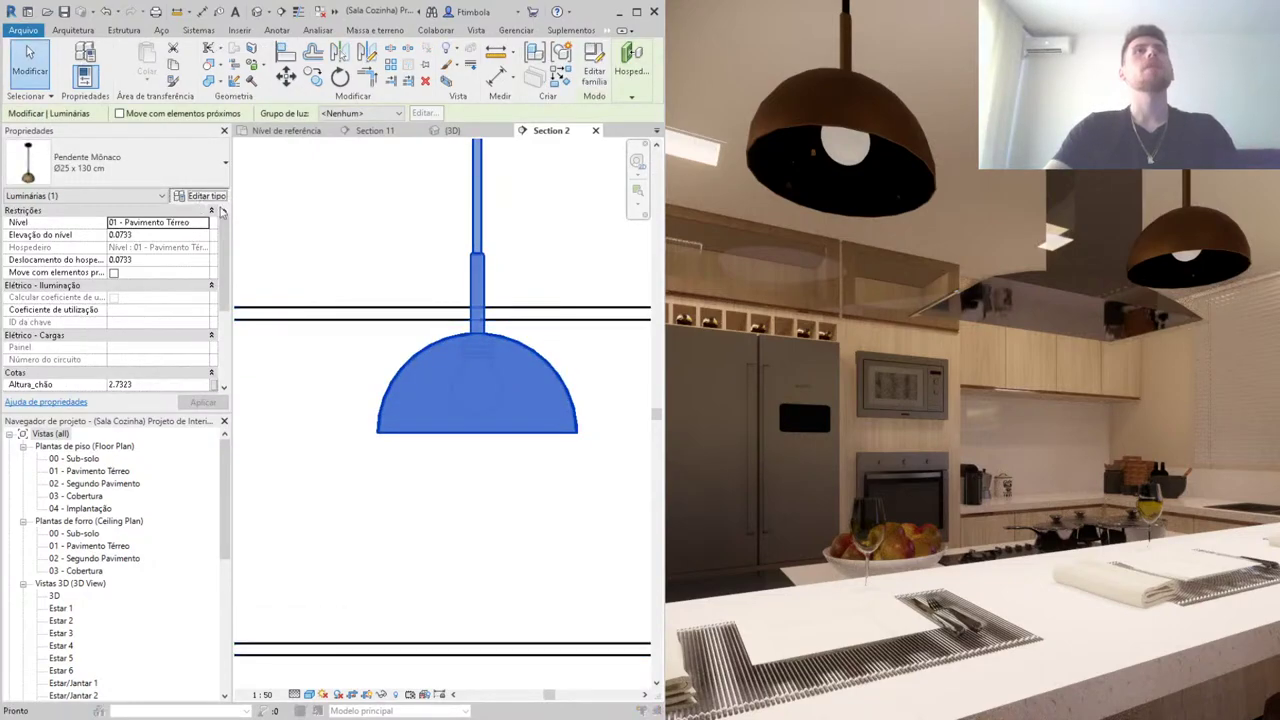
click(218, 199)
click(333, 145)
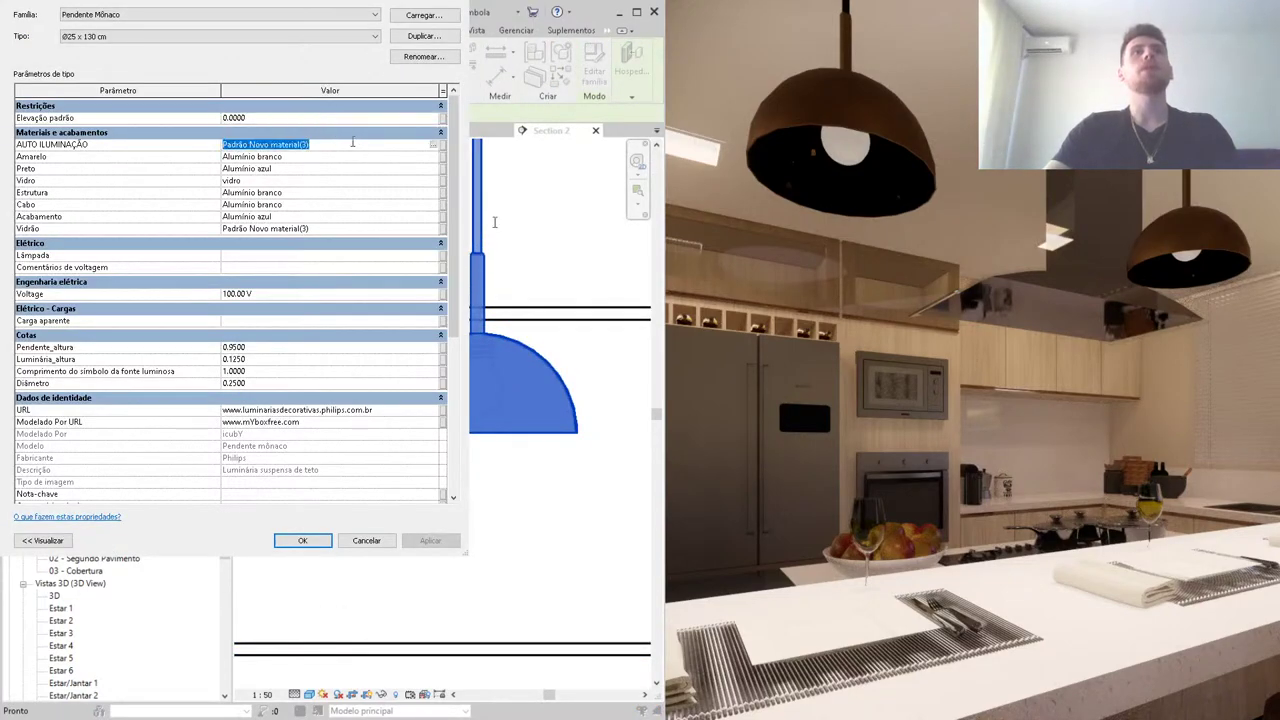
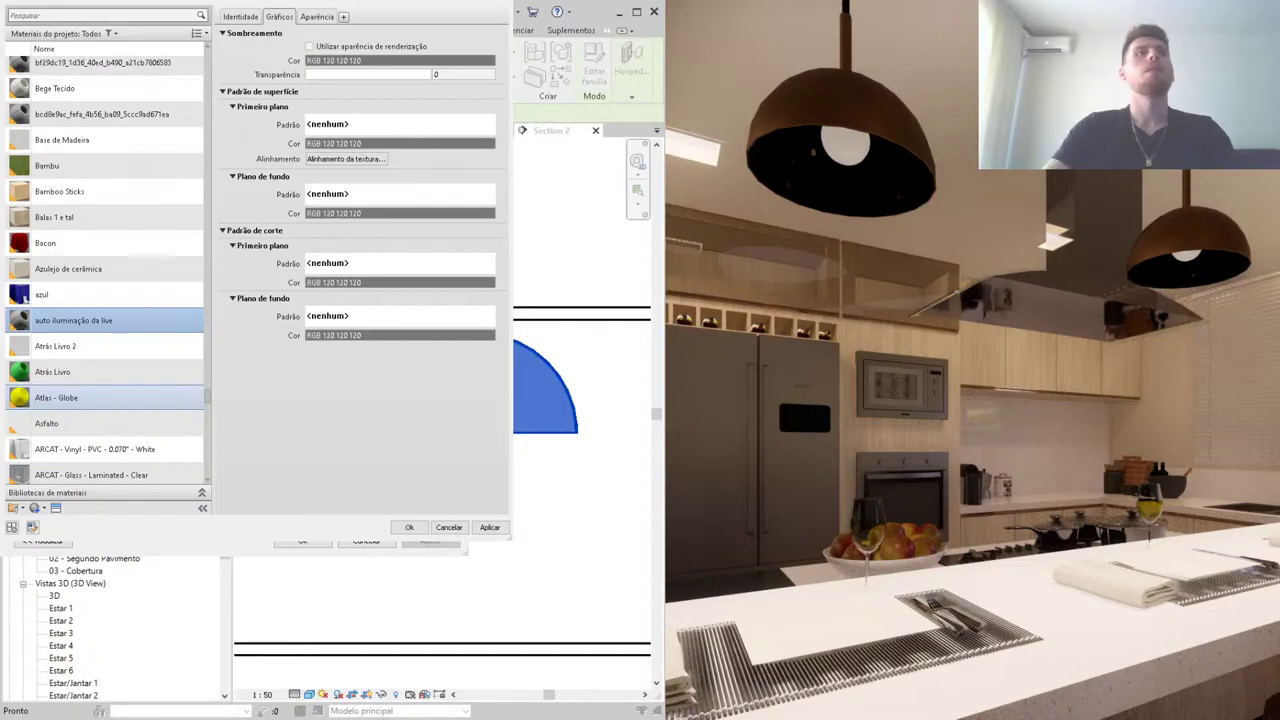
Step: Turn on render appearance and self-illumination for the pendant lamp's material
click(324, 47)
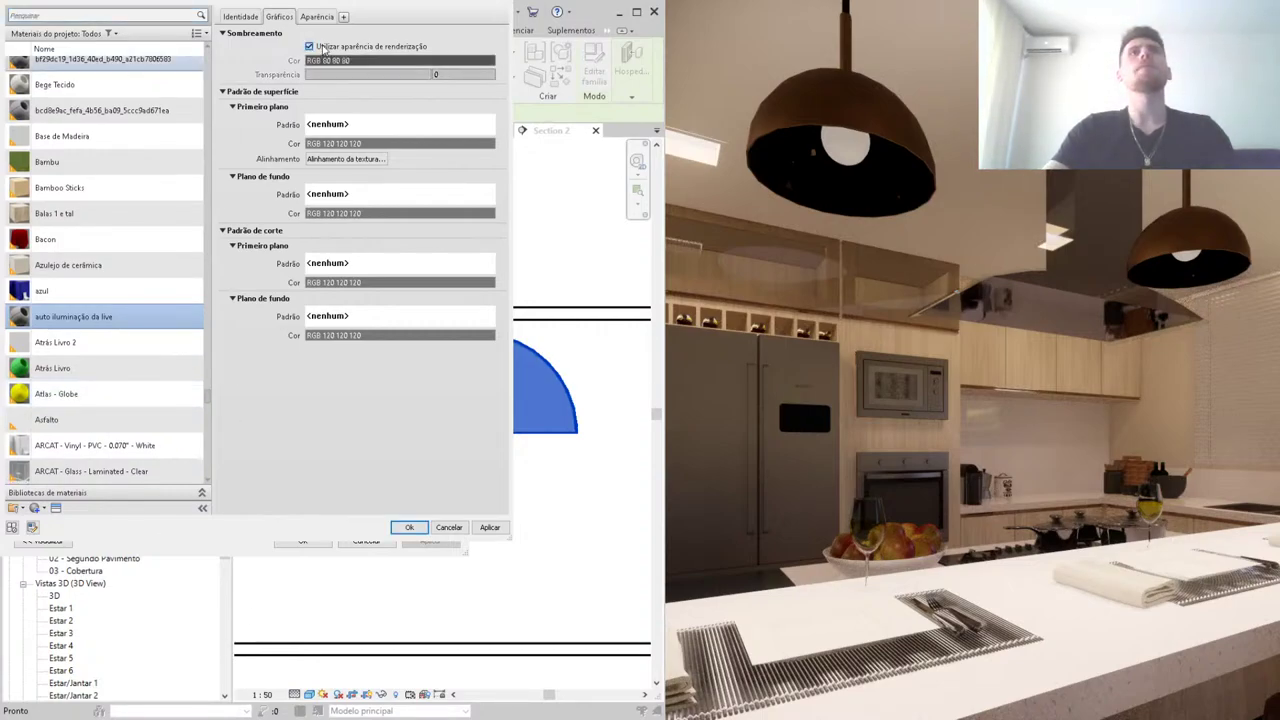
click(319, 19)
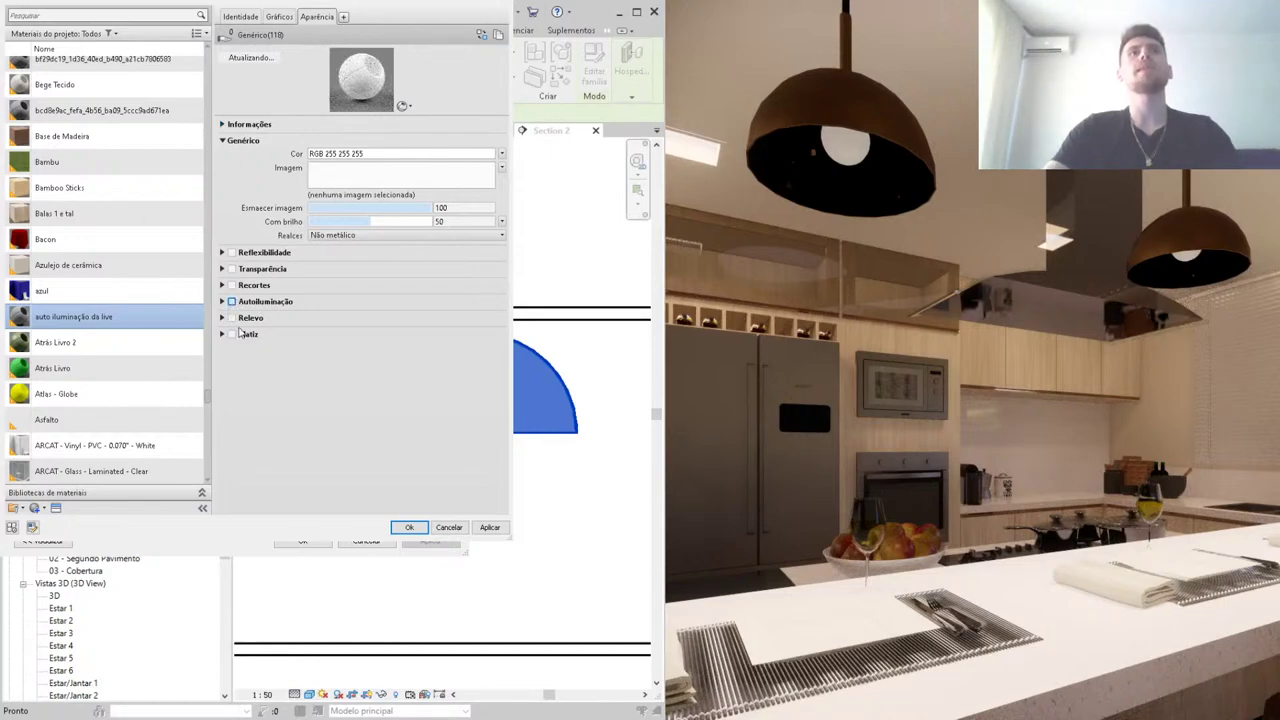
click(231, 301)
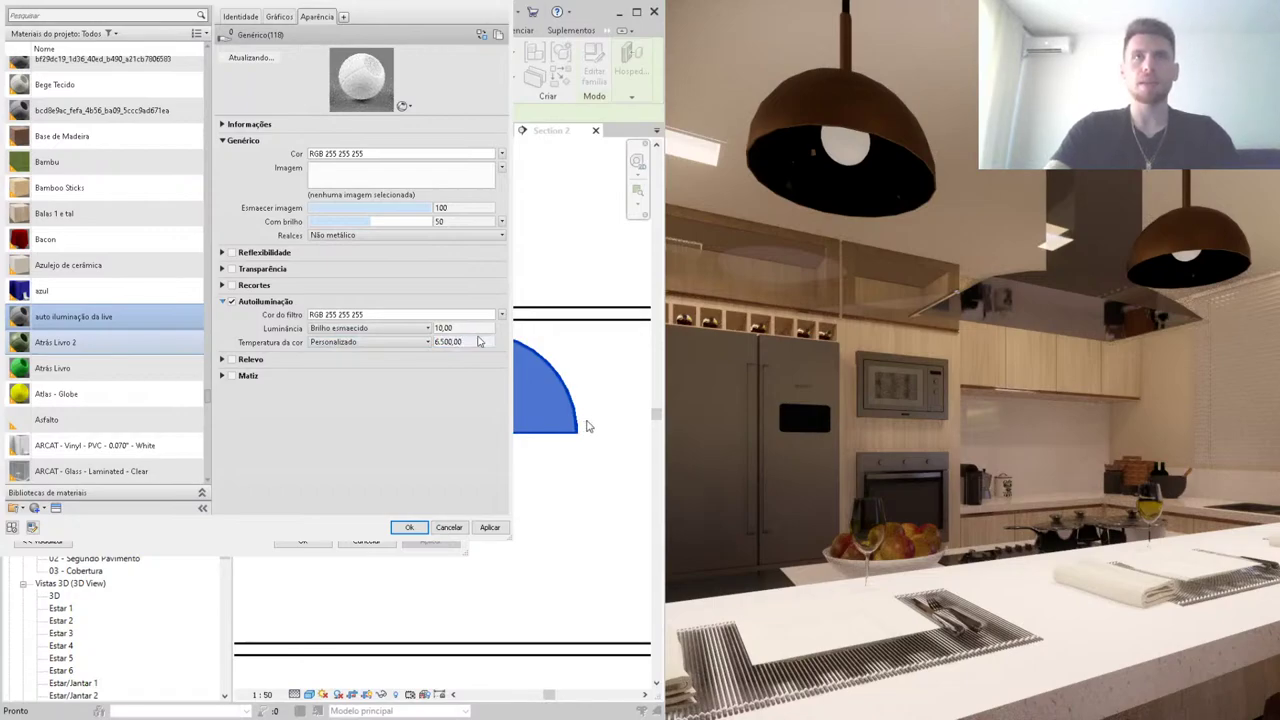
Step: Set colour temperature 2,700 and luminance 1,000, then confirm the material and lamp type
click(478, 341)
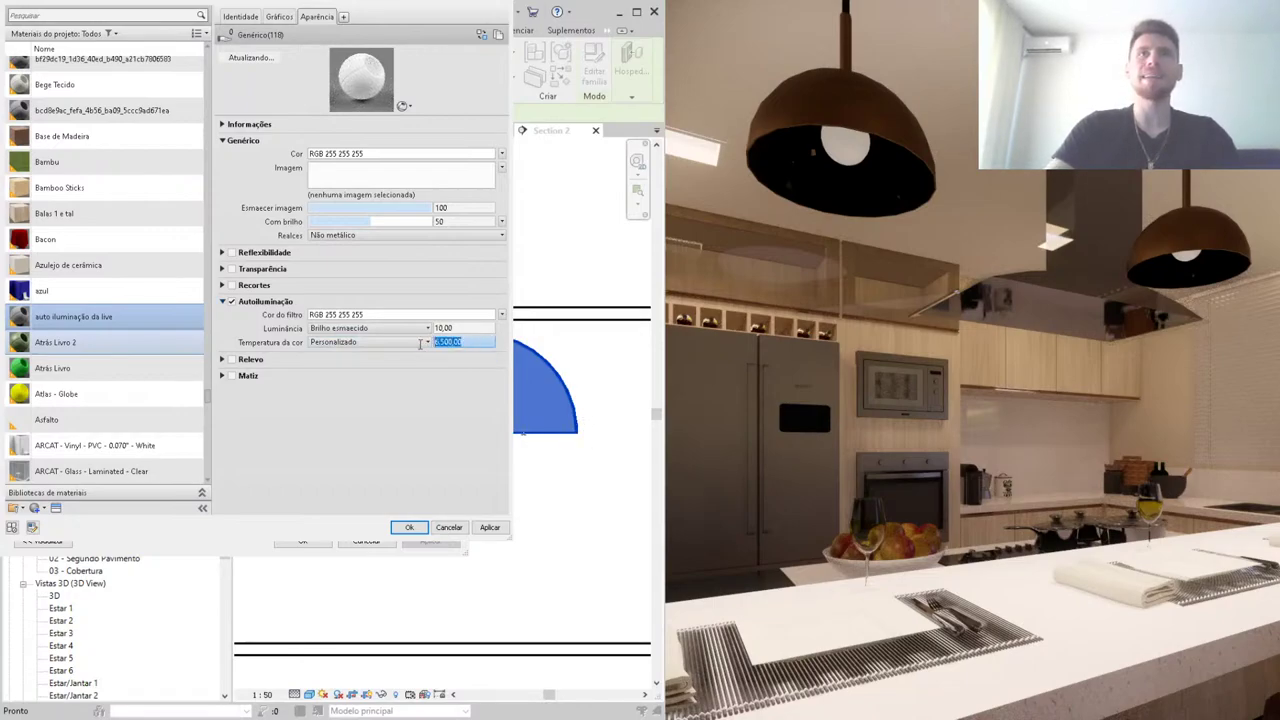
text(2700)
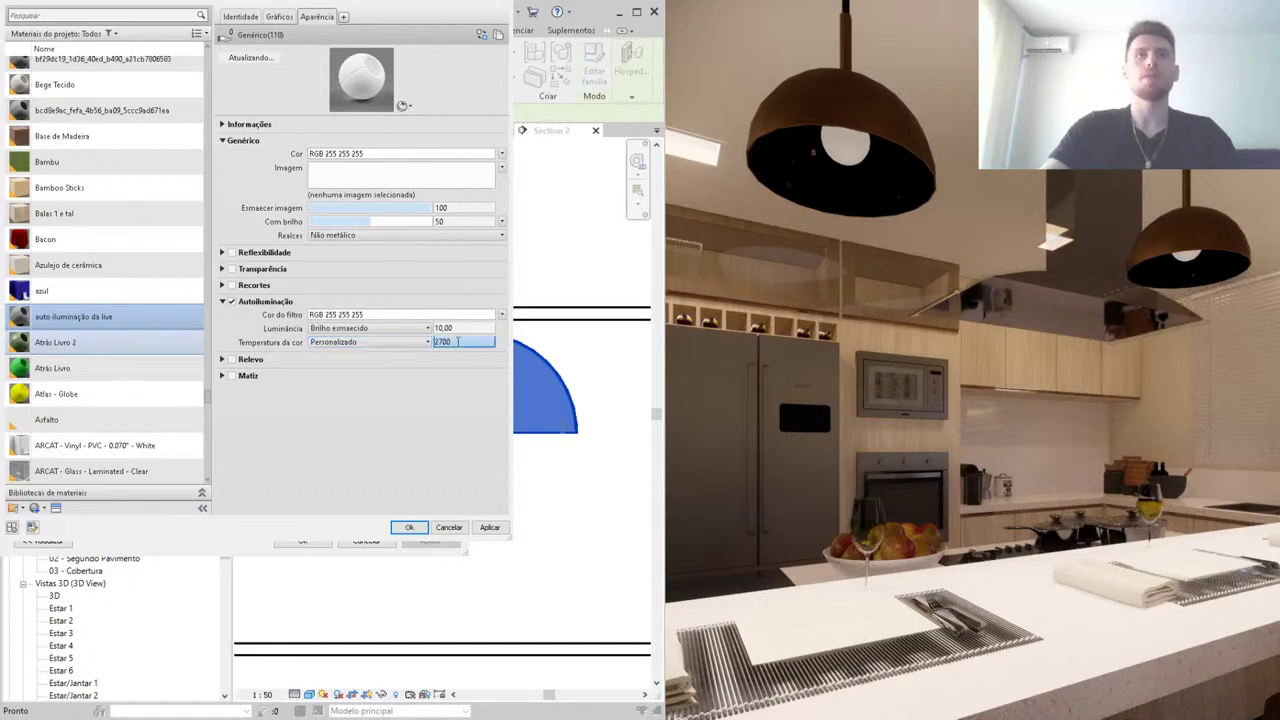
click(465, 328)
text(100)
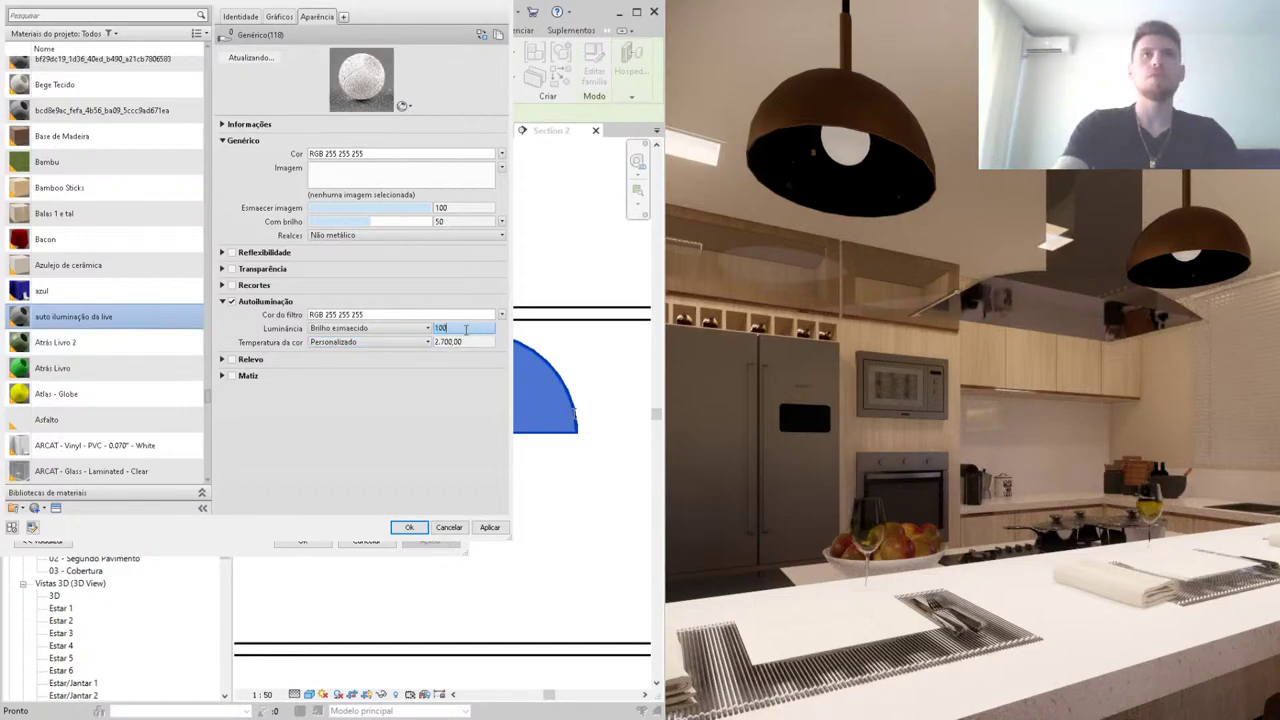
click(474, 344)
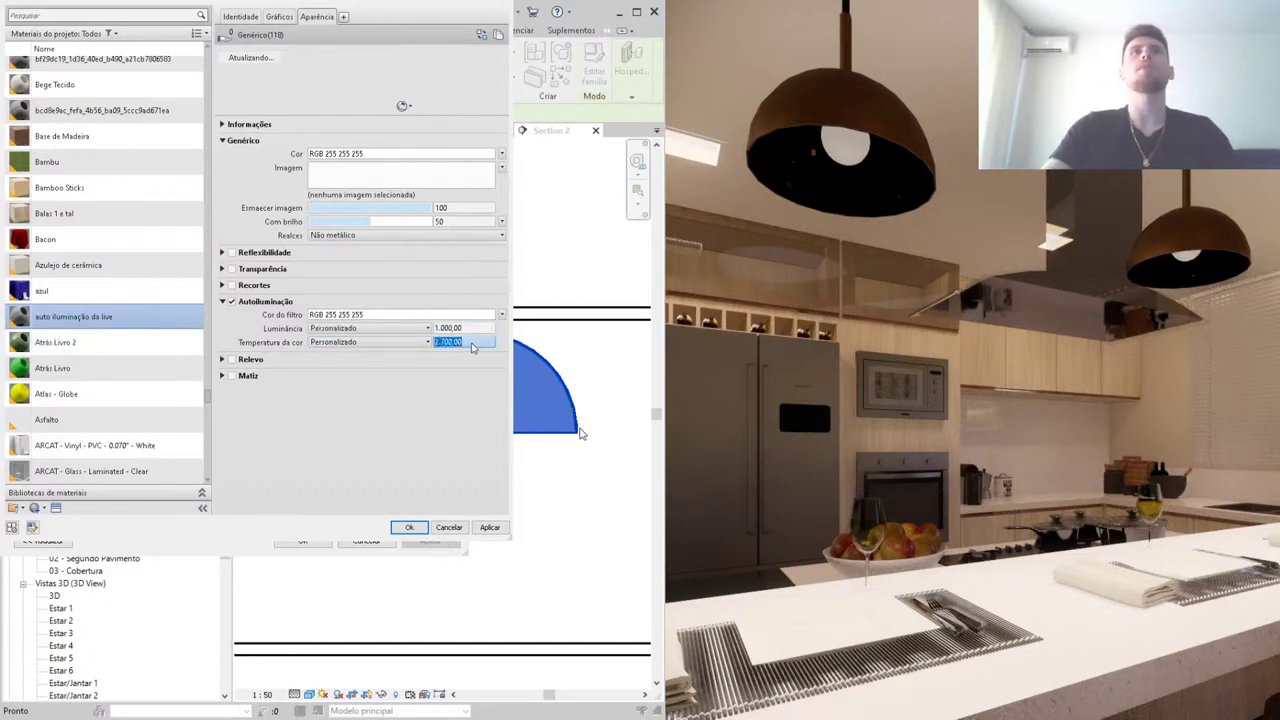
click(402, 141)
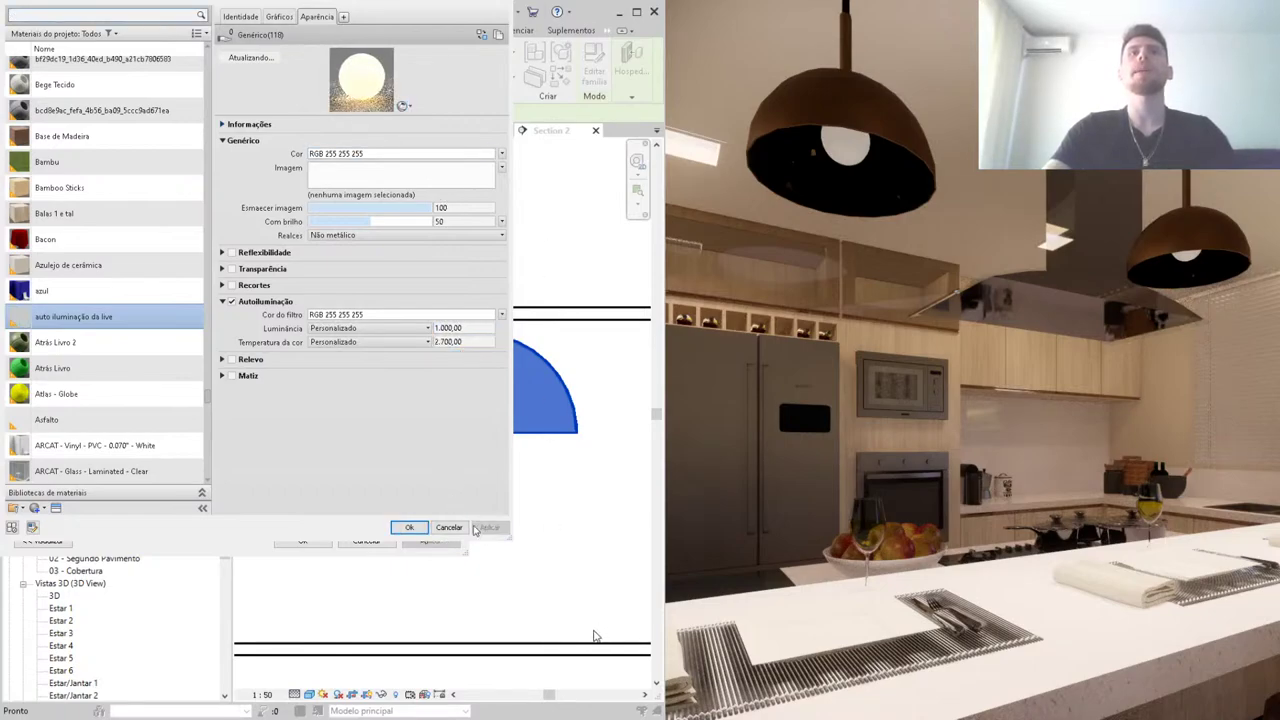
key(Return)
click(430, 540)
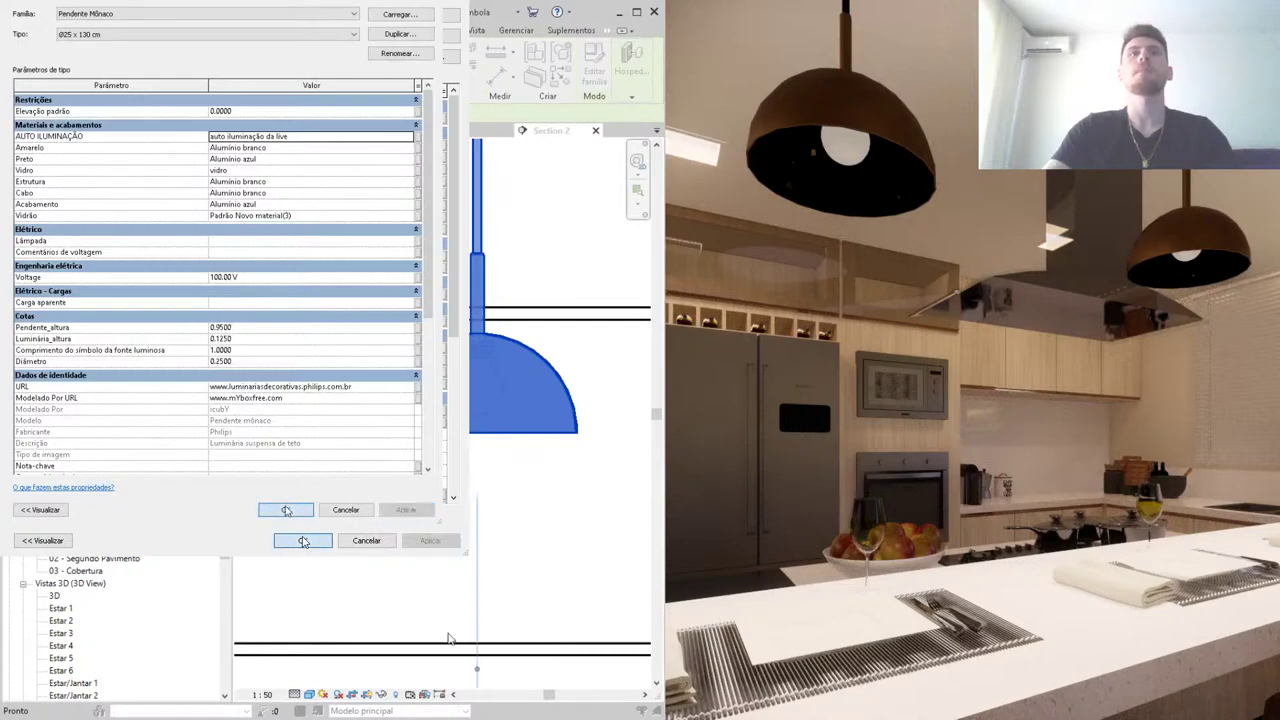
Step: Close the lamp type settings, reselect the pendant, and reopen its AUTO ILUMINAÇÃO material
click(302, 540)
click(464, 539)
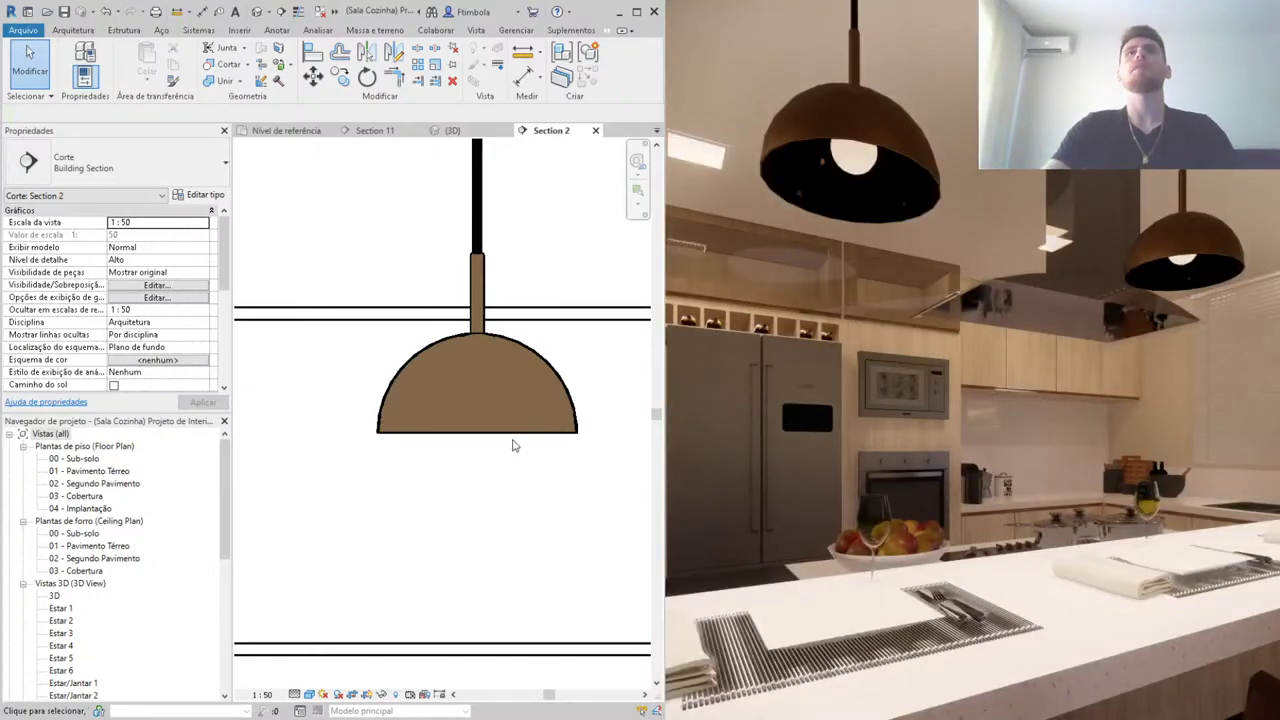
click(510, 438)
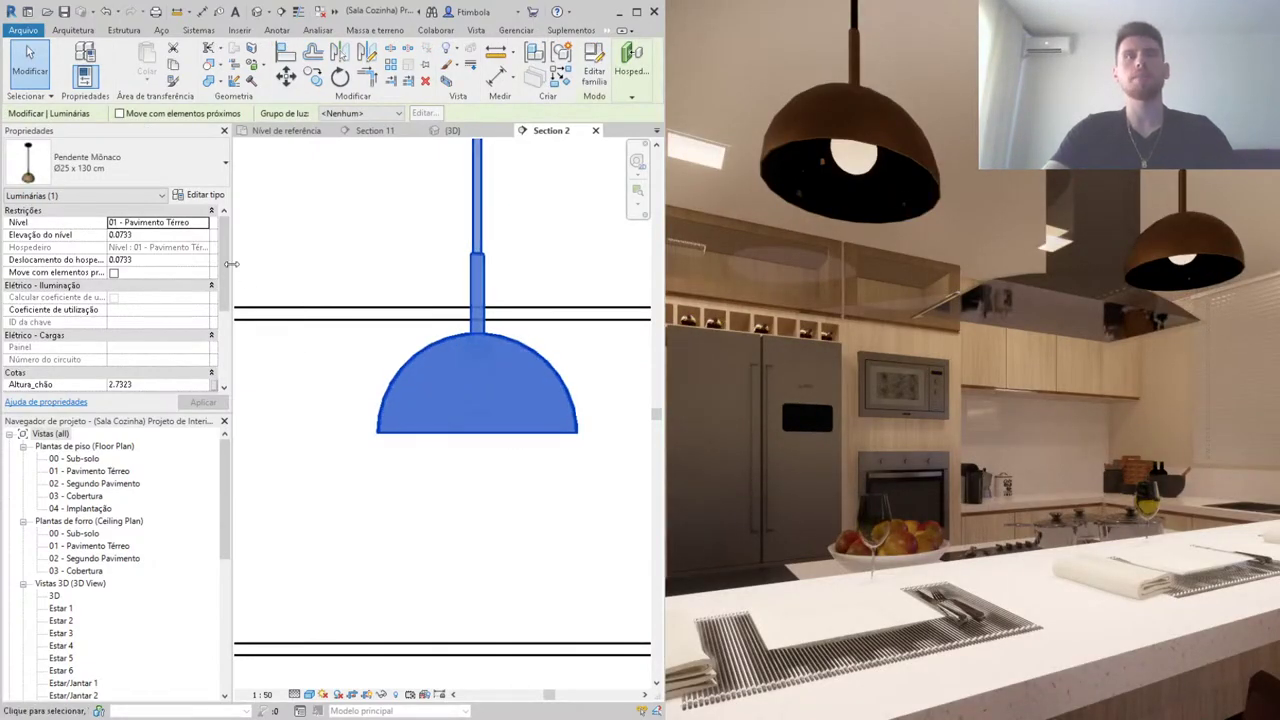
click(206, 197)
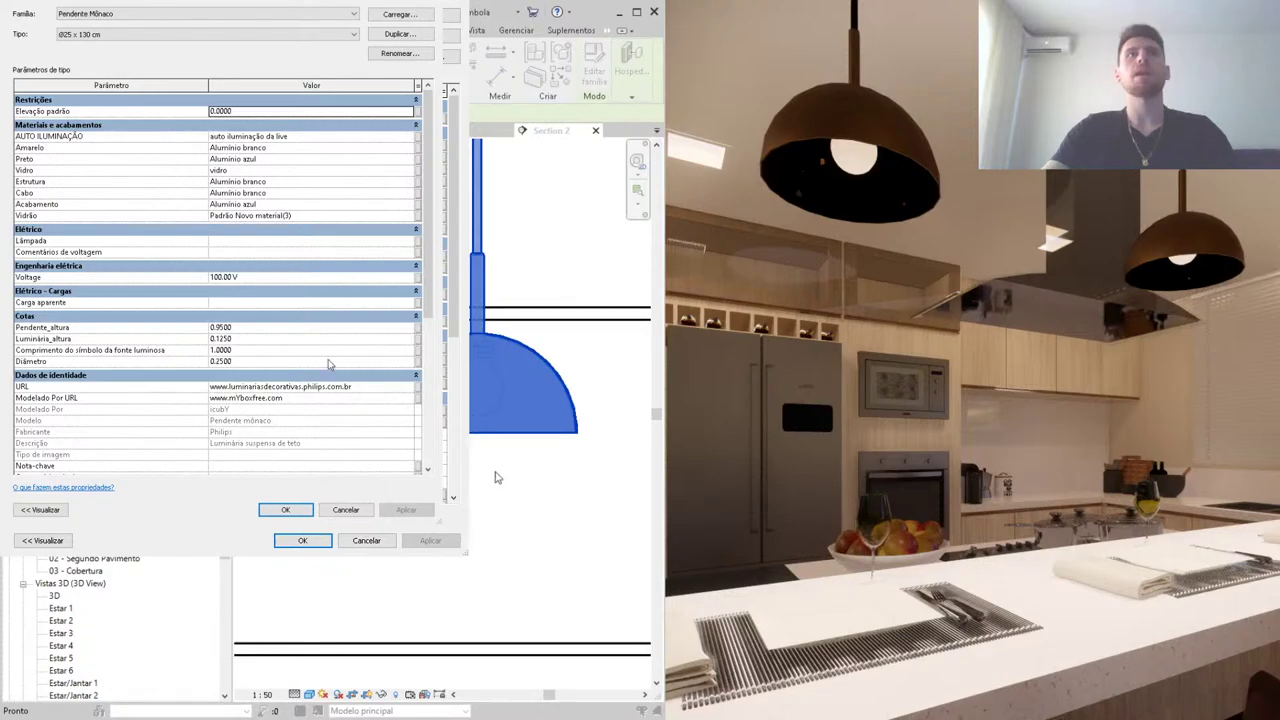
click(407, 137)
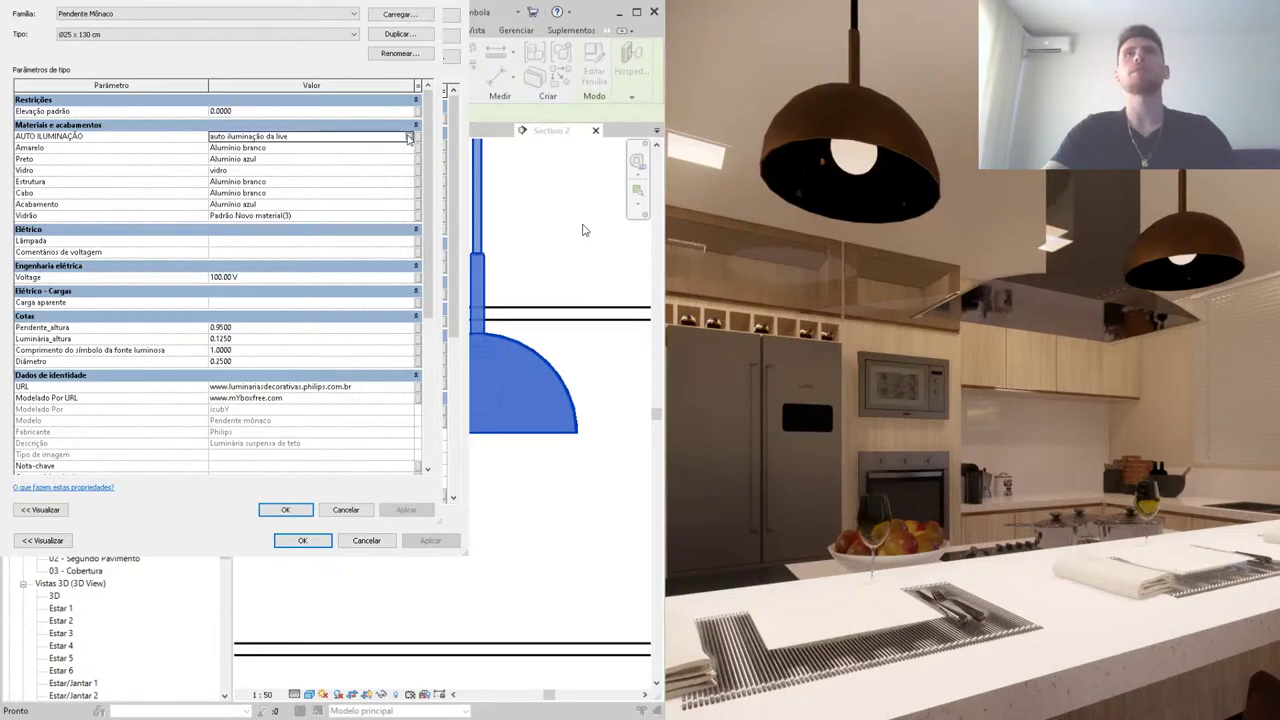
click(407, 136)
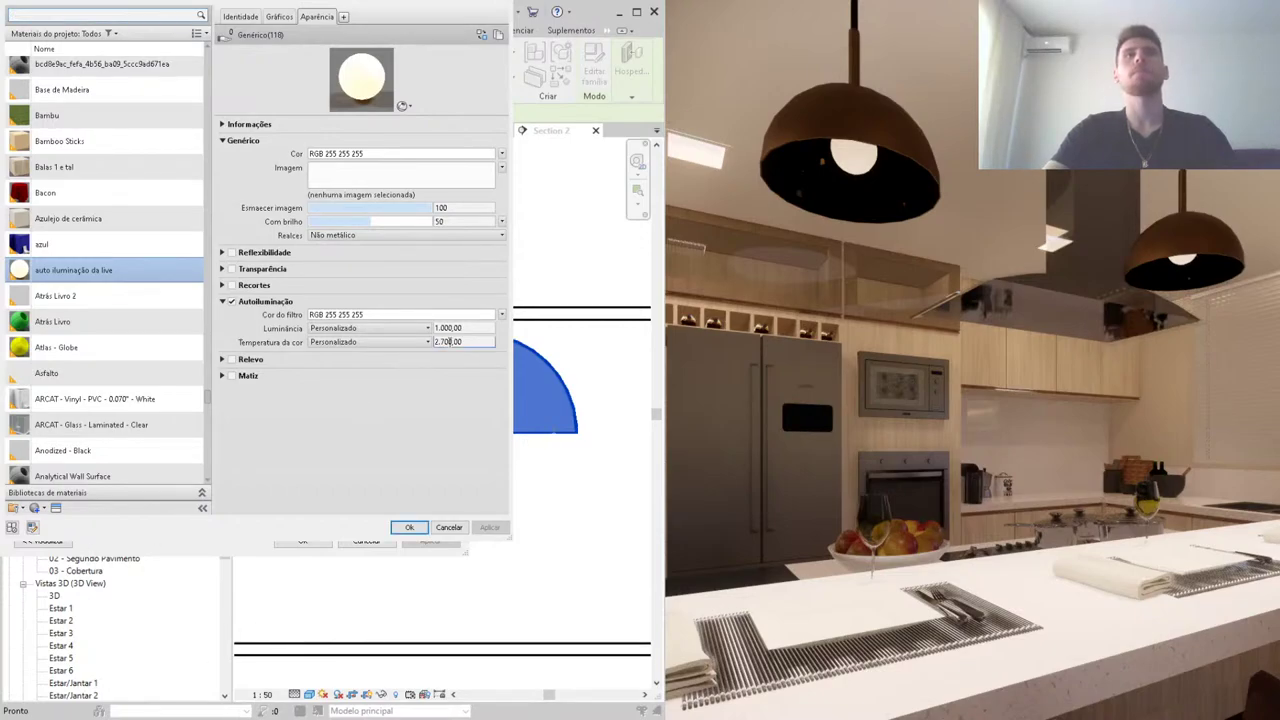
Step: Raise the material's luminance to 2,000 and set its transparency amount to 100
triple_click(462, 328)
text(2.000)
key(Tab)
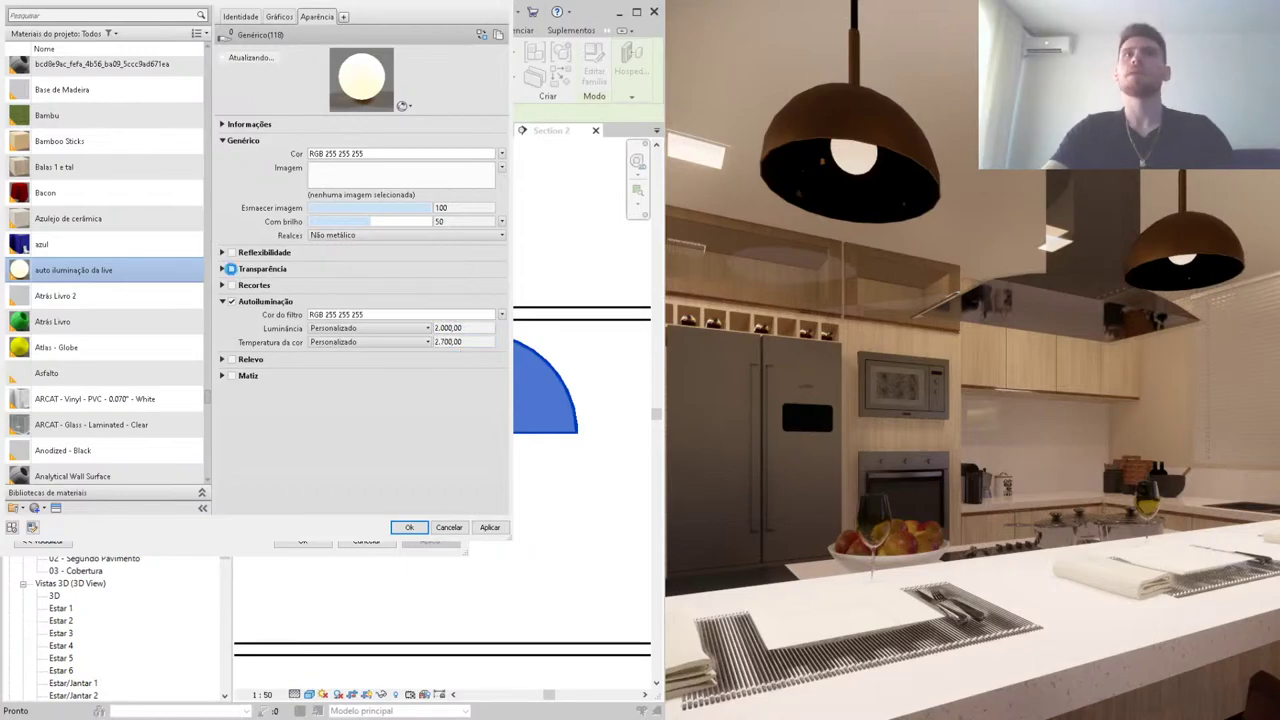
click(232, 269)
click(346, 281)
drag(346, 281, 434, 282)
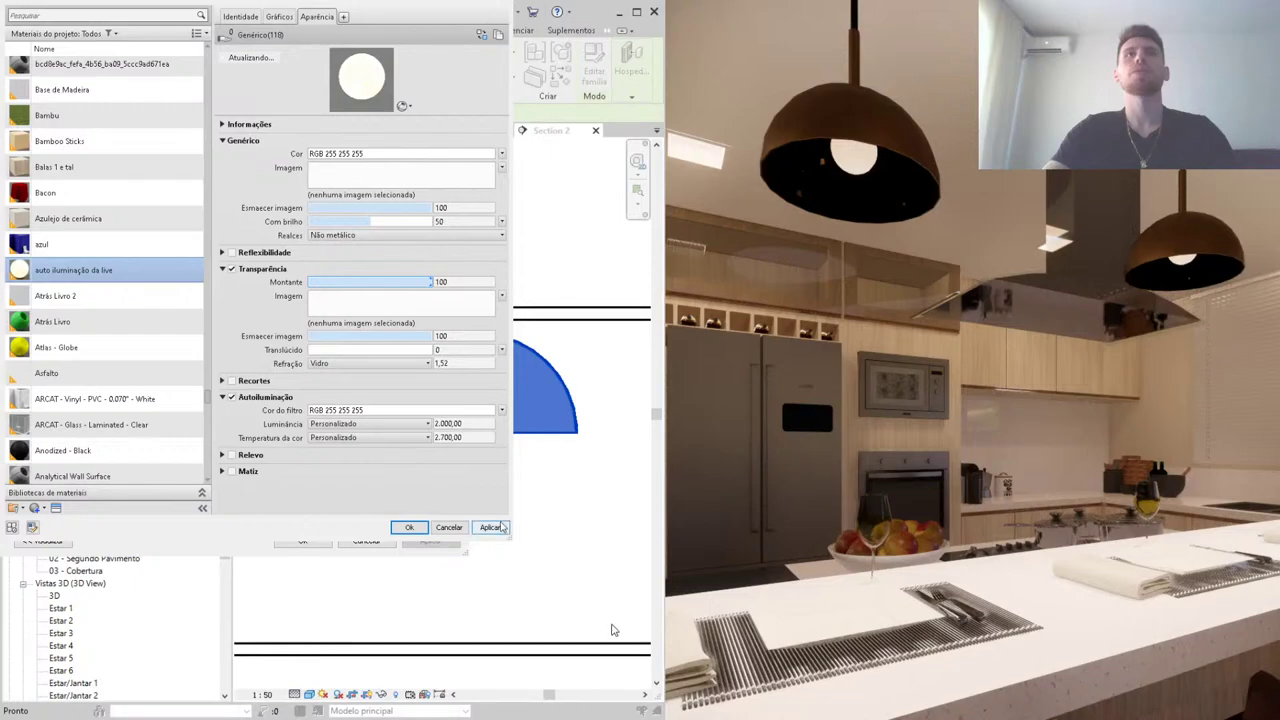
Step: Apply the material changes and close the material editor and lamp type properties
click(346, 365)
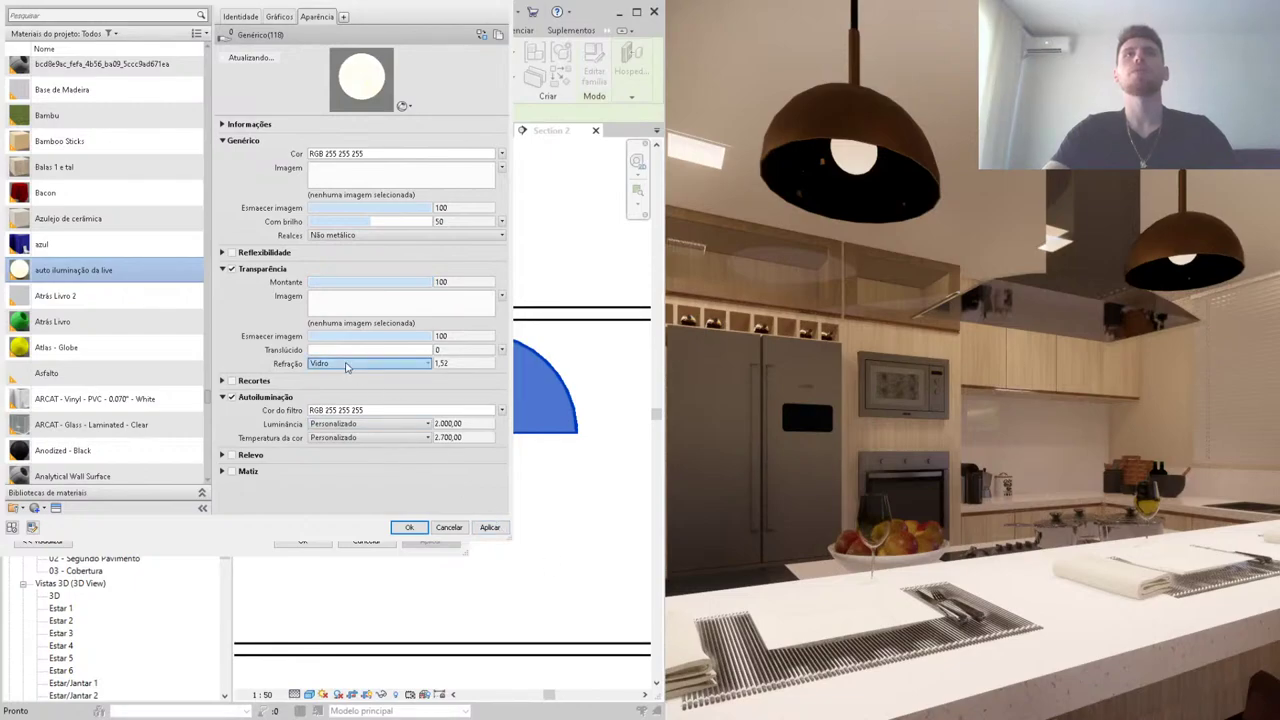
click(489, 527)
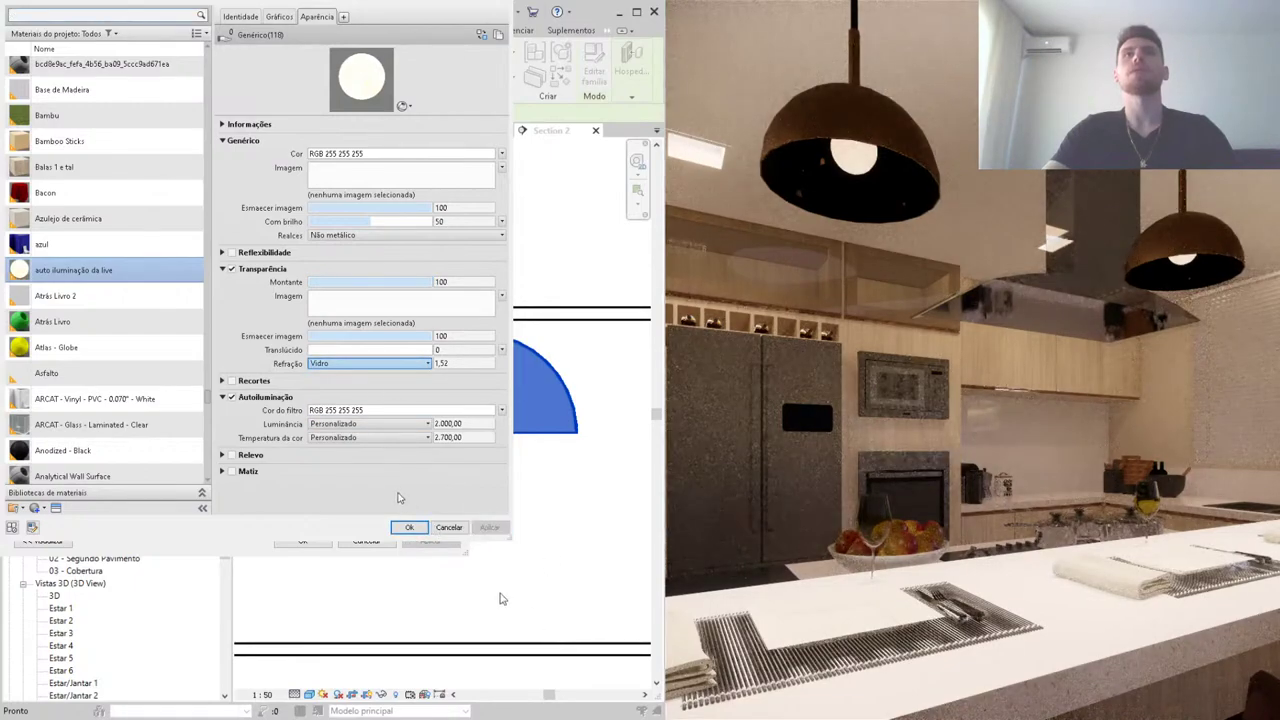
click(409, 527)
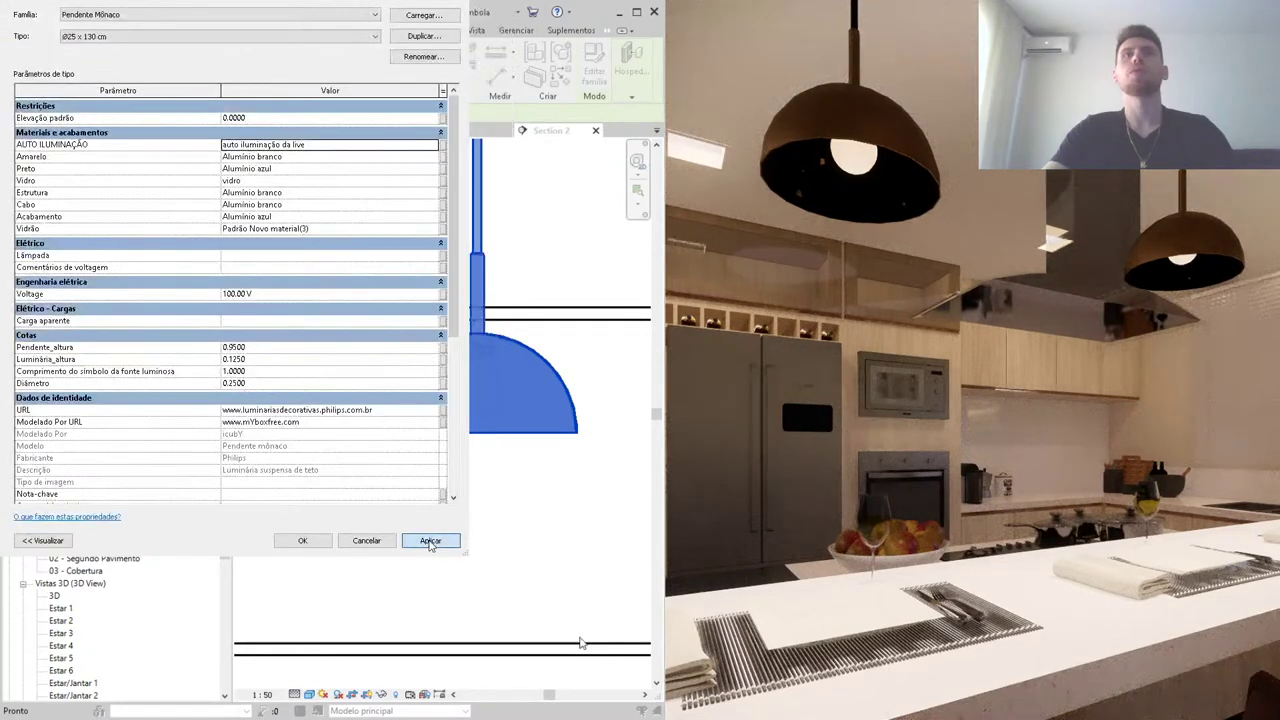
click(302, 540)
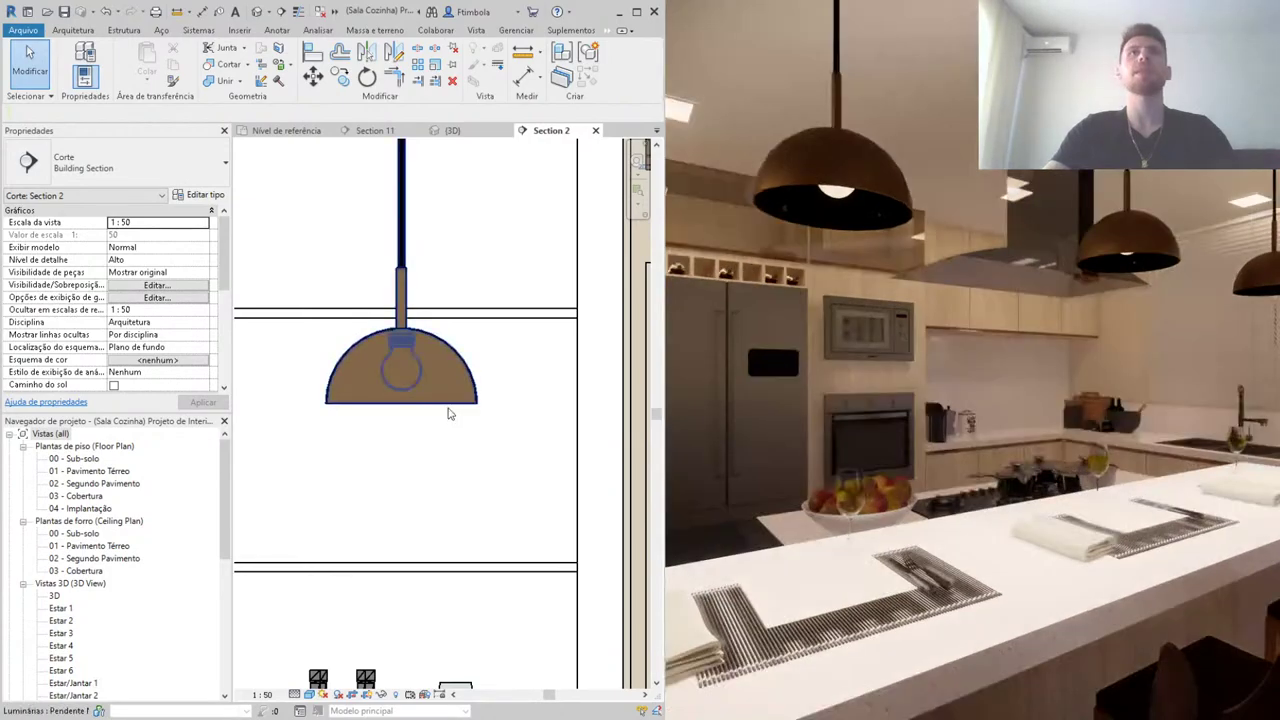
Step: Reveal hidden elements, reselect the Pendente Mônaco pendant, and show its Fotométricos type parameters
click(361, 363)
scroll(361, 363, down, 2)
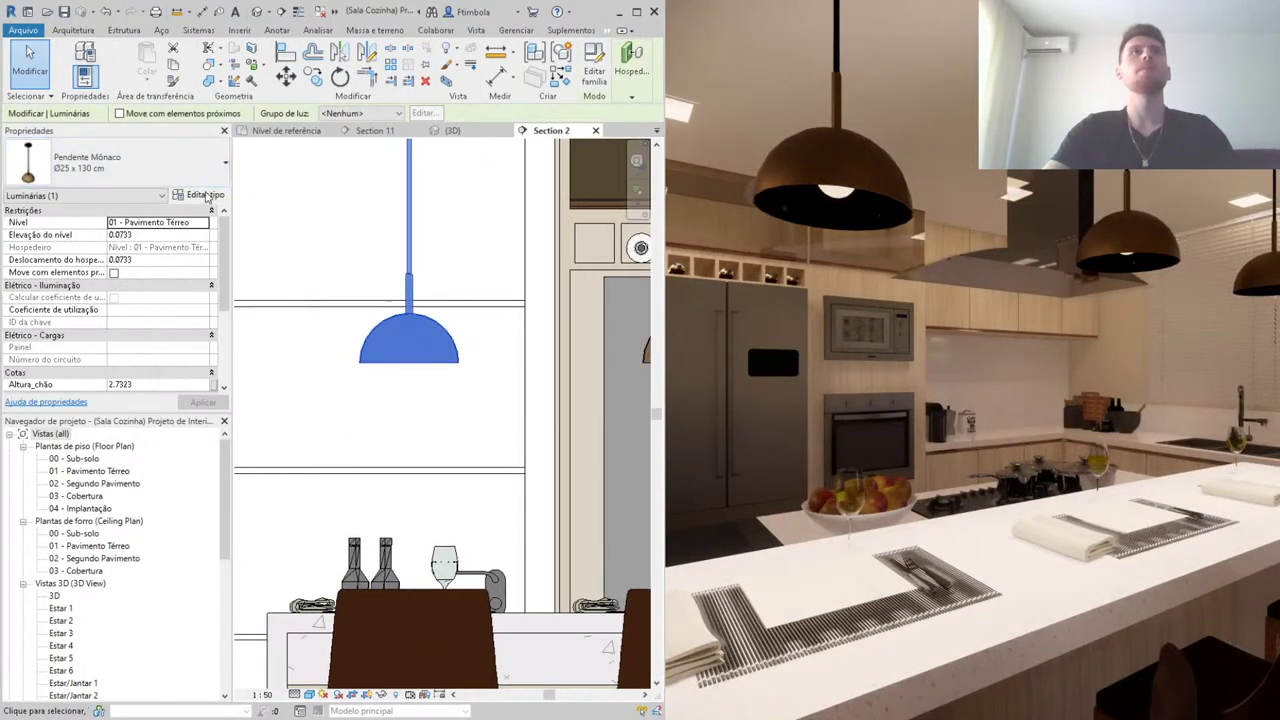
click(410, 694)
click(447, 382)
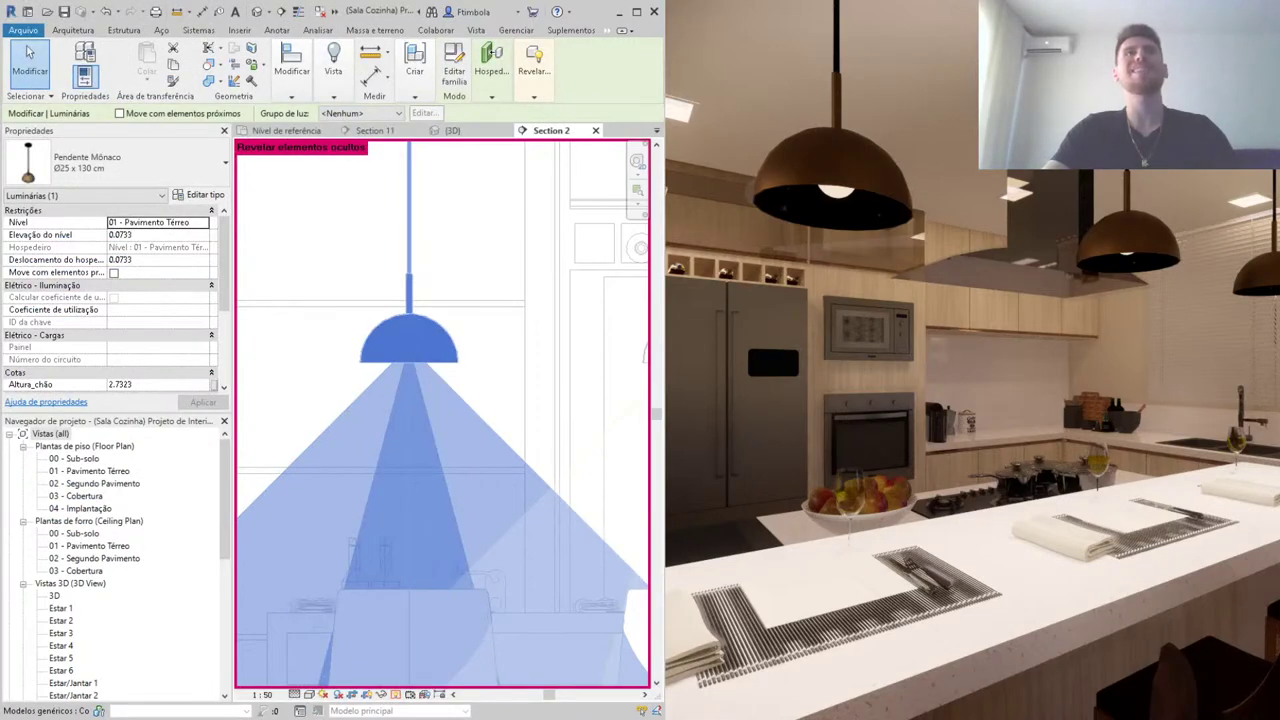
click(199, 196)
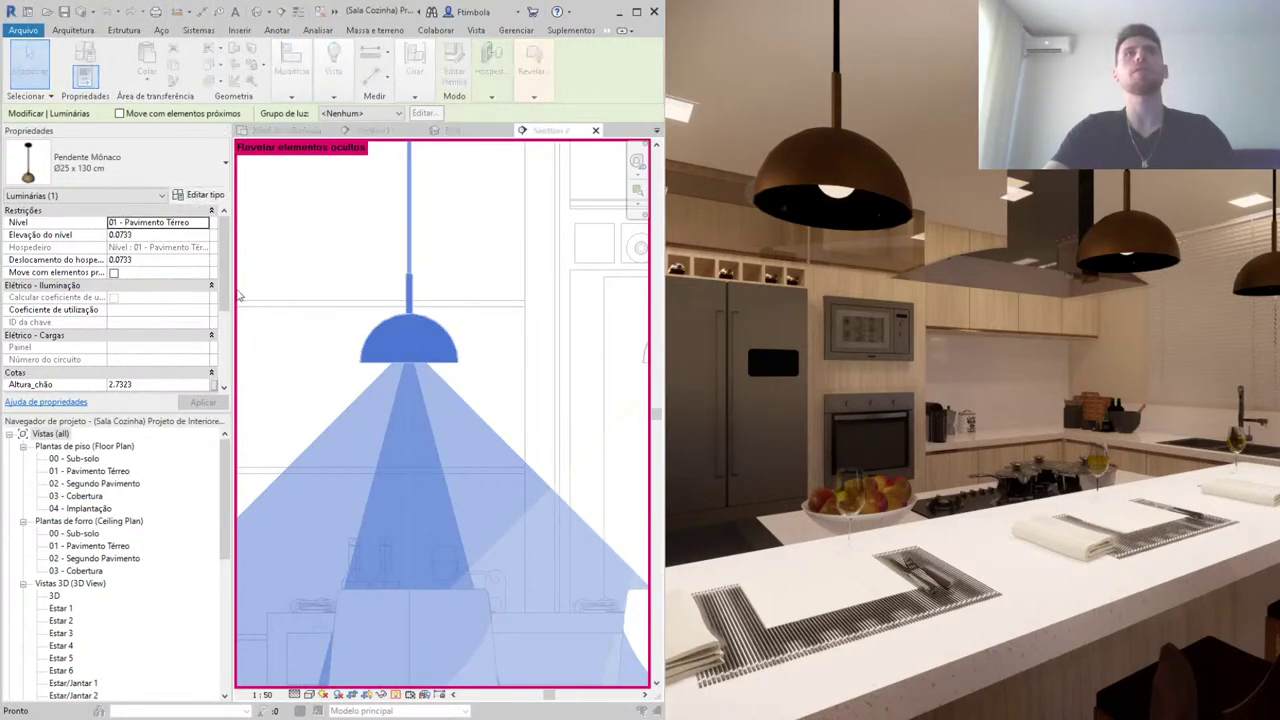
scroll(352, 259, down, 2)
Step: Shorten the pendant's Comprimento do símbolo to 0.7 and apply it
scroll(352, 259, down, 2)
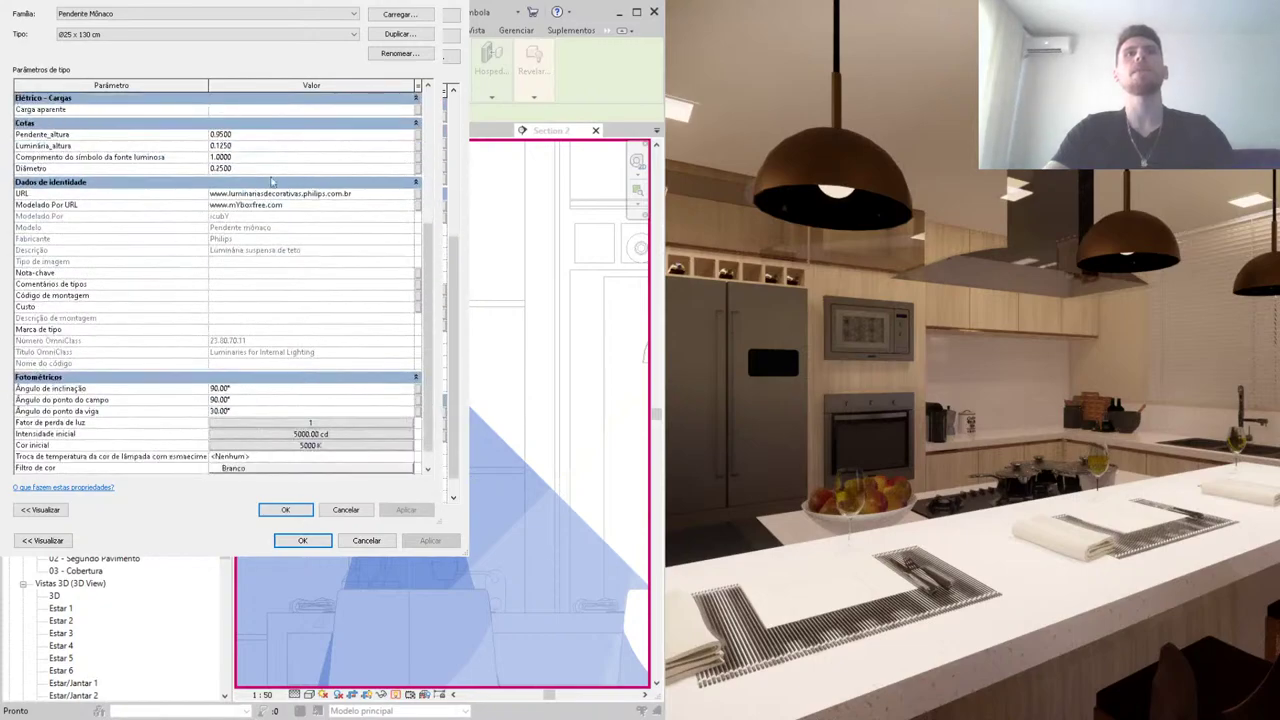
scroll(352, 259, down, 2)
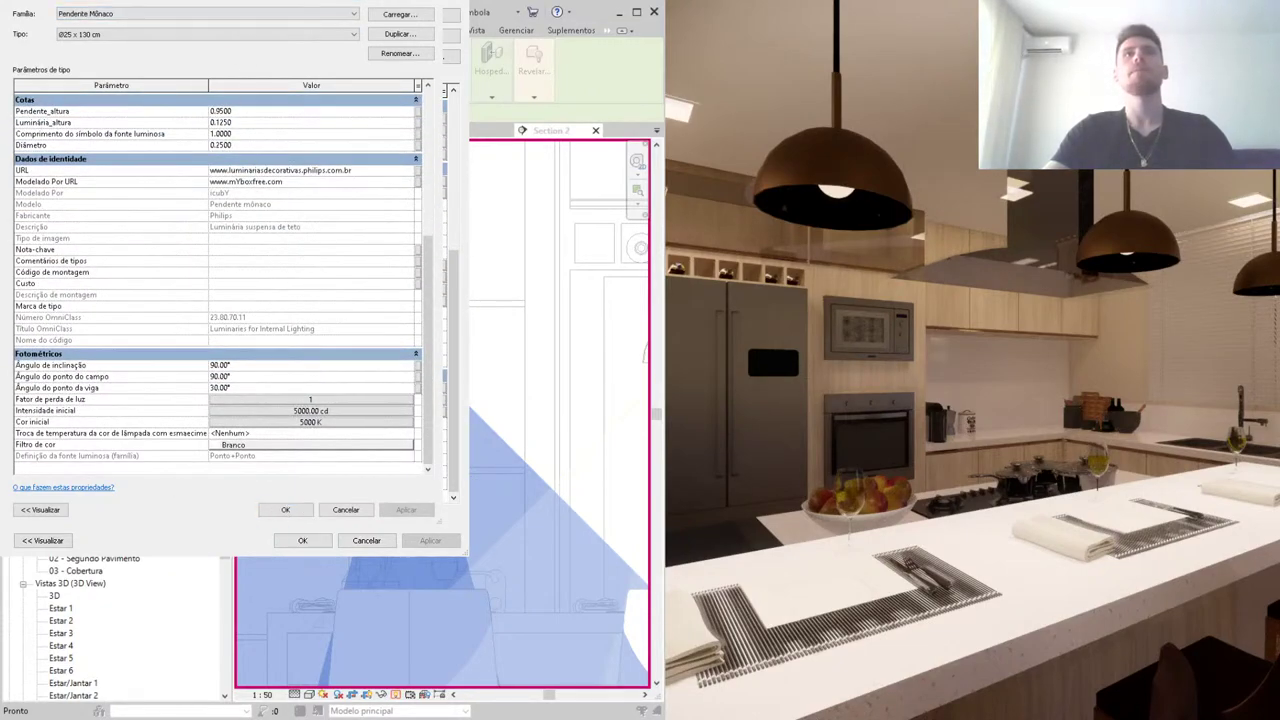
click(260, 433)
scroll(193, 273, up, 2)
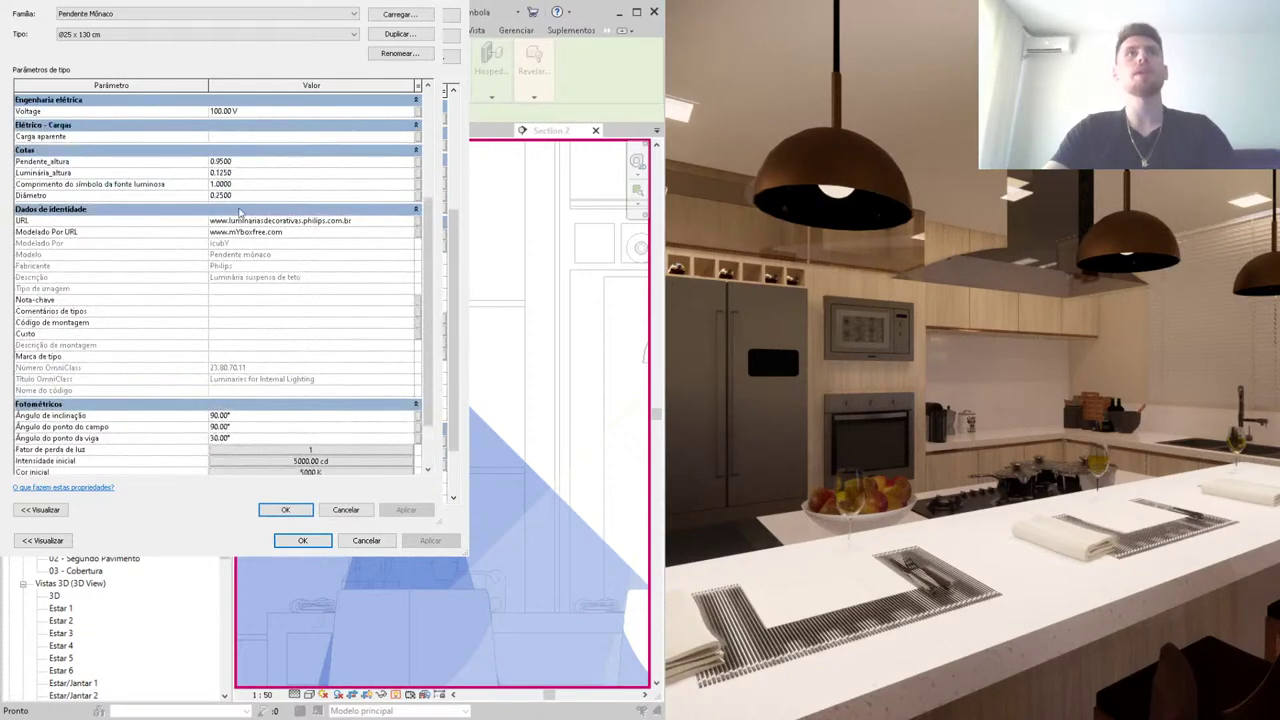
scroll(200, 215, up, 1)
scroll(200, 215, up, 1)
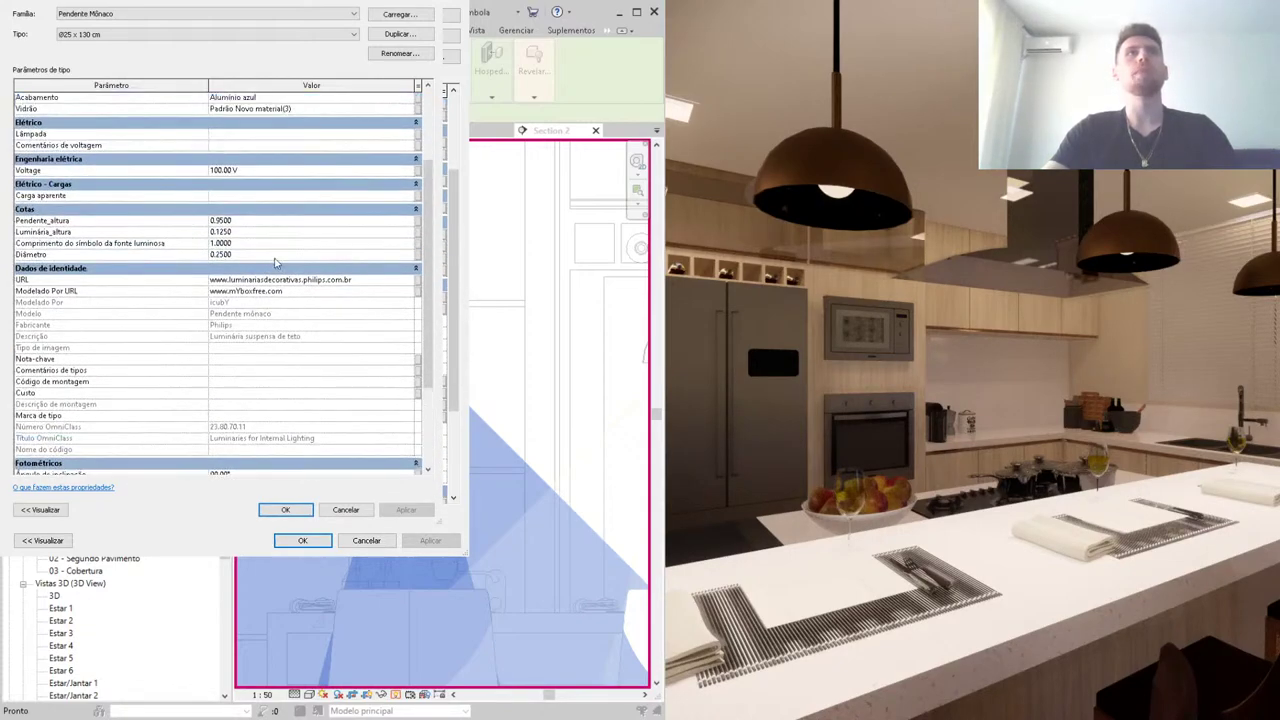
click(260, 245)
text(.7)
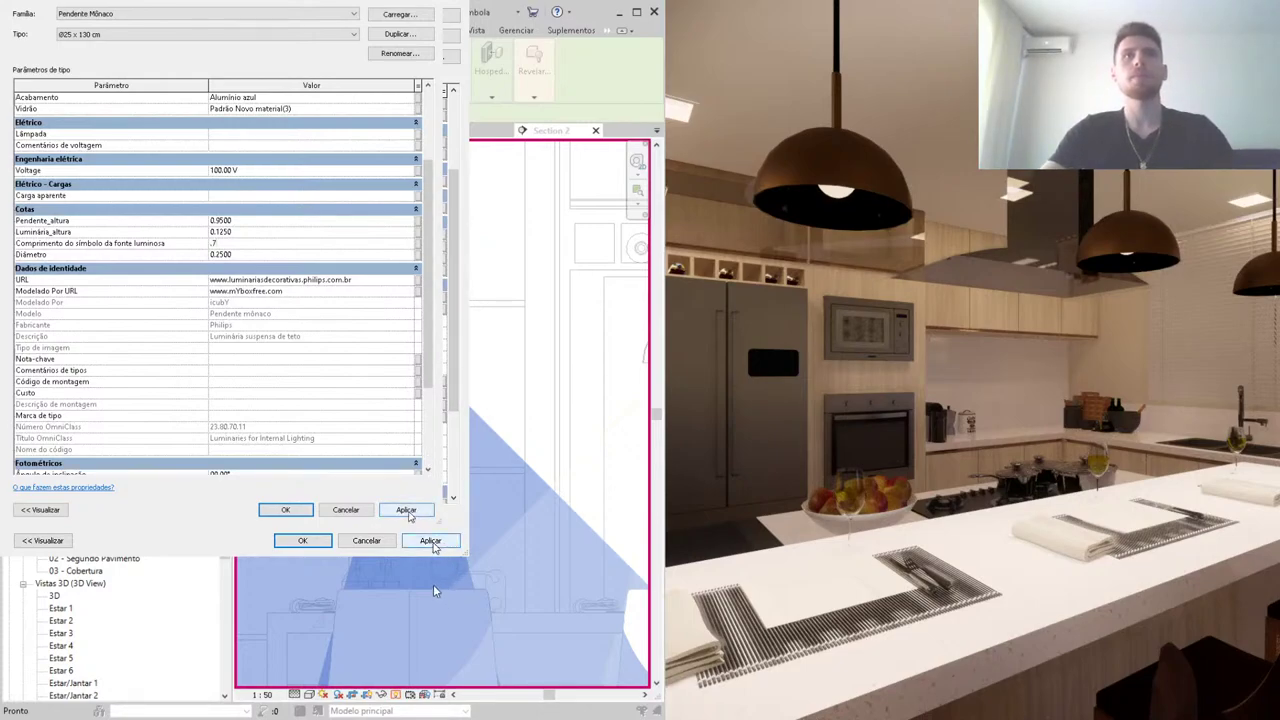
click(430, 540)
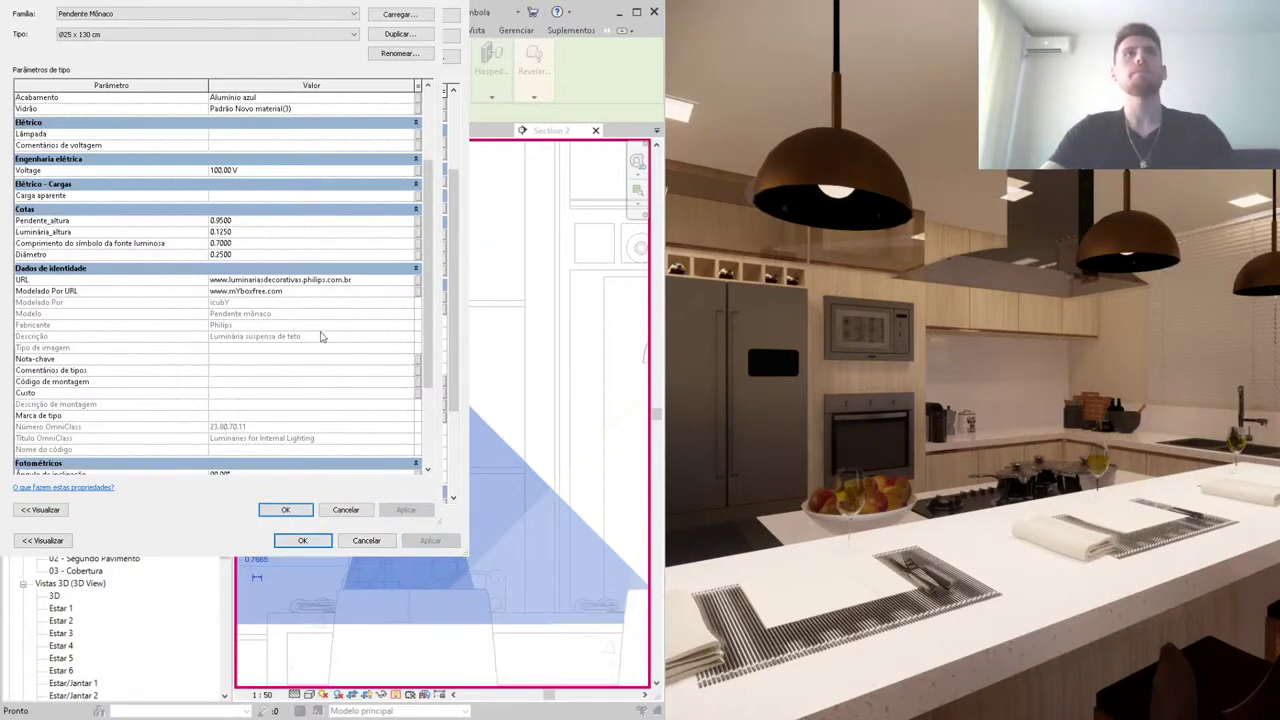
Step: Set the pendant's Cor inicial to 2700 K and close the type properties
drag(450, 410, 470, 522)
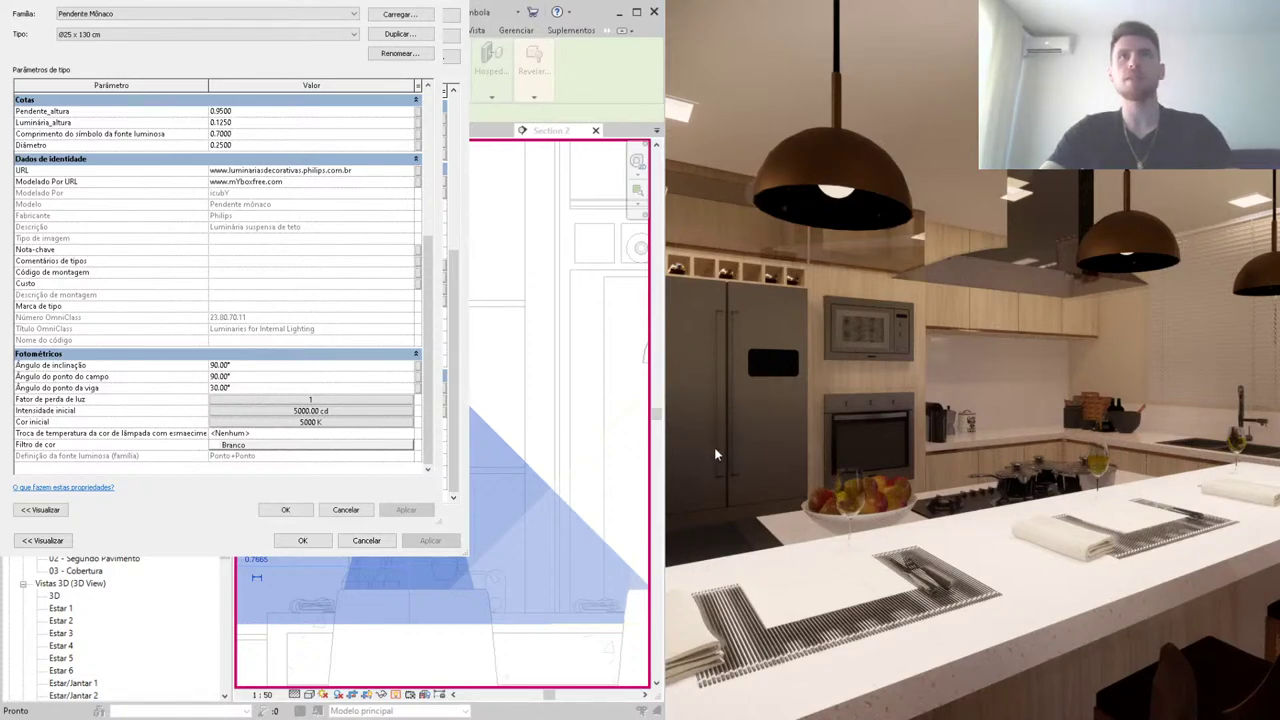
click(441, 541)
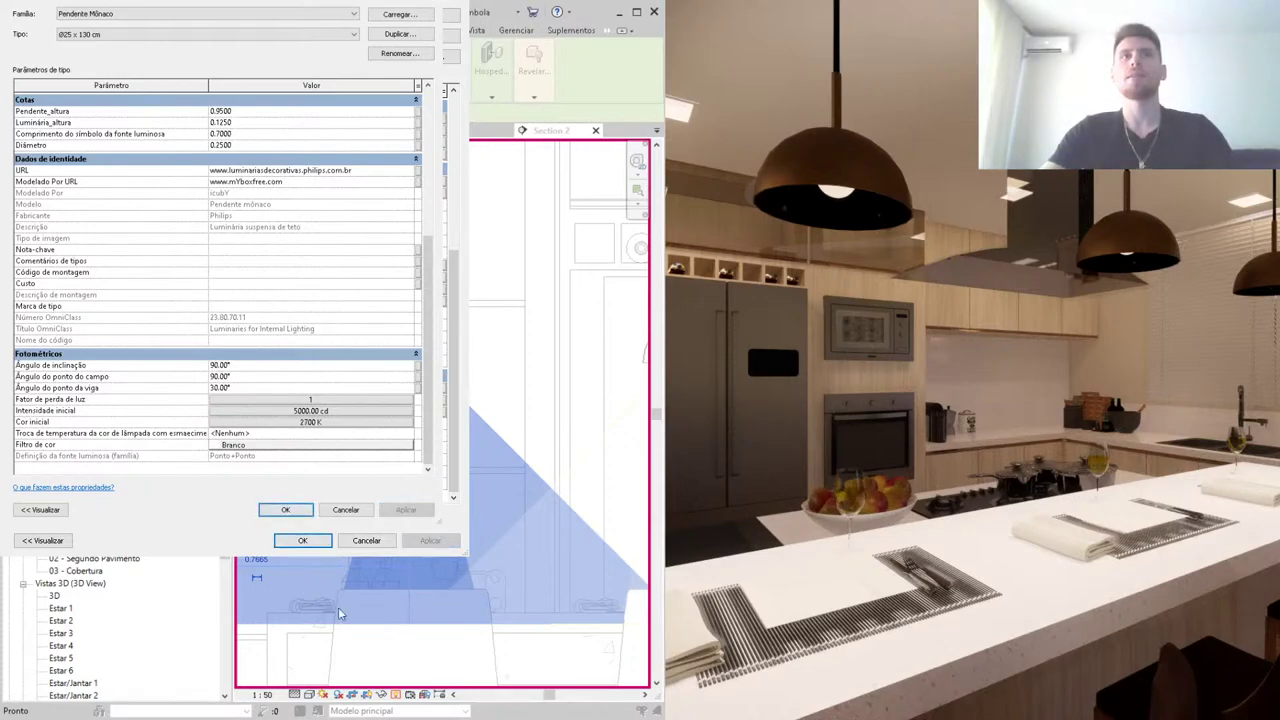
click(302, 540)
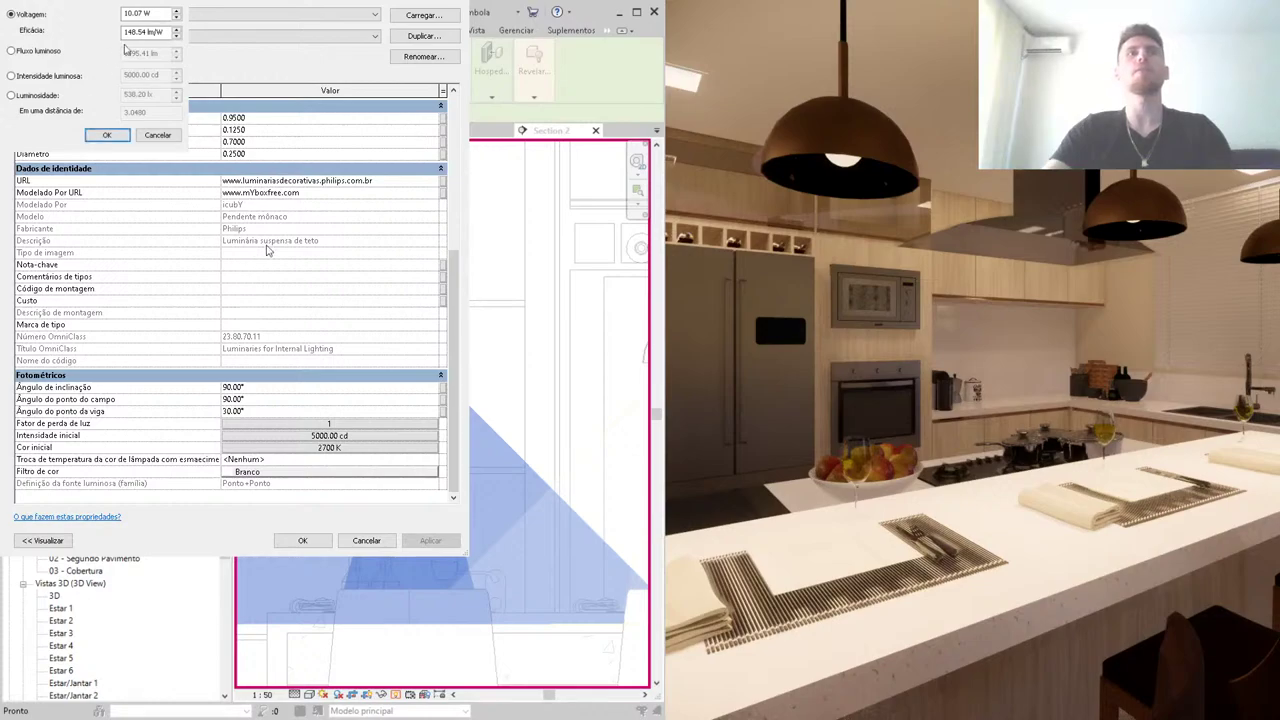
Step: Set the initial intensity to 7.00 W at 148.54 lm/W and close the type properties
drag(145, 32, 121, 40)
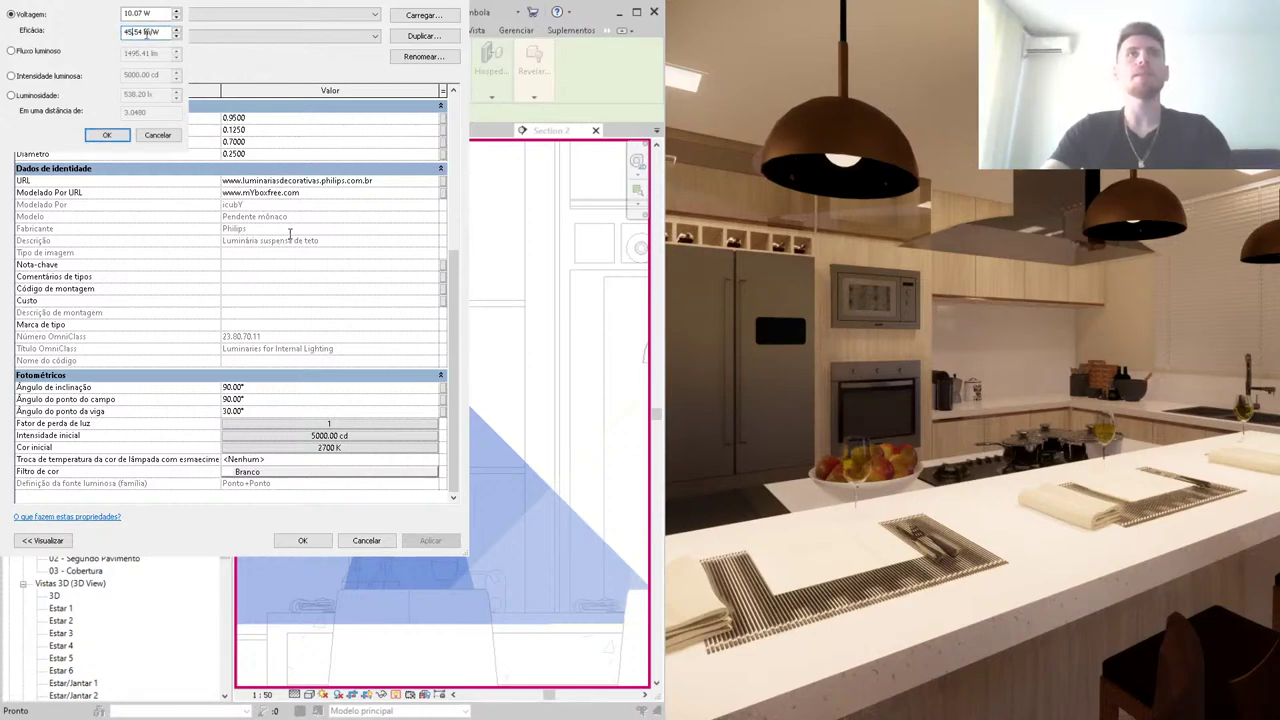
key(BackSpace)
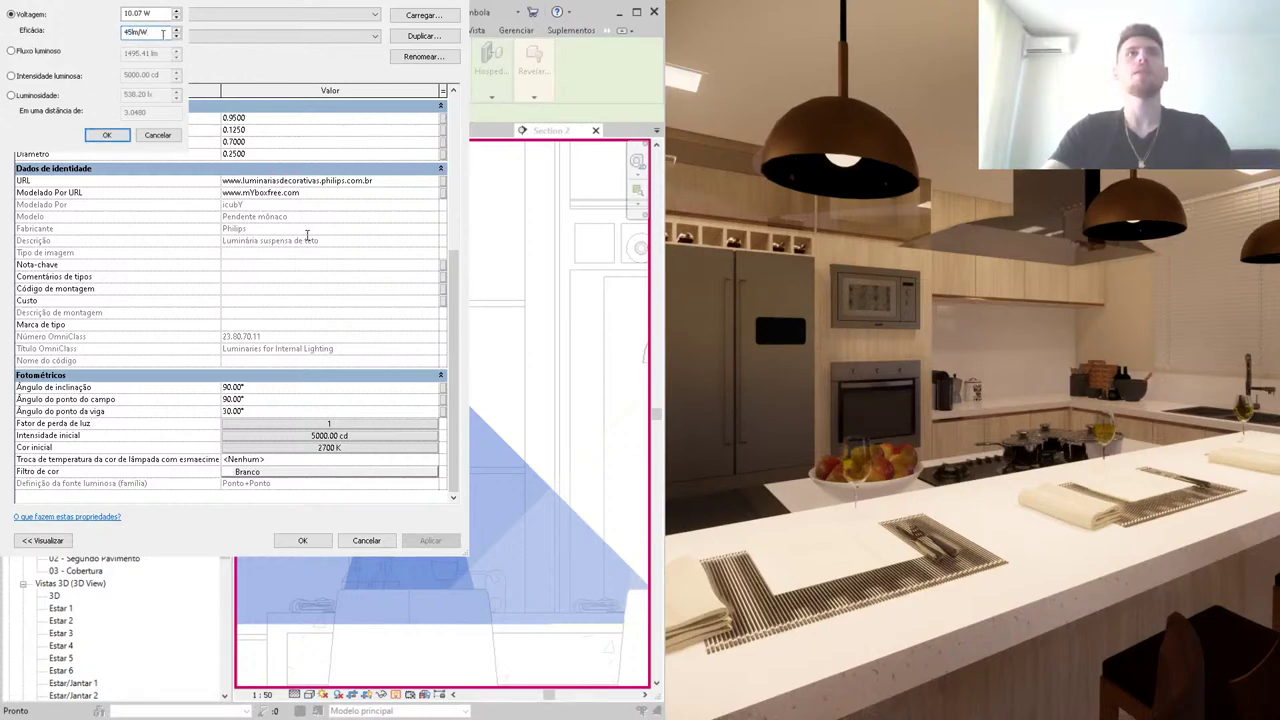
key(Return)
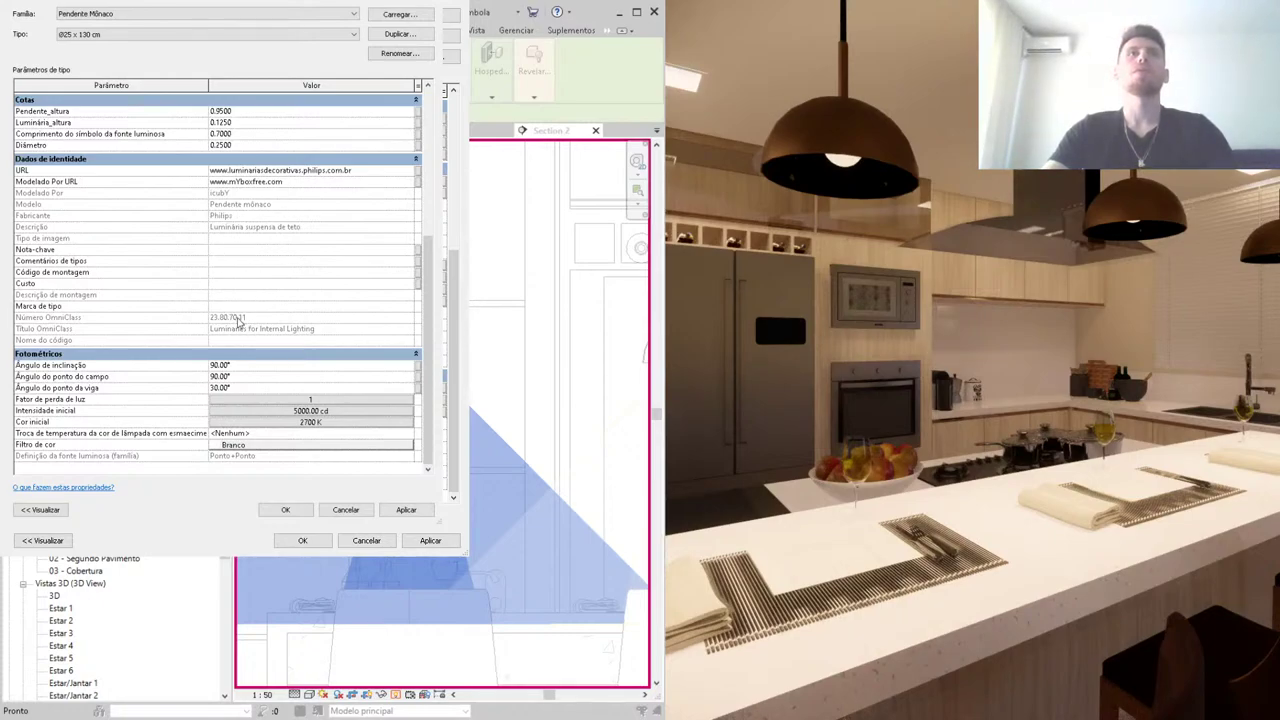
click(406, 512)
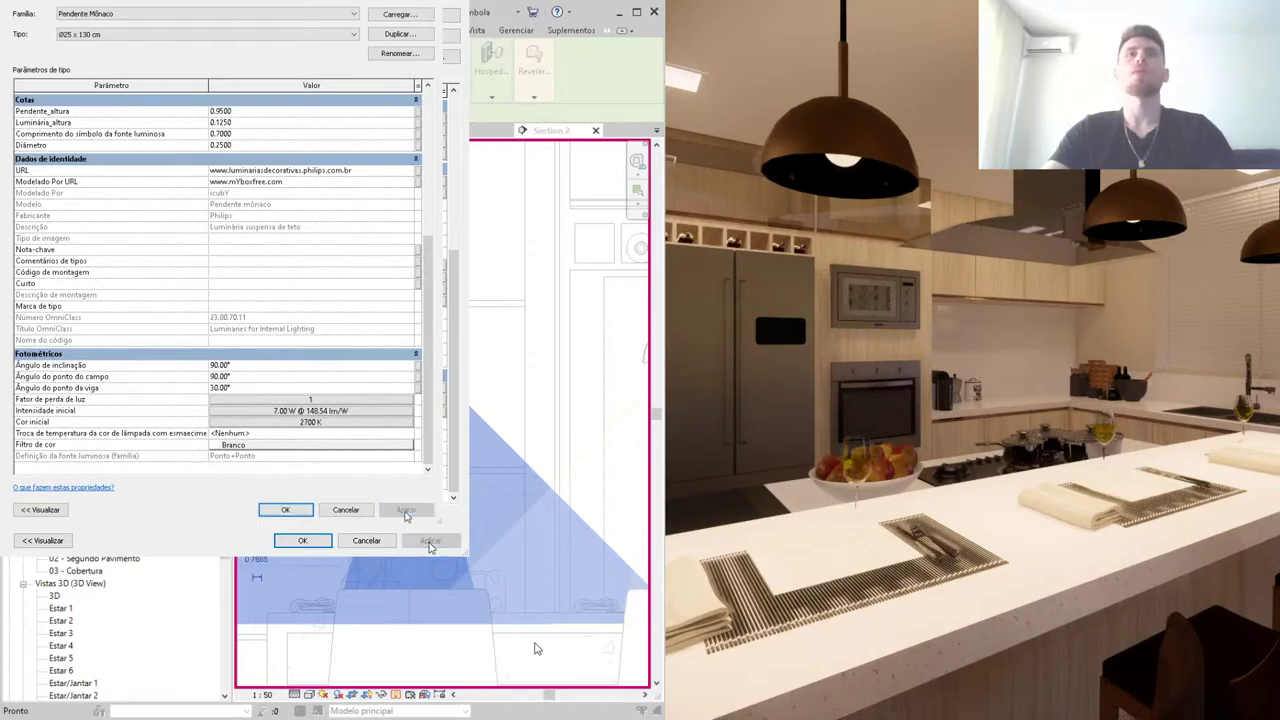
click(285, 510)
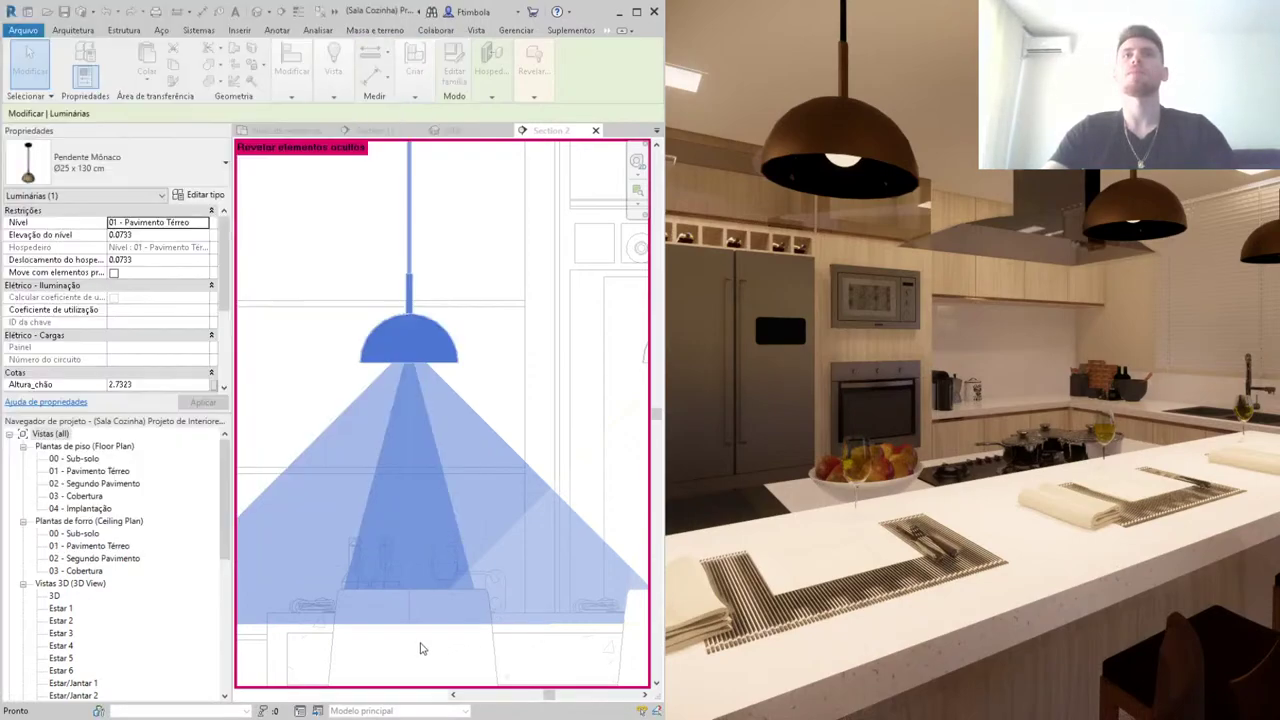
Step: Deselect the pendant and pan Section 2 across the kitchen pendants
click(555, 414)
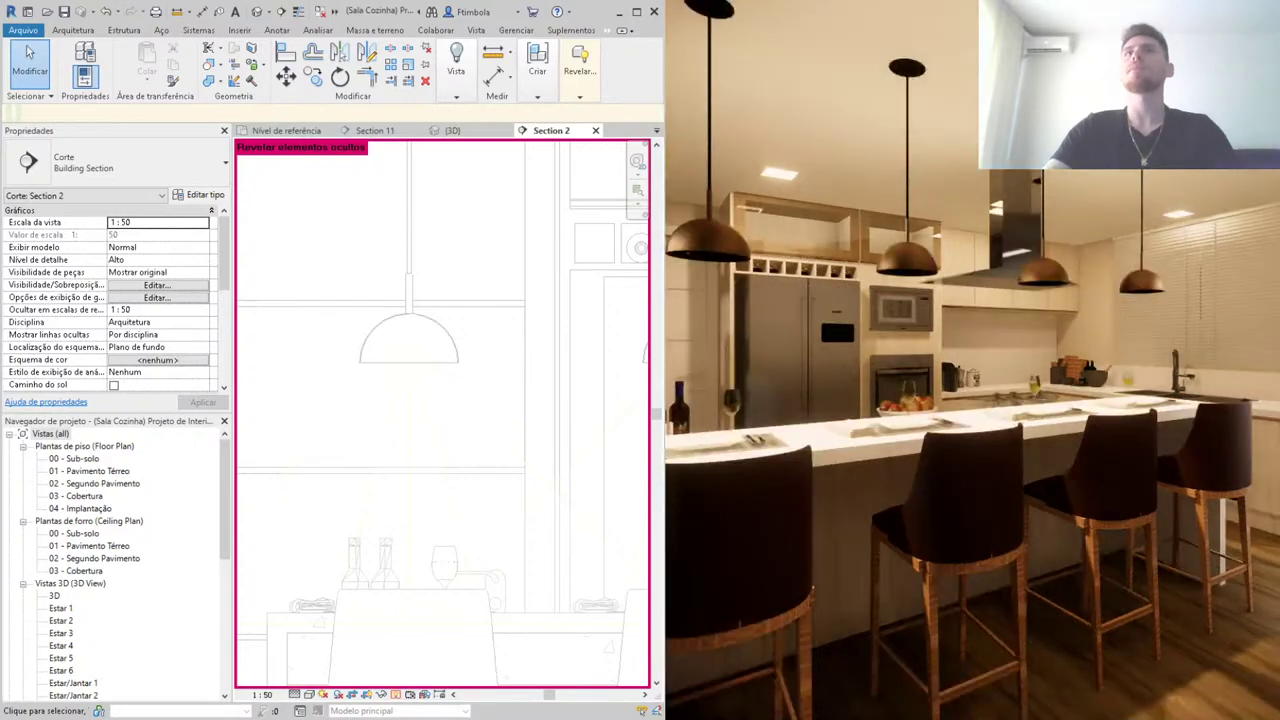
scroll(418, 519, down, 1)
scroll(418, 519, down, 2)
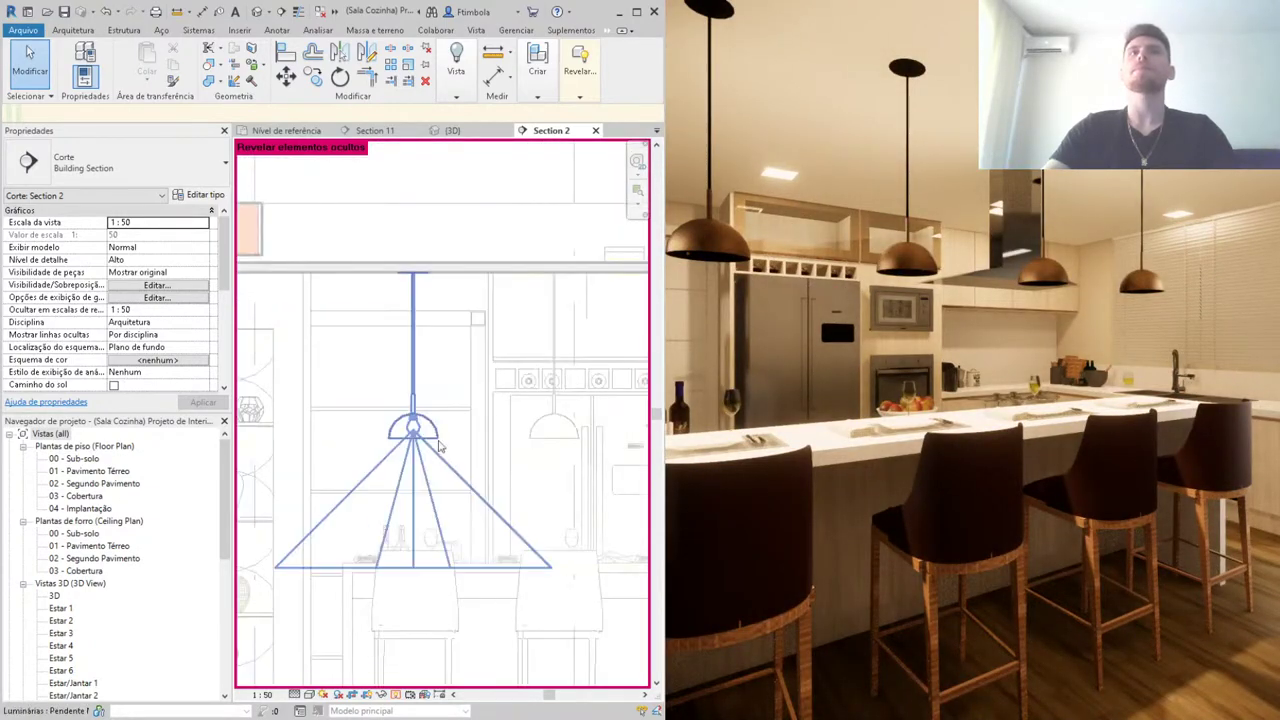
middle_drag(464, 420, 614, 408)
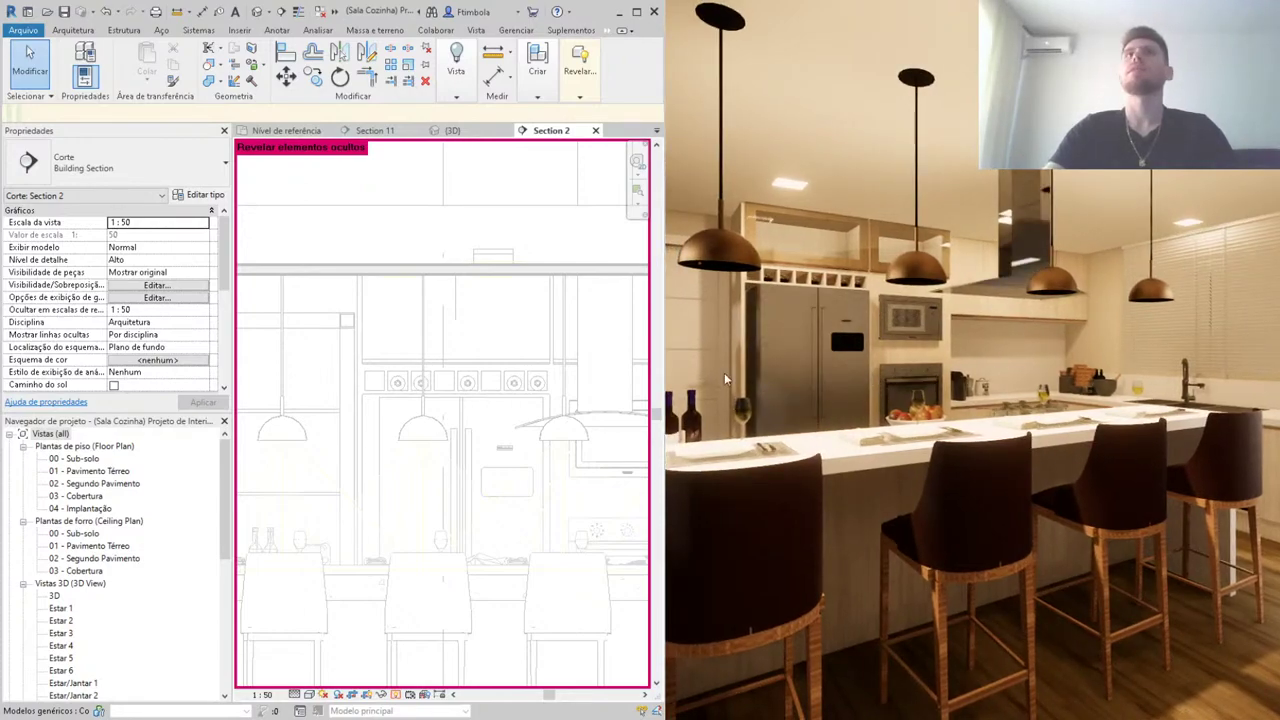
Step: Set the Iluminação fluorescente - Quadrada ceiling light's initial colour to 2700 K
click(493, 260)
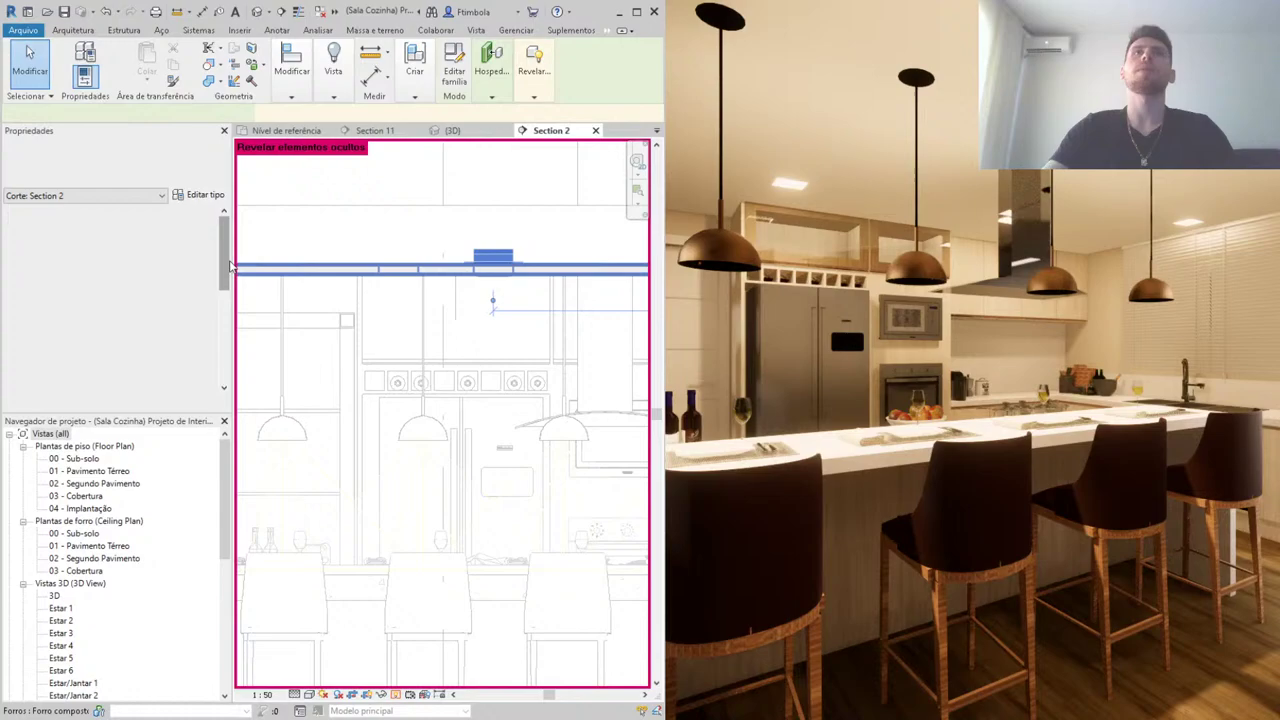
click(200, 195)
scroll(292, 294, down, 3)
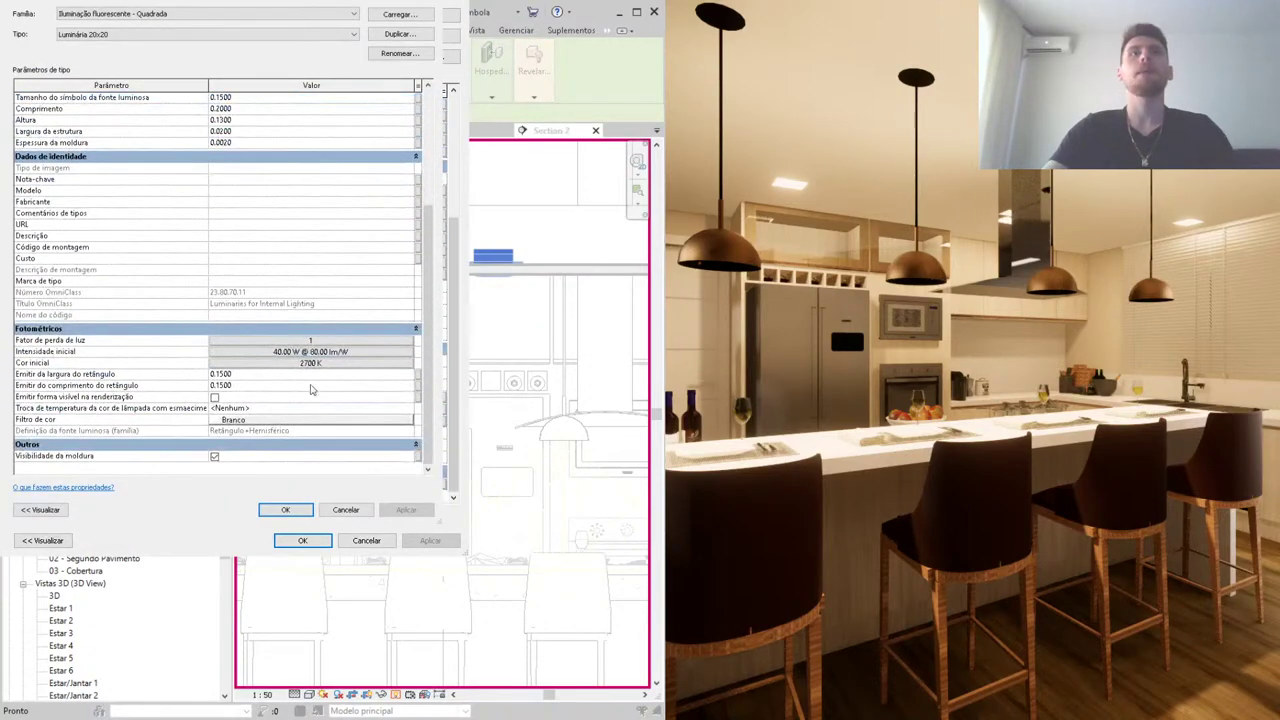
click(307, 364)
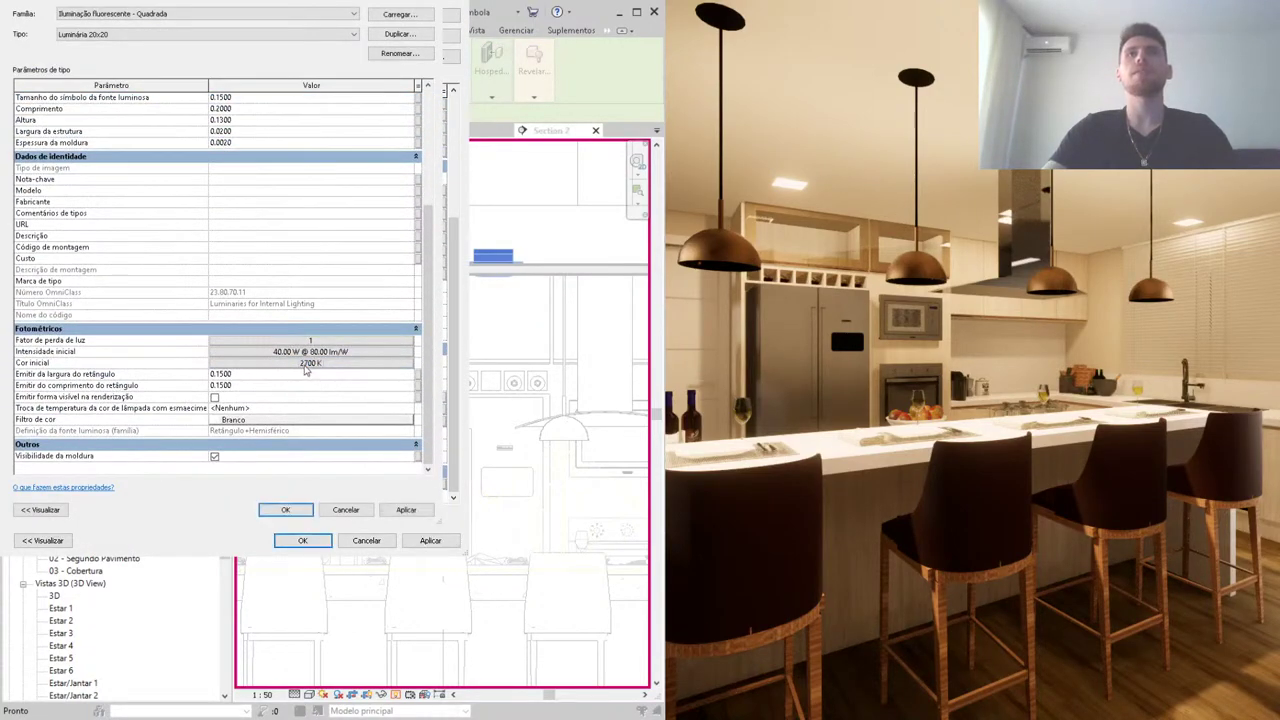
click(310, 353)
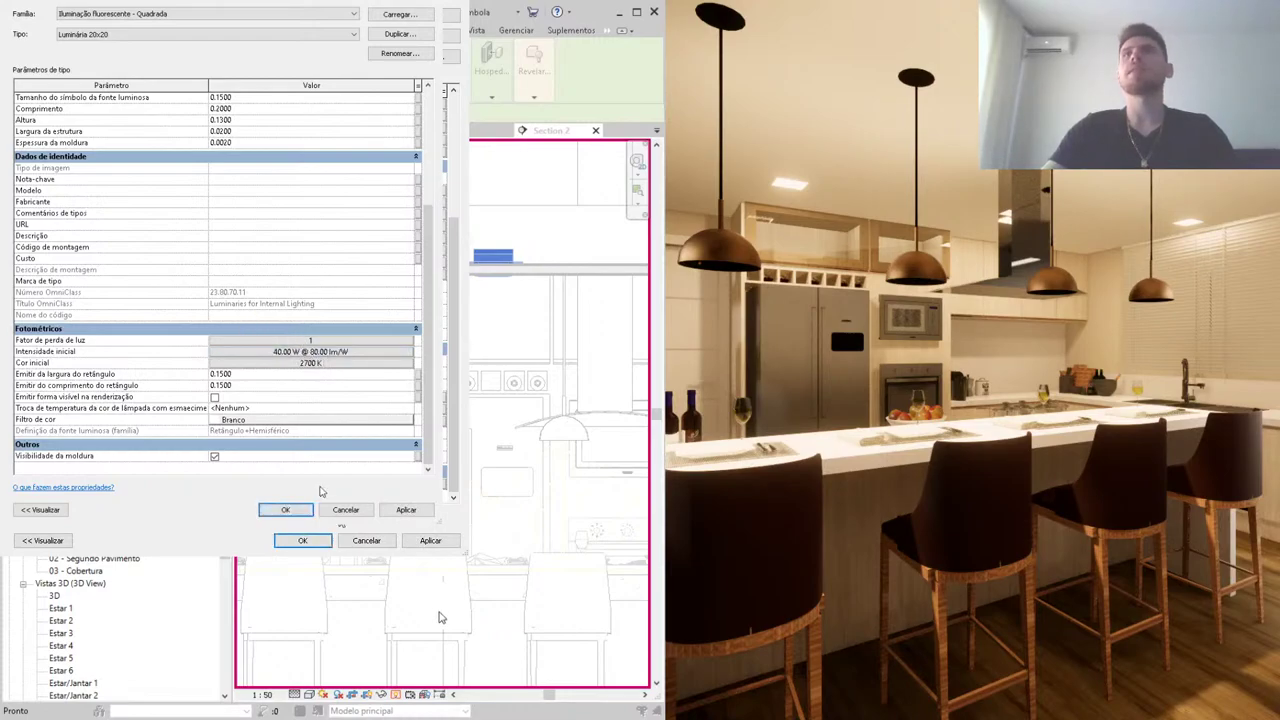
key(Return)
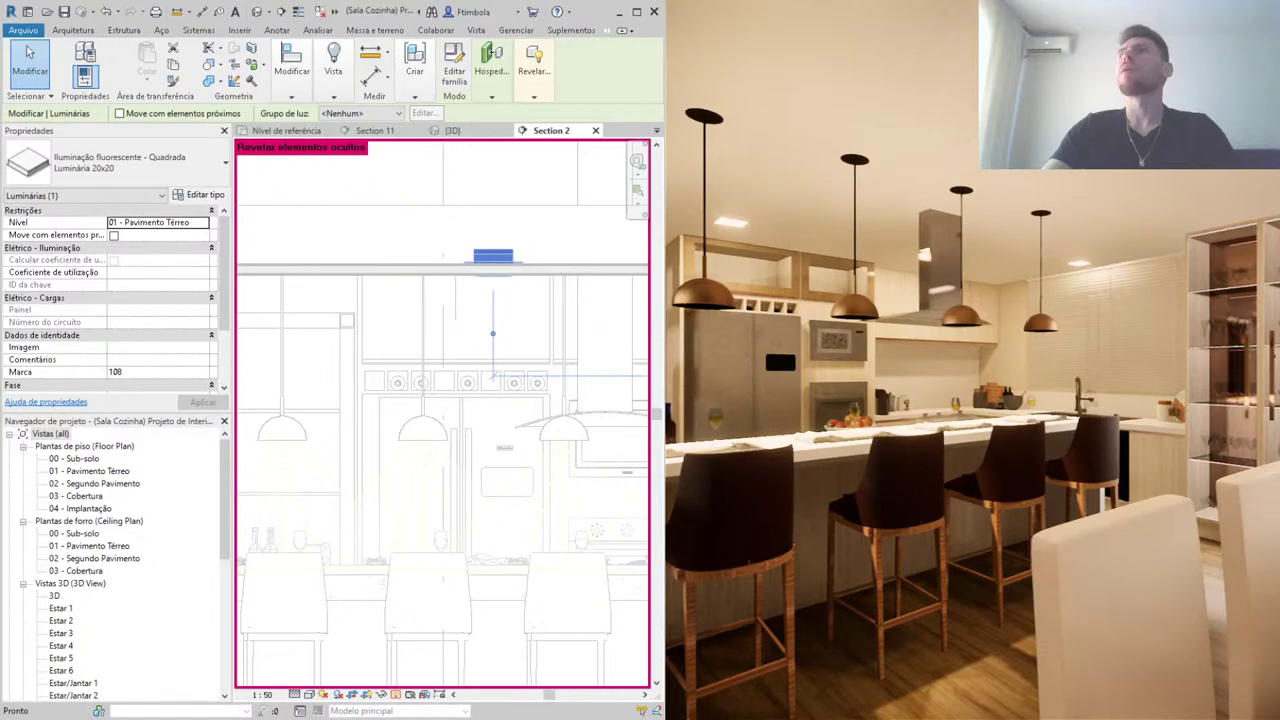
key(Escape)
scroll(479, 329, down, 2)
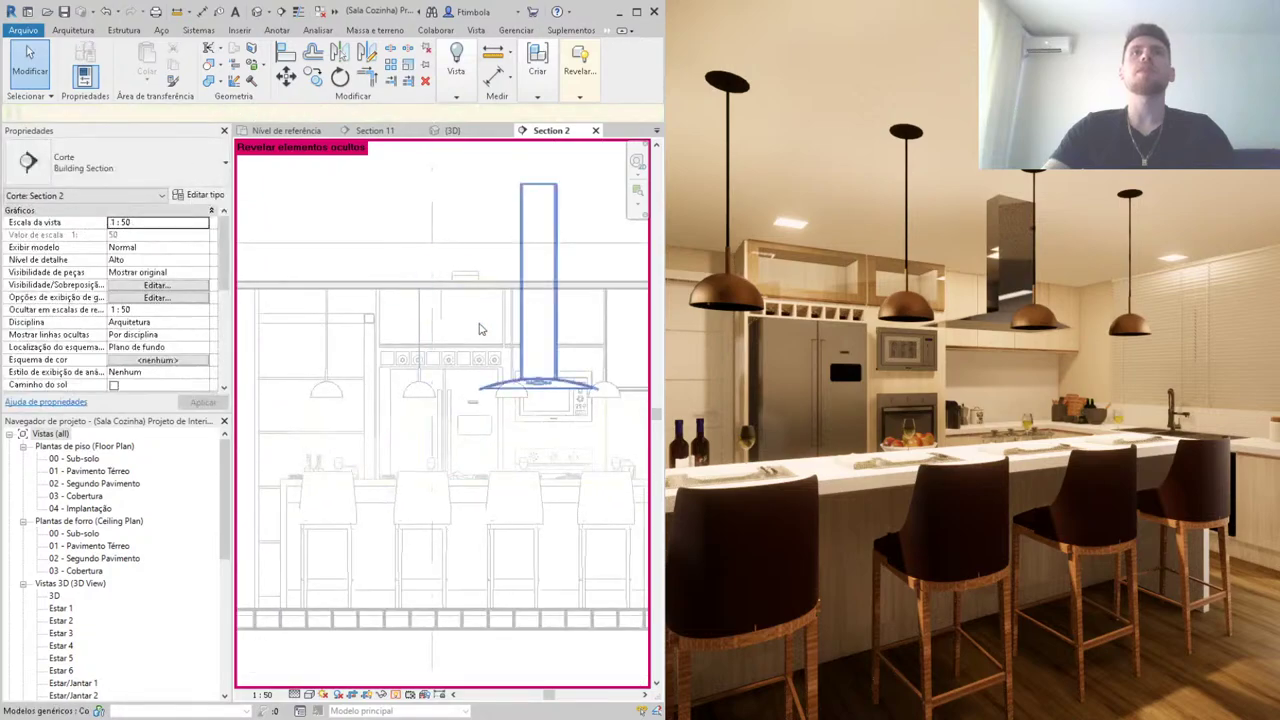
scroll(479, 329, up, 2)
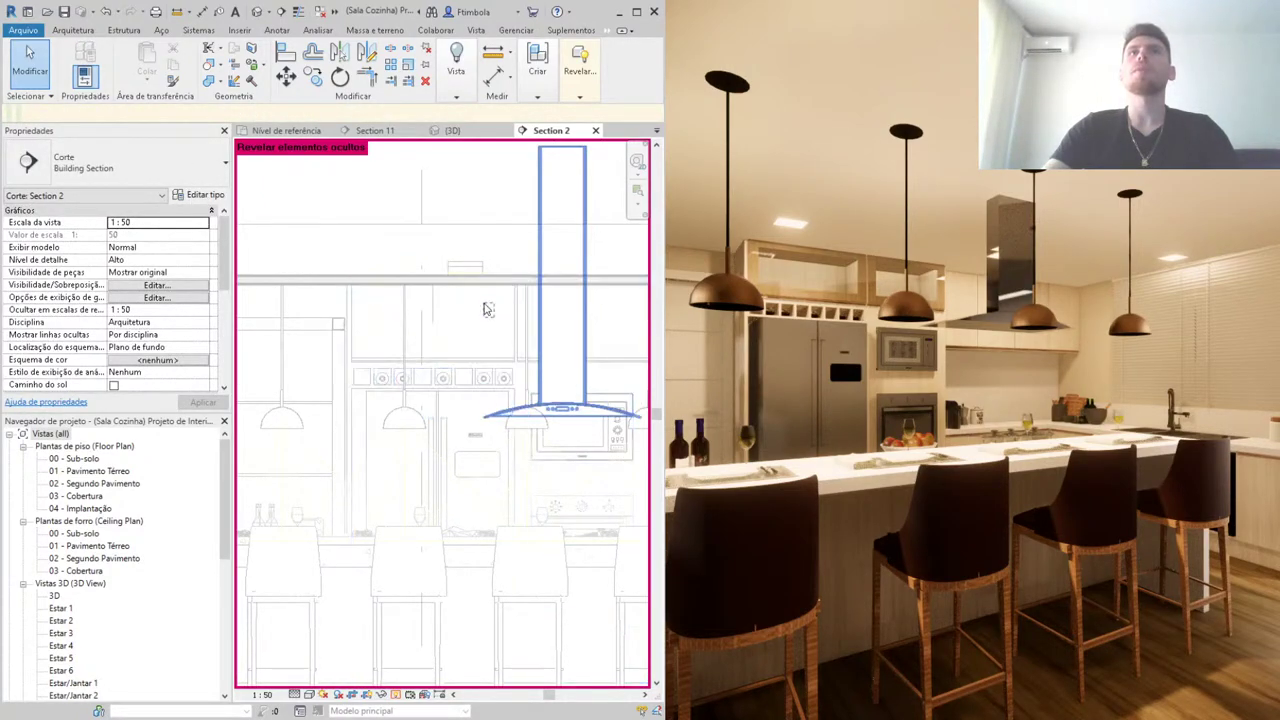
scroll(487, 309, up, 3)
scroll(509, 286, down, 2)
click(505, 300)
key(Escape)
scroll(505, 302, up, 1)
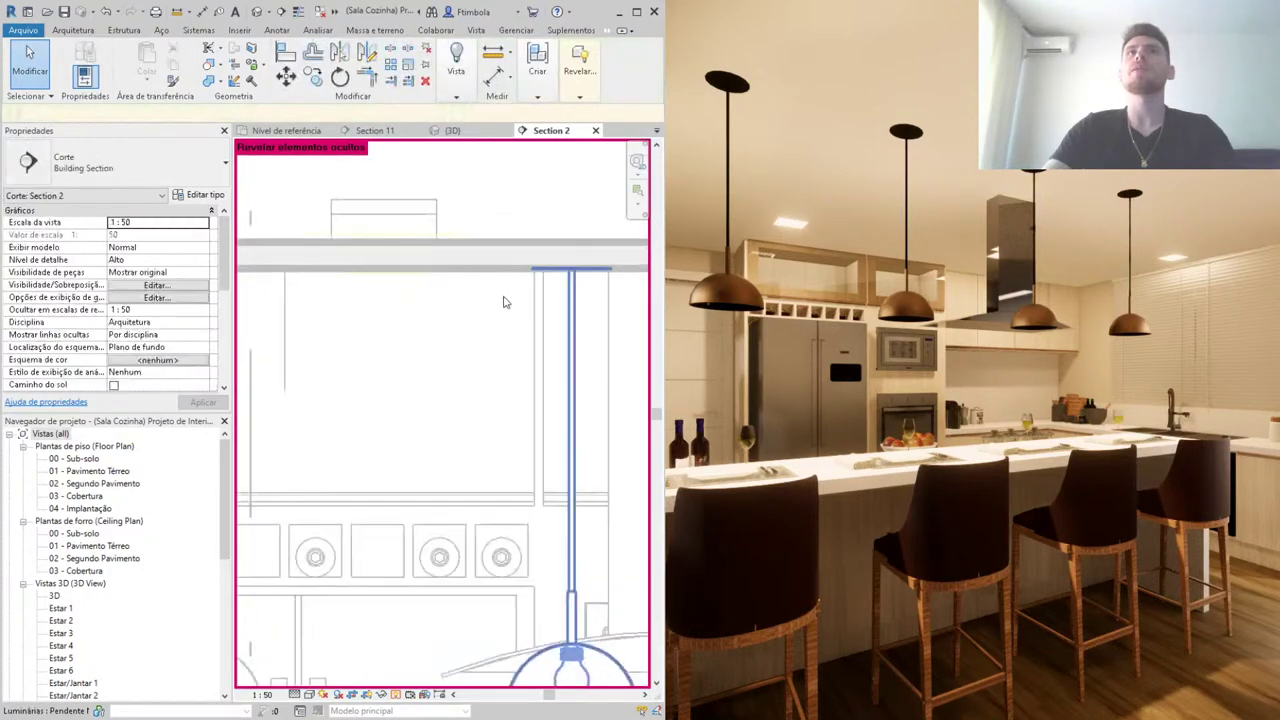
click(503, 298)
key(Escape)
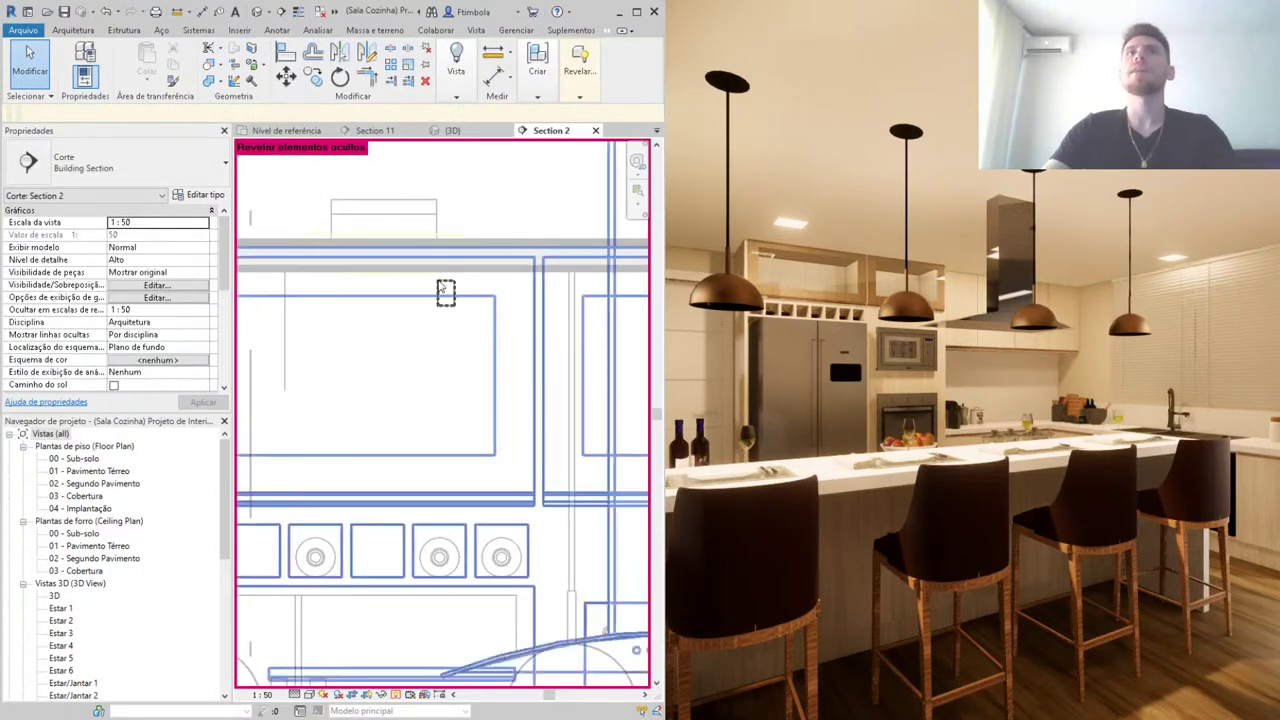
click(441, 290)
ctrl+click(538, 352)
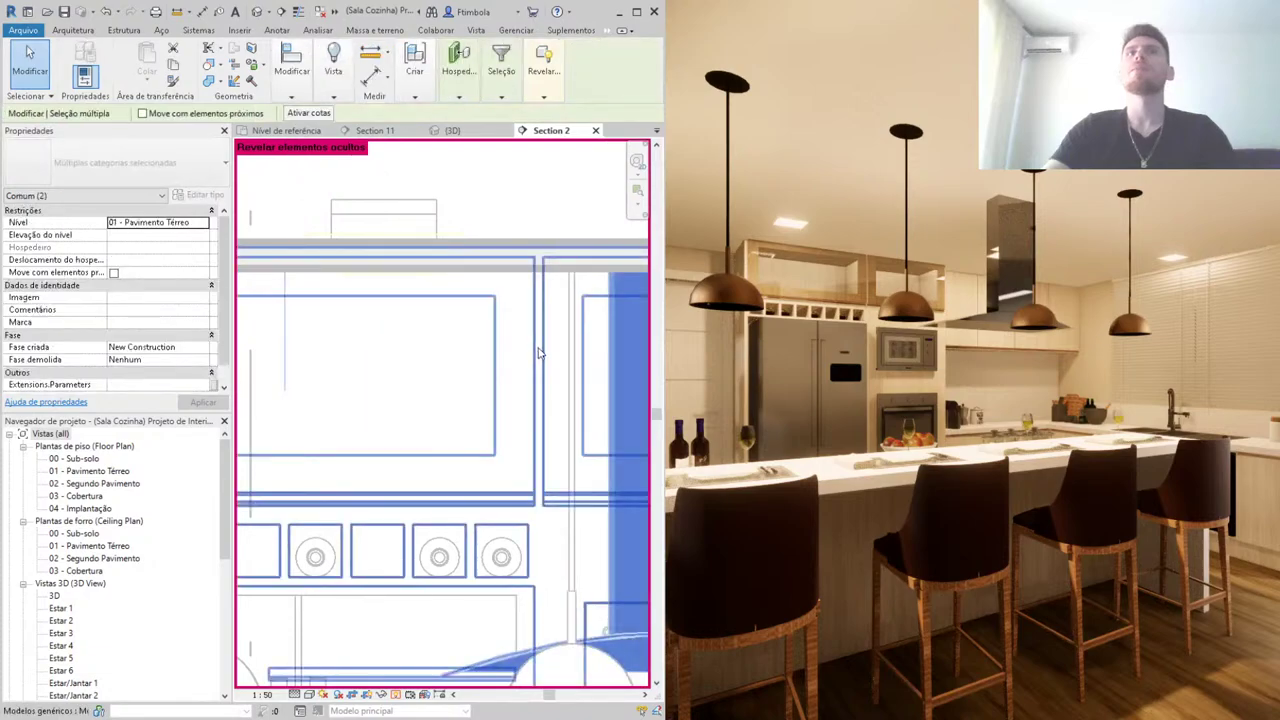
scroll(525, 358, down, 2)
scroll(520, 360, down, 2)
key(Escape)
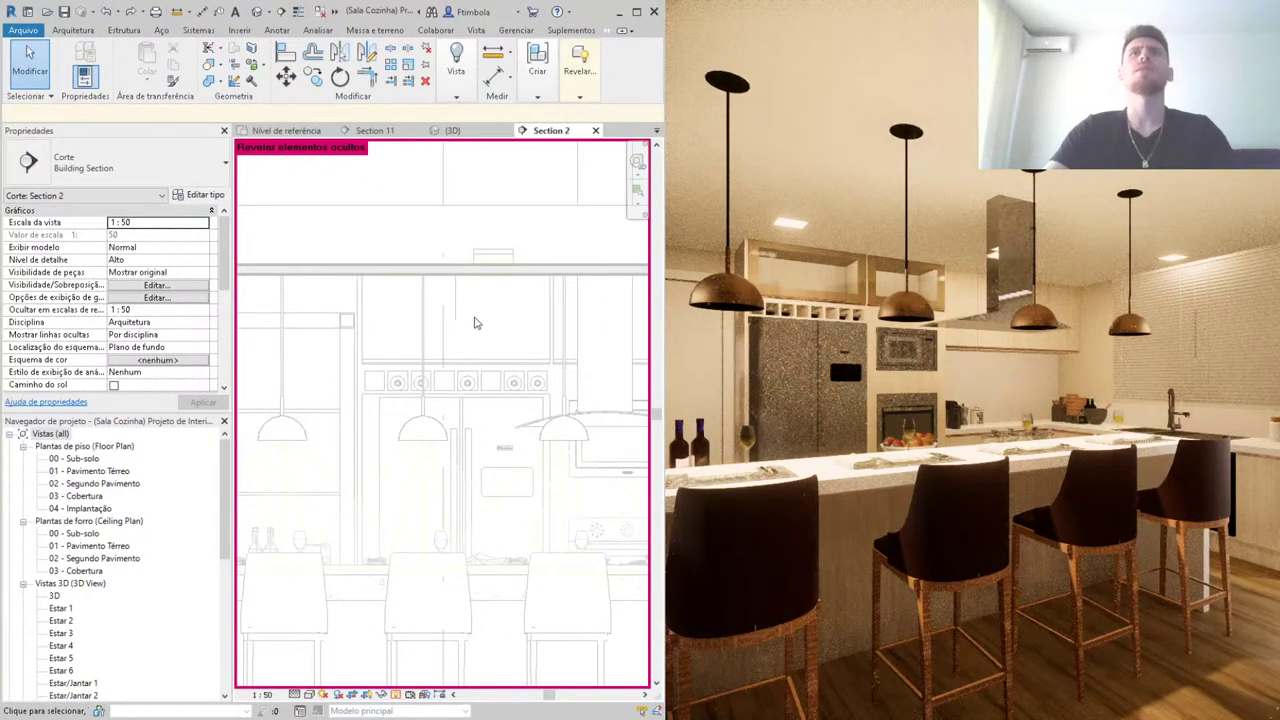
click(343, 275)
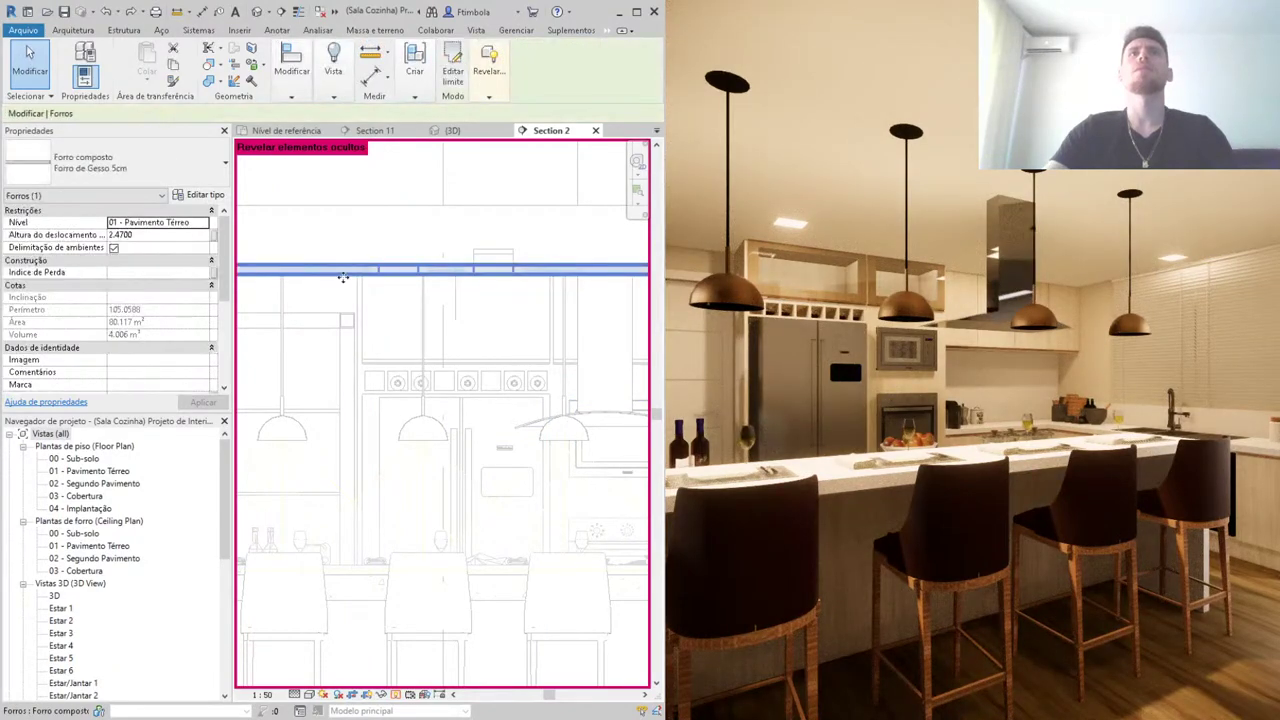
key(Escape)
click(363, 315)
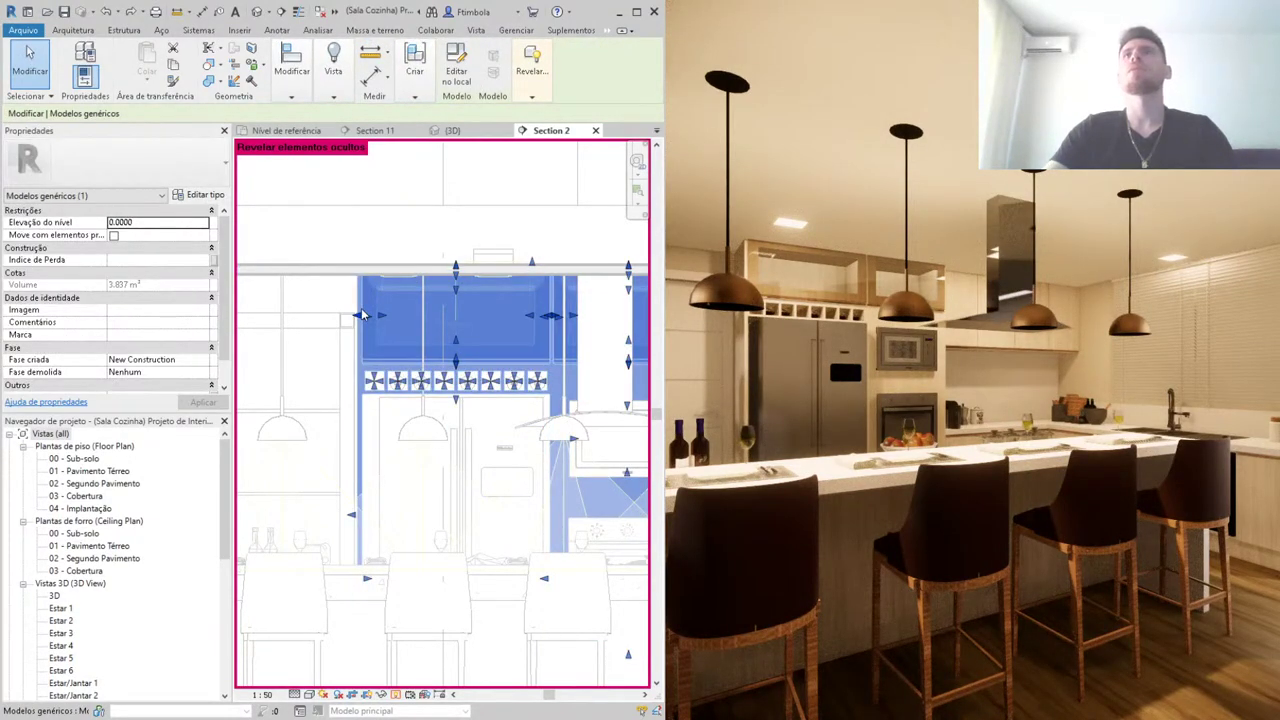
key(Escape)
scroll(380, 308, down, 3)
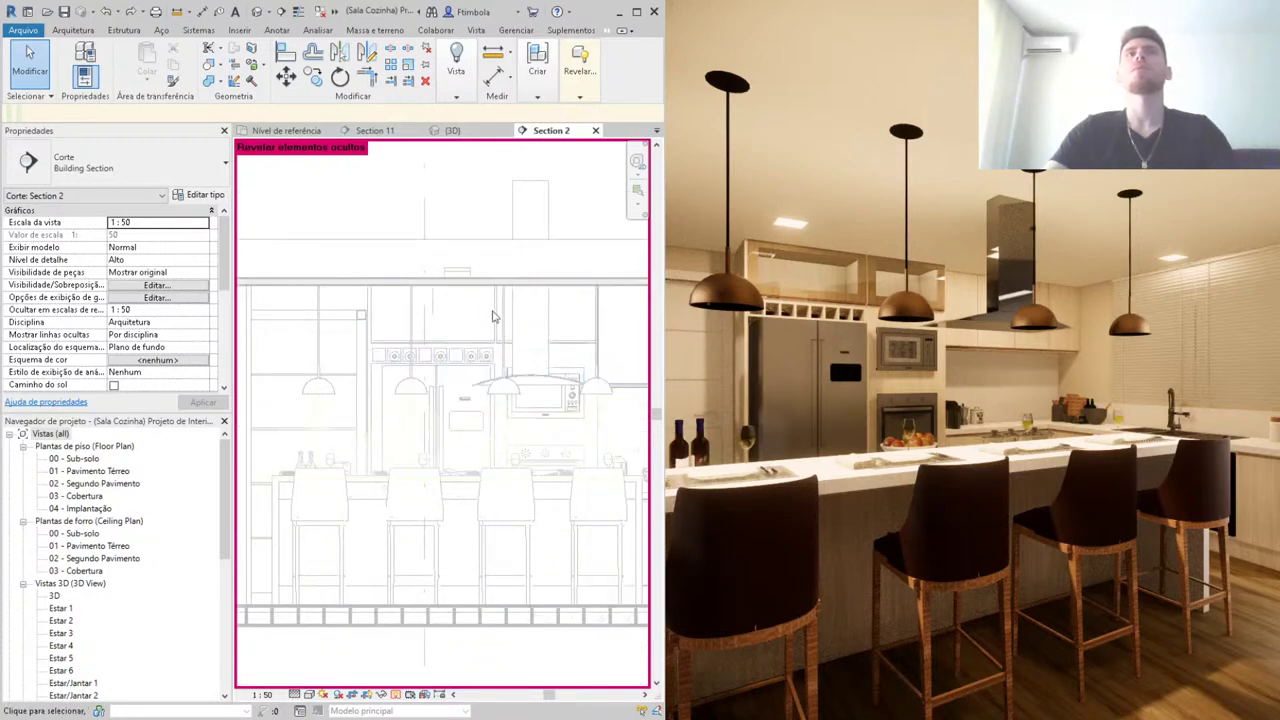
scroll(428, 320, up, 2)
scroll(470, 305, down, 2)
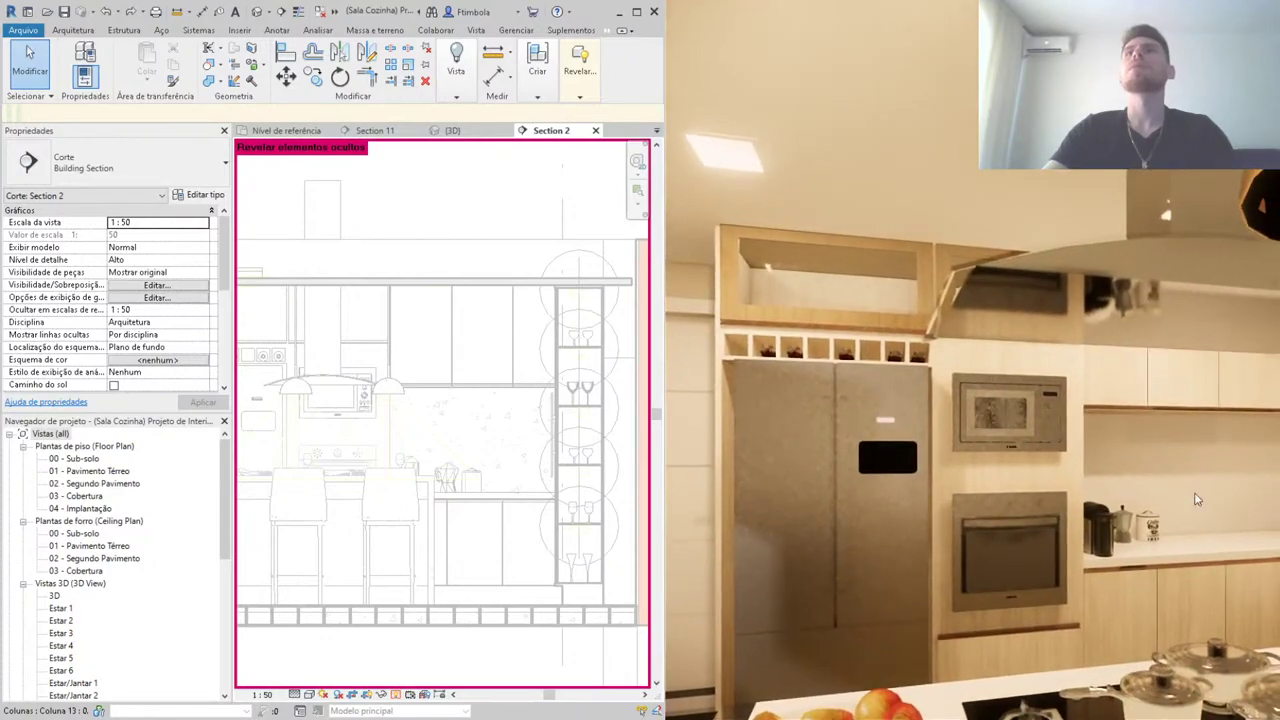
Step: Select the kitchen cabinets to inspect them, then clear the selection
click(507, 396)
scroll(587, 470, down, 1)
scroll(587, 470, down, 1)
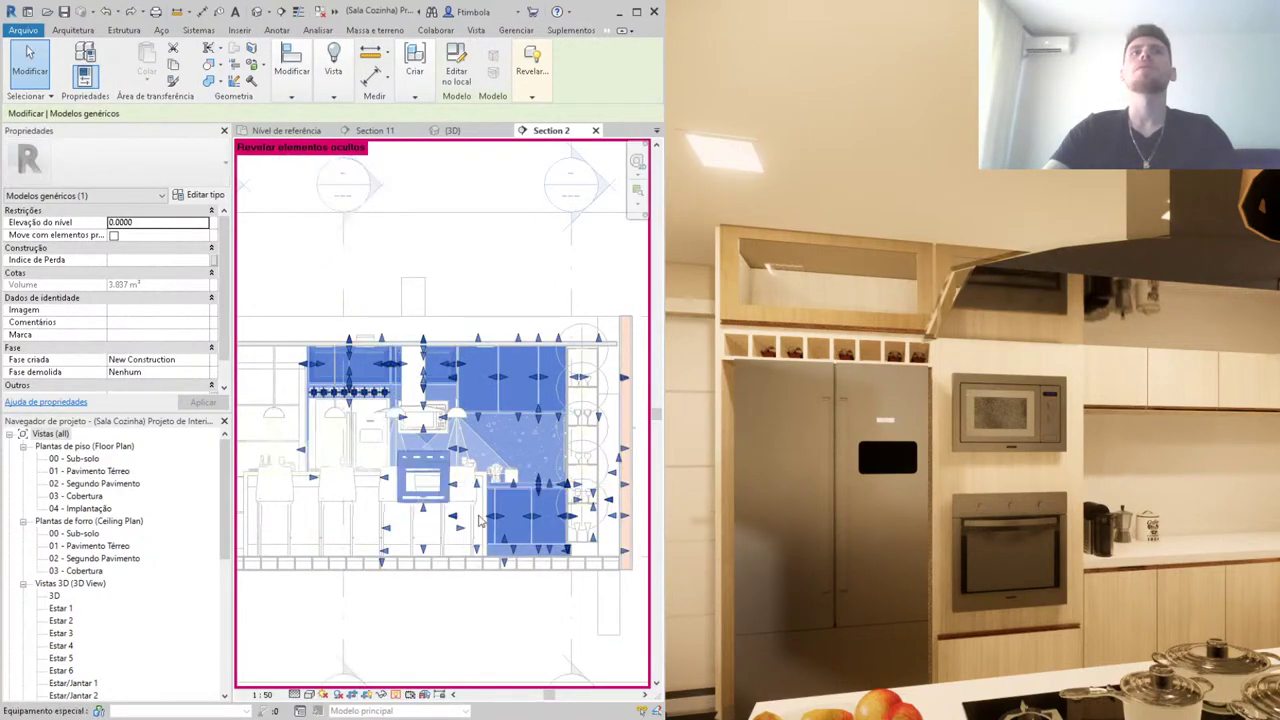
scroll(493, 522, up, 1)
scroll(493, 522, up, 2)
click(563, 594)
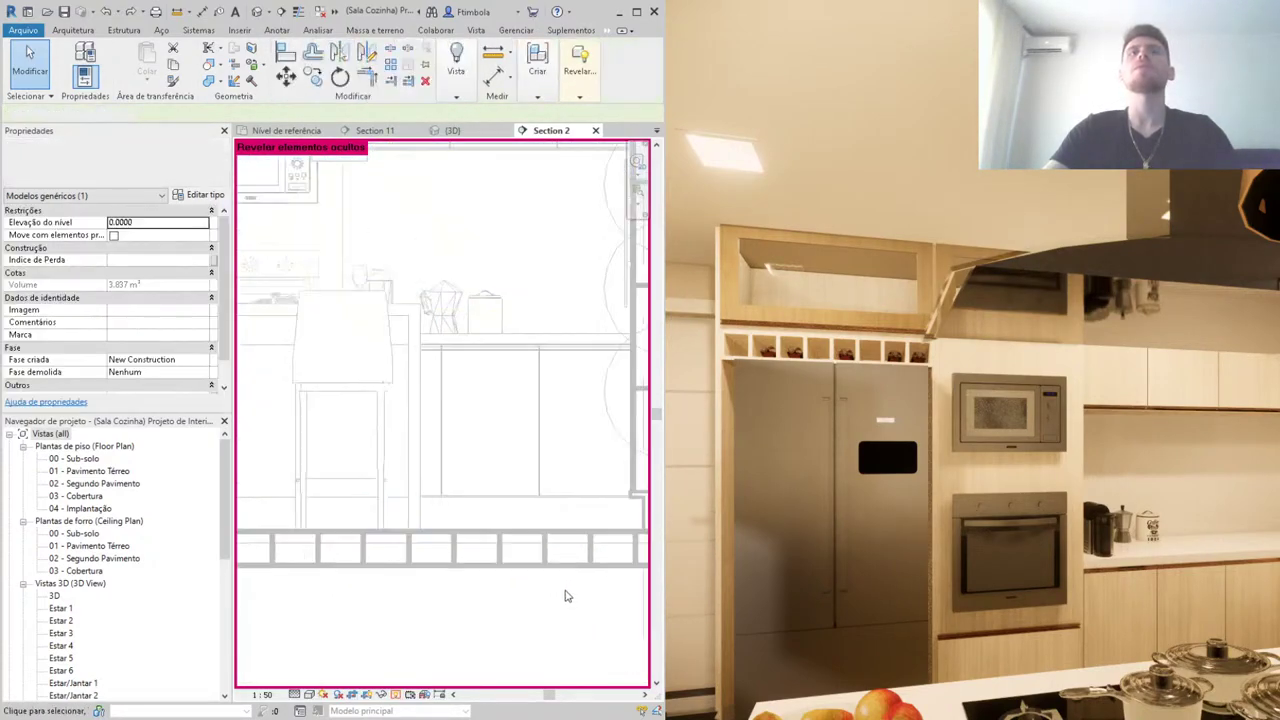
Step: Zoom out in Section 2 and open Section 10 from its section head
scroll(472, 533, down, 2)
scroll(472, 545, down, 2)
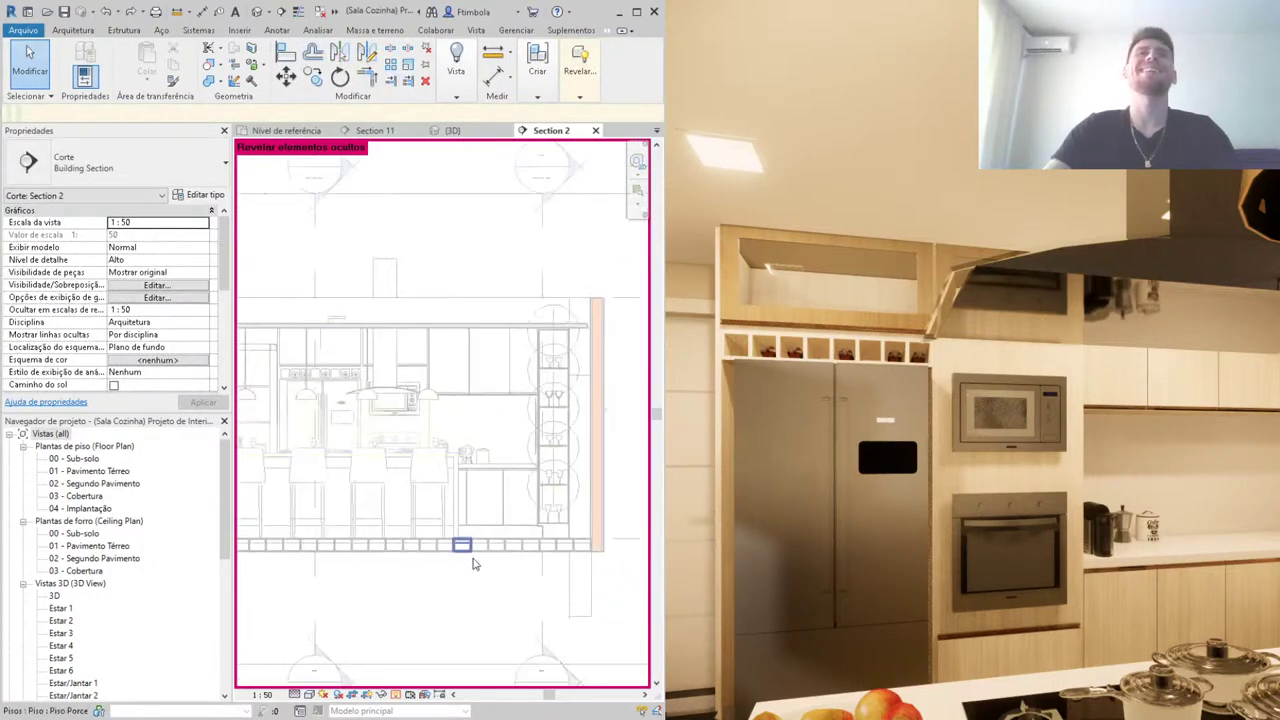
scroll(440, 568, down, 1)
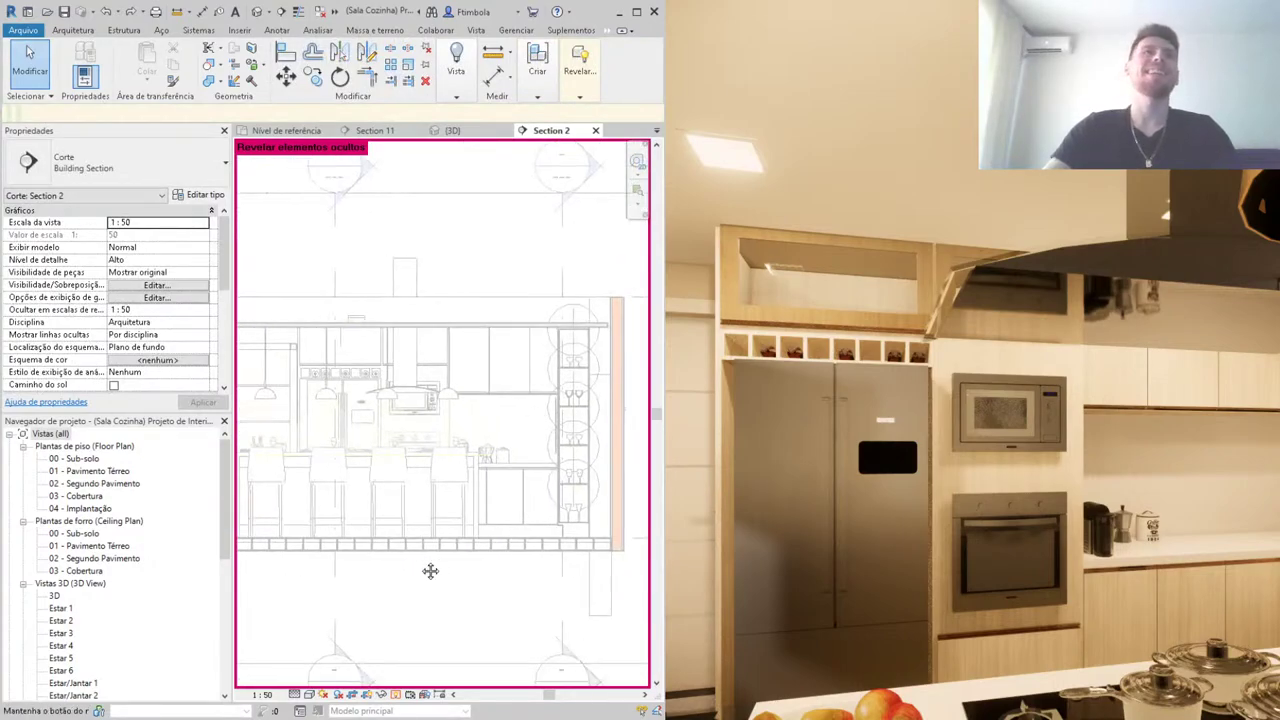
double_click(349, 200)
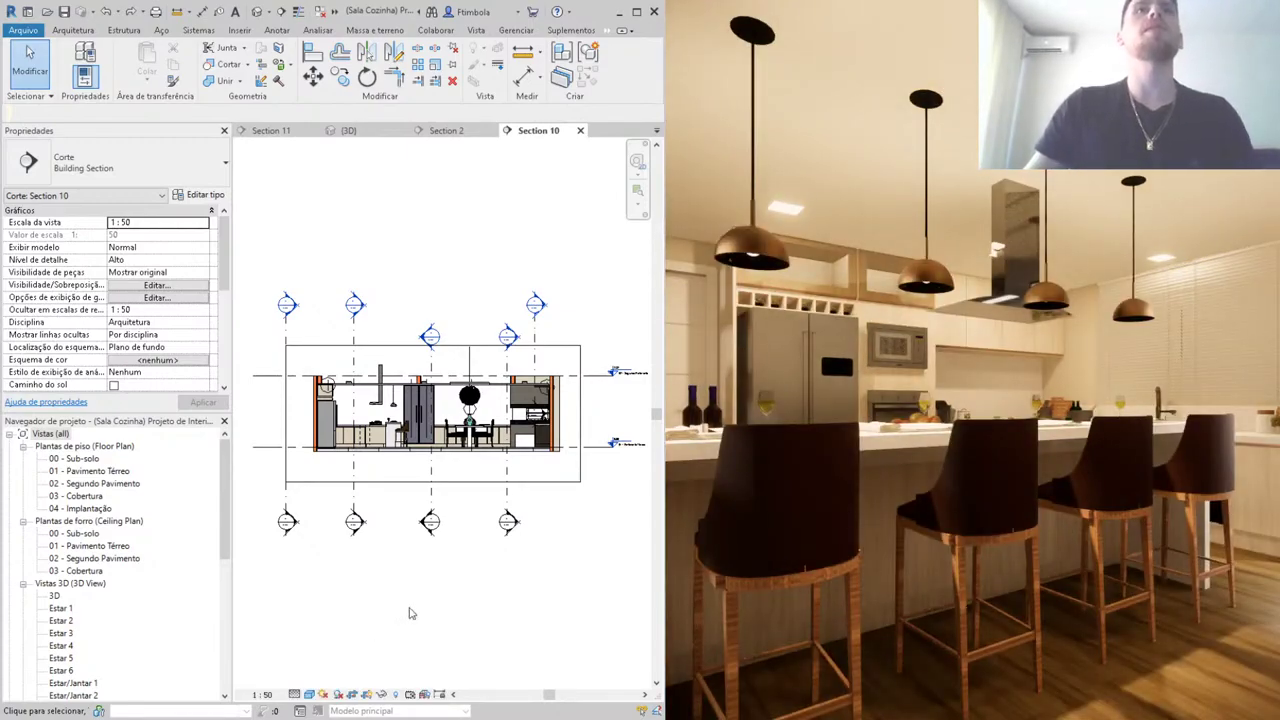
scroll(345, 375, up, 3)
scroll(345, 375, up, 2)
click(332, 410)
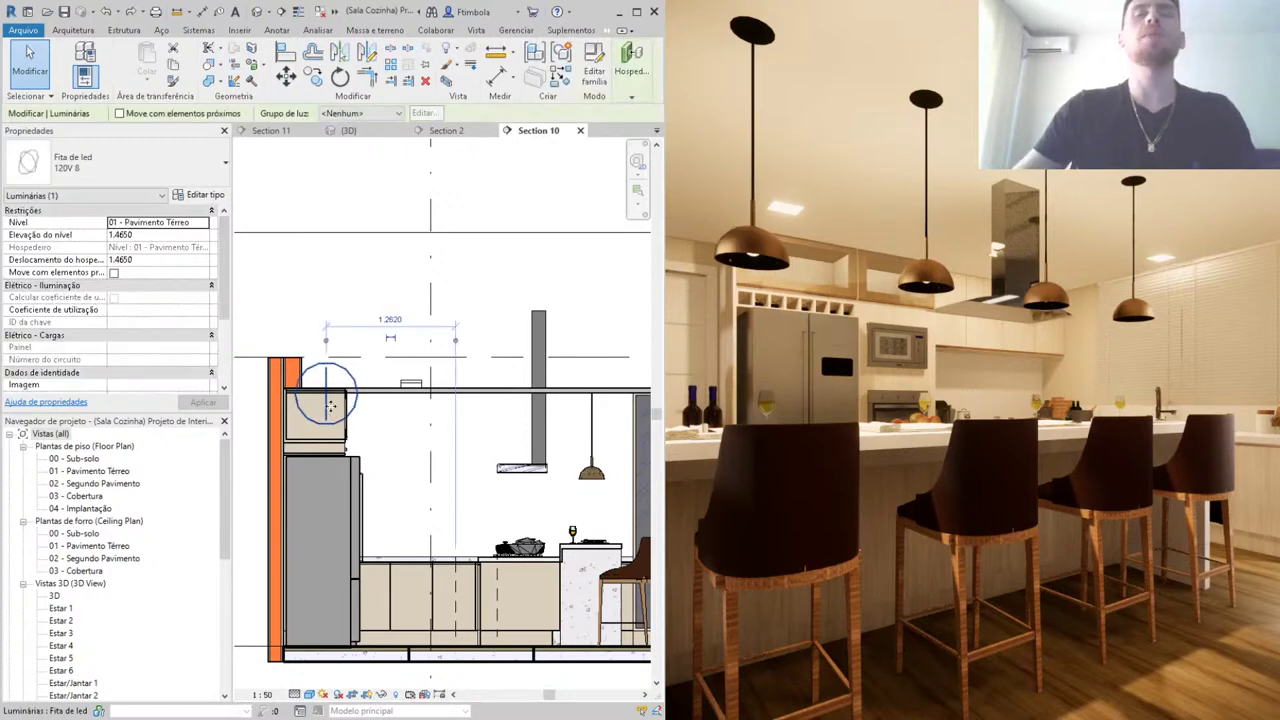
key(Escape)
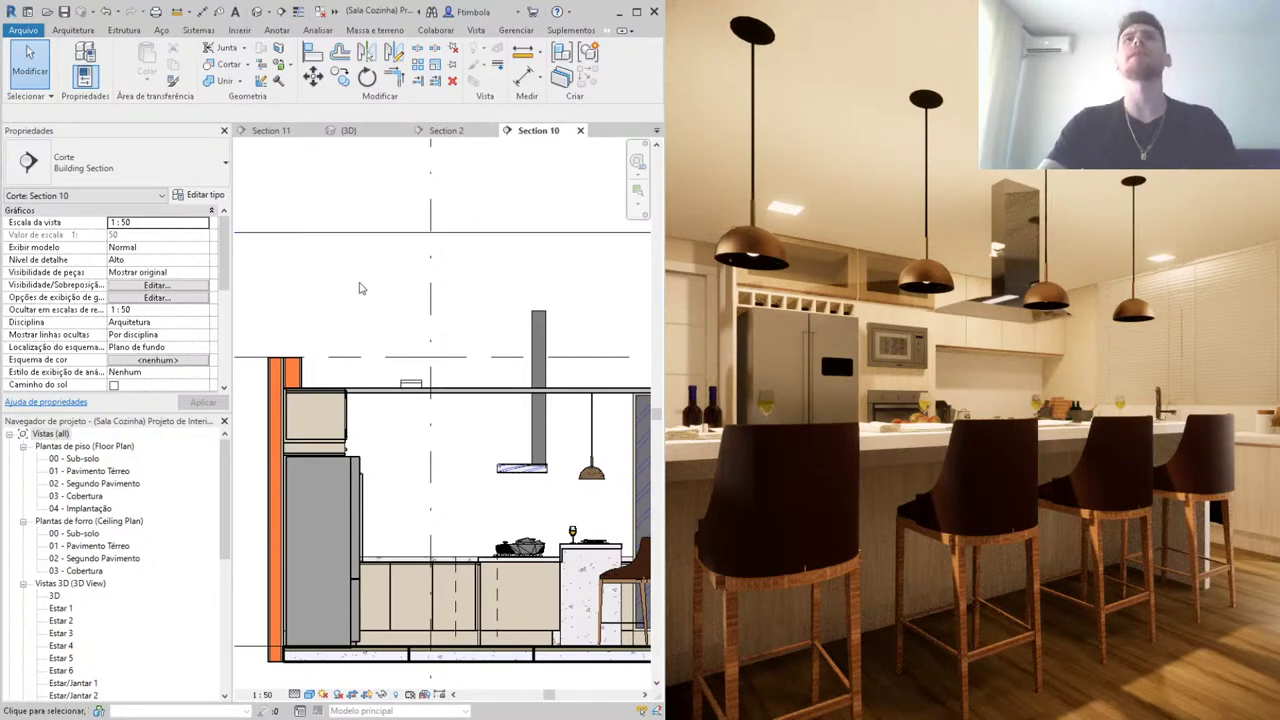
Step: Open the 01 - Pavimento Térreo floor plan and zoom in on the kitchen
double_click(87, 474)
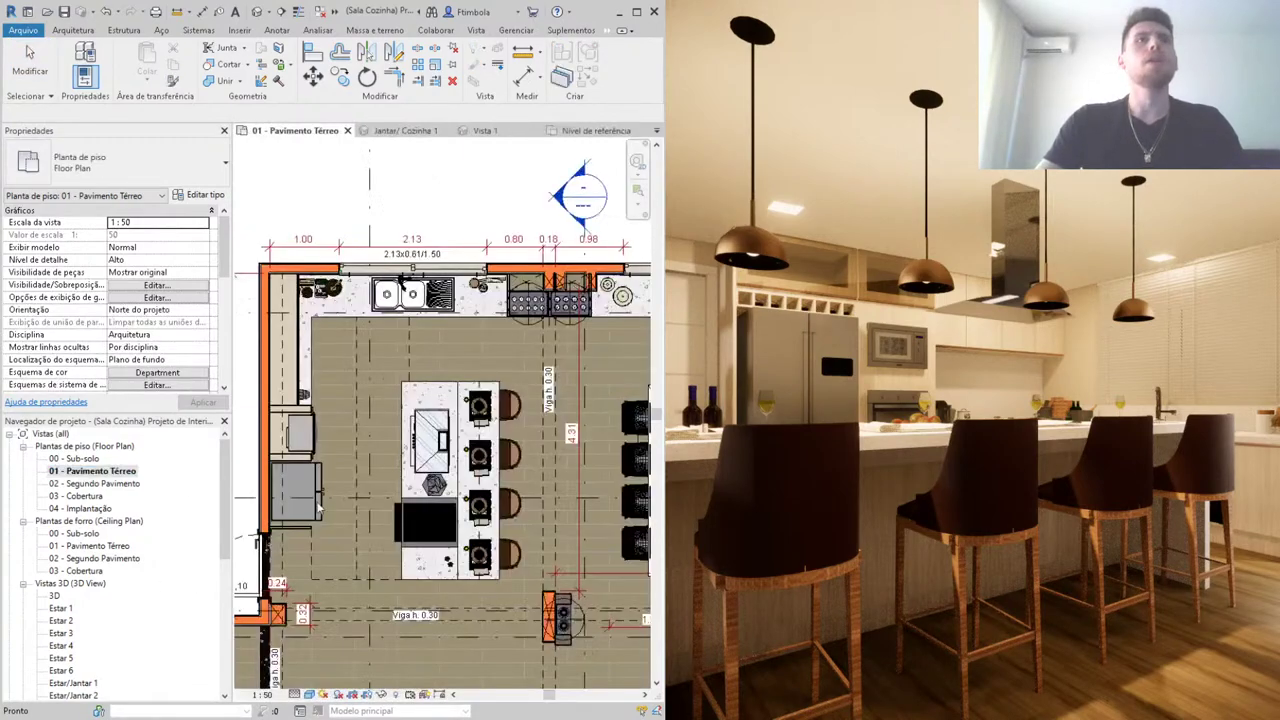
scroll(295, 470, down, 2)
scroll(400, 420, down, 2)
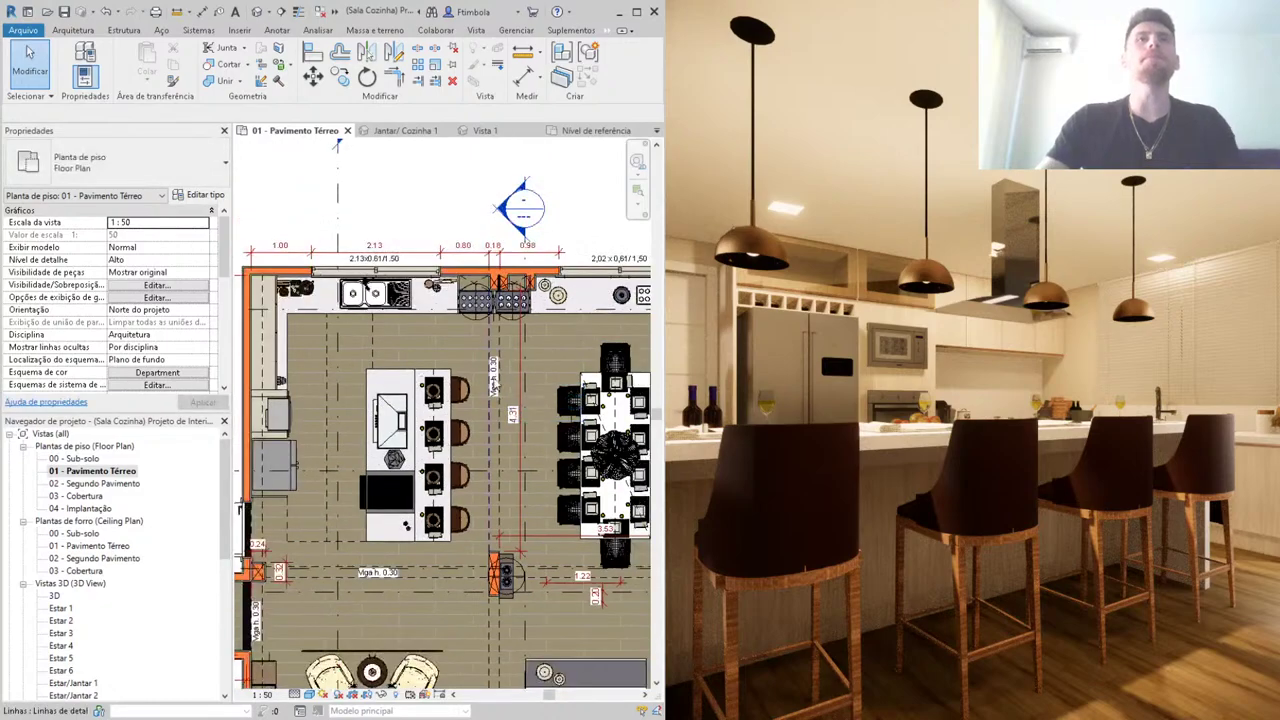
scroll(477, 357, up, 3)
scroll(477, 357, up, 2)
scroll(450, 335, down, 1)
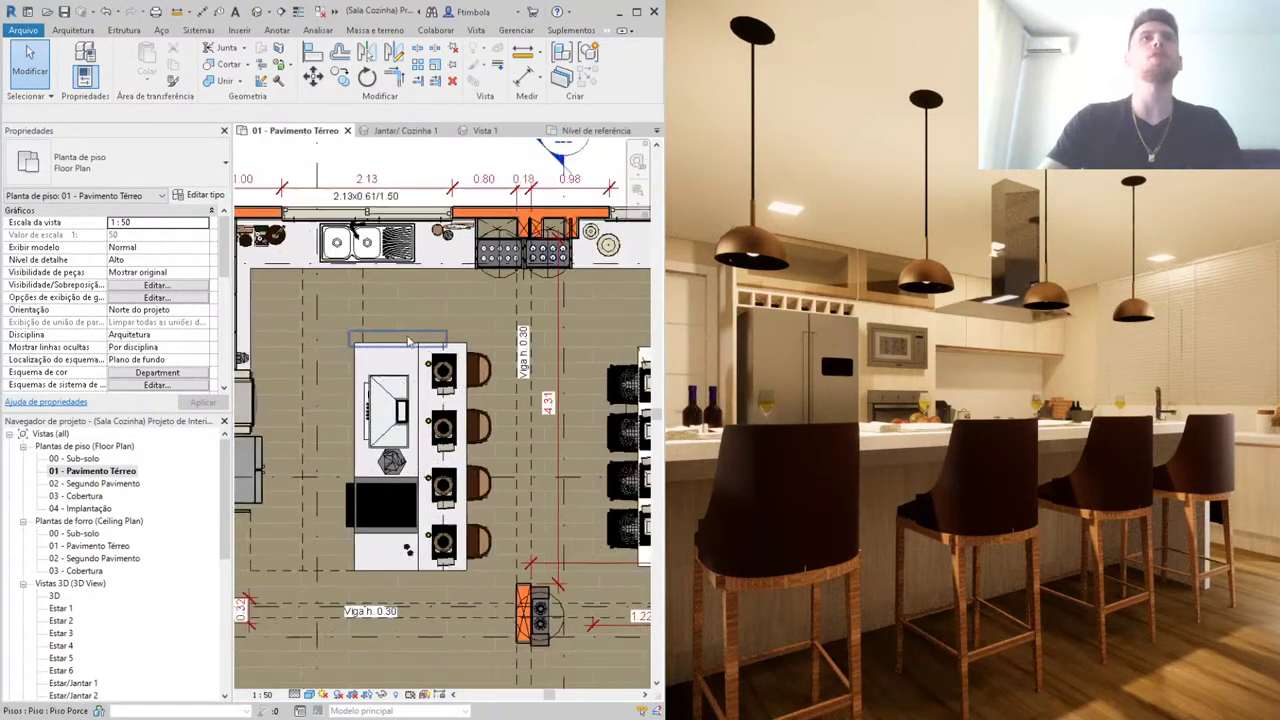
scroll(420, 315, down, 1)
scroll(397, 297, up, 1)
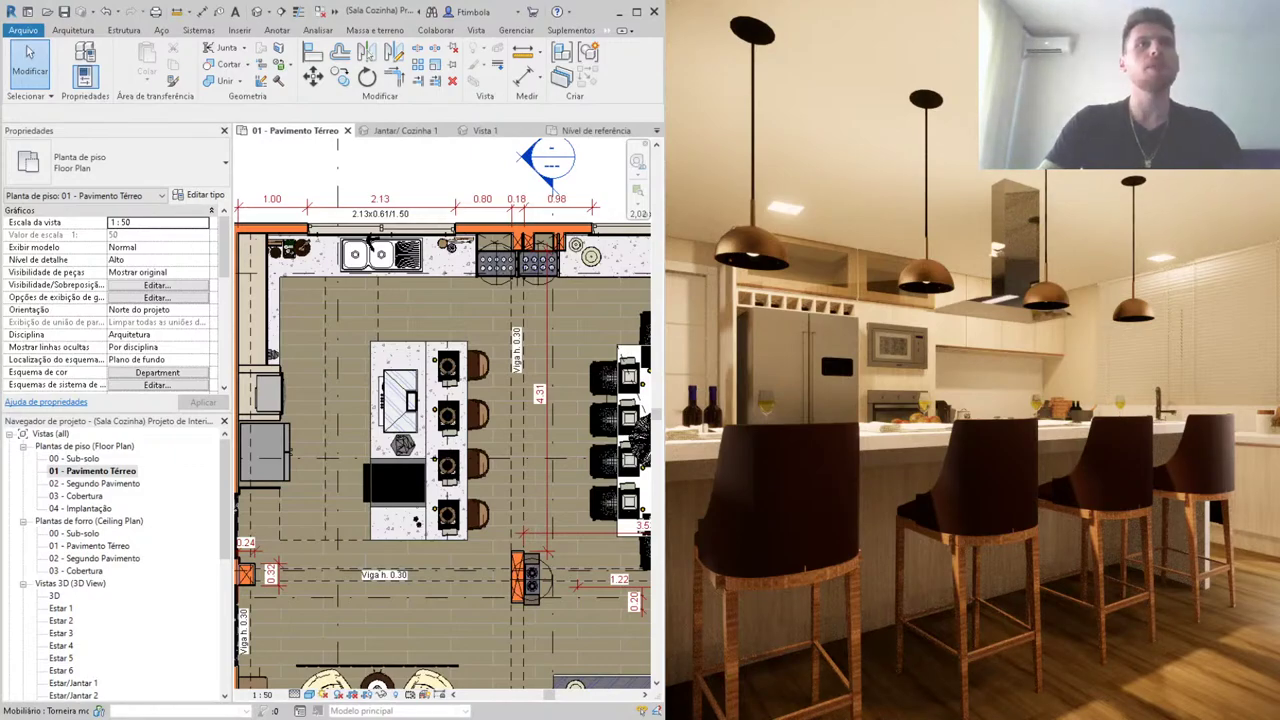
scroll(342, 446, up, 2)
scroll(395, 424, down, 1)
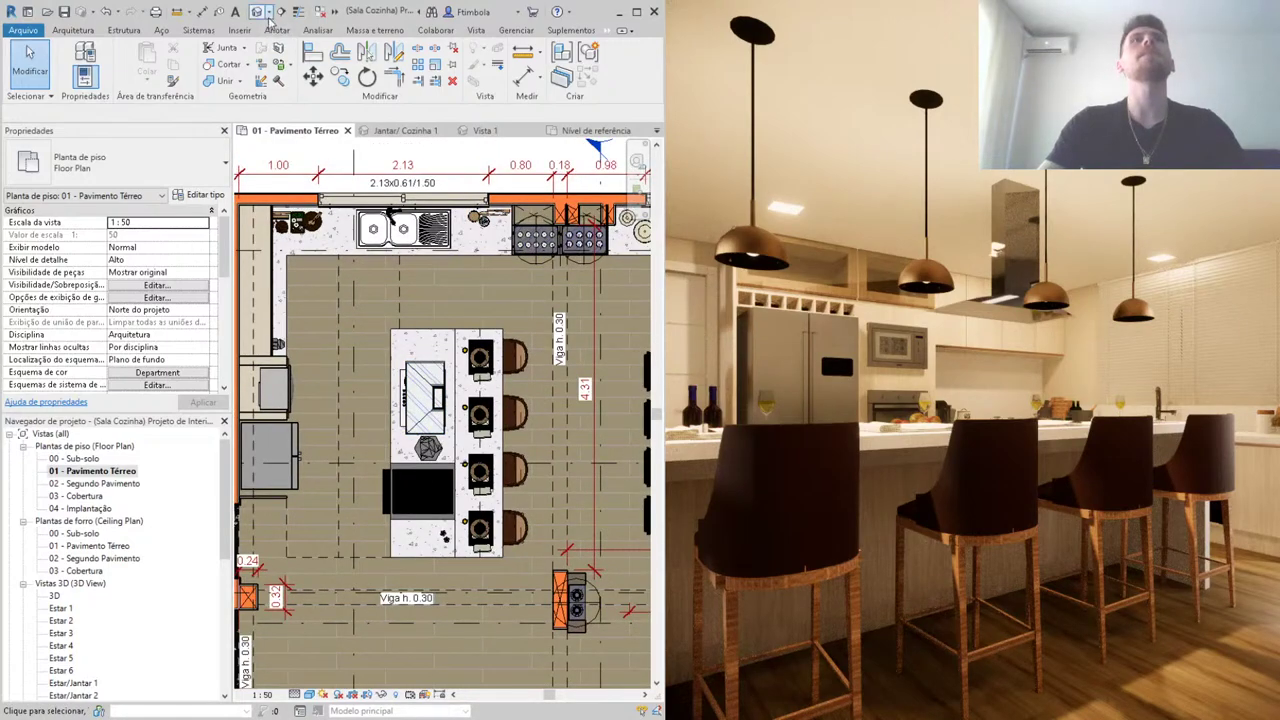
scroll(384, 421, down, 1)
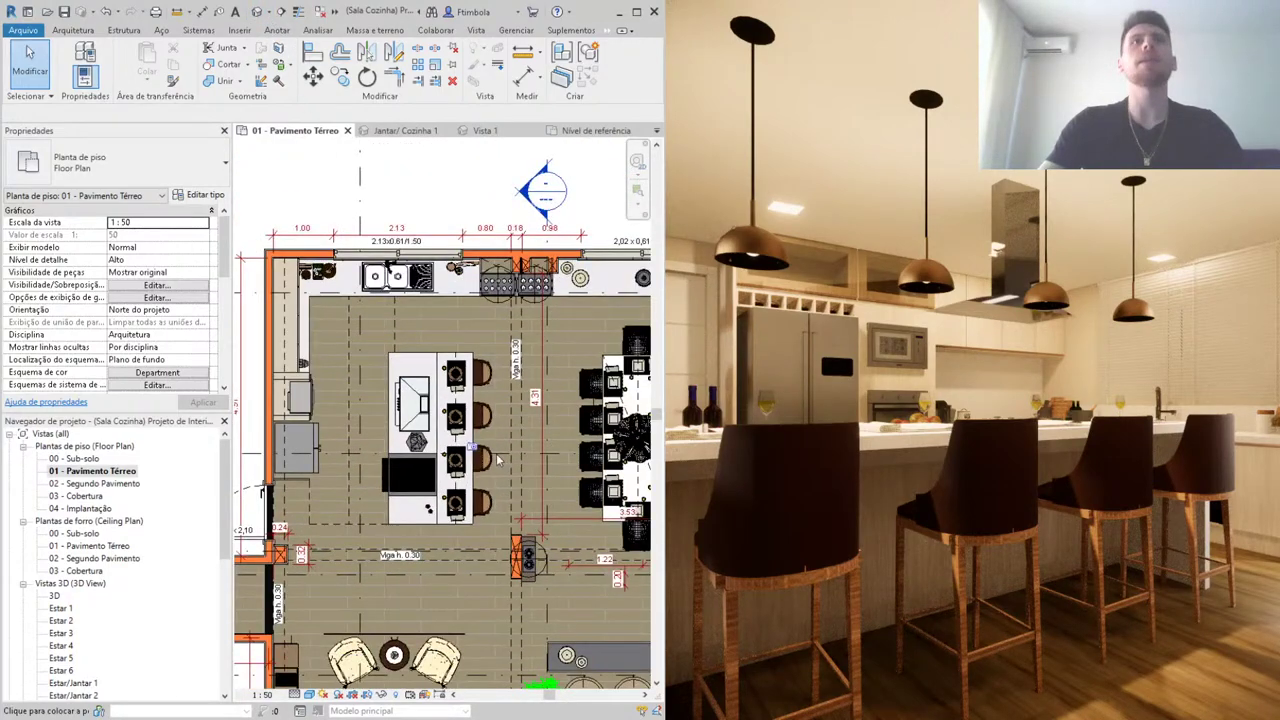
Step: Place a perspective camera aimed across the kitchen toward the fridge, oven and window
click(615, 537)
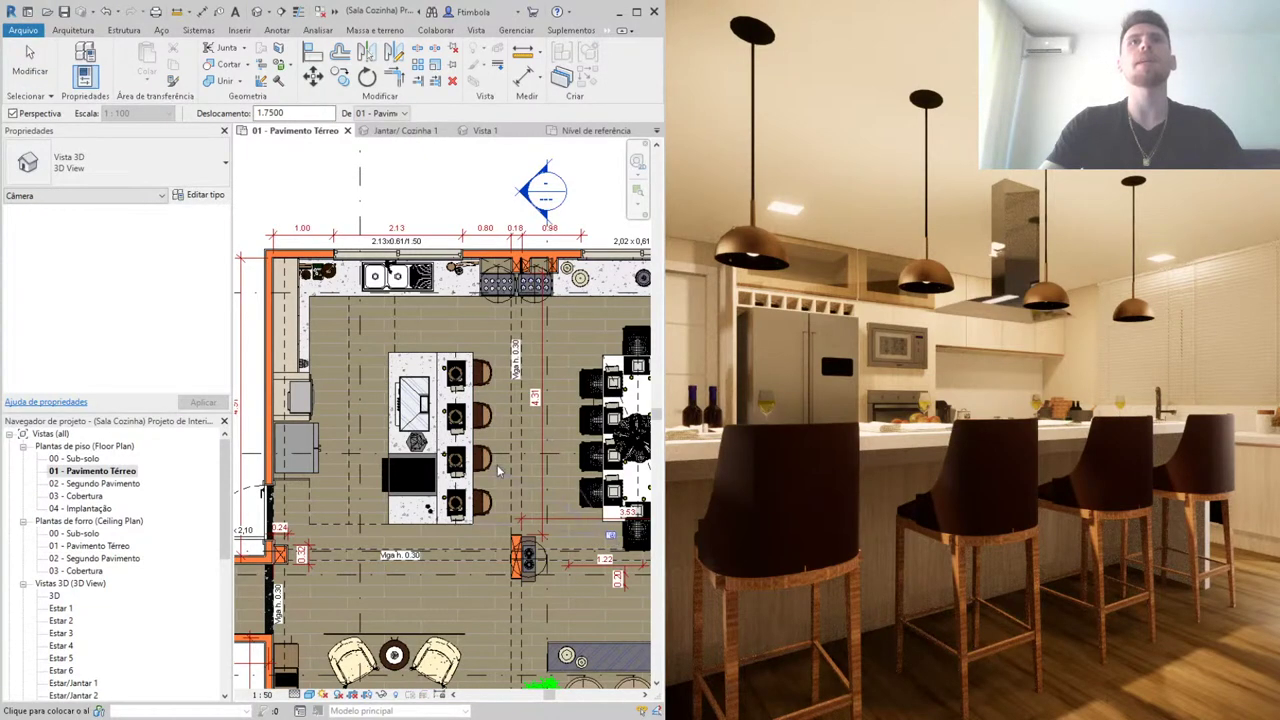
scroll(500, 471, down, 2)
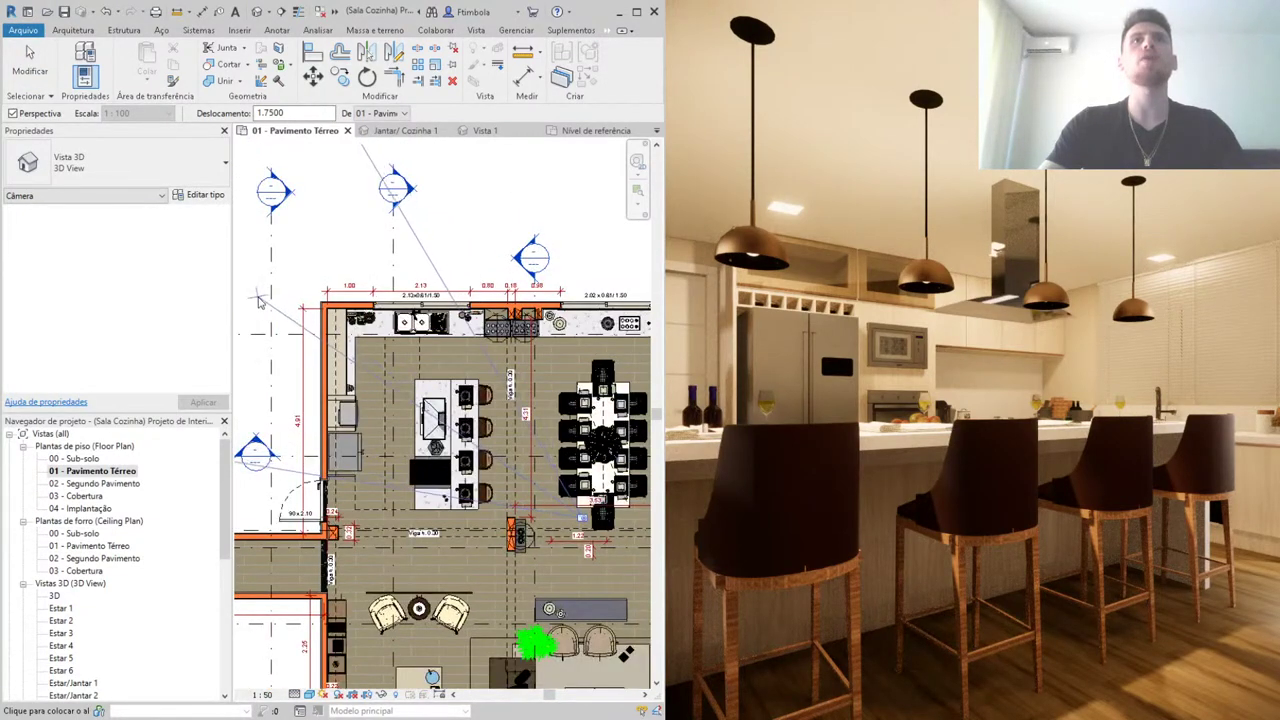
drag(258, 302, 257, 293)
click(258, 292)
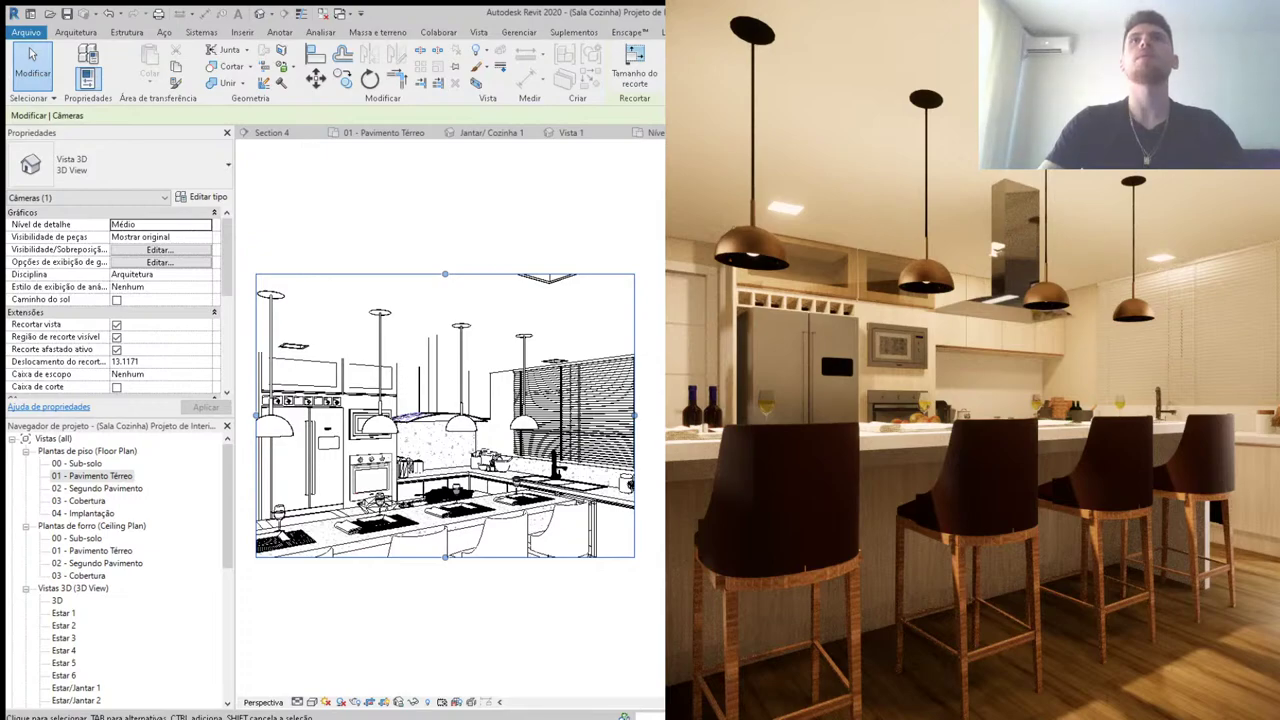
Step: Show Vista 3D 2 at Fine detail in Realistic style, clearing the camera and ceiling selections
key(Escape)
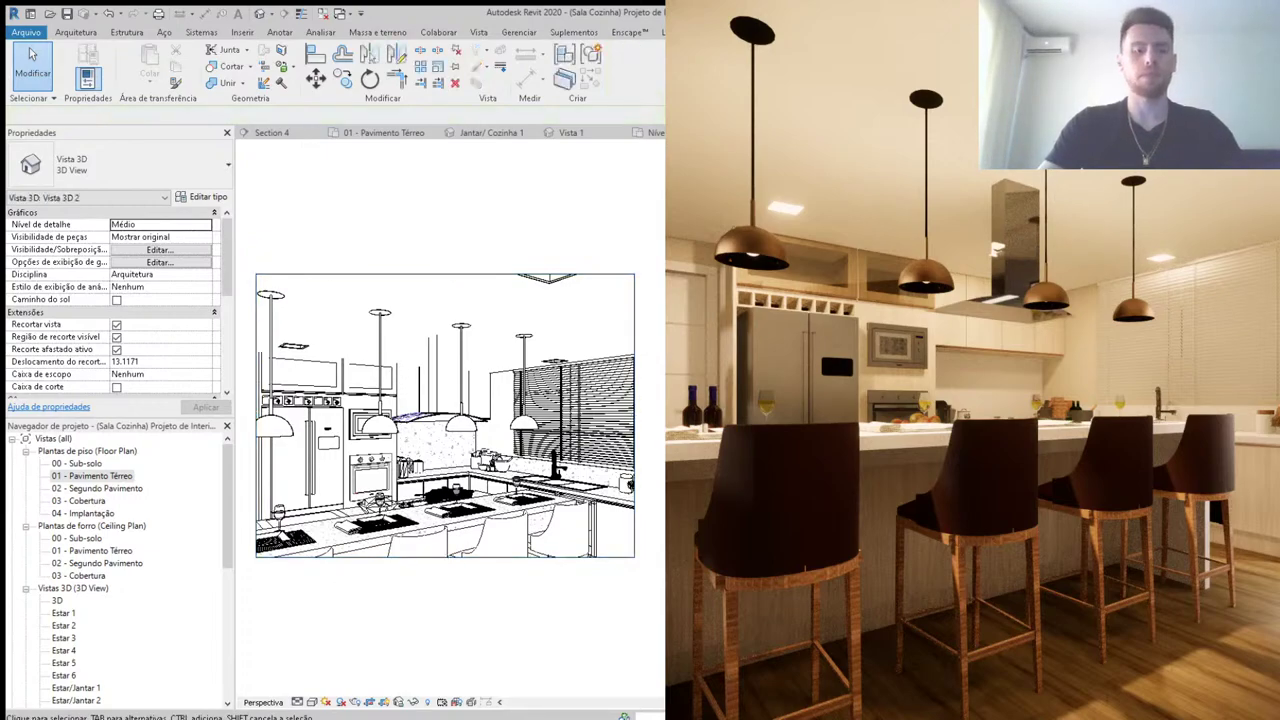
scroll(518, 530, up, 5)
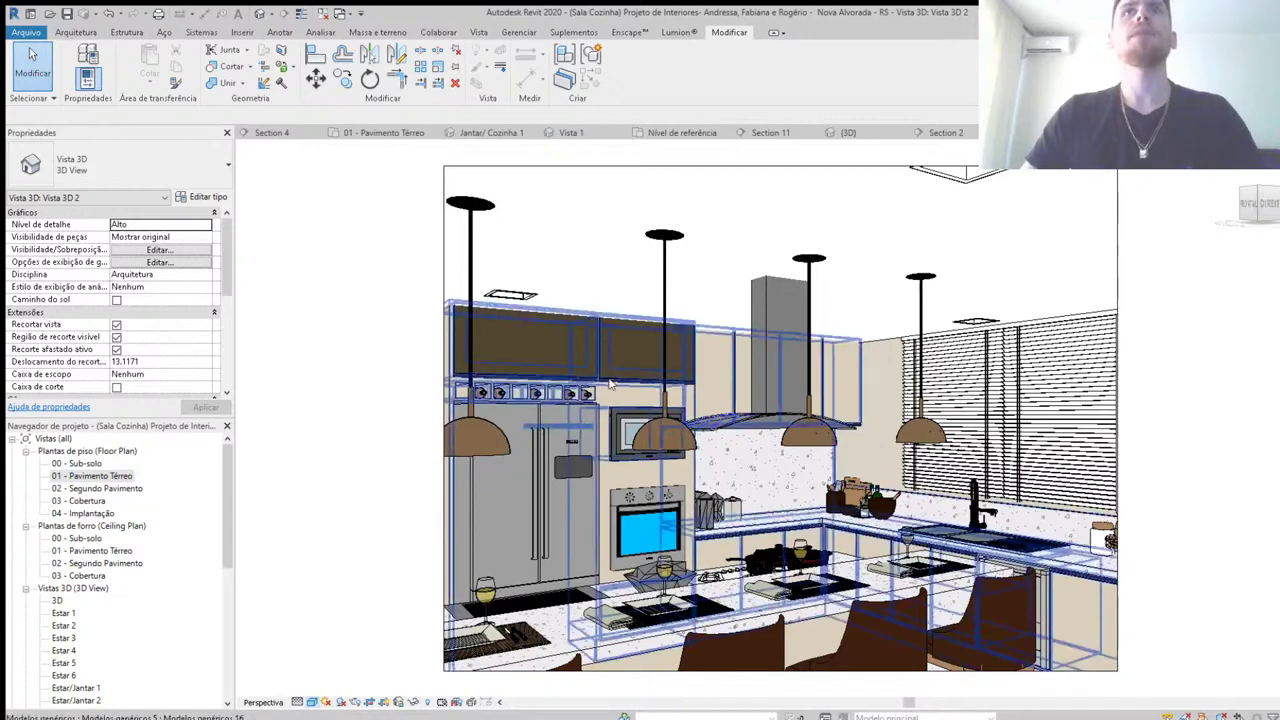
click(894, 342)
key(Escape)
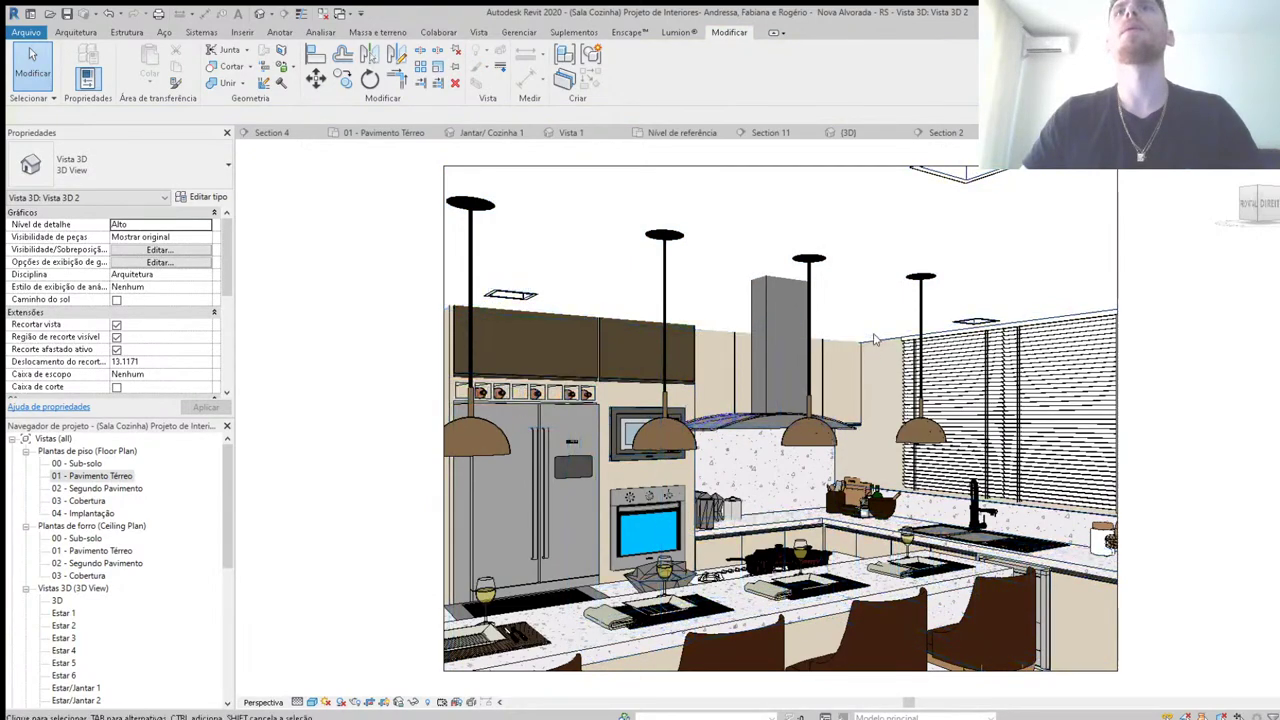
Step: In Section 4, move the ceiling up to the bottom of the orange element with MV
double_click(118, 478)
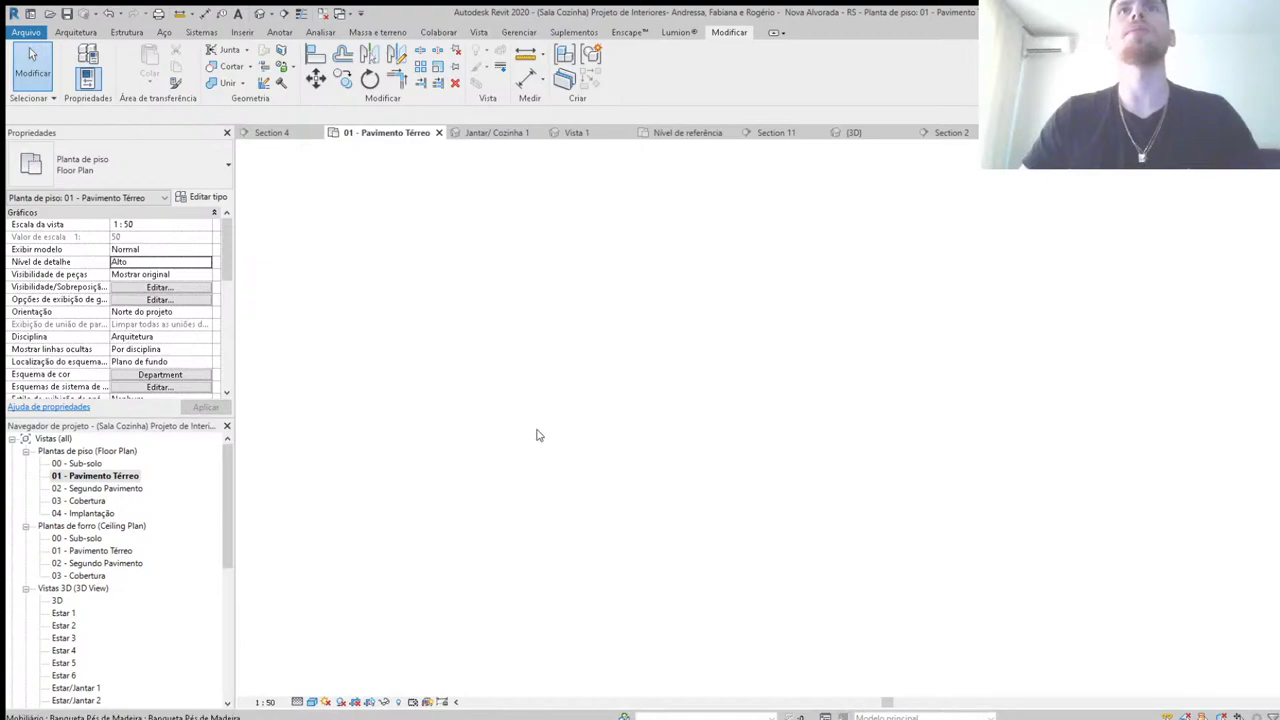
double_click(400, 198)
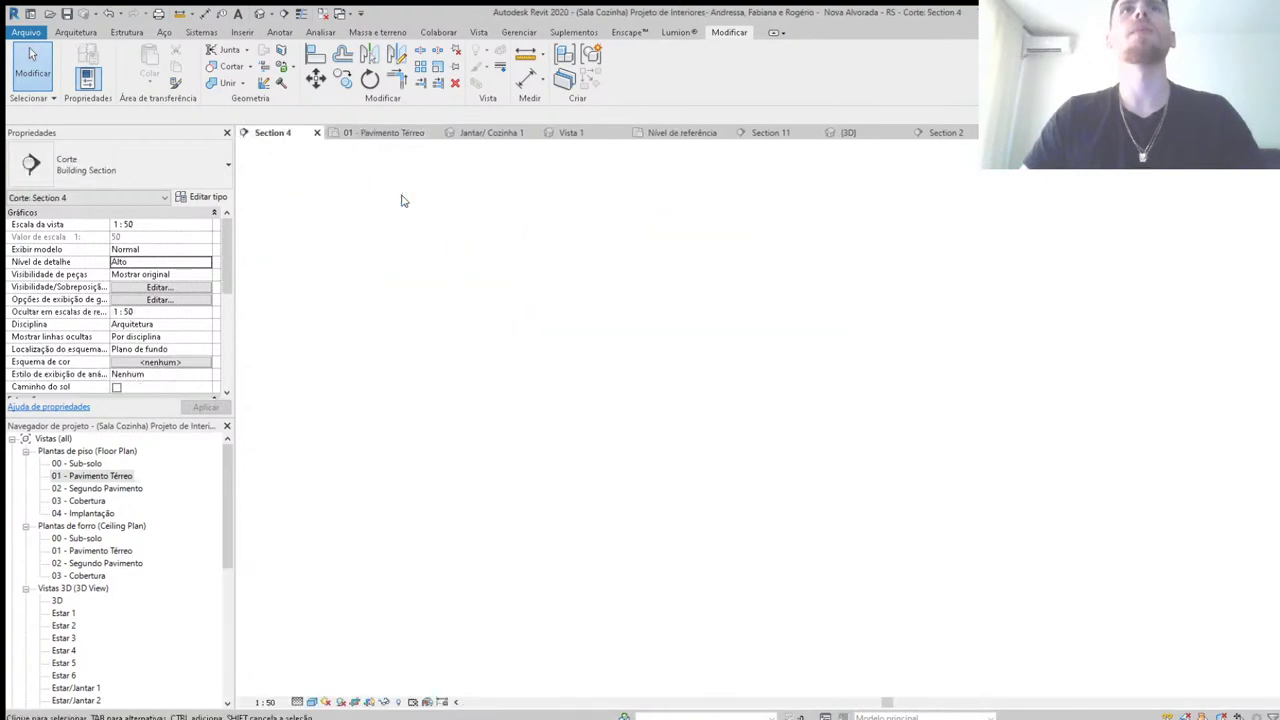
scroll(735, 380, down, 5)
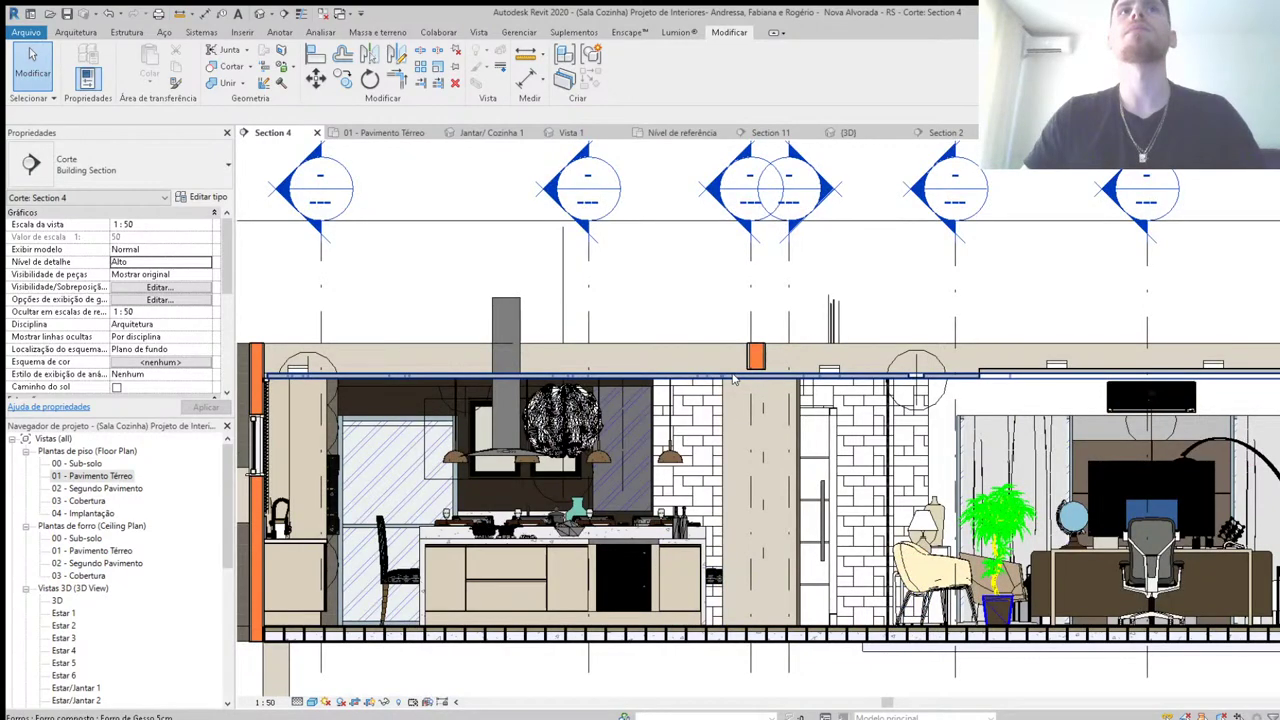
scroll(789, 375, up, 5)
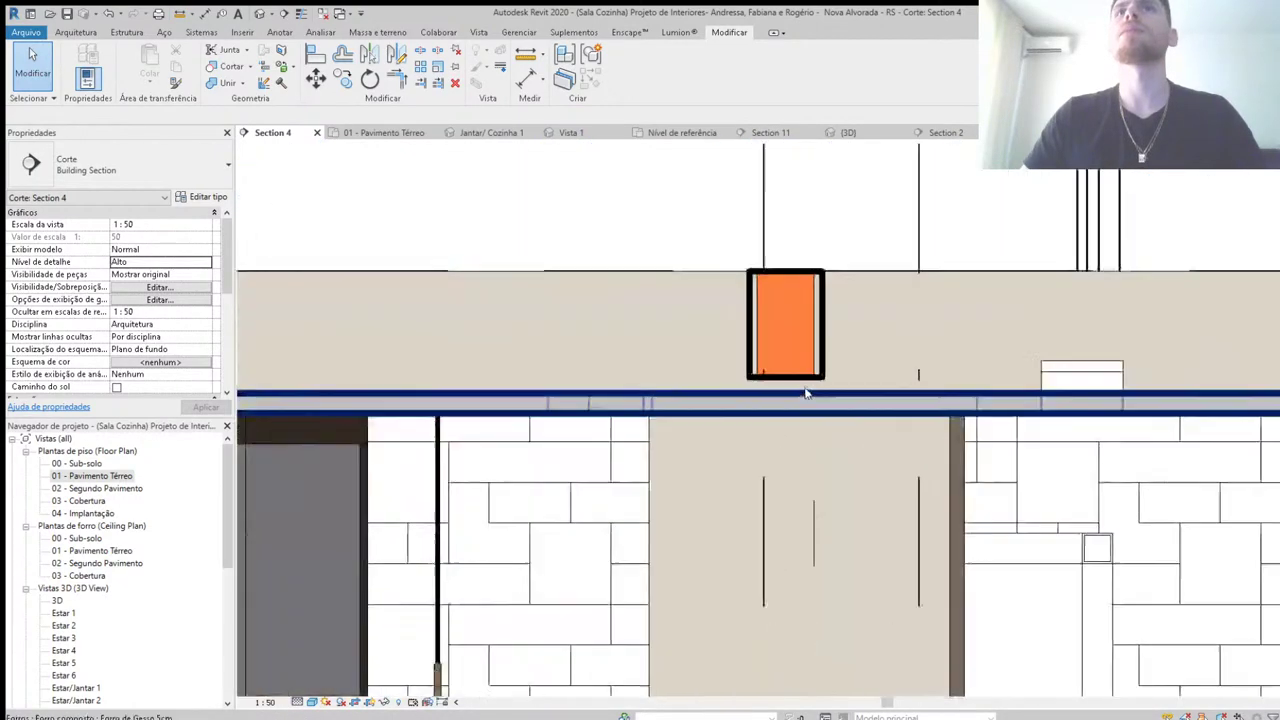
click(786, 403)
key(m)
key(v)
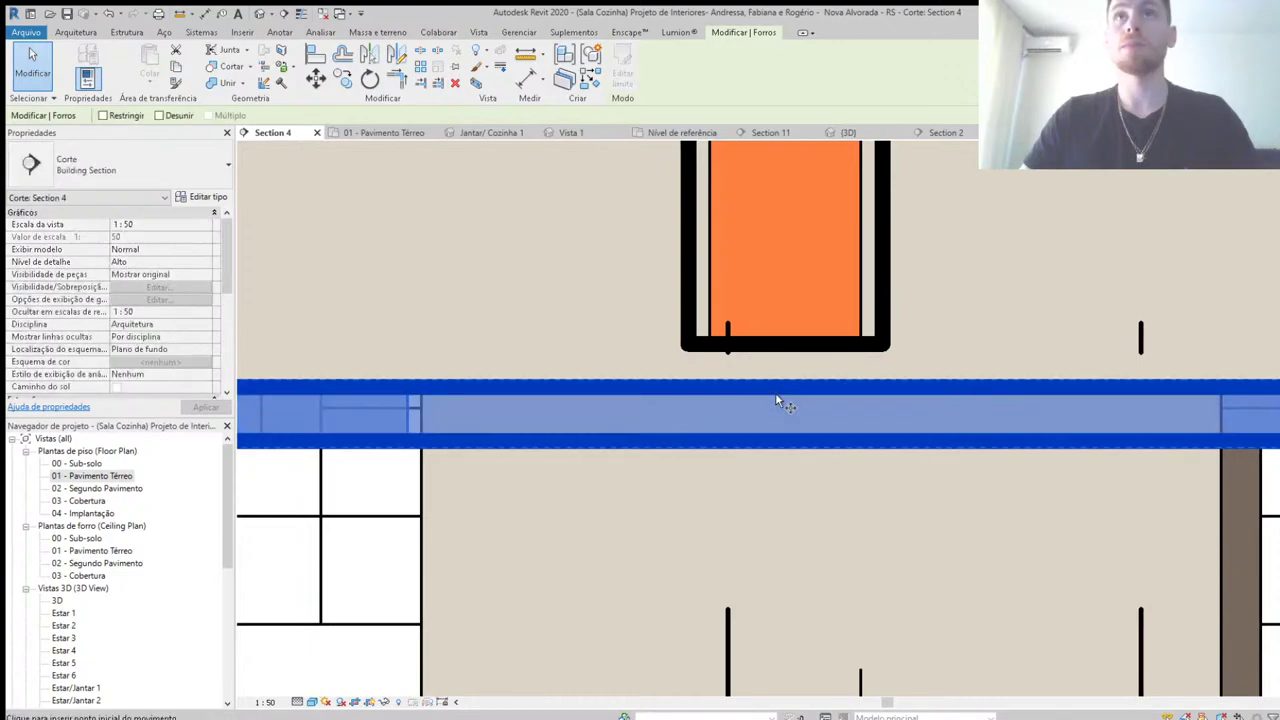
click(775, 385)
click(781, 349)
key(Escape)
Step: Open the Estar 6 kitchen 3D perspective from the Project Browser
scroll(780, 440, down, 3)
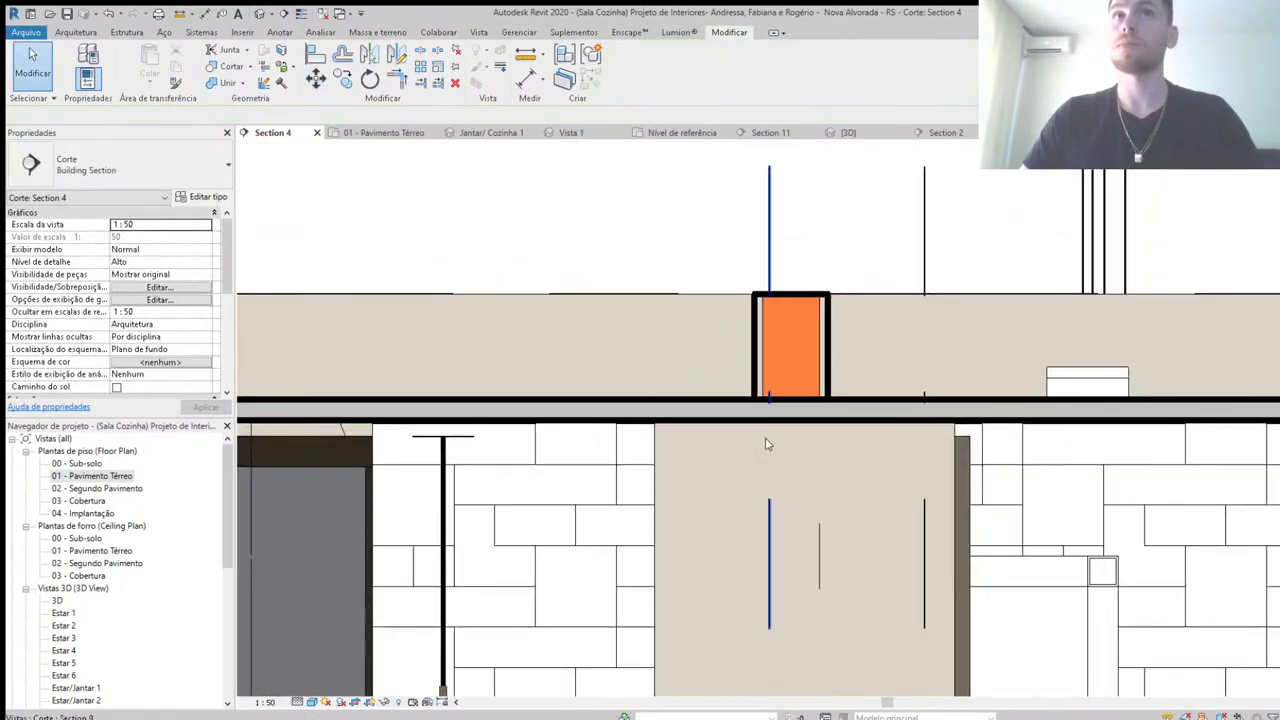
scroll(613, 472, down, 3)
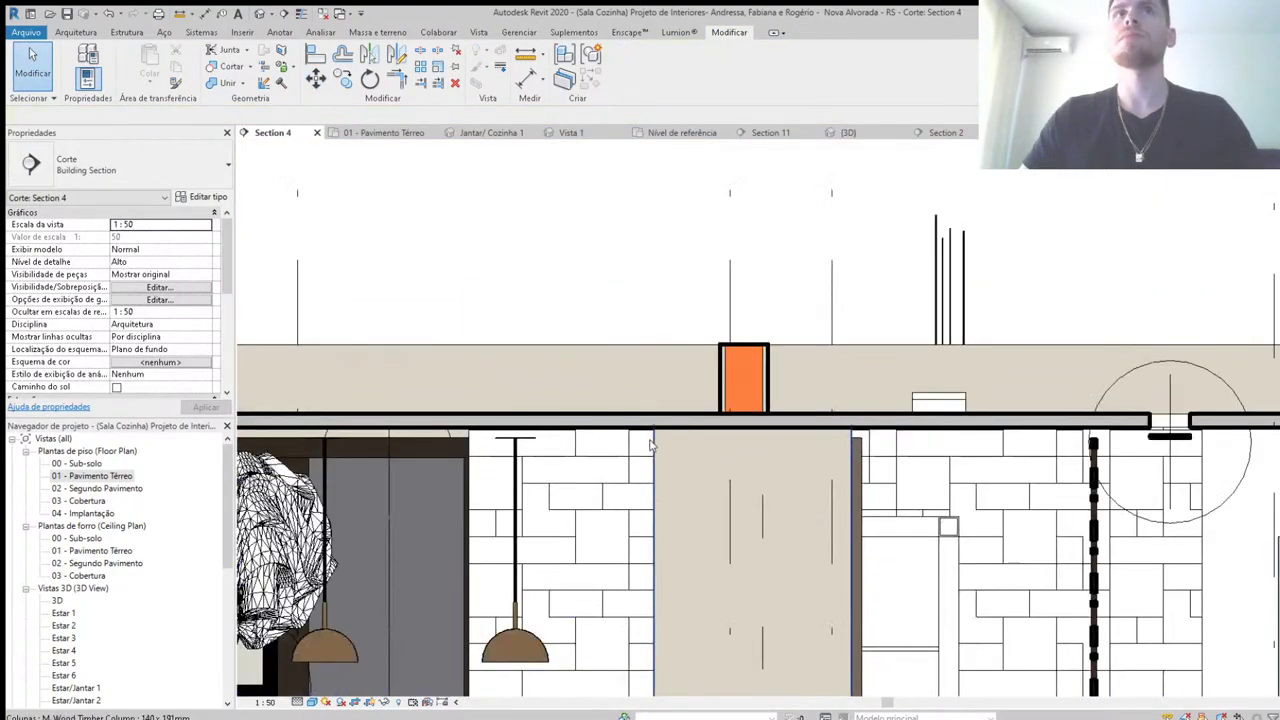
mouse_move(534, 403)
middle_down()
mouse_move(702, 372)
mouse_move(913, 372)
middle_up()
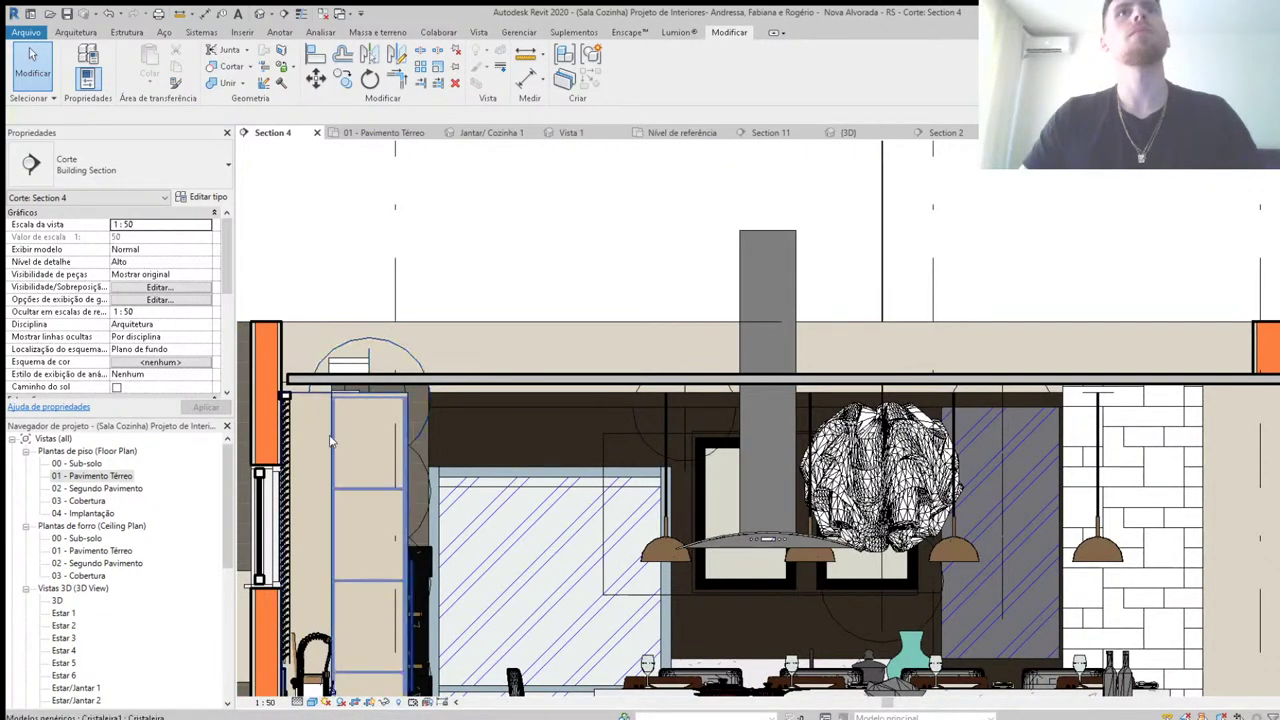
click(63, 675)
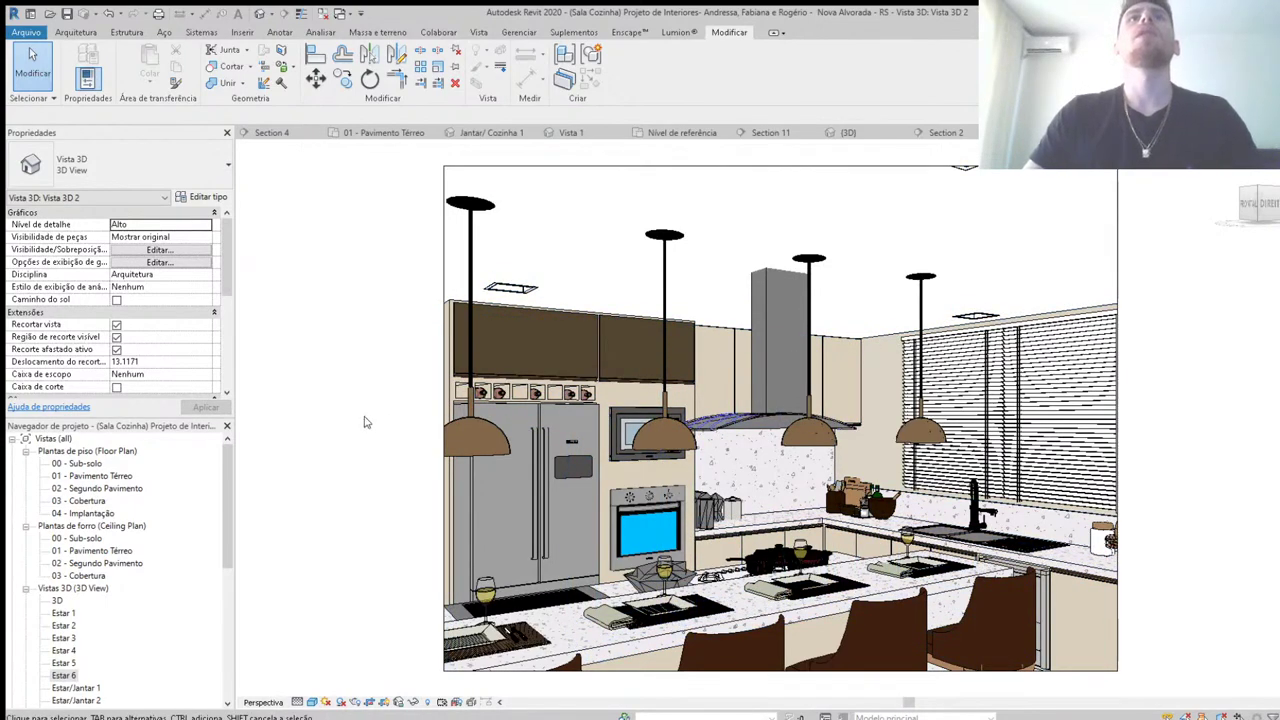
Step: Set the camera's Eye Elevation and Target Elevation both to 1.5 in Properties
scroll(152, 366, down, 2)
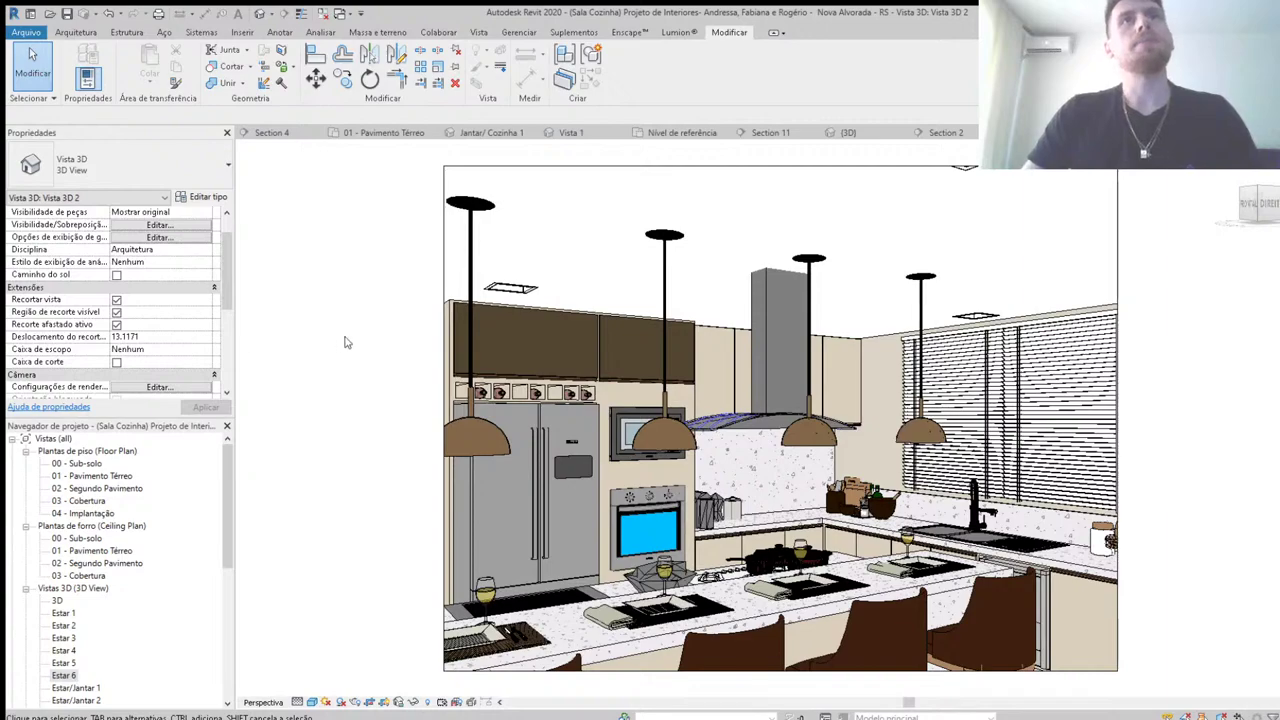
scroll(174, 339, down, 3)
click(165, 351)
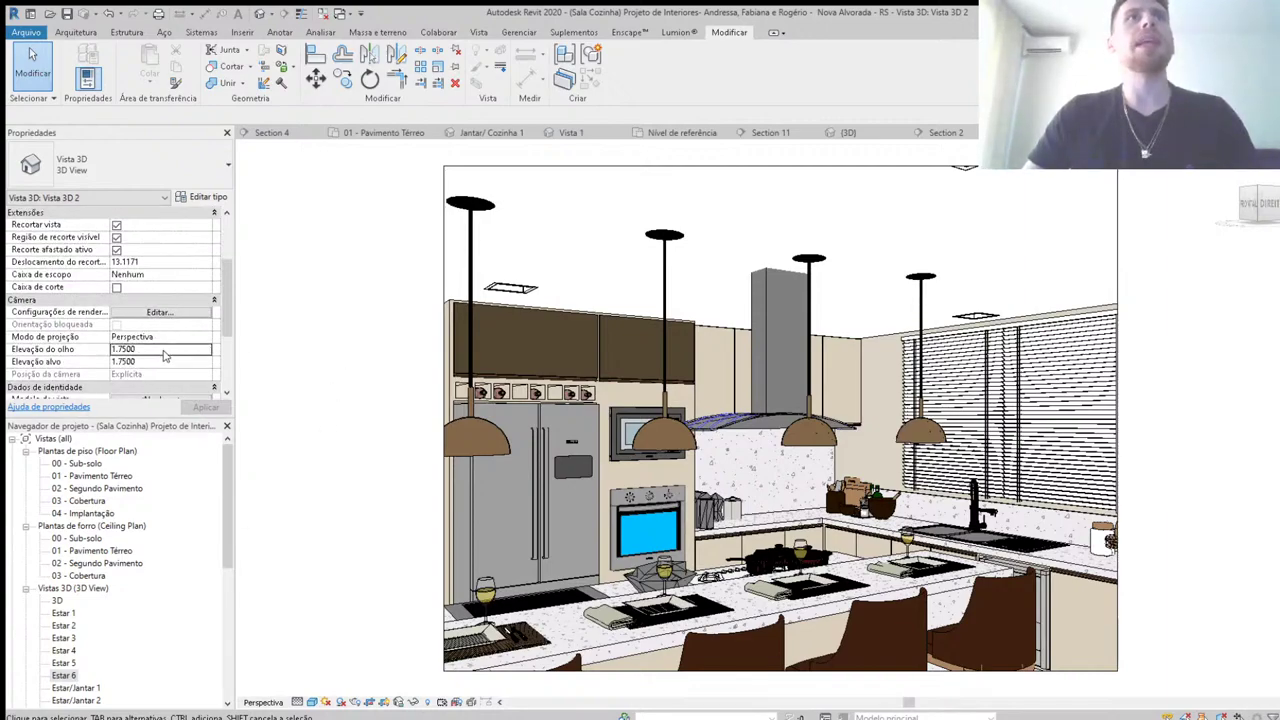
text(1)
key(Tab)
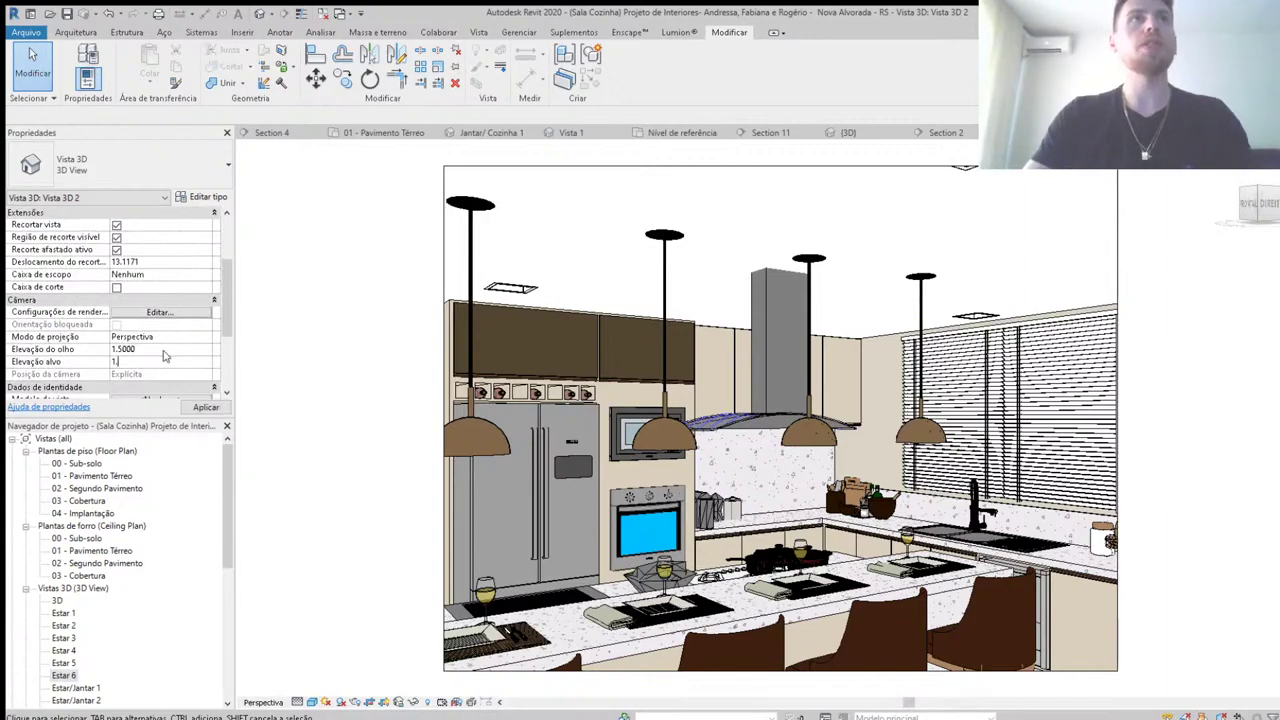
text(1.5)
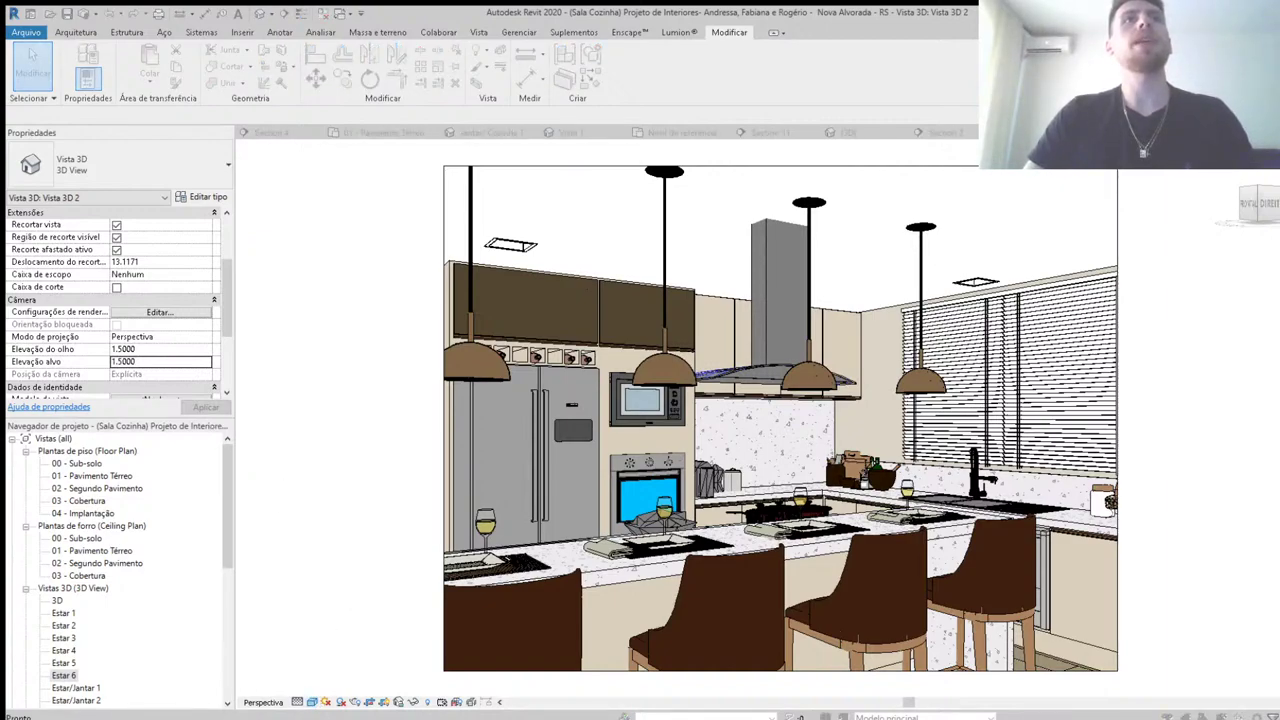
Step: Turn on anti-aliased smooth lines and ambient shadows in Graphic Display Options
click(72, 59)
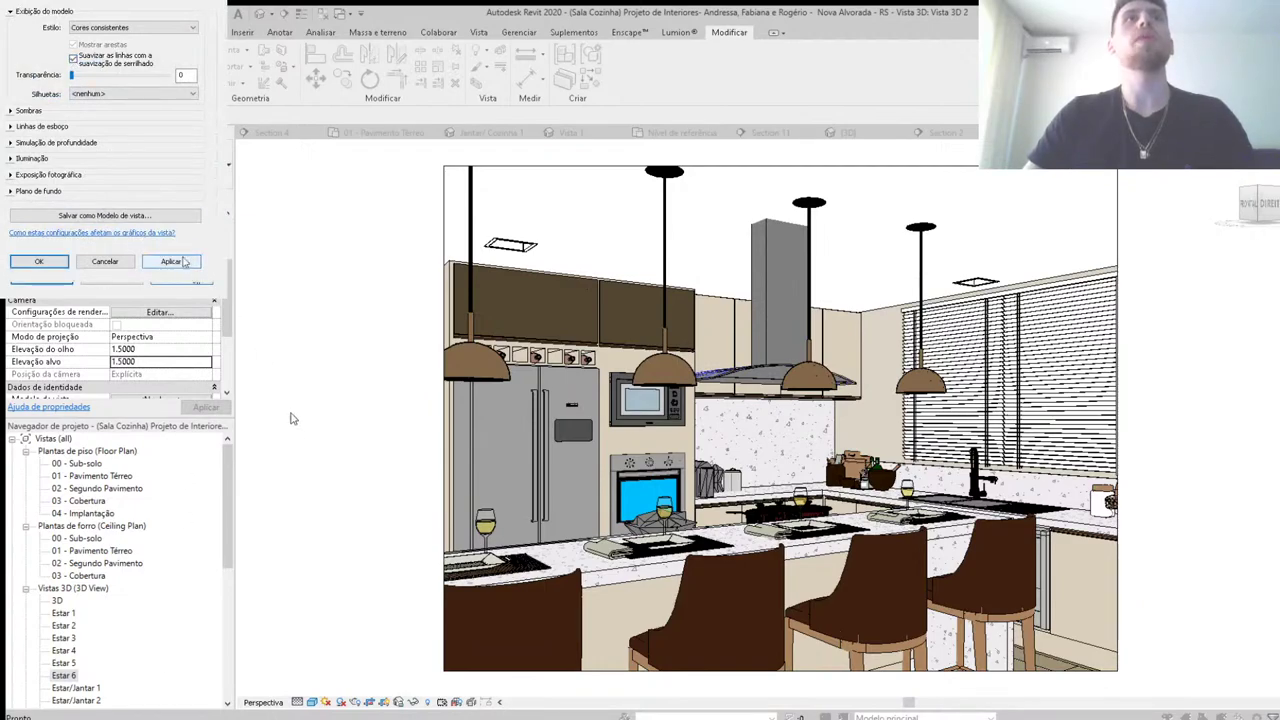
click(172, 261)
click(28, 111)
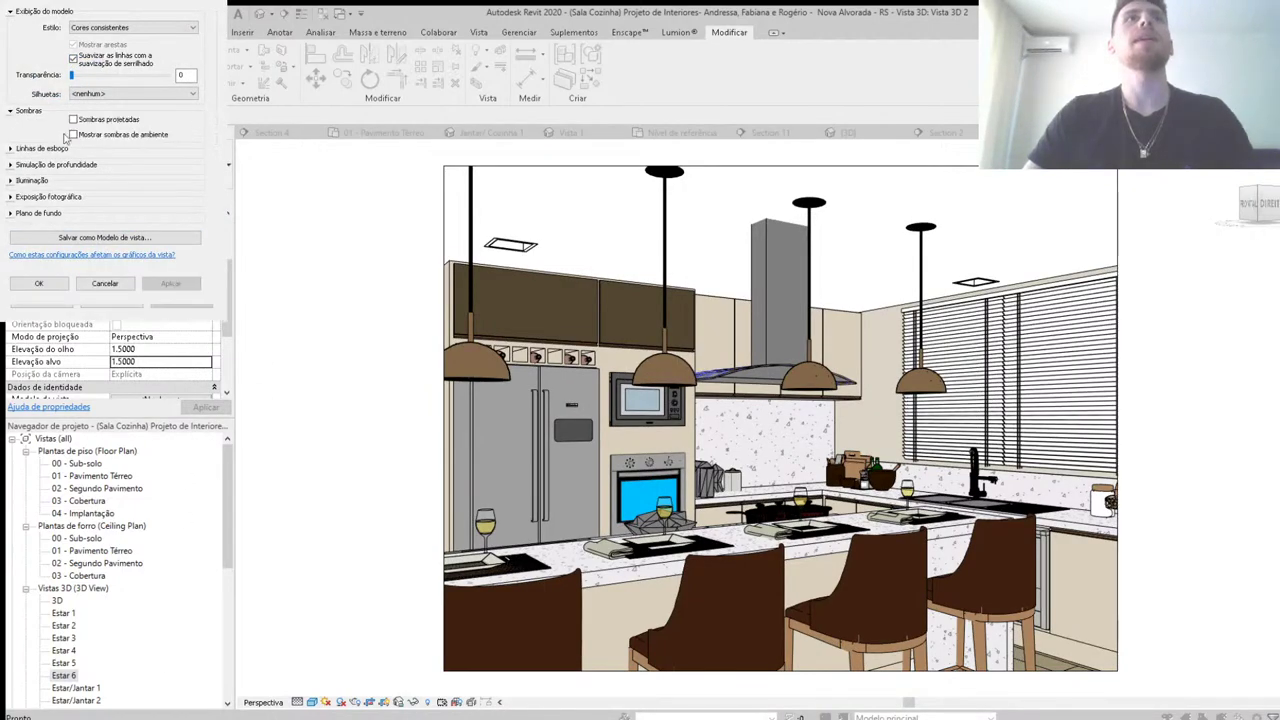
click(97, 136)
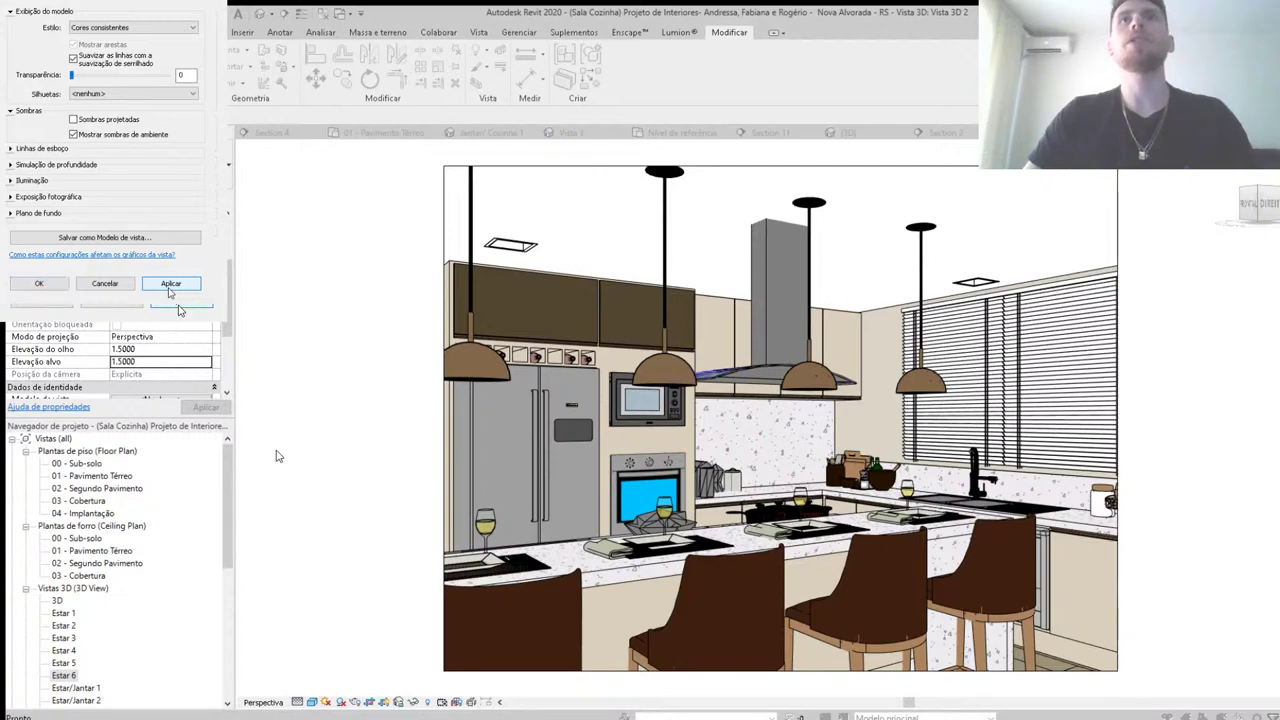
click(170, 286)
Step: Give the view a gradient background, accept the display settings, and select the crop region
click(38, 213)
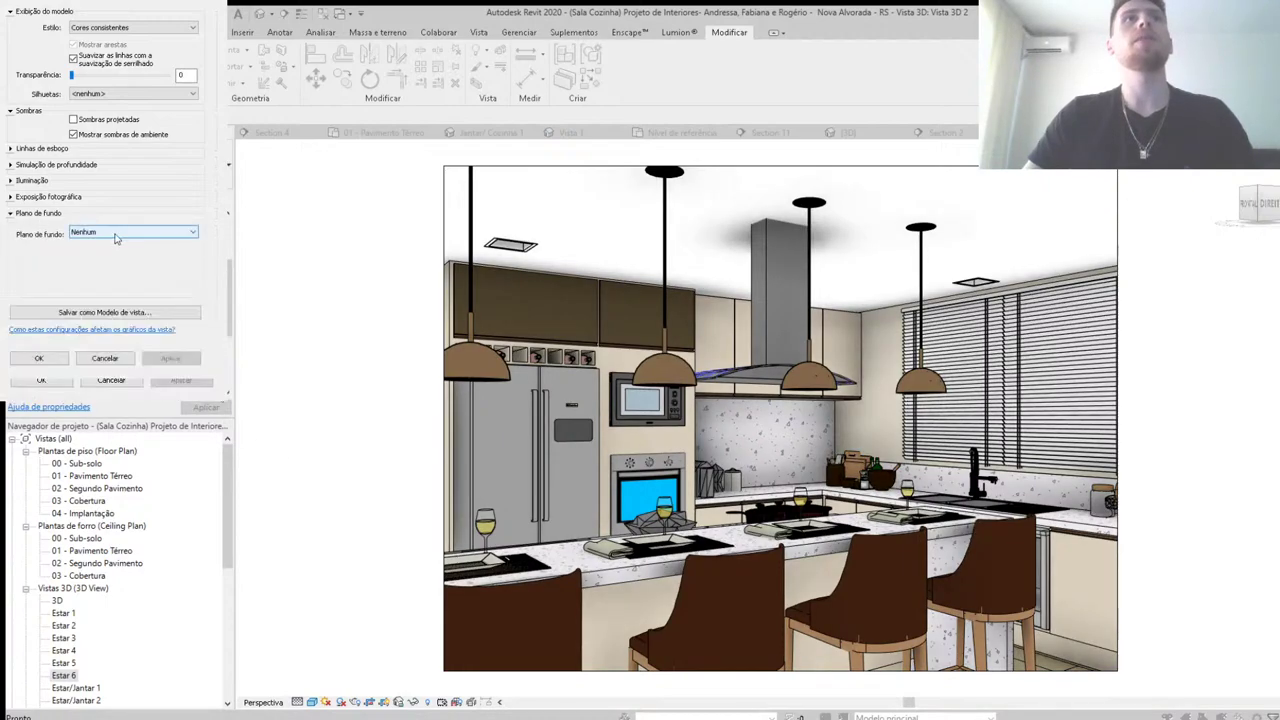
click(130, 232)
click(110, 260)
click(38, 357)
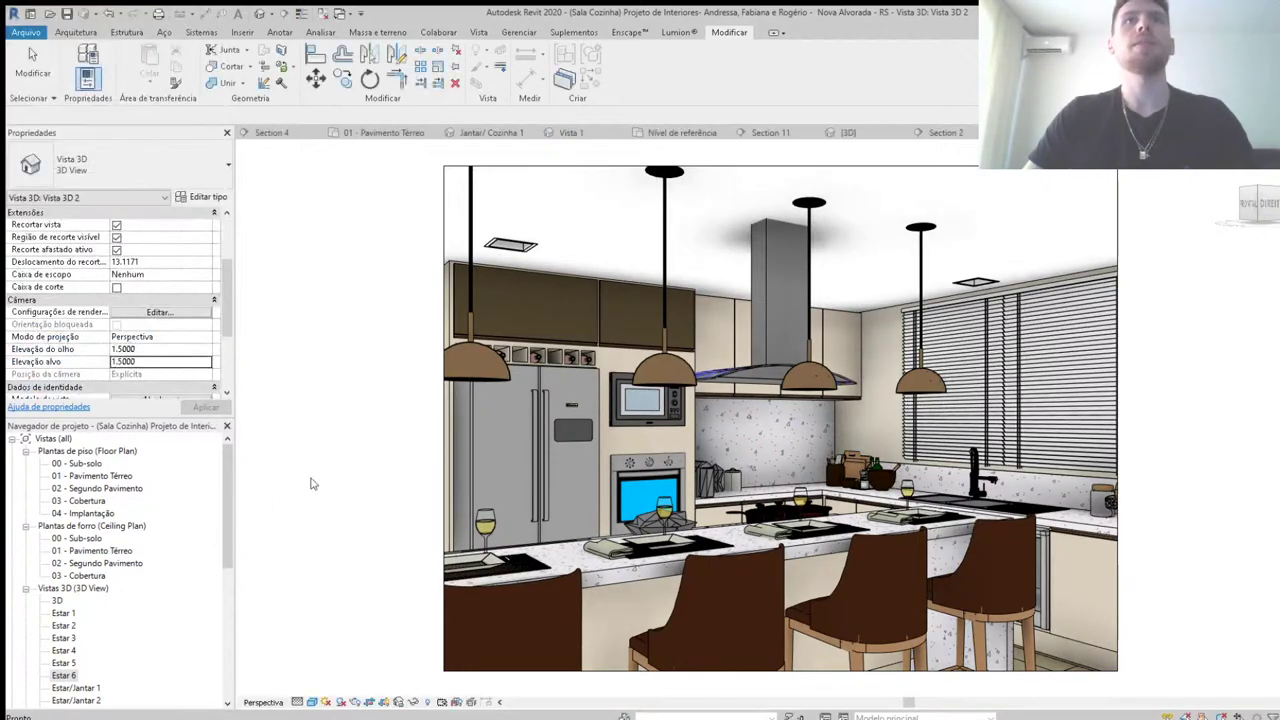
click(445, 404)
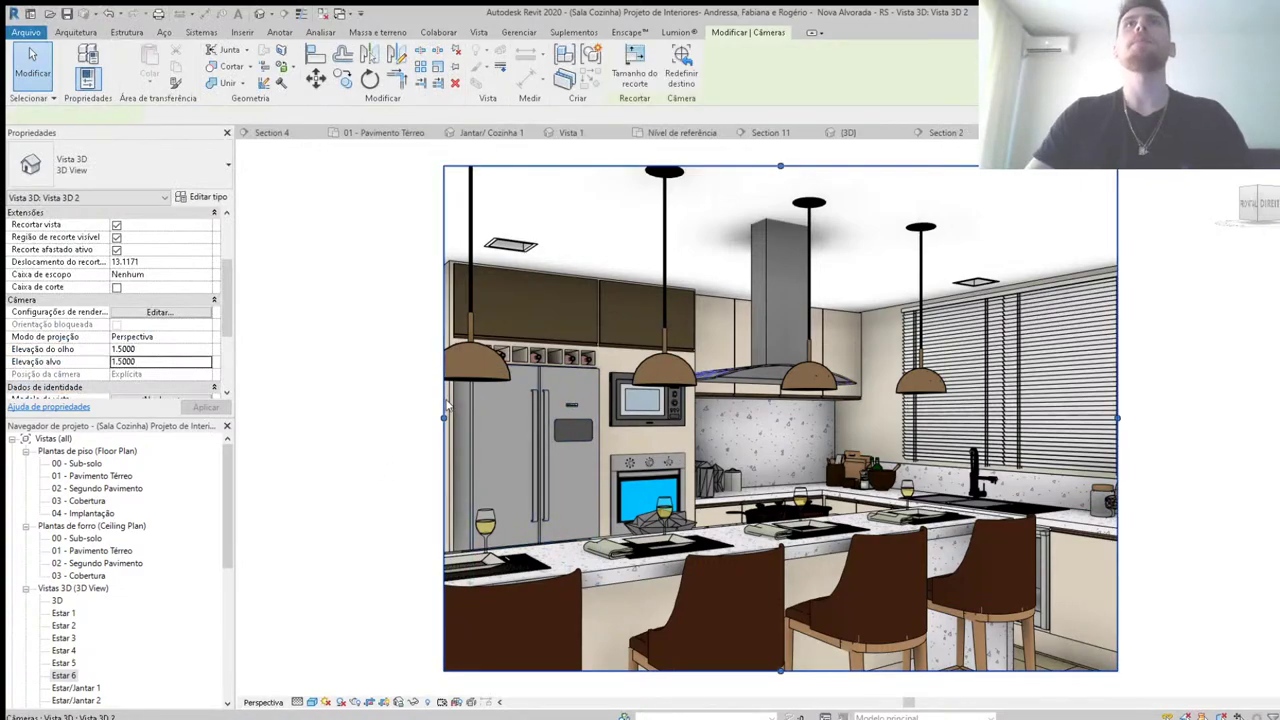
click(634, 62)
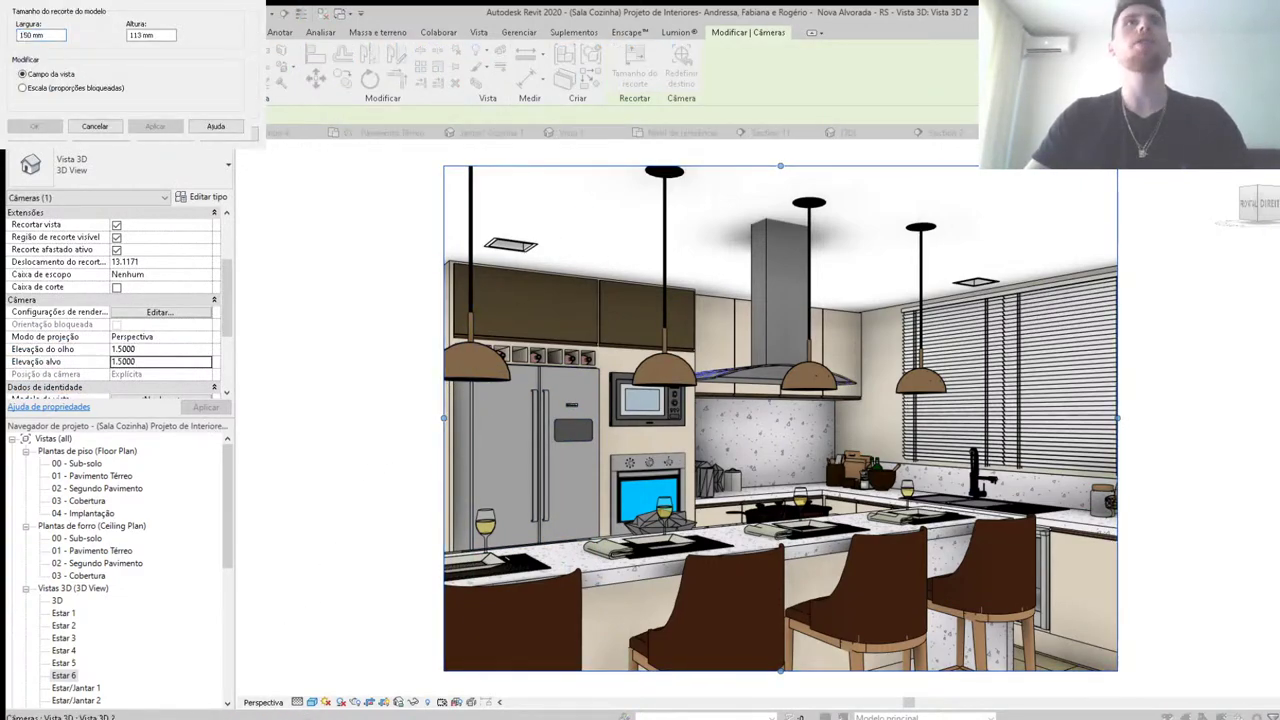
text(175)
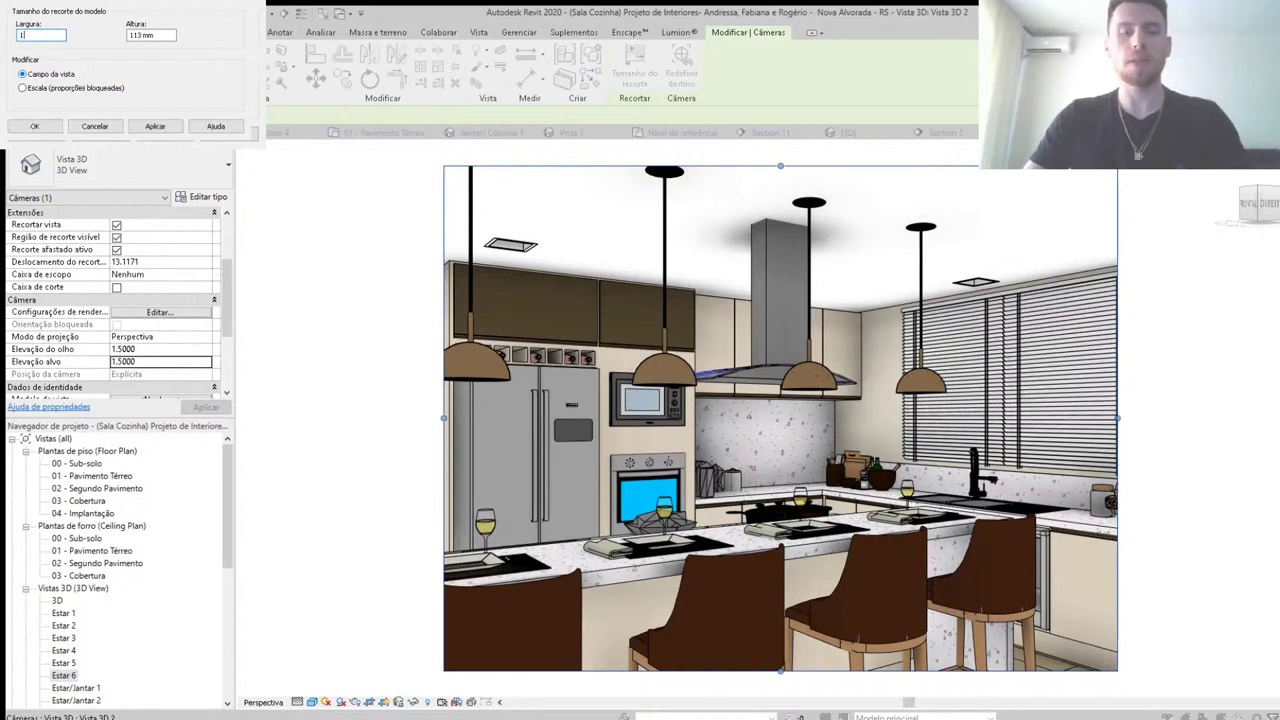
key(Tab)
text(125)
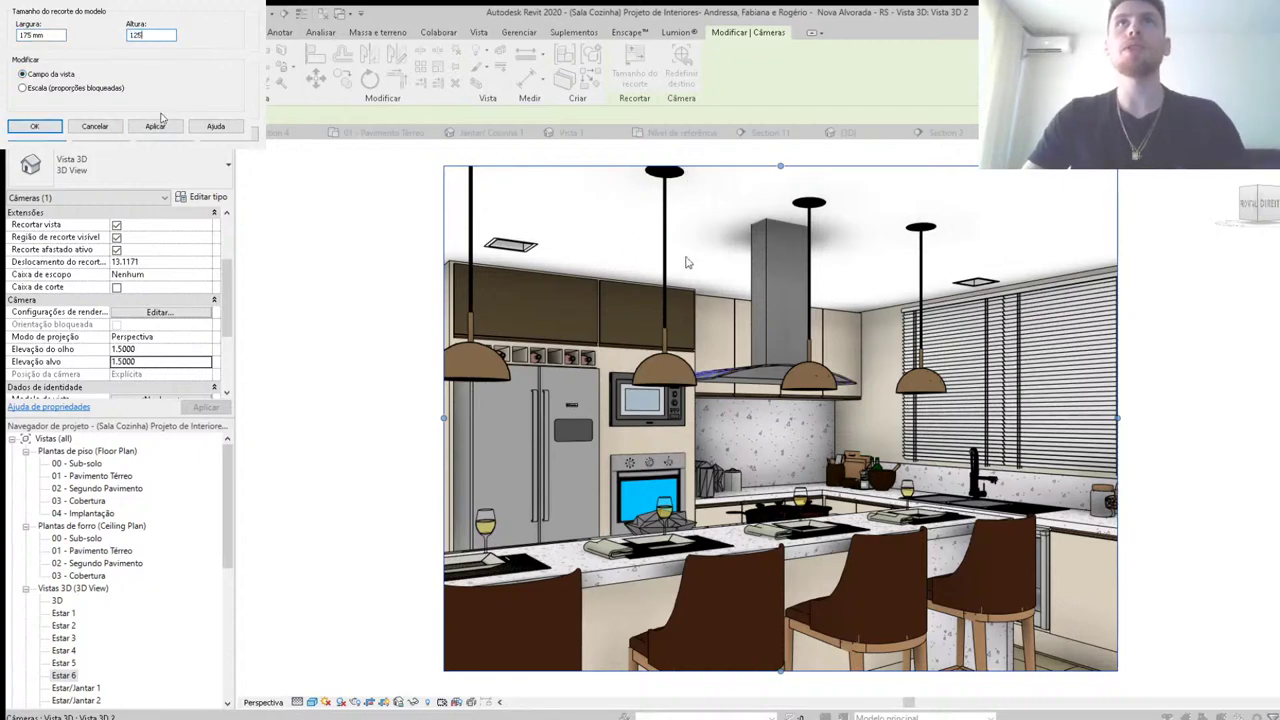
key(Tab)
click(44, 131)
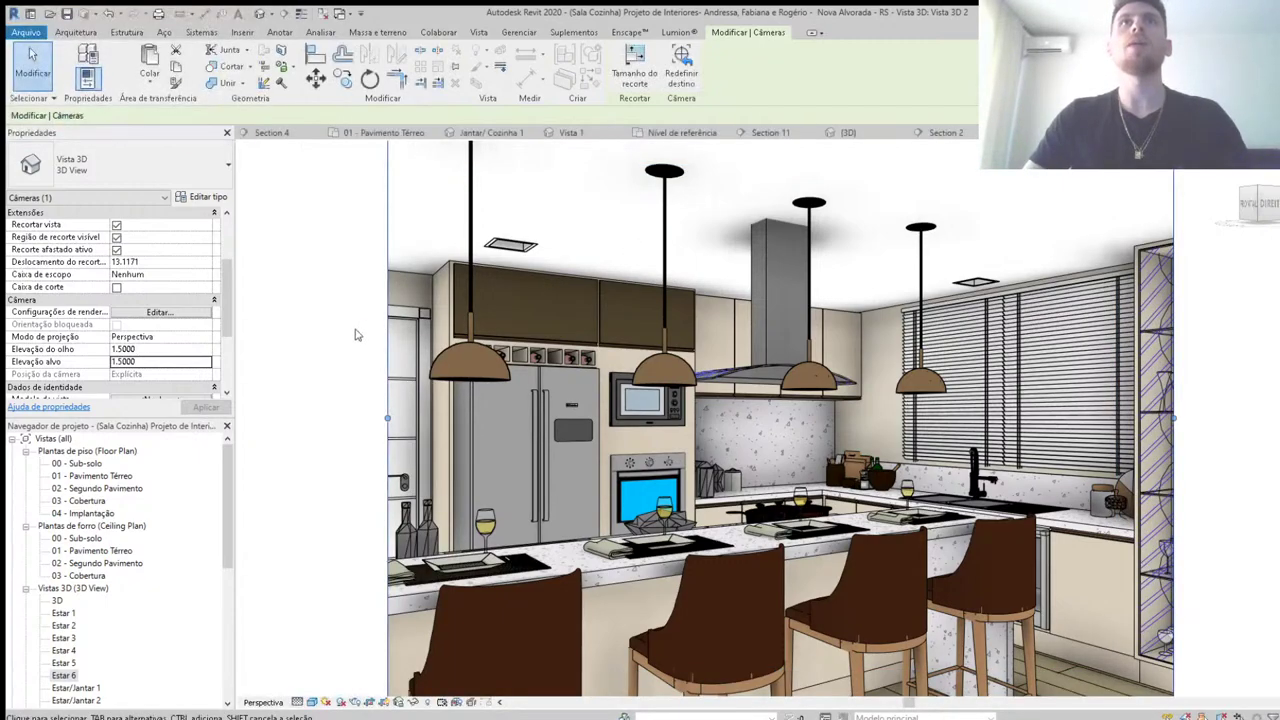
key(f)
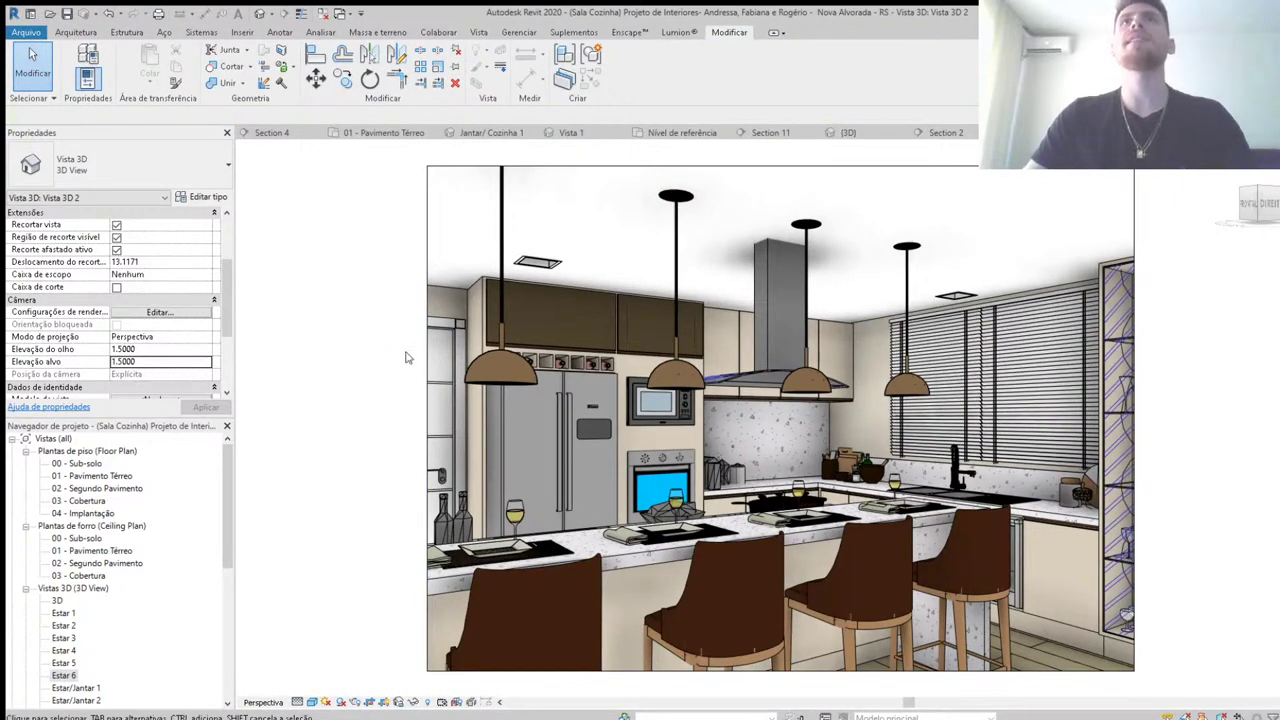
click(426, 356)
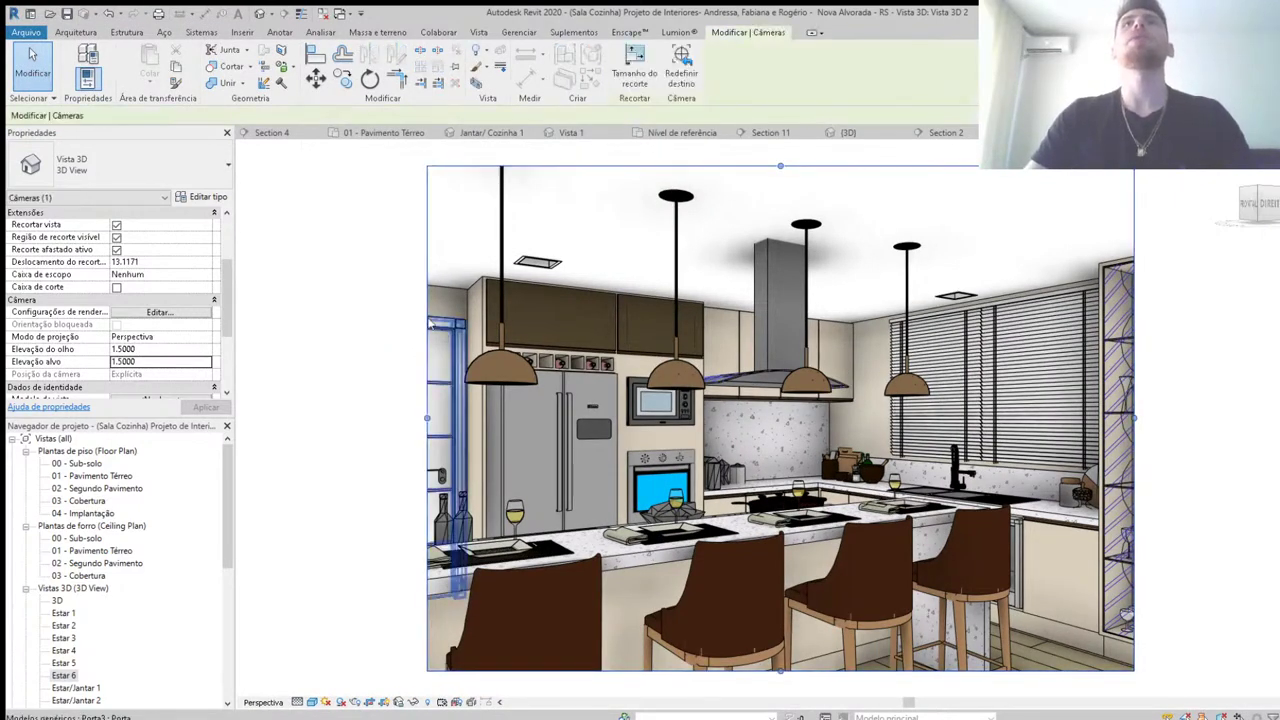
drag(780, 166, 782, 190)
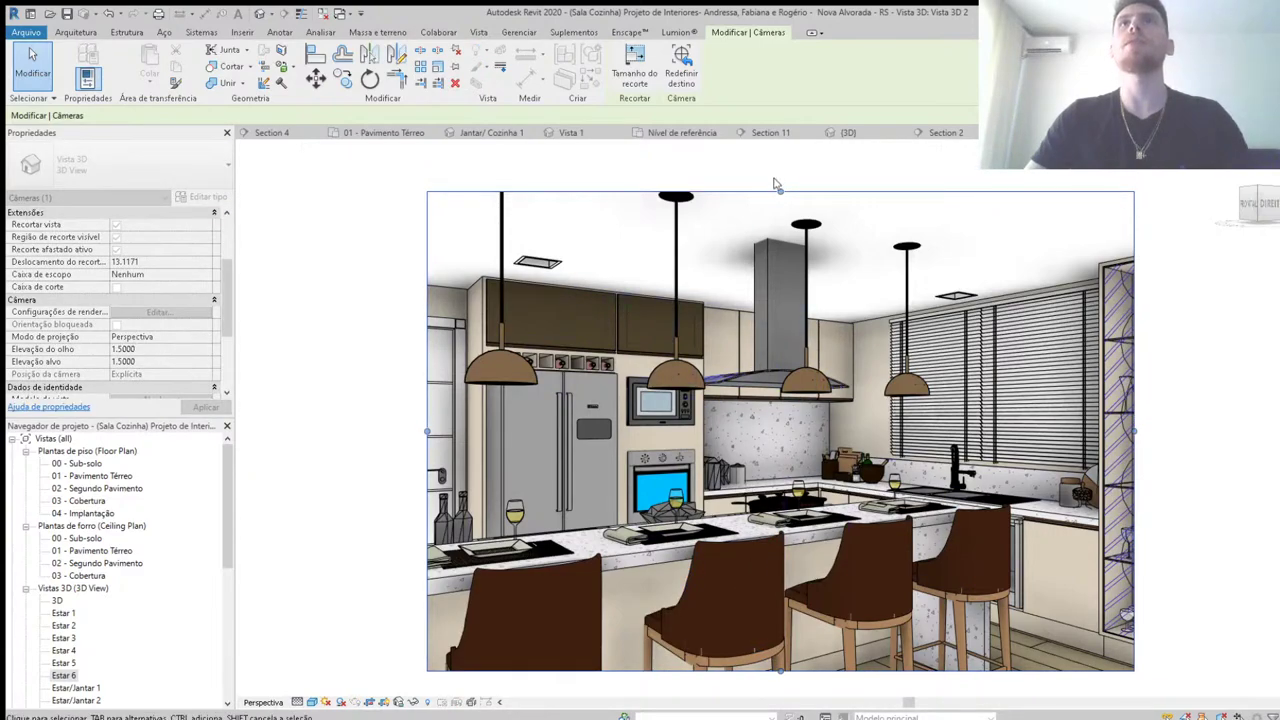
drag(780, 190, 782, 177)
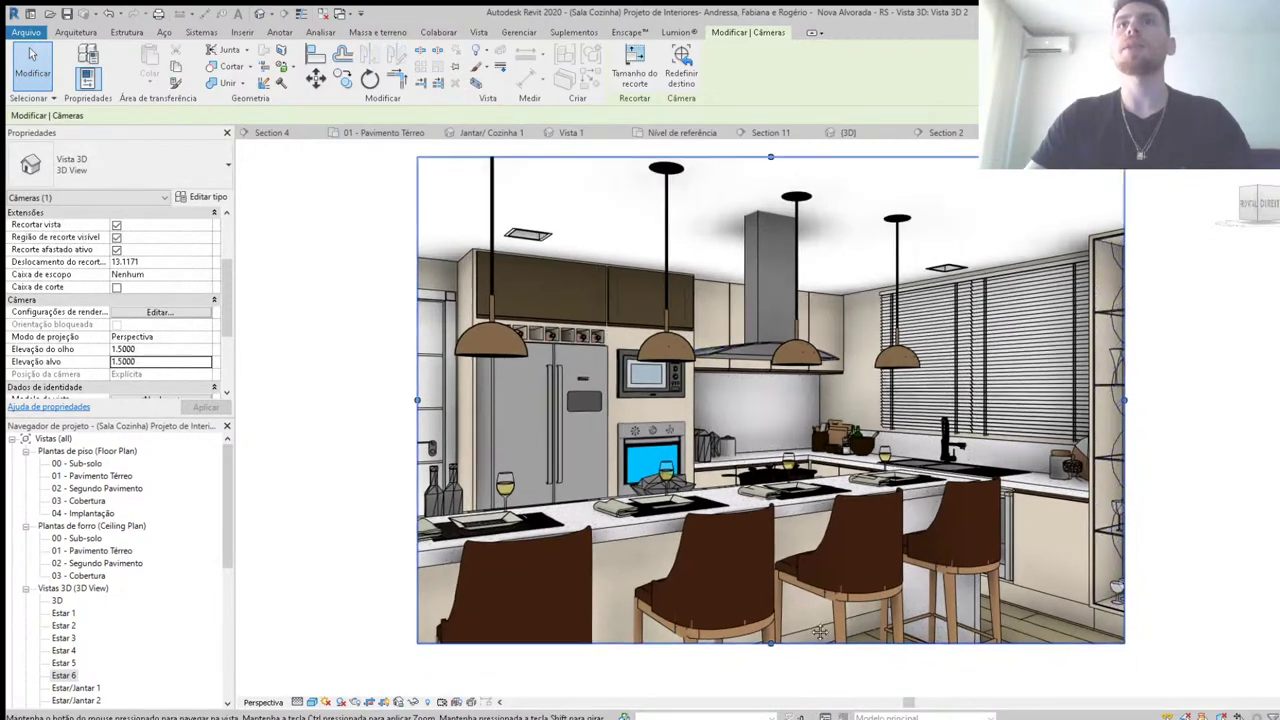
drag(765, 612, 765, 634)
click(797, 670)
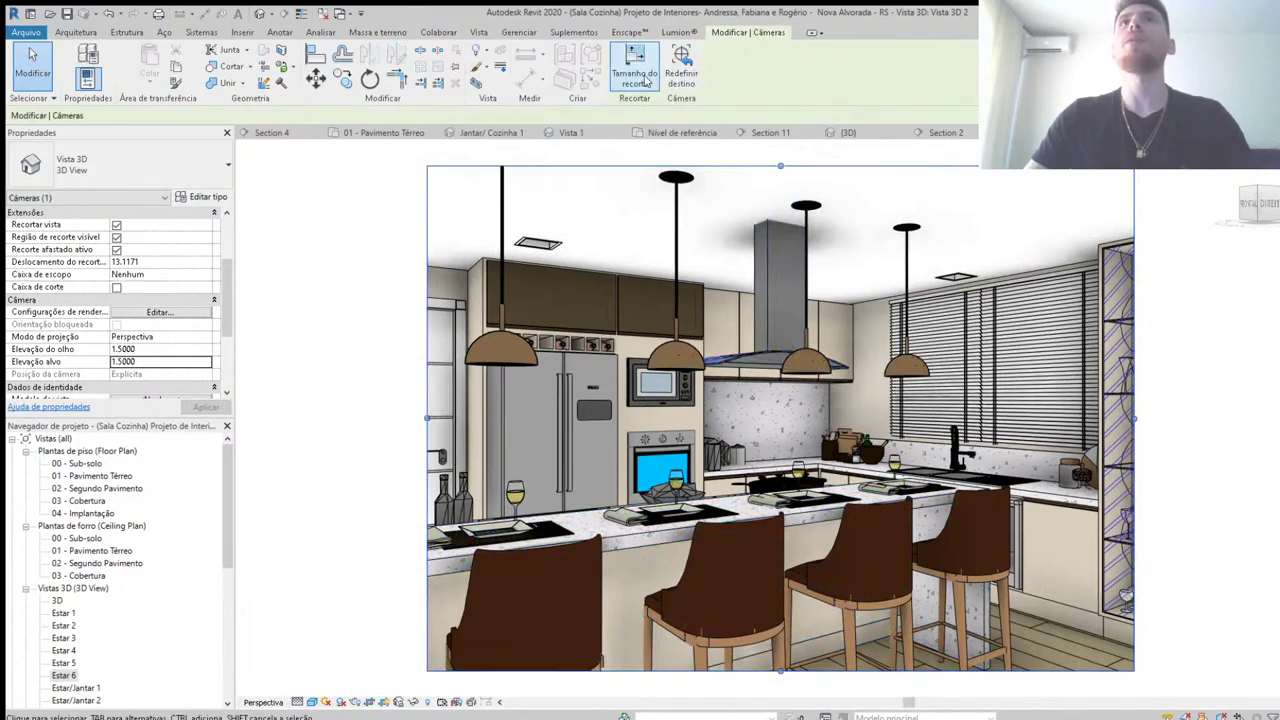
click(634, 70)
key(Tab)
text(125)
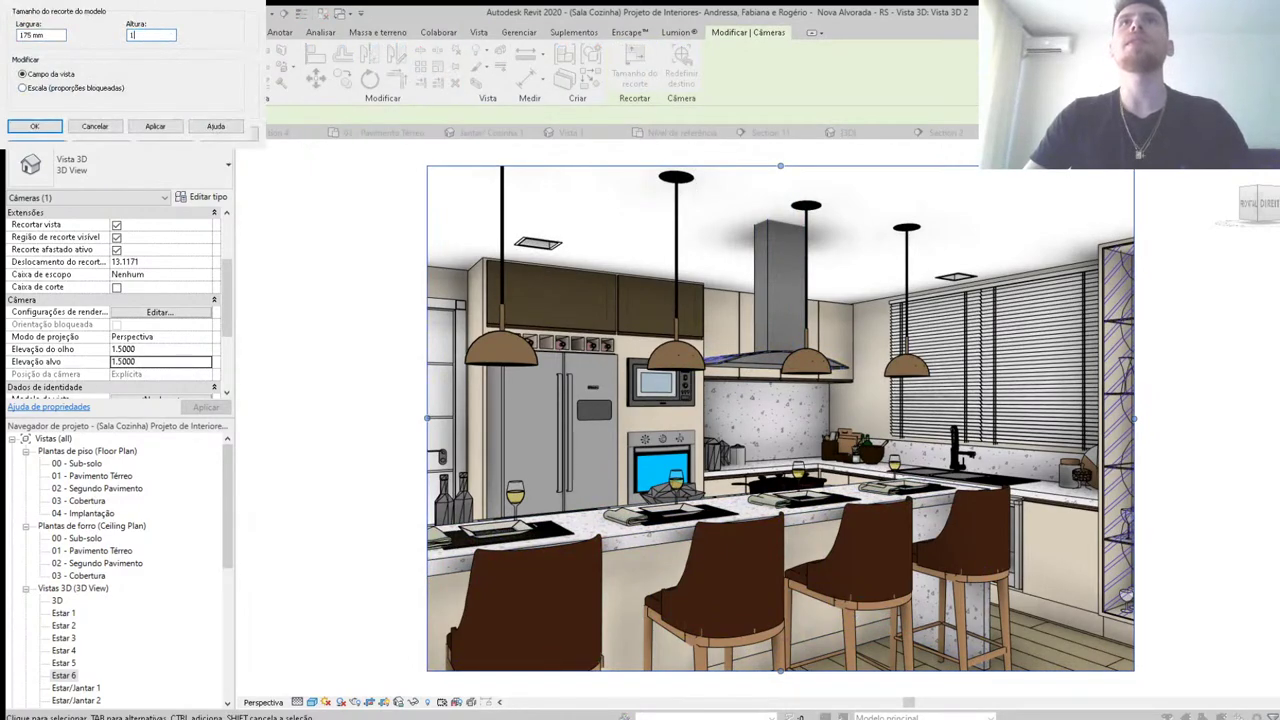
click(92, 127)
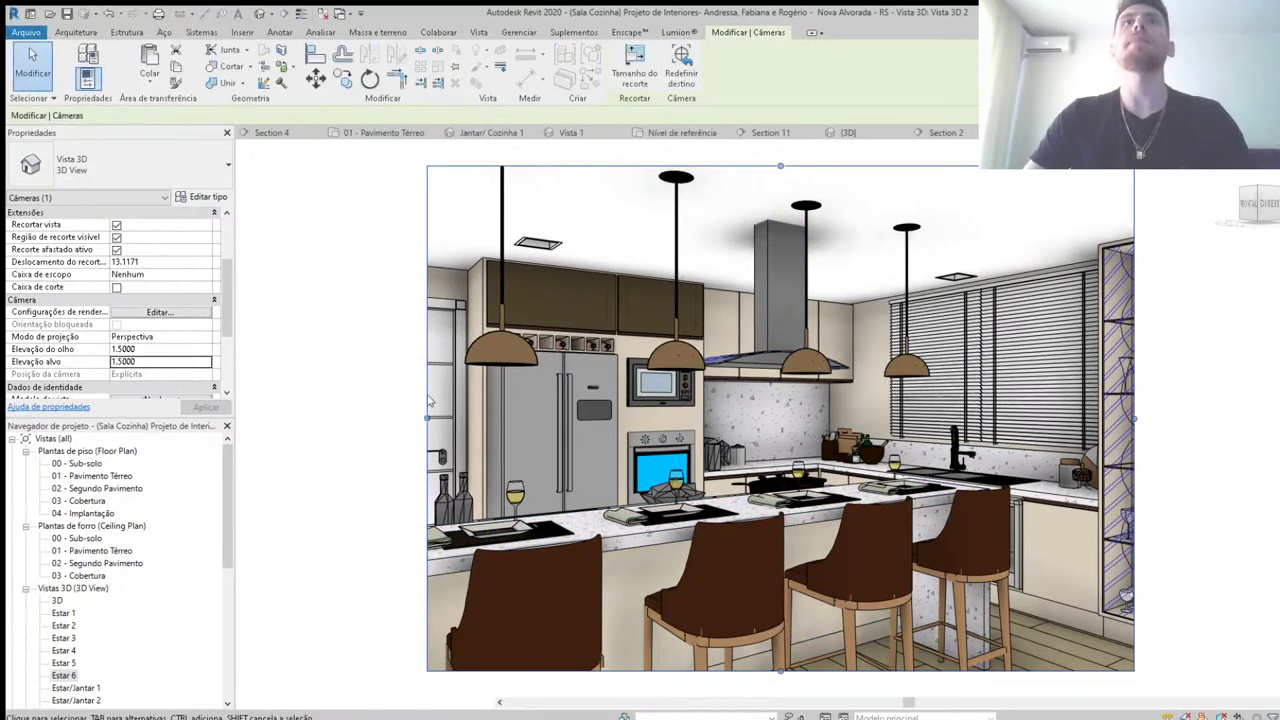
click(355, 410)
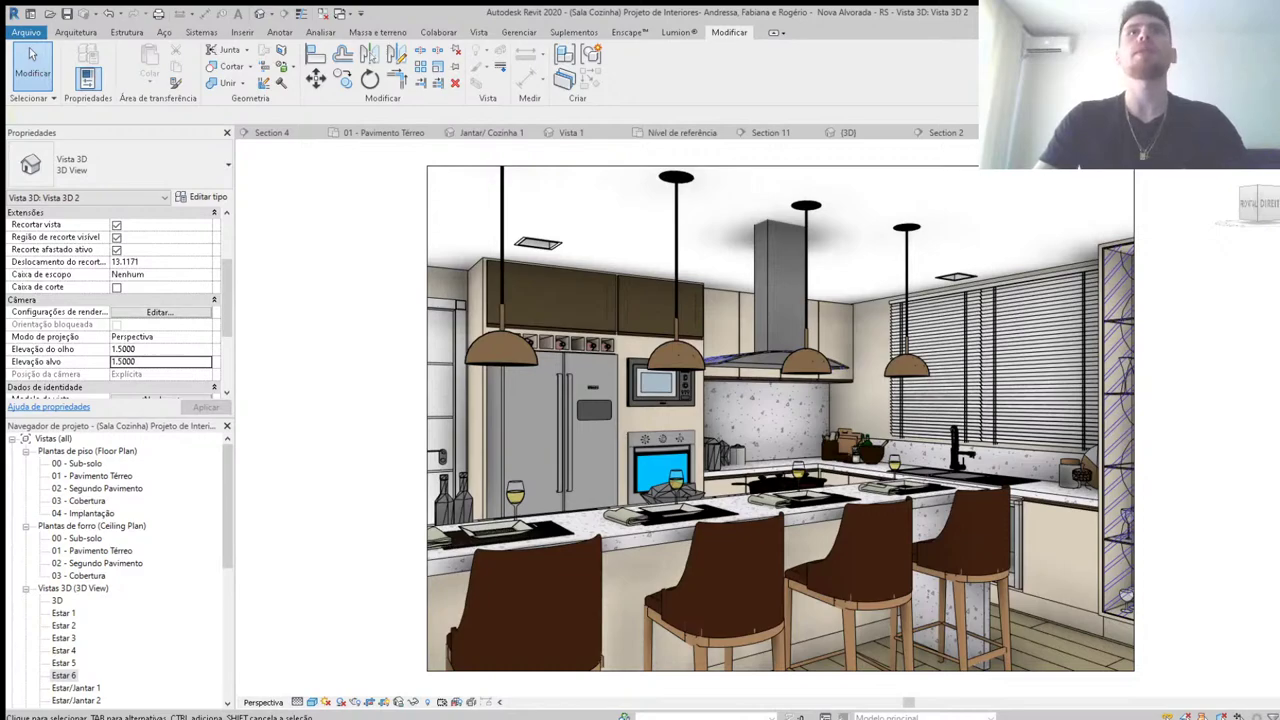
Step: Set the crop region width to 200 mm, then show the Enscape ribbon tab
click(525, 166)
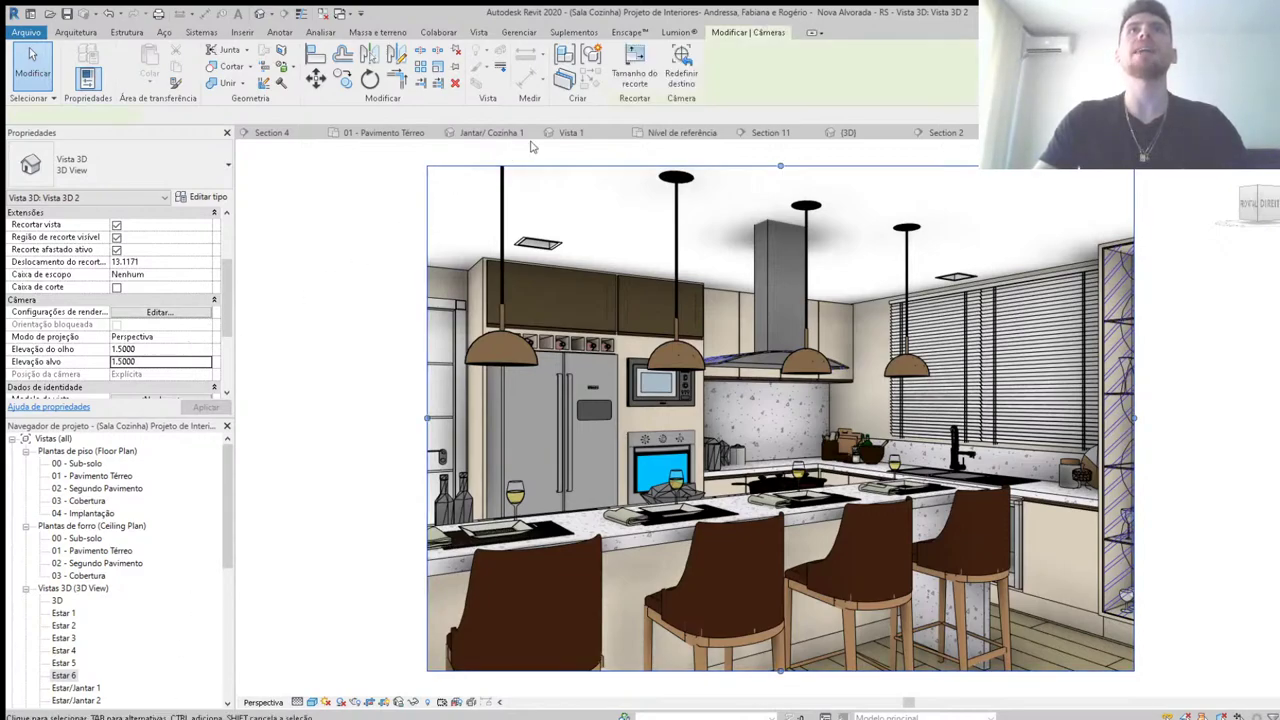
click(634, 72)
text(2)
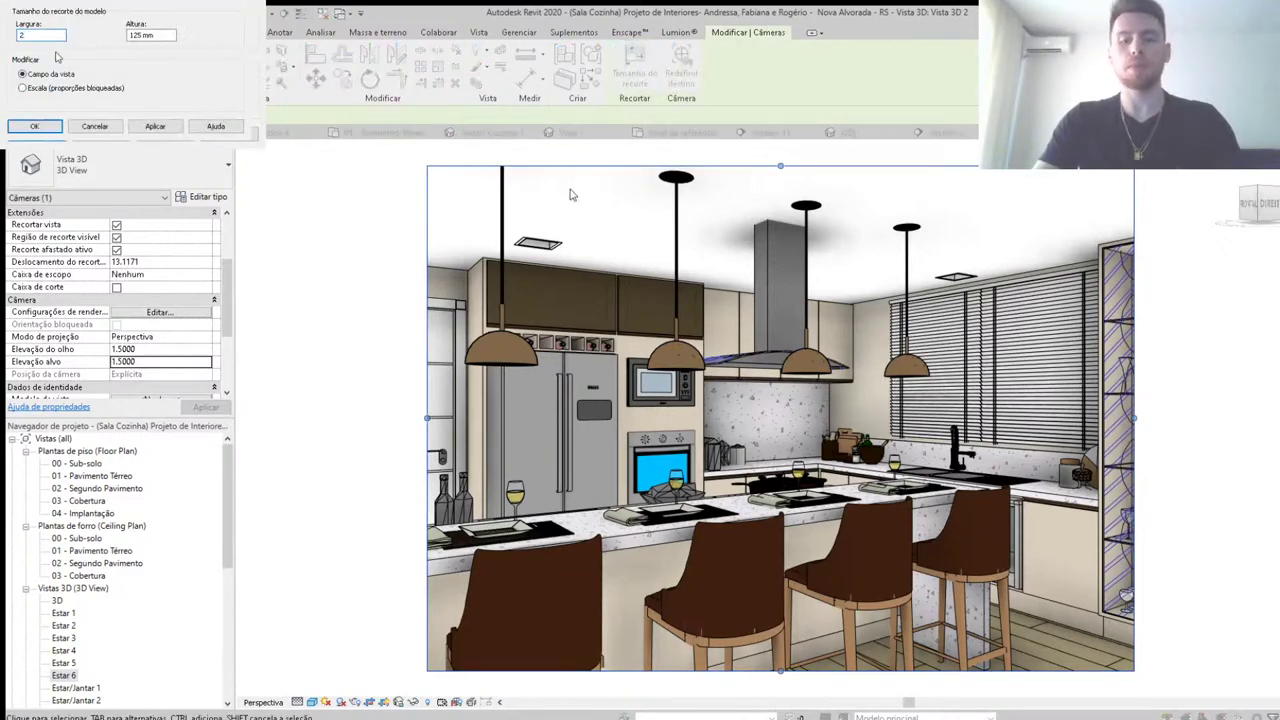
text(00)
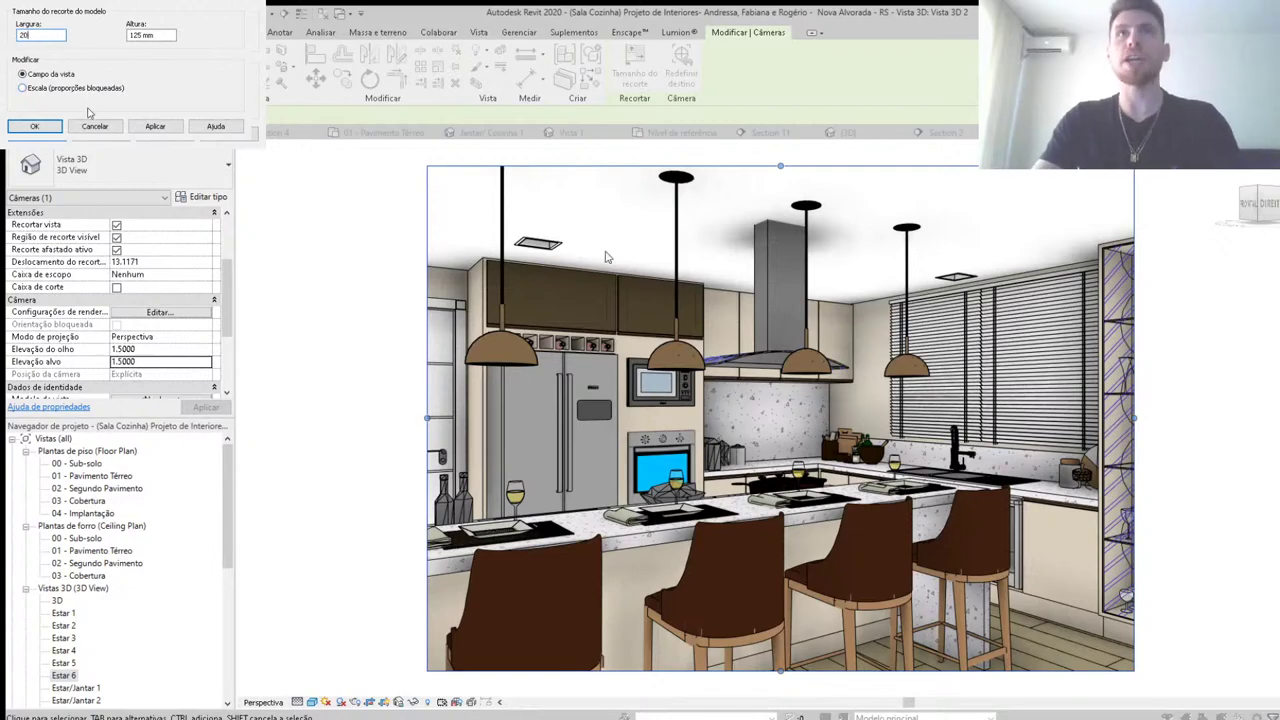
click(155, 126)
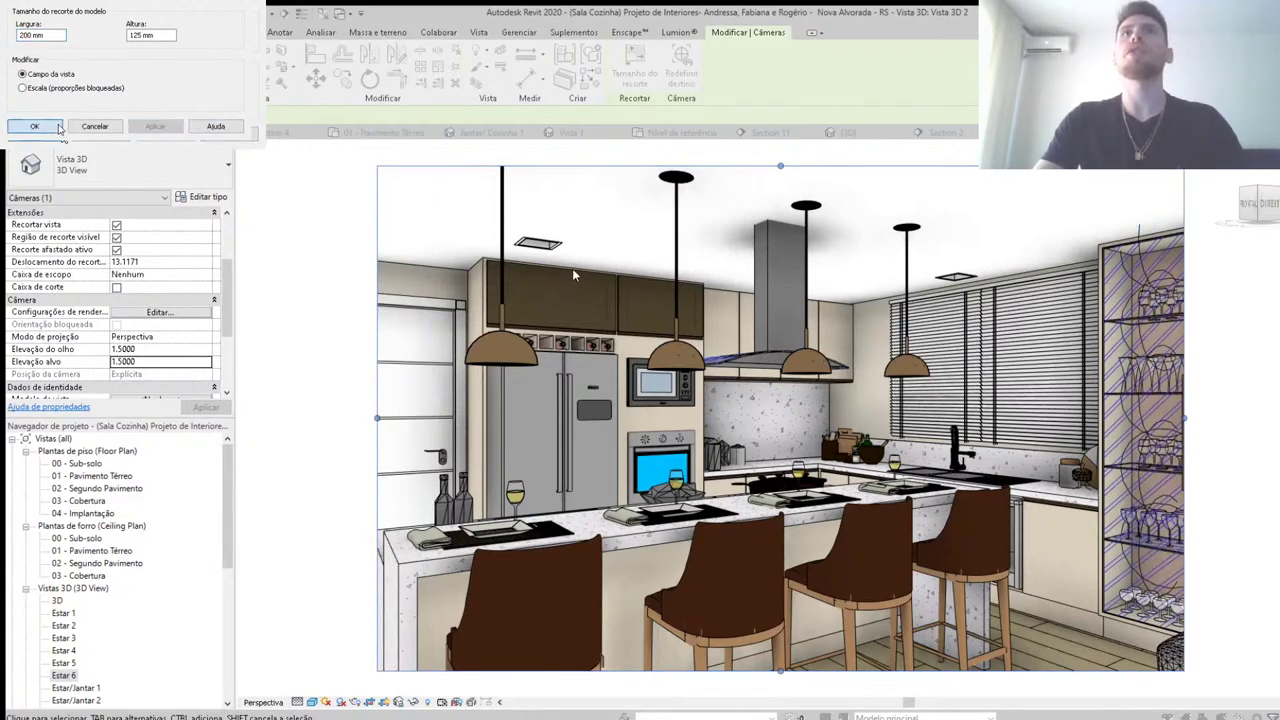
click(56, 130)
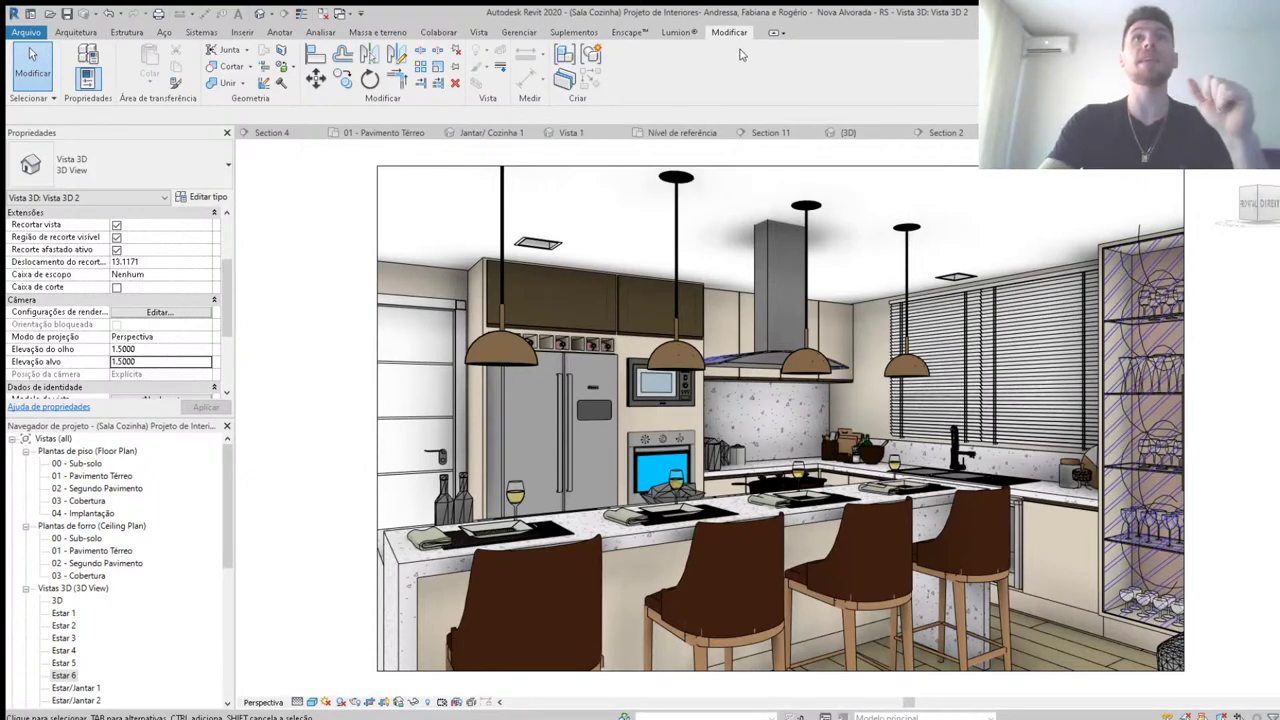
click(628, 32)
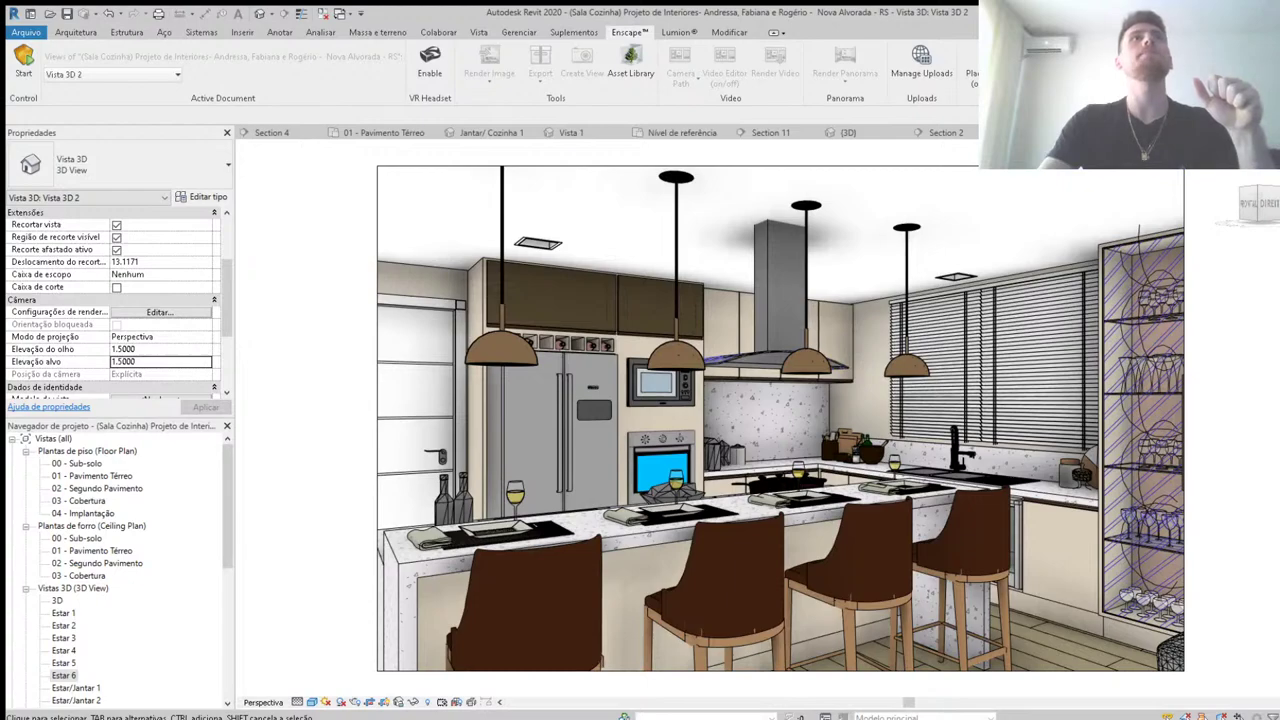
Step: Start the Enscape real-time render of the kitchen perspective
click(23, 60)
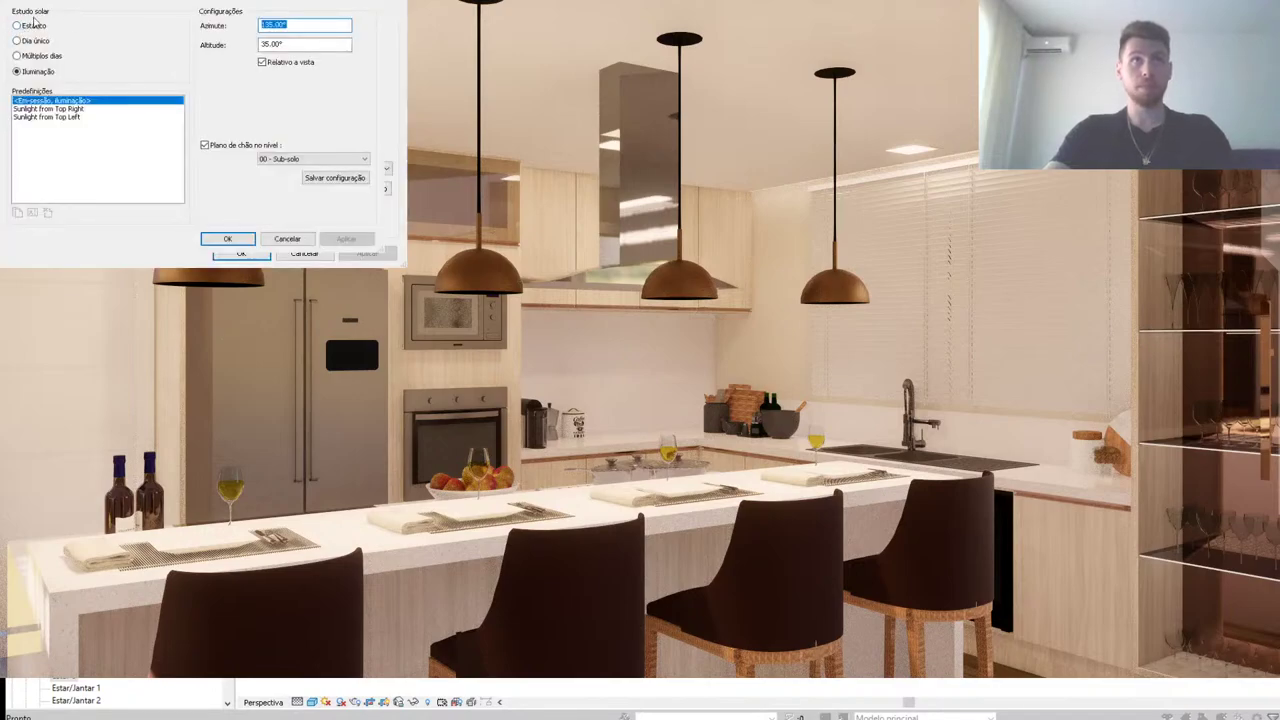
Step: Make the sun static at 20:00 and apply it for evening lighting
click(33, 24)
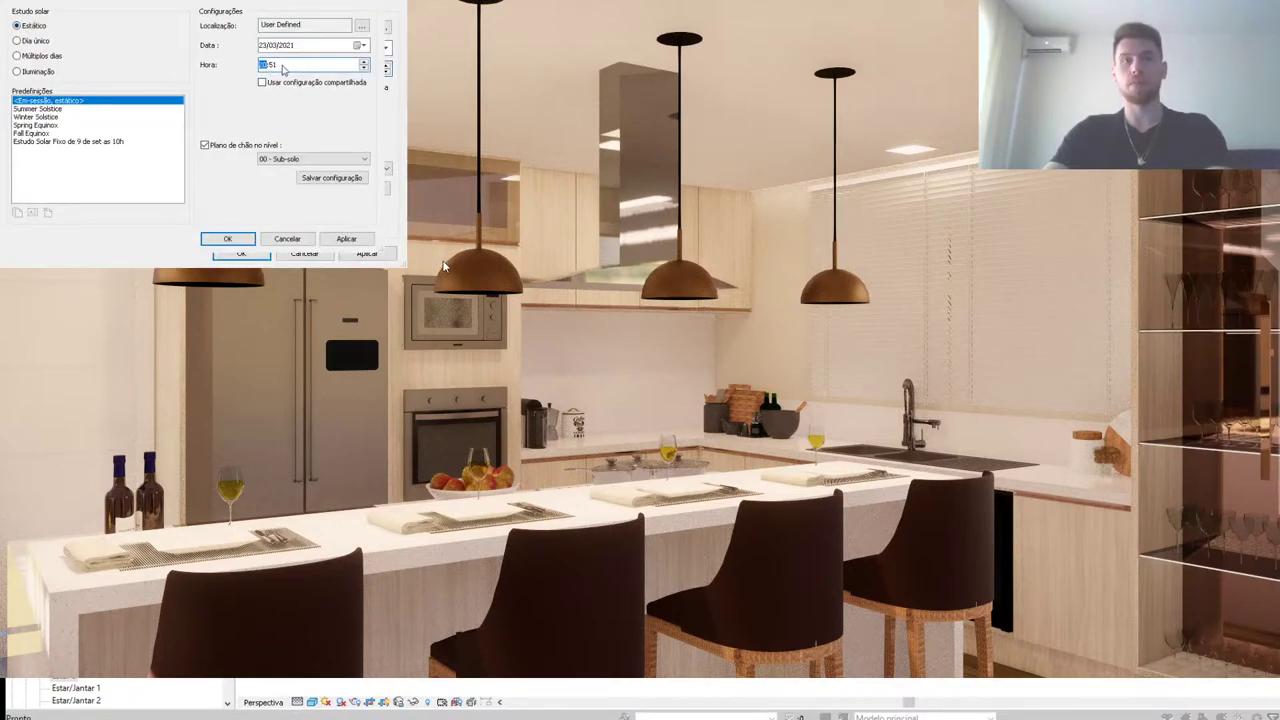
text(20:00)
click(346, 238)
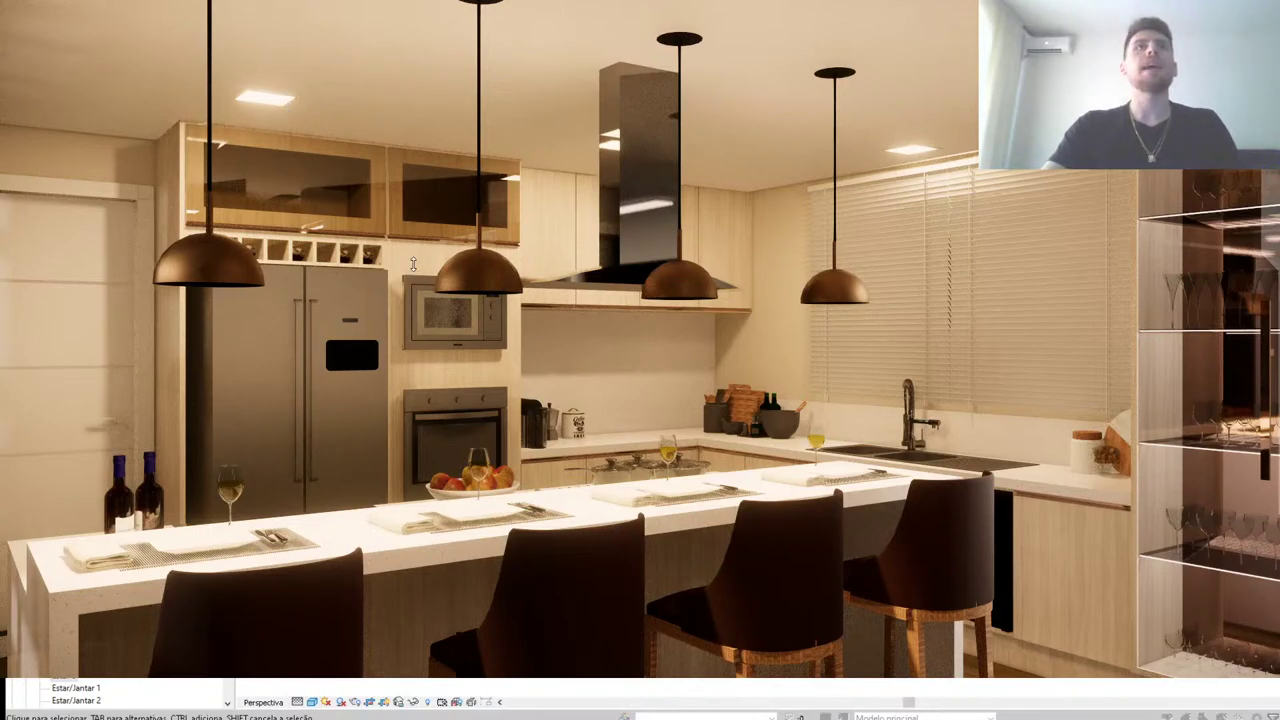
key(F11)
click(60, 88)
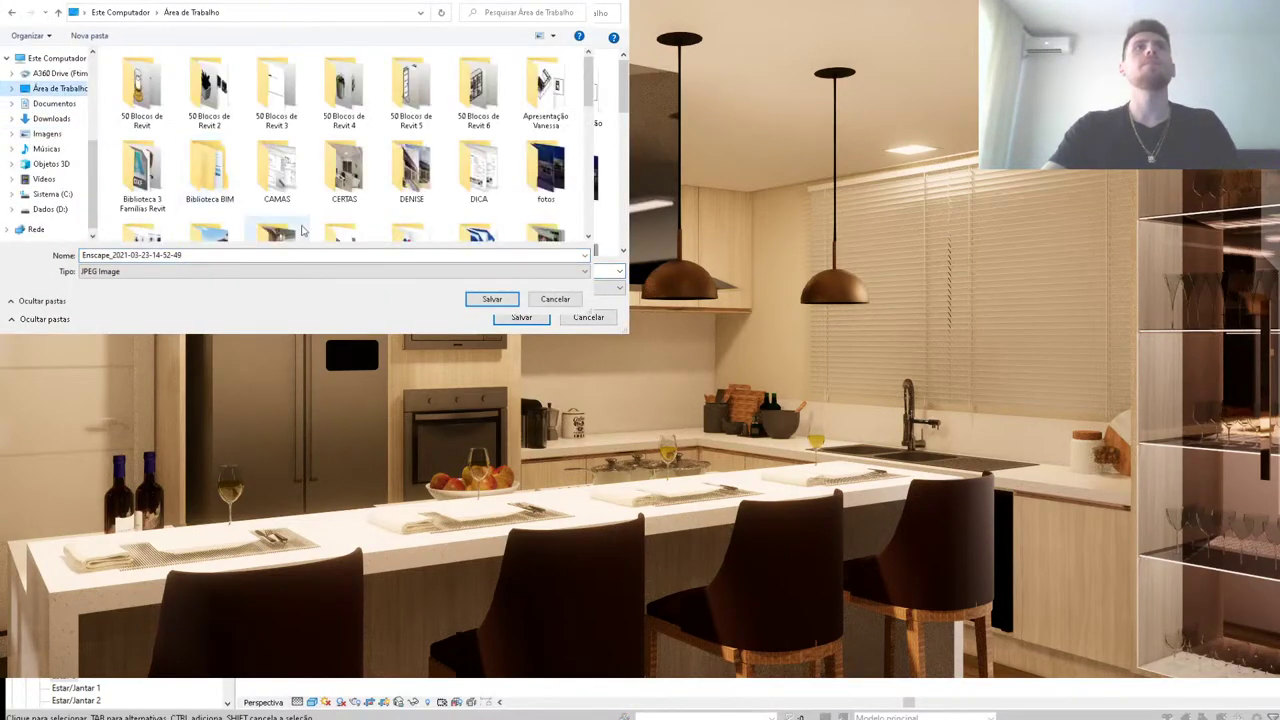
click(519, 318)
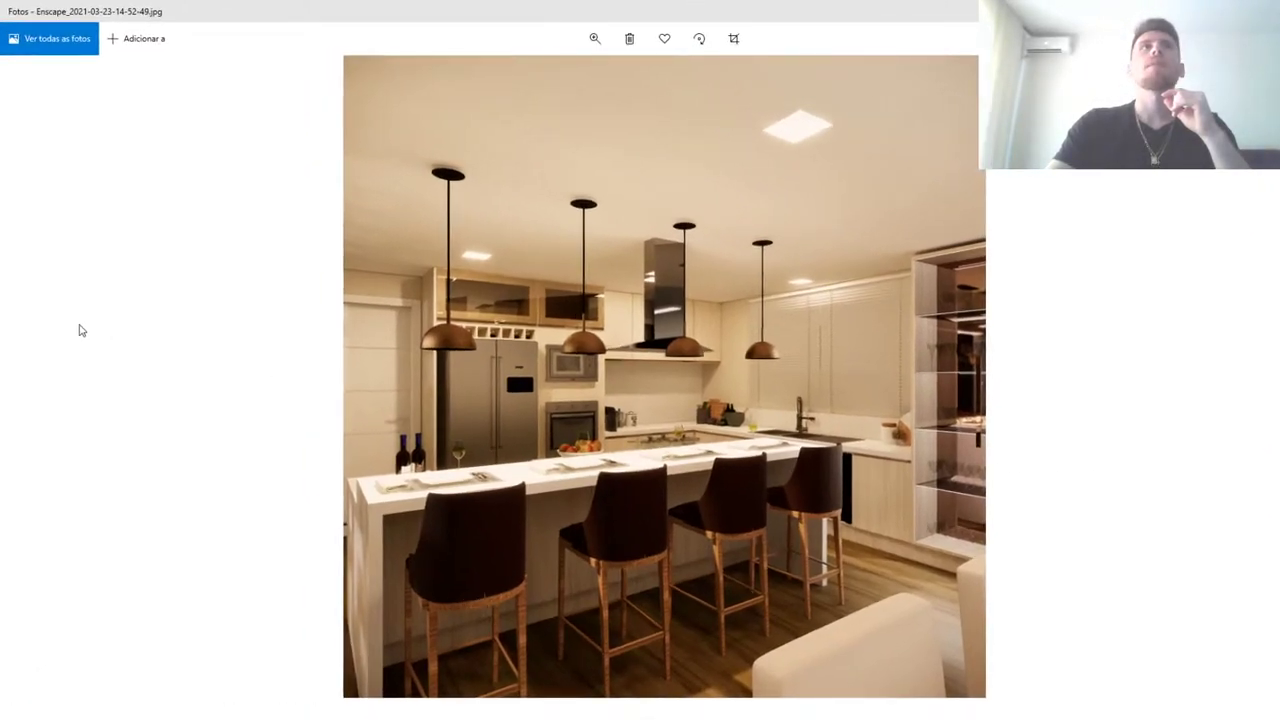
Step: Snap the Enscape render's Photos viewer to the left half of the screen
key(alt+F4)
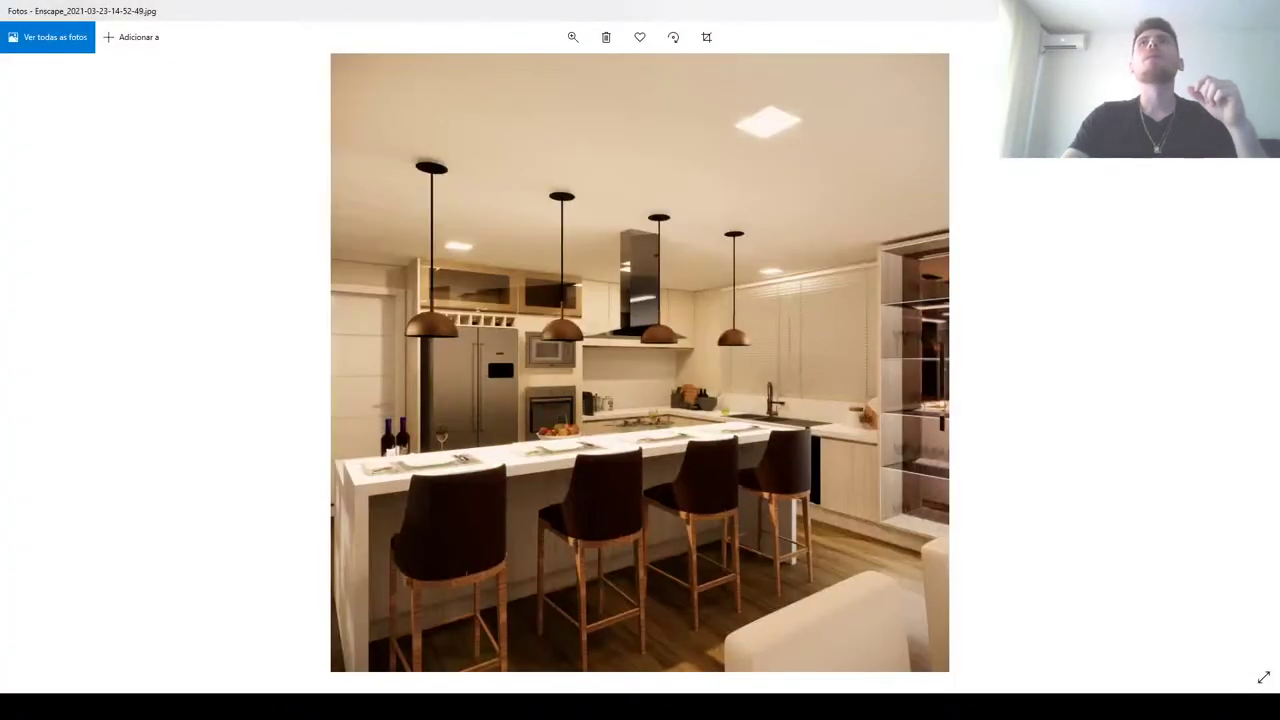
key(super+Left)
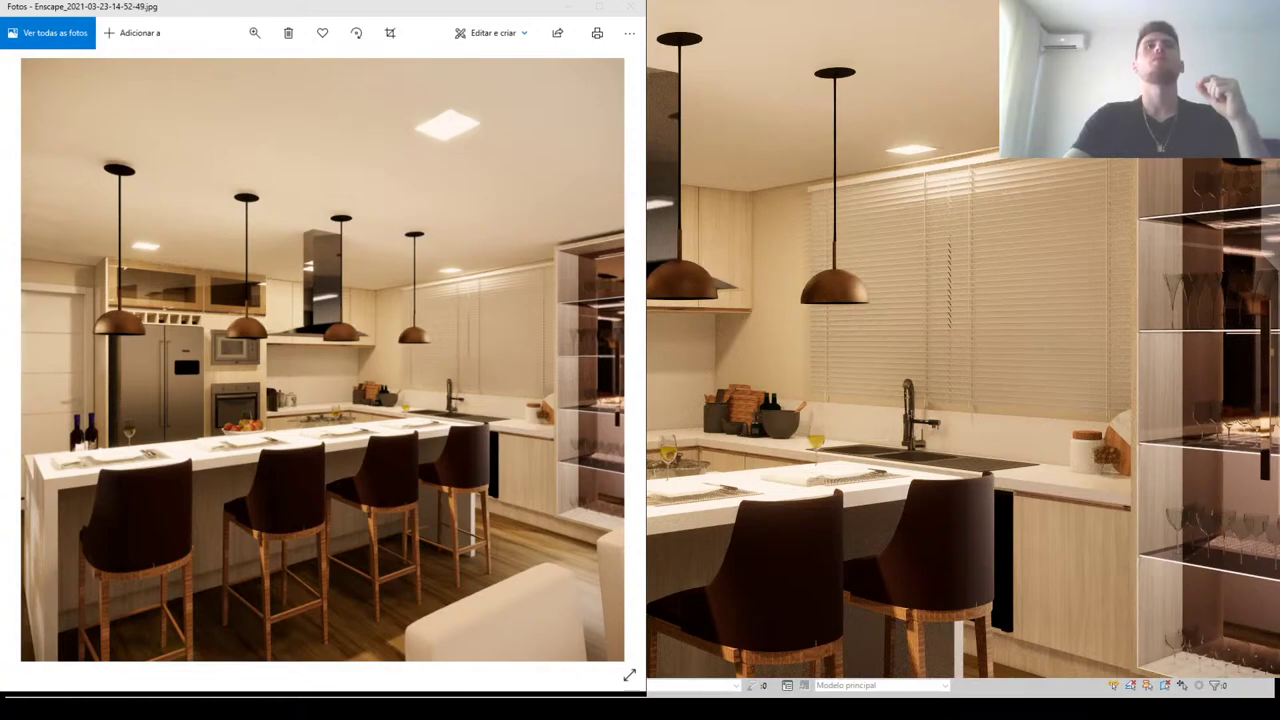
key(alt+F4)
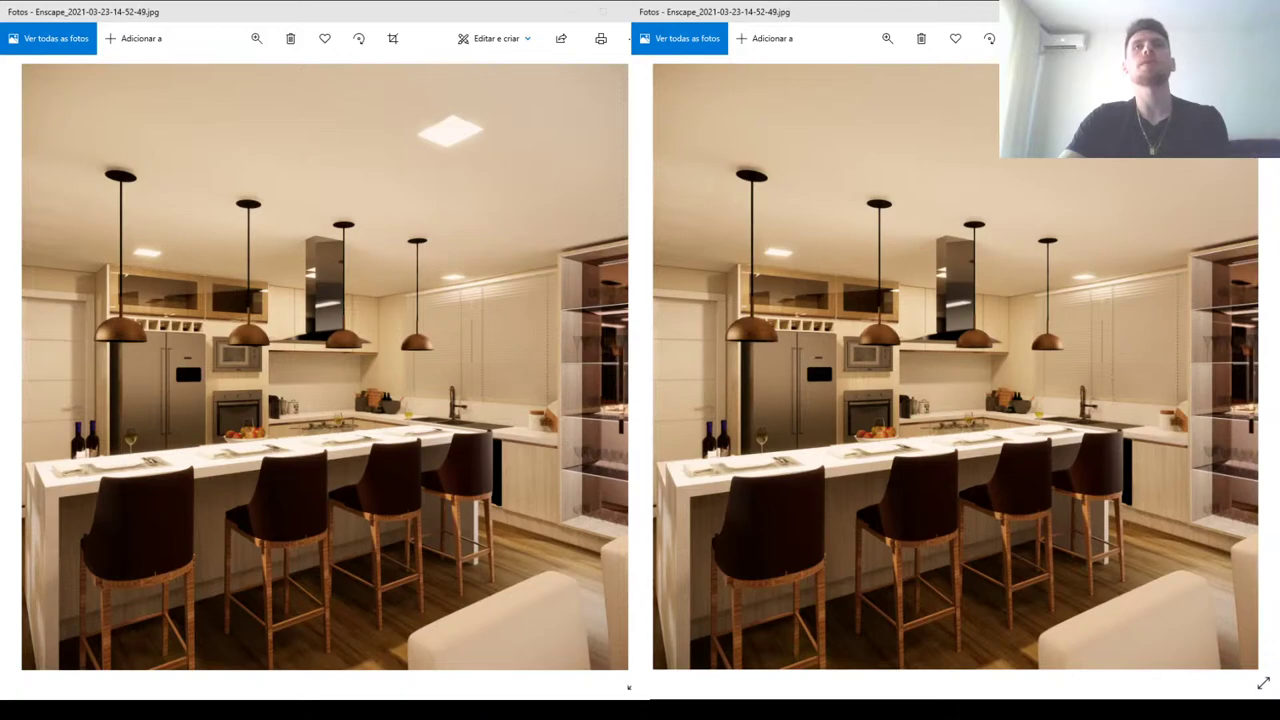
Step: Show Jantar- Cozinha 1.jpg in the left viewer, zooming and panning to its kitchen side
key(Right)
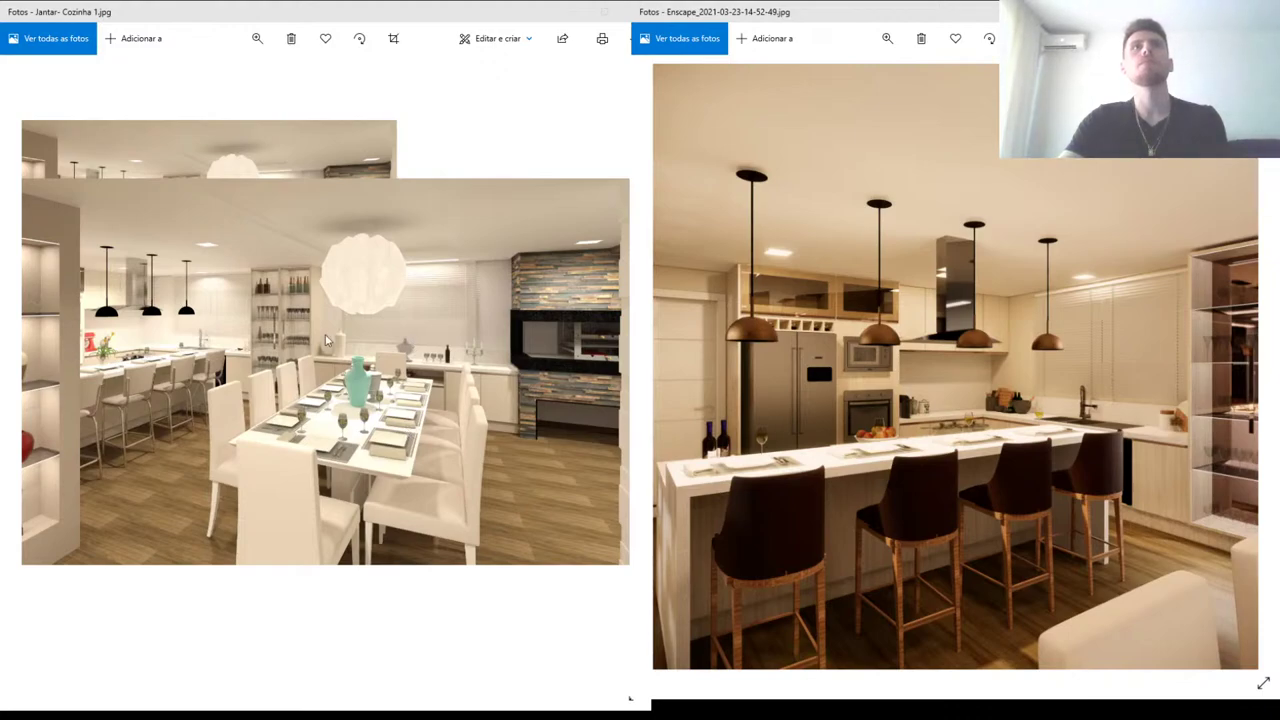
click(217, 636)
scroll(243, 452, up, 2)
mouse_move(243, 452)
mouse_down()
mouse_move(393, 484)
mouse_move(378, 492)
mouse_up()
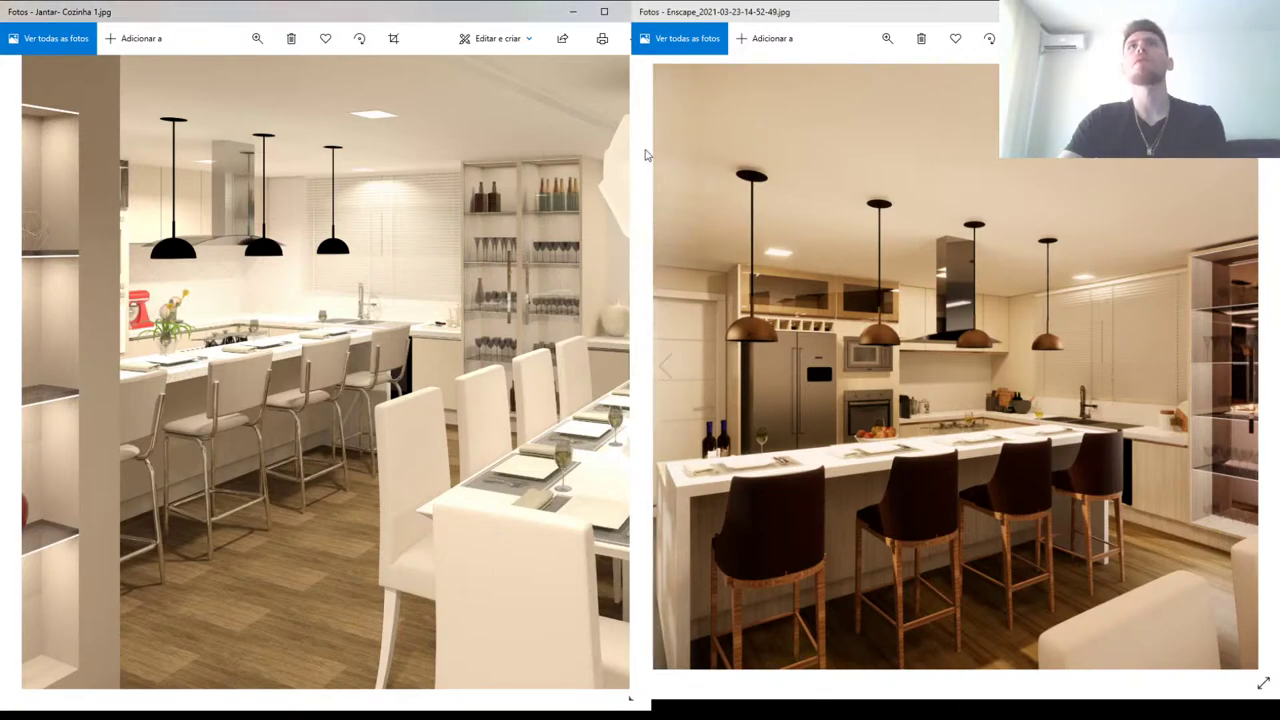
click(775, 290)
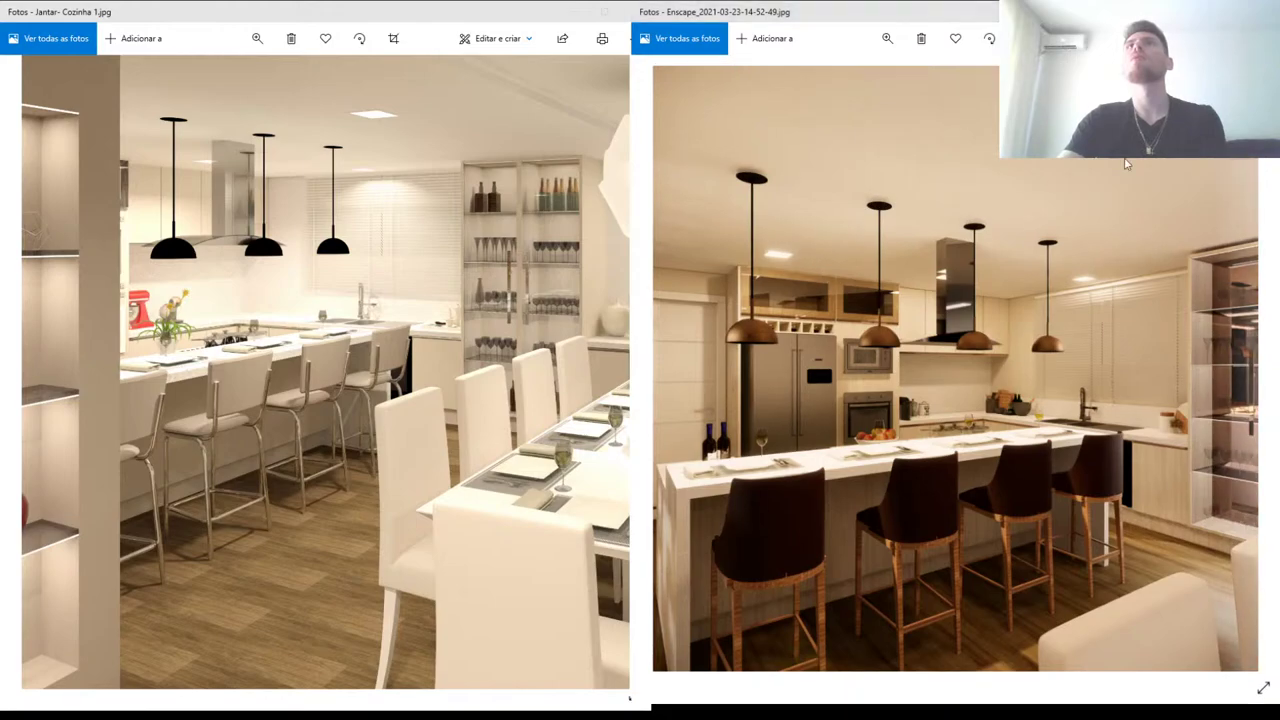
click(205, 220)
key(Right)
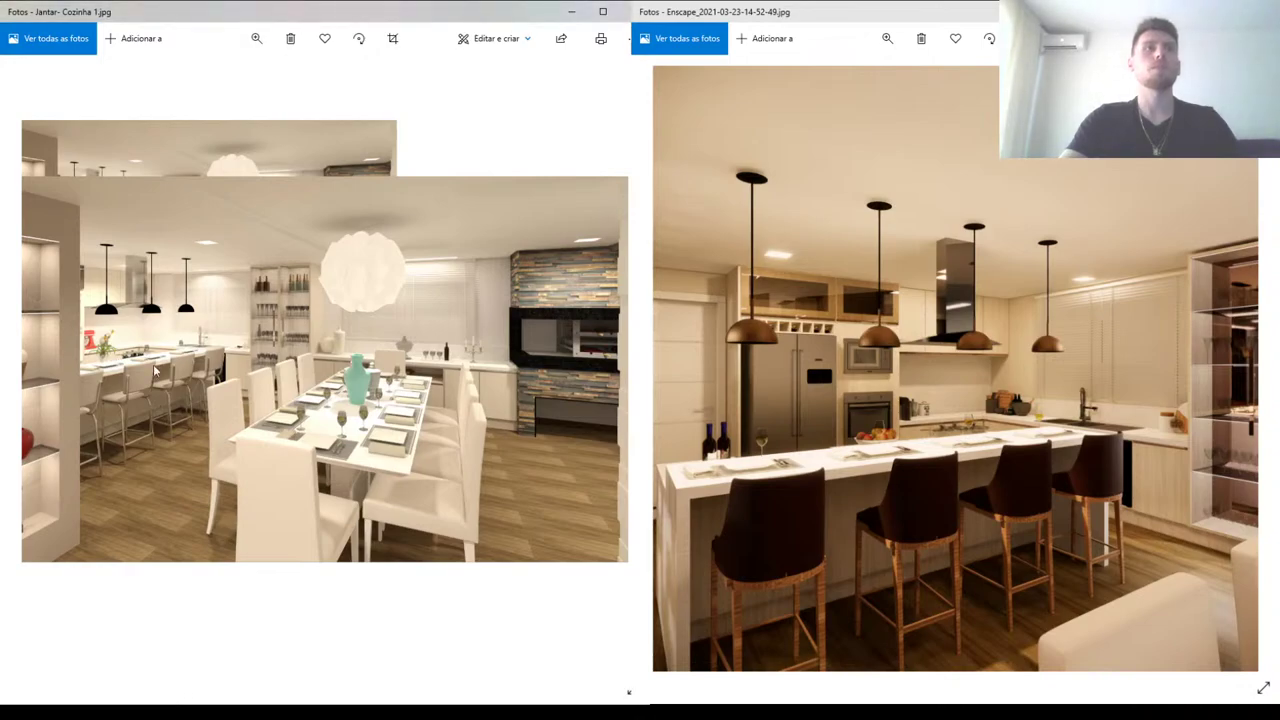
scroll(250, 366, up, 2)
Step: Zoom into the dining-kitchen render, then close both Photos viewers to return to Revit
scroll(351, 369, up, 2)
scroll(345, 370, up, 2)
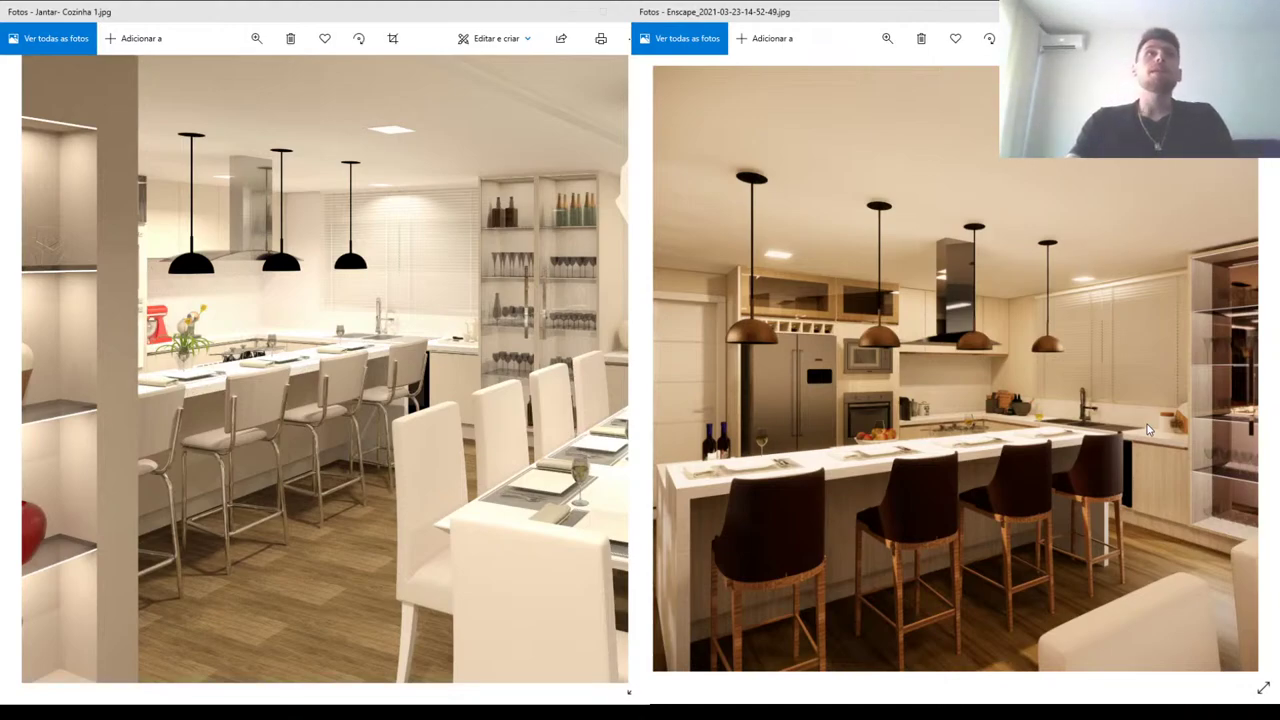
click(584, 230)
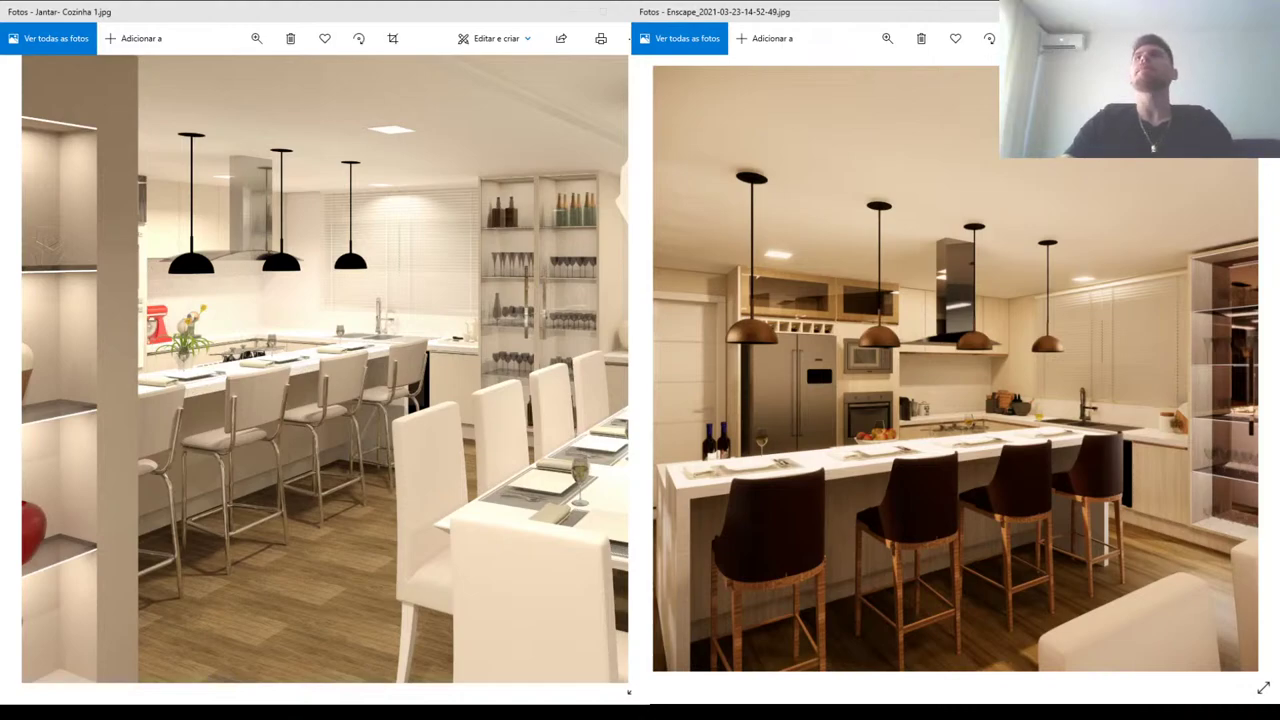
click(601, 377)
click(624, 11)
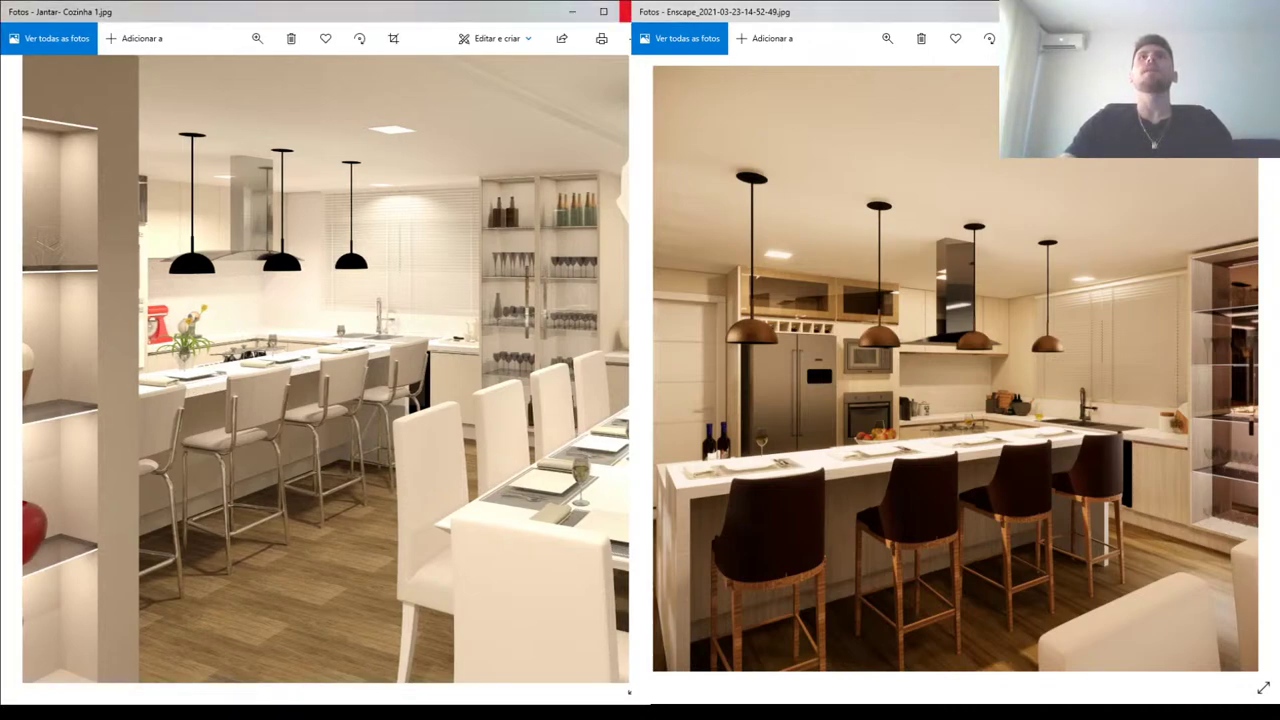
key(alt+F4)
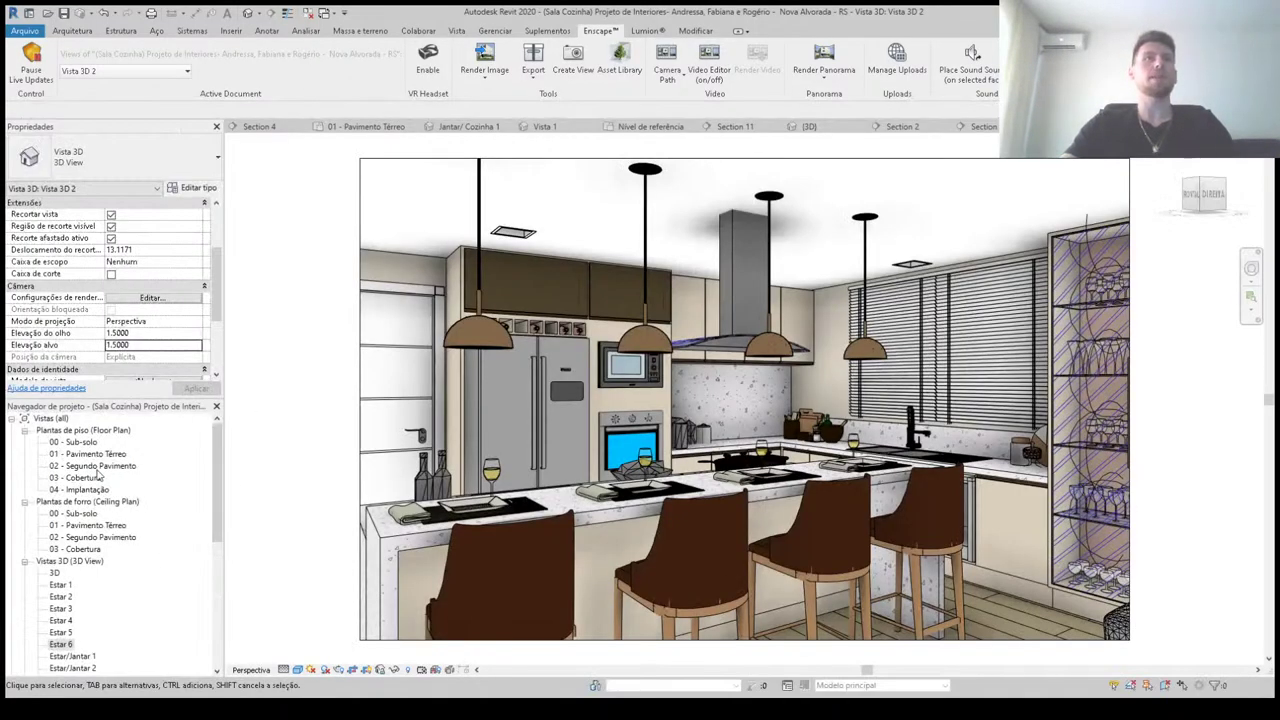
Step: In Section 4, move the four kitchen pendant lights up with MV so their mounts sit on the ceiling line
double_click(72, 455)
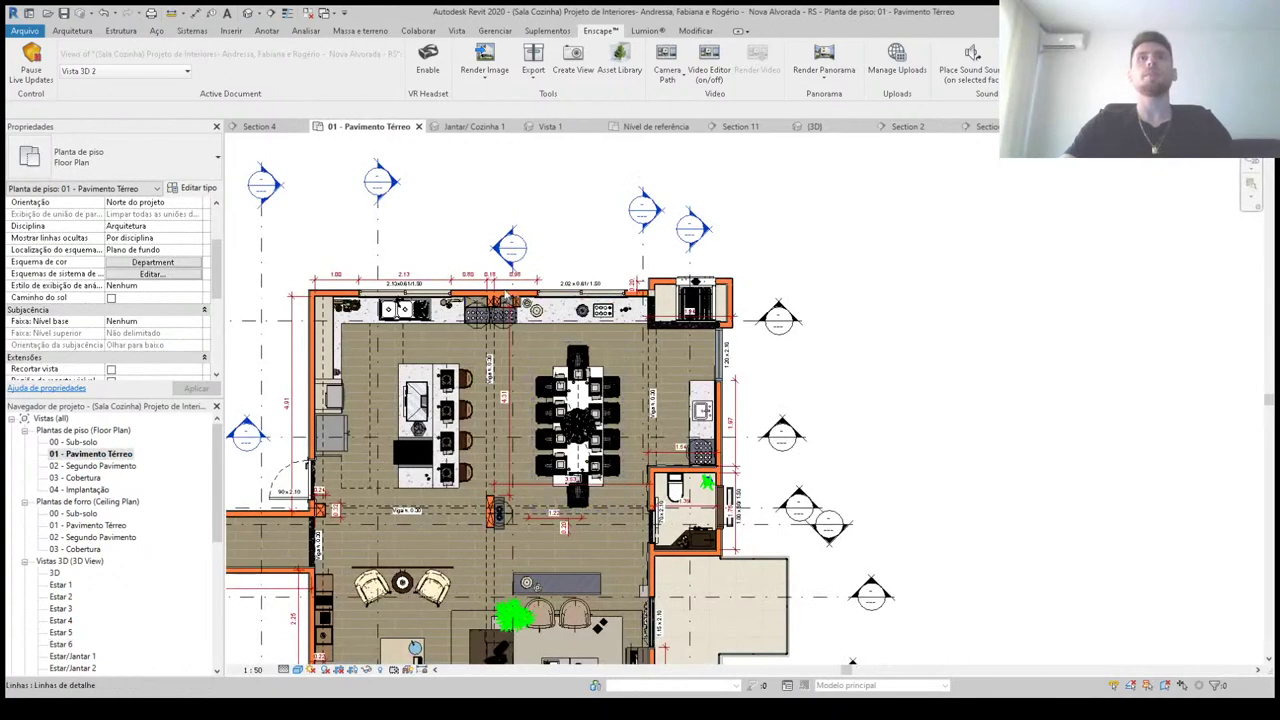
double_click(380, 200)
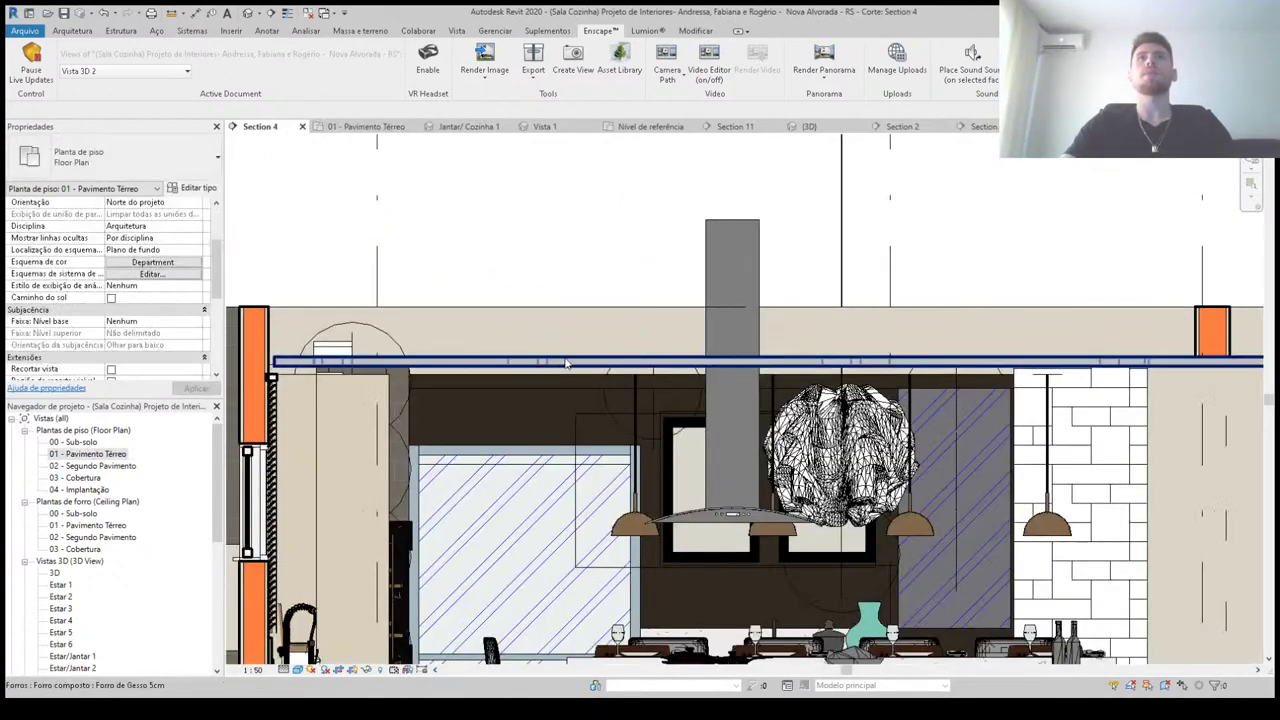
click(636, 514)
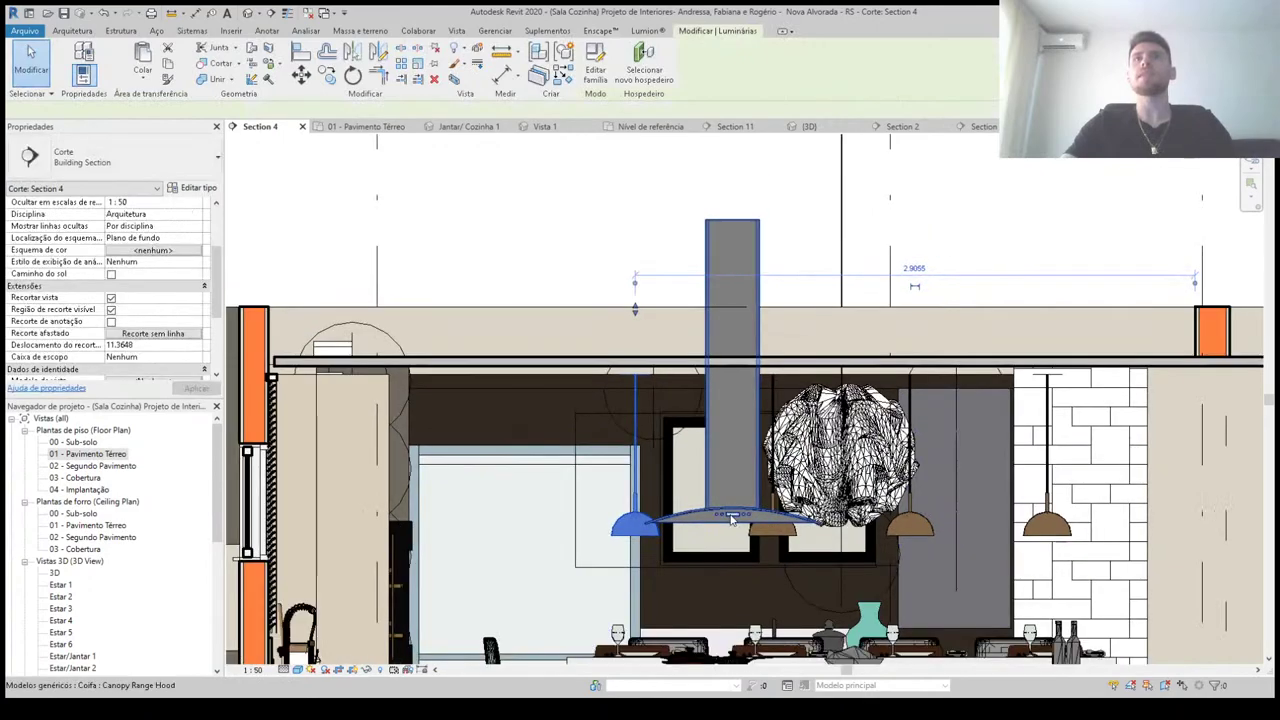
ctrl+click(772, 524)
ctrl+click(910, 524)
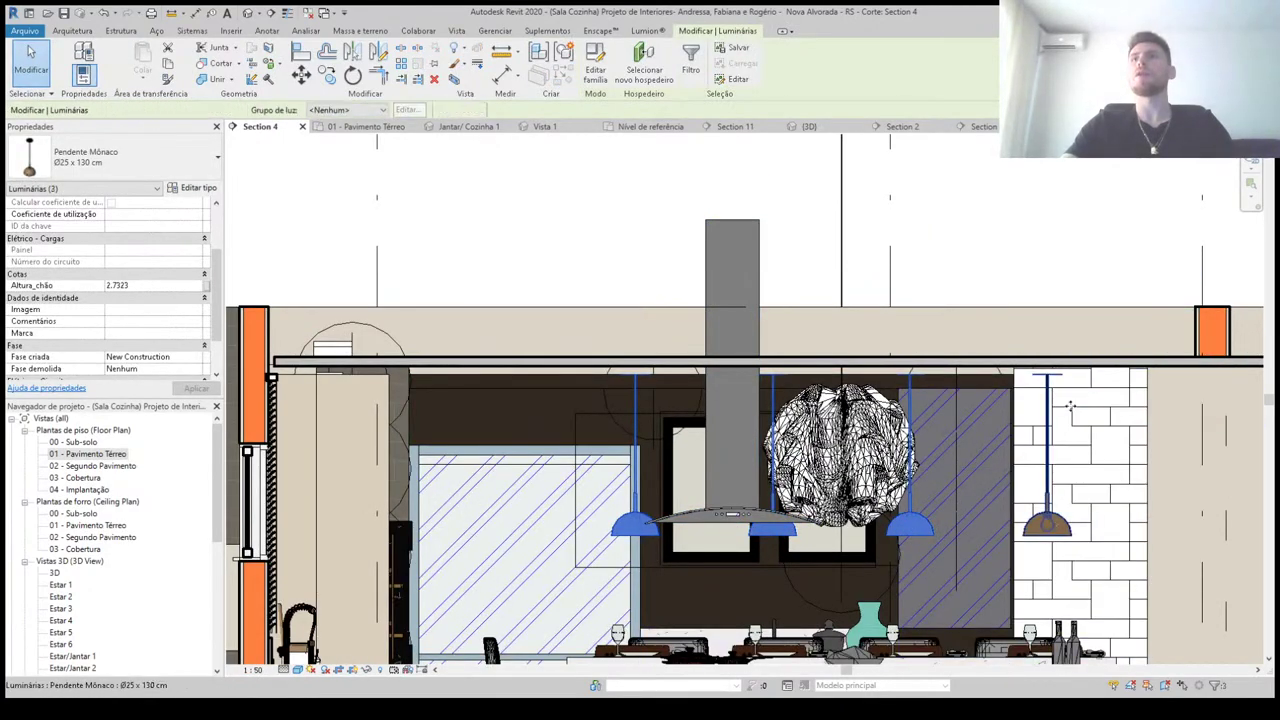
scroll(1070, 405, up, 5)
ctrl+click(993, 490)
scroll(993, 490, down, 1)
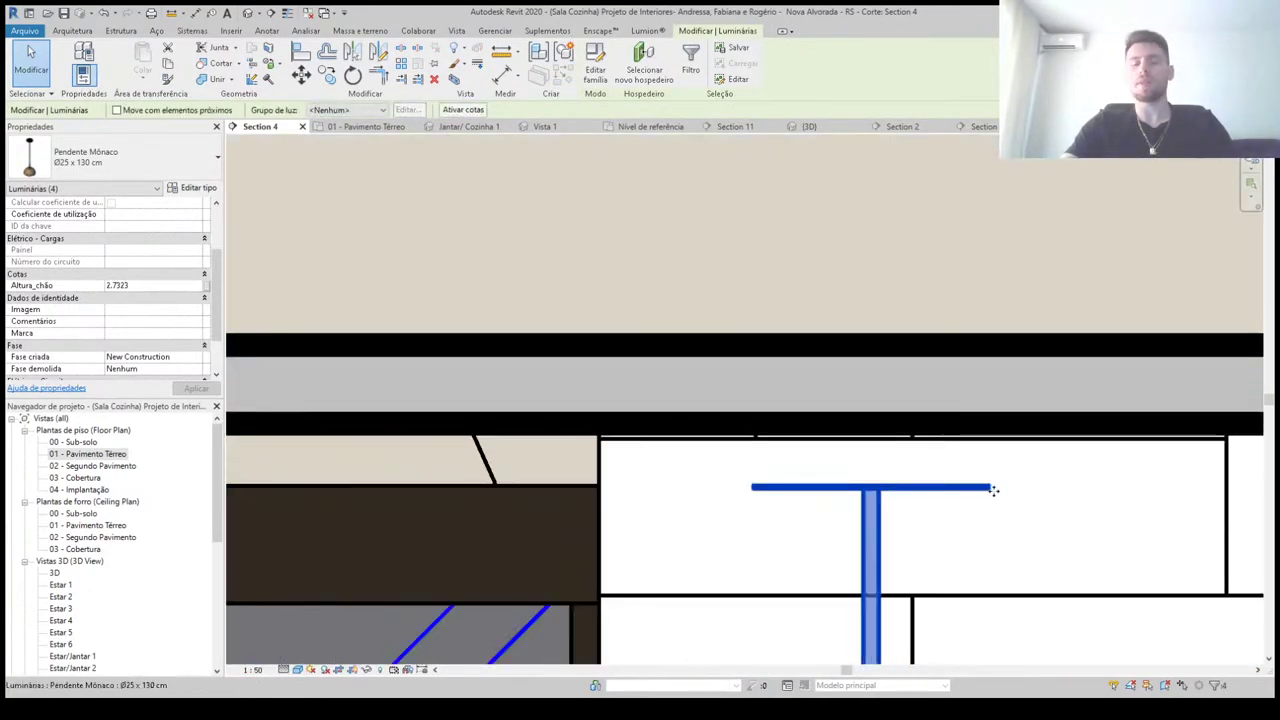
key(m)
key(v)
click(993, 490)
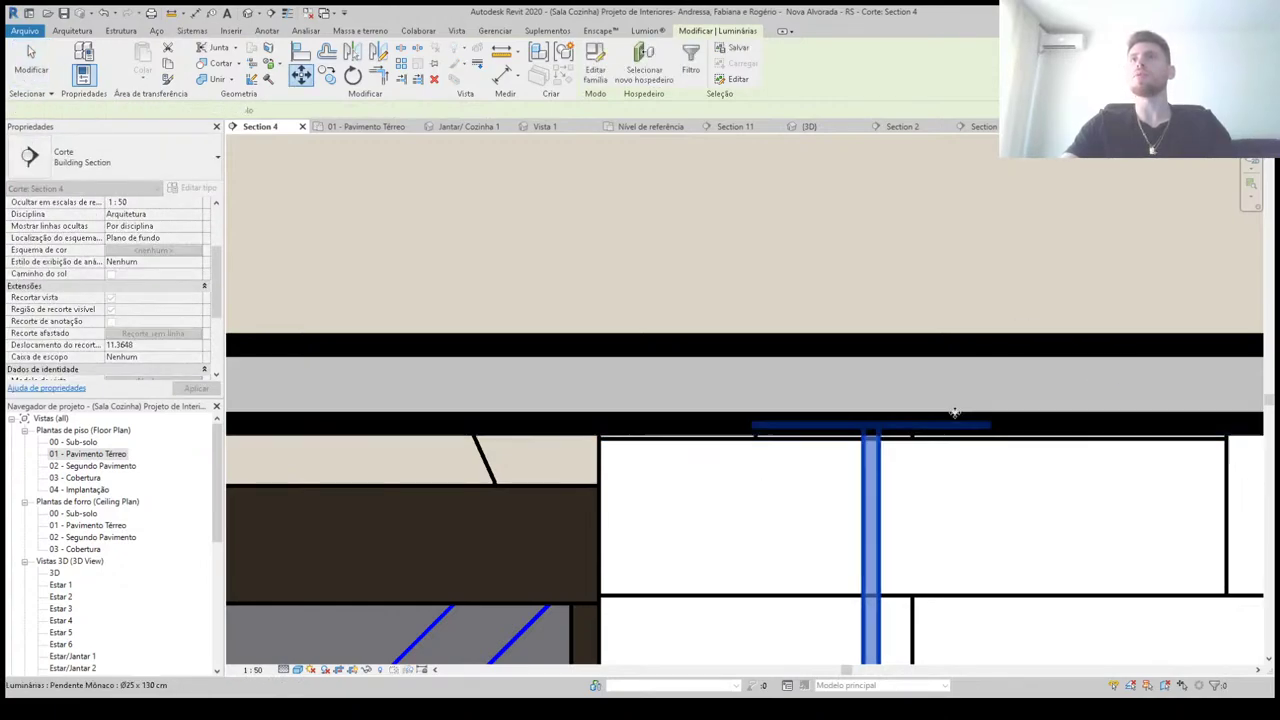
click(955, 412)
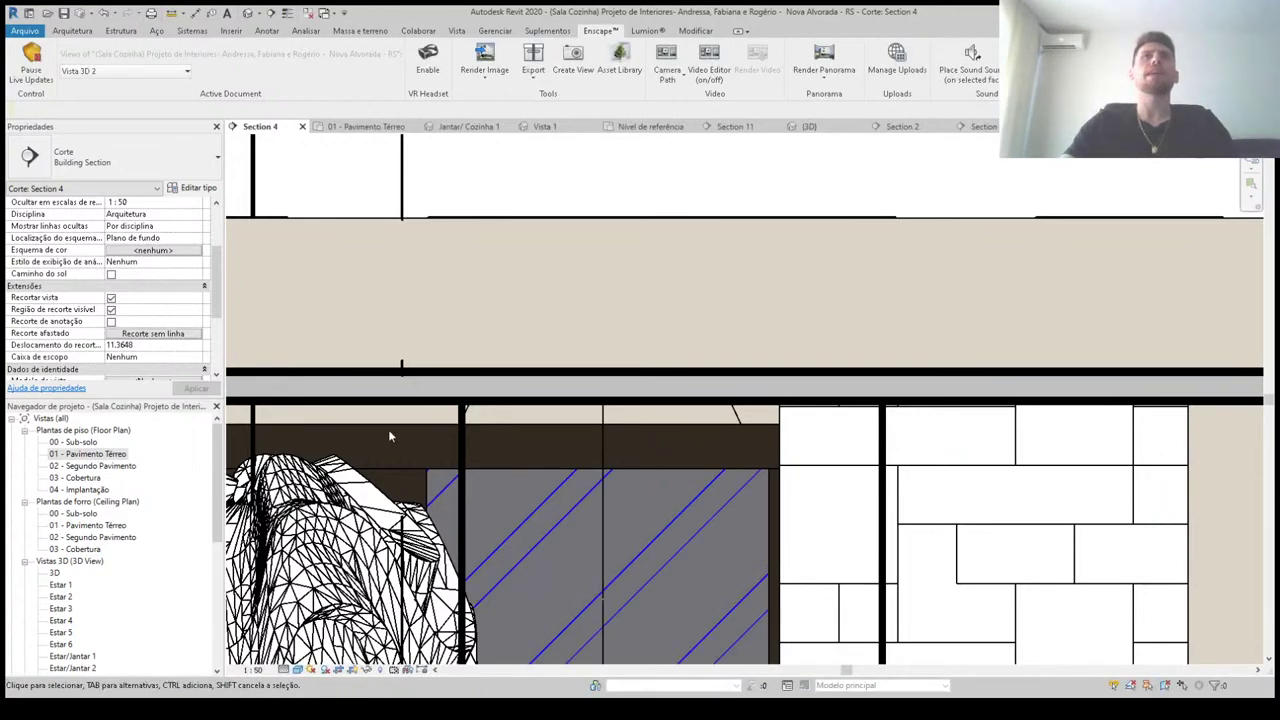
Step: On the 01 - Pavimento Térreo plan, slide the built-in microwave left against the wall and save
double_click(88, 454)
scroll(335, 395, up, 5)
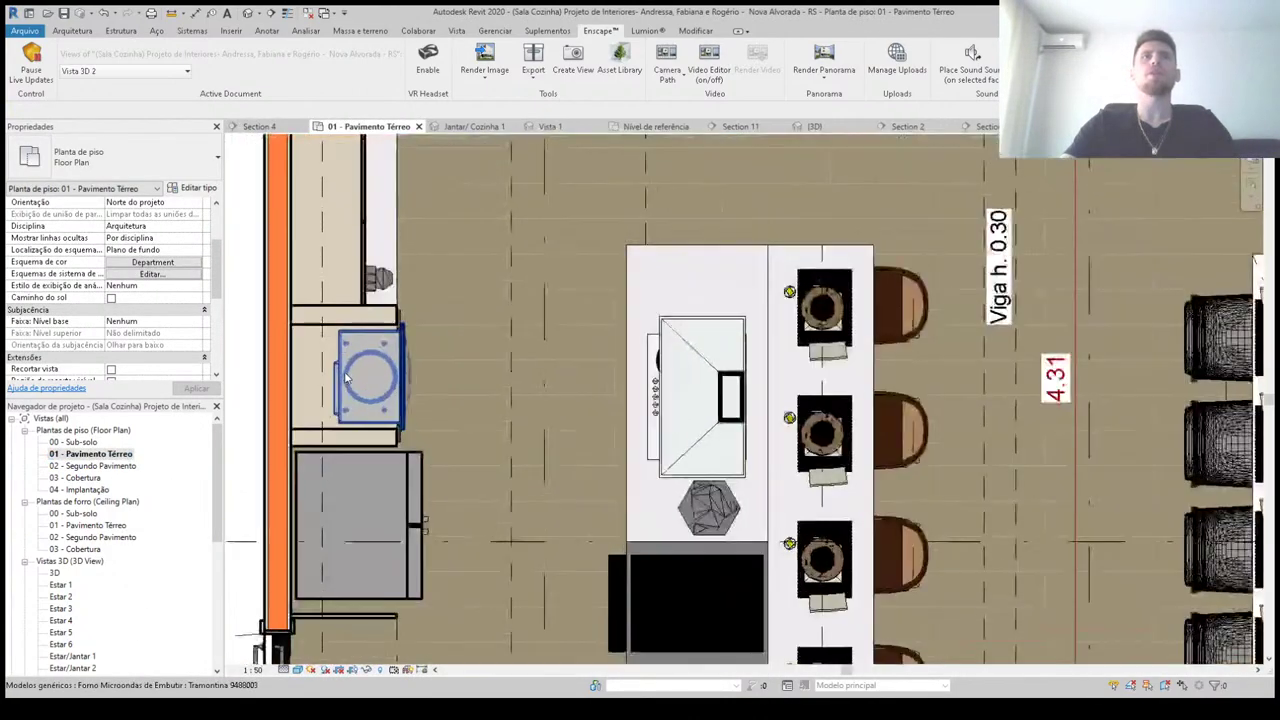
scroll(335, 395, up, 3)
scroll(360, 360, up, 3)
click(397, 322)
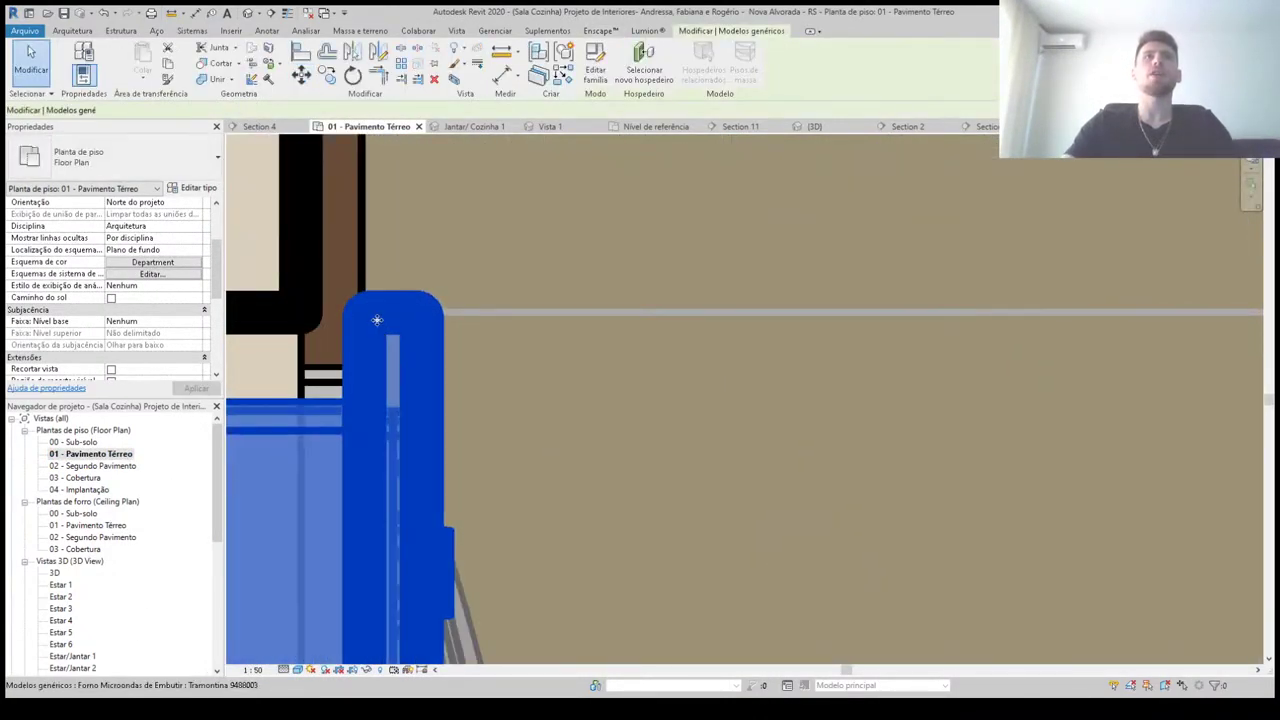
scroll(397, 322, up, 2)
drag(373, 312, 300, 313)
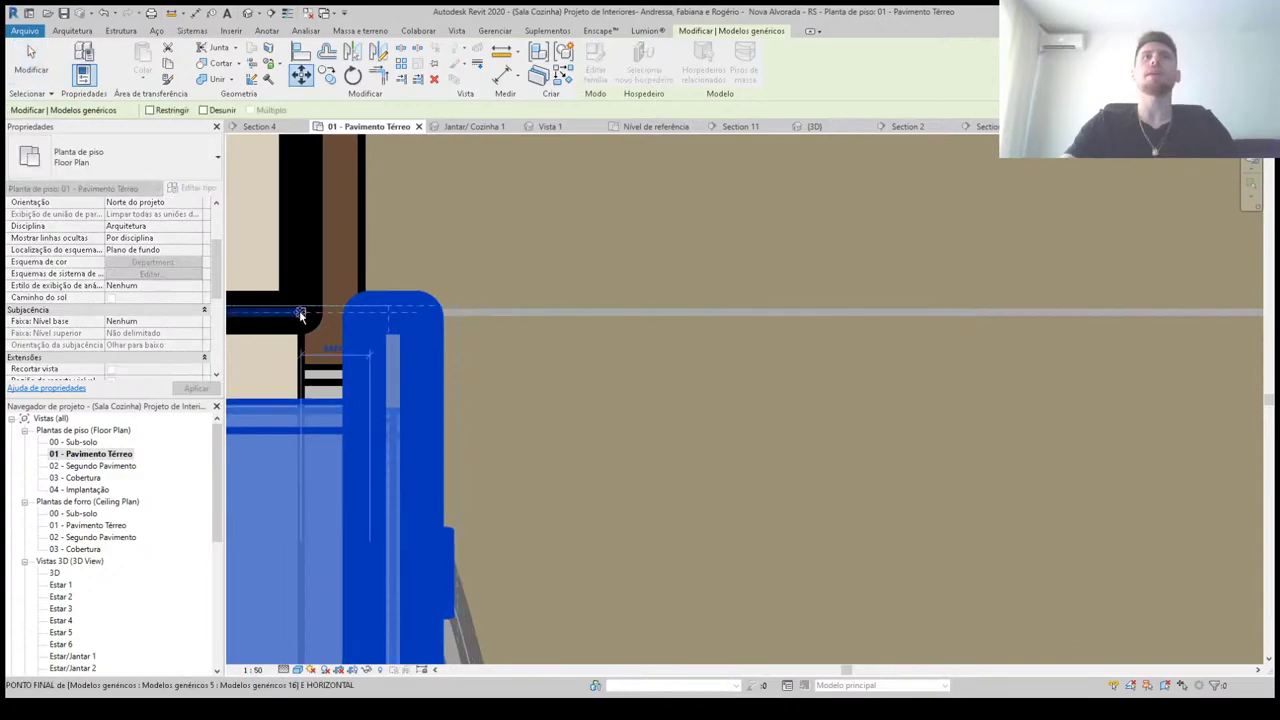
click(594, 445)
scroll(594, 445, down, 2)
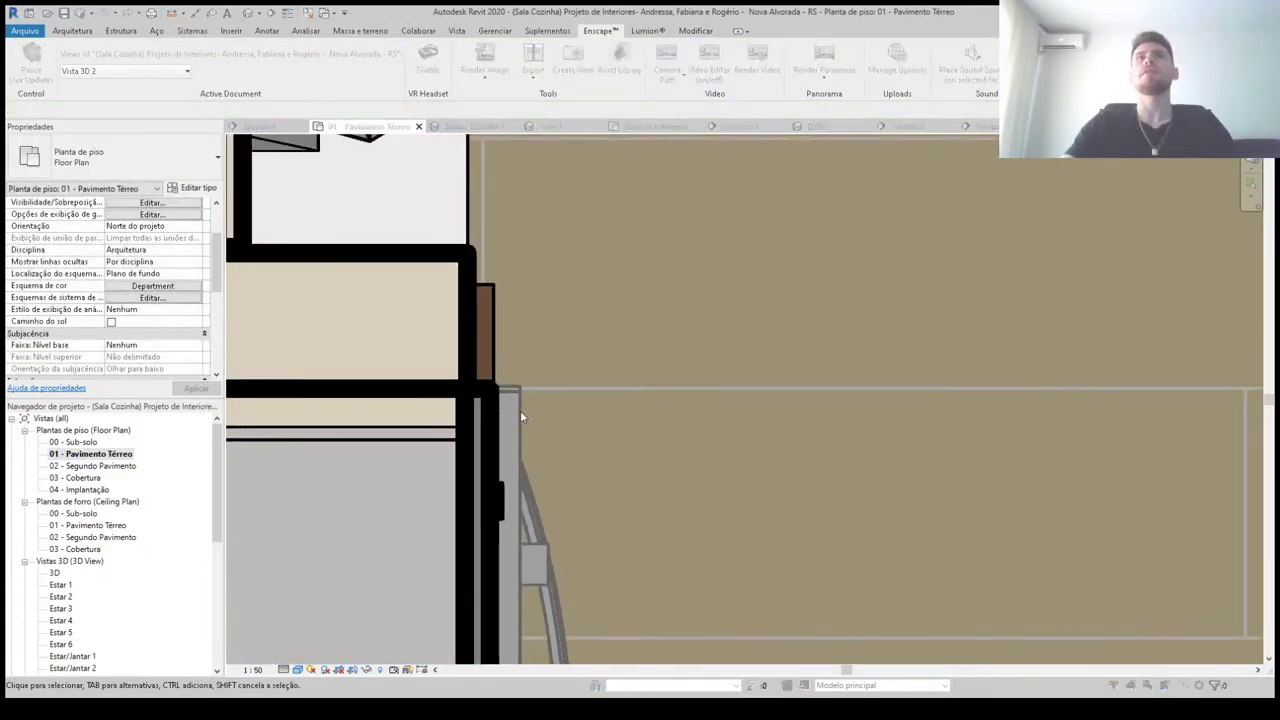
key(ctrl+s)
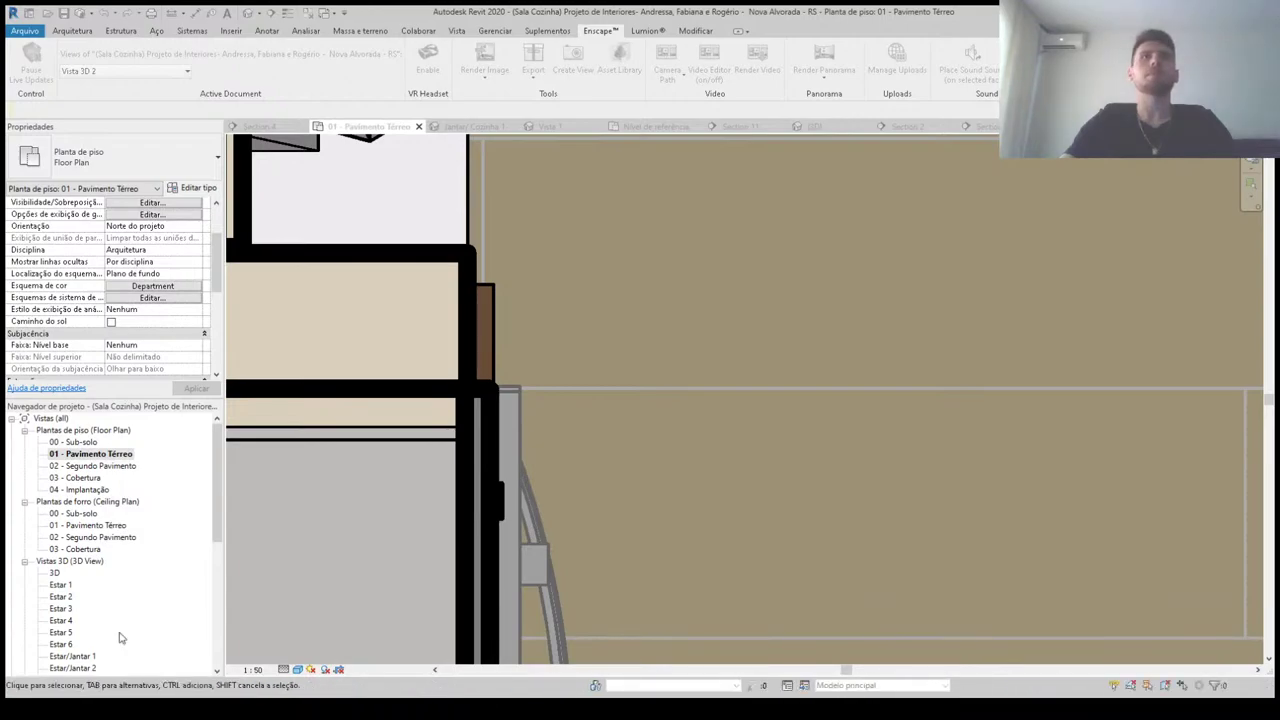
Step: Drag the built-in oven so it lines up with the wall corner
click(527, 400)
scroll(490, 390, up, 1)
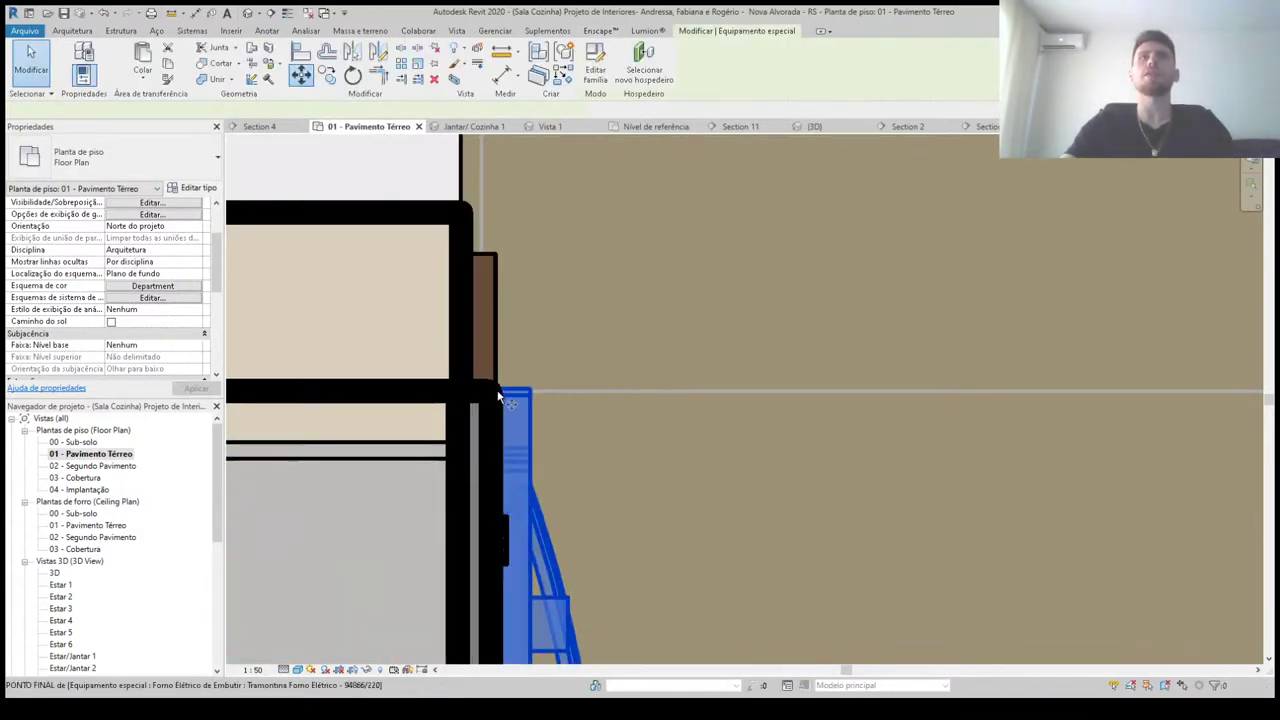
mouse_move(505, 395)
mouse_down()
mouse_move(458, 396)
mouse_move(569, 442)
mouse_up()
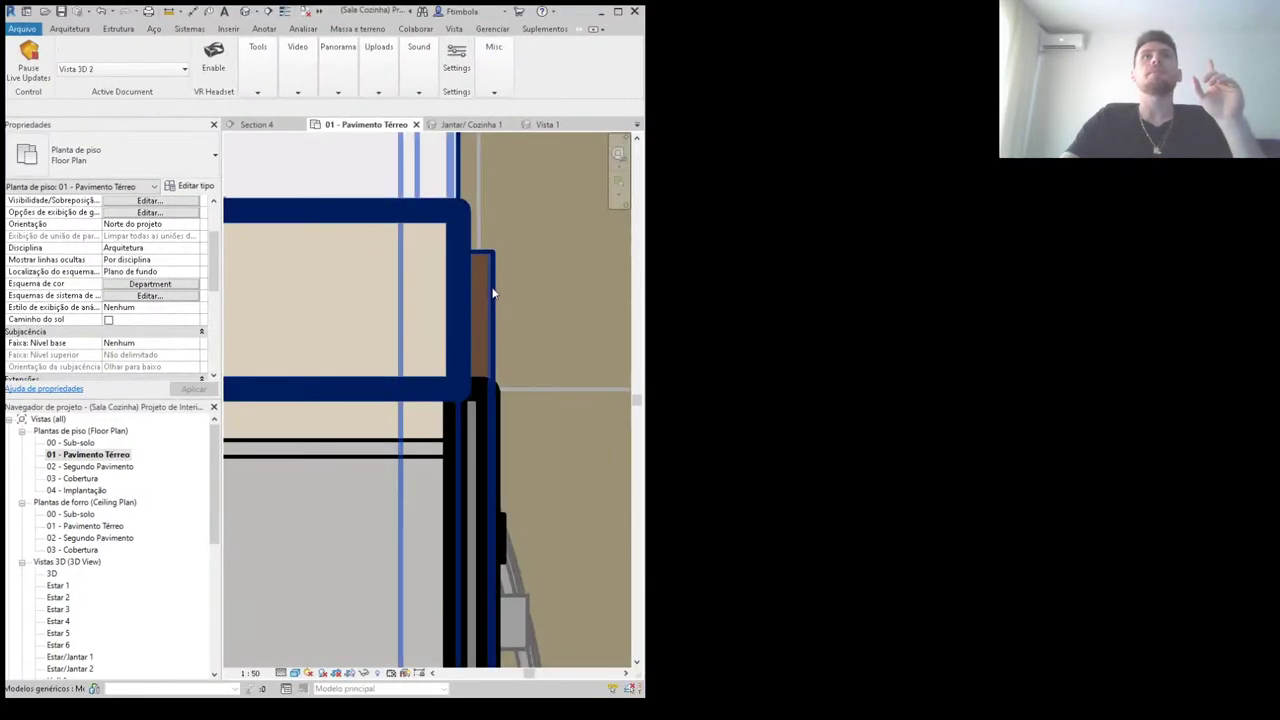
Step: Open the Vista 3D 2 kitchen perspective and zoom it to fit the window
click(57, 609)
scroll(57, 580, down, 2)
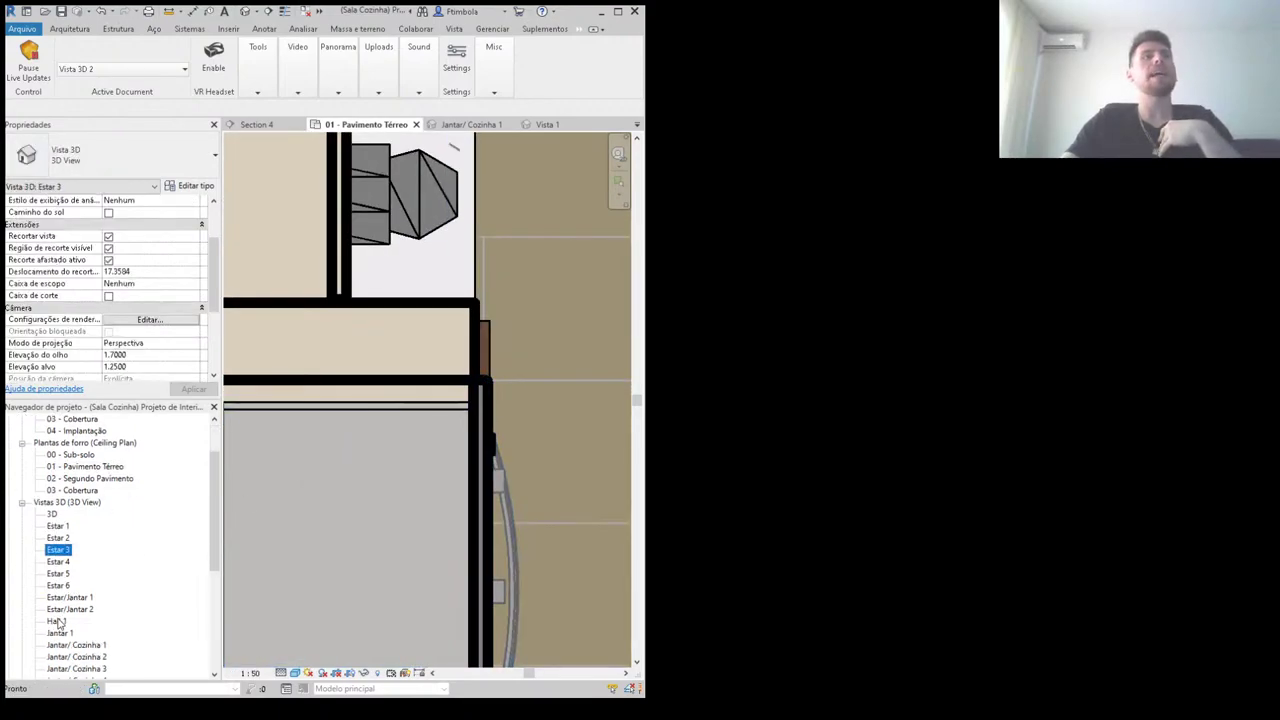
click(545, 124)
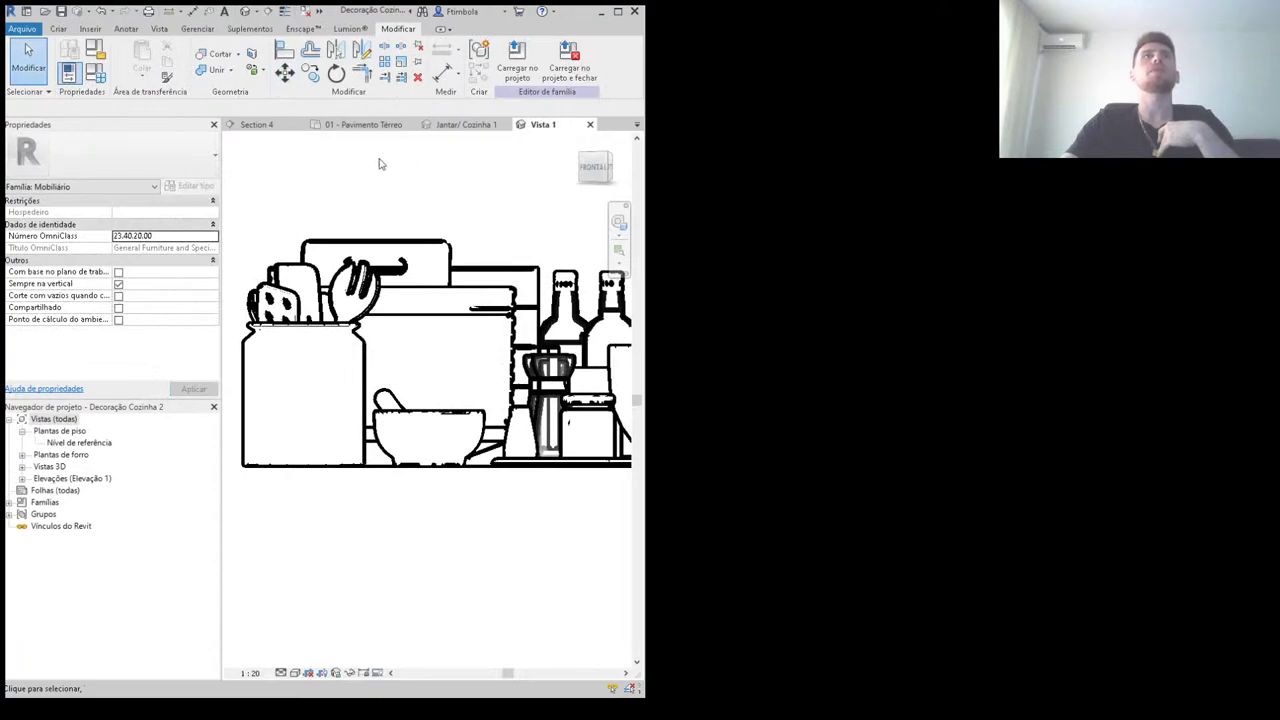
click(363, 124)
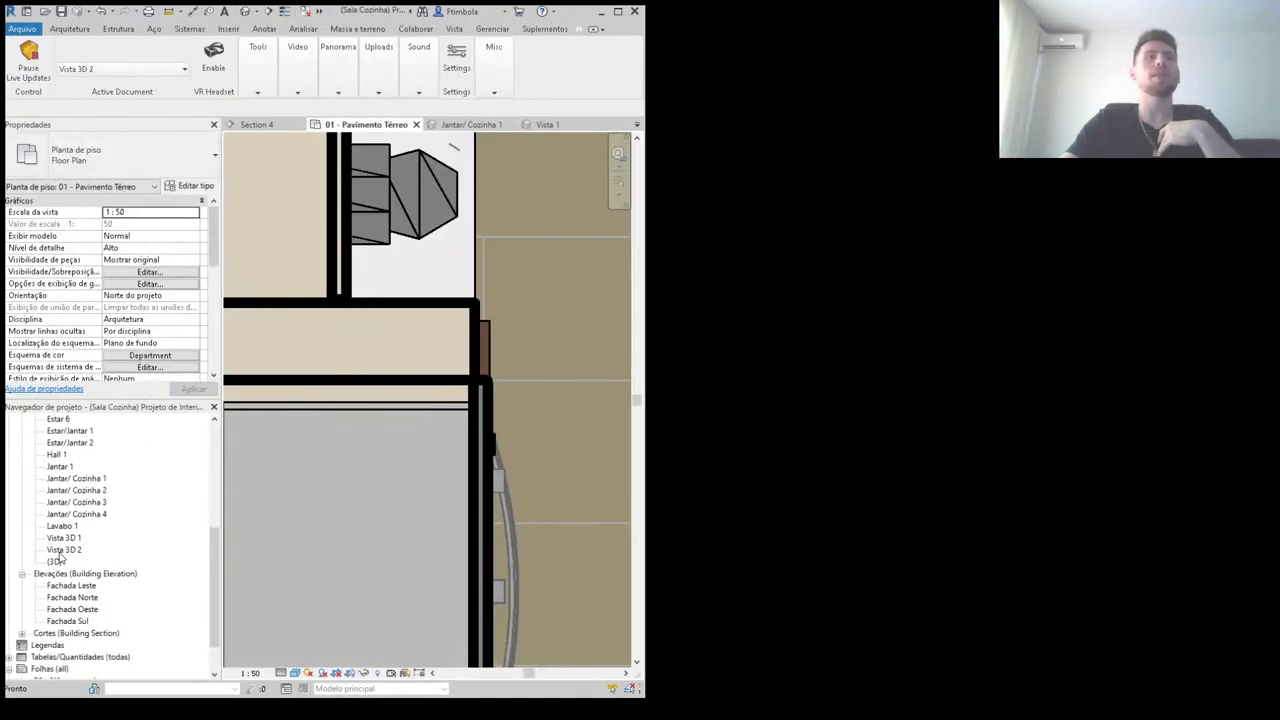
double_click(60, 551)
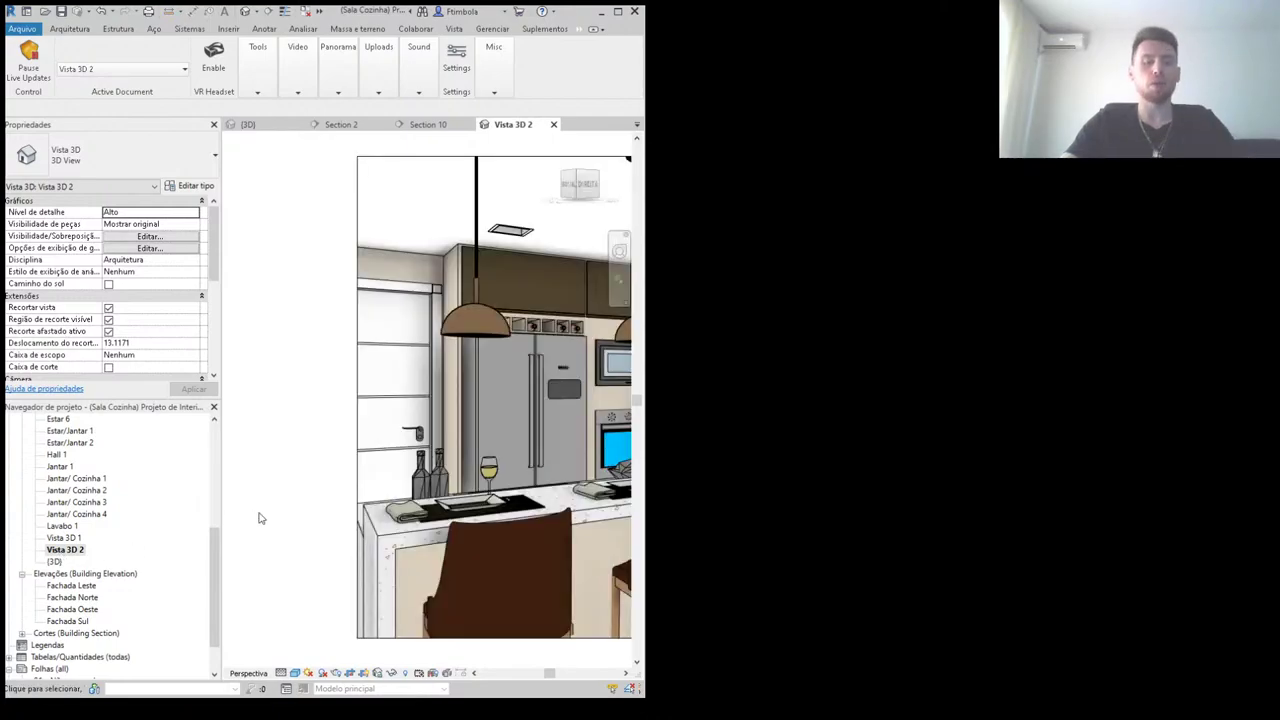
key(z)
key(f)
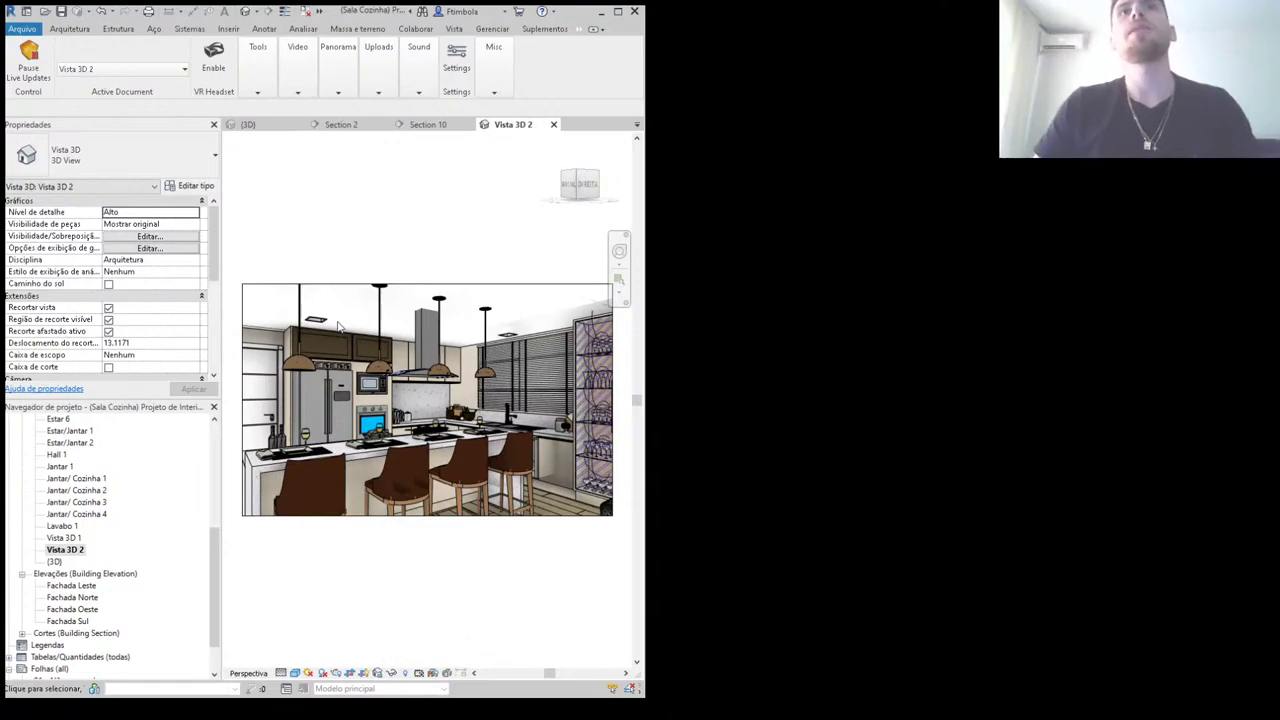
Step: Zoom and pan Vista 3D 2 in toward the window blind, pendant and square ceiling light
scroll(456, 292, up, 3)
scroll(610, 352, up, 3)
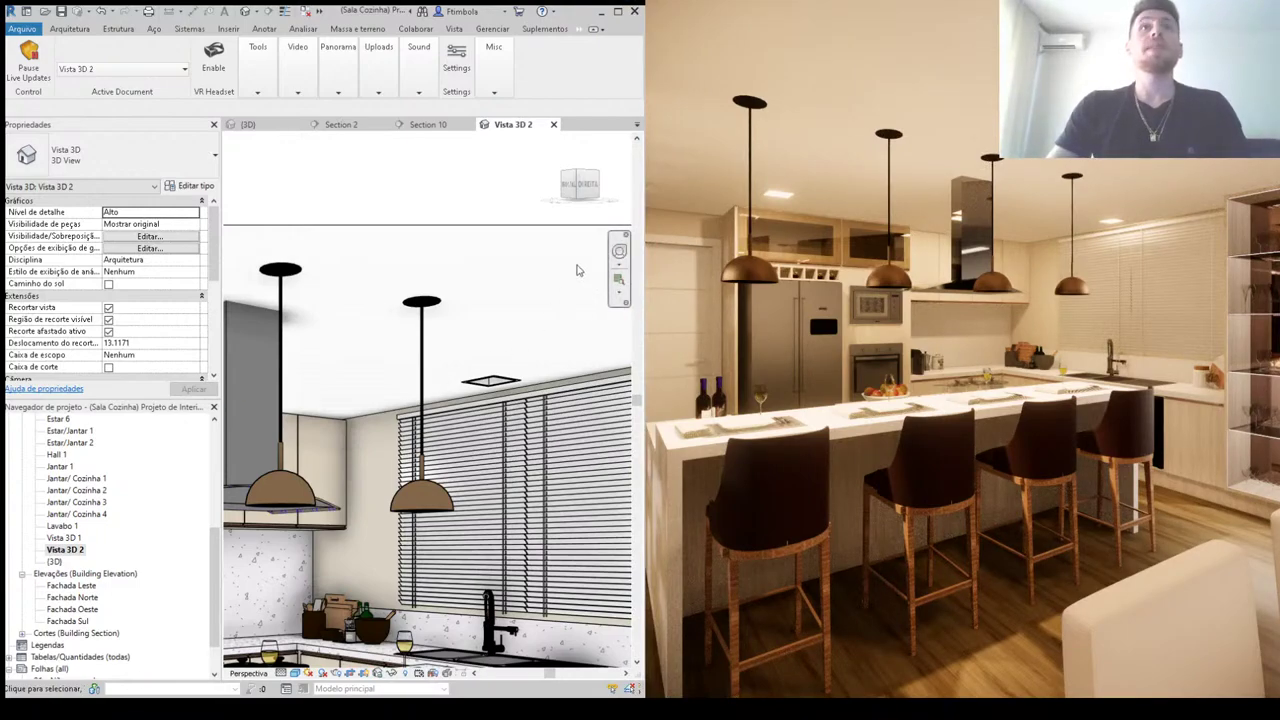
middle_drag(494, 280, 523, 236)
Step: Set the square ceiling light type's Cor inicial to 5000 K instead of 2700 K
scroll(523, 236, up, 1)
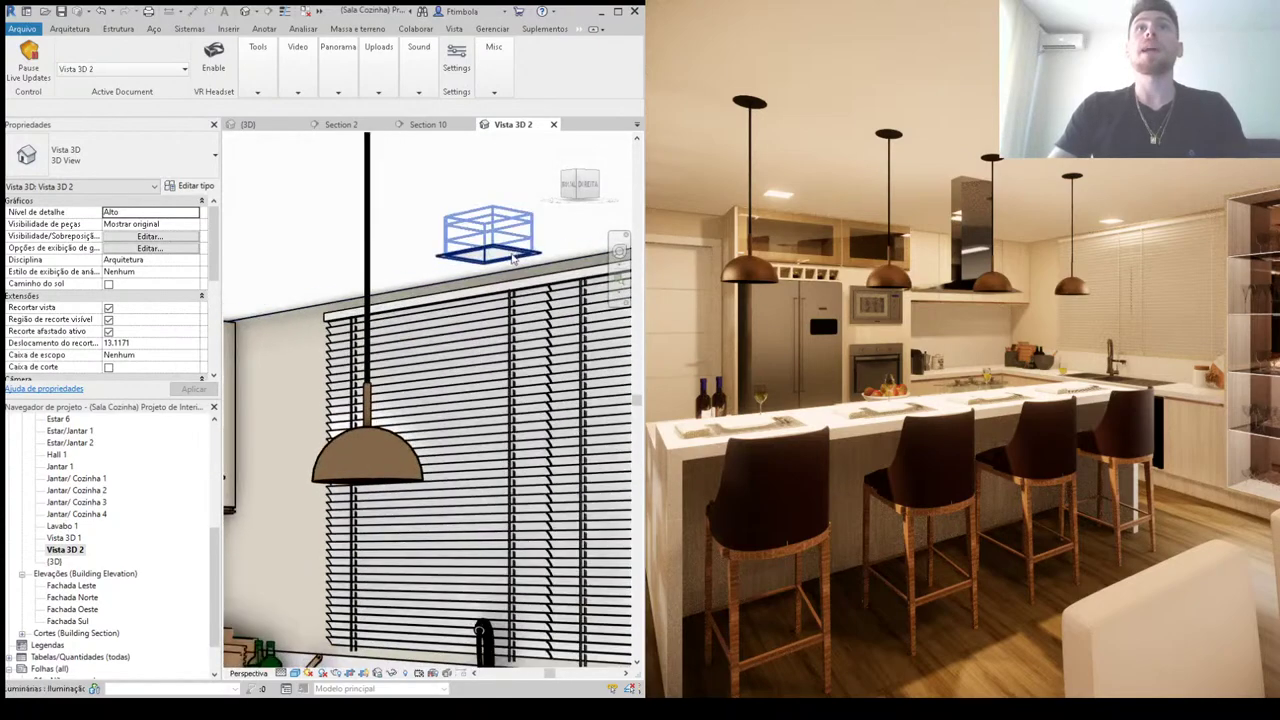
click(488, 256)
click(197, 187)
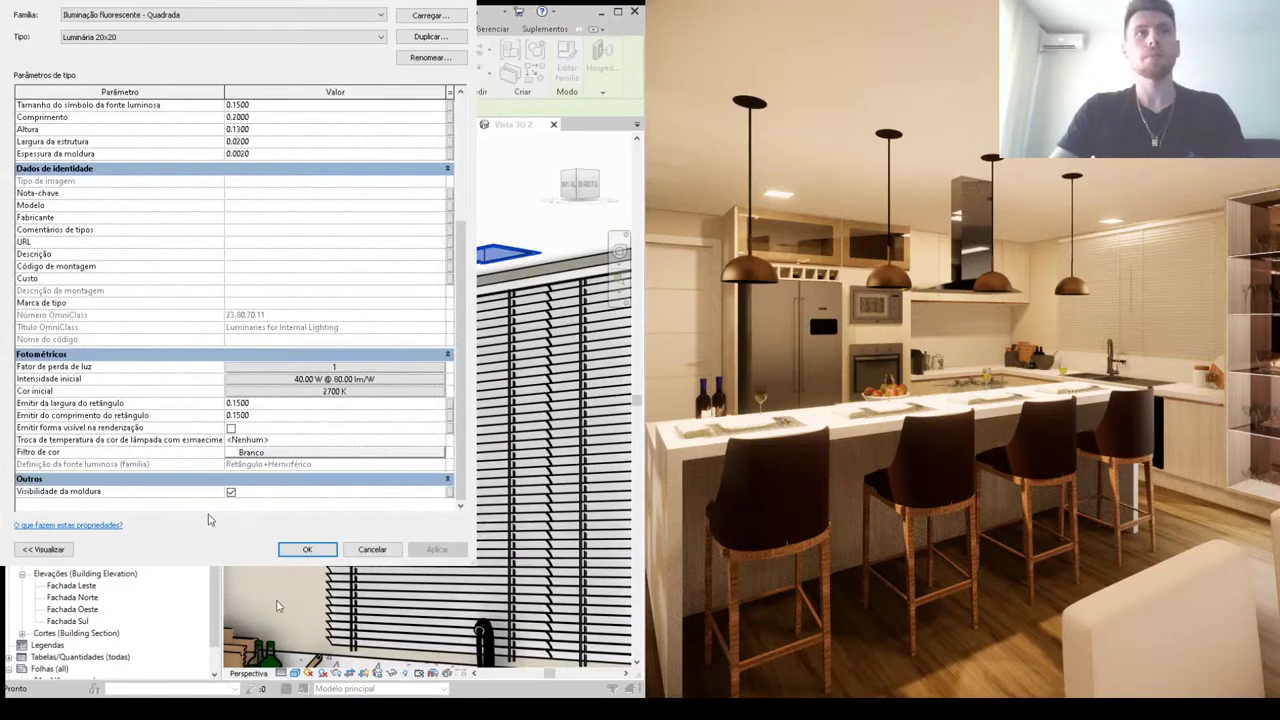
click(325, 394)
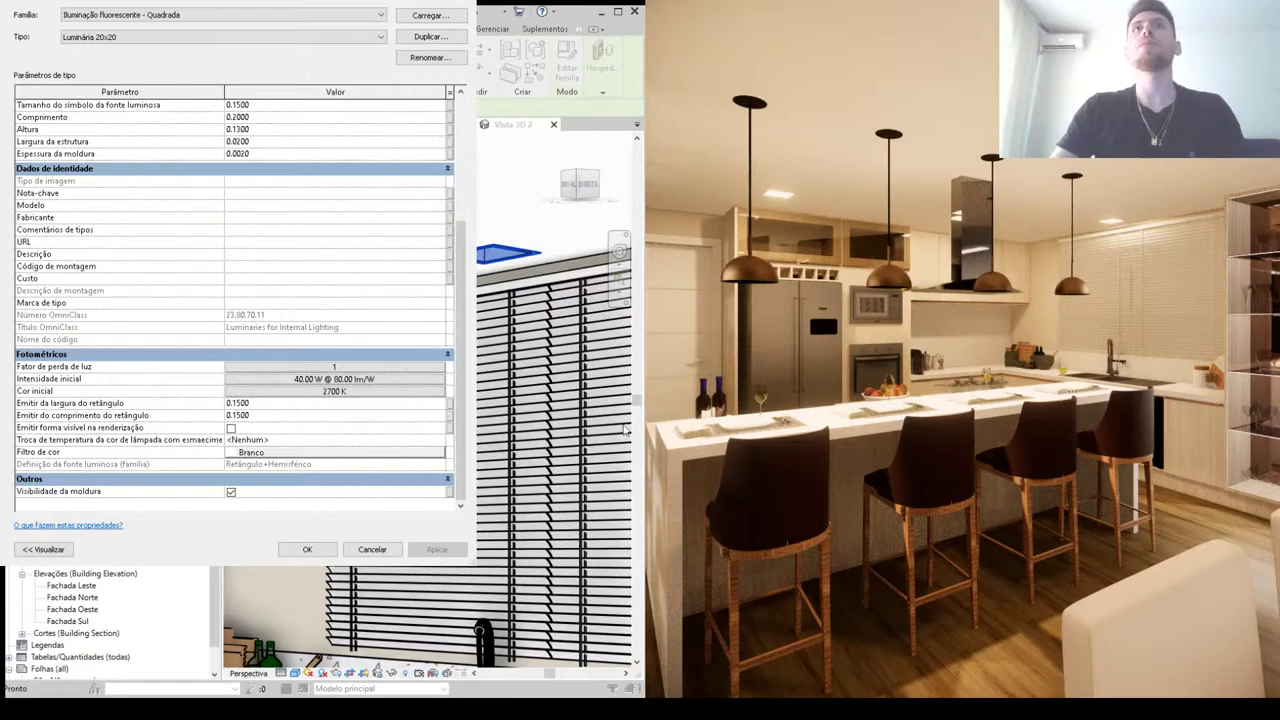
key(Return)
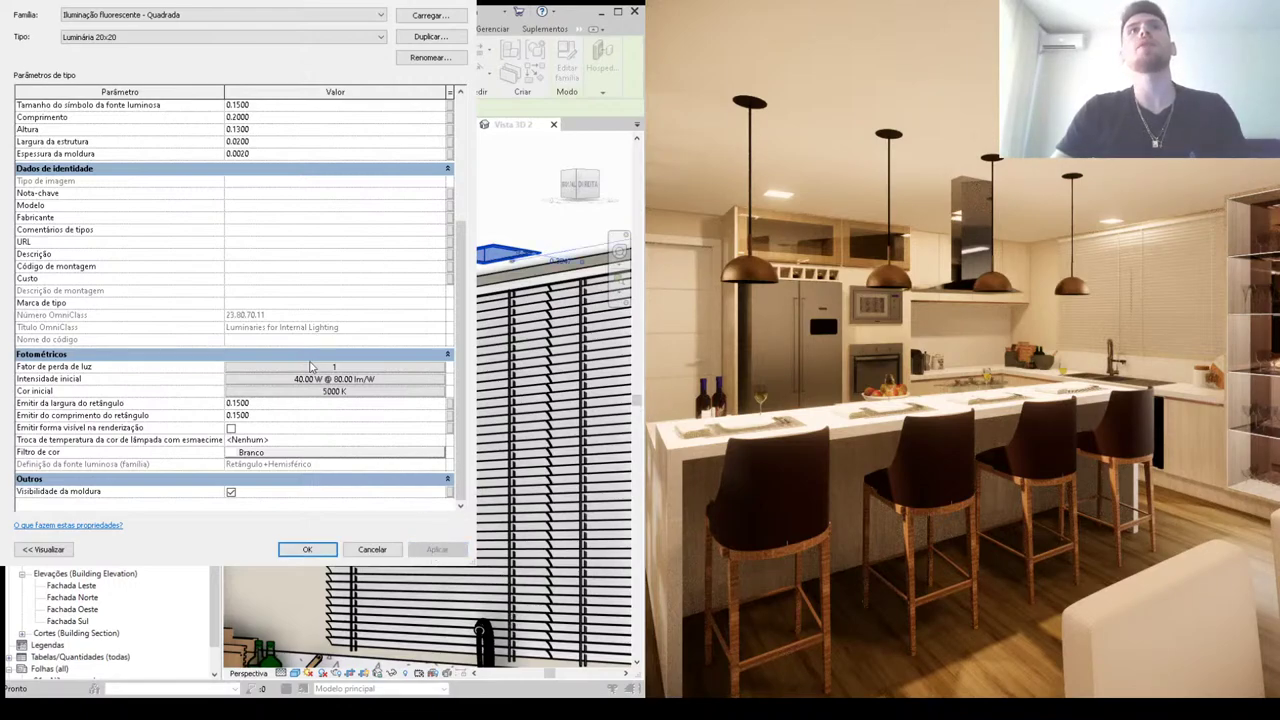
click(307, 549)
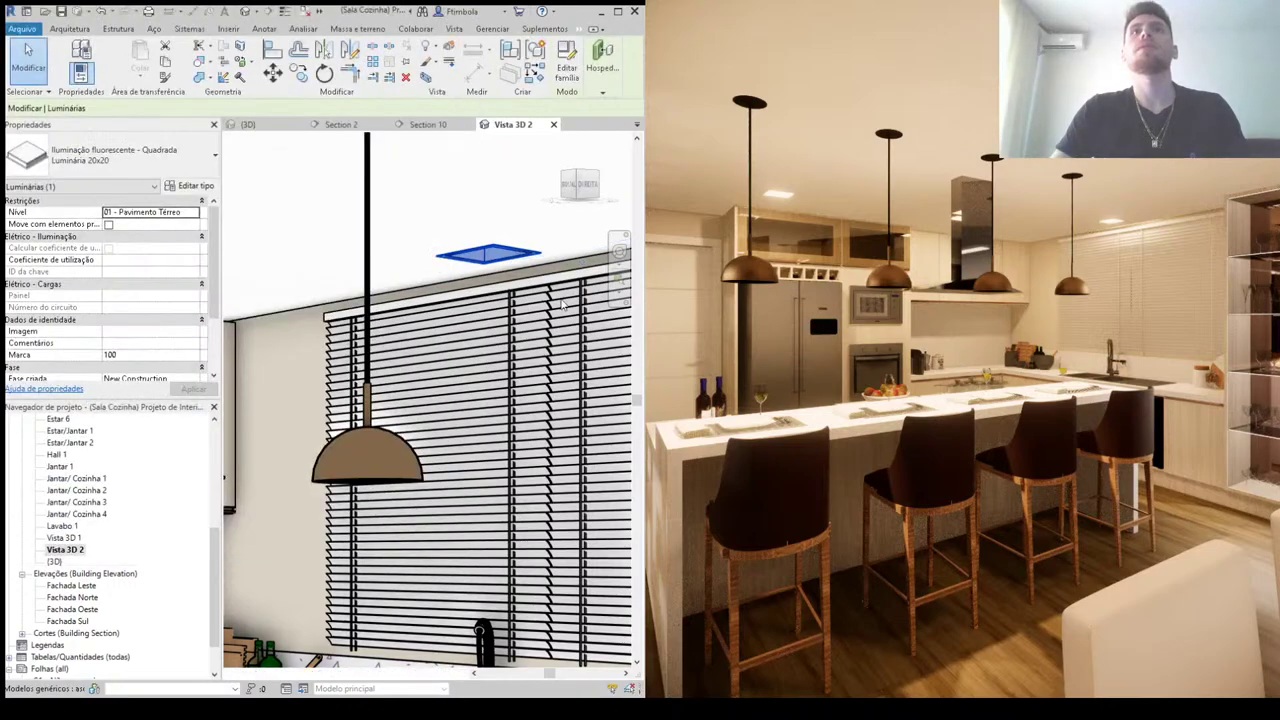
click(434, 205)
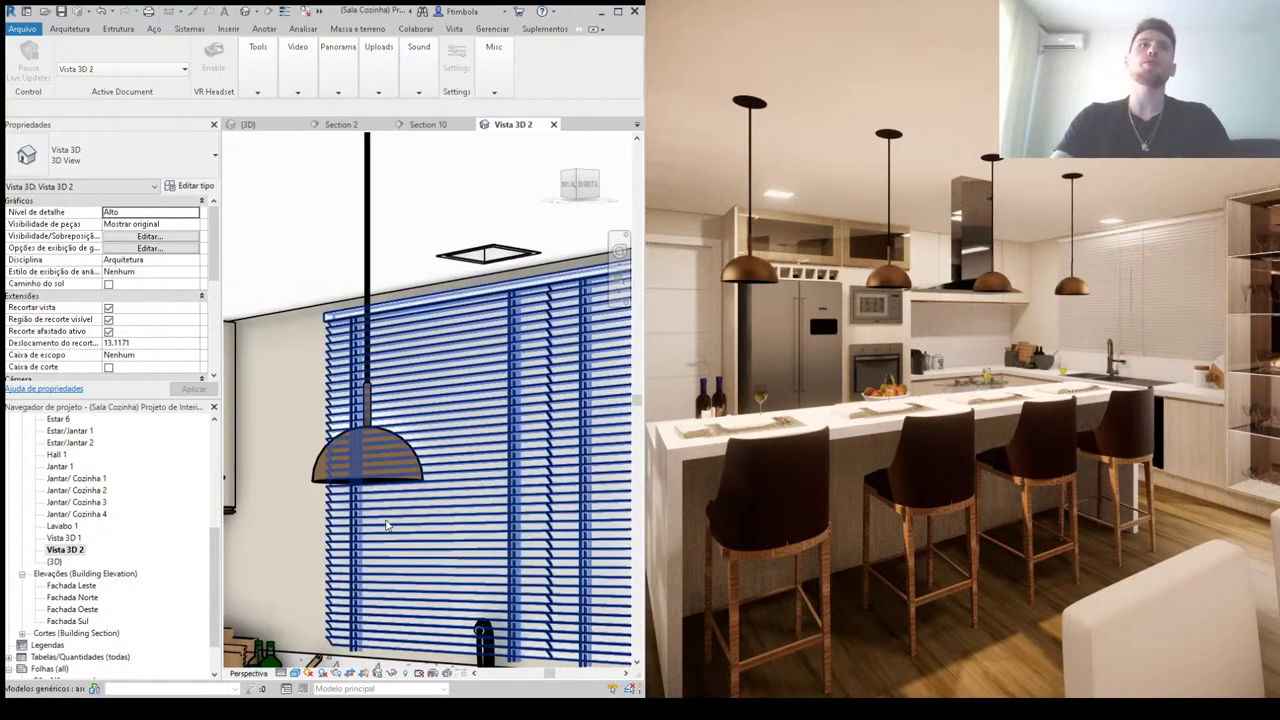
click(370, 455)
click(190, 185)
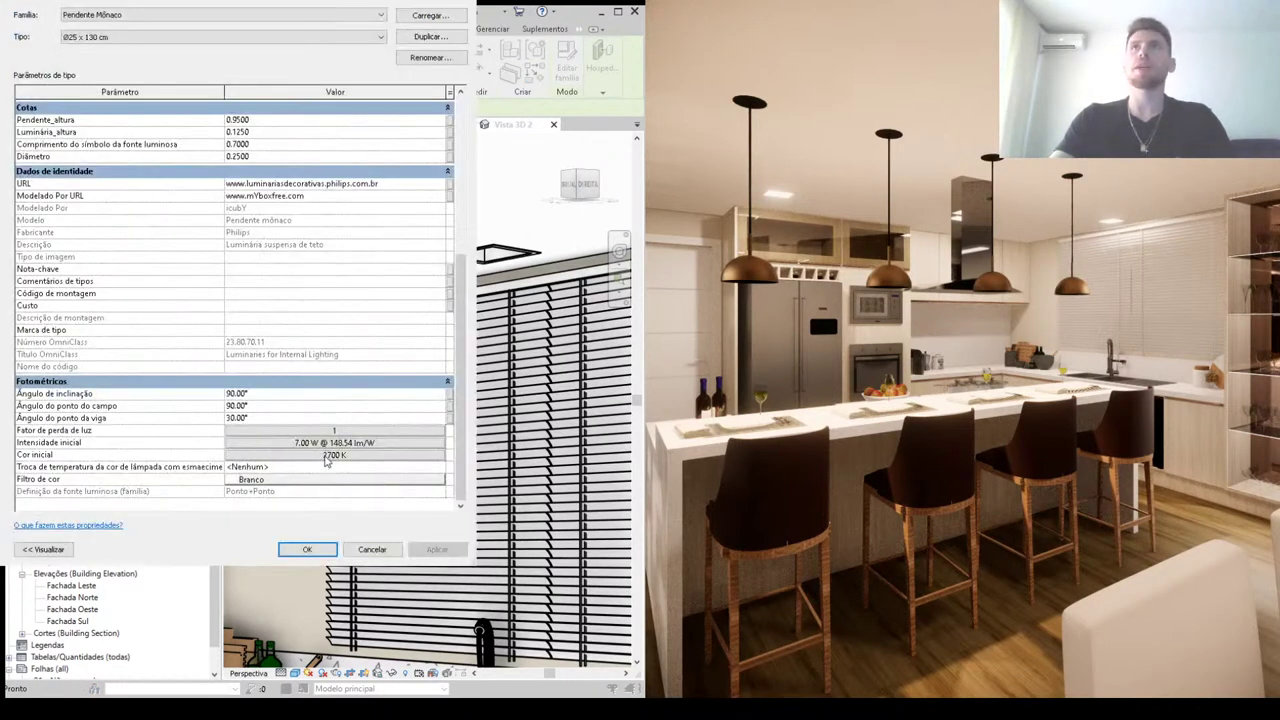
click(328, 456)
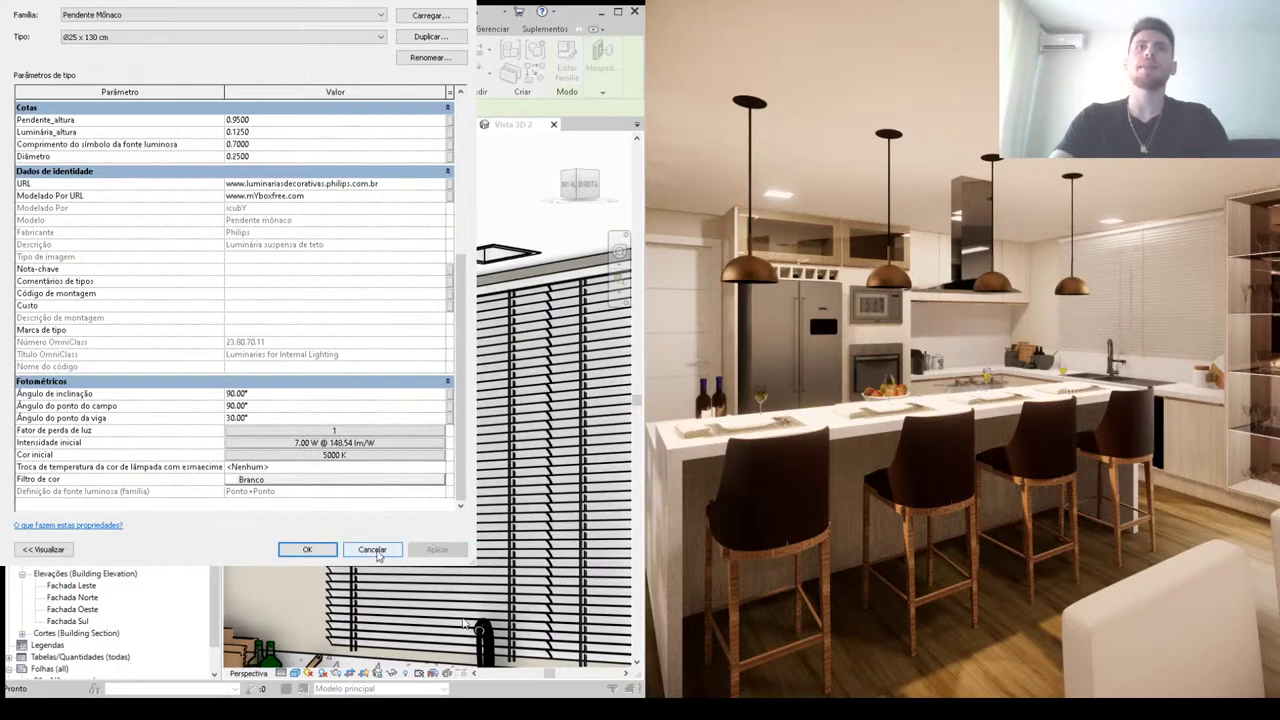
click(307, 549)
click(493, 243)
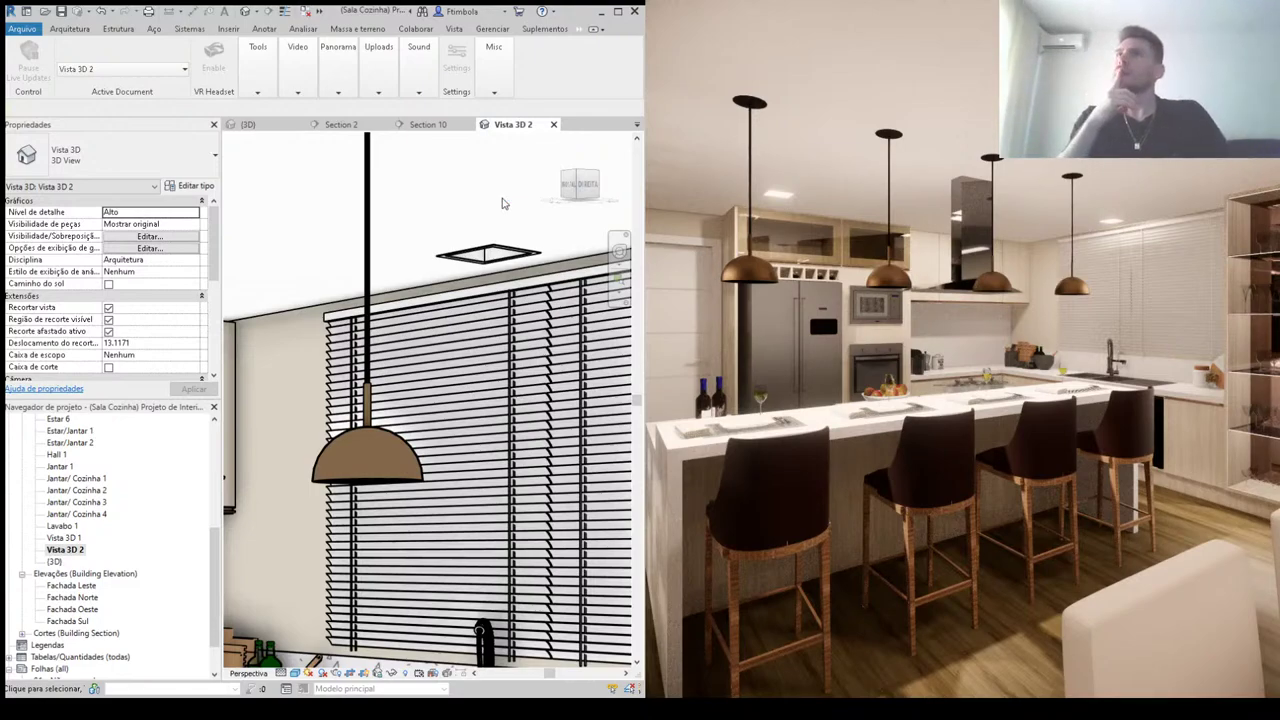
Step: Set the square ceiling luminaire type's initial colour temperature to 6500 K
scroll(460, 196, down, 3)
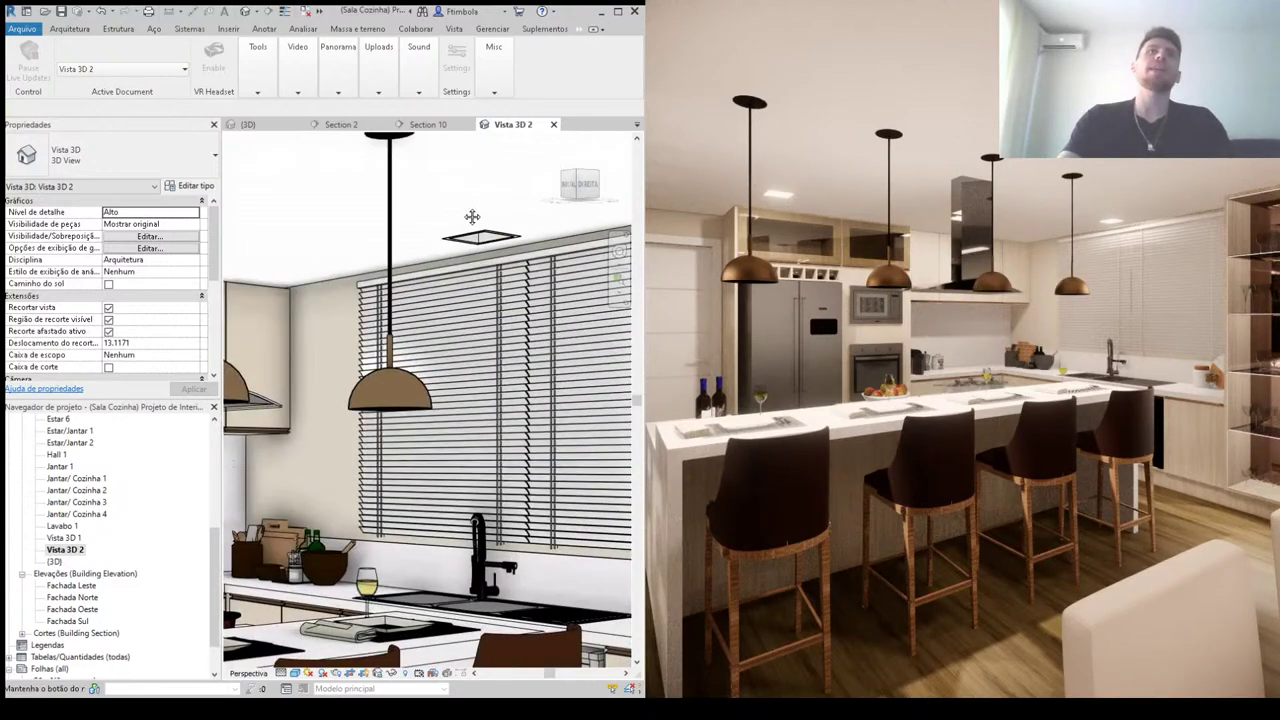
click(479, 208)
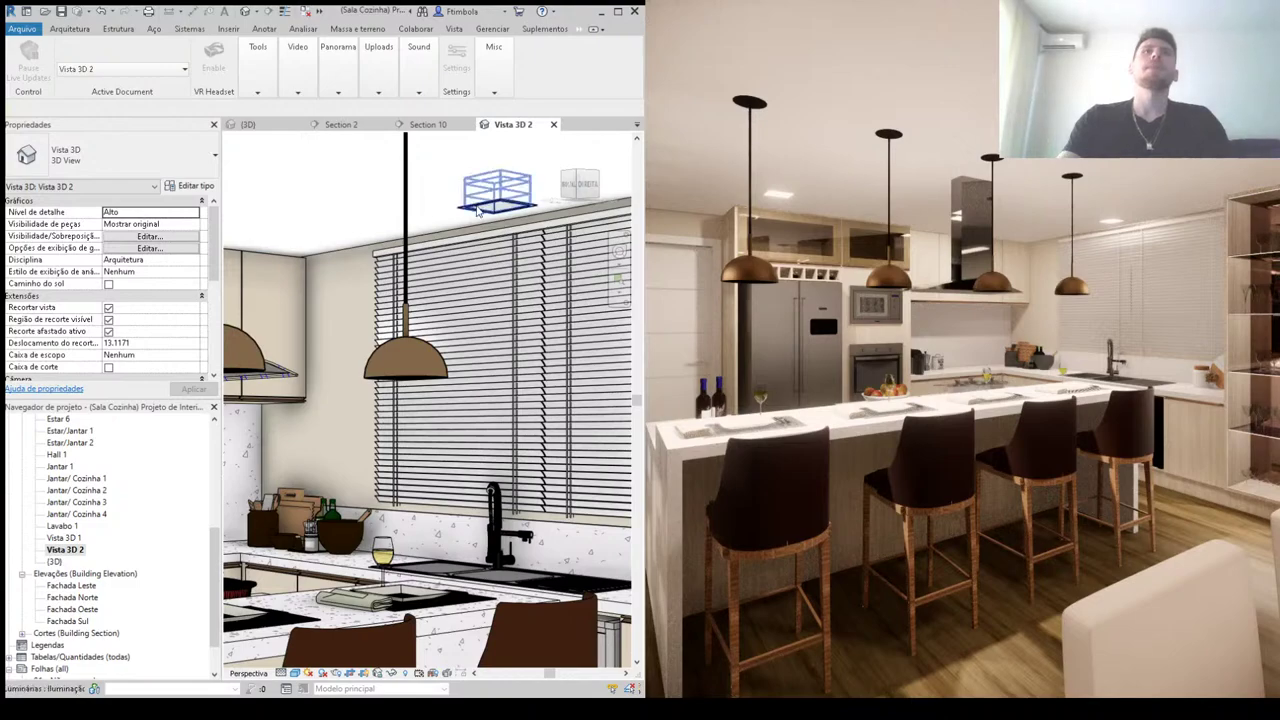
click(195, 188)
scroll(345, 430, down, 5)
click(345, 430)
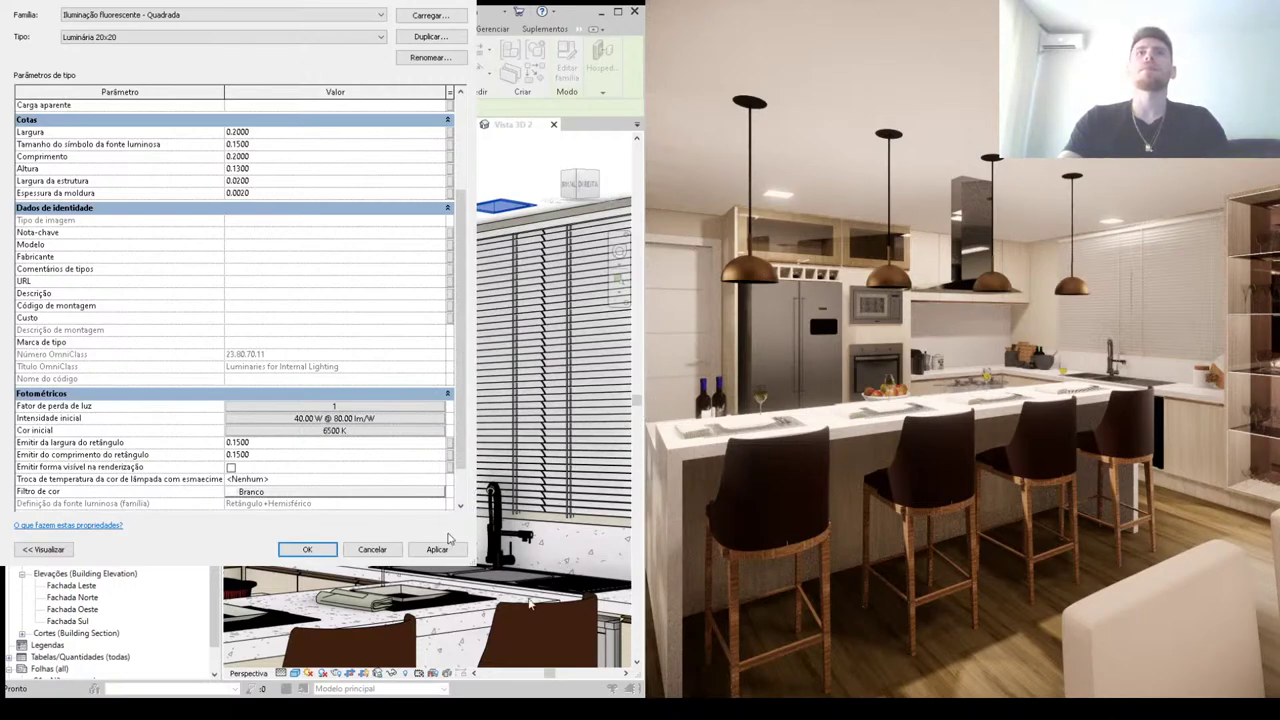
click(307, 549)
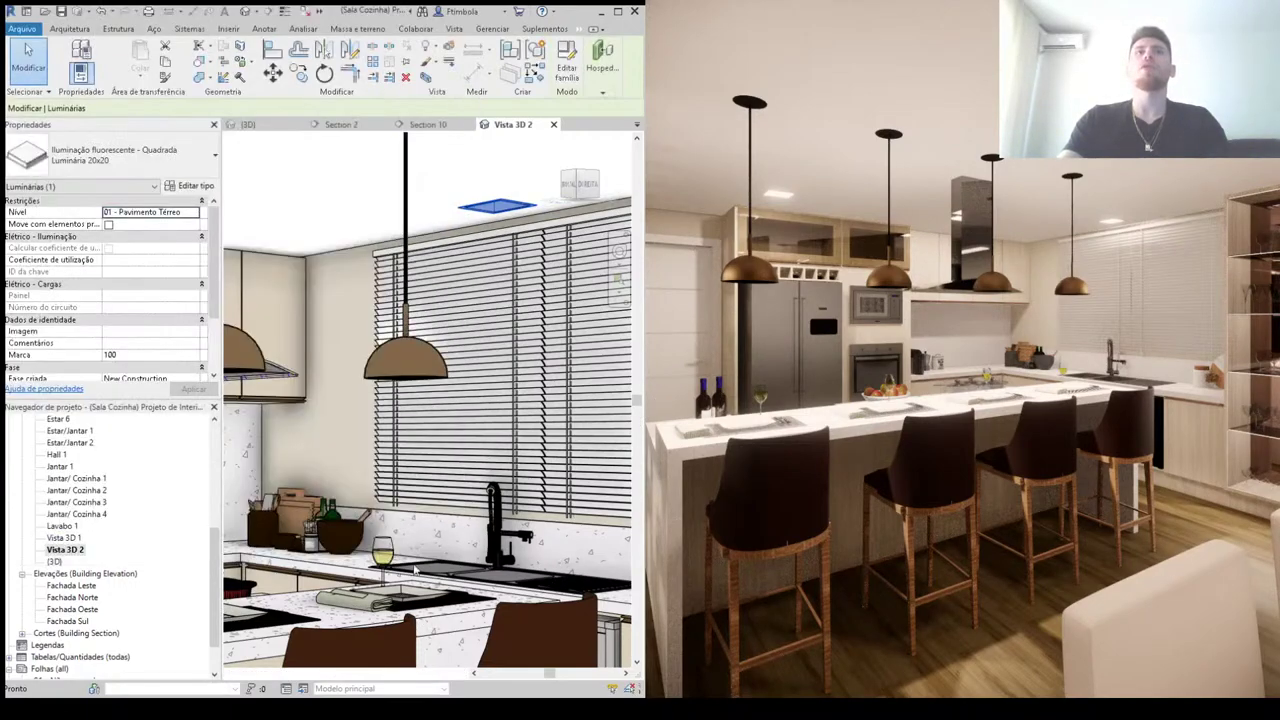
Step: Set the Pendente Mônaco pendant type's initial colour temperature to 6500 K, then deselect it
click(405, 358)
click(202, 187)
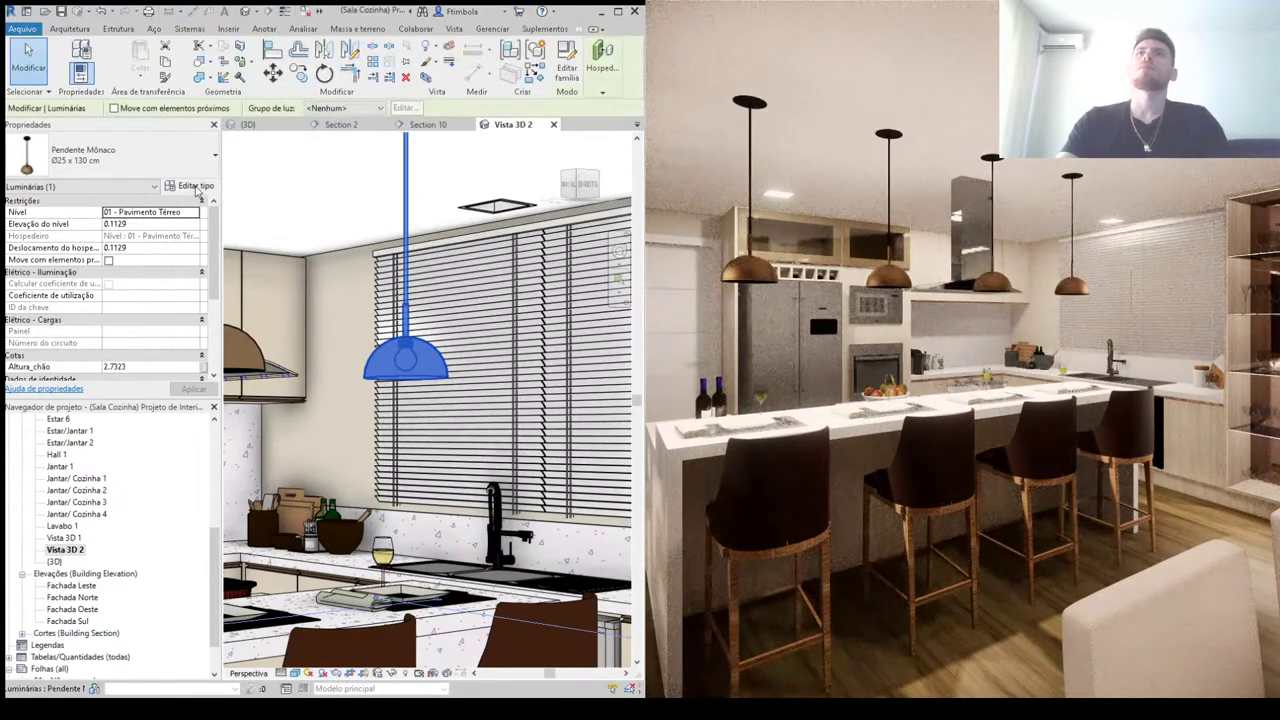
click(196, 187)
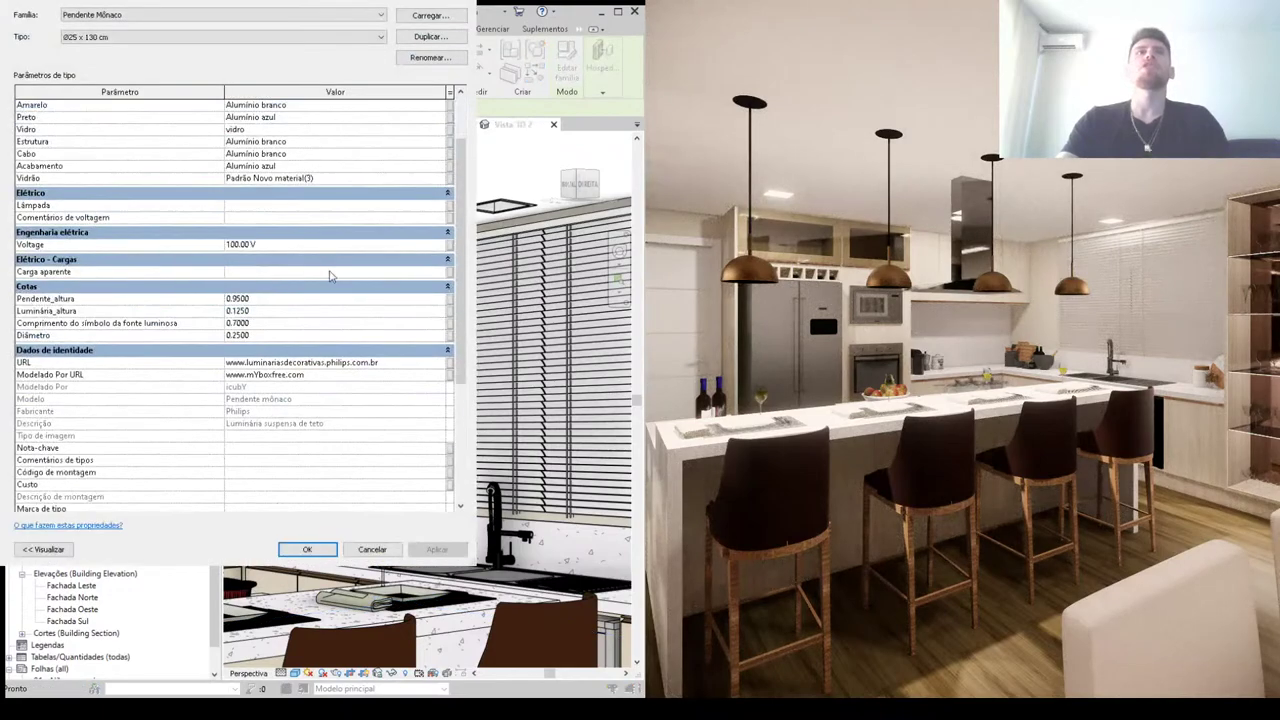
scroll(316, 422, down, 4)
click(335, 481)
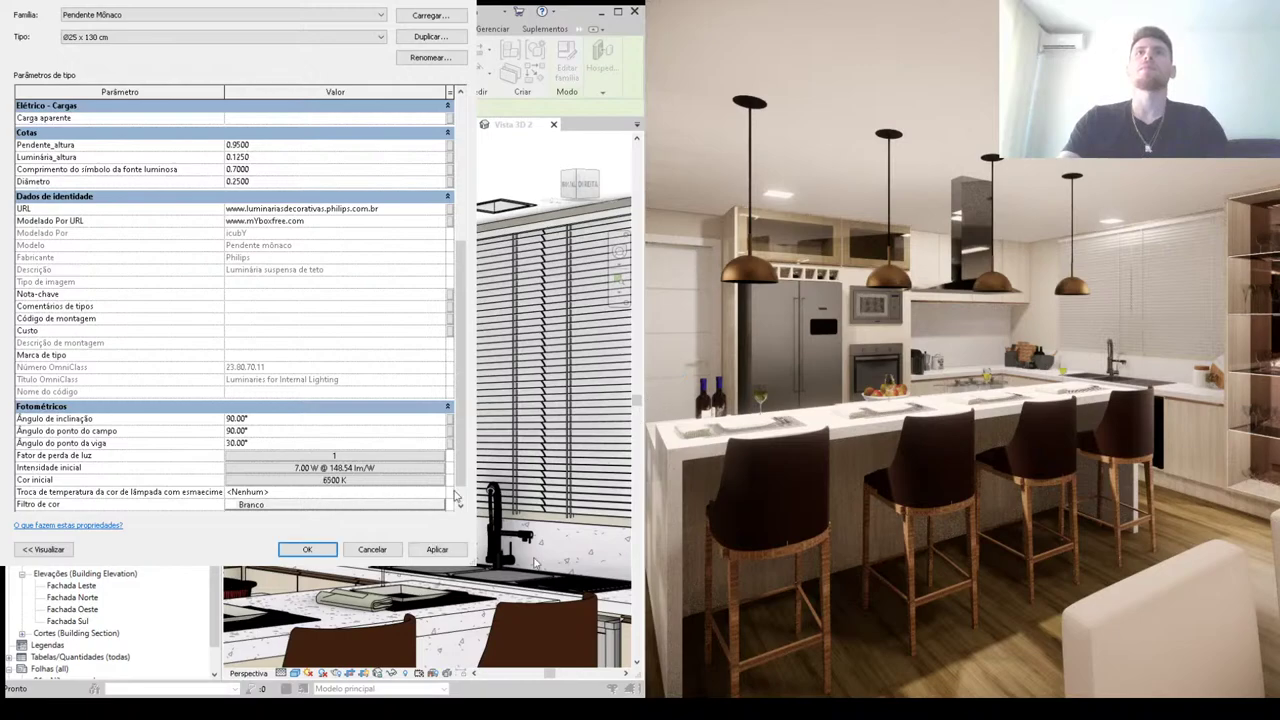
click(307, 549)
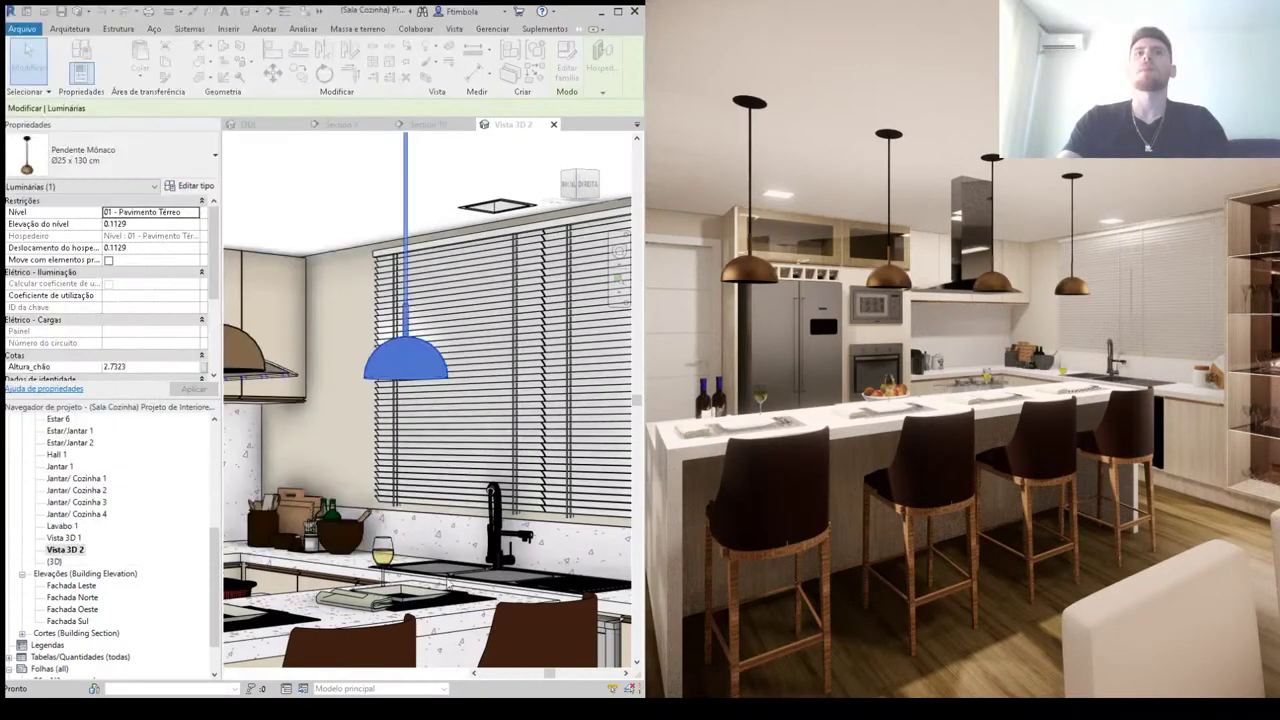
click(334, 328)
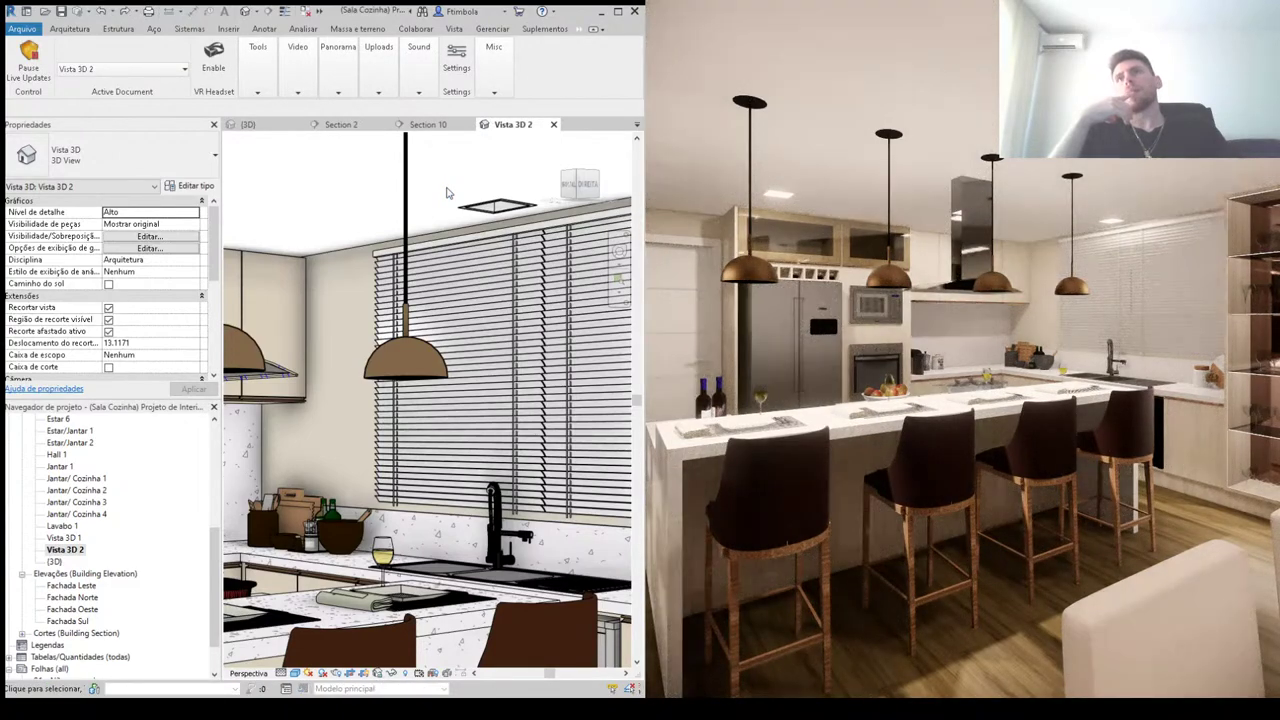
scroll(447, 192, up, 2)
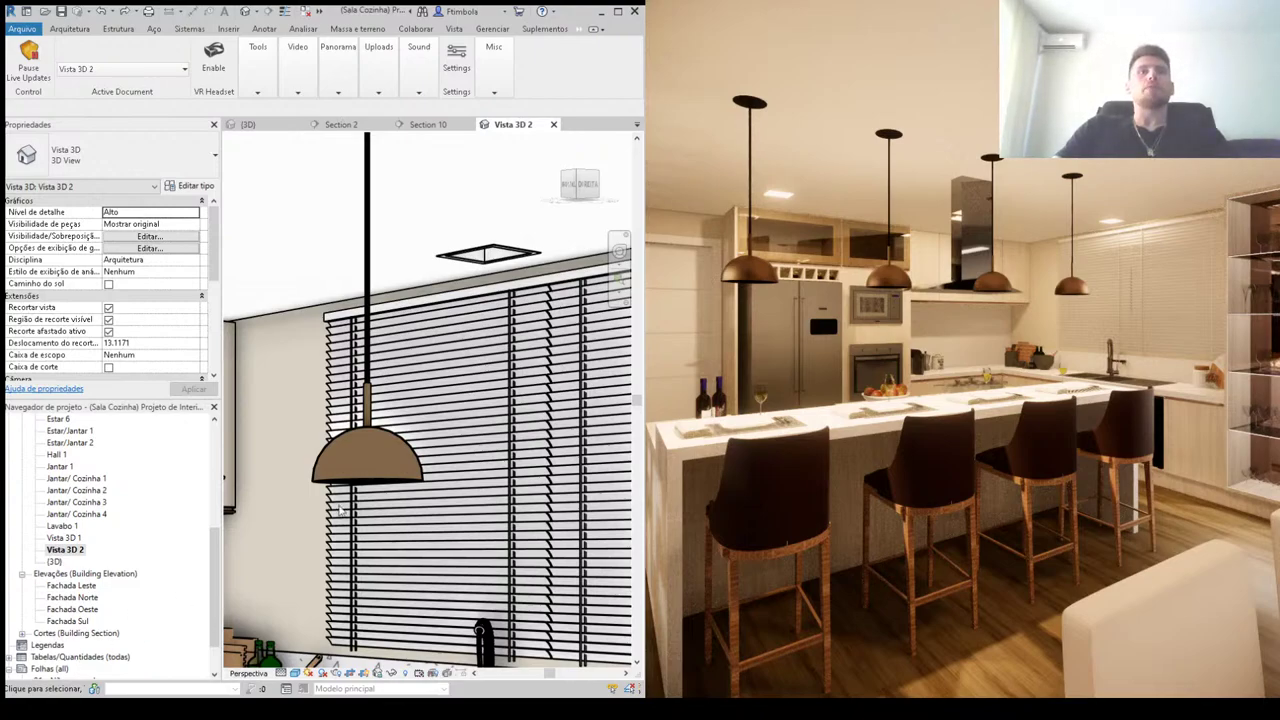
Step: Zoom out, orbit and zoom-fit the 3D view to show the whole kitchen
scroll(341, 508, down, 2)
scroll(419, 317, down, 2)
scroll(419, 317, down, 2)
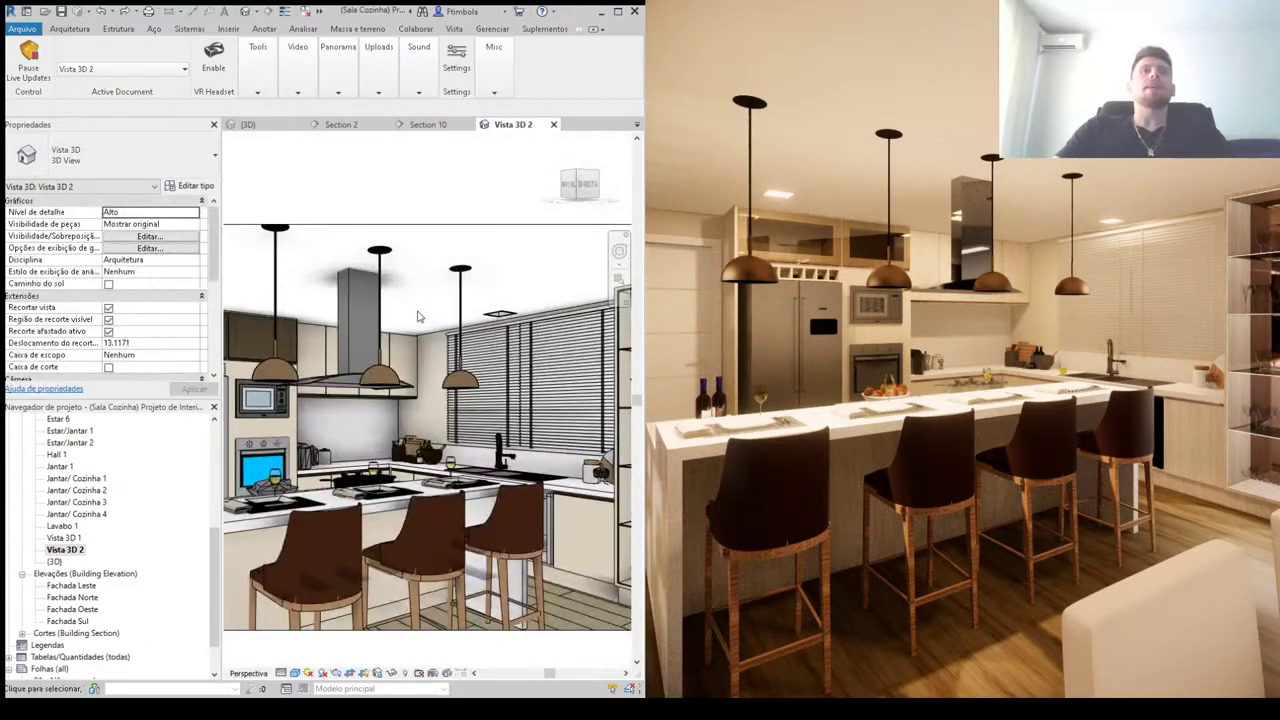
shift+middle_drag(419, 317, 485, 345)
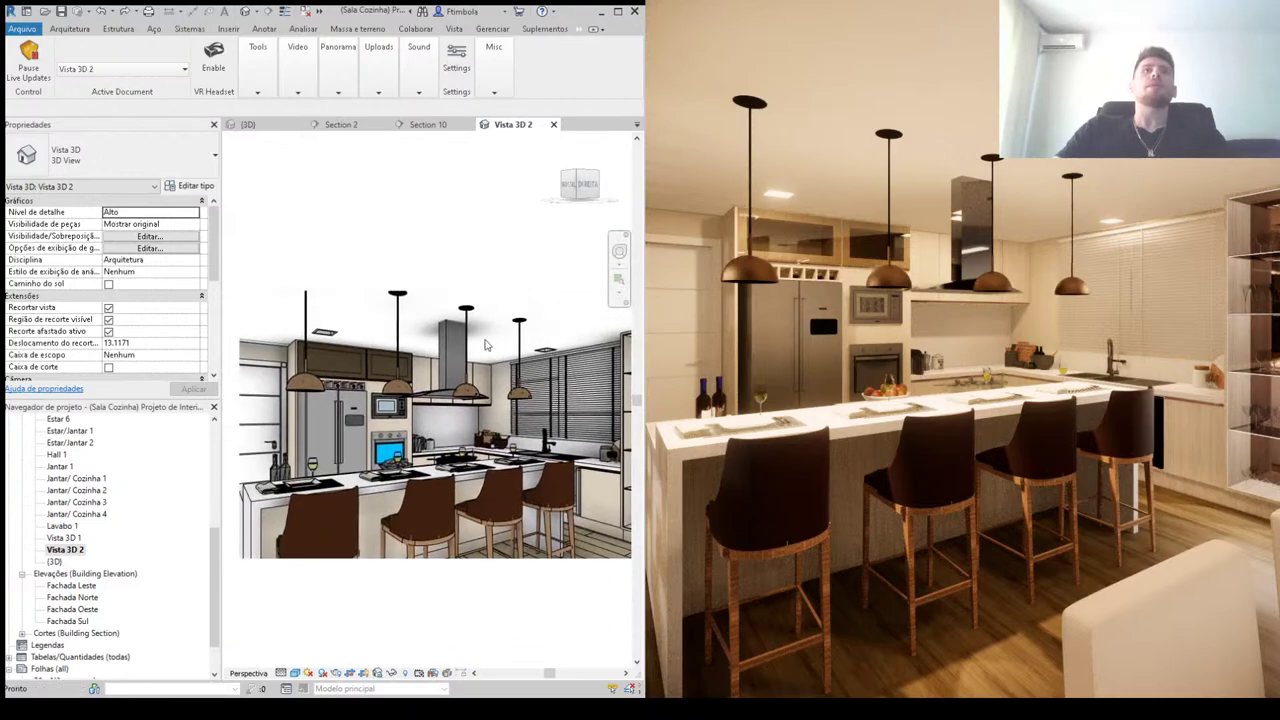
key(z)
key(f)
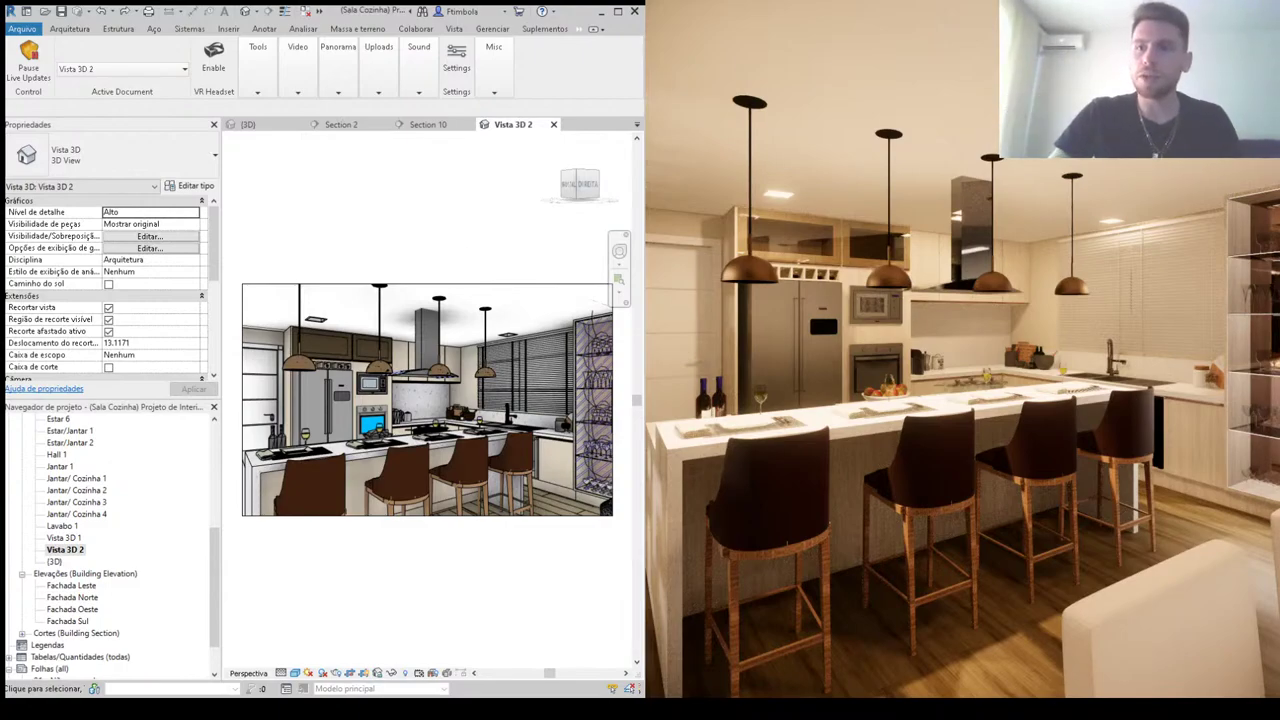
Step: Zoom in and pan the 3D view onto the island, fridge, hood and pendants
scroll(420, 260, up, 2)
scroll(415, 245, up, 2)
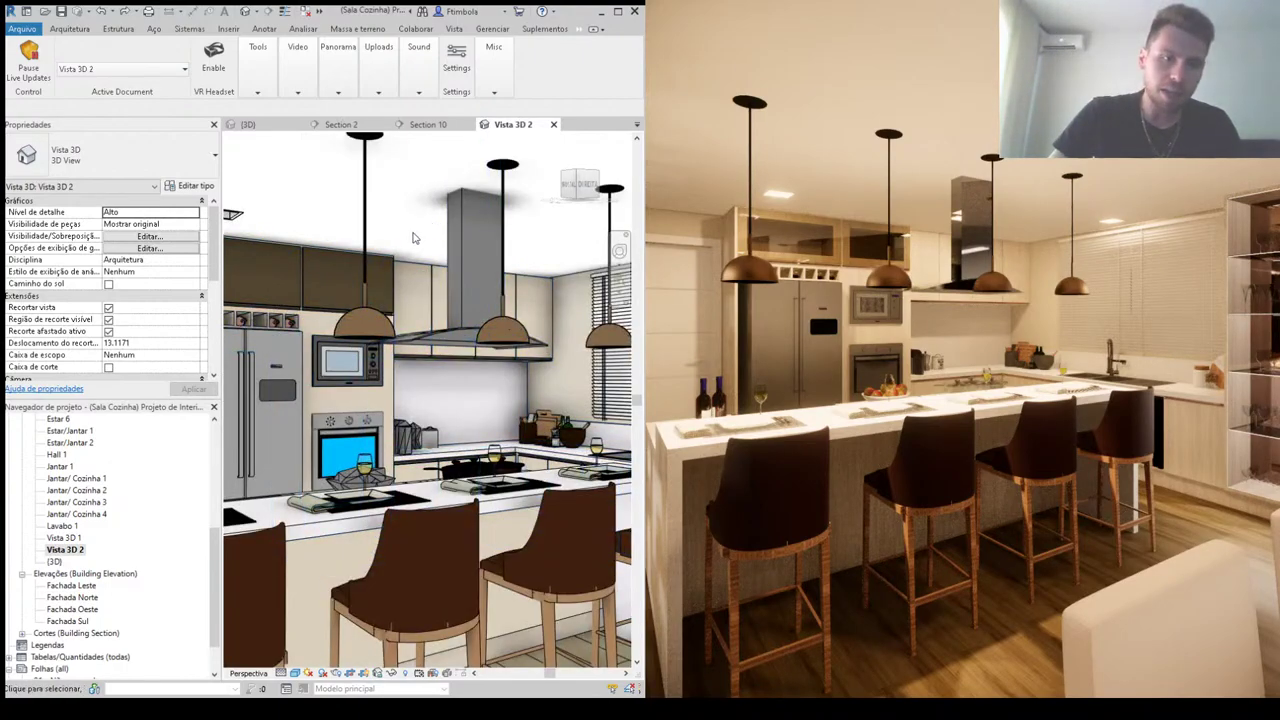
scroll(410, 240, up, 1)
scroll(404, 211, up, 1)
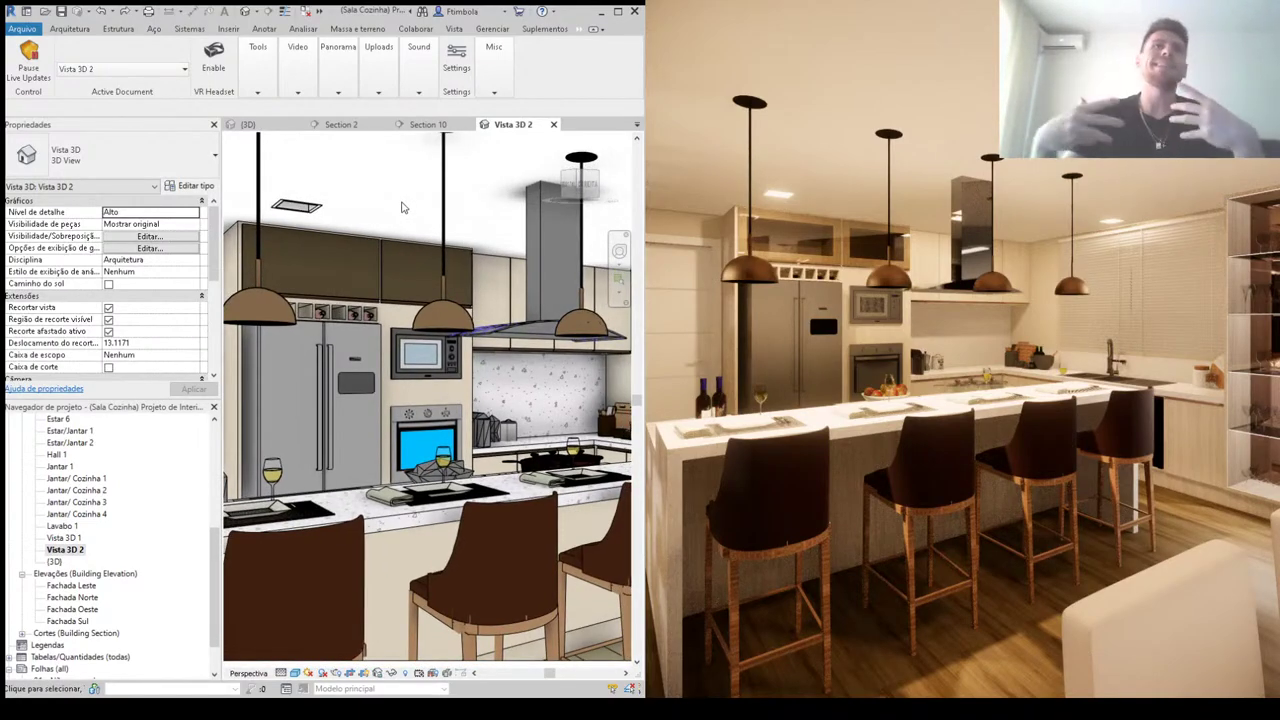
middle_drag(387, 207, 380, 232)
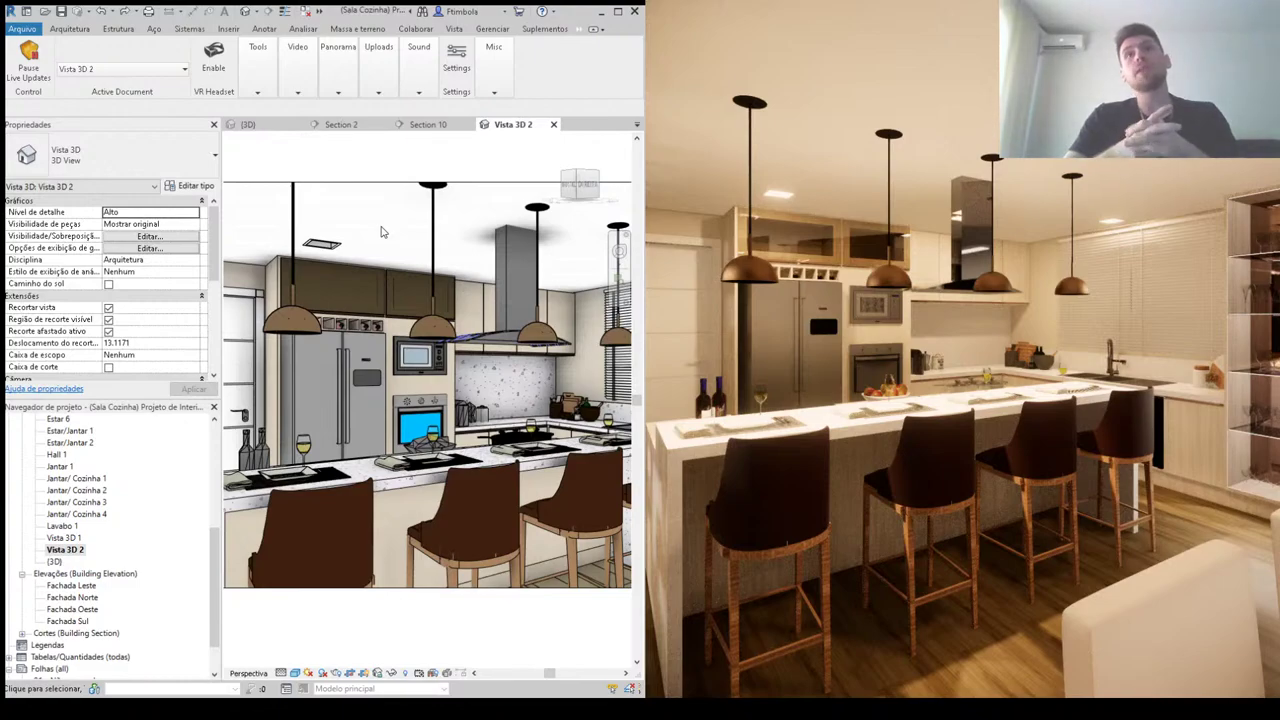
Step: In Enscape, fly in on the counter's coffee machine, moka pot and canister
scroll(888, 497, up, 3)
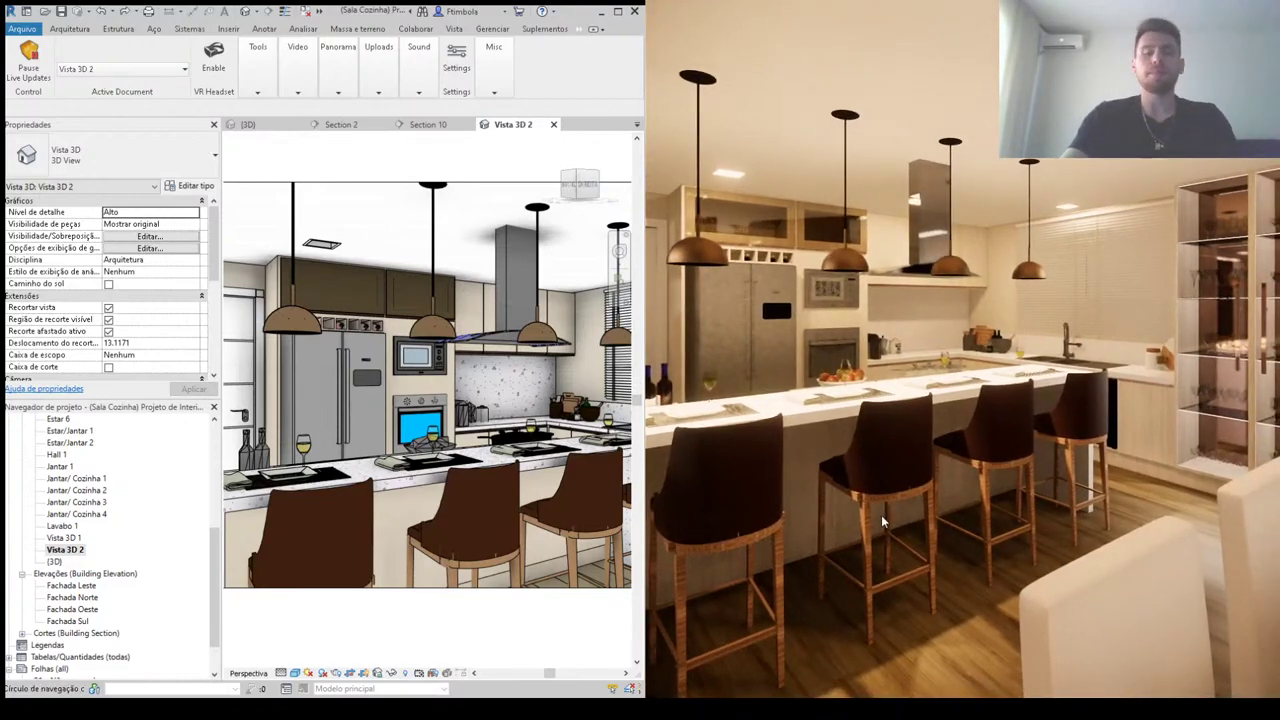
scroll(1024, 502, up, 5)
scroll(1028, 501, up, 5)
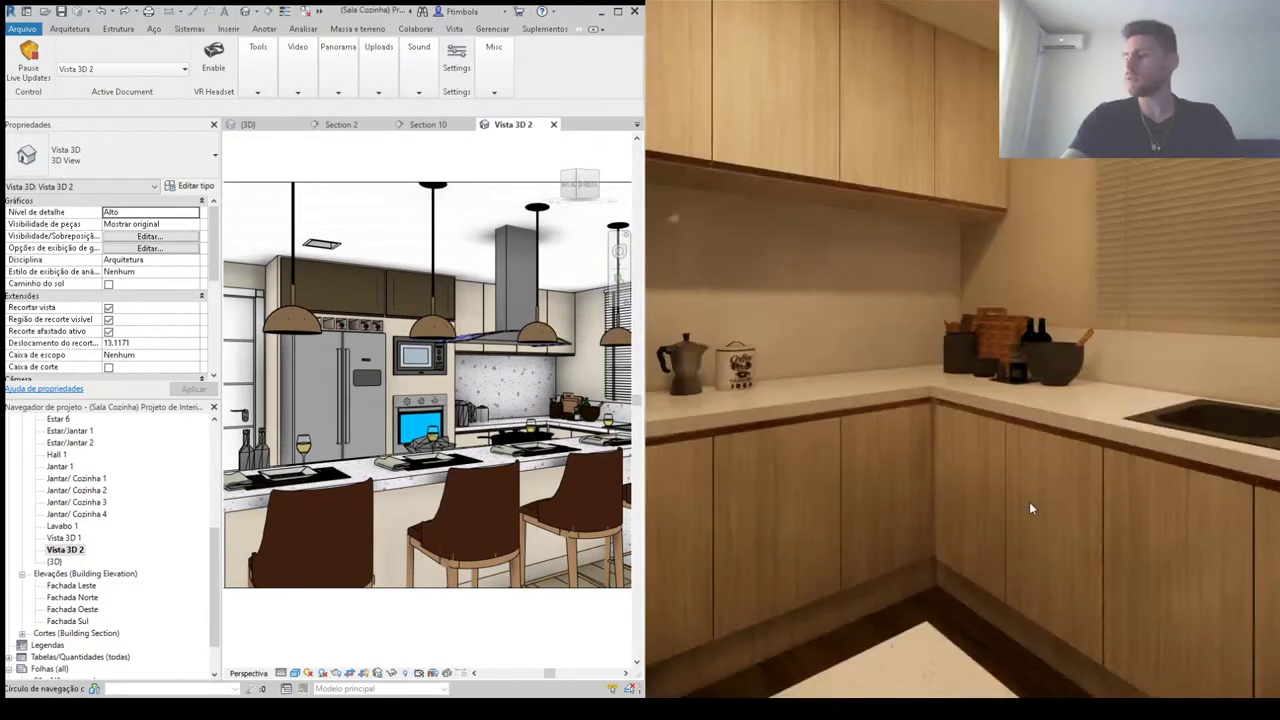
scroll(1029, 502, up, 3)
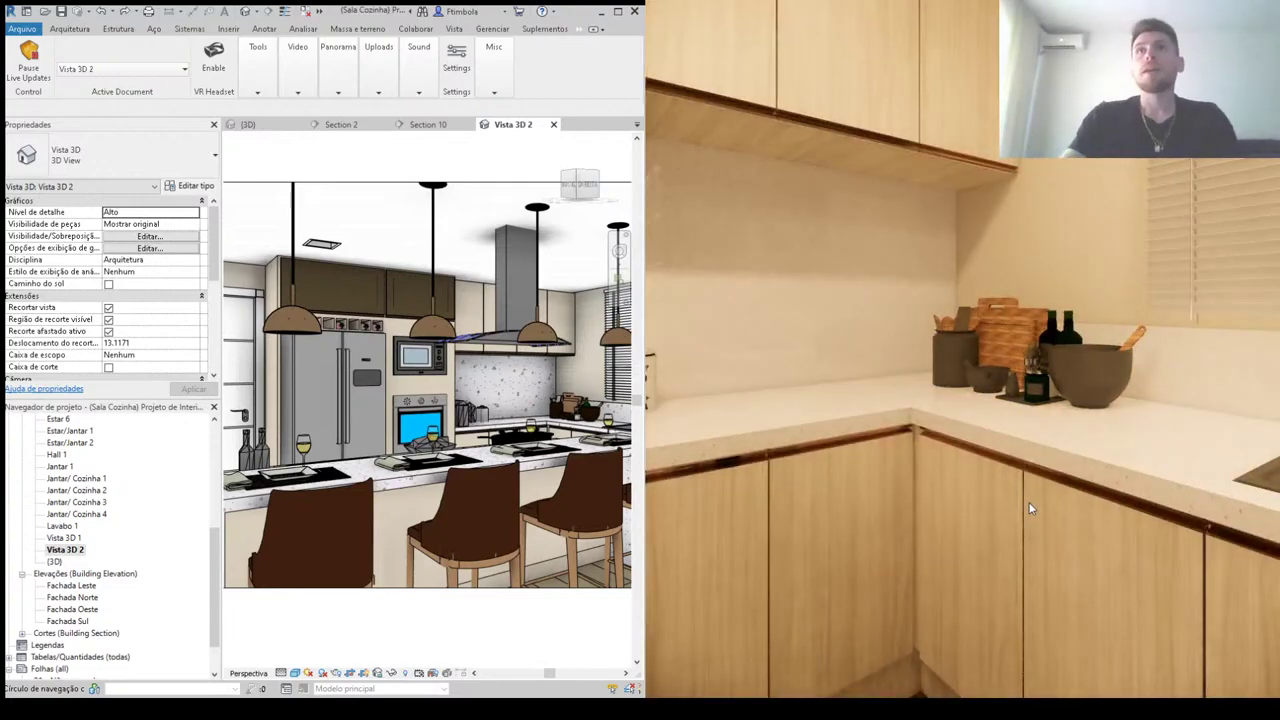
mouse_move(1029, 502)
mouse_down()
mouse_move(956, 500)
mouse_move(900, 480)
mouse_up()
scroll(952, 493, up, 3)
scroll(949, 487, up, 3)
mouse_move(1113, 529)
mouse_down()
mouse_move(1020, 580)
mouse_move(1032, 589)
mouse_up()
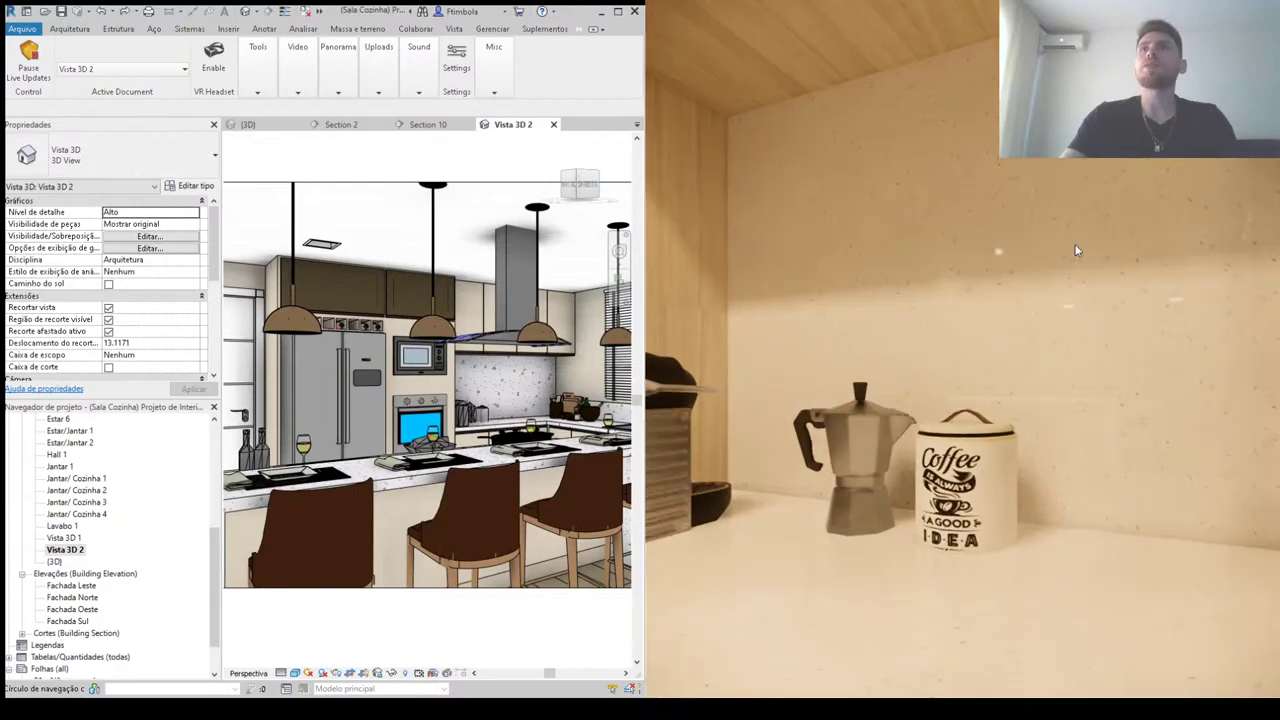
key(d)
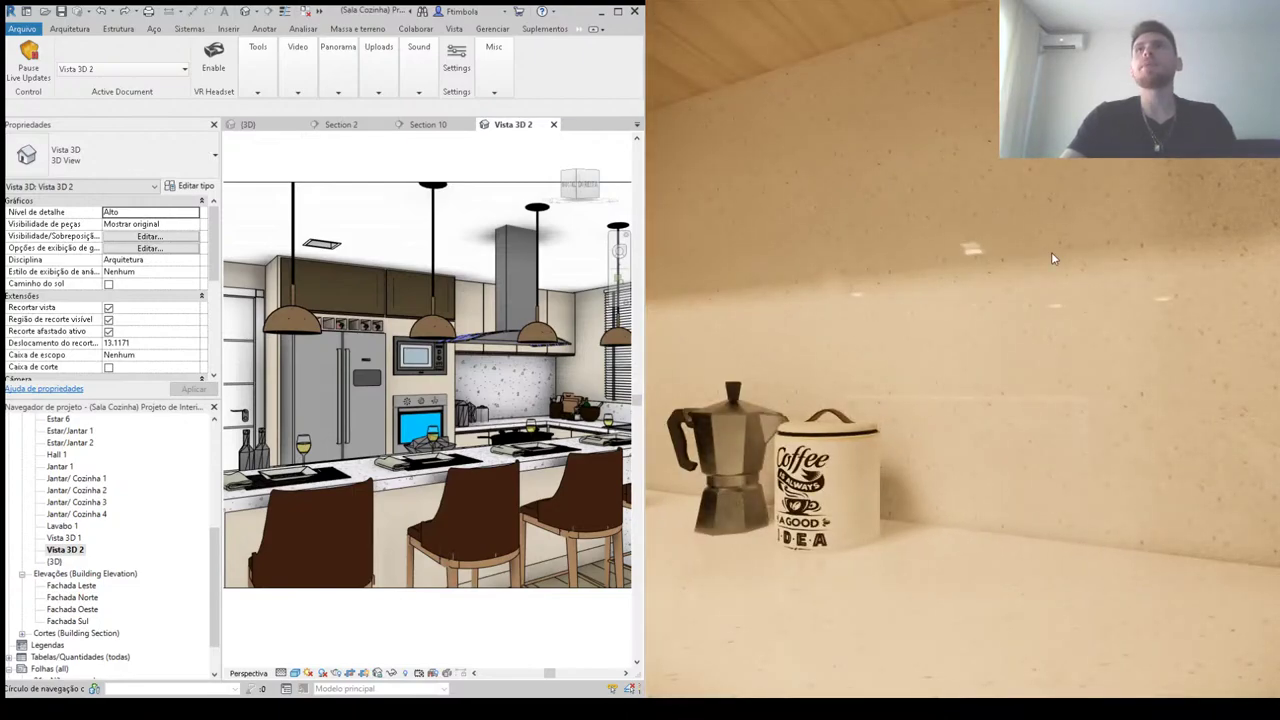
Step: Swing the Enscape camera along the backsplash to the sink, faucet and corner base cabinets
drag(1051, 259, 980, 220)
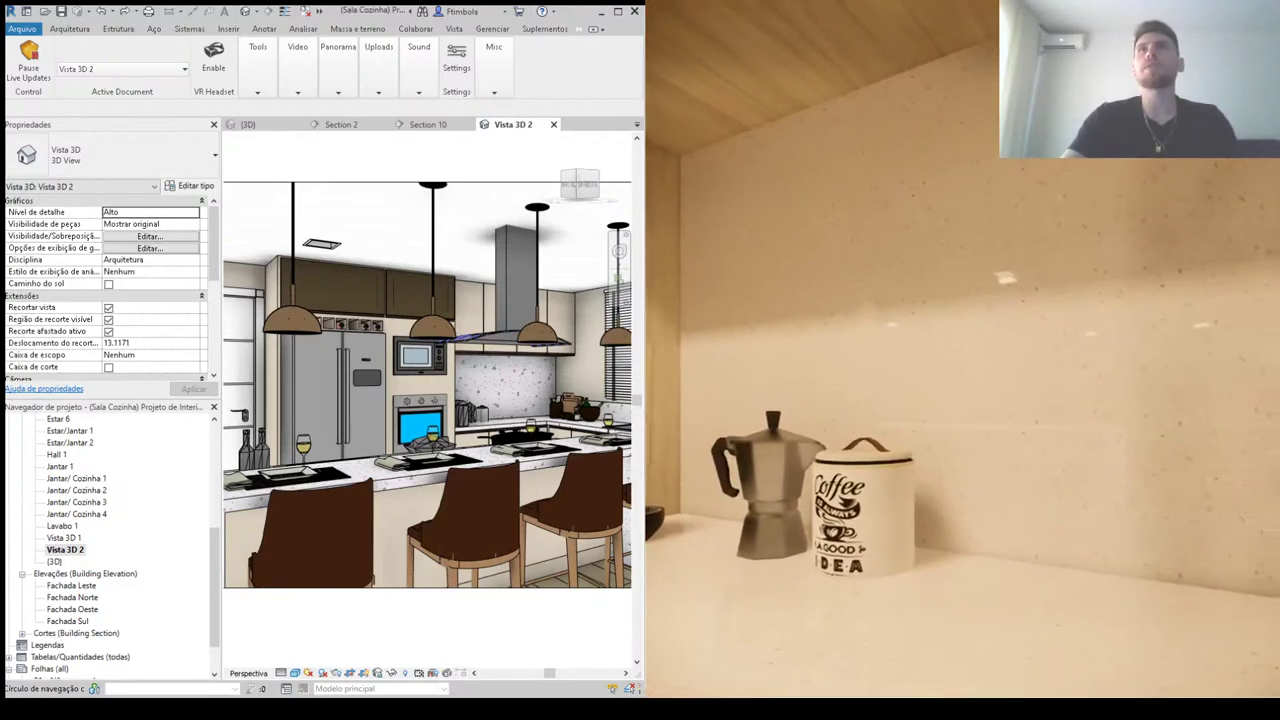
mouse_move(980, 220)
mouse_down()
mouse_move(1023, 312)
mouse_move(960, 330)
mouse_move(1150, 280)
mouse_up()
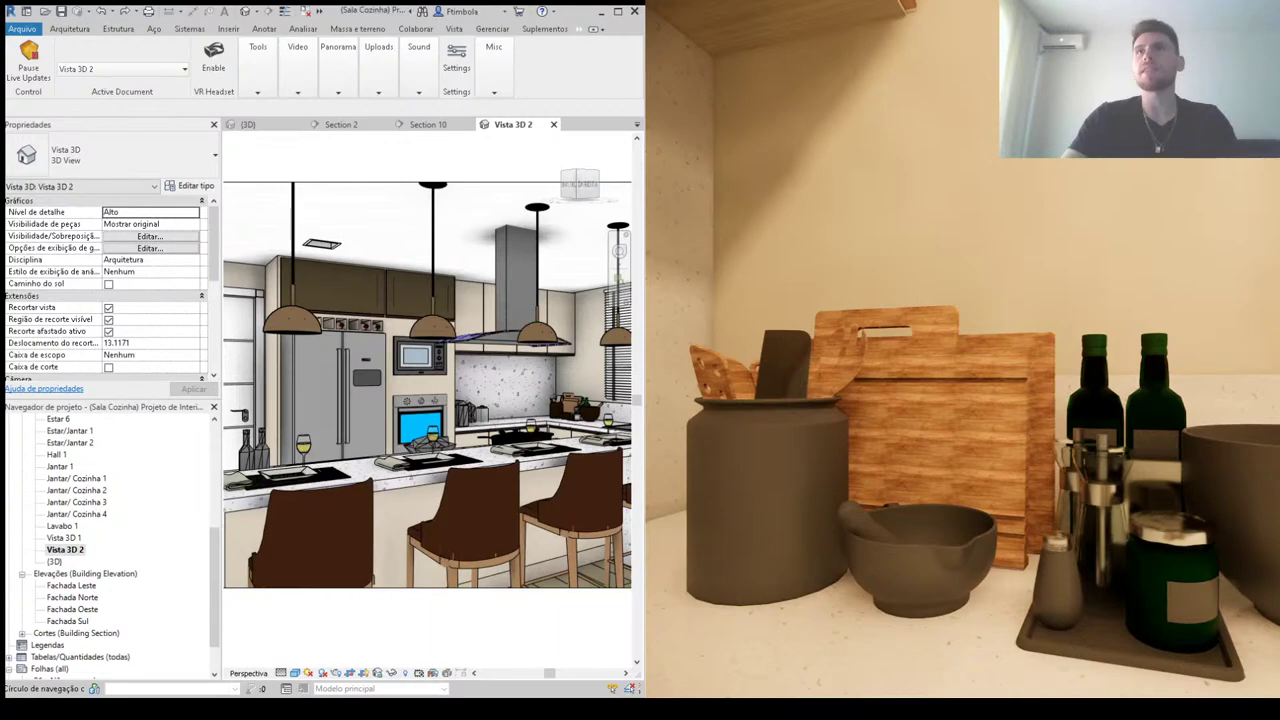
drag(1150, 280, 630, 373)
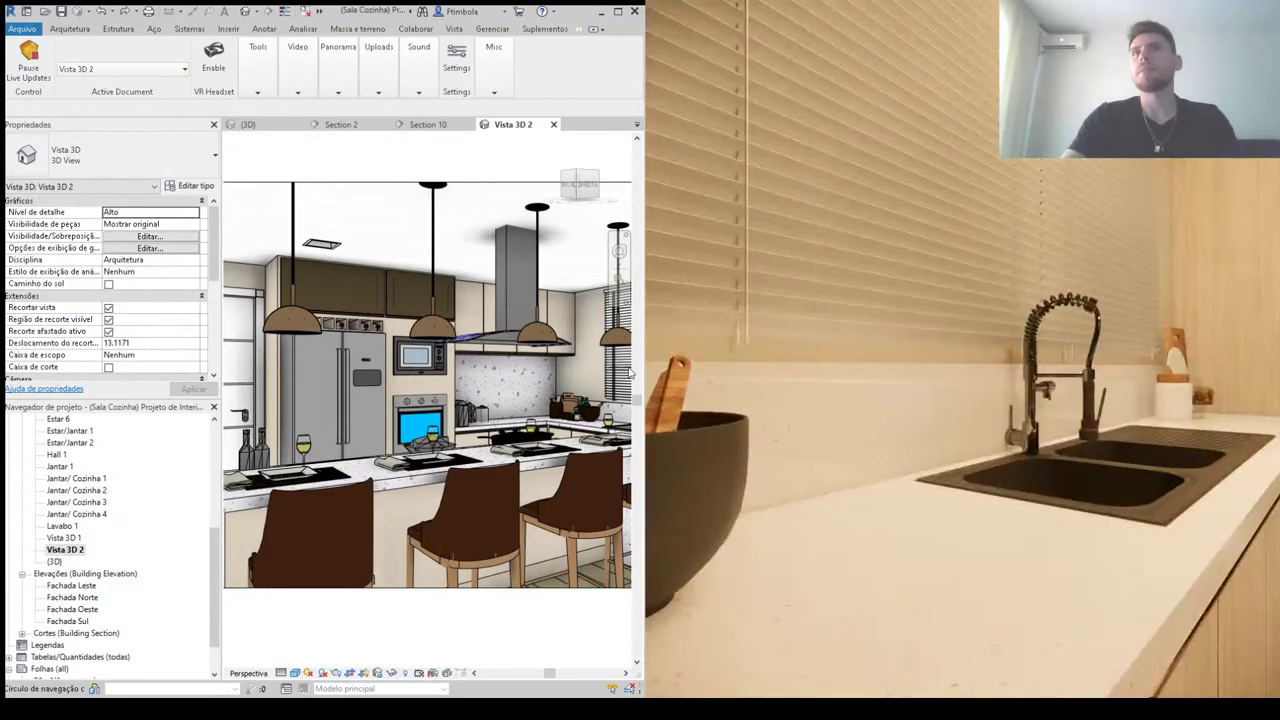
key(s)
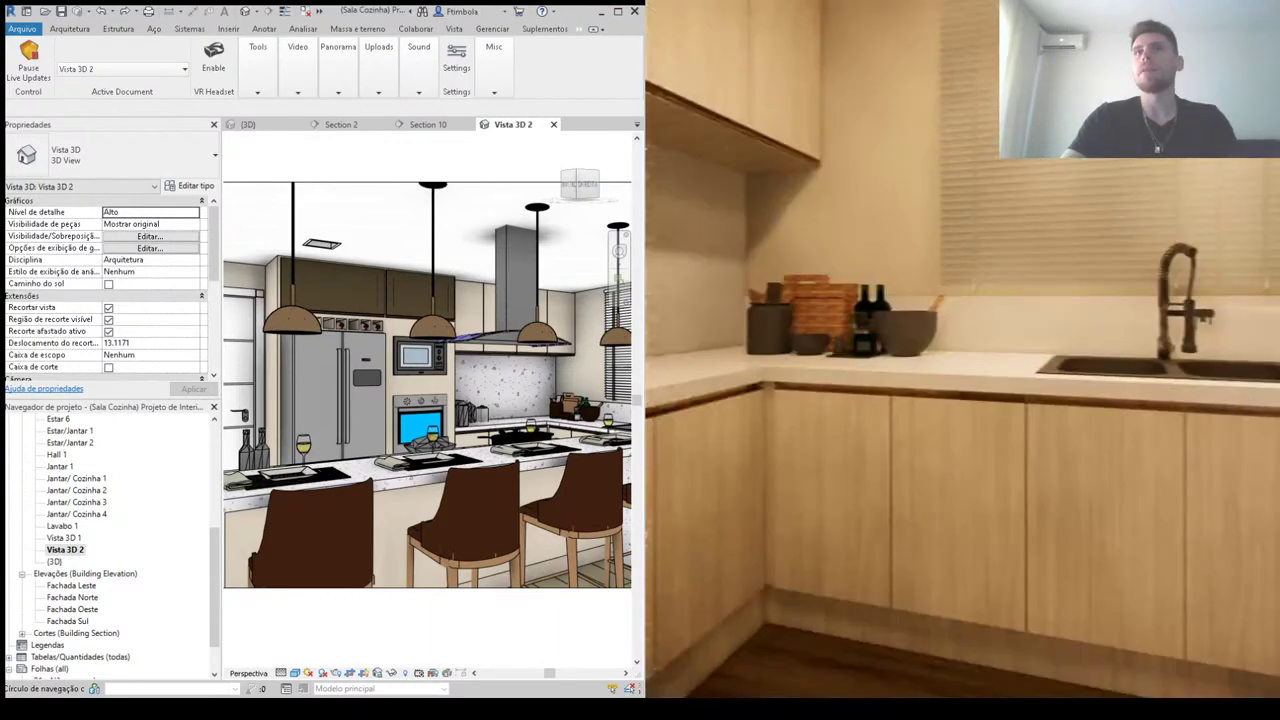
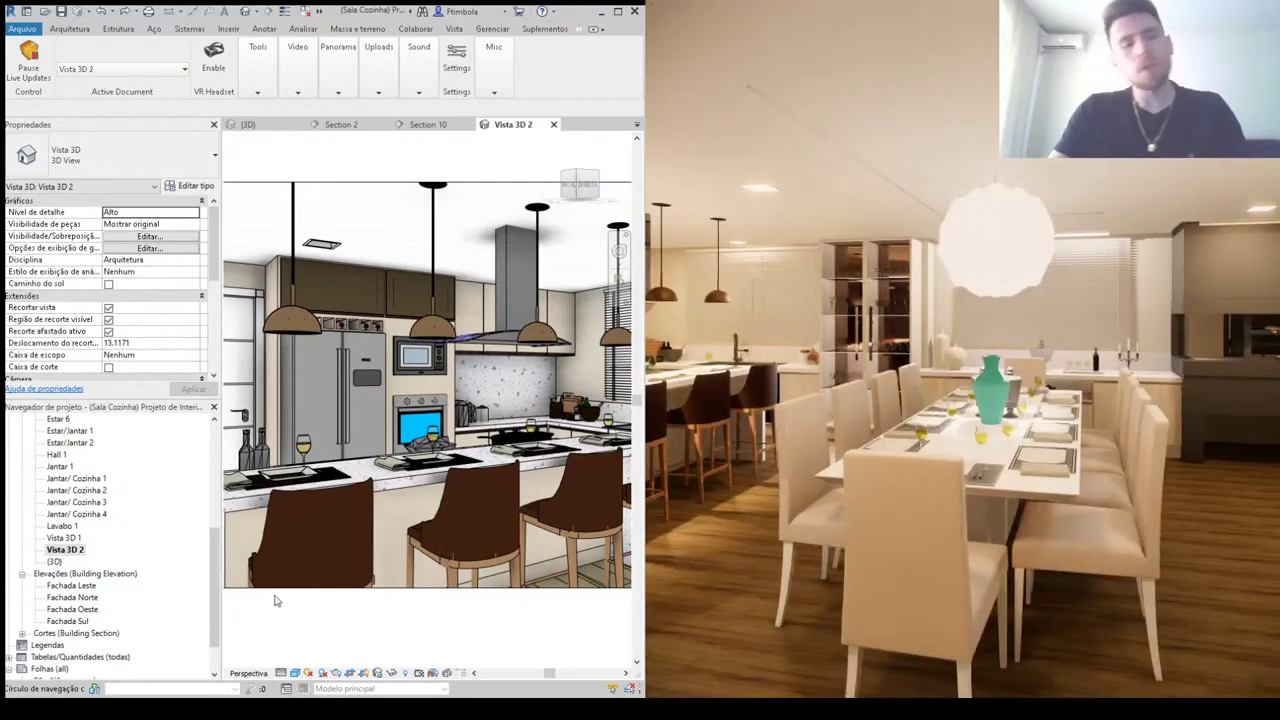
Step: Open the 01 - Pavimento Térreo floor plan from the Project Browser
scroll(137, 514, up, 2)
scroll(137, 514, up, 2)
scroll(138, 512, up, 2)
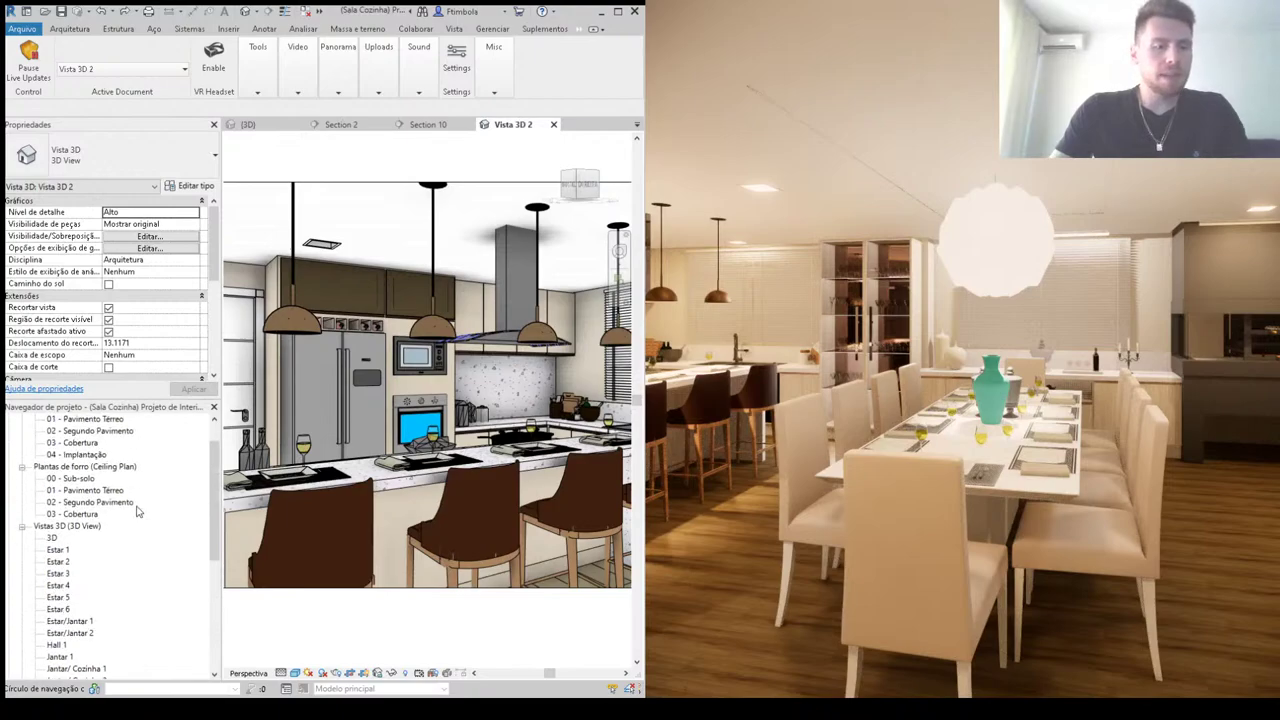
scroll(138, 512, up, 2)
double_click(88, 454)
scroll(429, 408, up, 5)
scroll(429, 408, up, 3)
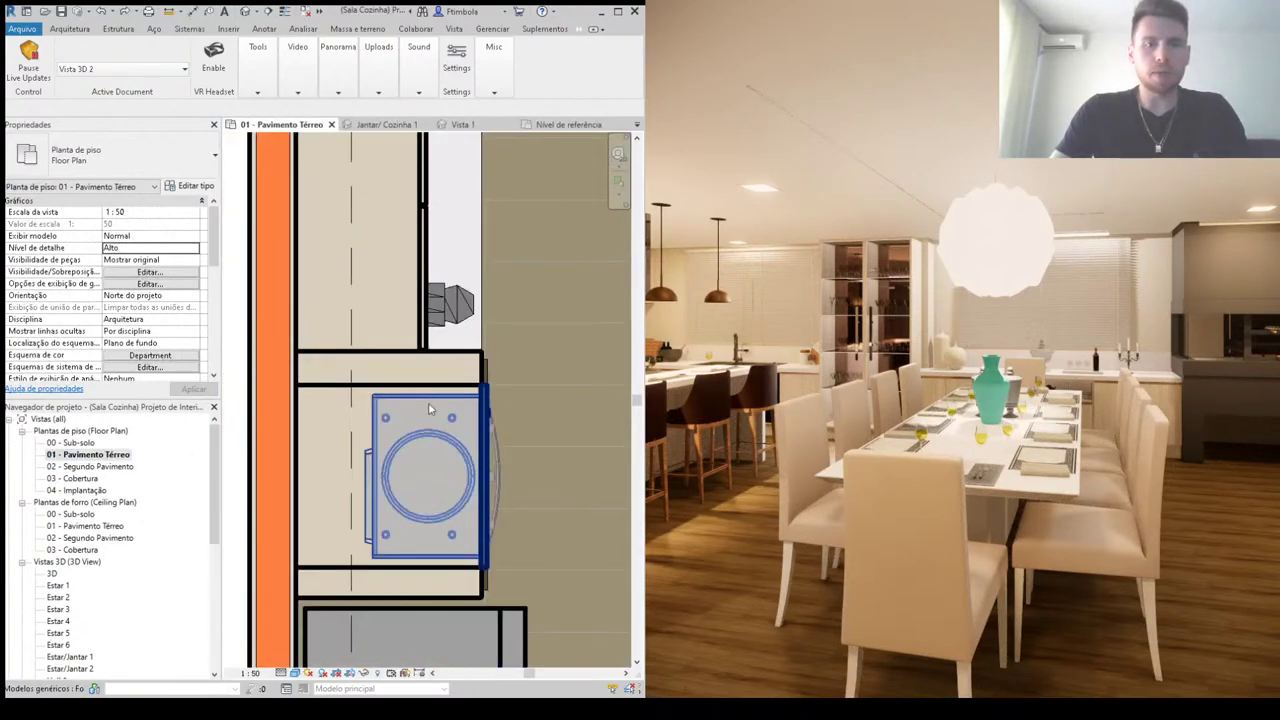
scroll(429, 408, down, 2)
Step: Pan over to the dining table and select the table group plus the lower-right chair
middle_drag(429, 408, 323, 357)
scroll(273, 320, up, 2)
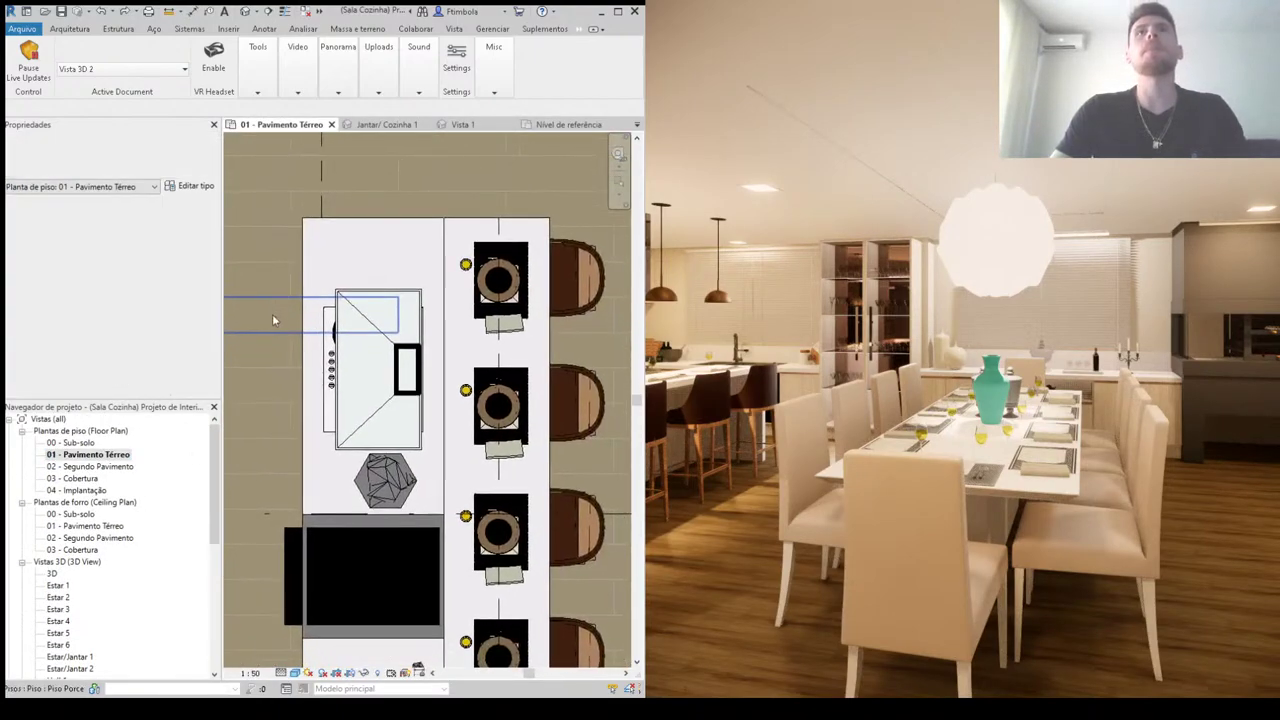
scroll(273, 320, down, 2)
middle_drag(620, 500, 440, 500)
scroll(527, 510, up, 1)
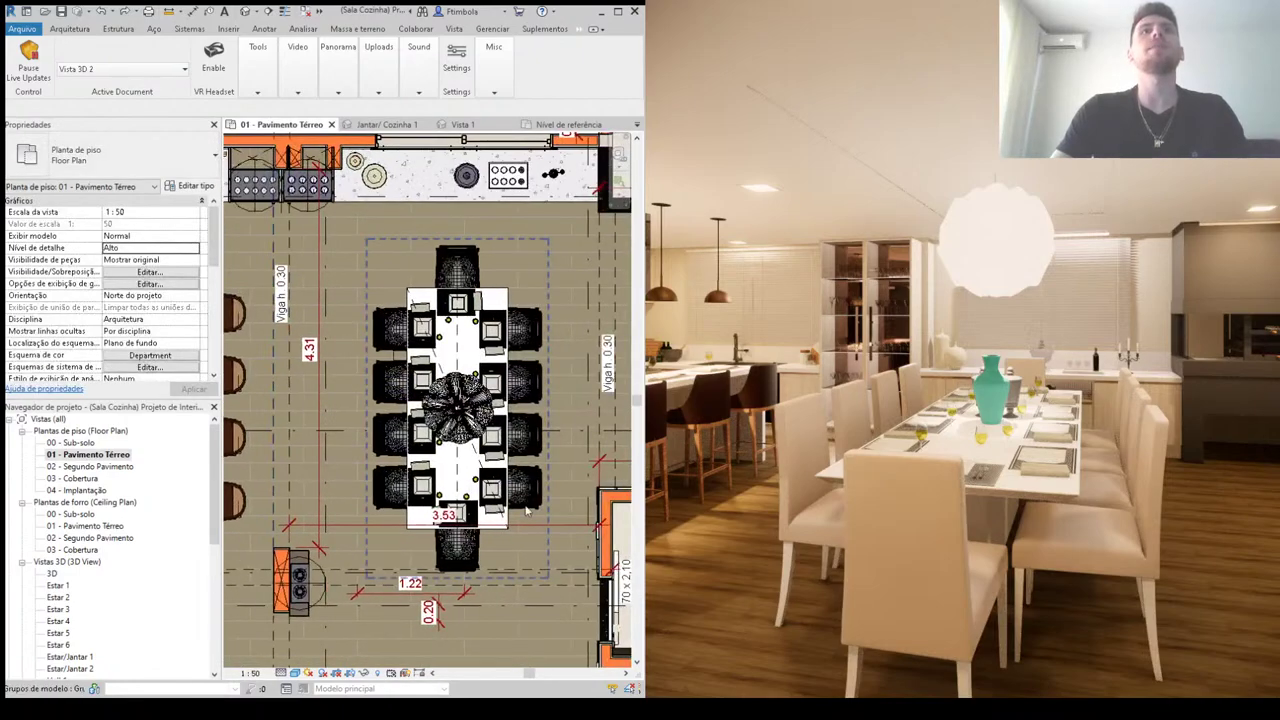
scroll(527, 510, up, 3)
click(528, 490)
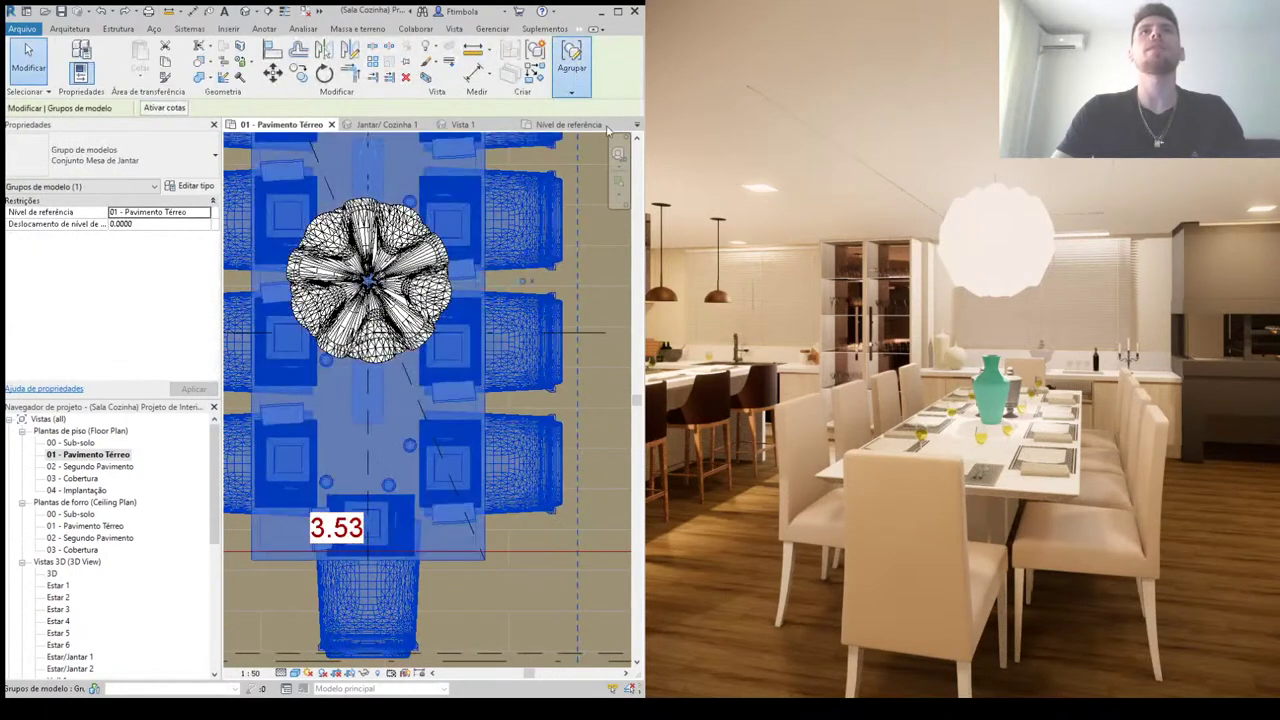
ctrl+click(541, 453)
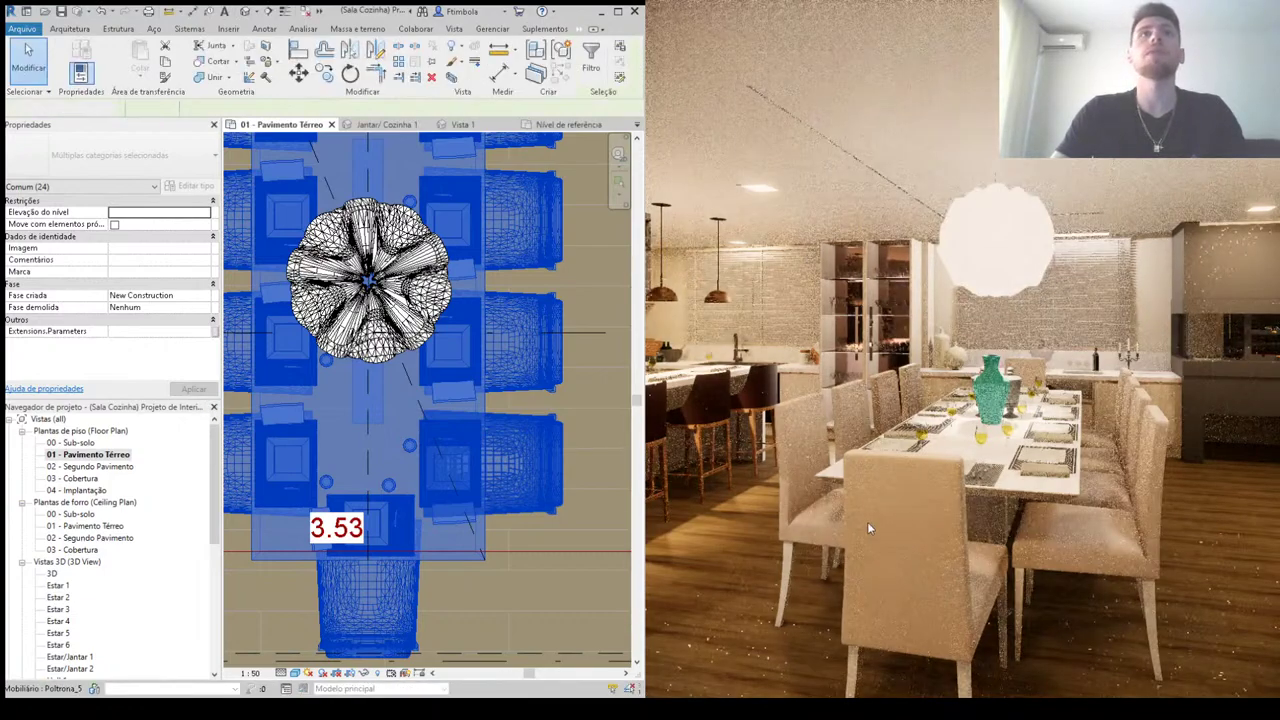
Step: Check the individual dining chairs on each side of the table, leaving nothing selected
click(600, 489)
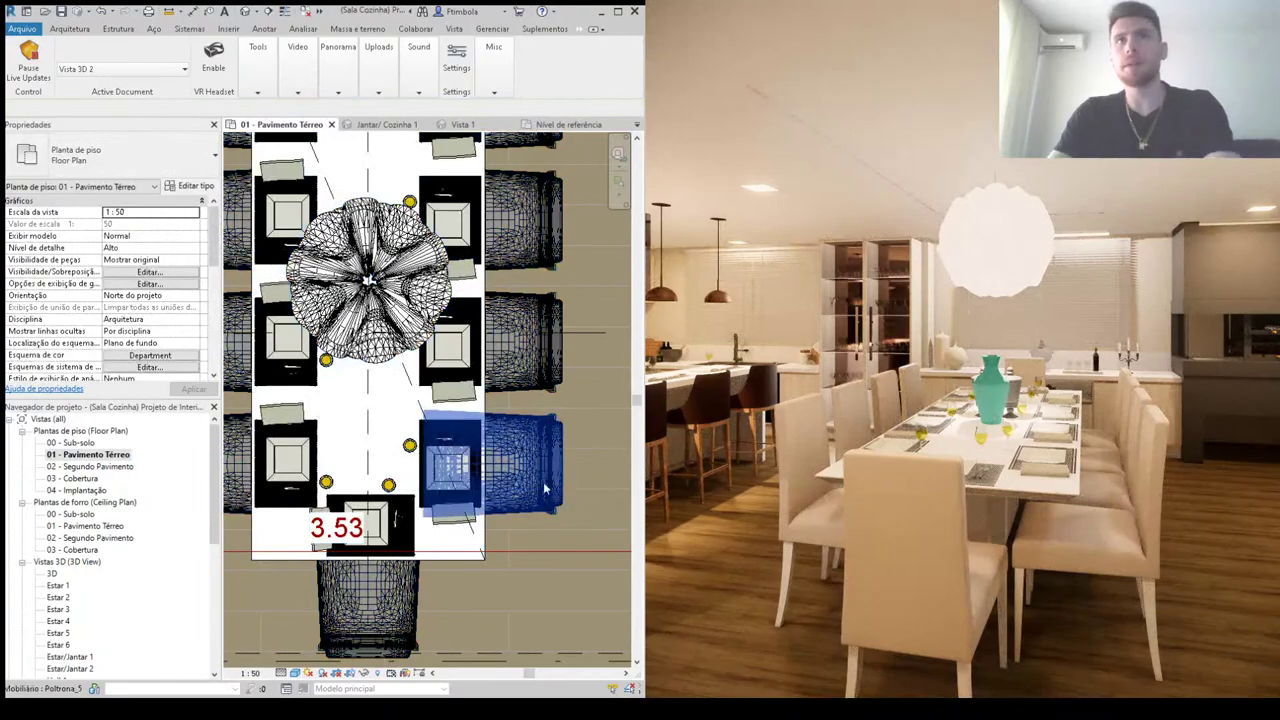
click(545, 488)
key(Escape)
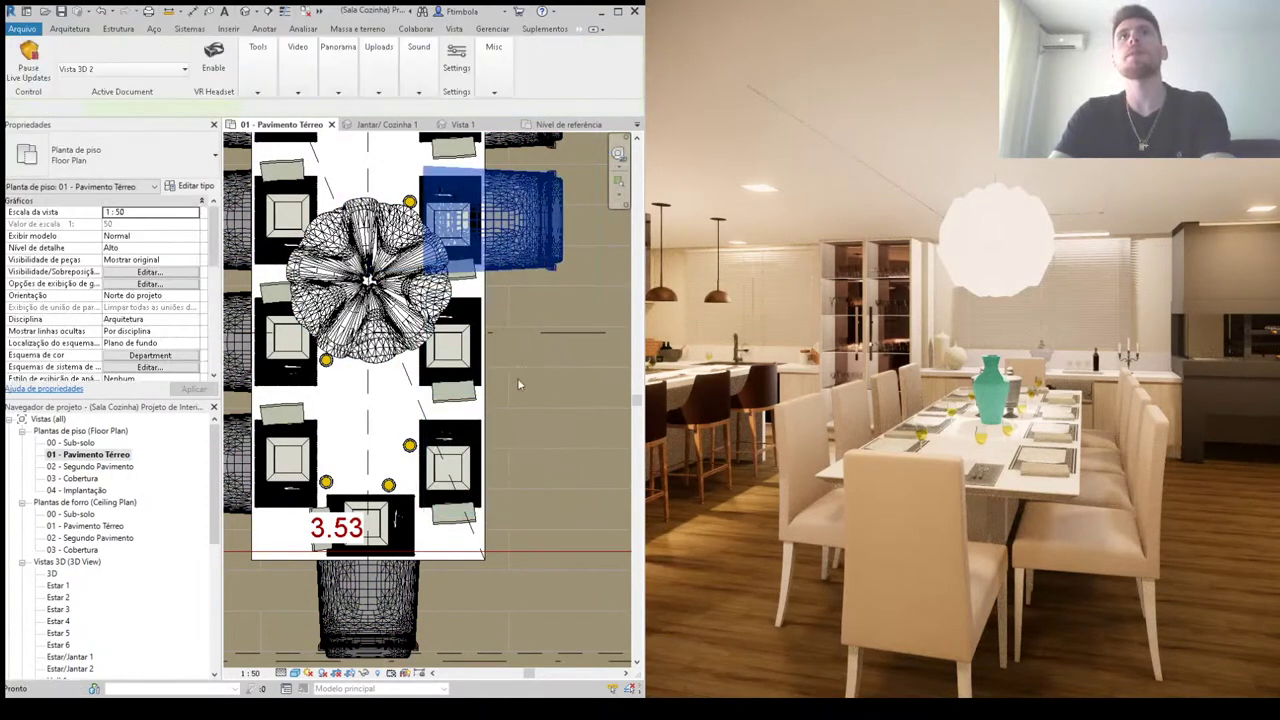
scroll(525, 312, down, 1)
scroll(525, 312, down, 1)
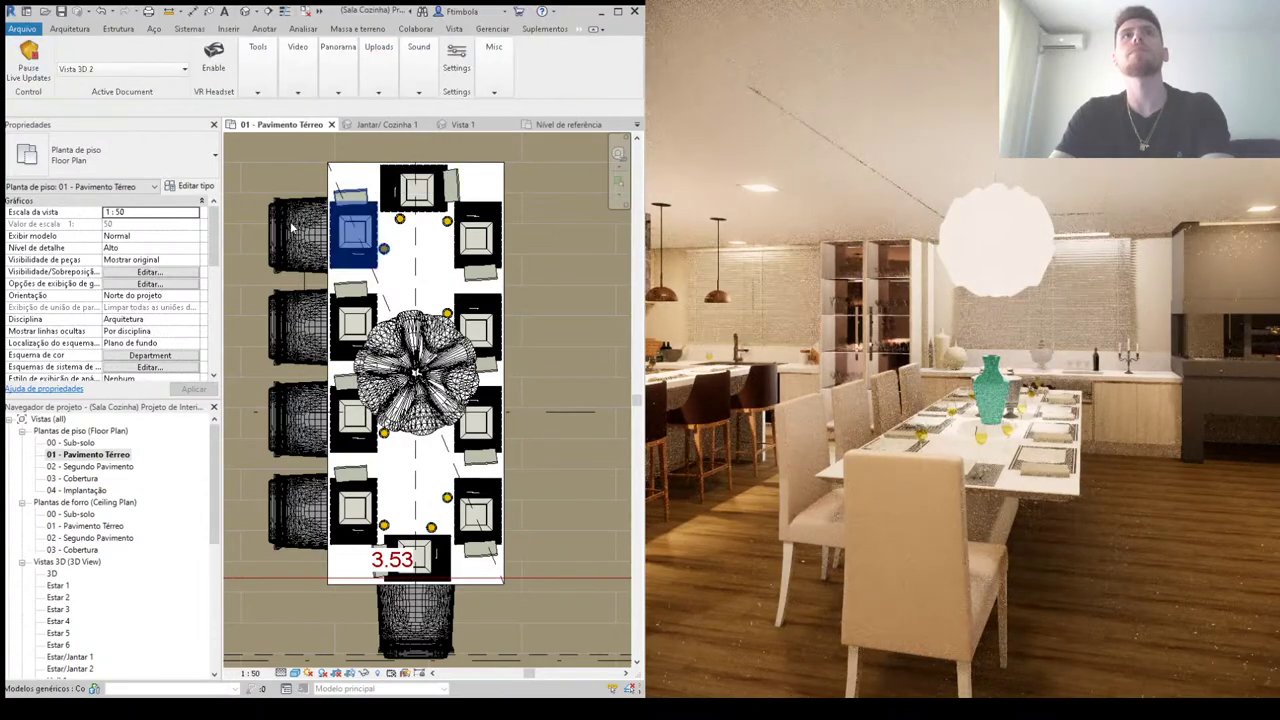
click(290, 322)
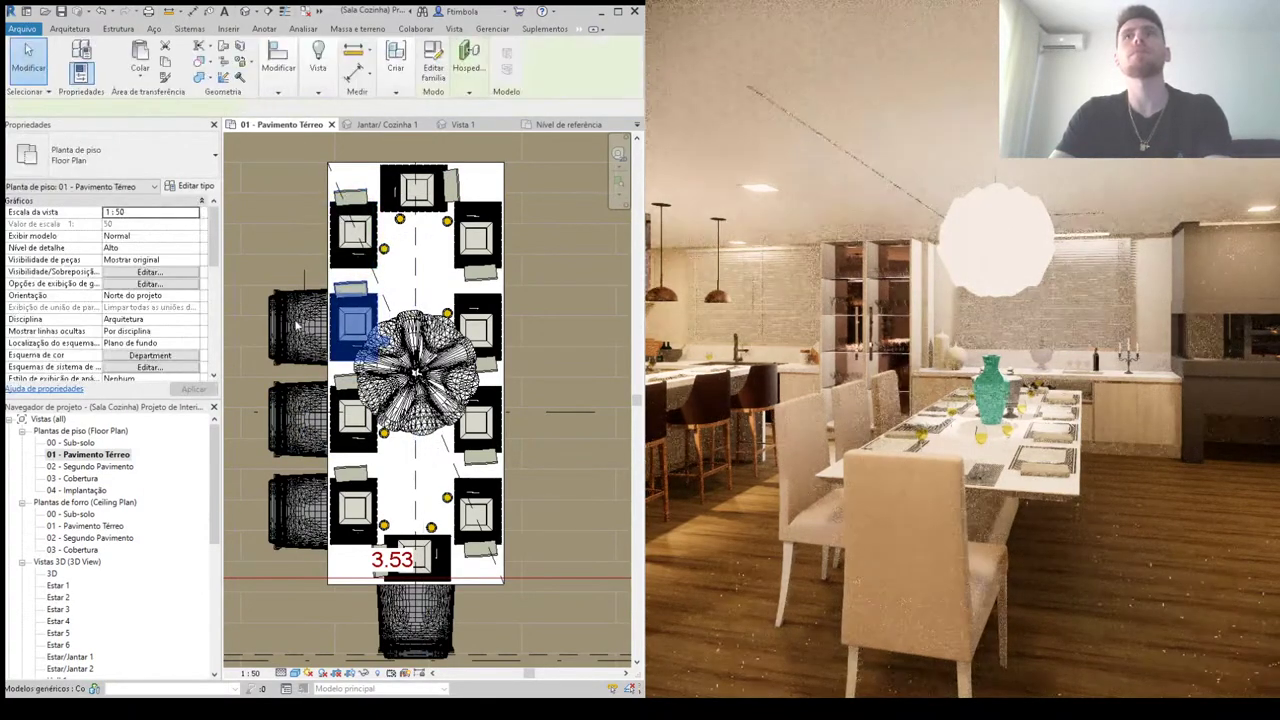
key(Escape)
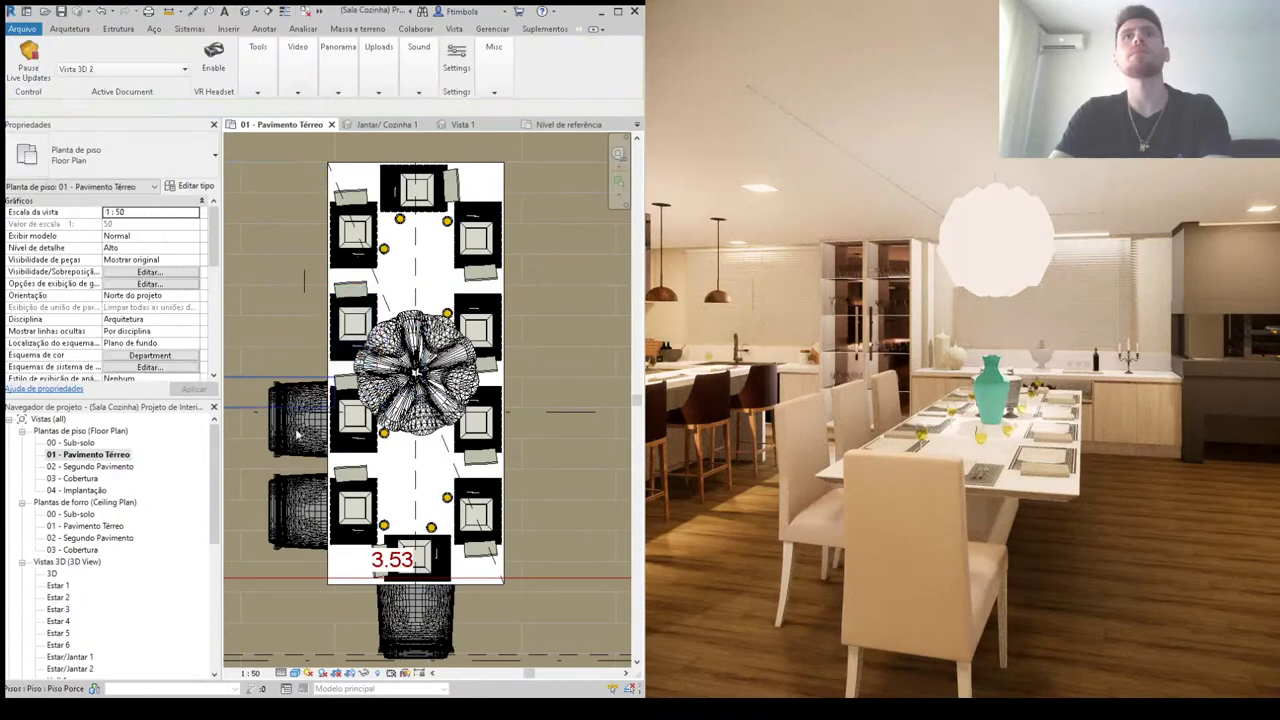
click(295, 440)
key(Escape)
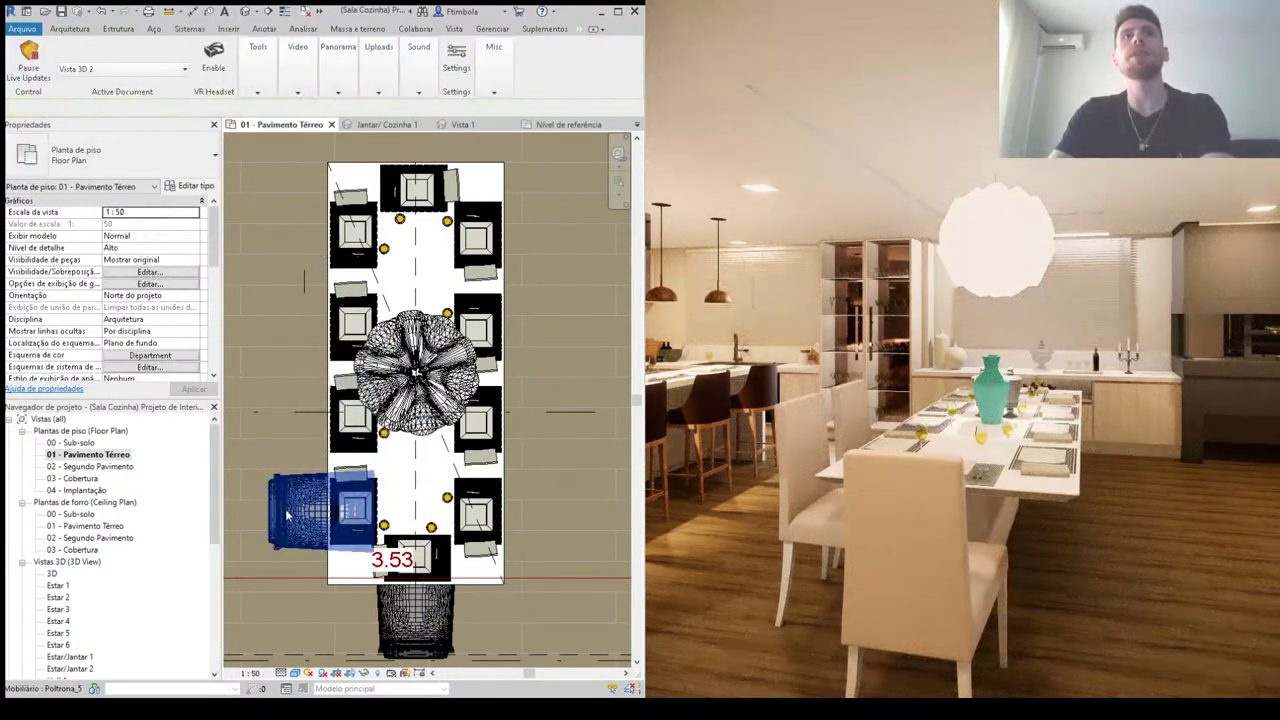
Step: Delete the chair at the table's bottom end
click(452, 638)
key(Delete)
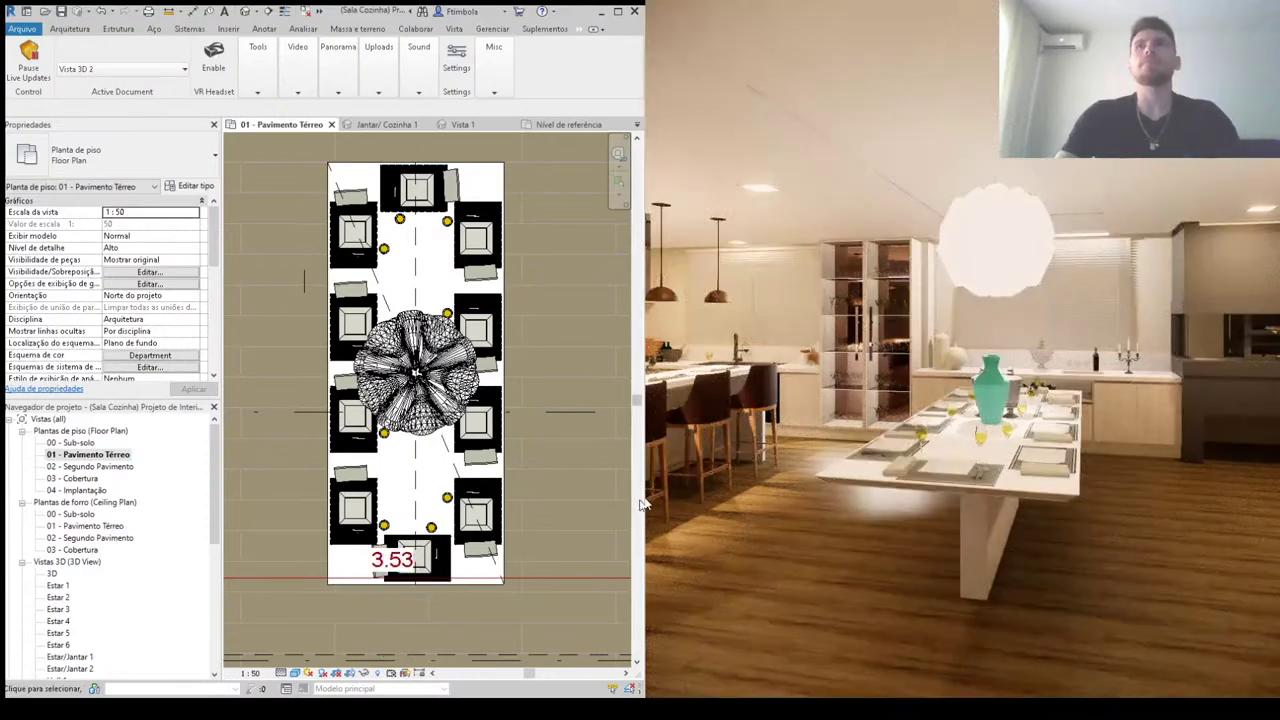
middle_drag(531, 516, 544, 531)
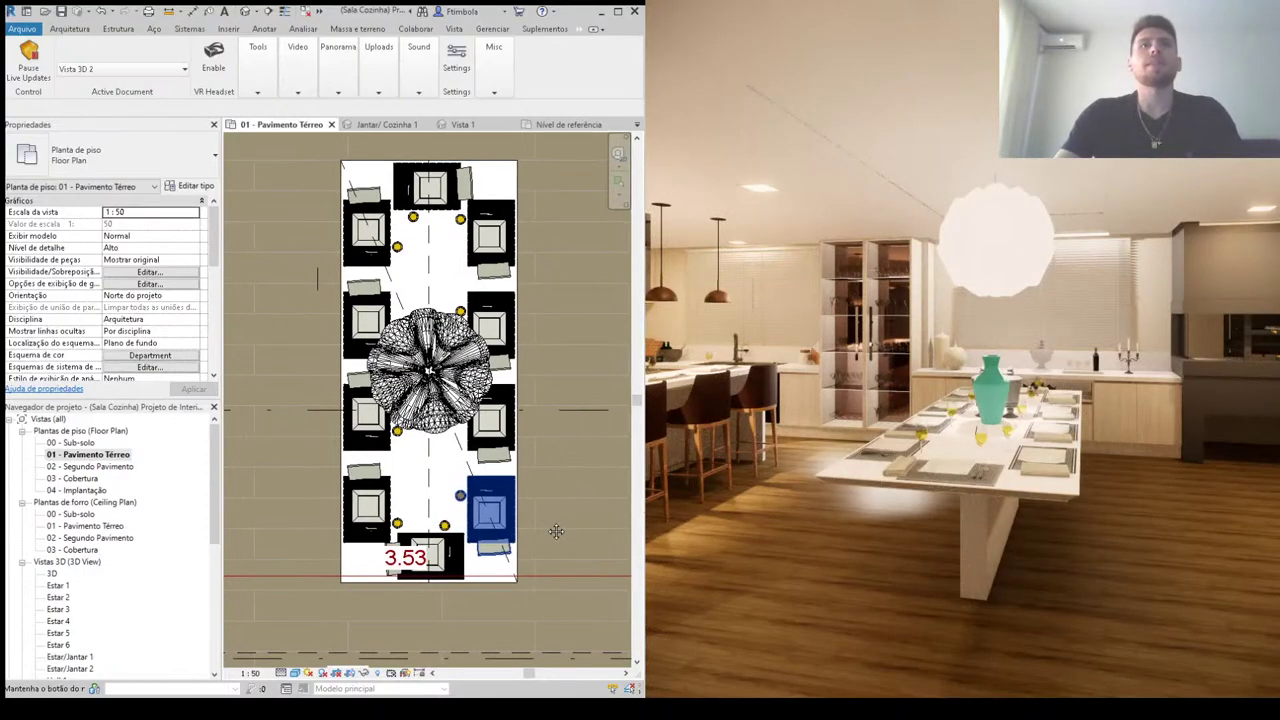
Step: Using Place Component (CM), load the Poltrona de Canto Mesa Jantar family from Desktop's 50 Blocos de Revit 5 folder
key(c)
key(m)
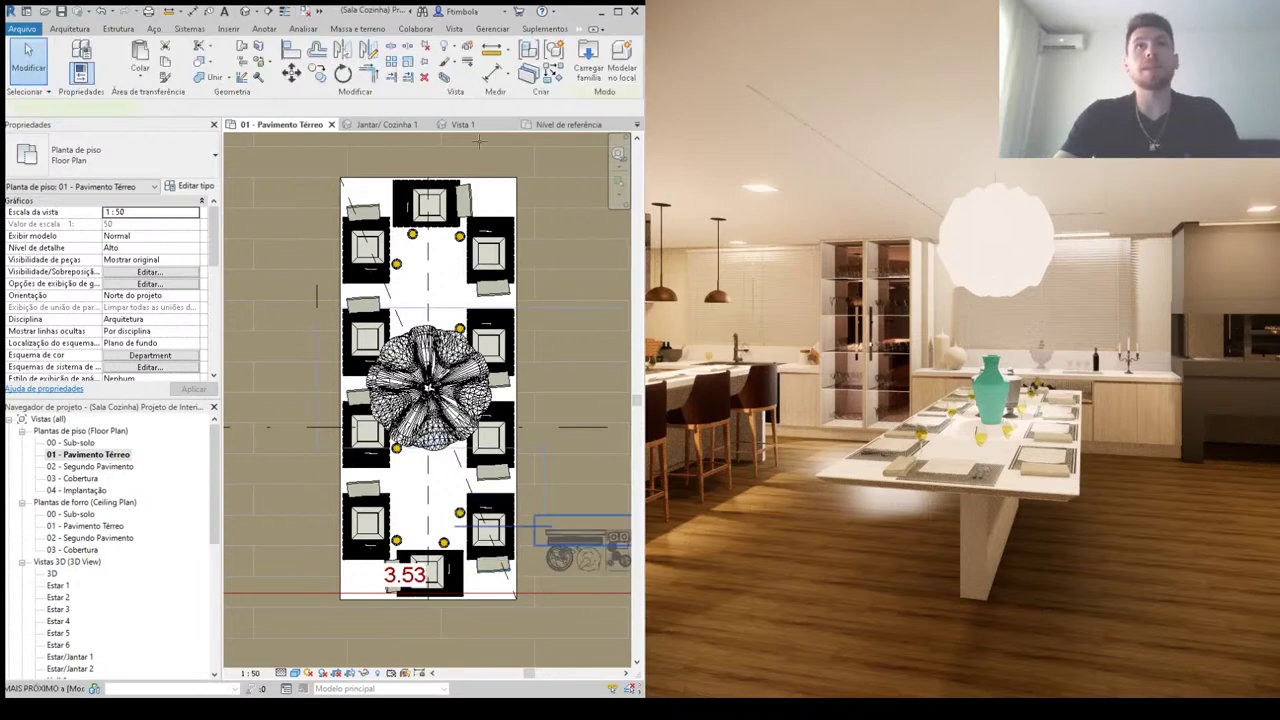
click(588, 60)
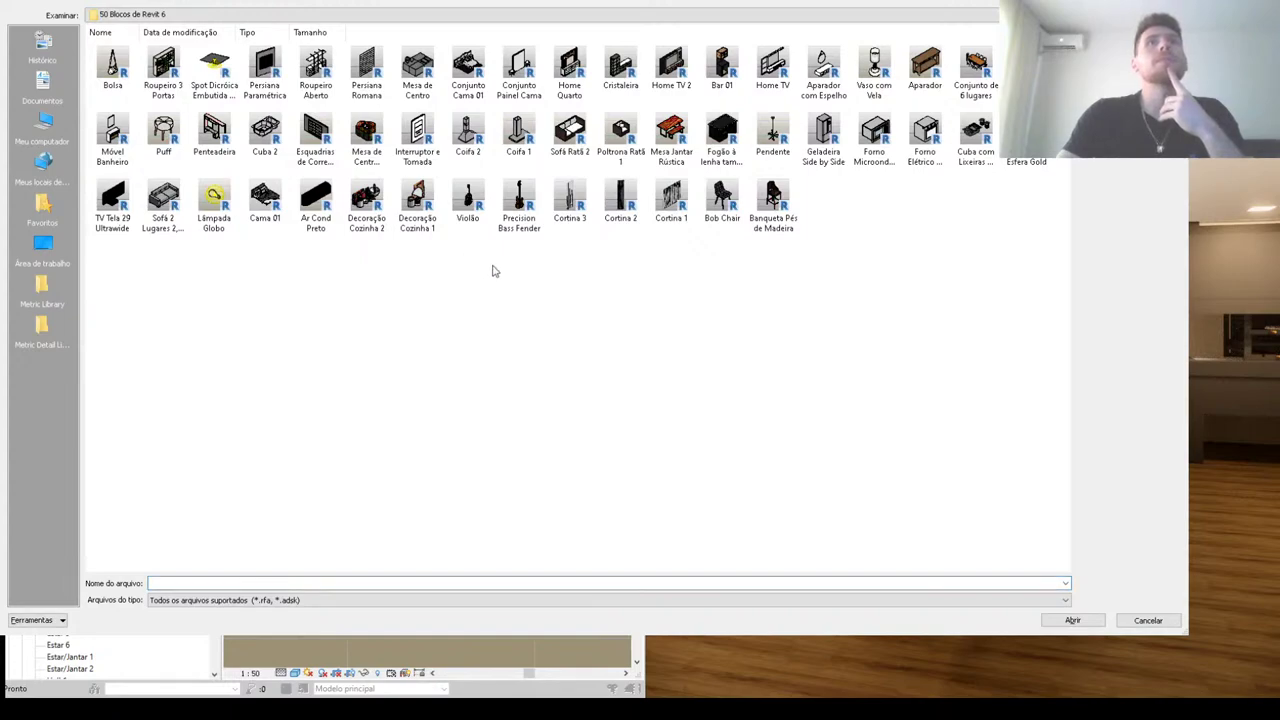
ctrl+scroll(555, 300, up, 2)
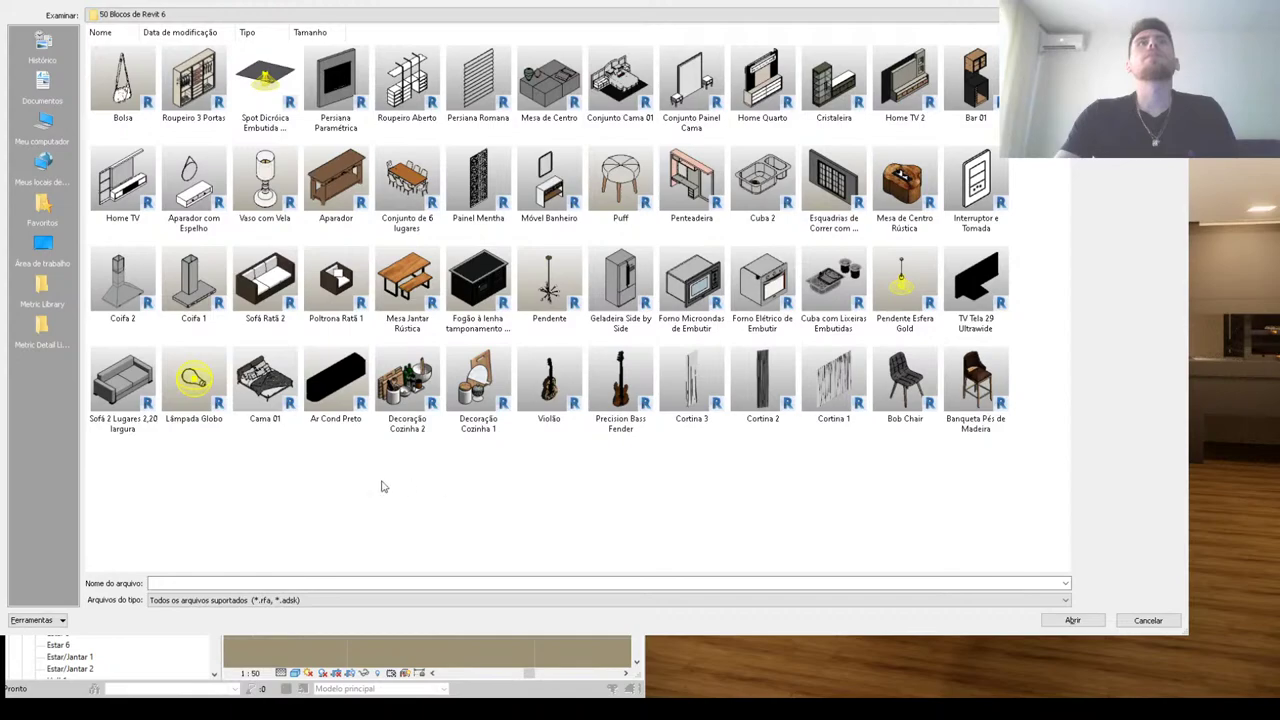
click(44, 248)
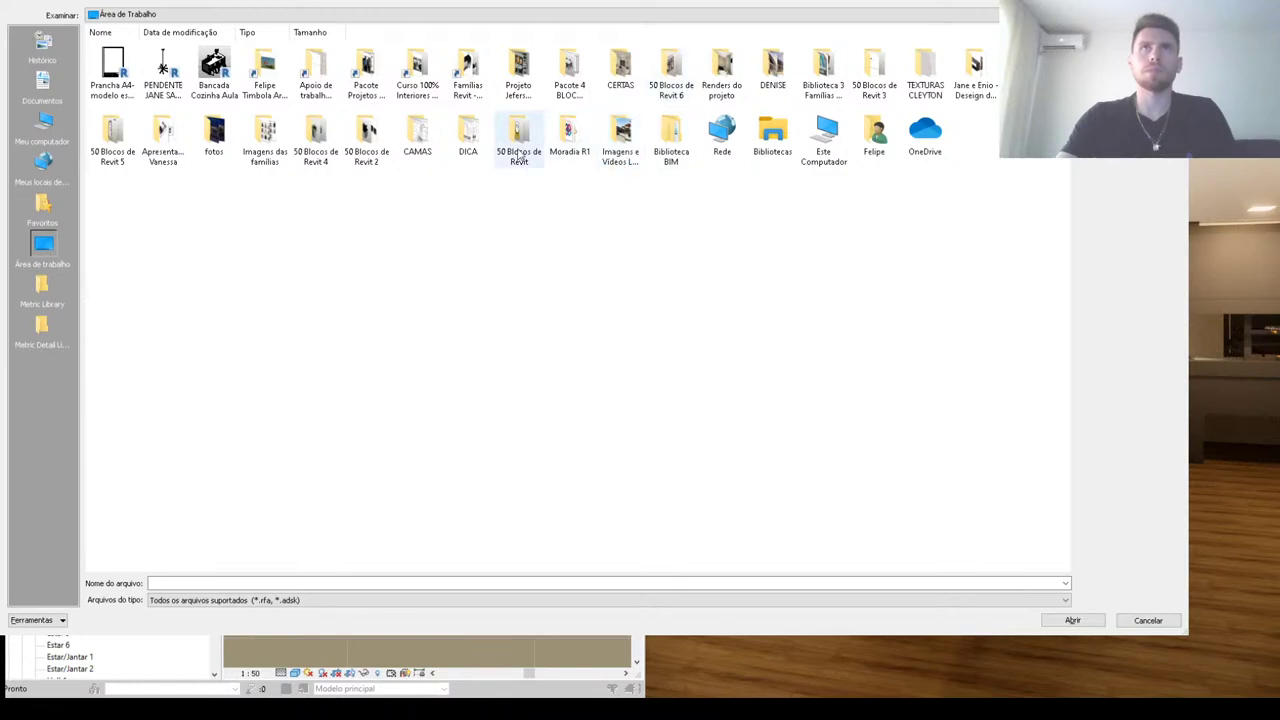
double_click(112, 135)
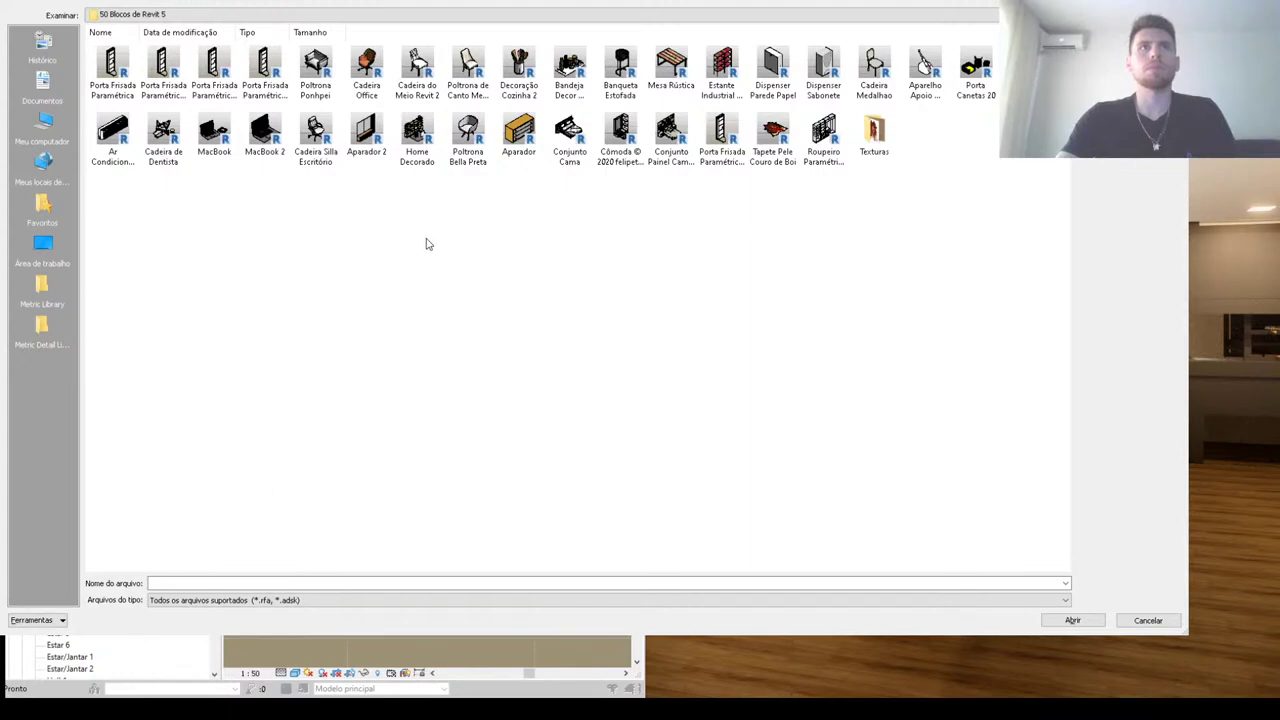
ctrl+scroll(426, 244, up, 3)
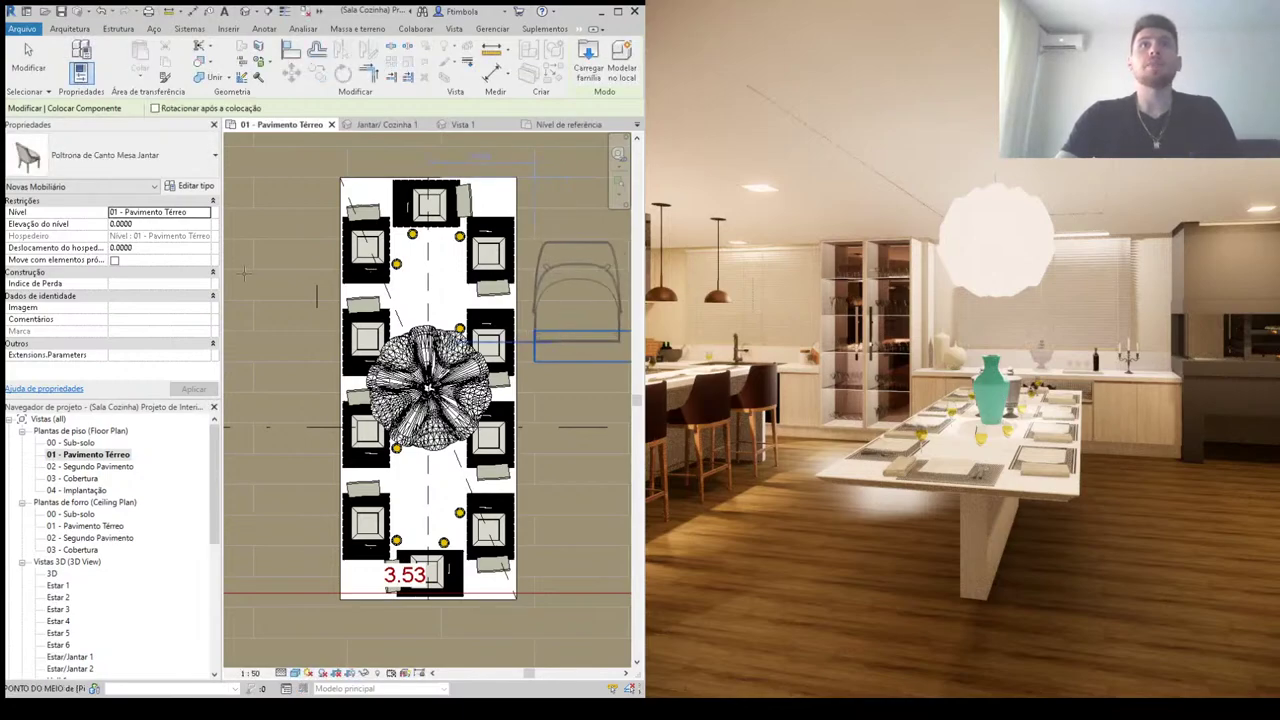
Step: Rotate the Poltrona armchair to face the table and place it on the table's left side
key(space)
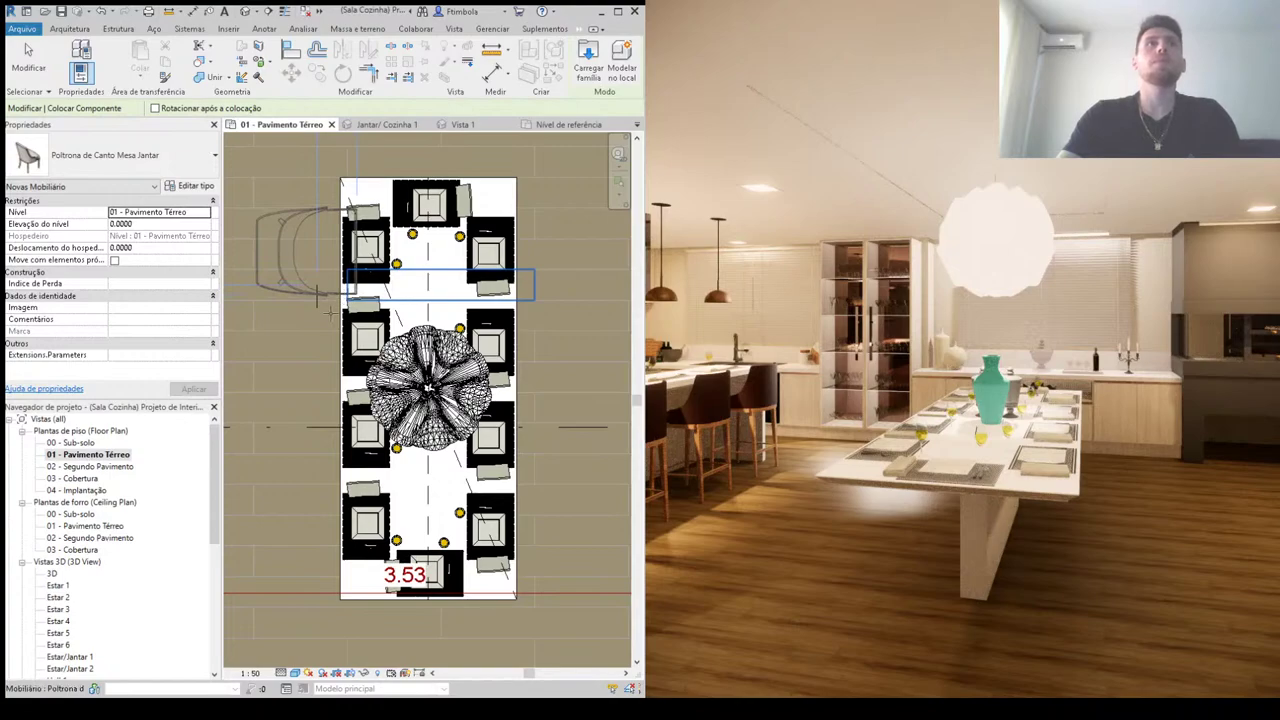
click(318, 296)
key(Escape)
key(Escape)
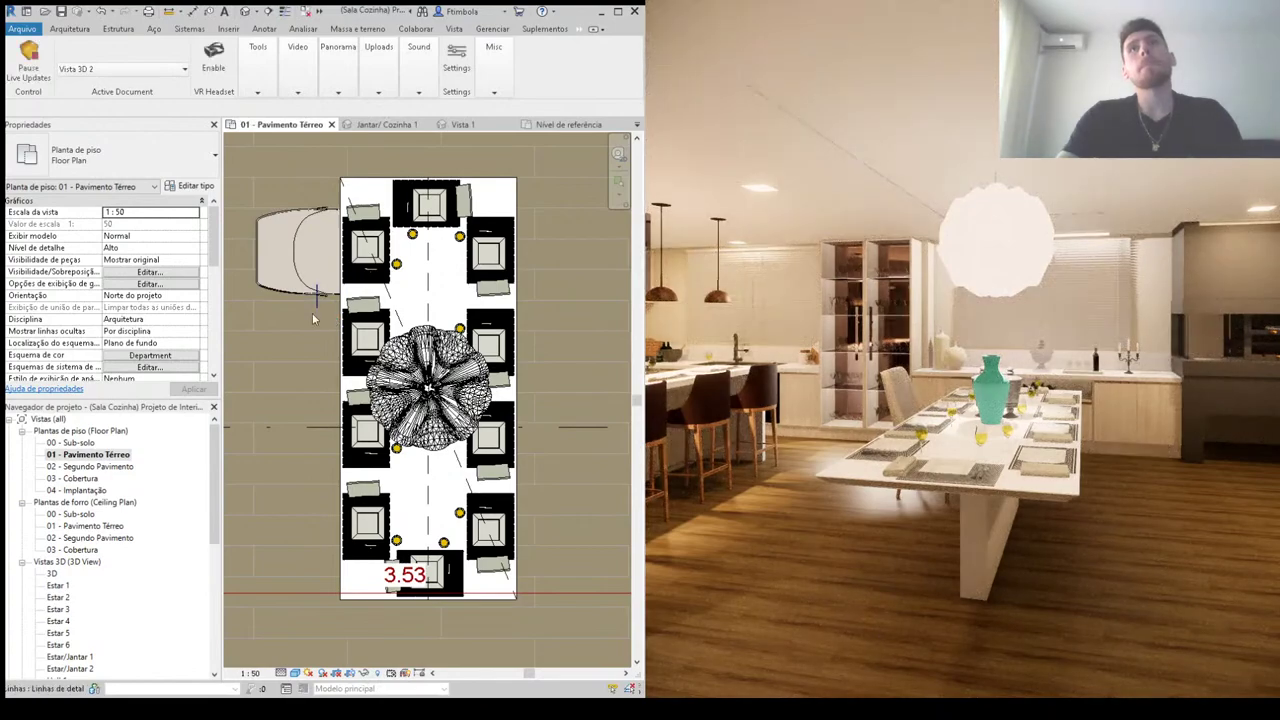
Step: Open the armchair's family for editing and switch to its Nível de referência plan view
double_click(298, 262)
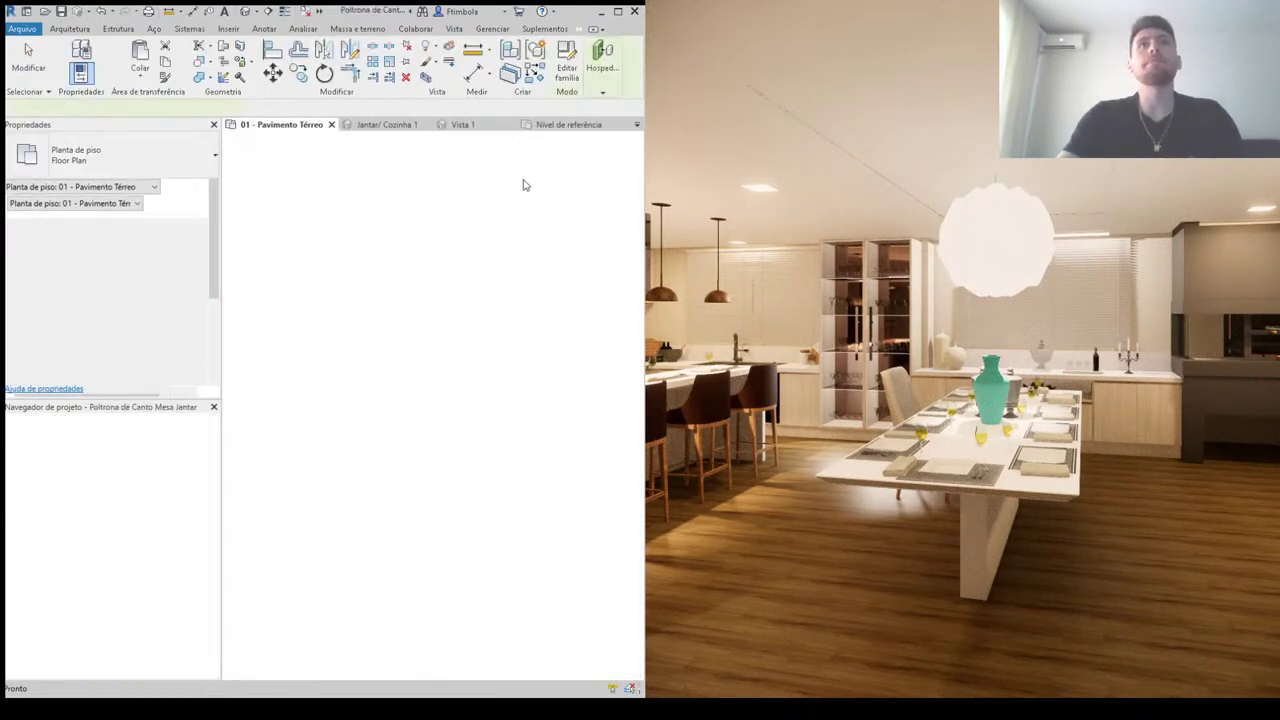
mouse_move(463, 349)
shift+middle_down()
mouse_move(474, 466)
mouse_move(560, 518)
shift+middle_up()
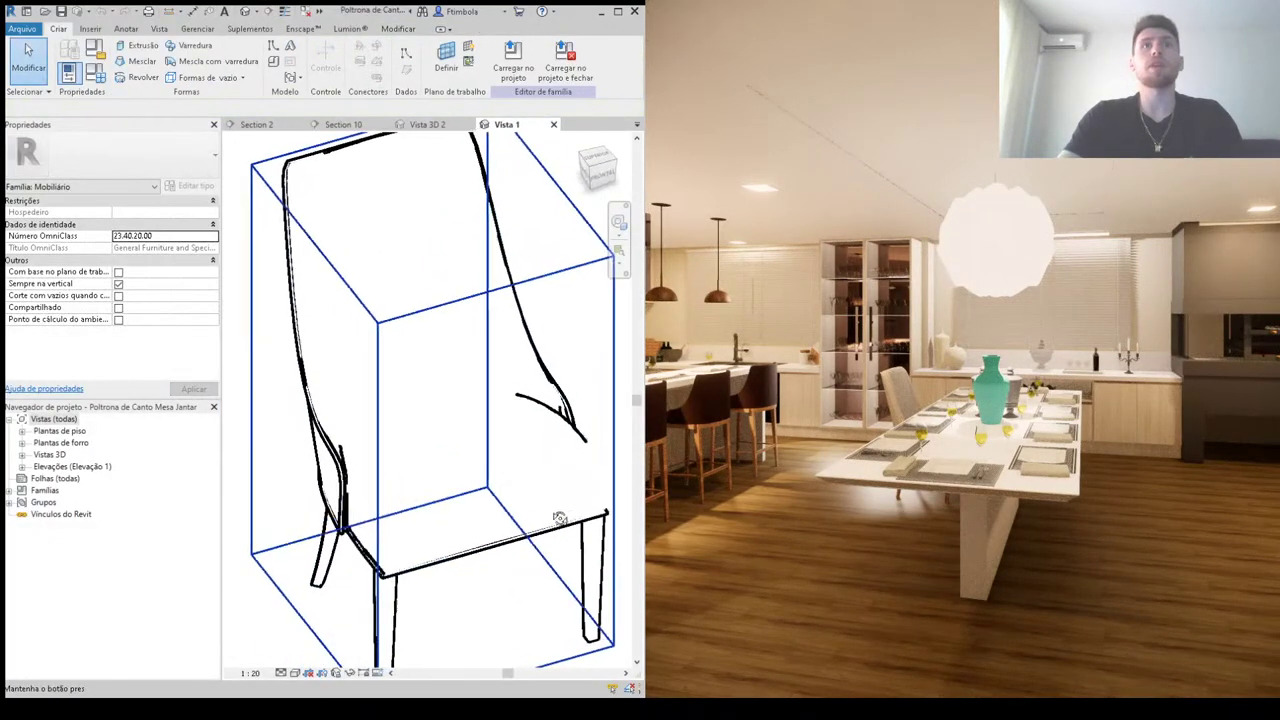
click(22, 431)
double_click(72, 443)
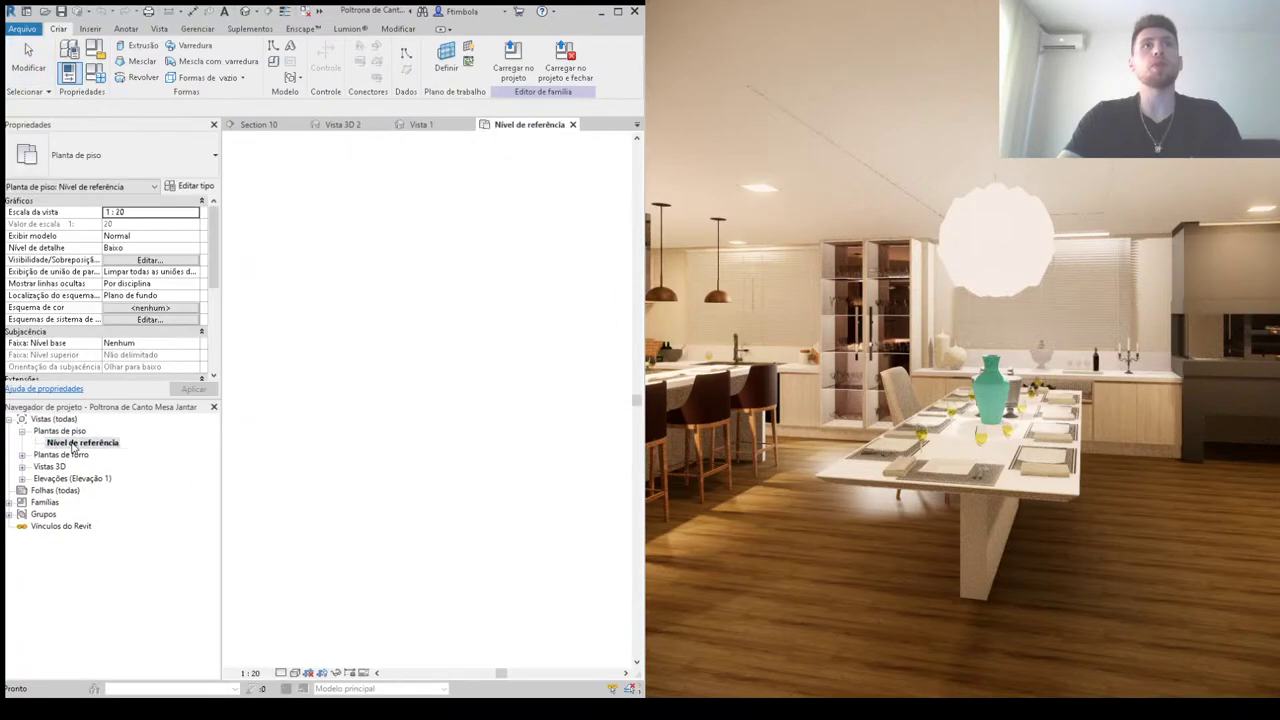
Step: Shift the chair drawing relative to the reference planes and load the family back into the project
scroll(451, 363, up, 3)
click(451, 363)
scroll(420, 417, up, 1)
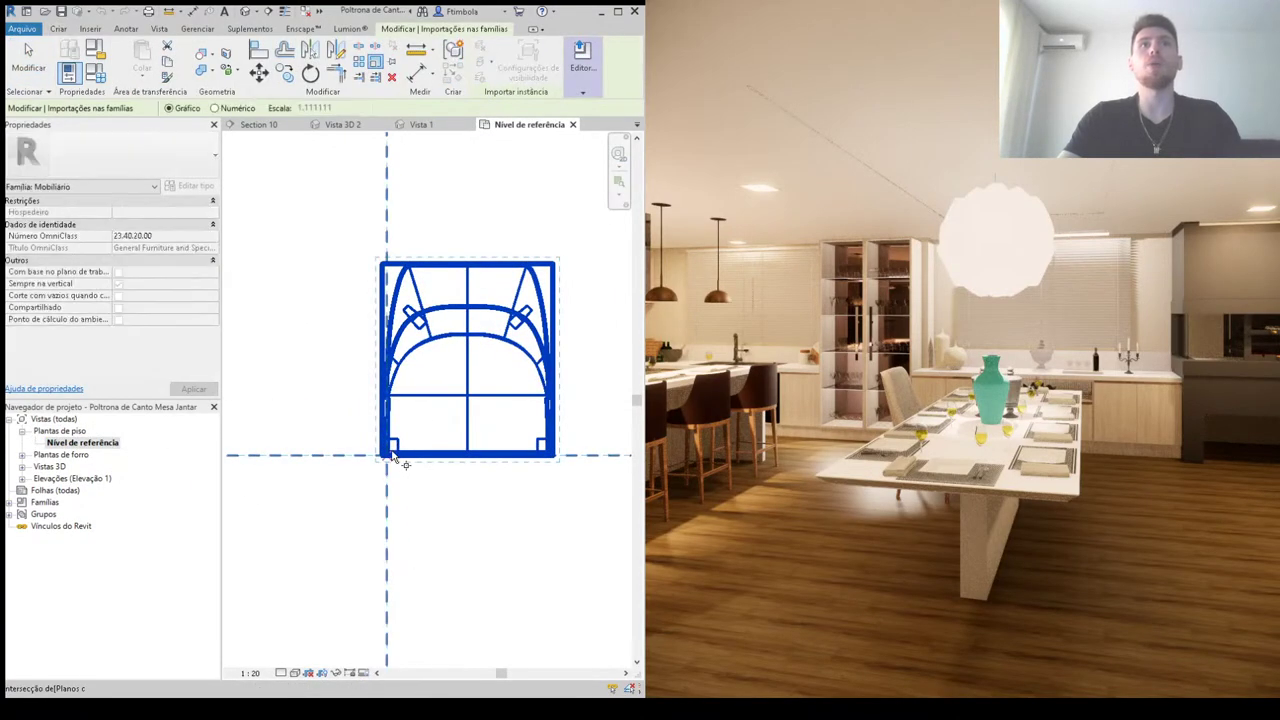
drag(393, 458, 553, 460)
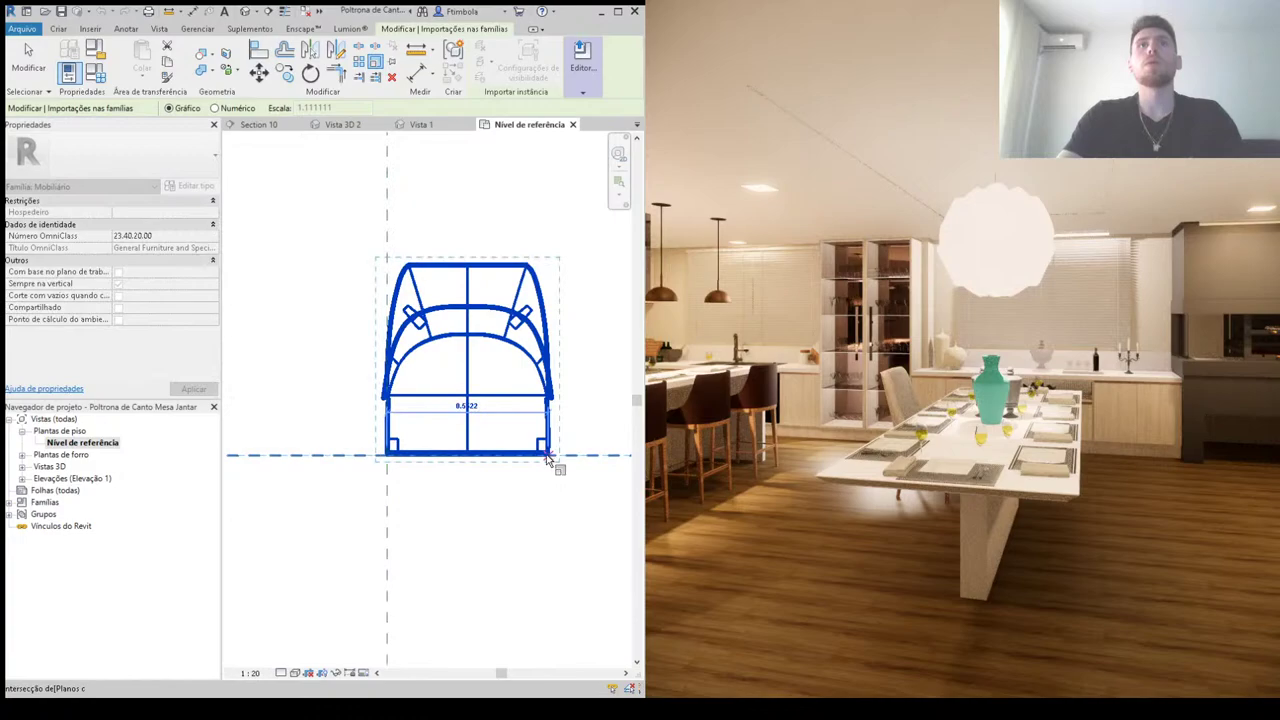
key(Escape)
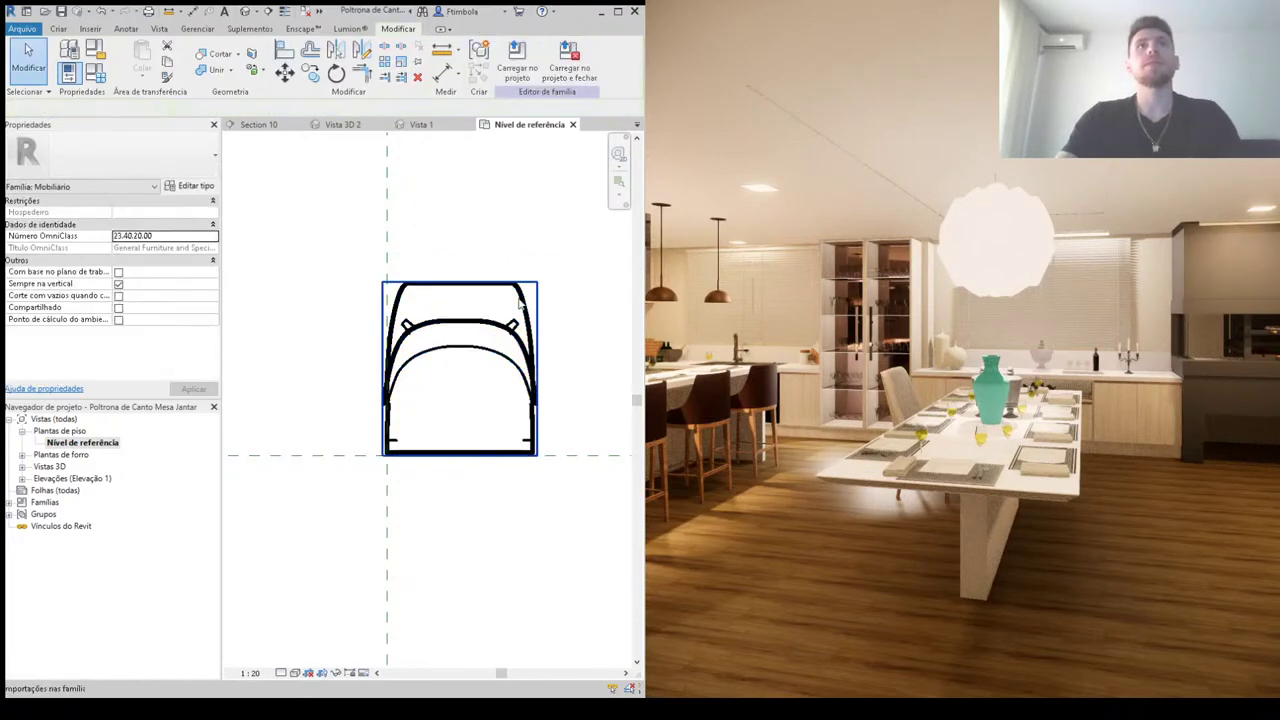
click(517, 60)
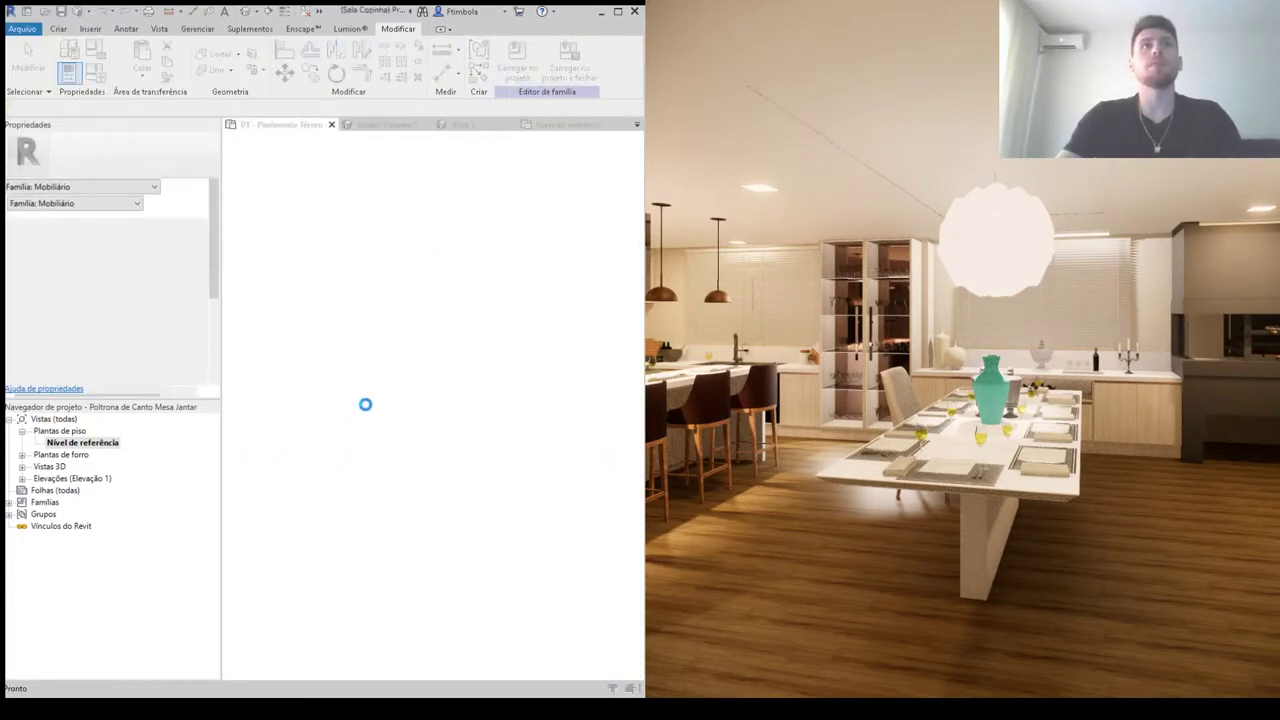
click(114, 105)
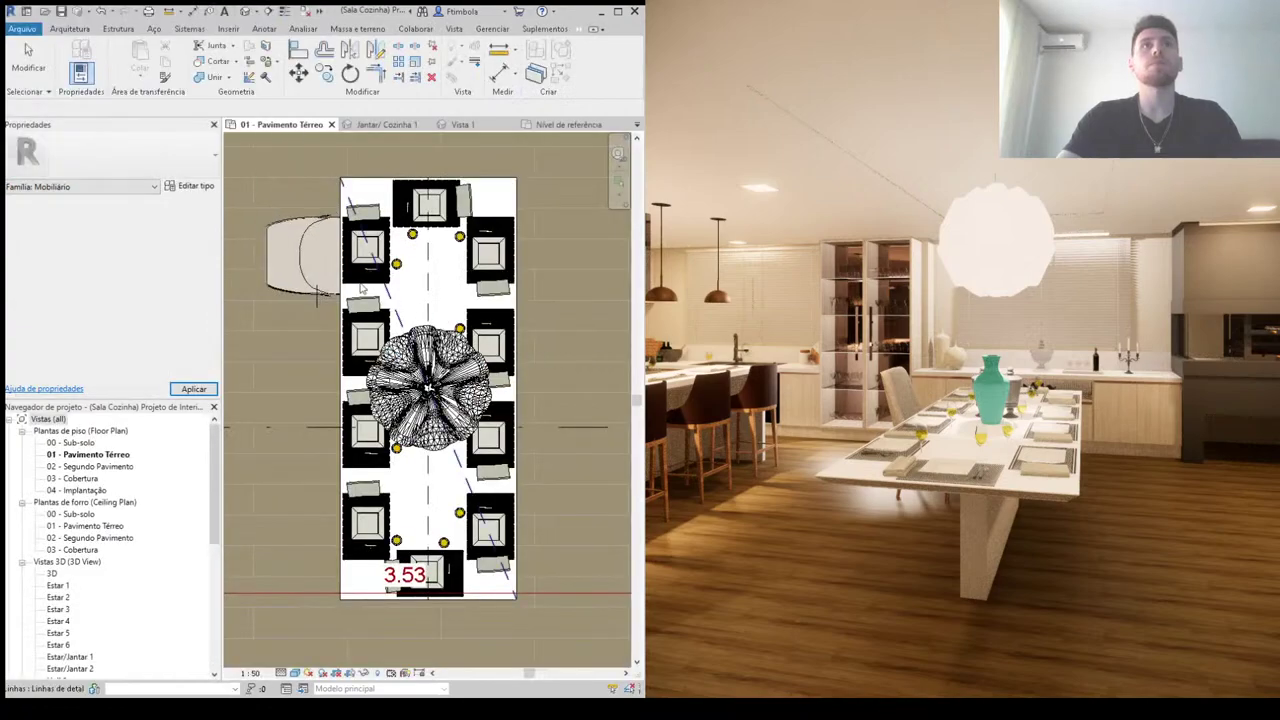
key(Escape)
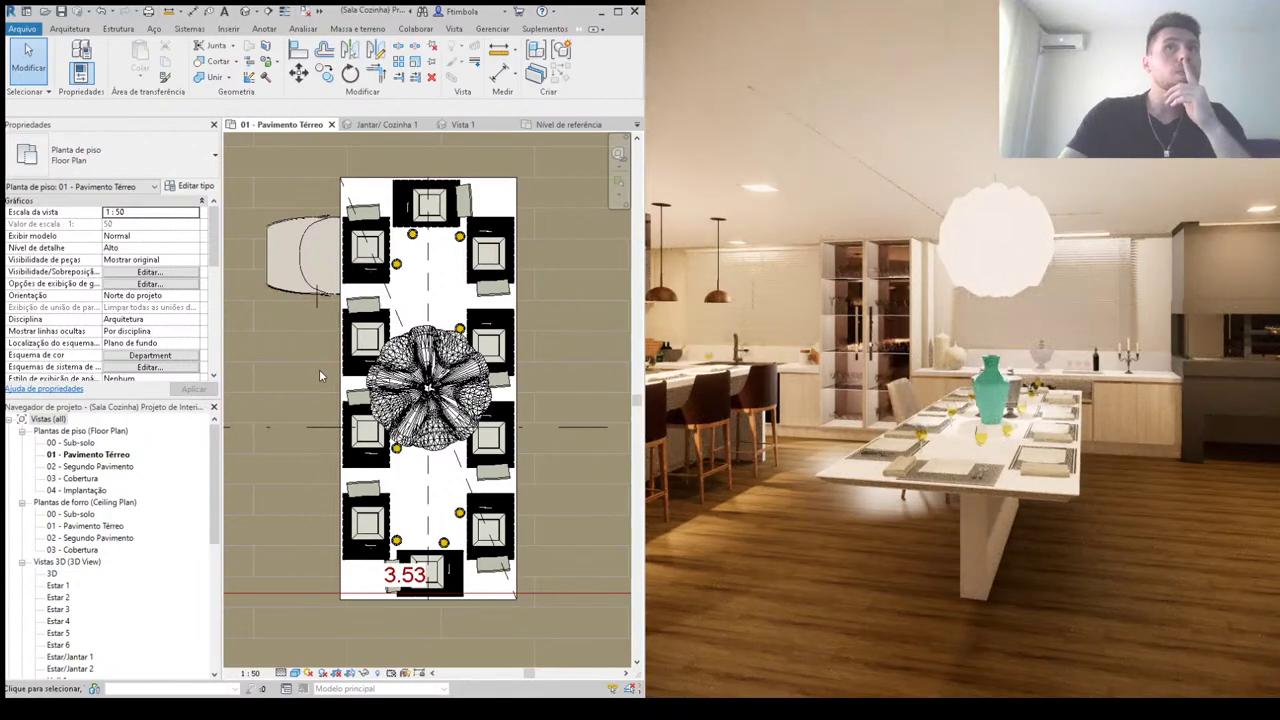
click(297, 265)
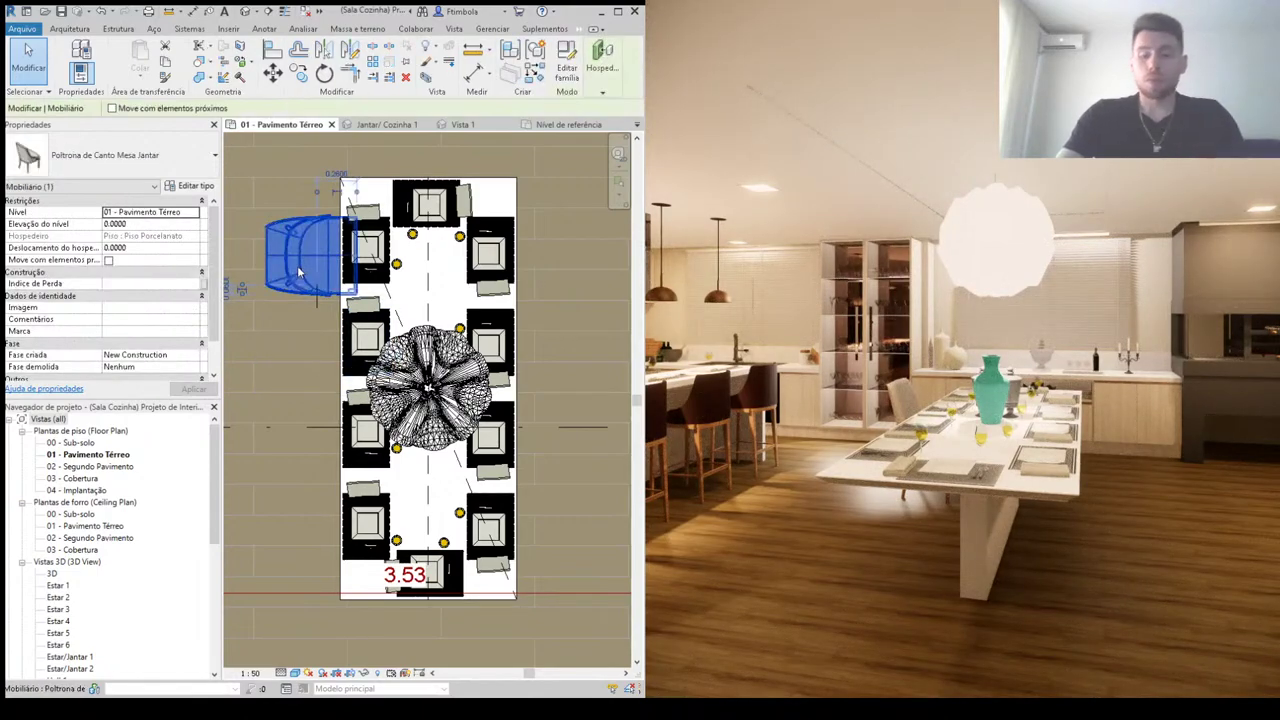
key(ctrl+p)
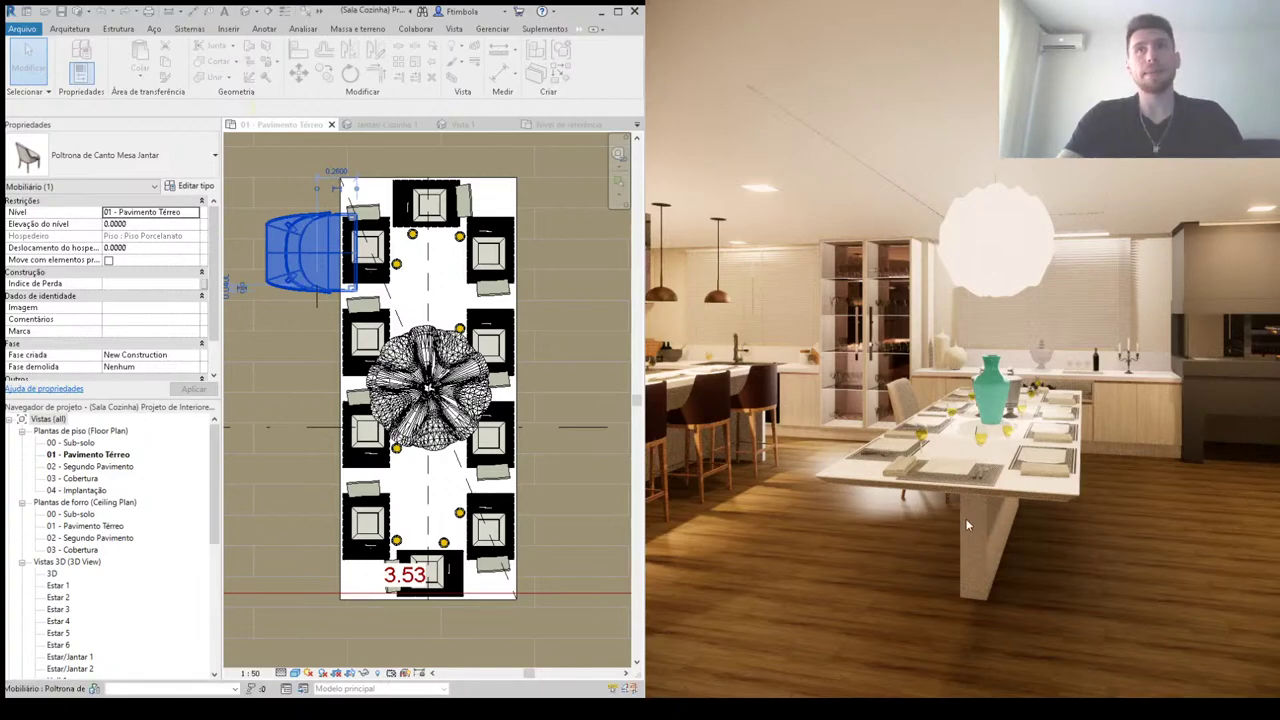
key(Escape)
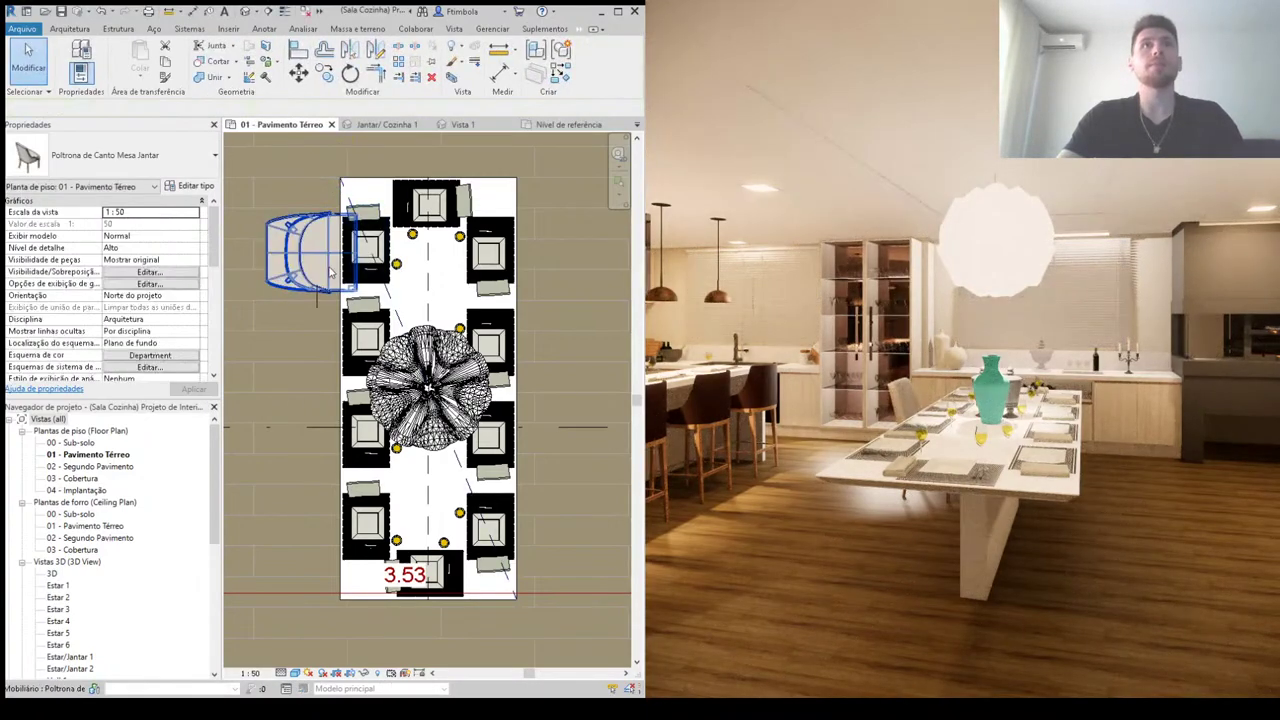
click(320, 255)
scroll(320, 255, up, 2)
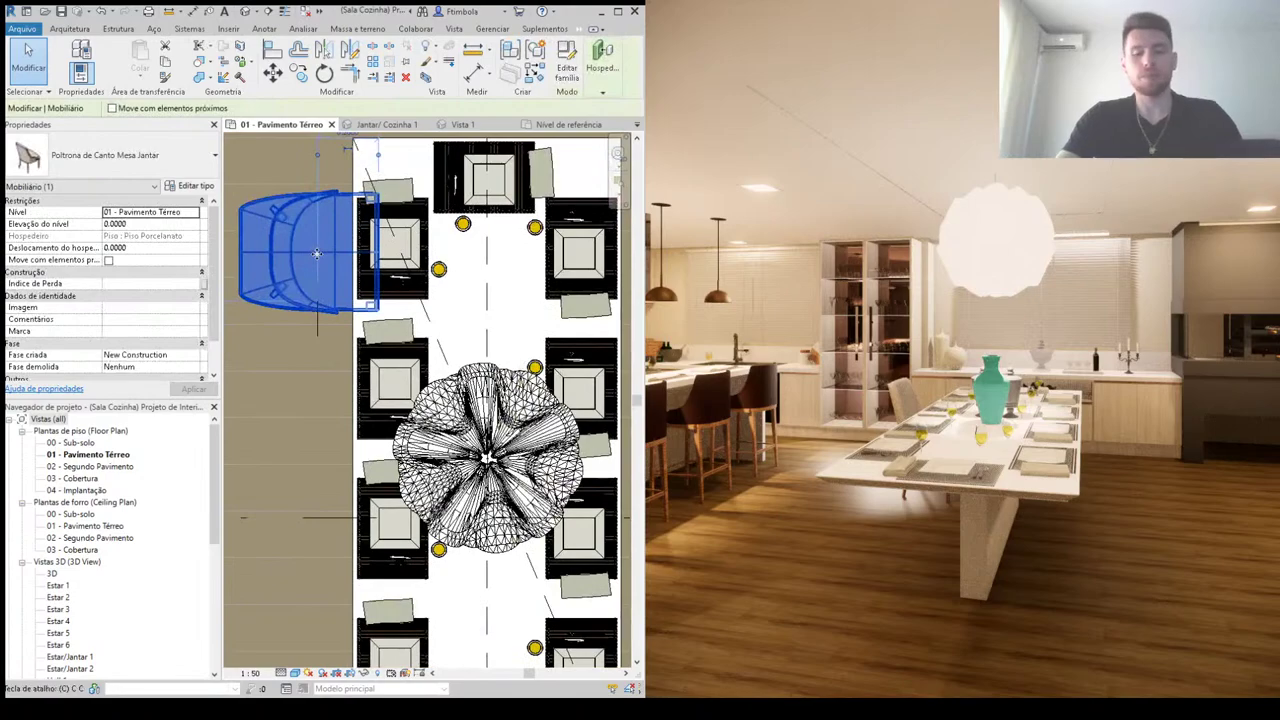
Step: Copy the armchair with Múltiplo ticked, making four chairs down the table's left side
key(m)
key(v)
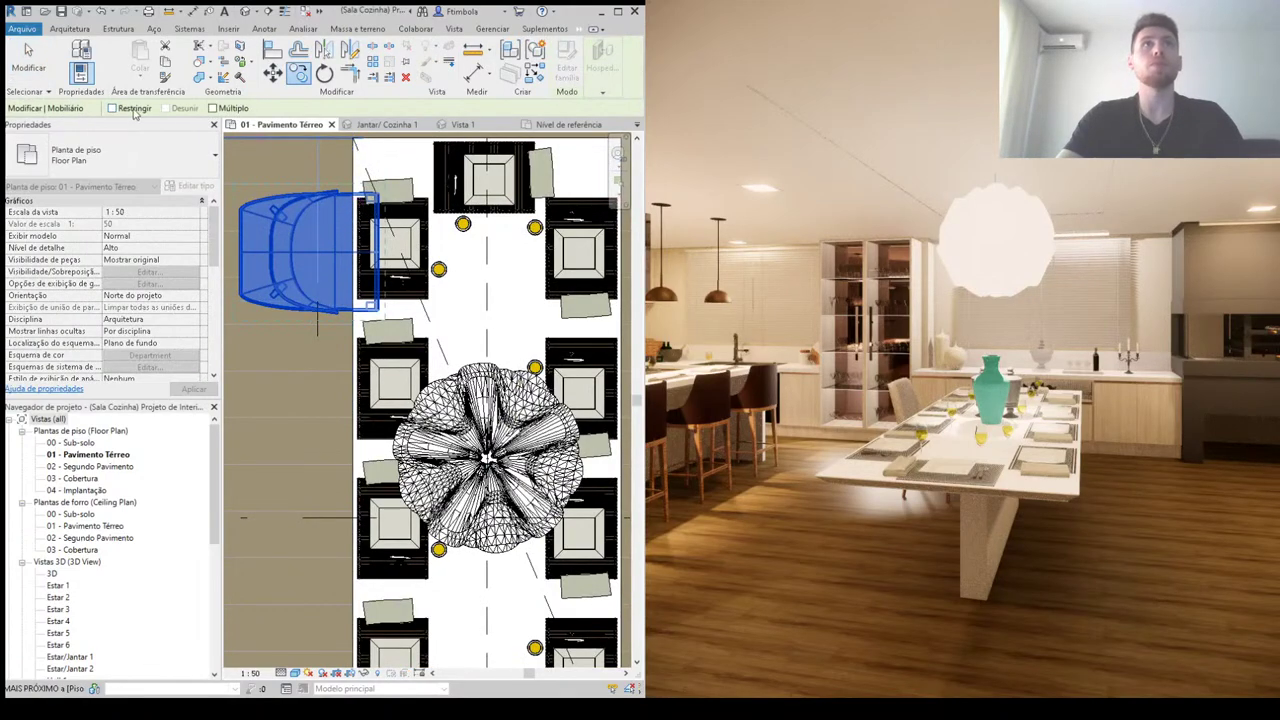
click(212, 108)
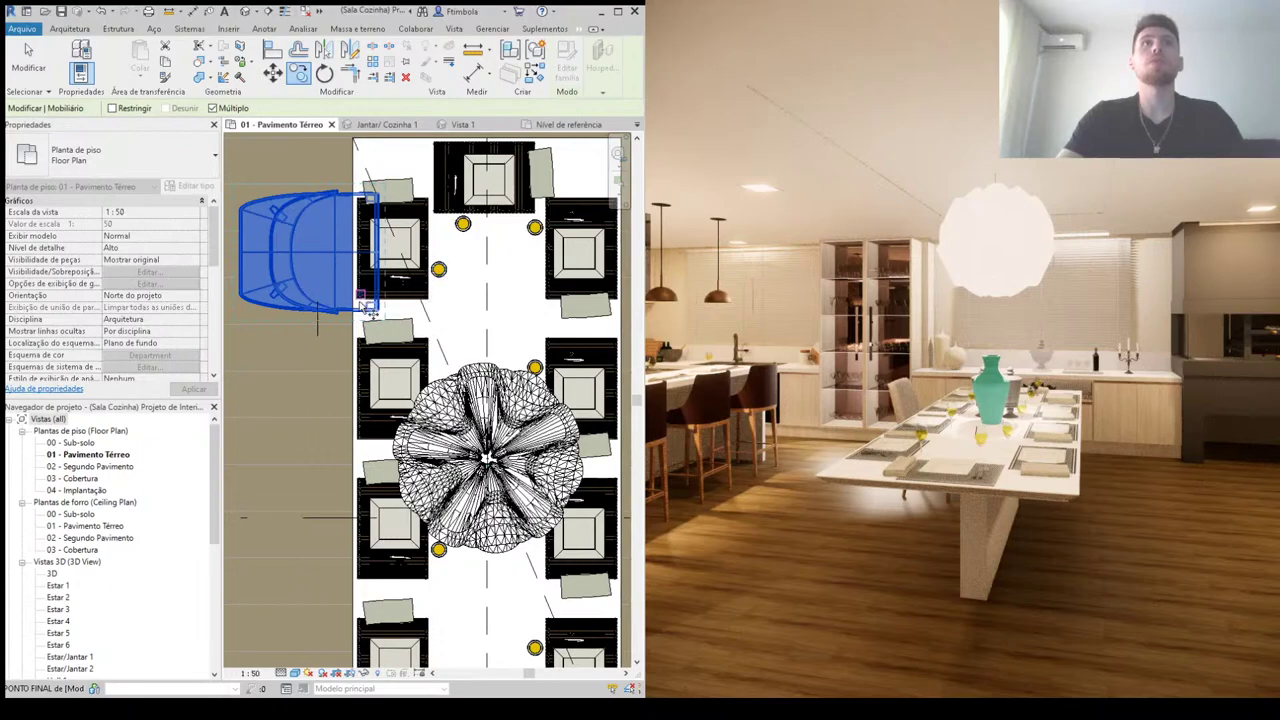
click(368, 311)
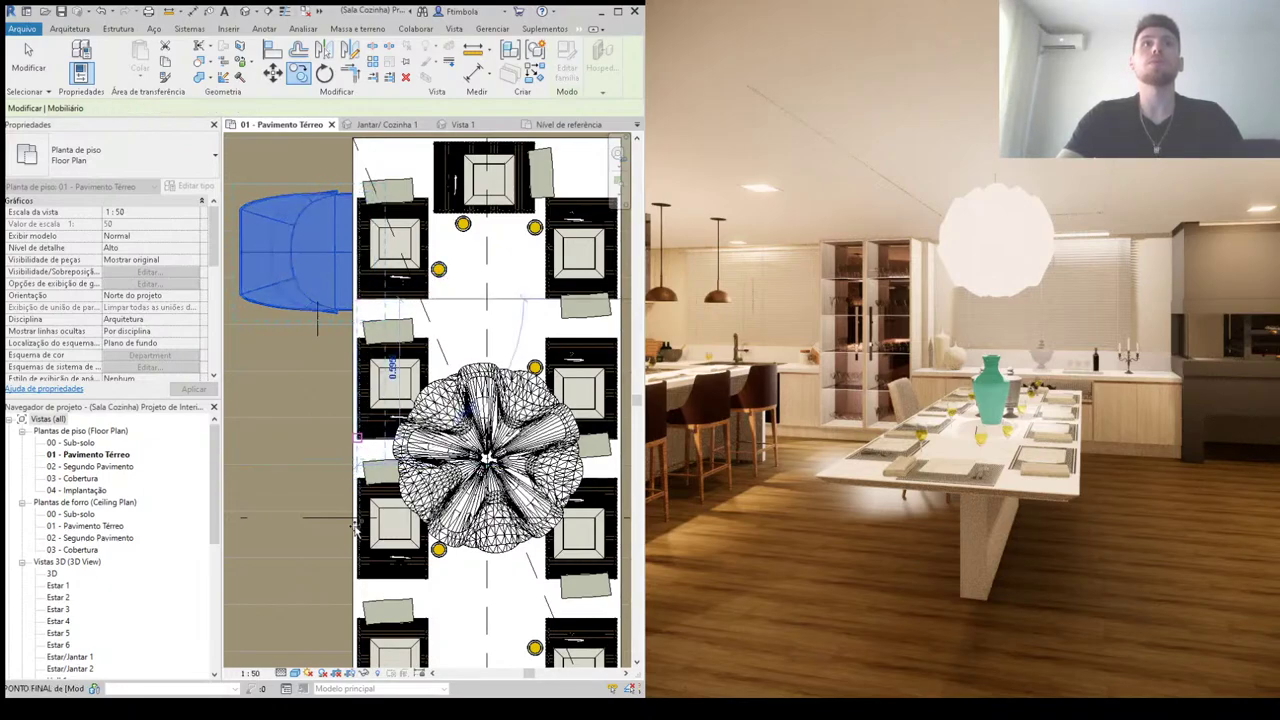
click(362, 585)
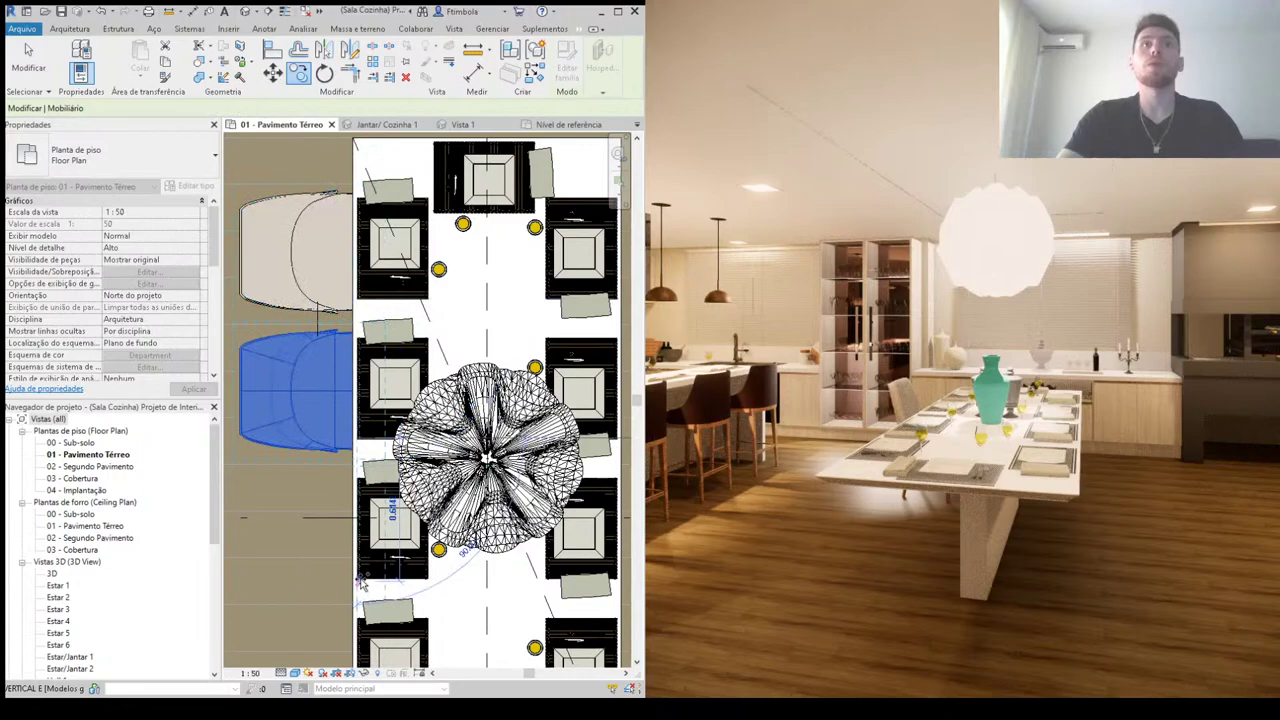
middle_drag(363, 645, 378, 491)
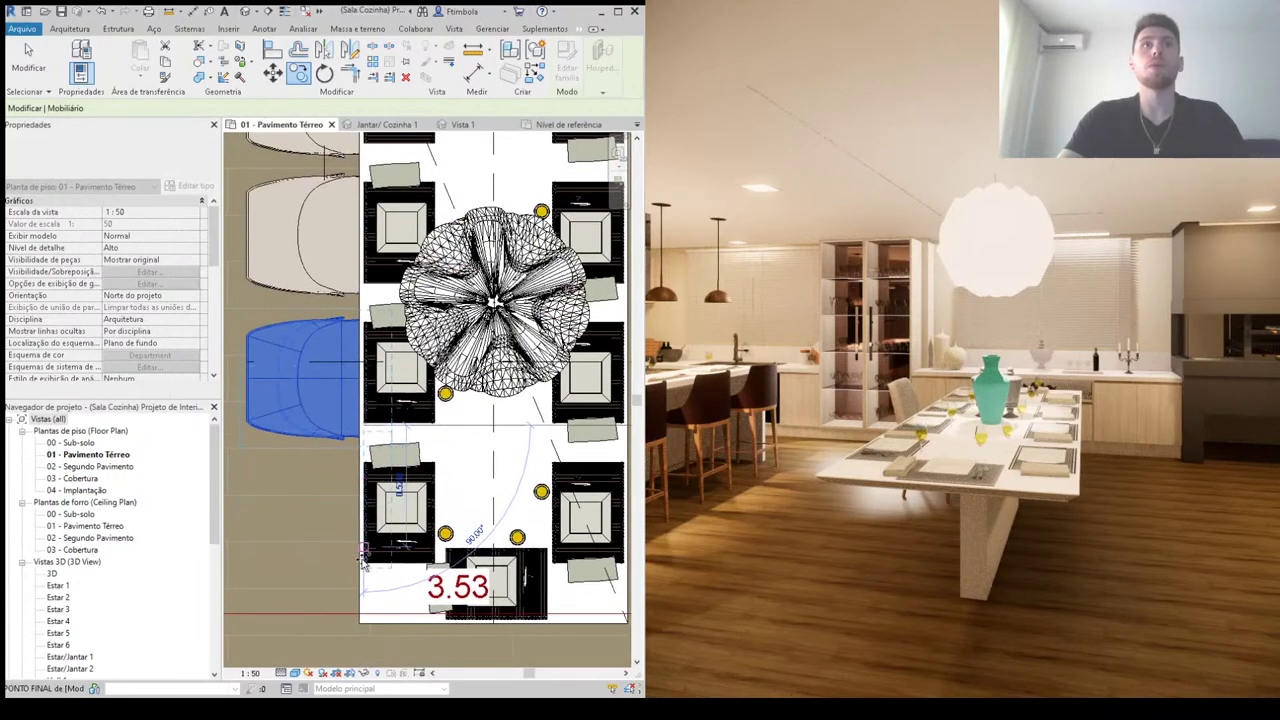
click(396, 592)
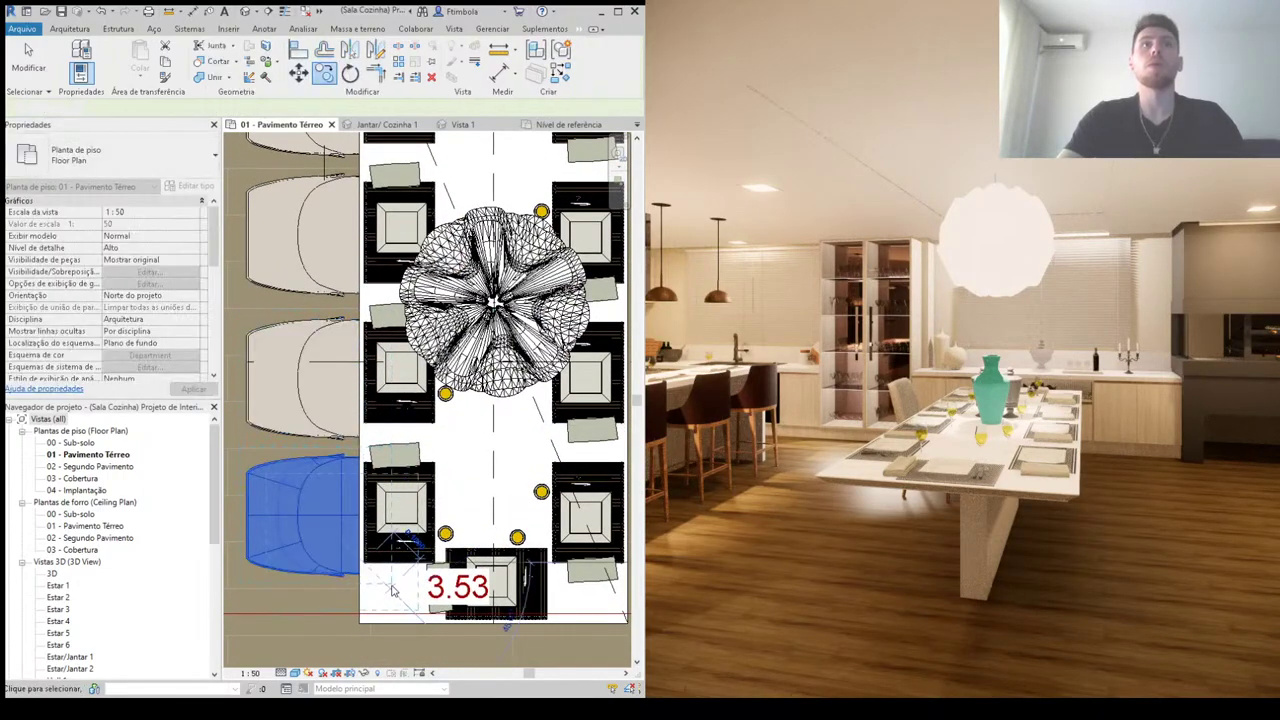
scroll(396, 592, down, 2)
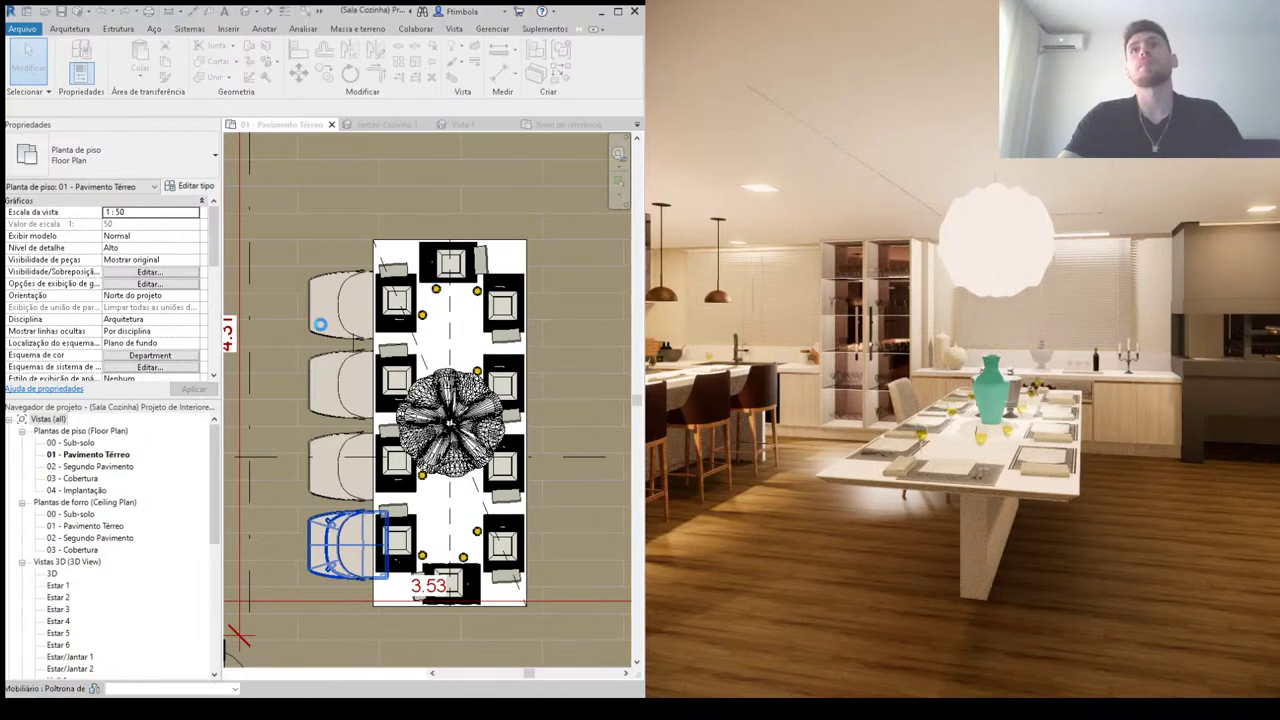
click(320, 324)
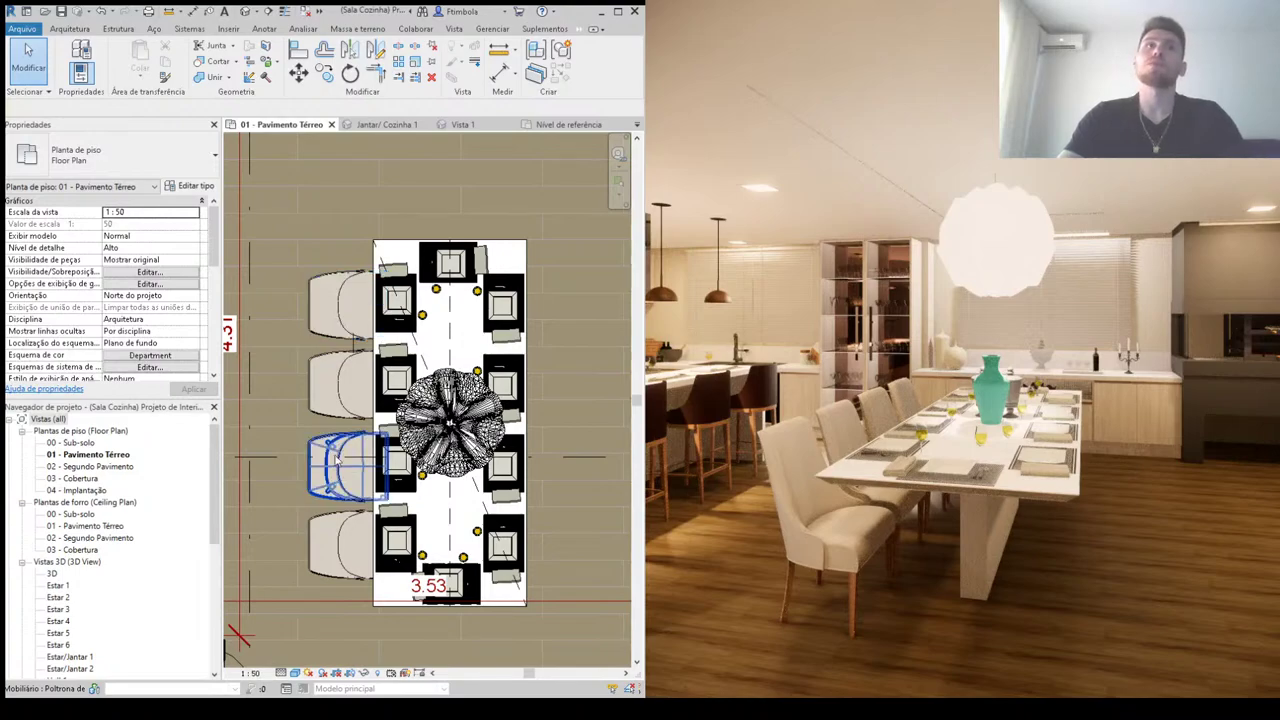
Step: Select the four left armchairs and nudge them slightly toward the table
click(325, 540)
ctrl+click(340, 460)
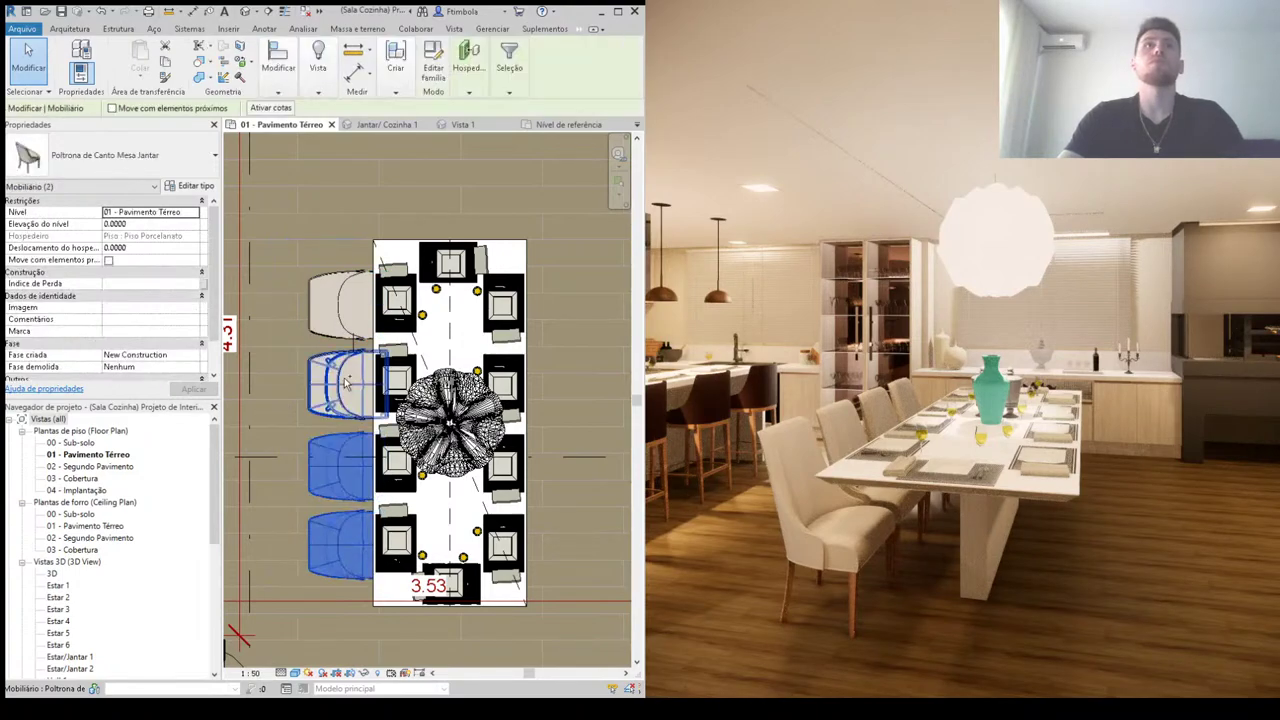
ctrl+click(340, 382)
ctrl+click(340, 302)
drag(350, 240, 362, 218)
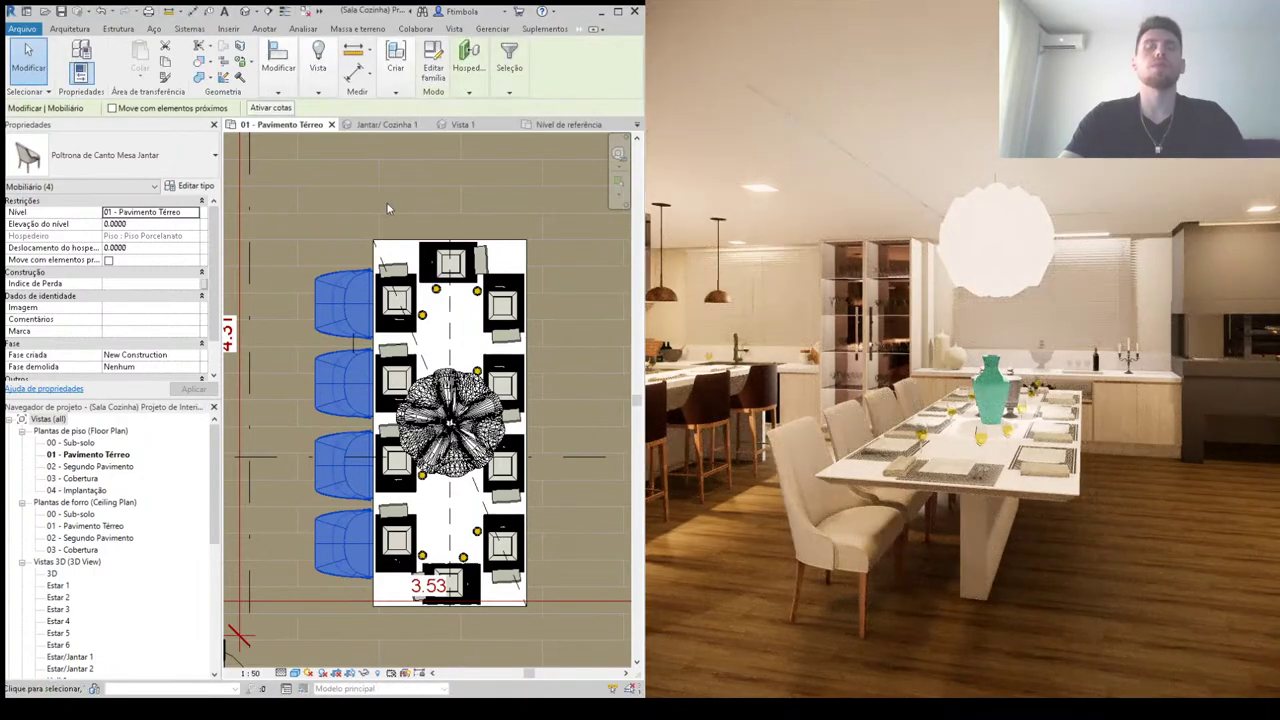
Step: Mirror a copy of the four chairs across the table's centreline onto its right side
key(d)
key(m)
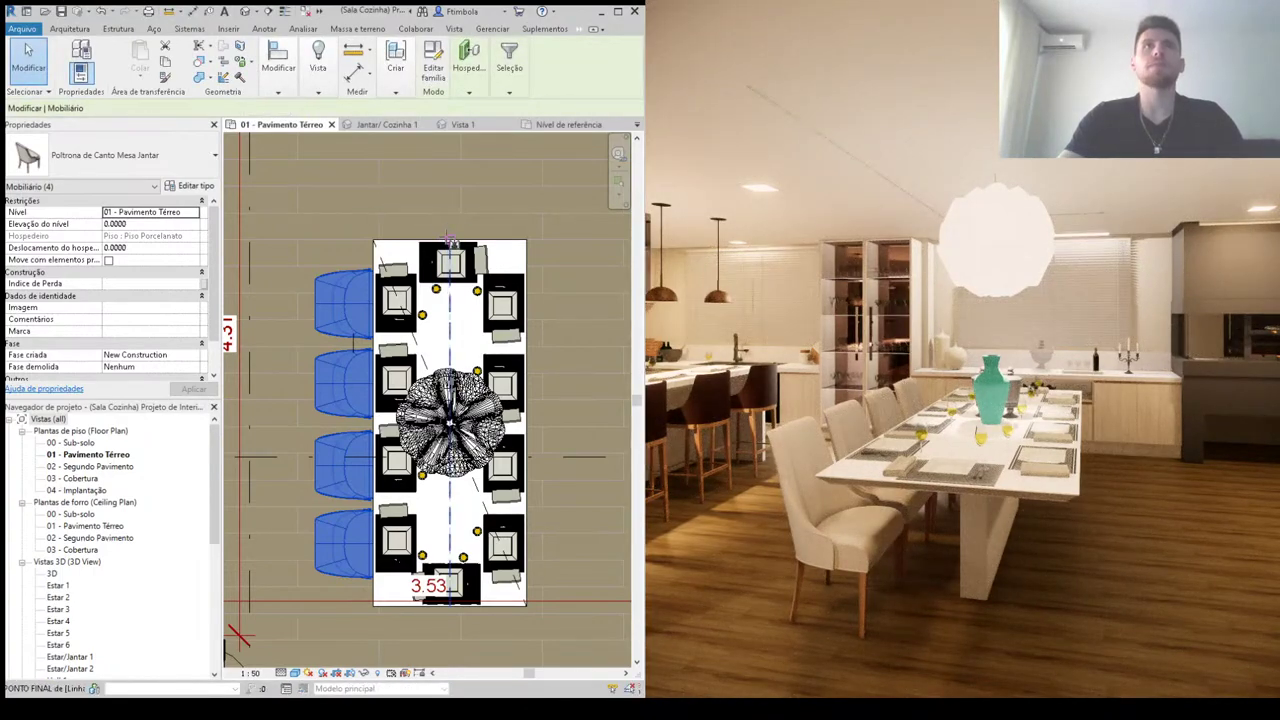
click(449, 222)
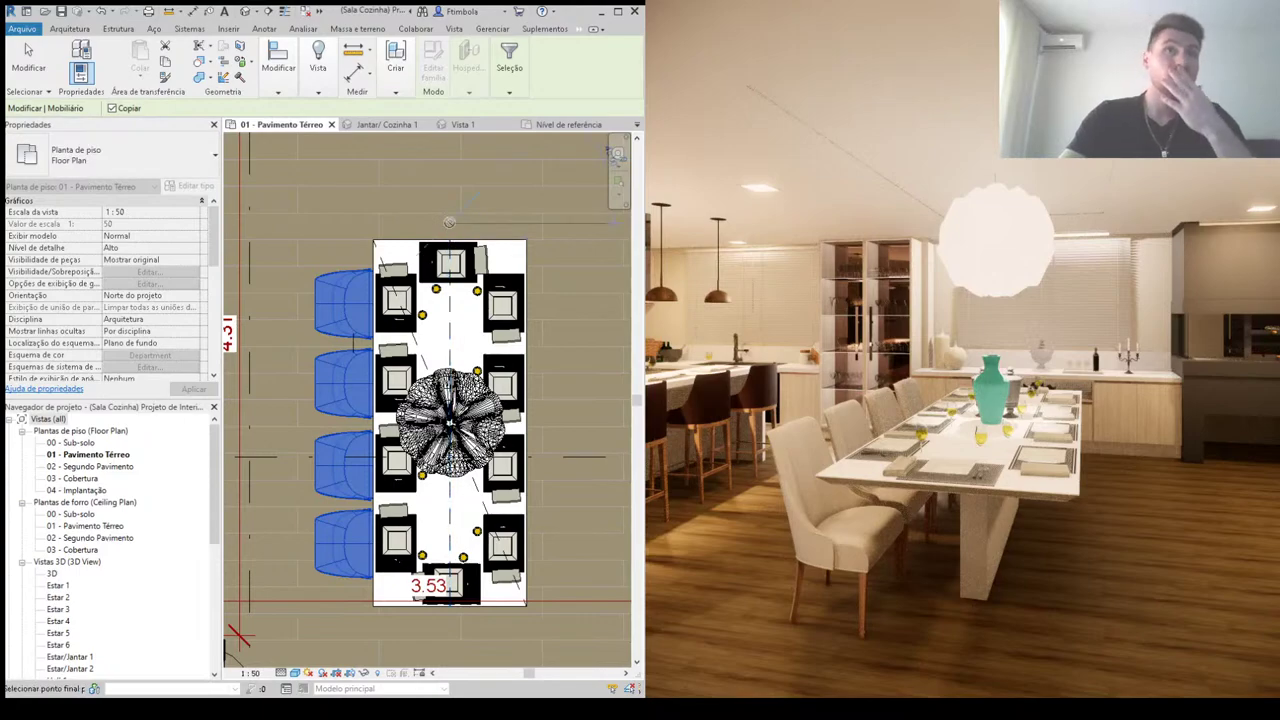
click(449, 192)
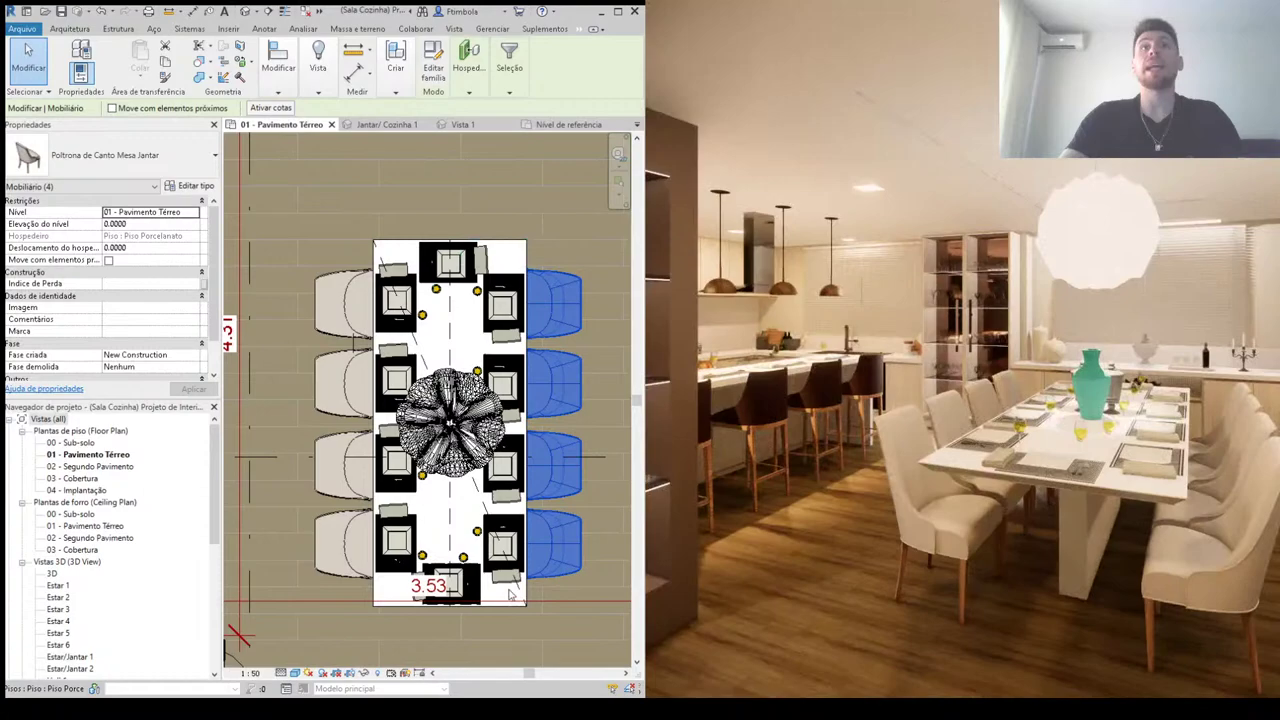
Step: Show the area below the table, then start and cancel placing another armchair
scroll(482, 636, down, 1)
scroll(486, 625, up, 2)
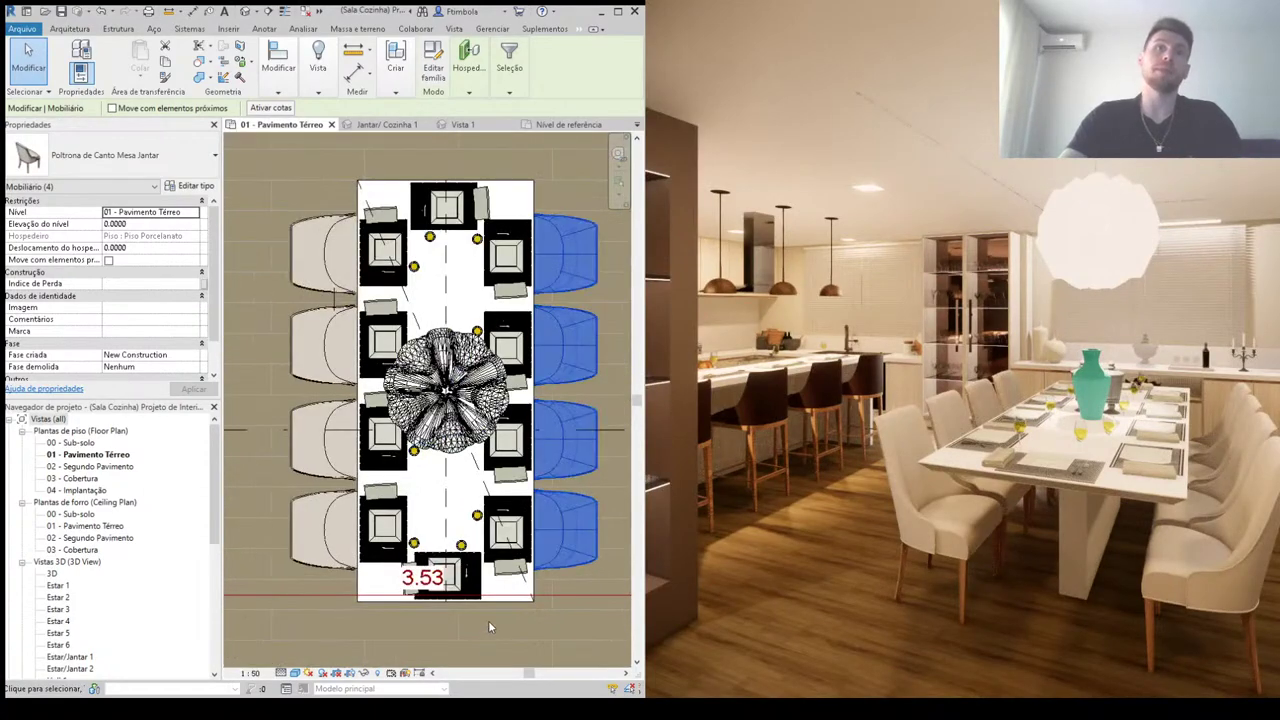
middle_drag(488, 620, 503, 577)
scroll(503, 577, up, 1)
key(c)
key(s)
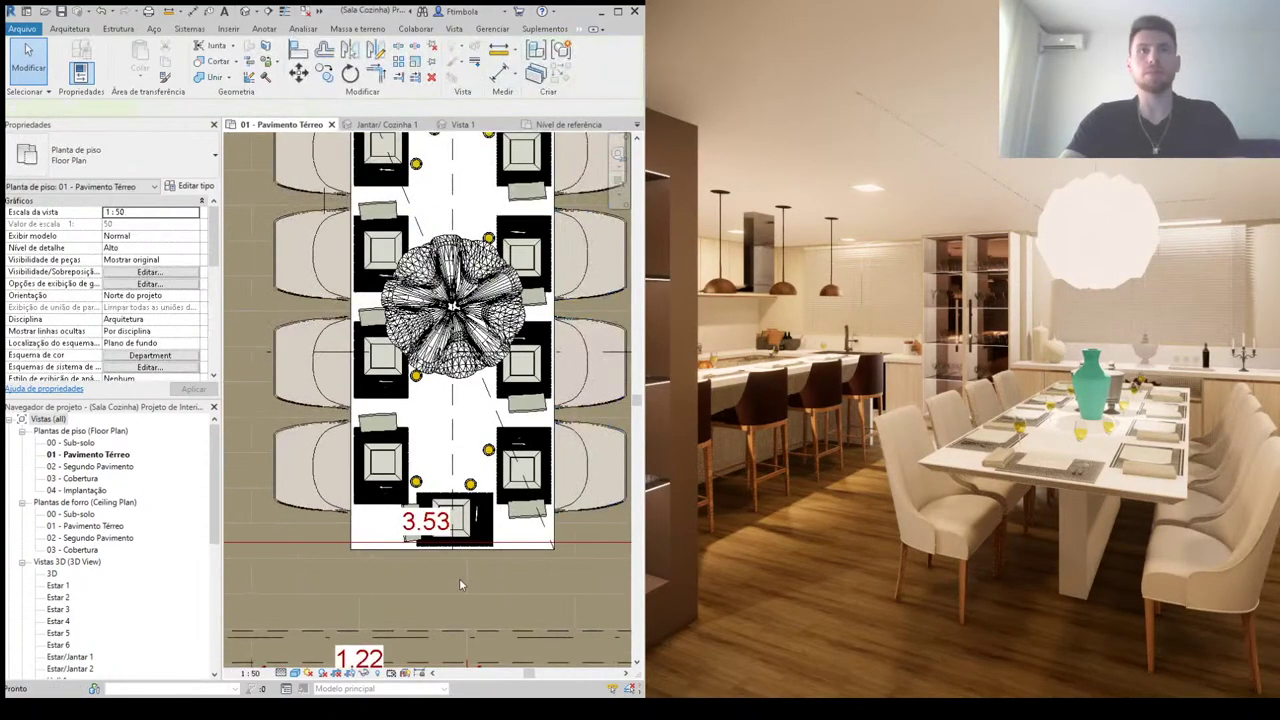
key(Escape)
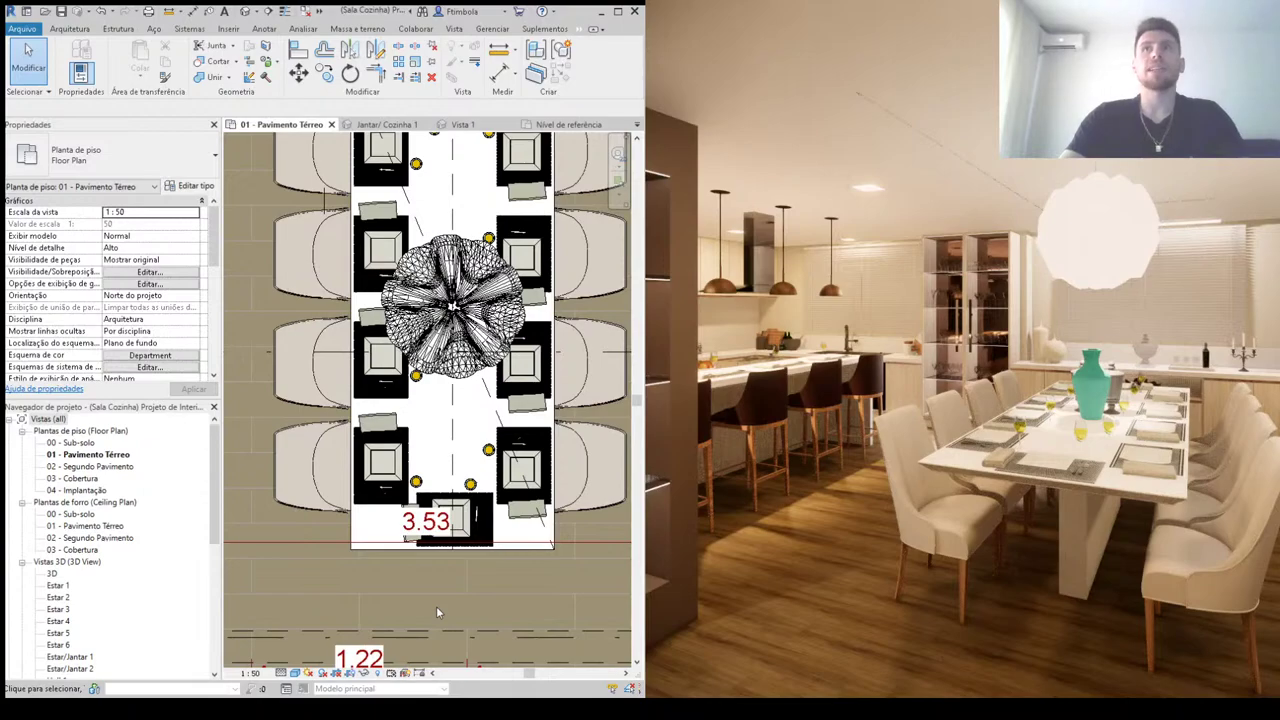
Step: Delete the bottom-right and lower-left Conjunto_talheres place settings
scroll(436, 606, down, 2)
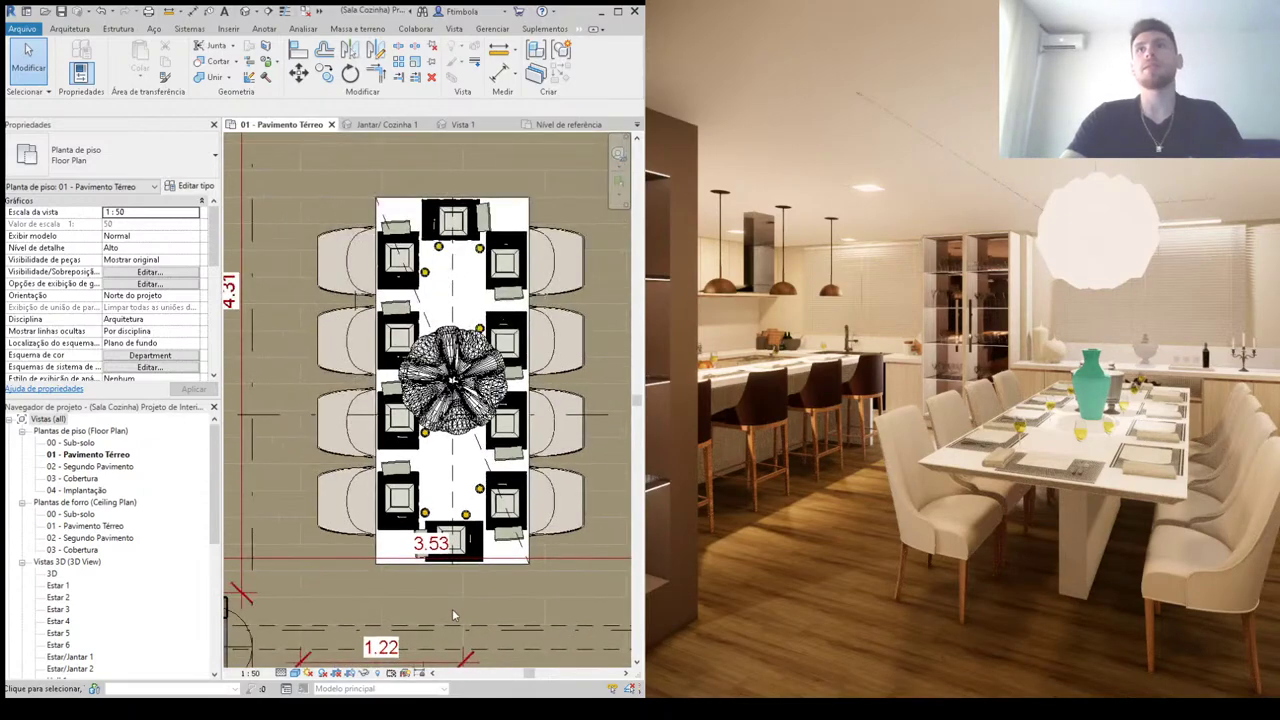
click(465, 533)
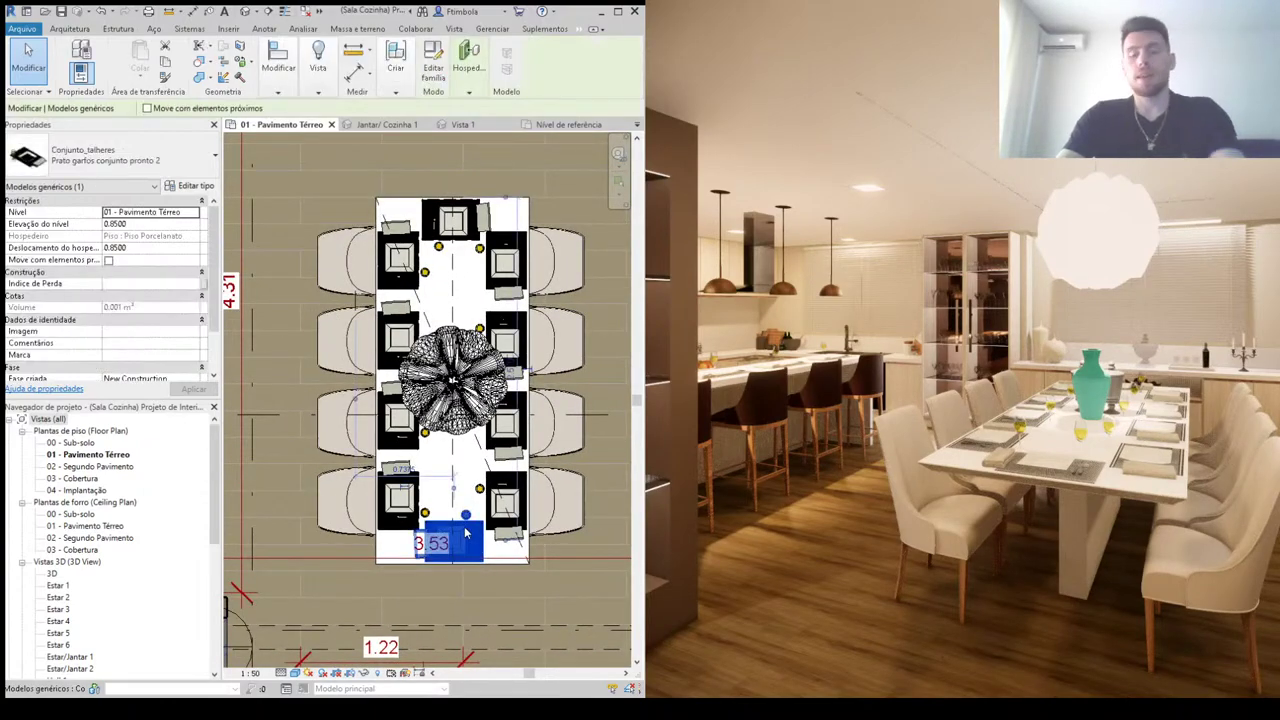
key(Escape)
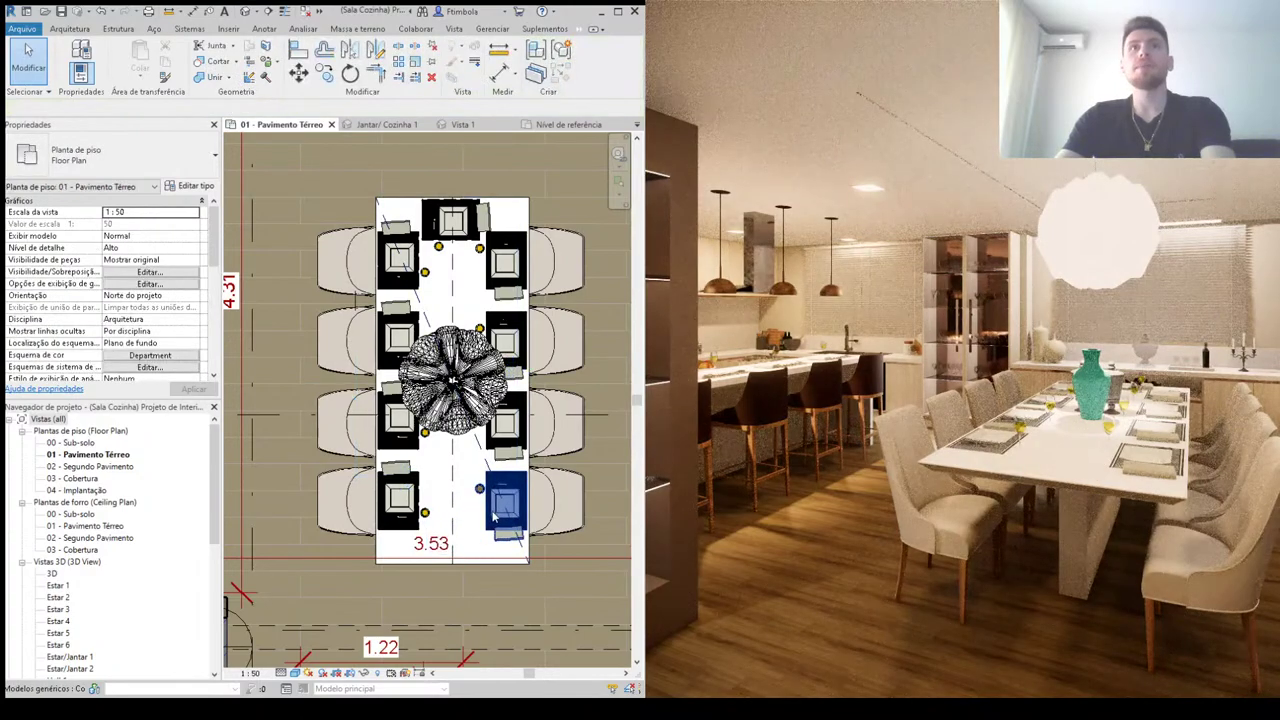
drag(493, 516, 411, 497)
key(Delete)
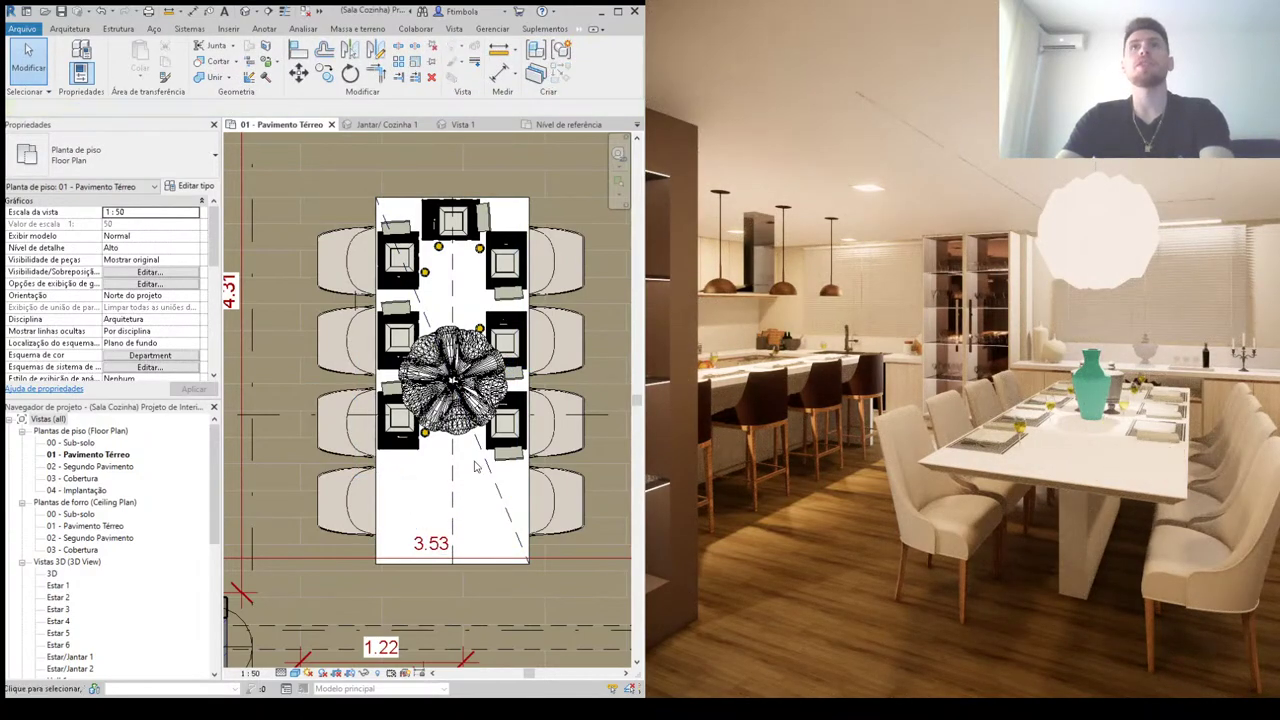
drag(476, 465, 406, 449)
click(396, 449)
key(Delete)
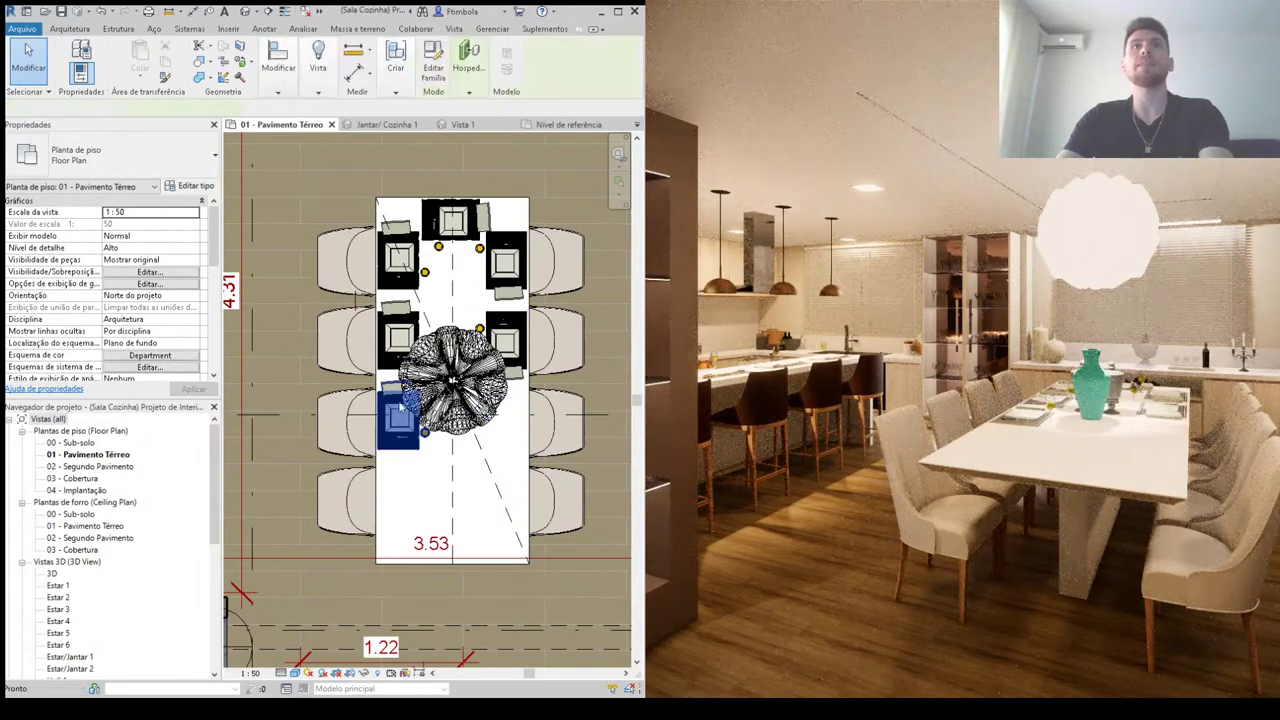
Step: Delete the middle-left, middle-right and upper-right place settings
click(392, 350)
key(Delete)
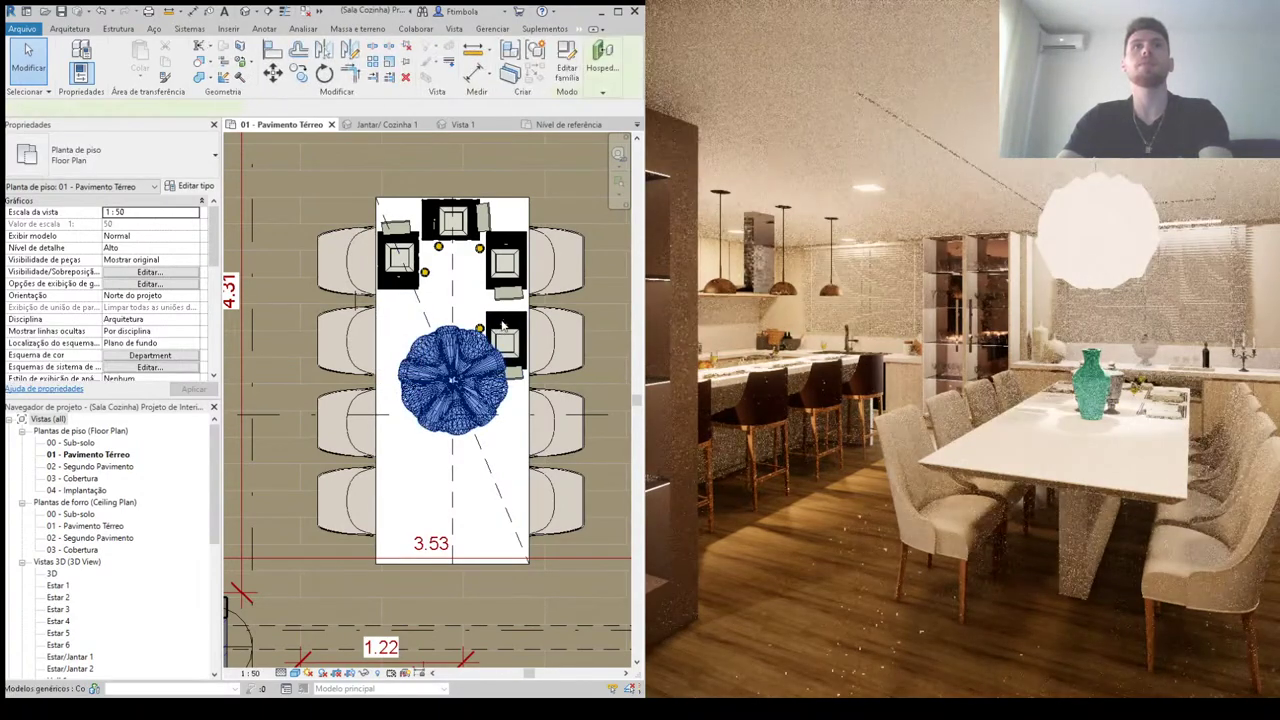
click(500, 335)
key(Delete)
click(510, 290)
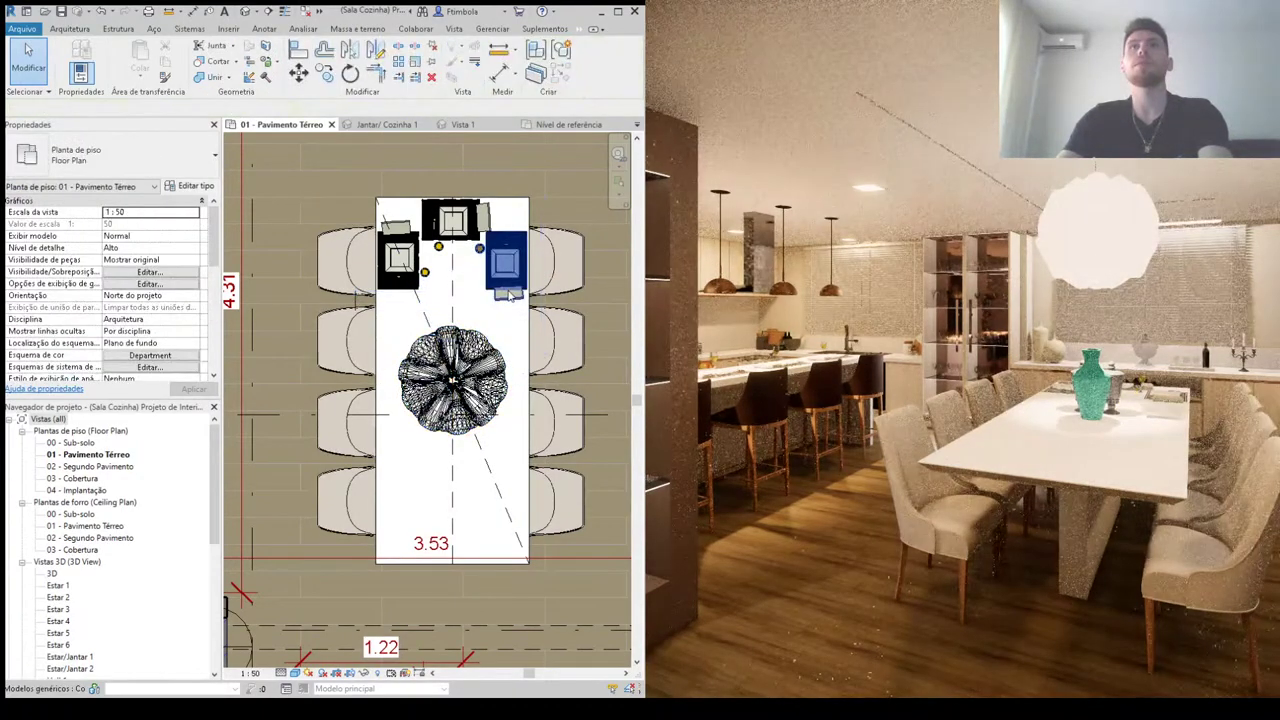
key(Delete)
Step: Inspect the cutlery set family, close it, then delete the two remaining top-end place settings
click(480, 235)
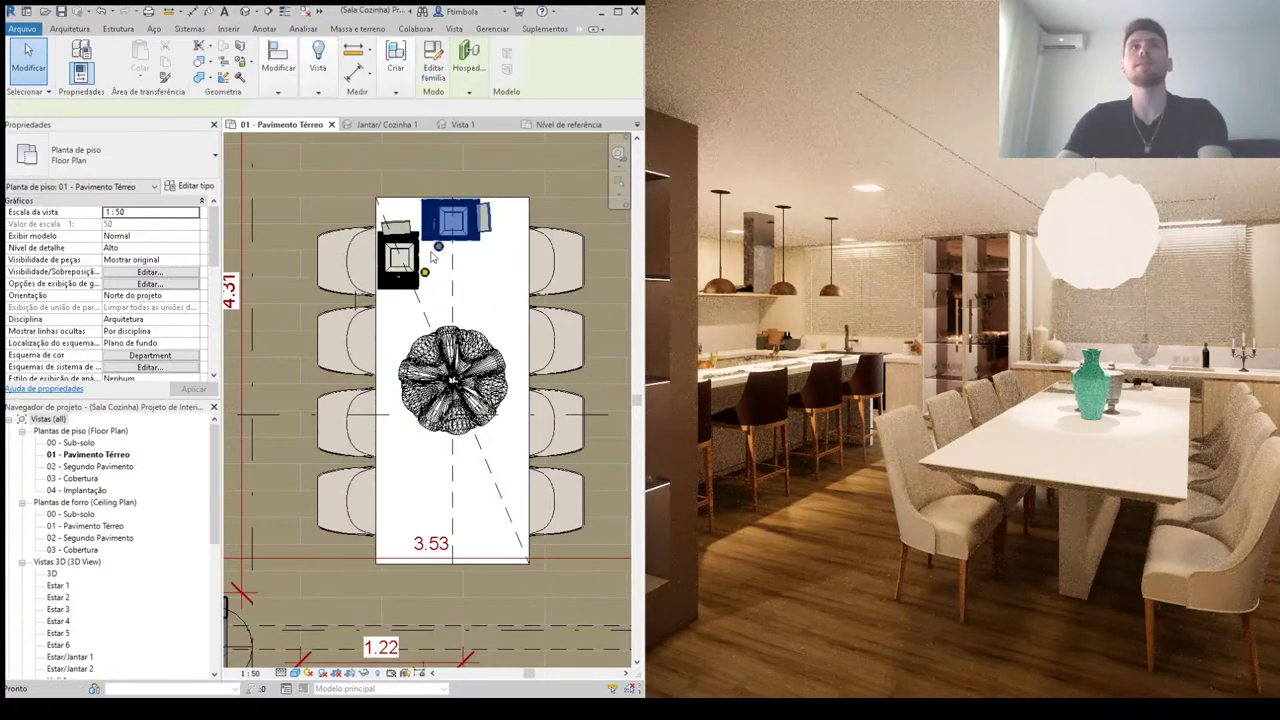
double_click(418, 256)
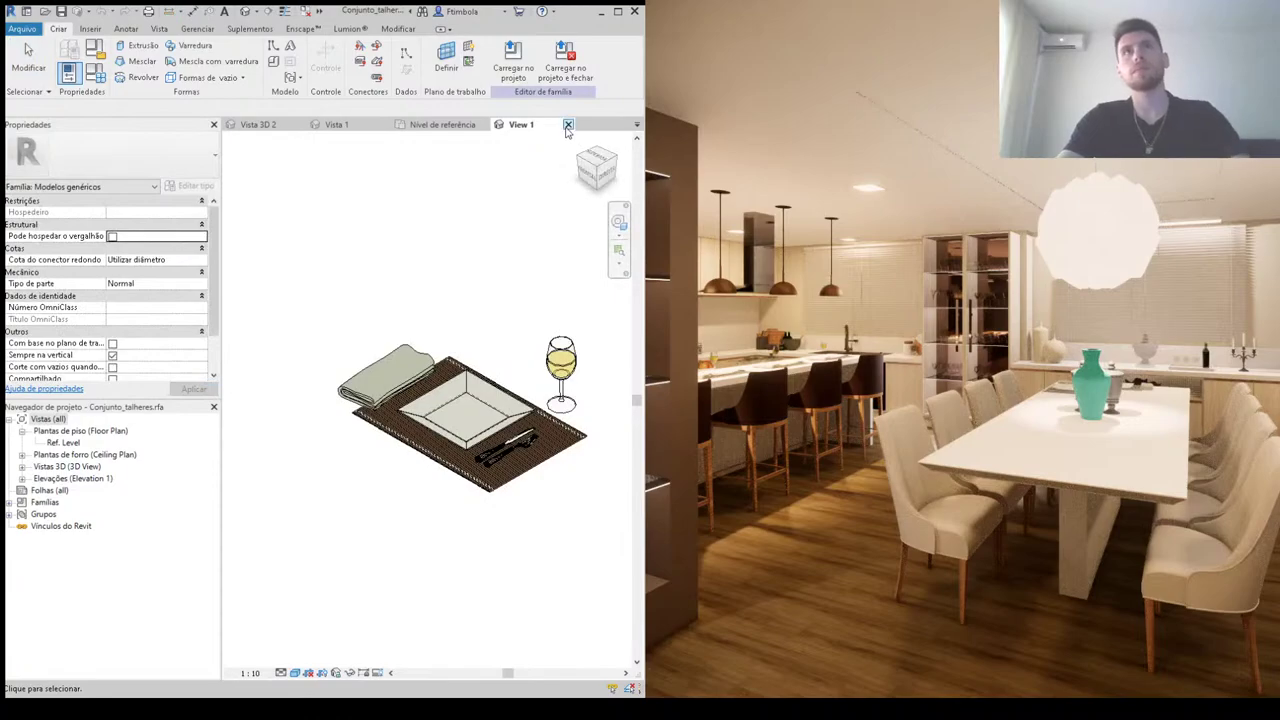
click(568, 124)
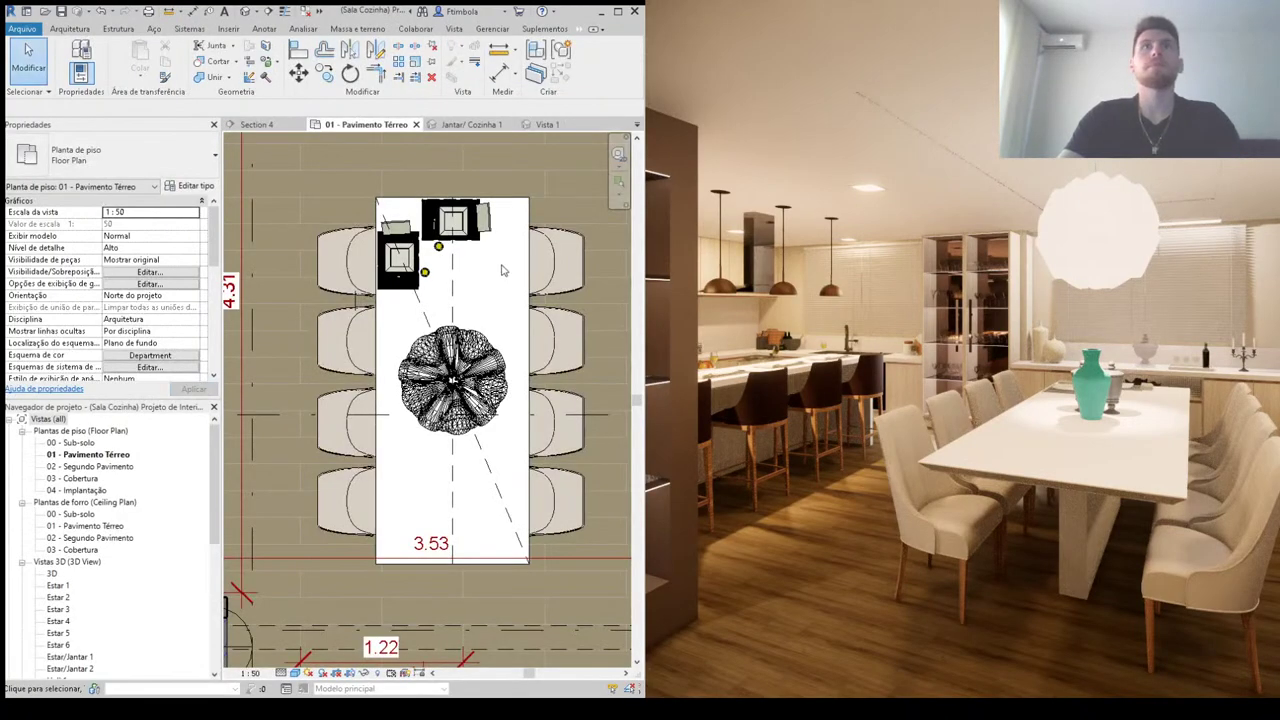
click(483, 240)
key(Delete)
click(424, 256)
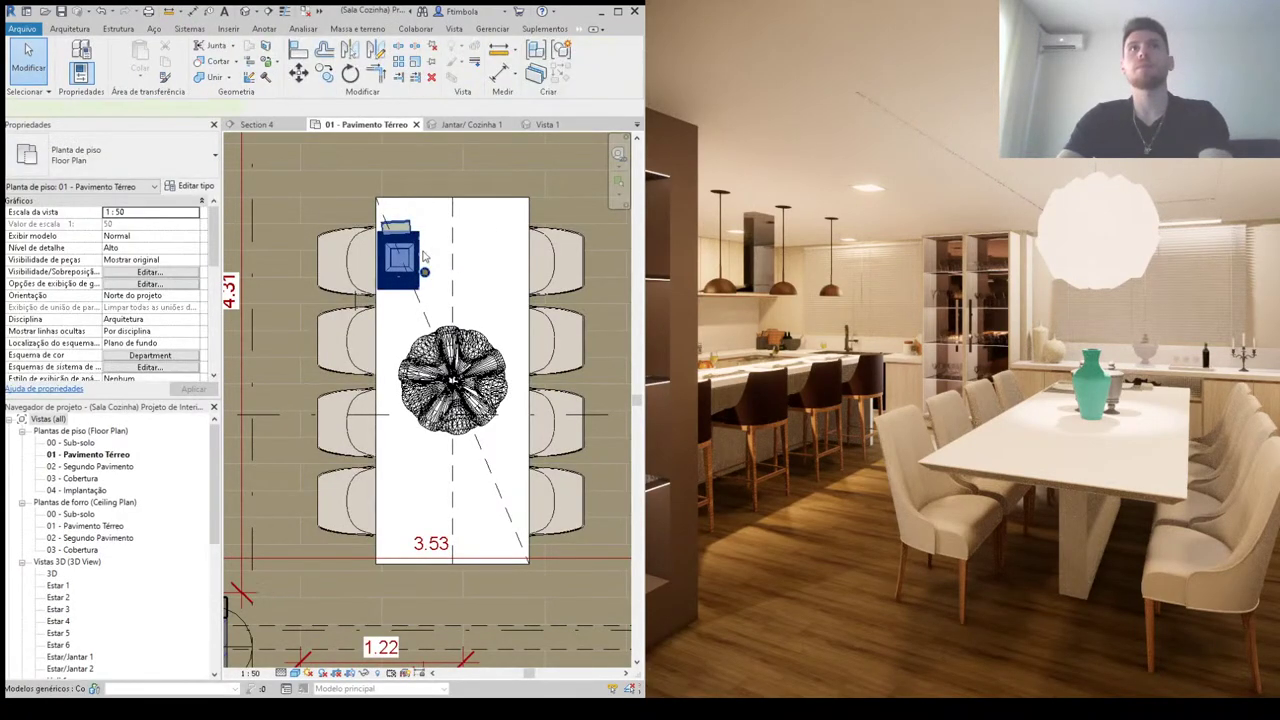
key(Delete)
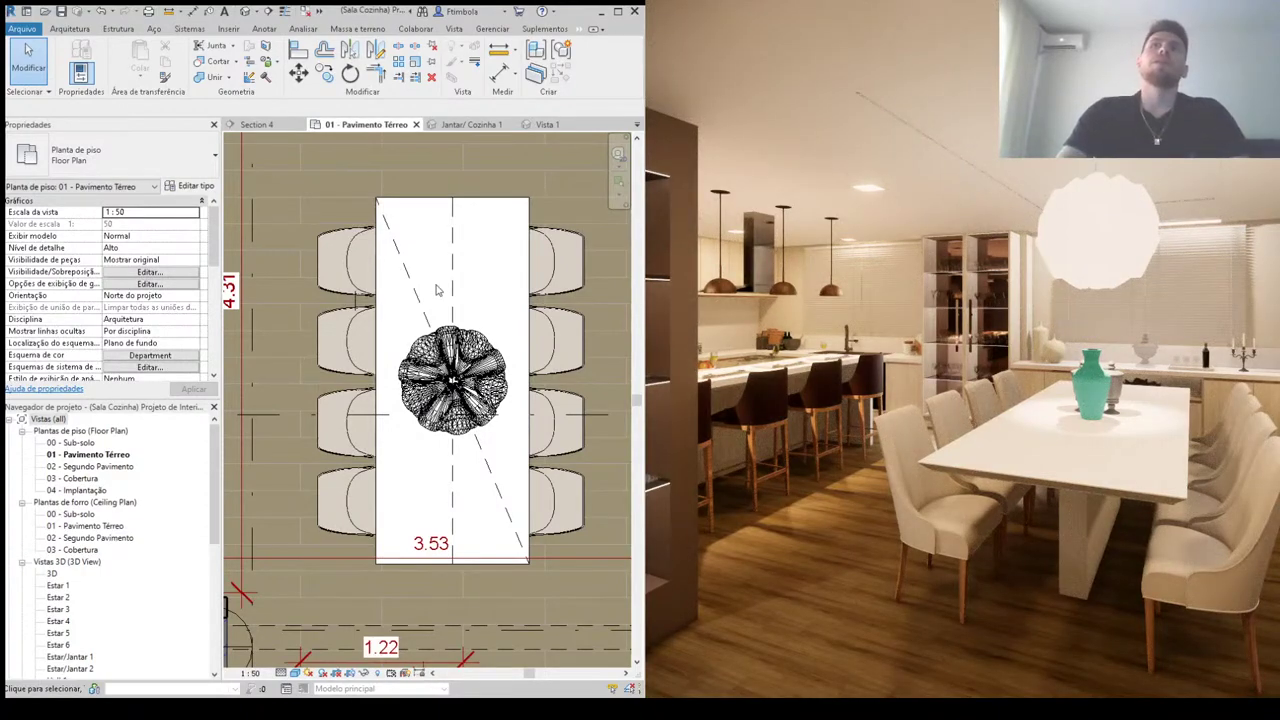
Step: Zoom out on the dining area and open Section 10 from its section marker
scroll(395, 555, down, 3)
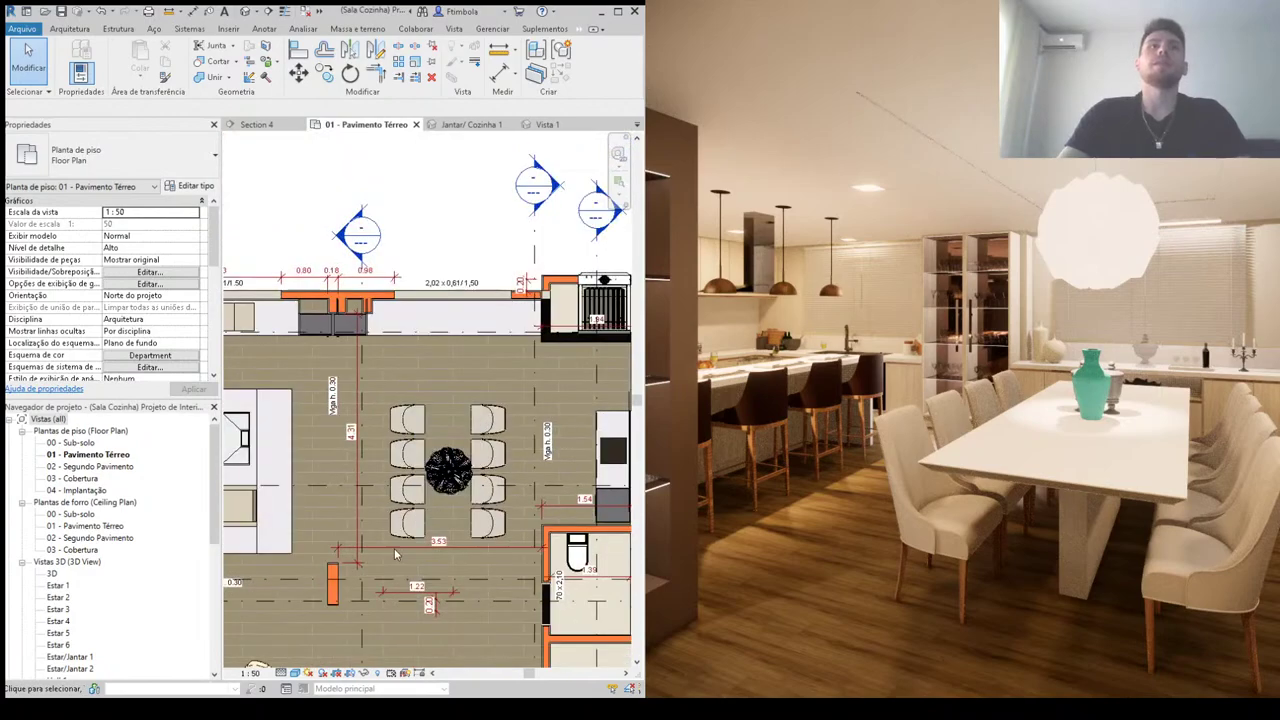
scroll(395, 555, down, 3)
middle_drag(235, 494, 269, 488)
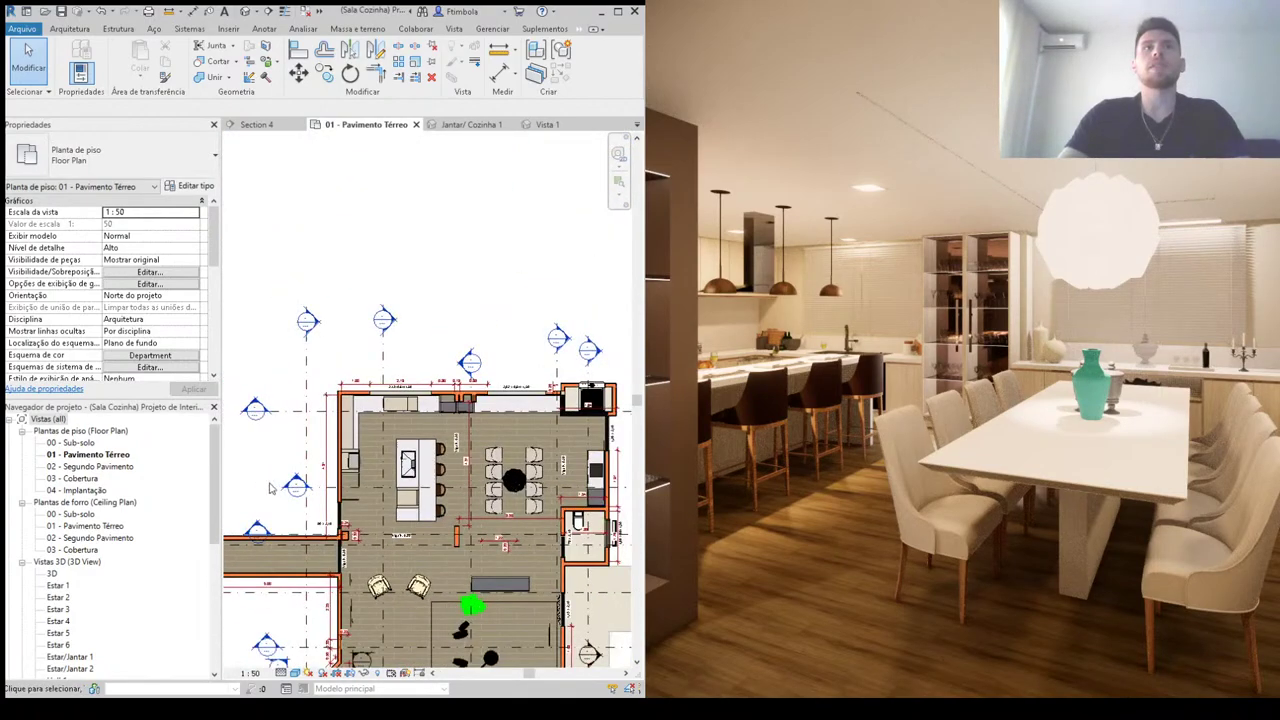
double_click(294, 487)
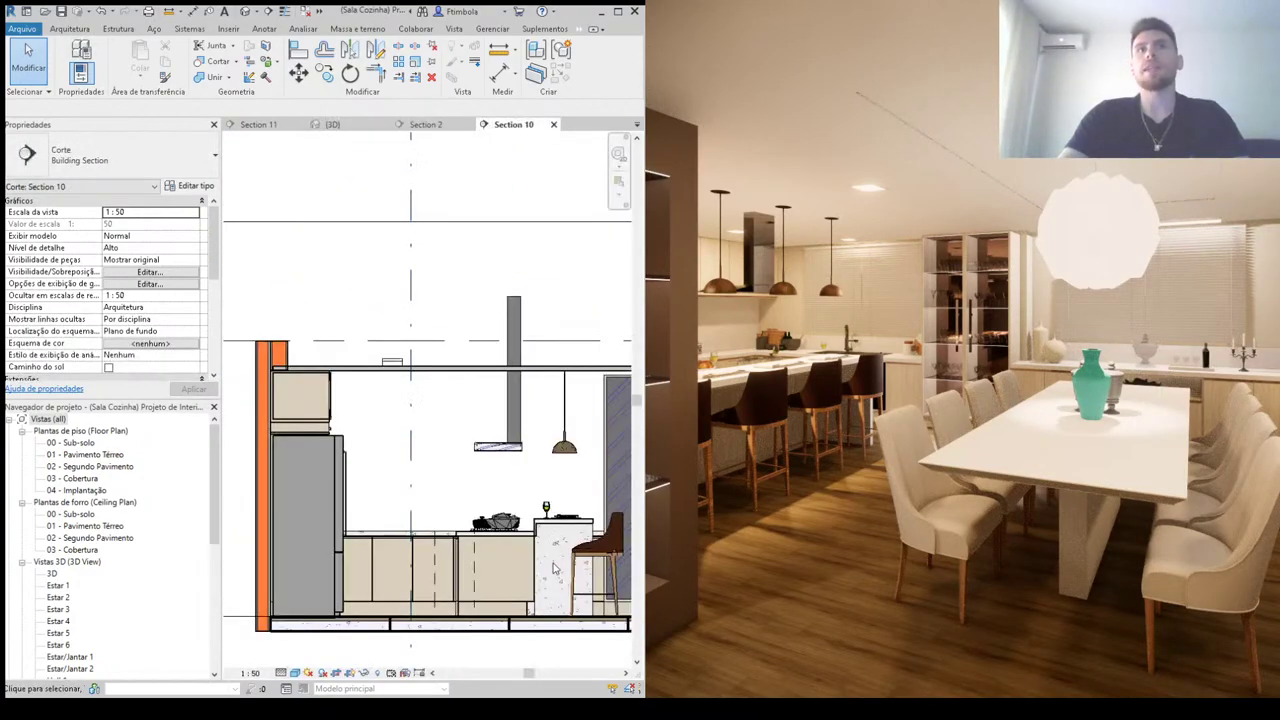
Step: Zoom in on the vase and table, then start and cancel a dimension from the floor
scroll(555, 568, up, 2)
scroll(555, 568, up, 2)
scroll(560, 565, up, 2)
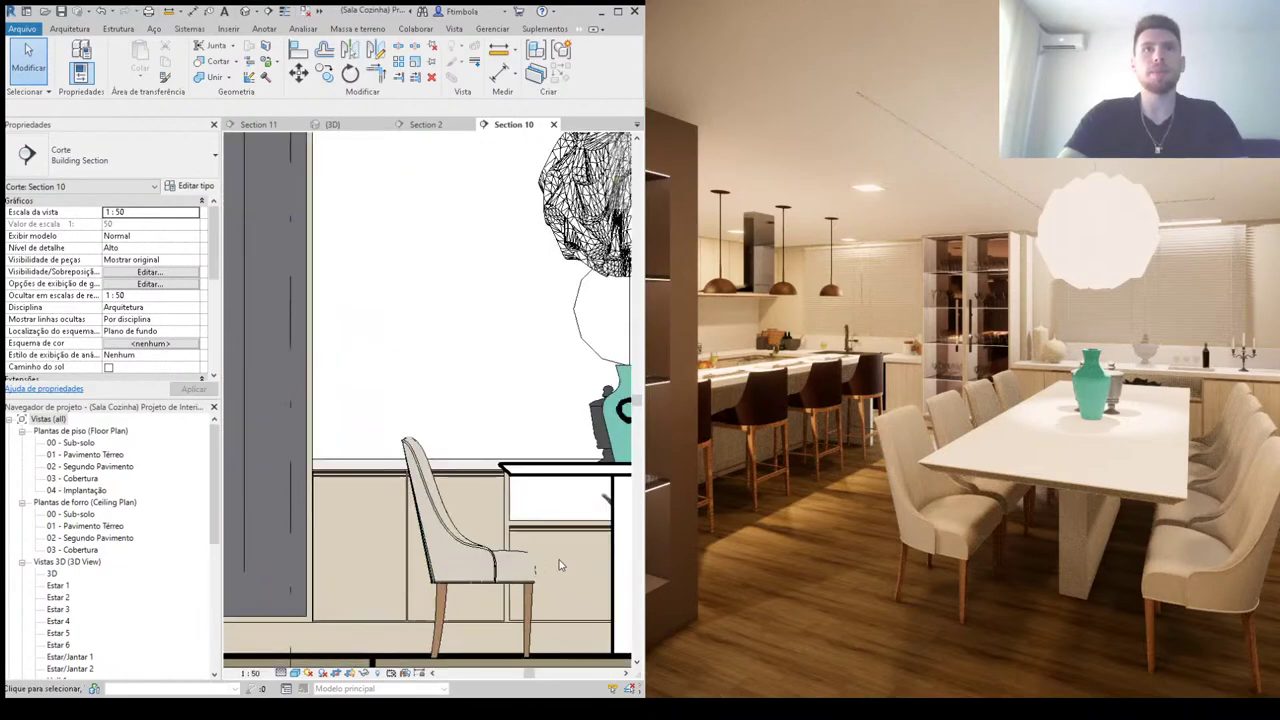
middle_drag(560, 565, 474, 523)
key(d)
key(i)
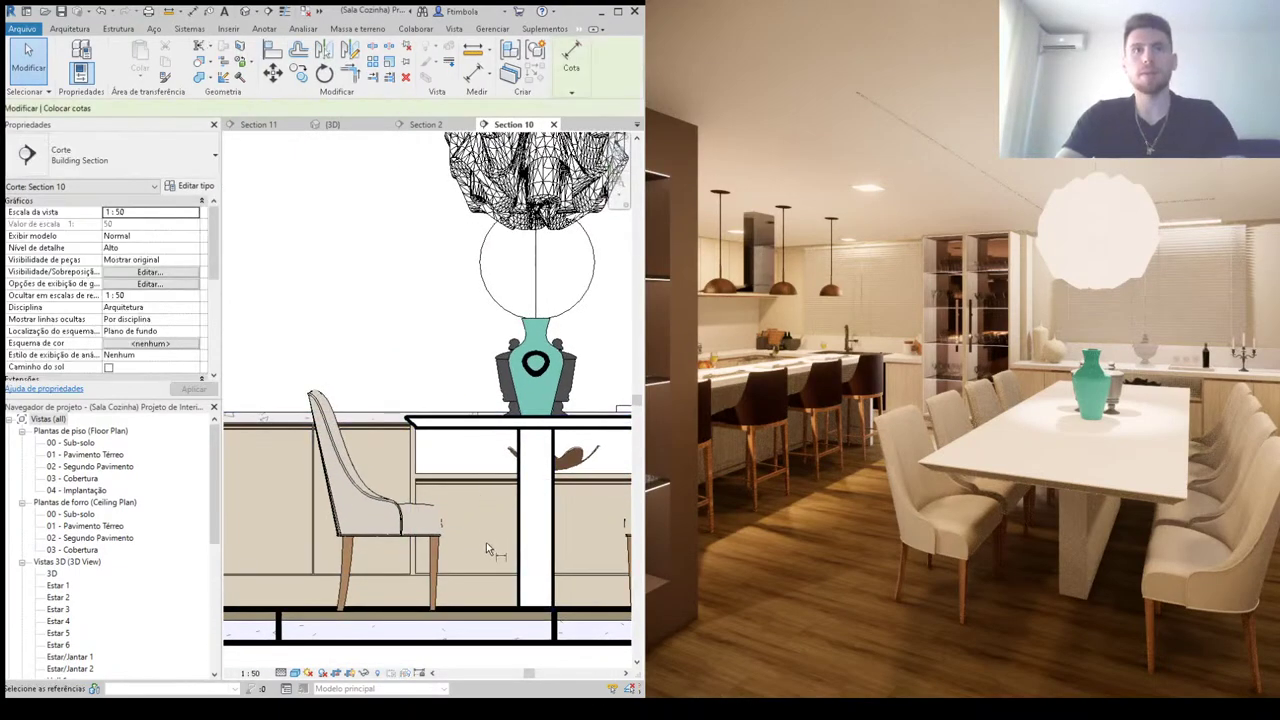
click(445, 608)
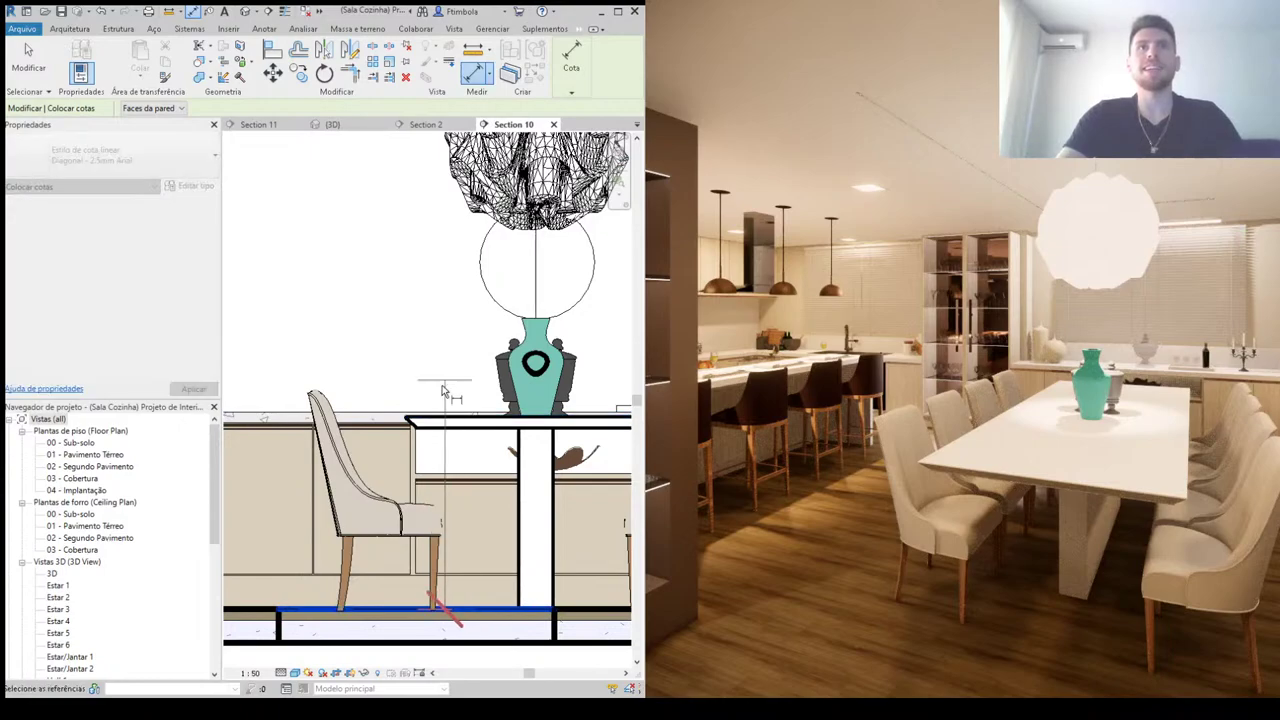
key(Escape)
key(Escape)
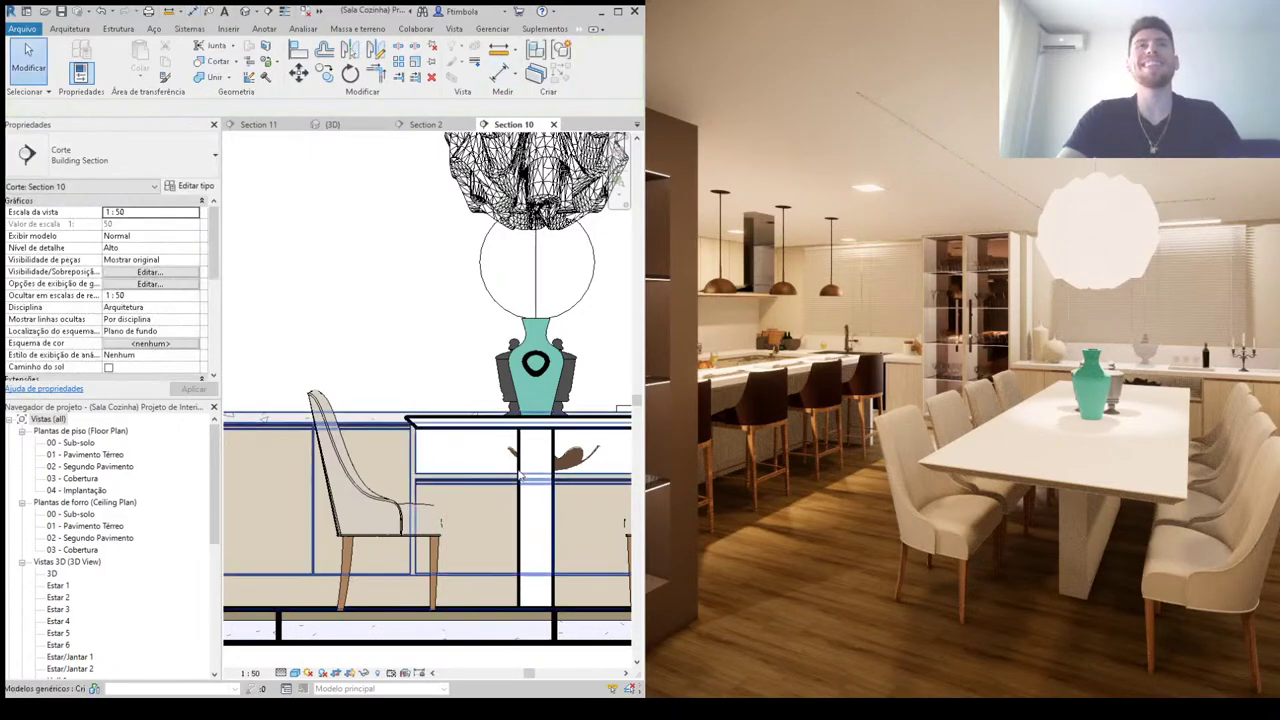
Step: Lower the dining table to elevation -0.0800, then move it up by 0.03
click(522, 478)
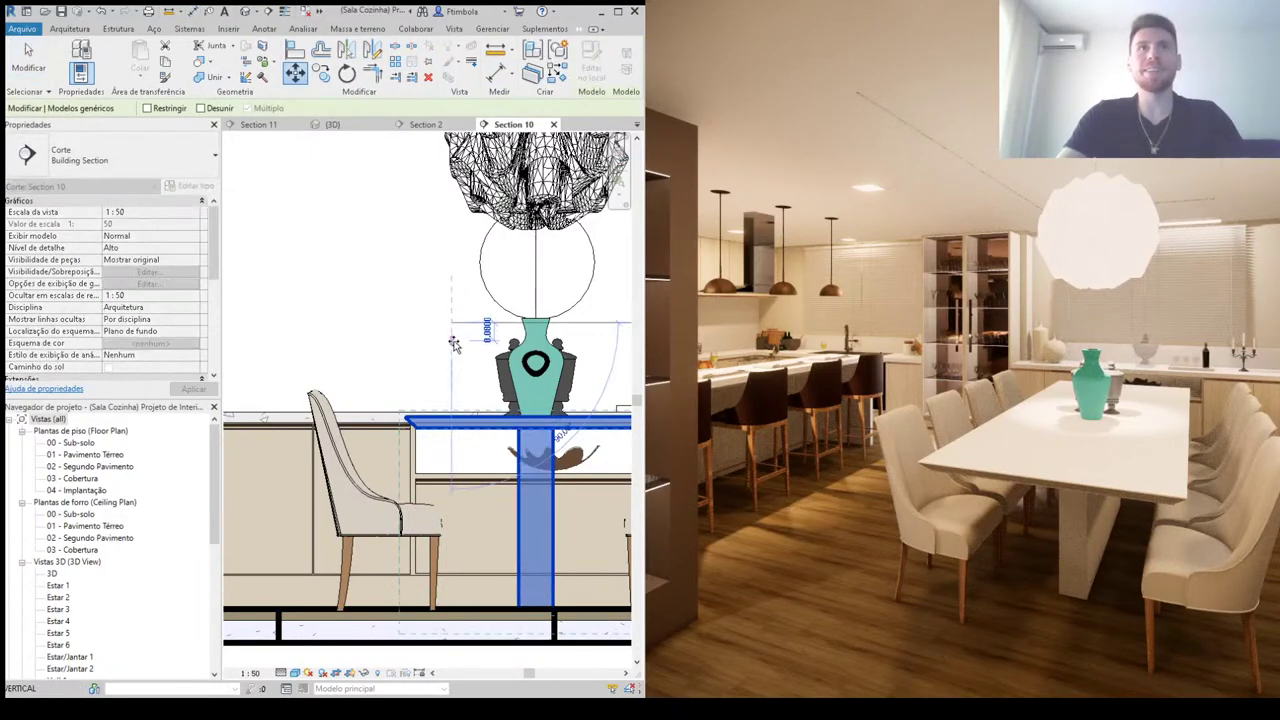
key(Return)
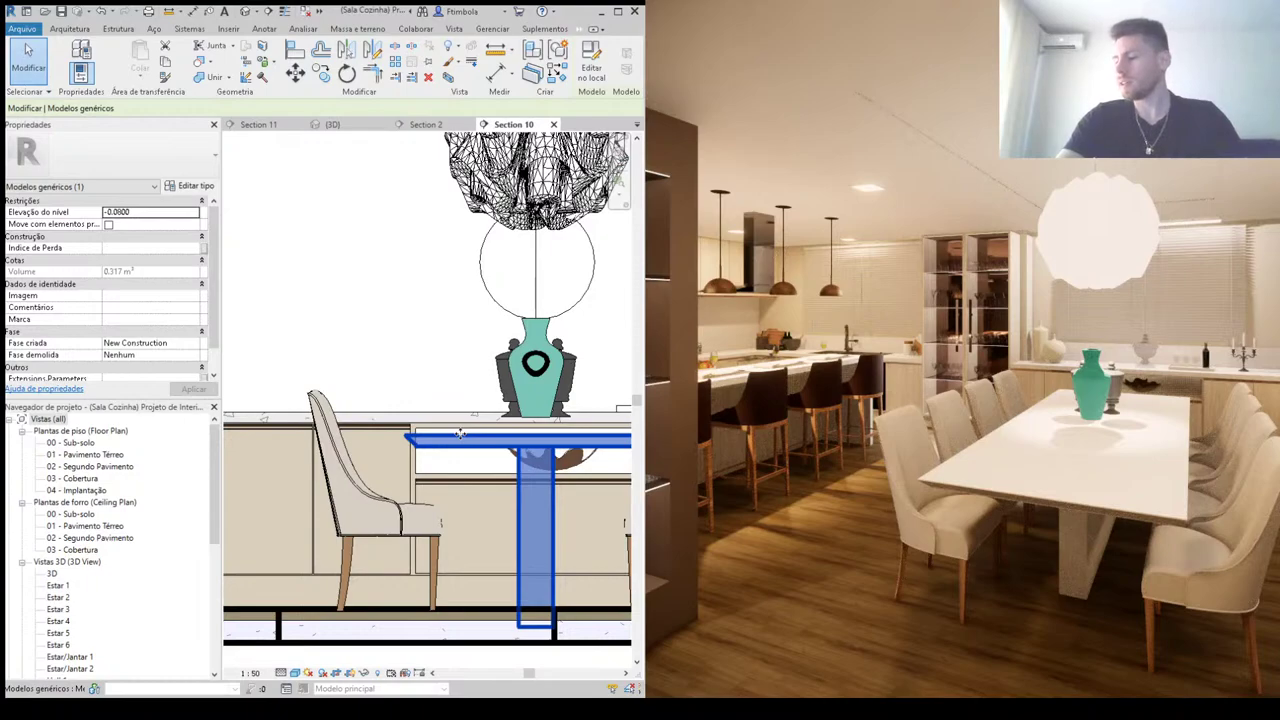
key(m)
key(v)
click(463, 386)
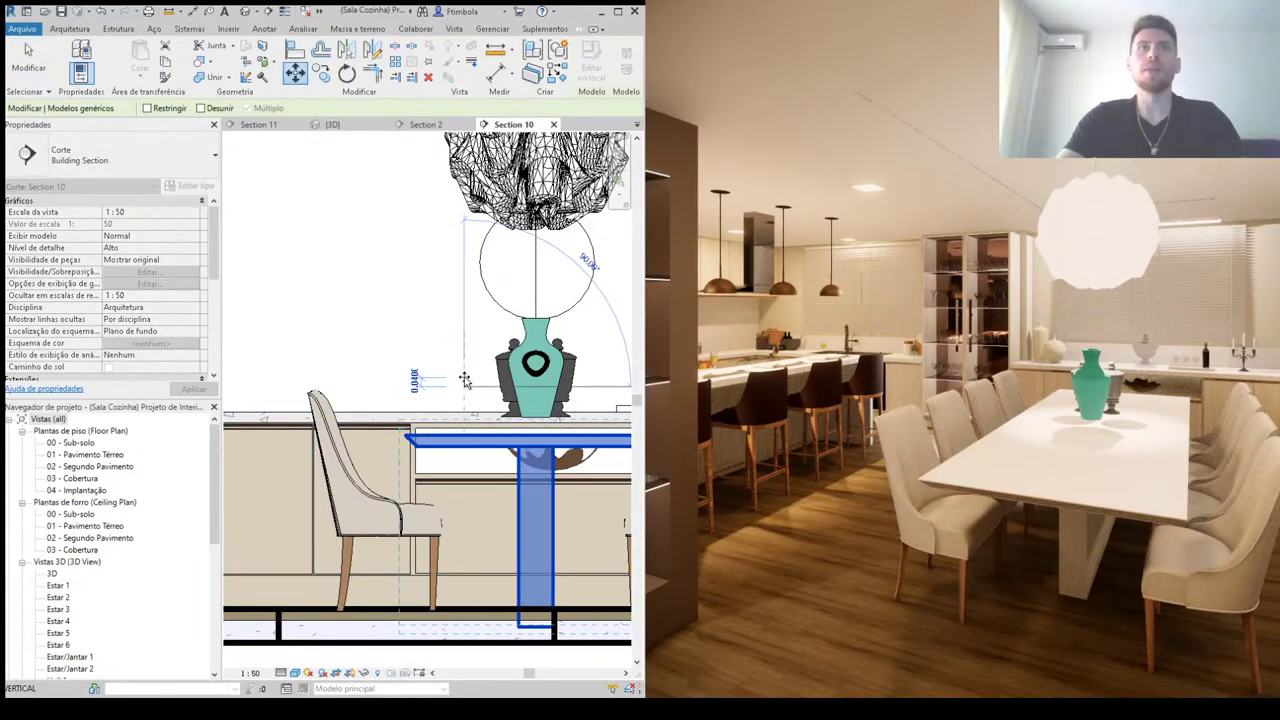
text(0.03)
key(Return)
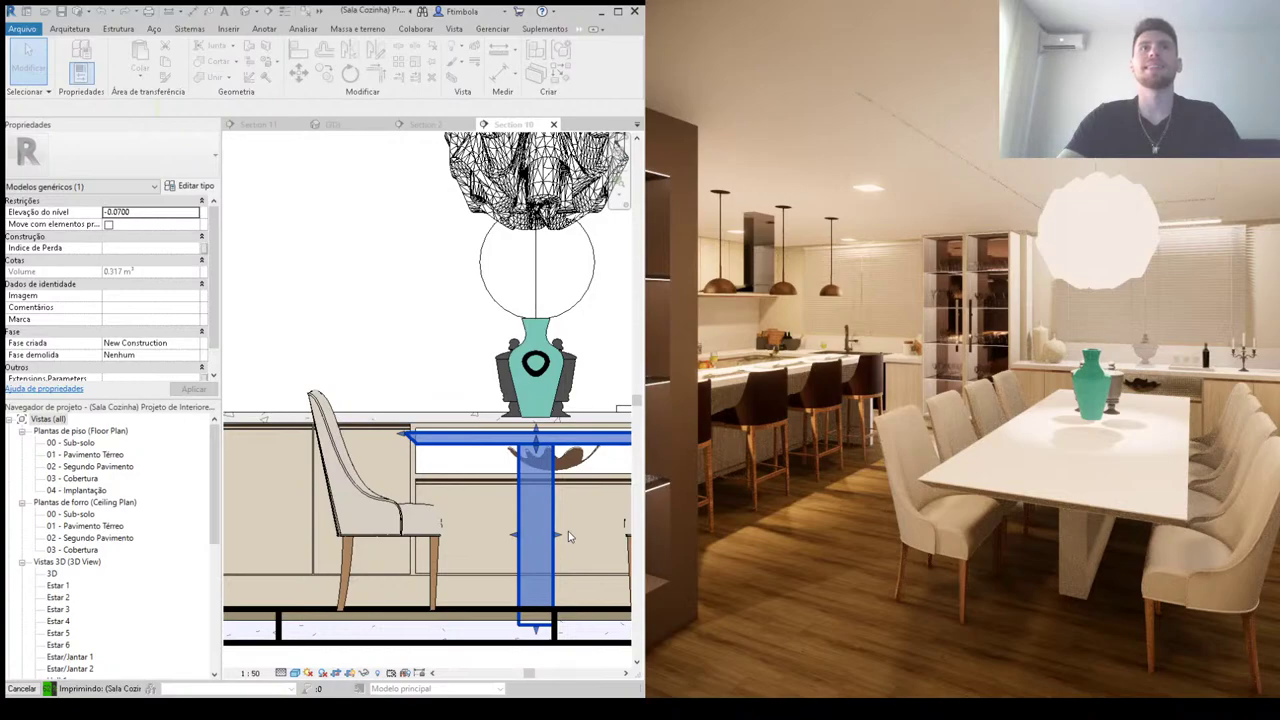
key(Escape)
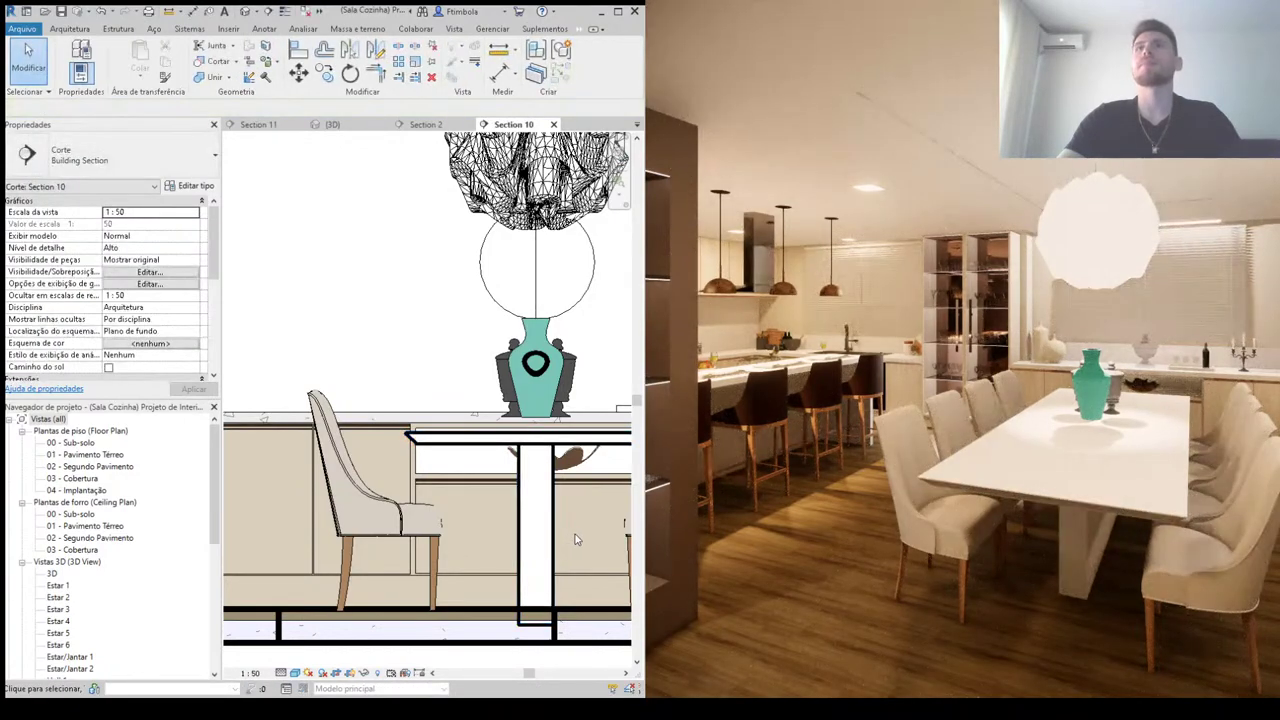
Step: Delete the grey vase base and the bottle, then Edit In-Place the table's base
click(565, 385)
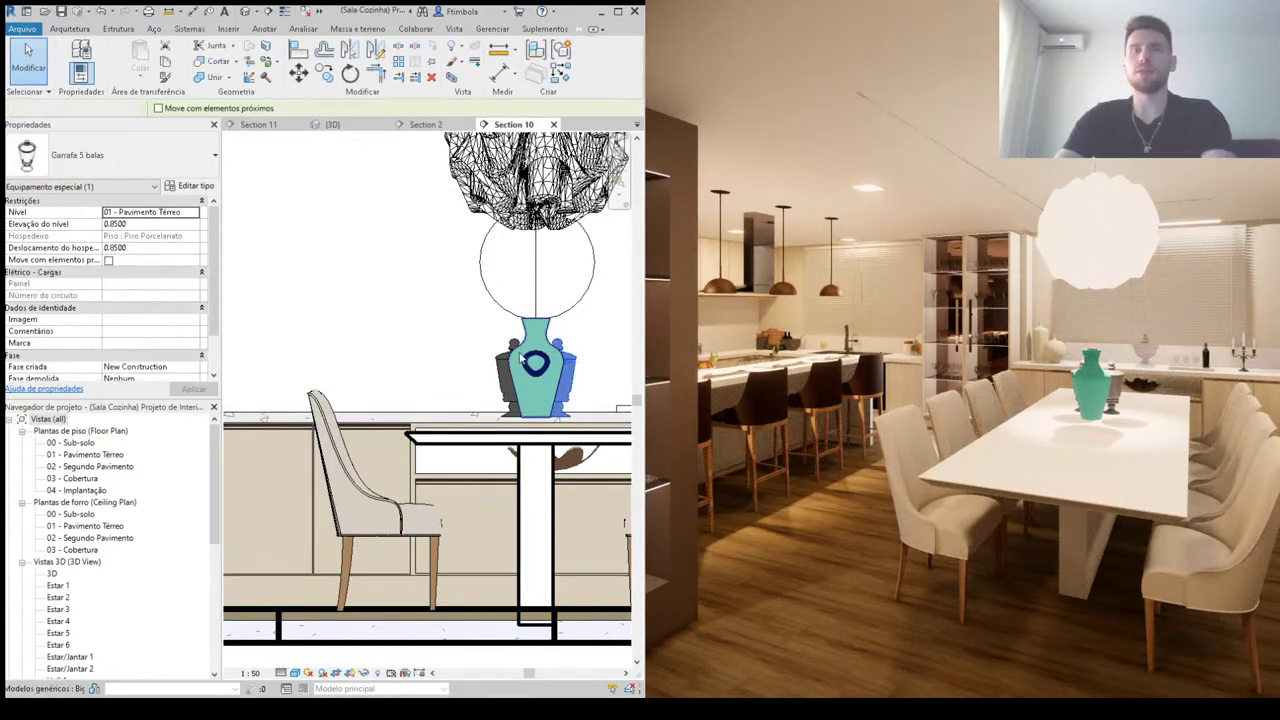
key(Delete)
click(501, 358)
key(Delete)
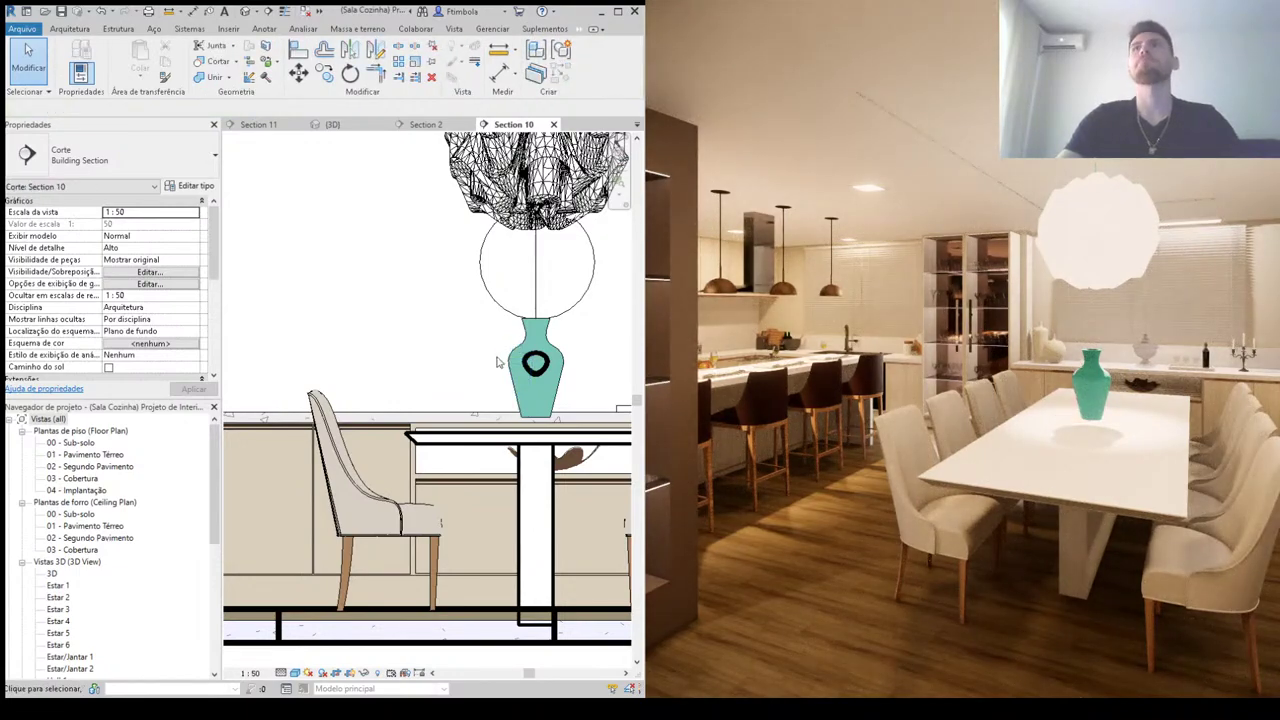
click(533, 501)
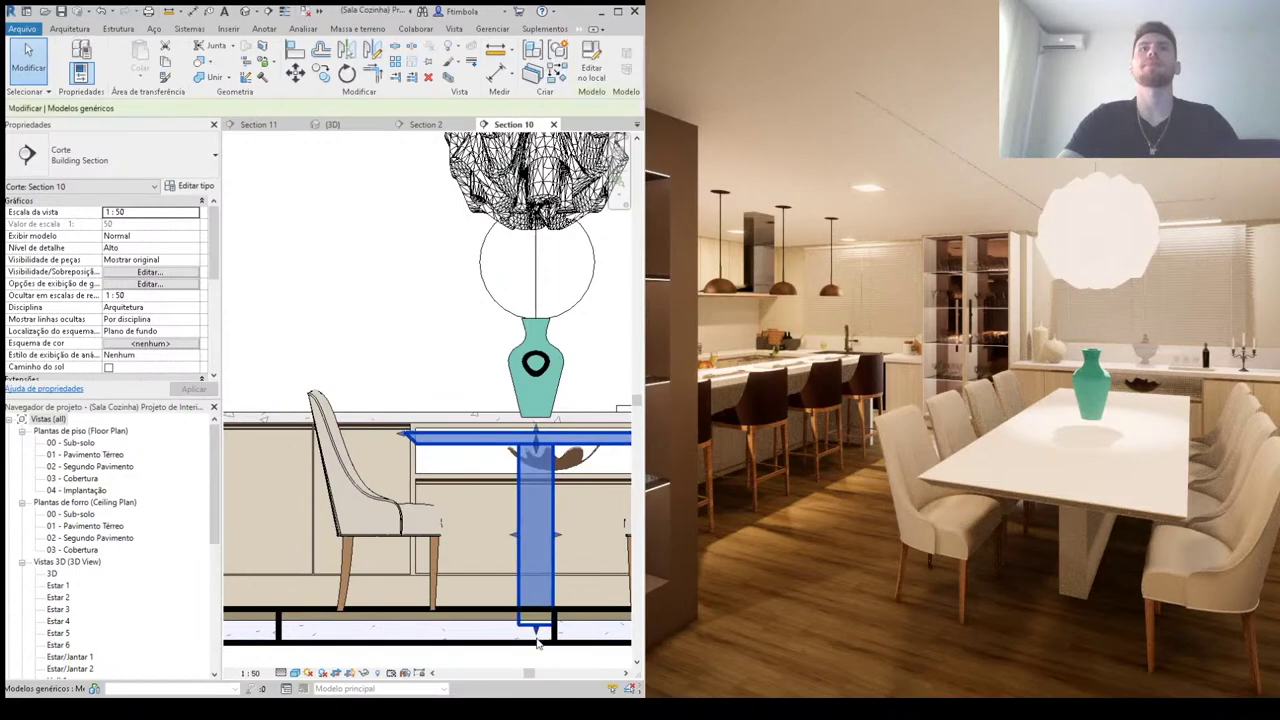
click(589, 62)
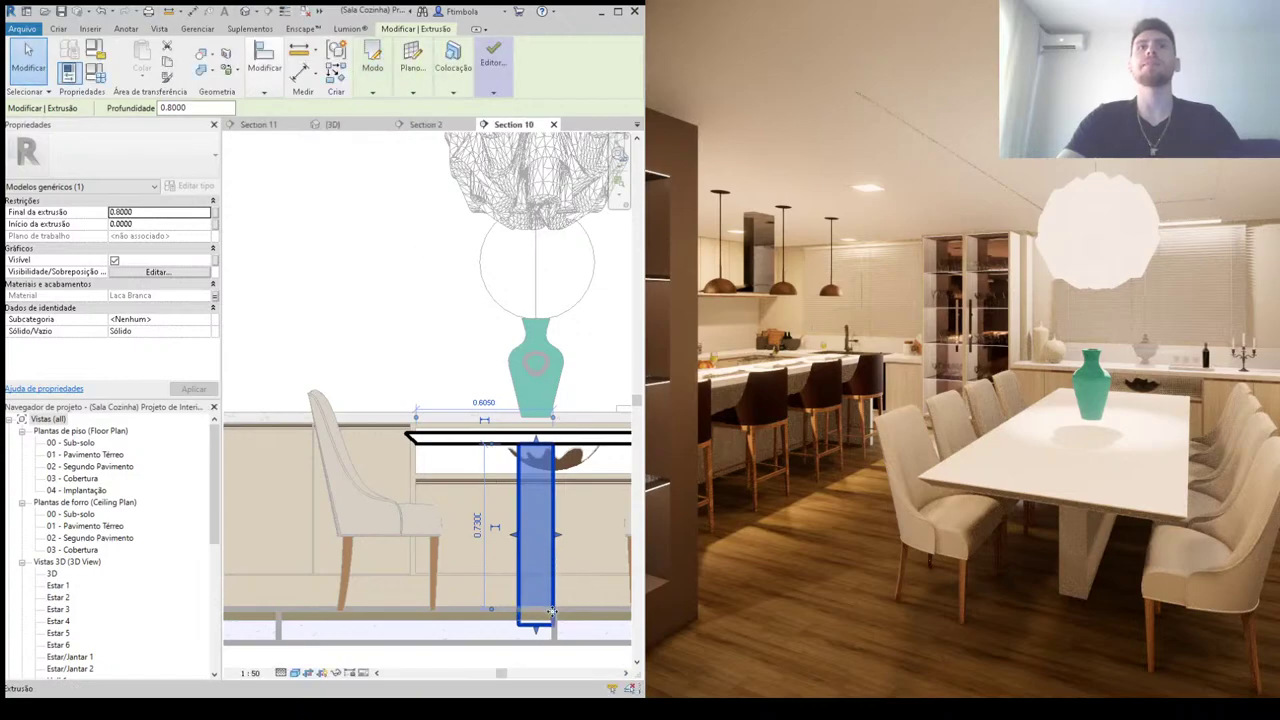
Step: Open the 01 - Pavimento Térreo plan and enter Edit Extrusion on the table base
key(Escape)
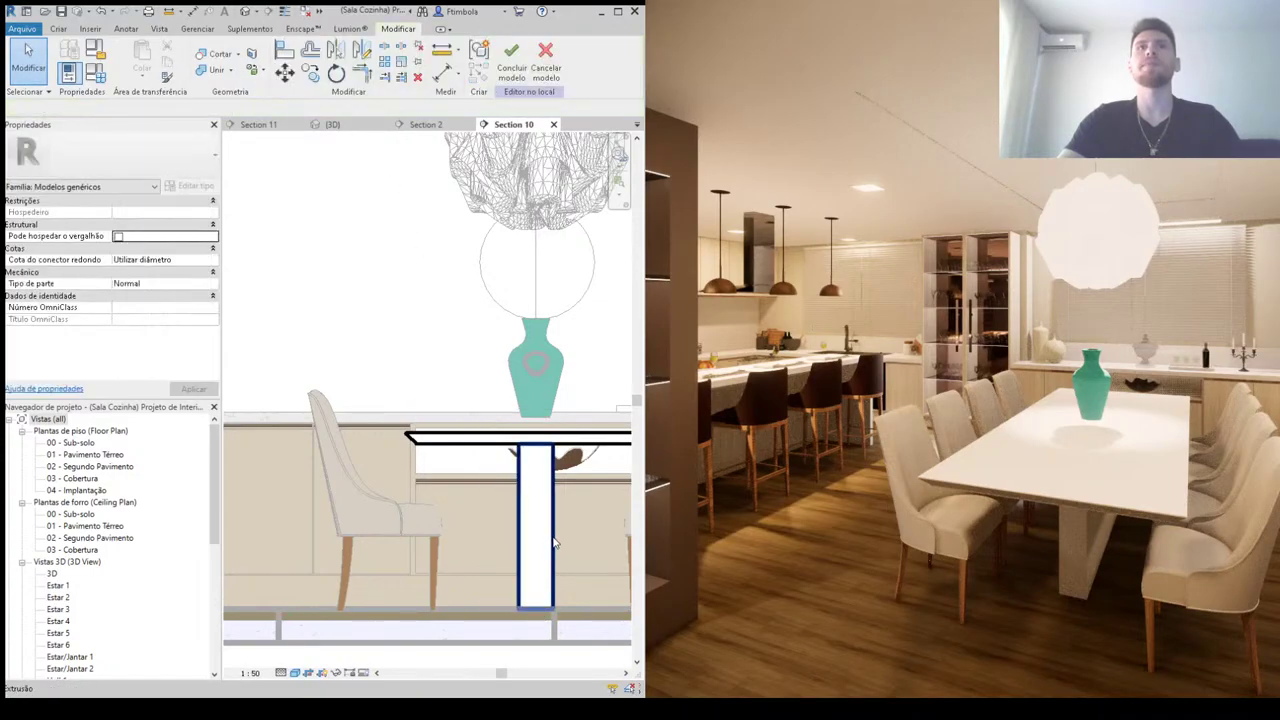
click(550, 535)
double_click(100, 455)
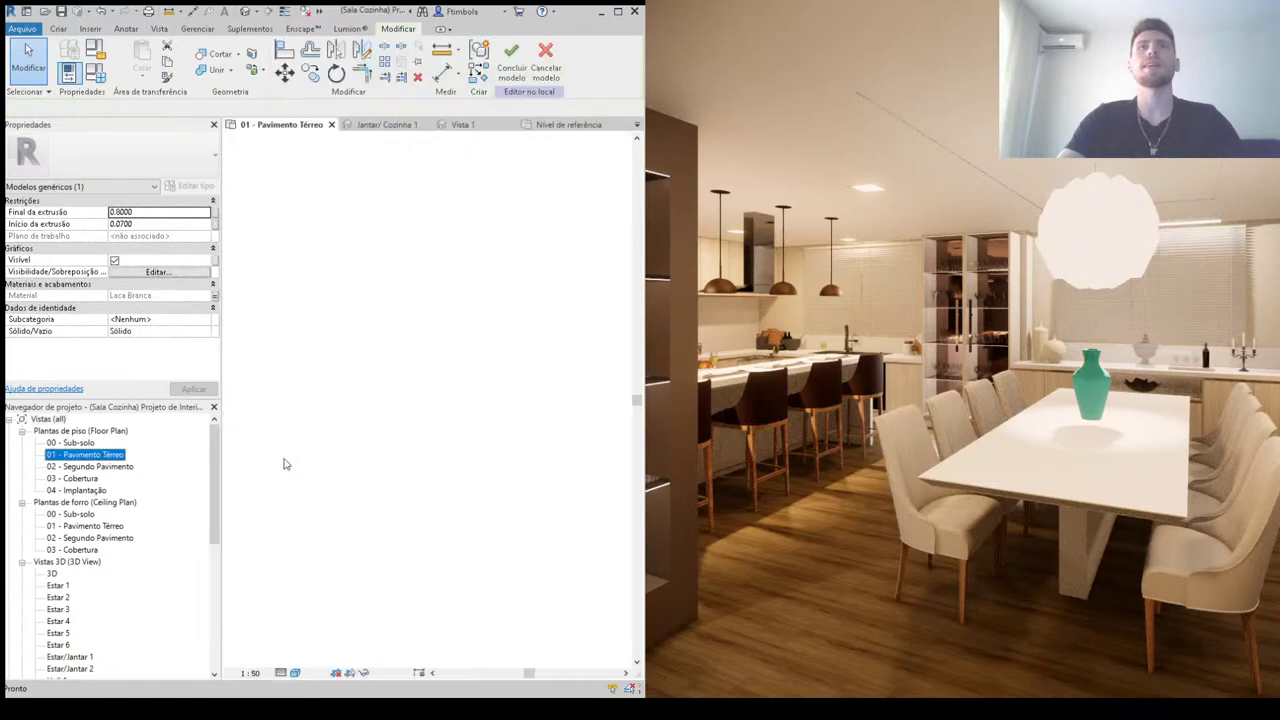
scroll(517, 497, up, 3)
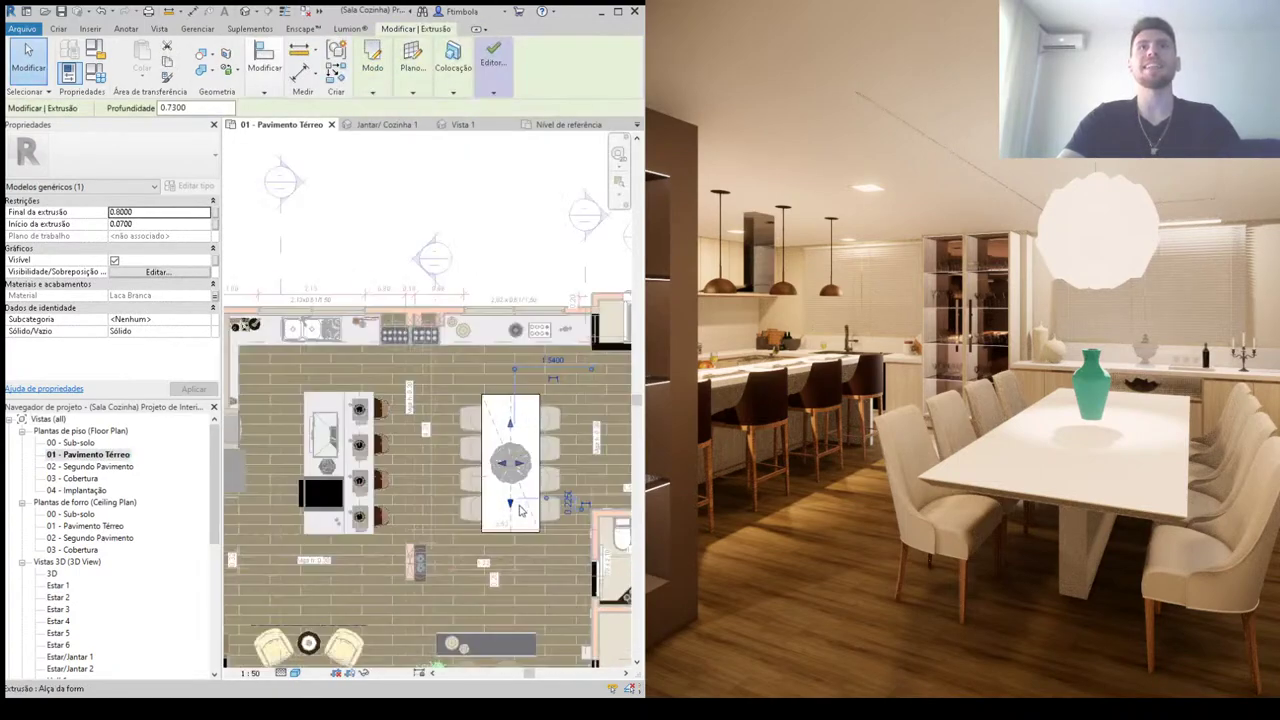
scroll(517, 497, up, 2)
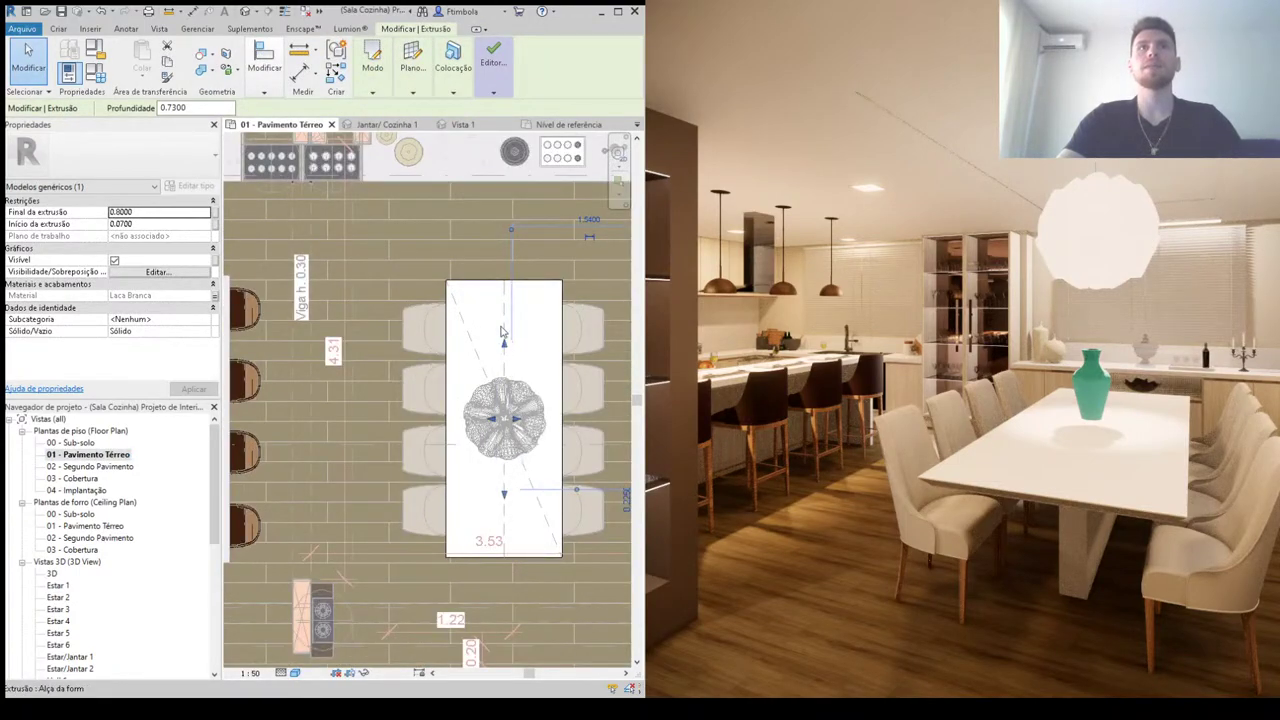
key(Escape)
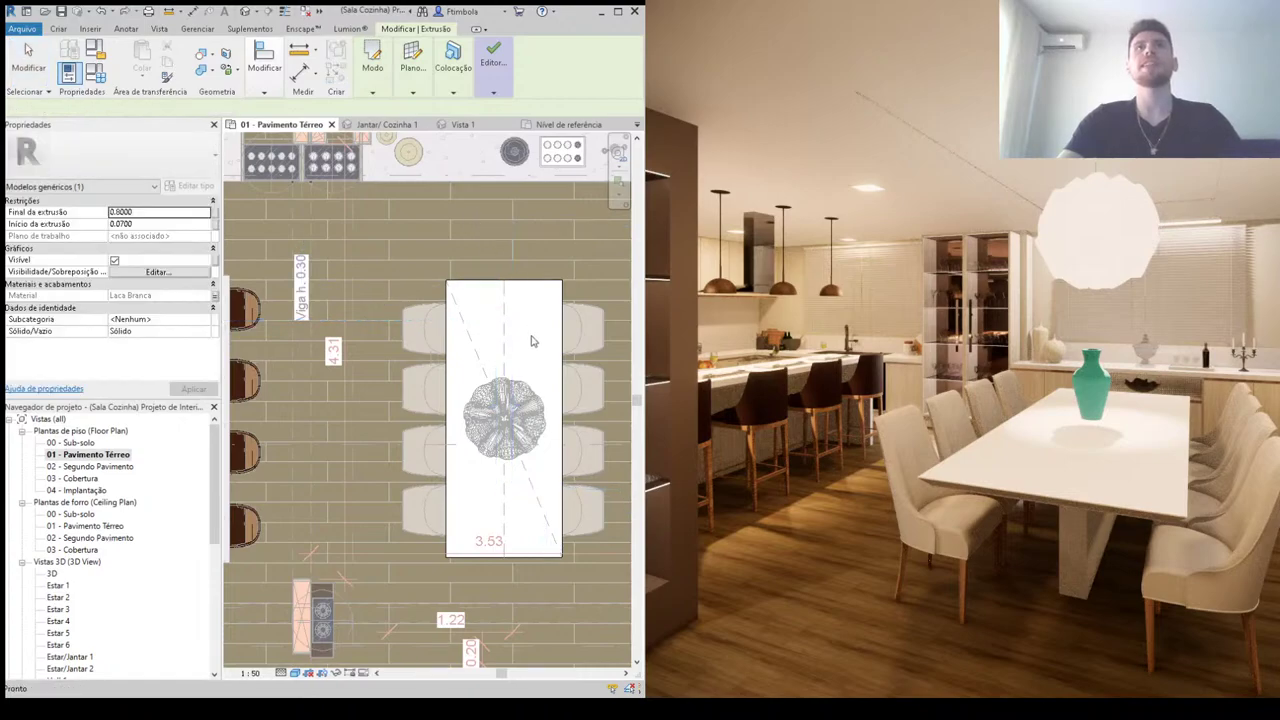
double_click(531, 341)
click(503, 49)
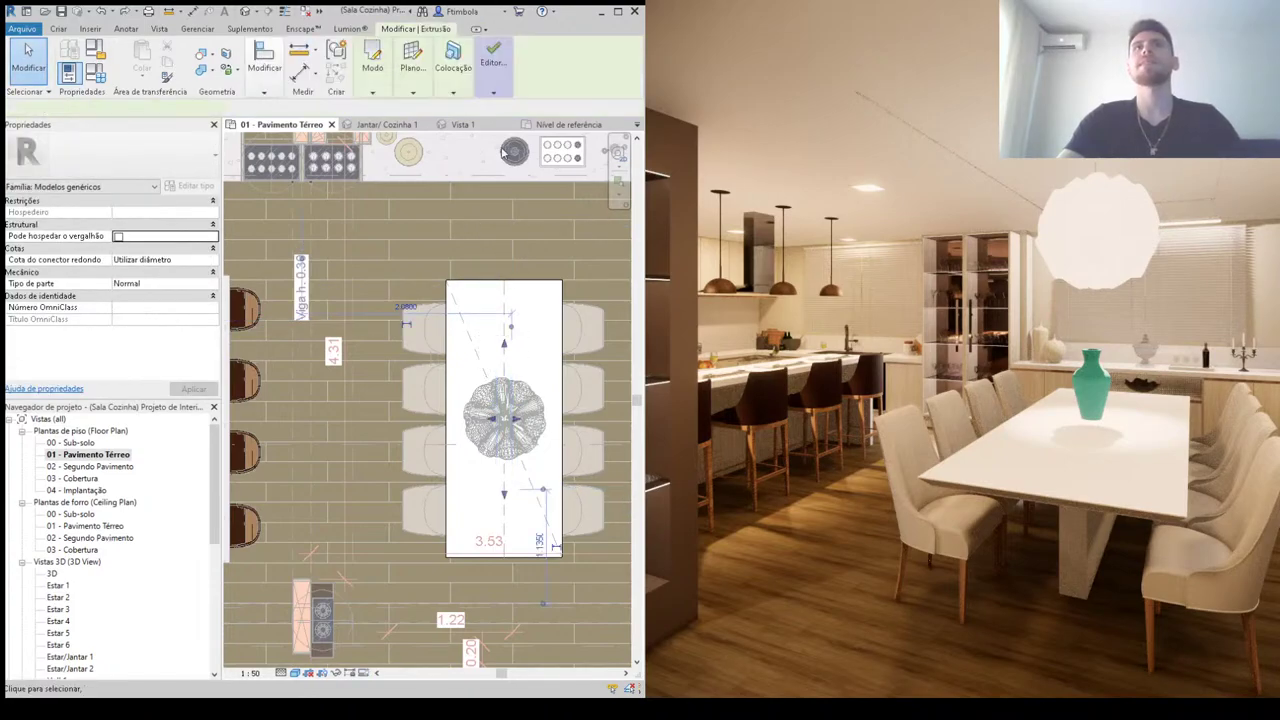
click(376, 60)
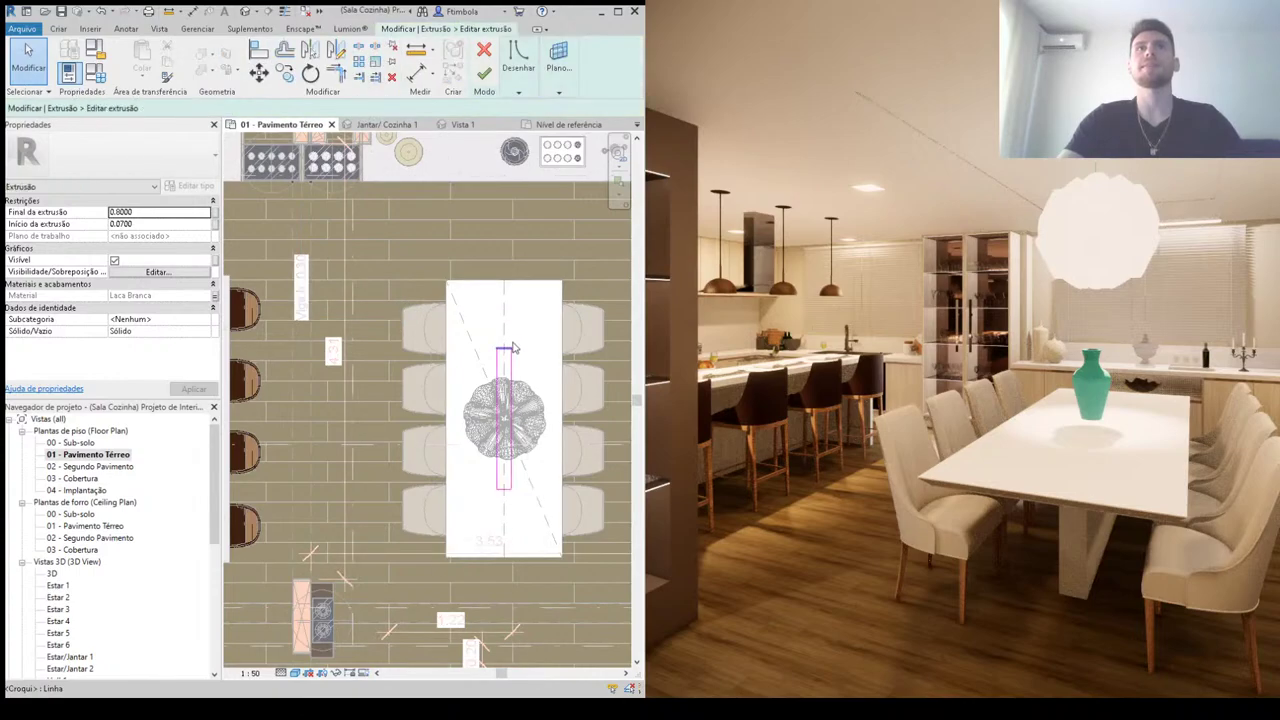
Step: Drag the sketch's bottom line down, set its distance to 0.4, and stretch the top line up
scroll(513, 347, up, 2)
click(497, 299)
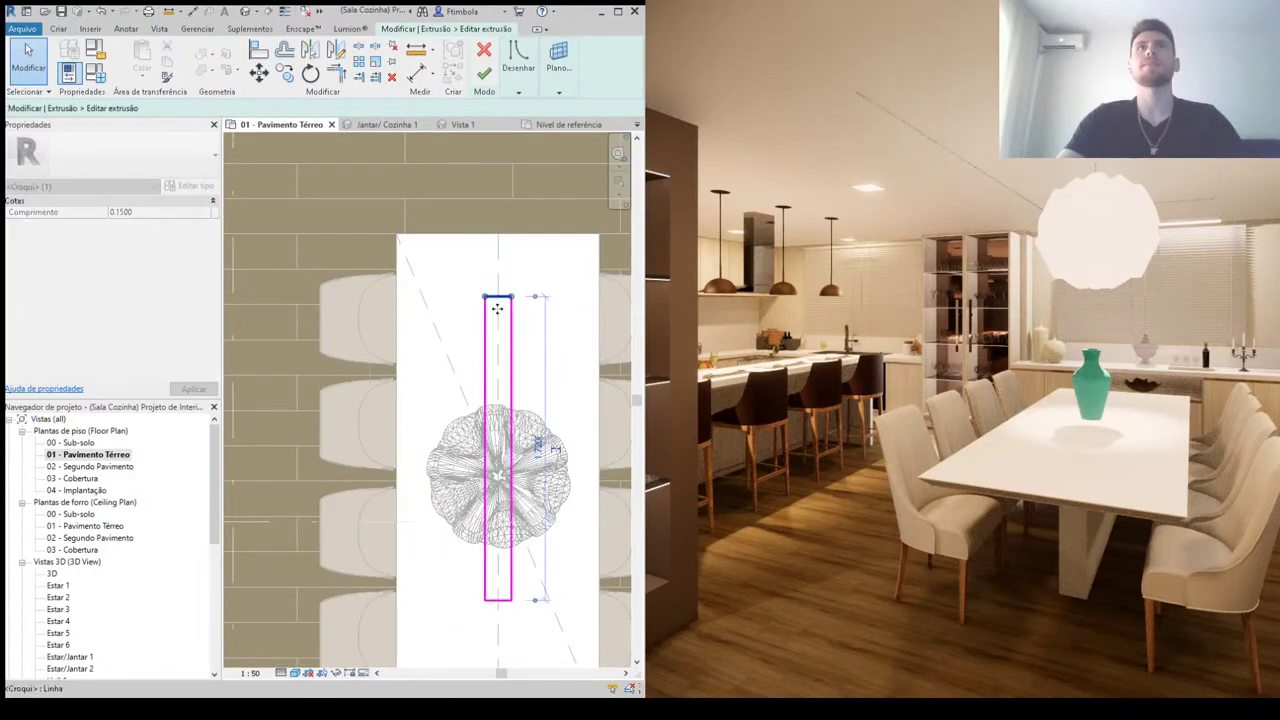
middle_drag(497, 309, 486, 164)
drag(500, 457, 498, 500)
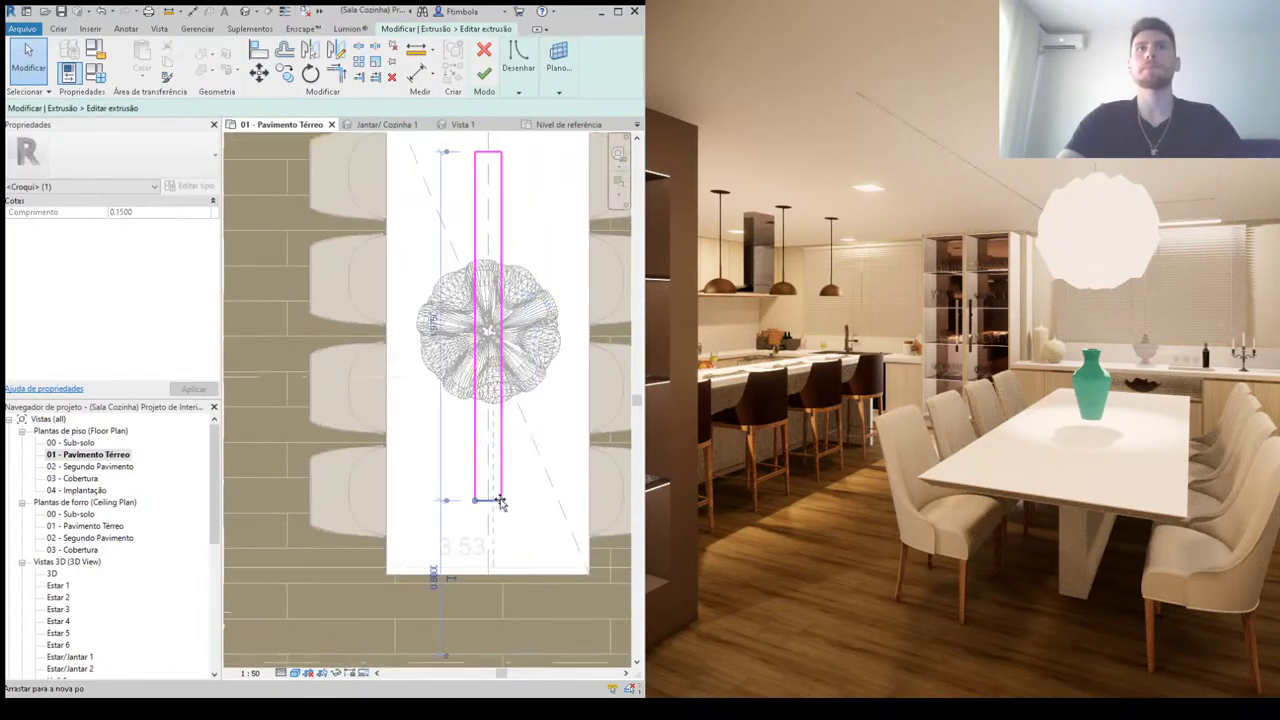
click(433, 537)
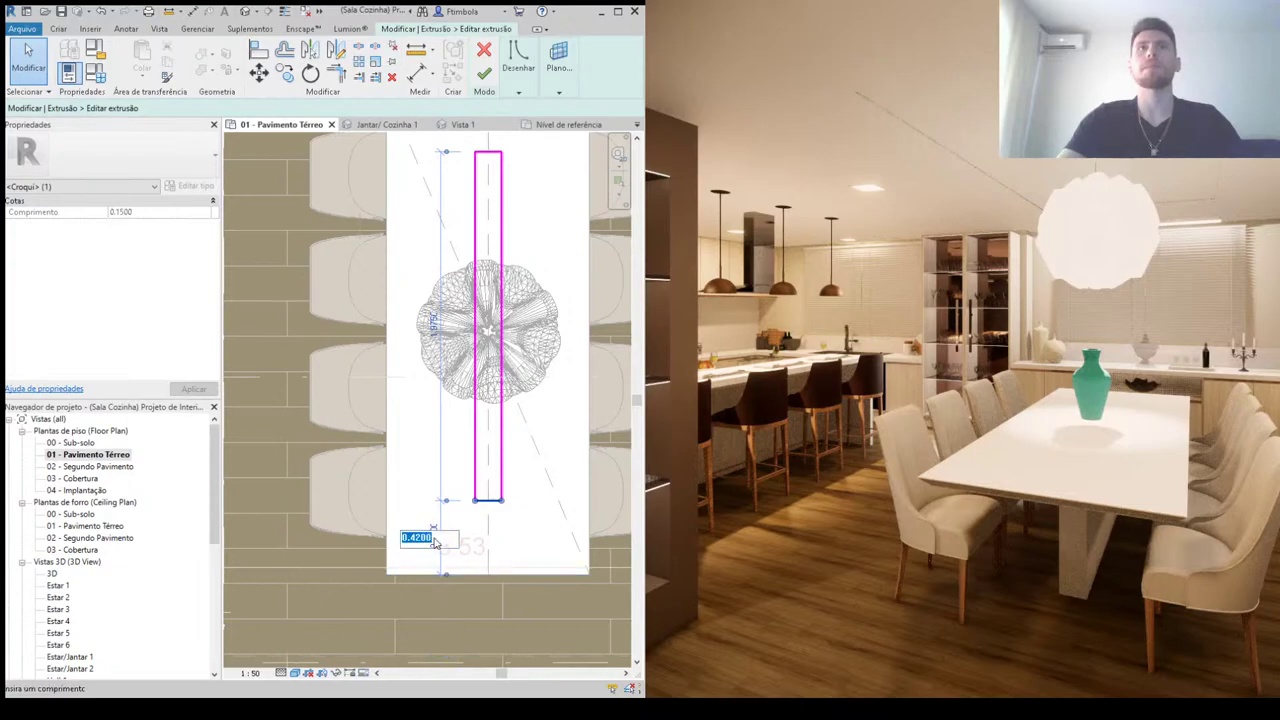
text(0.4)
key(Return)
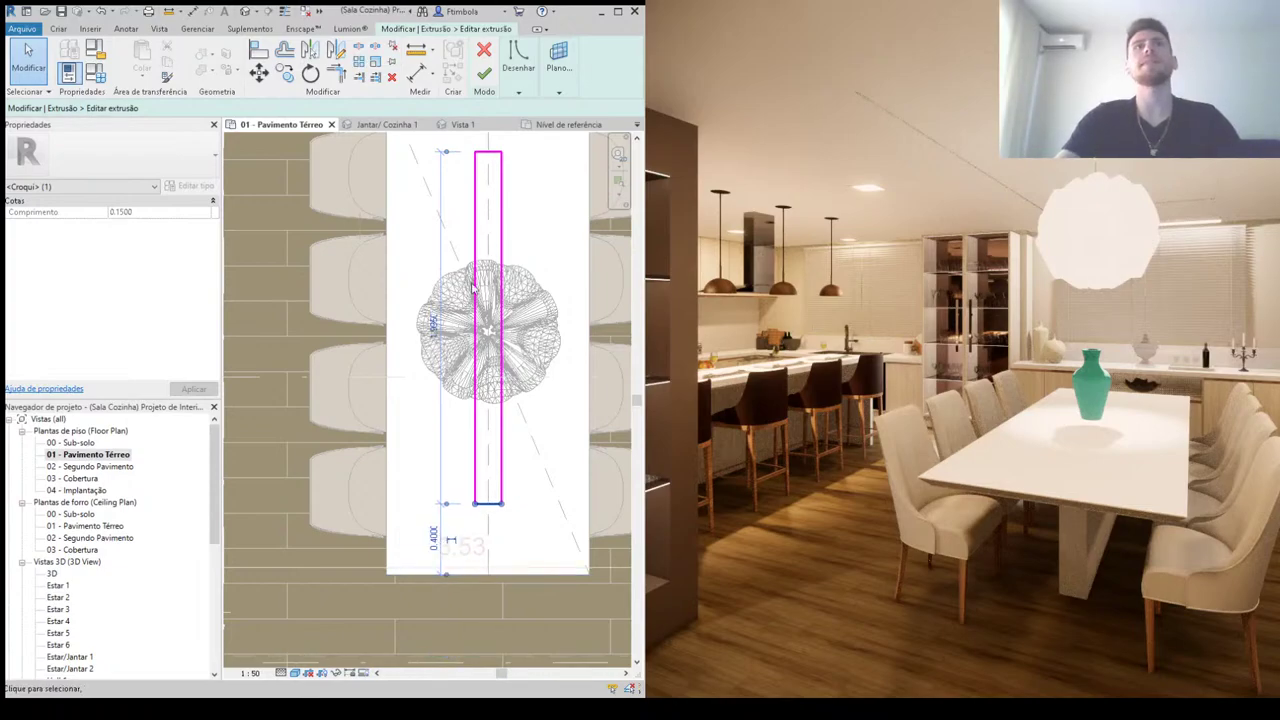
middle_drag(503, 180, 505, 273)
click(500, 245)
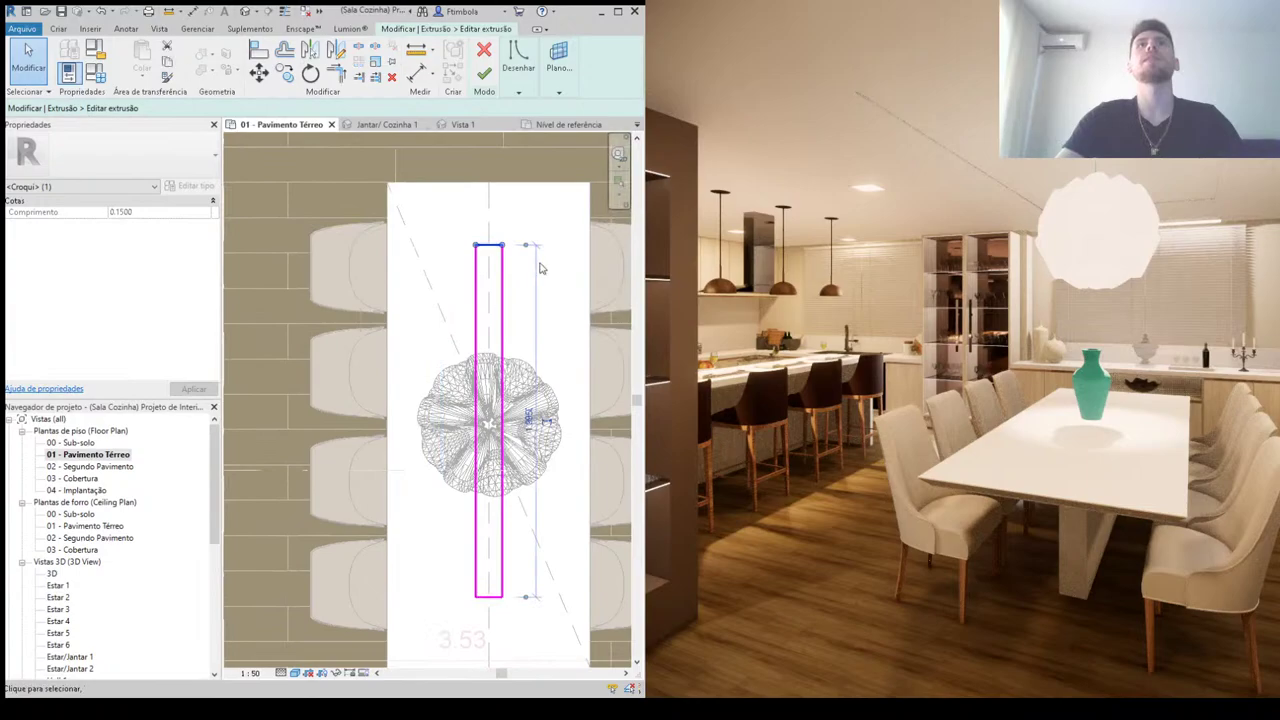
drag(490, 245, 490, 183)
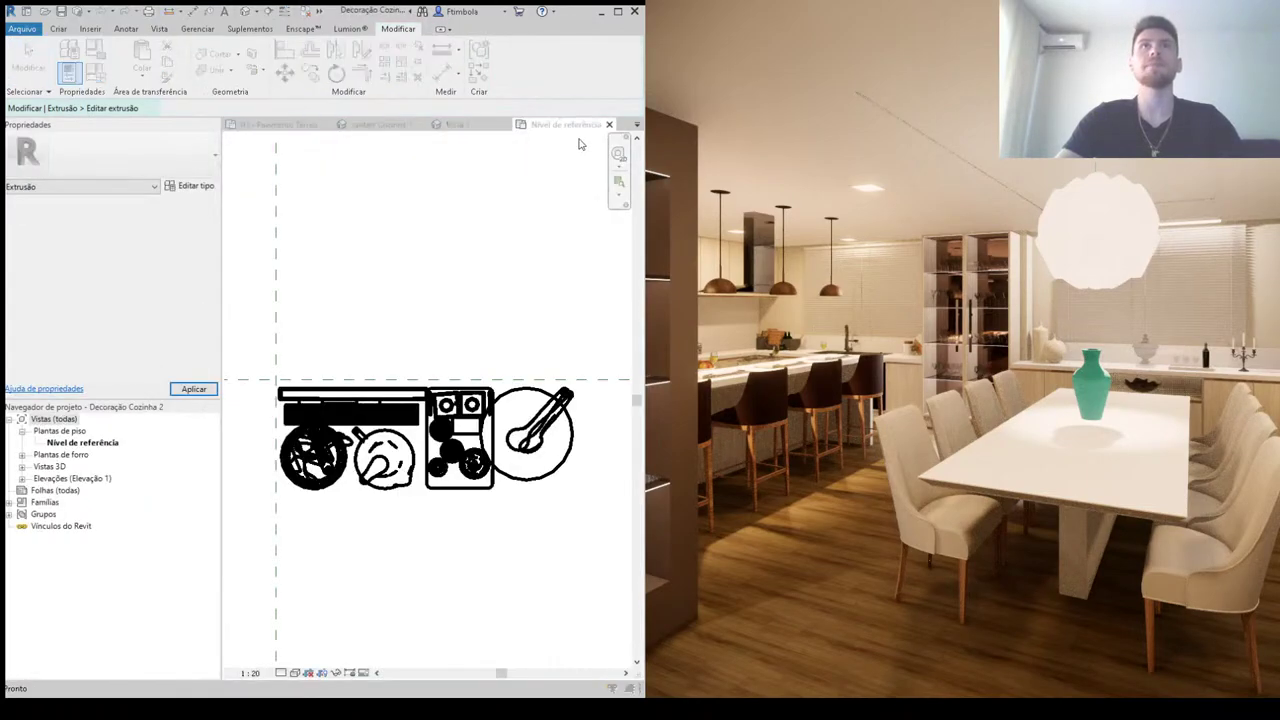
Step: Close the Decoração Cozinha 2 family's Nível de referência view to get back to the project
click(609, 125)
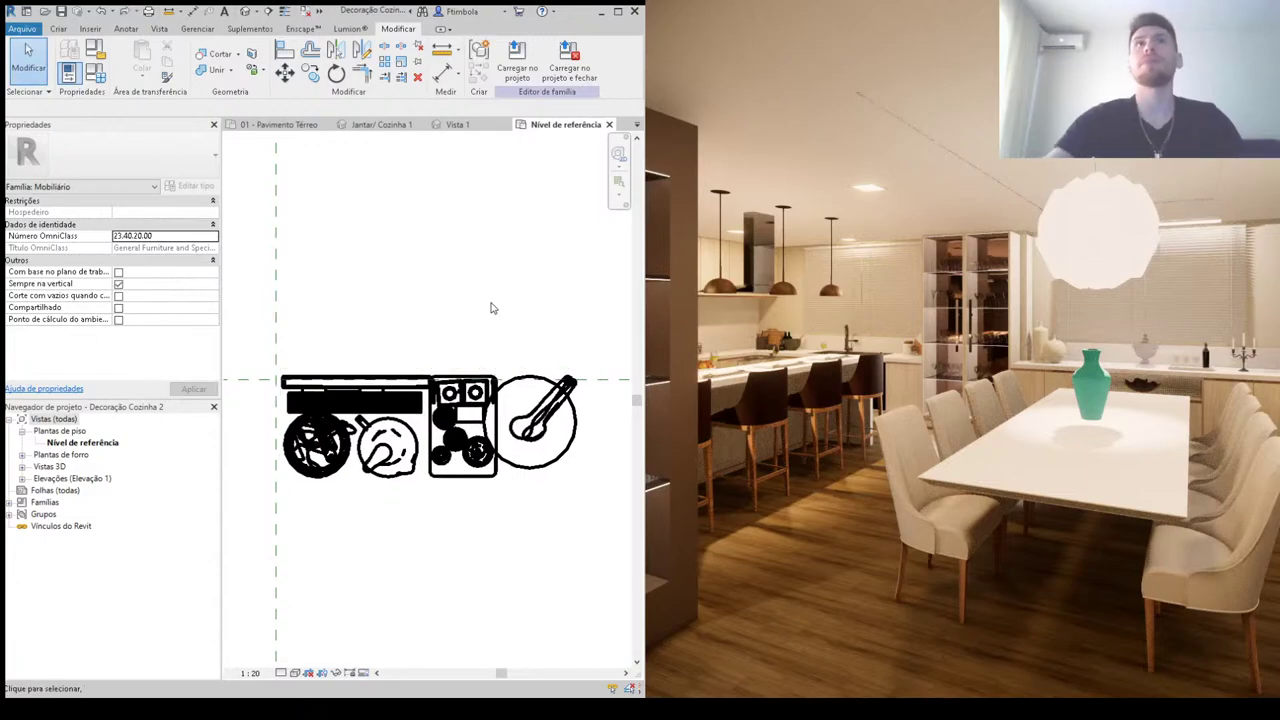
click(609, 124)
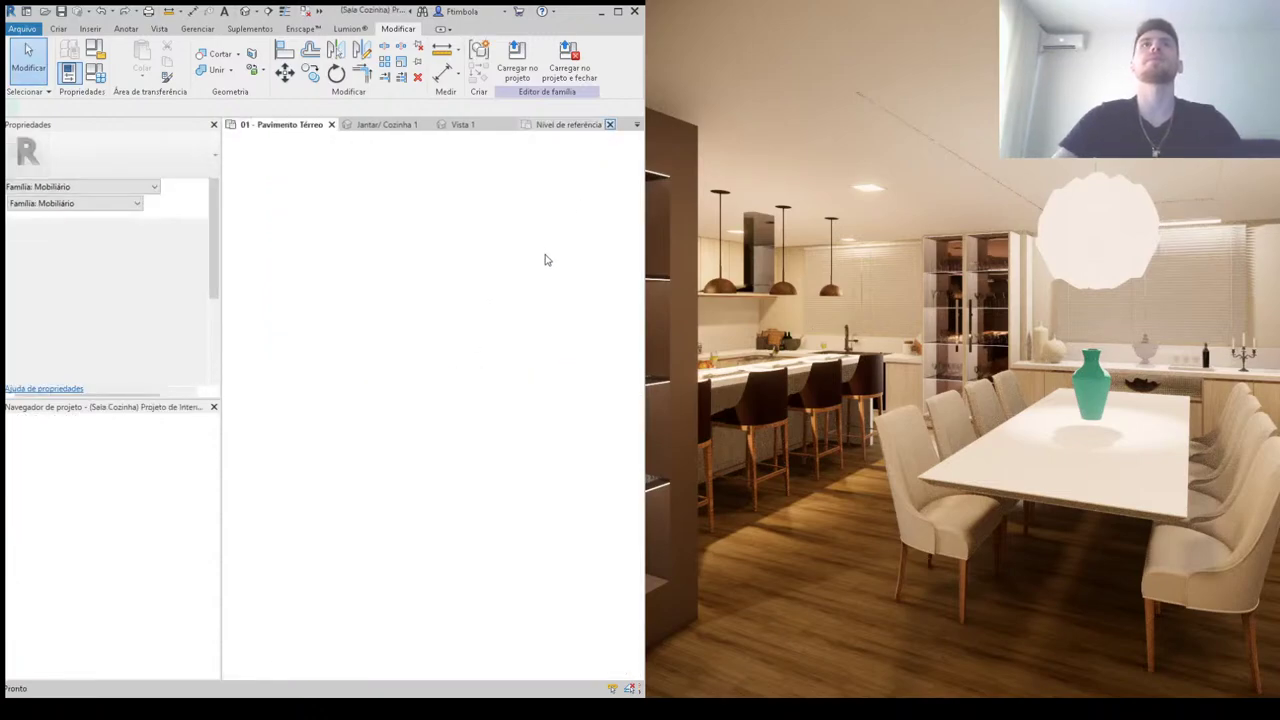
Step: Move the top sketch line down with MV to shorten the table base
click(487, 187)
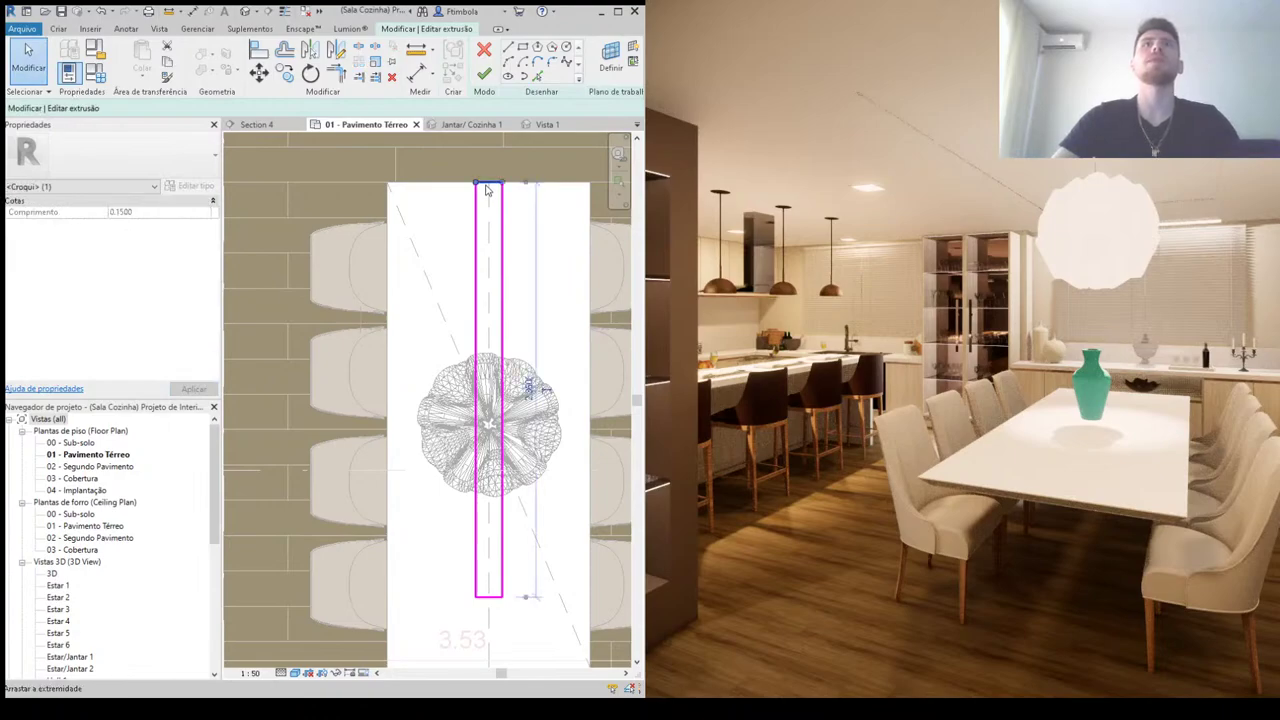
key(m)
key(v)
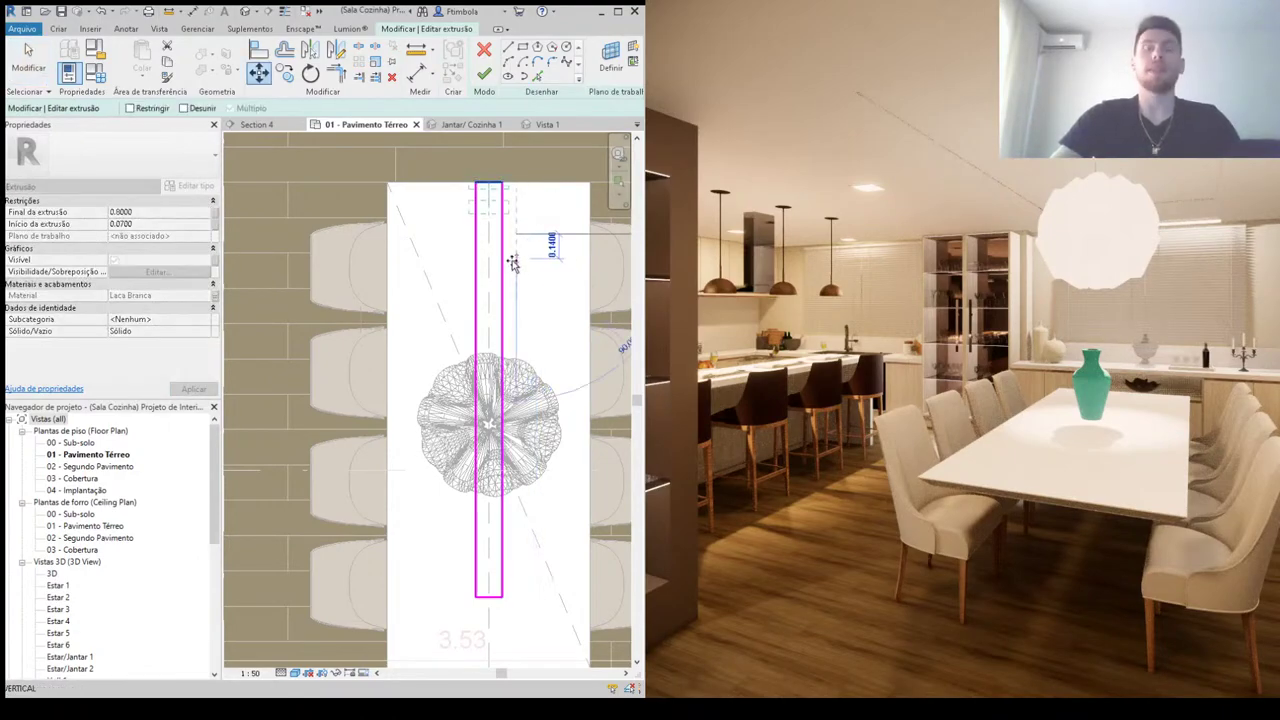
click(512, 260)
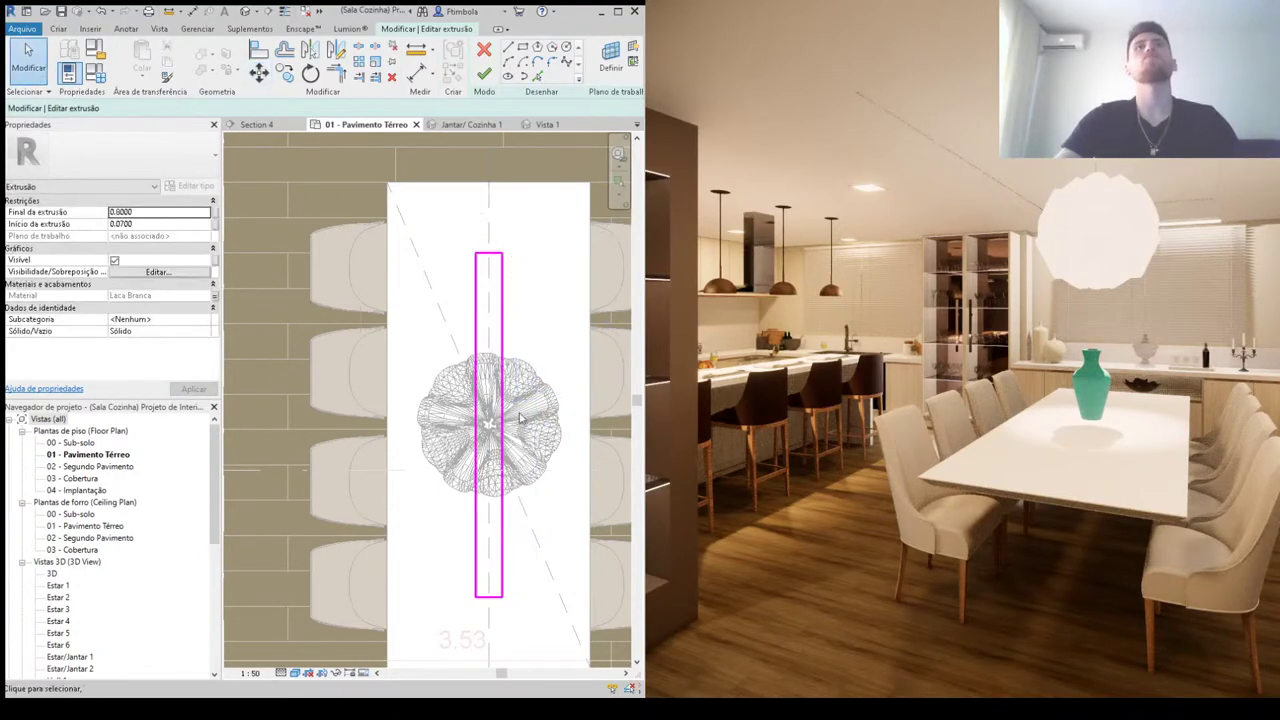
Step: Move the left sketch line 0.05 outward to the left
click(475, 382)
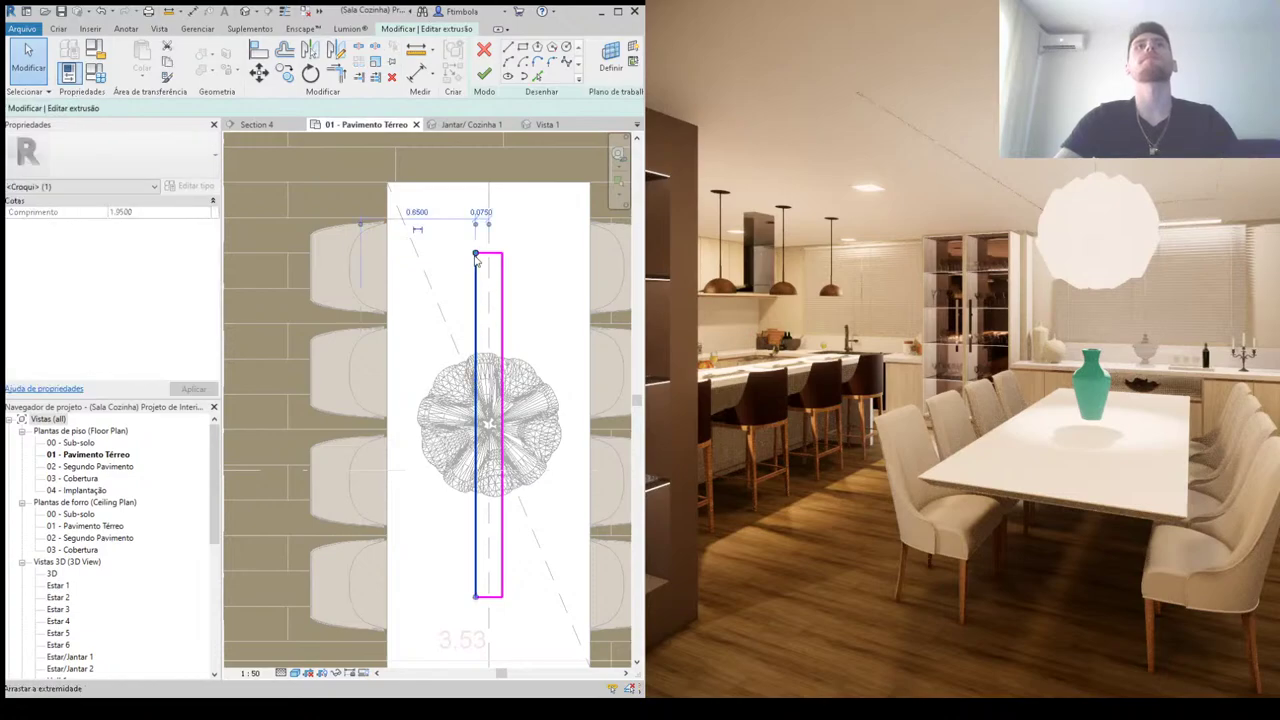
key(m)
key(v)
click(446, 277)
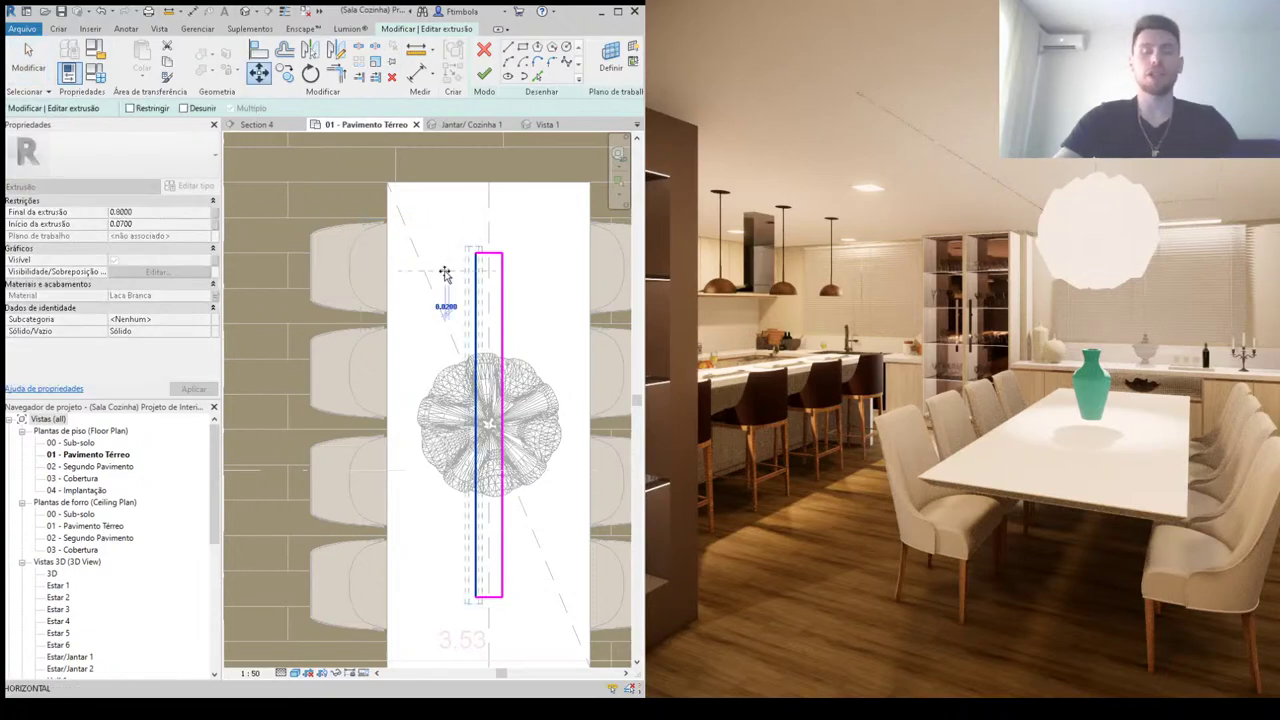
text(0.05)
key(Return)
key(Escape)
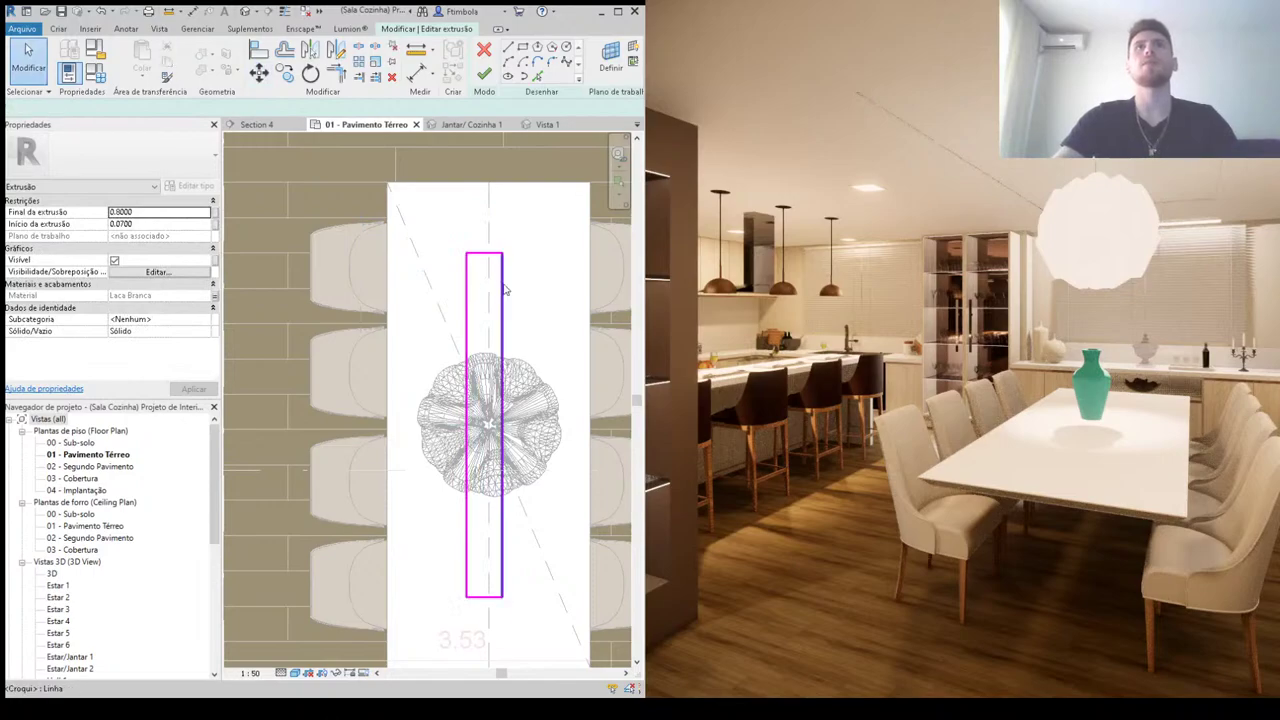
Step: Move the right sketch line 0.05 outward to the right and finish the sketch
click(503, 255)
key(m)
key(v)
click(510, 245)
text(0.05)
key(Return)
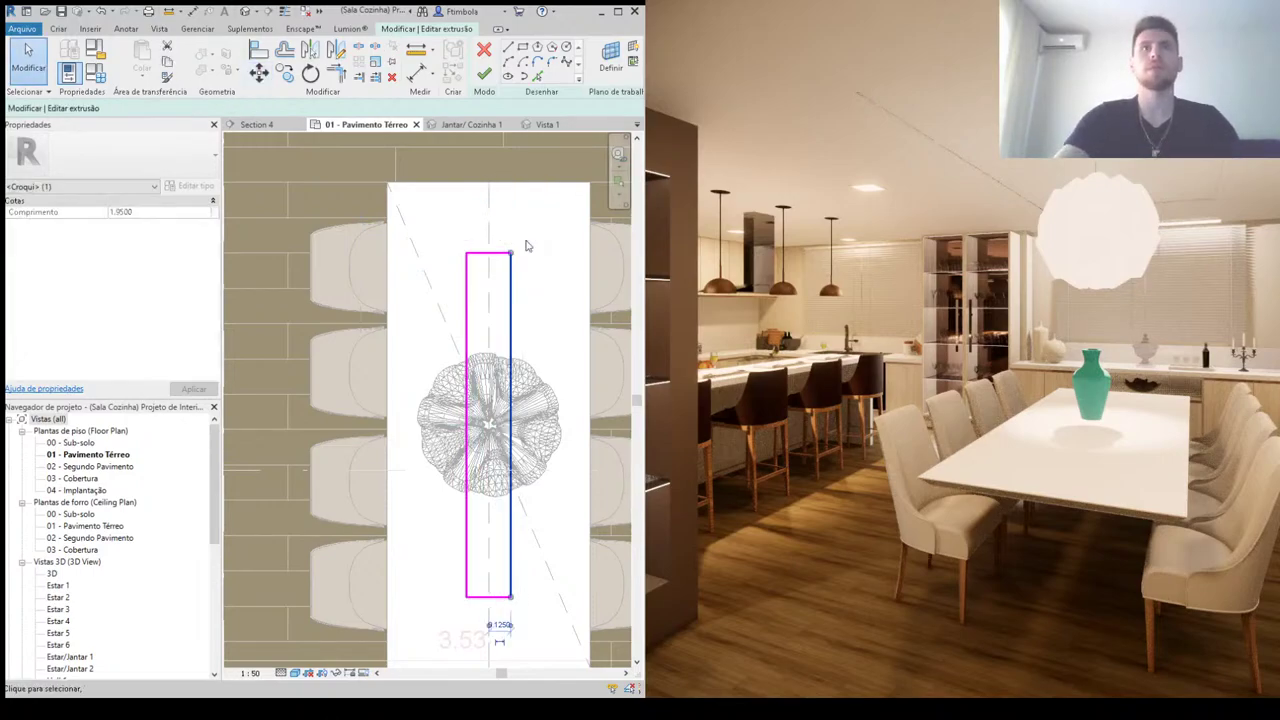
click(484, 80)
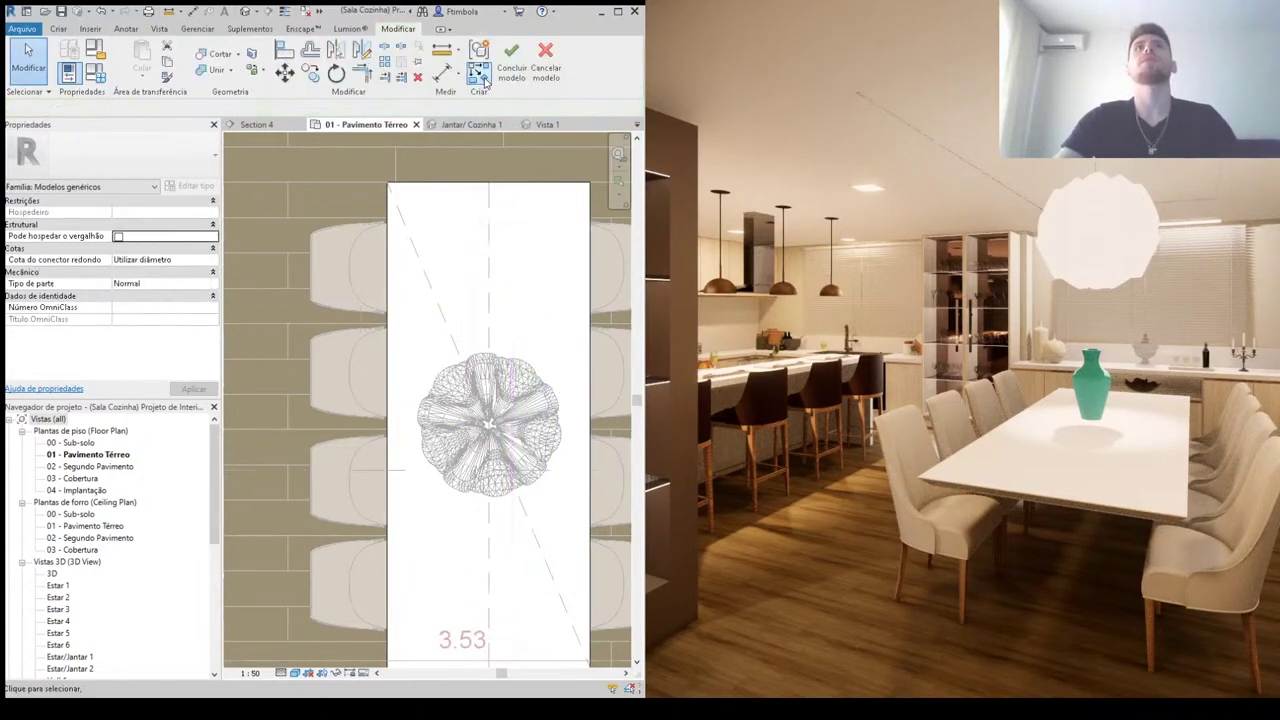
click(505, 158)
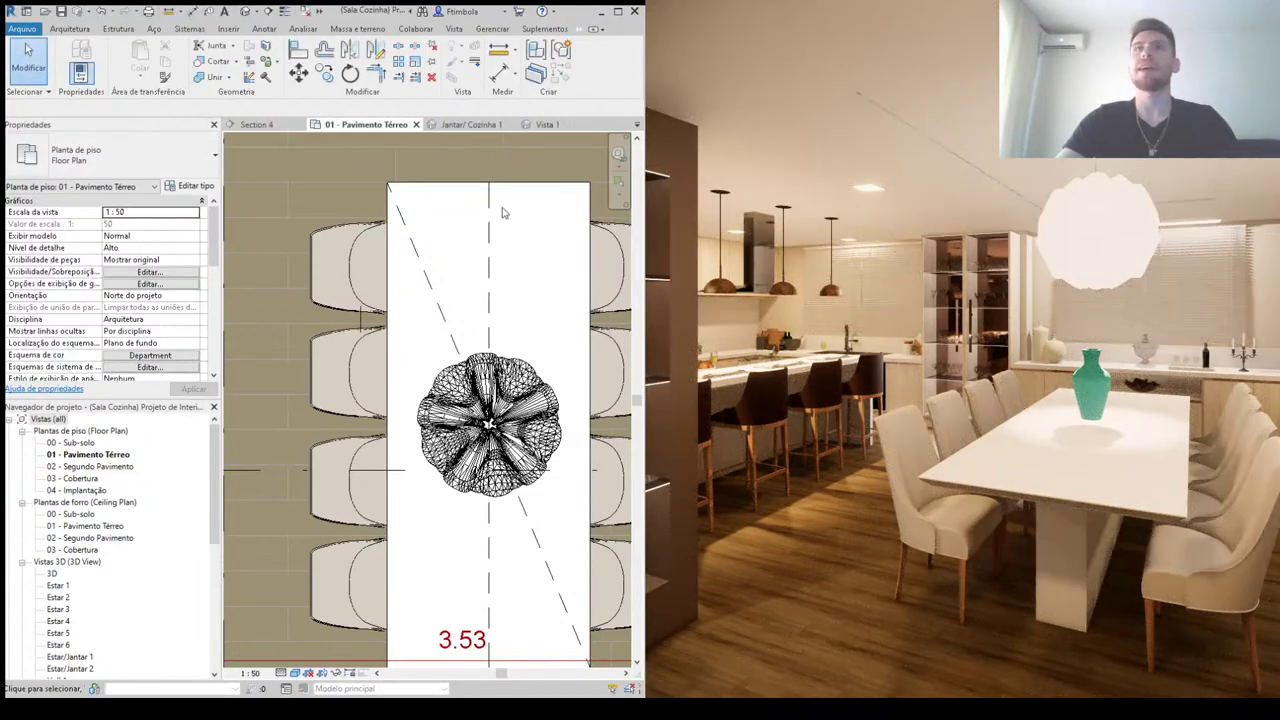
scroll(495, 214, down, 2)
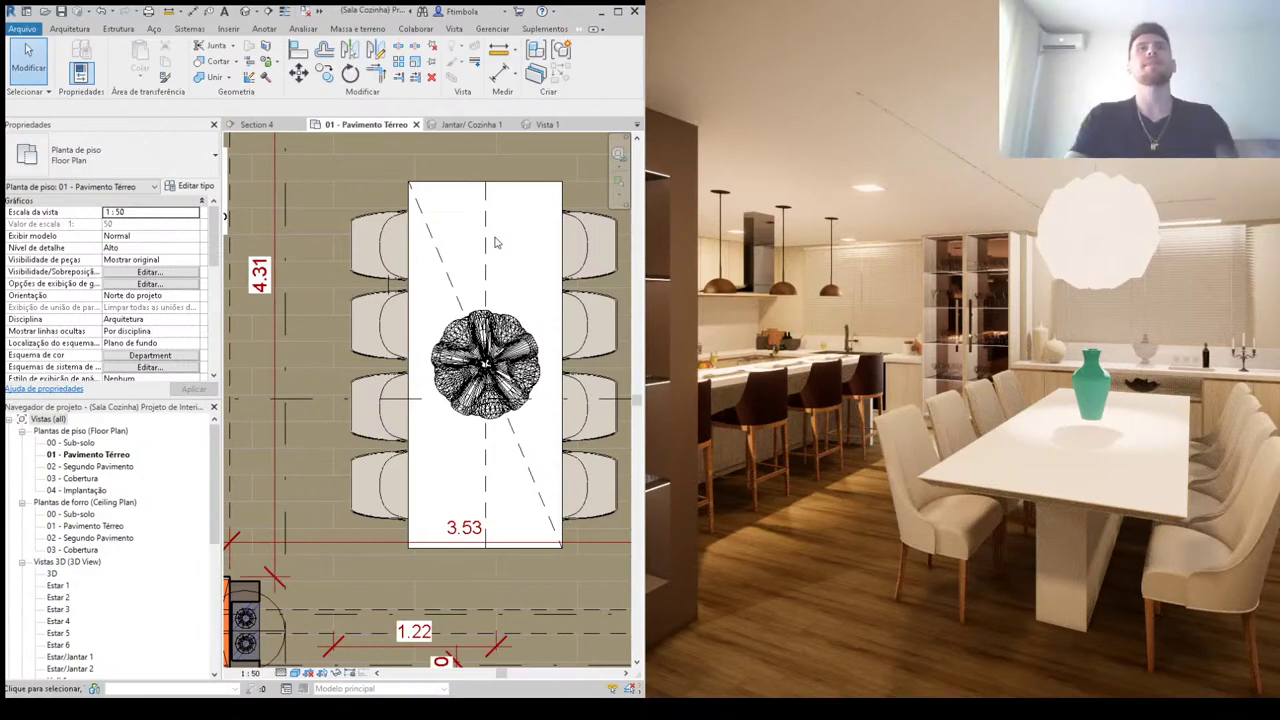
scroll(486, 364, down, 5)
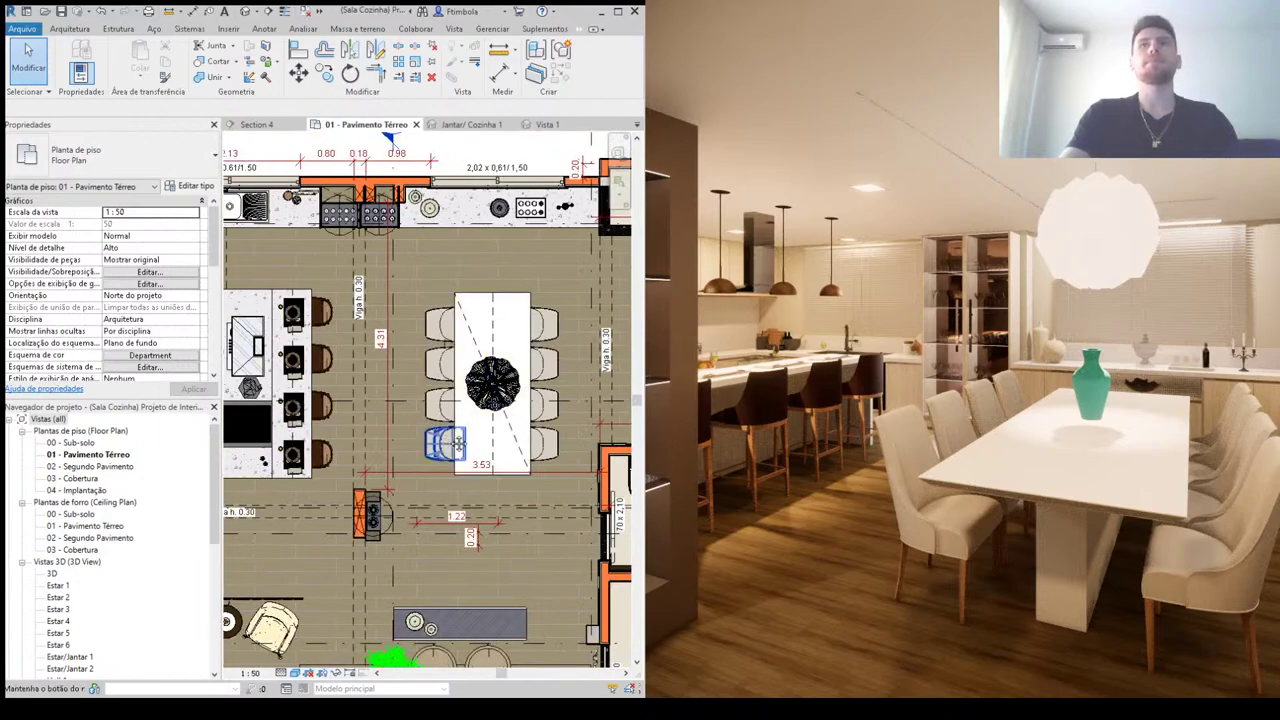
Step: Open Section 10 through the dining table and drag the teal vase down onto the tabletop
scroll(462, 433, up, 2)
scroll(462, 433, up, 1)
scroll(462, 433, down, 2)
double_click(294, 423)
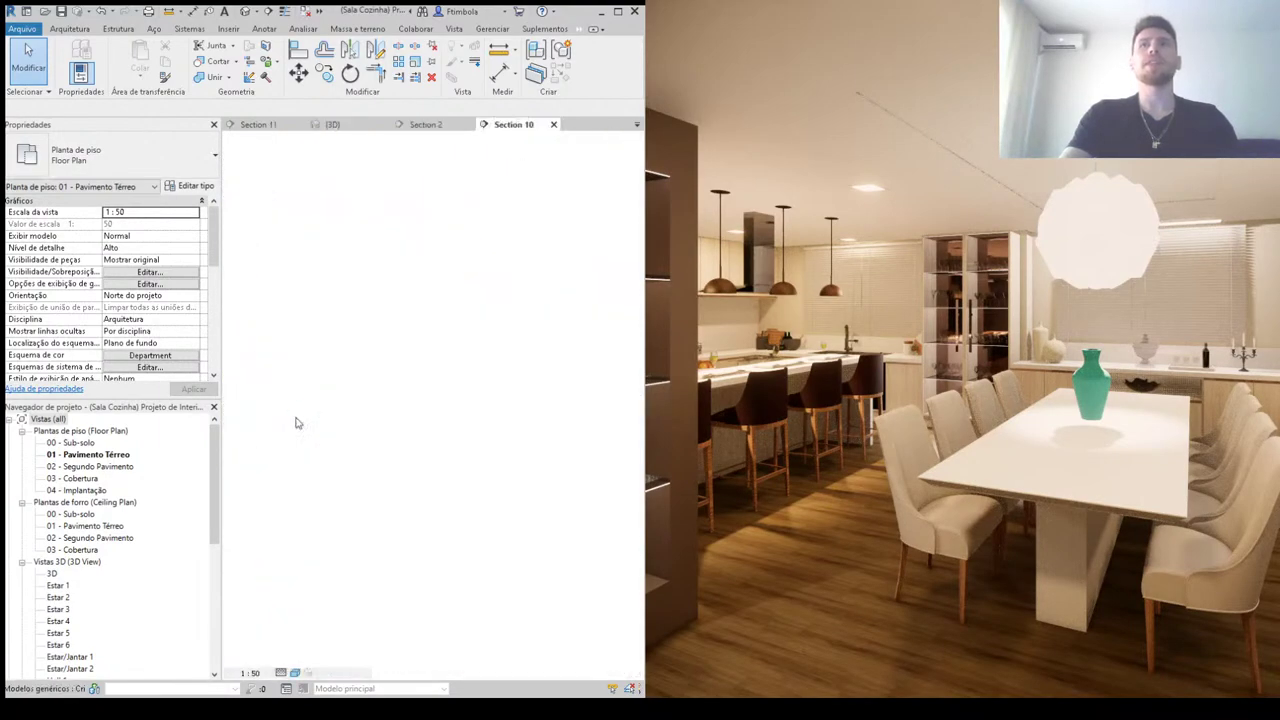
scroll(524, 440, up, 2)
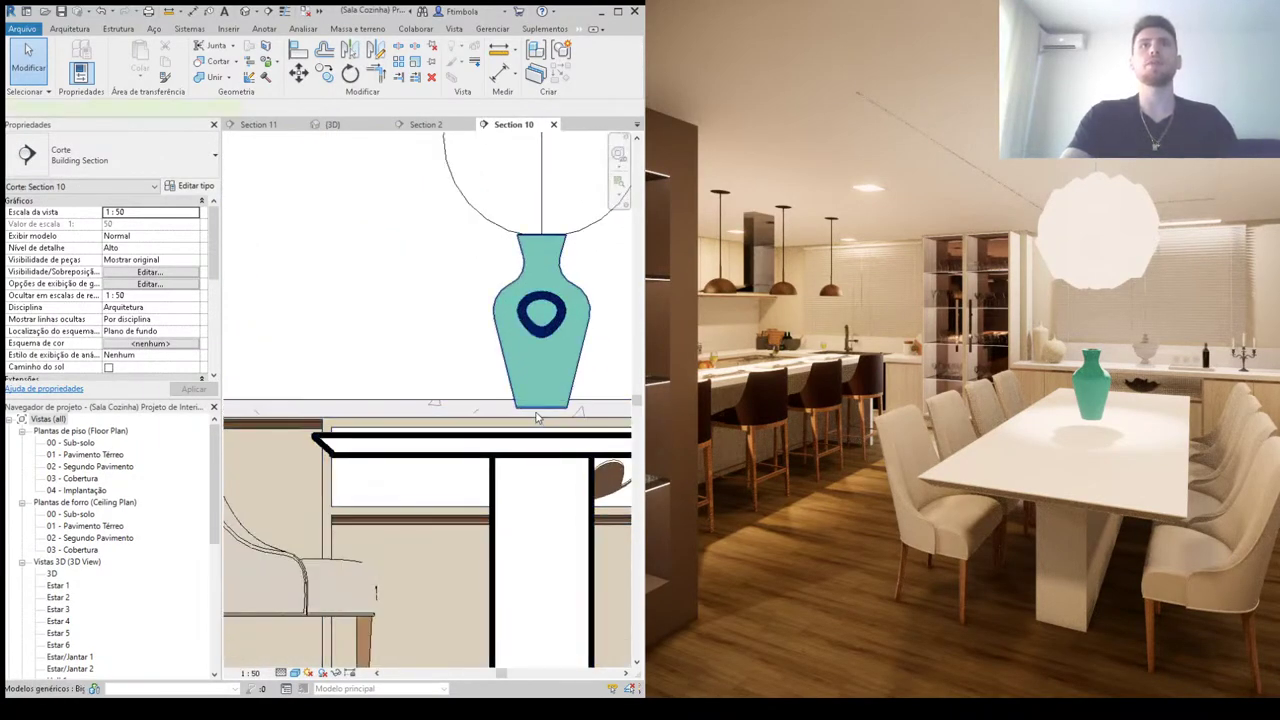
click(544, 408)
drag(547, 413, 547, 451)
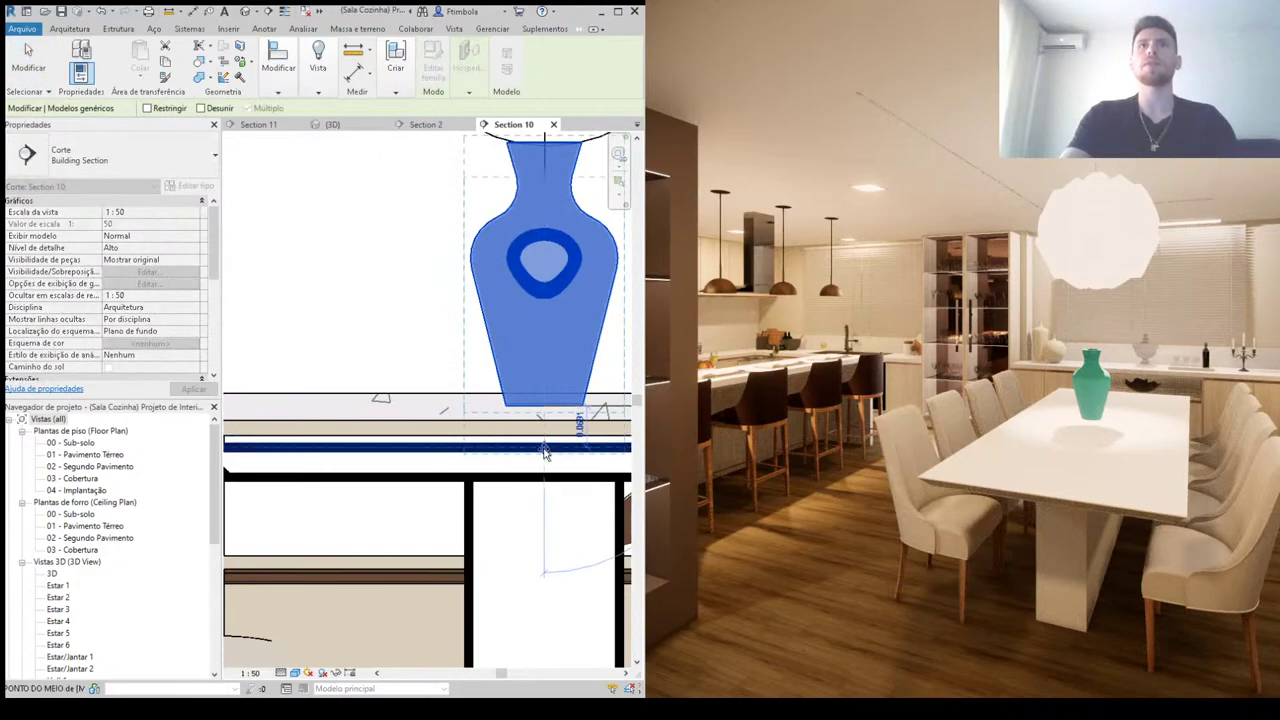
click(405, 348)
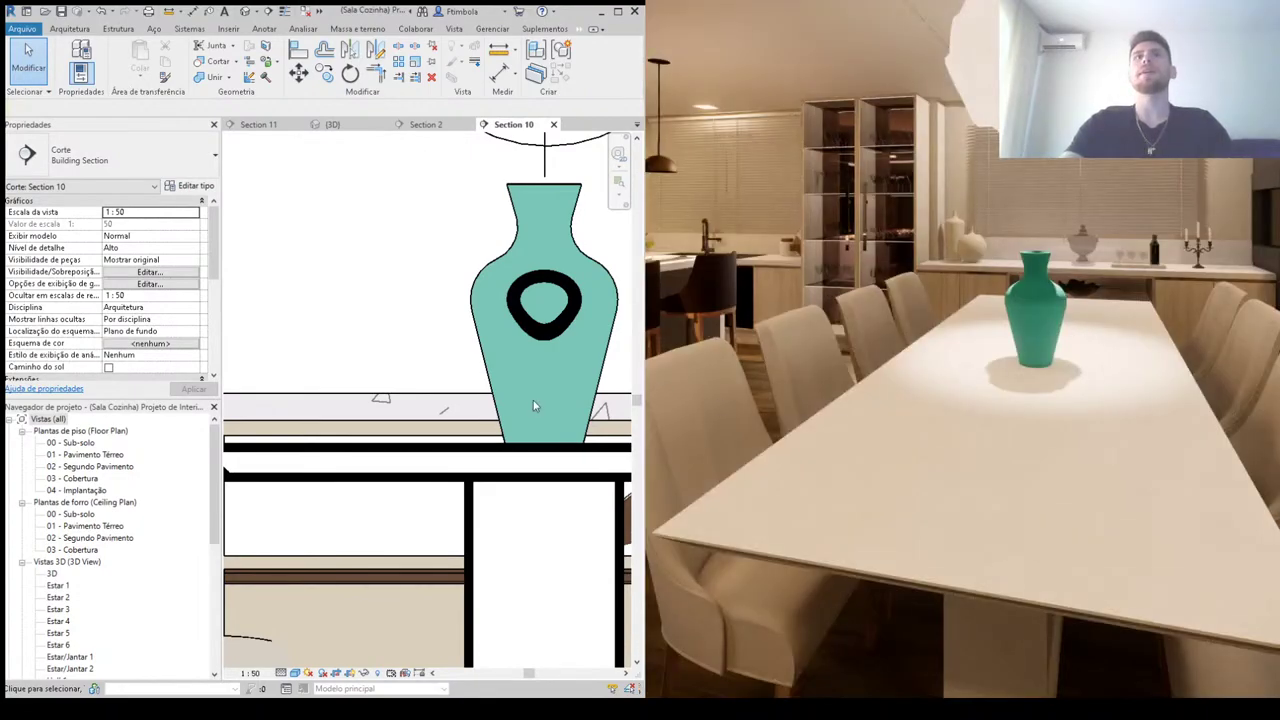
Step: Select the dining table under the vase and open its Editar tipo type properties
click(464, 442)
click(195, 187)
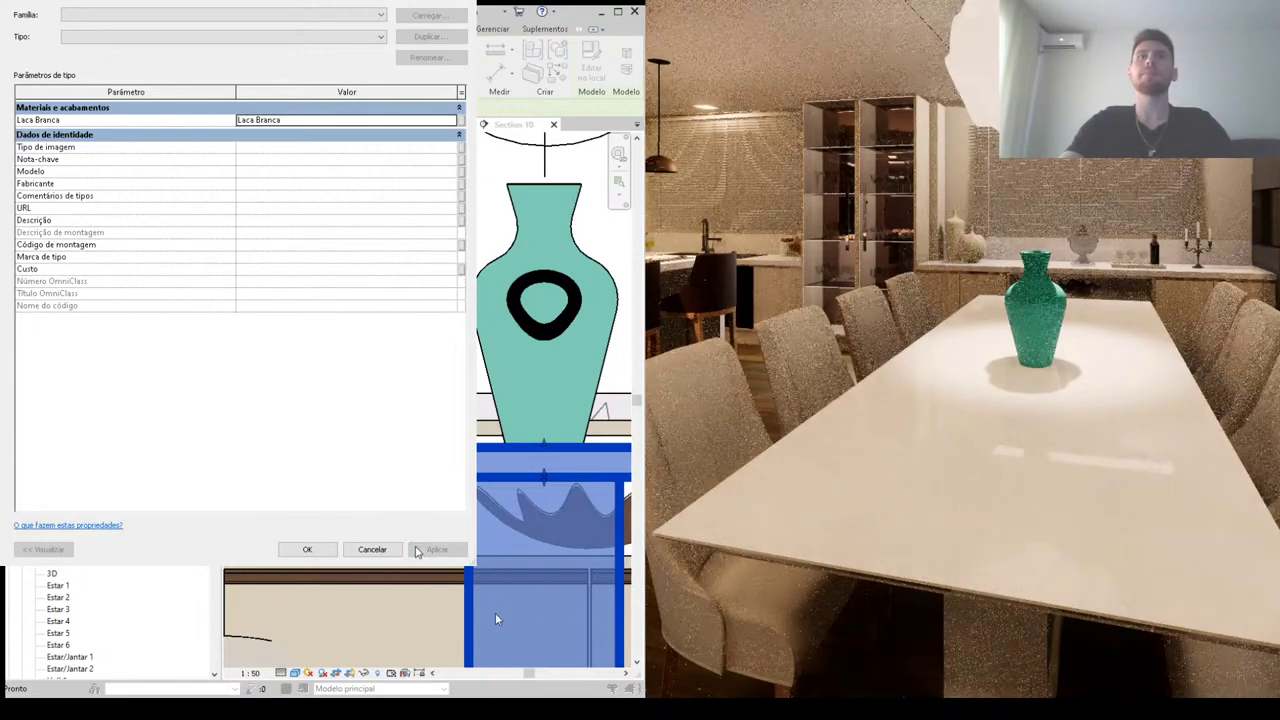
Step: Dismiss the table's Type Properties dialog with OK
click(308, 550)
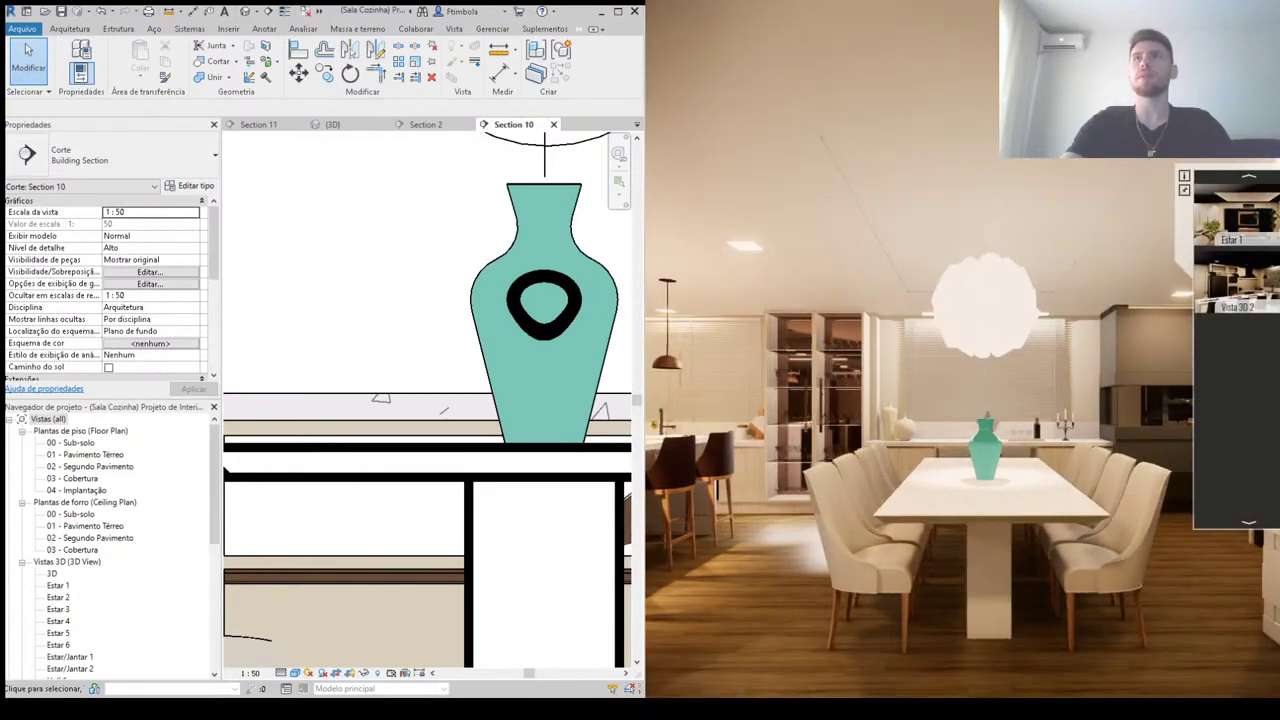
Step: Switch the live render to the Vista 3D 2 camera and save the project
click(1272, 294)
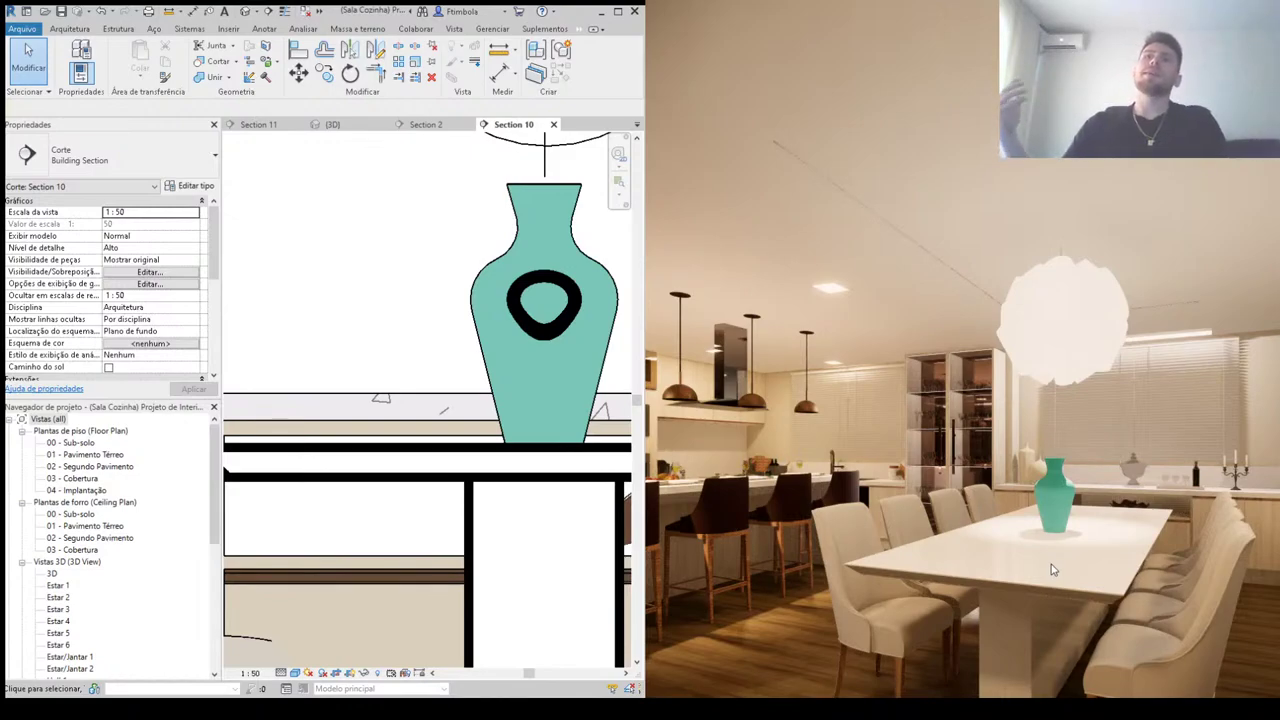
click(60, 12)
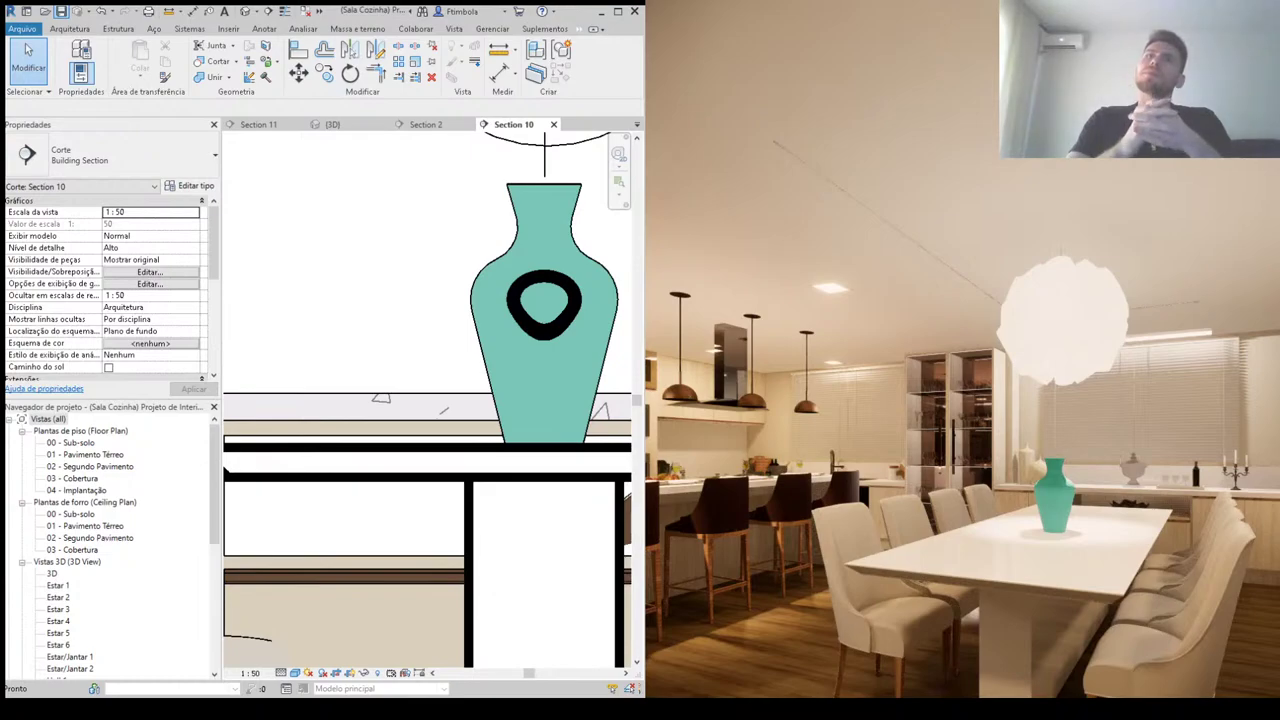
Step: Open the teal vase's family for editing and select its revolved form
click(488, 290)
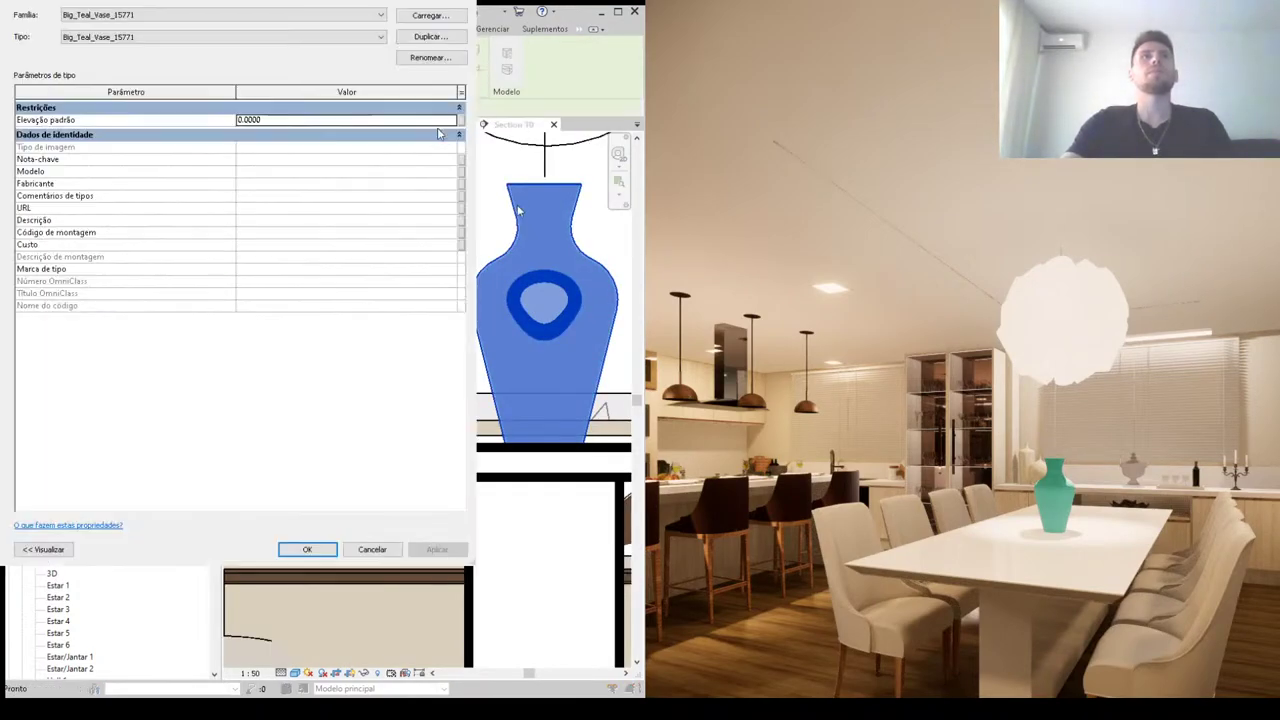
click(433, 80)
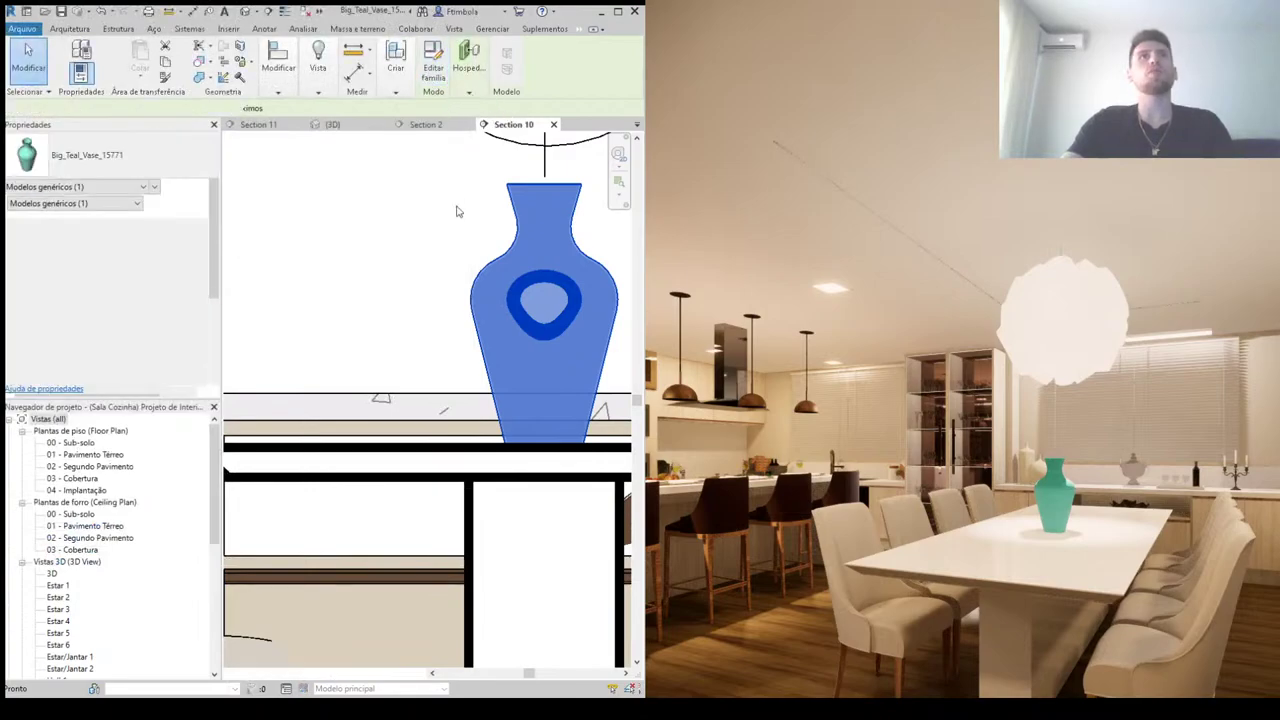
click(441, 276)
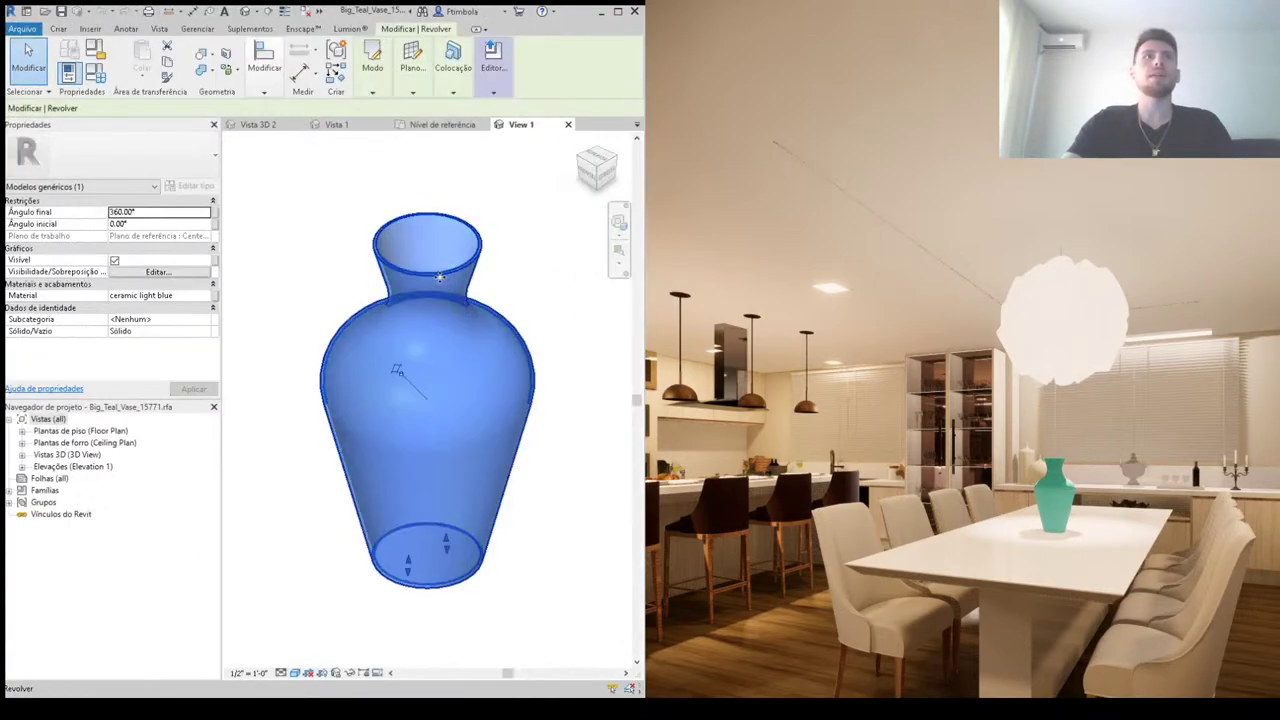
key(Escape)
key(ctrl+Tab)
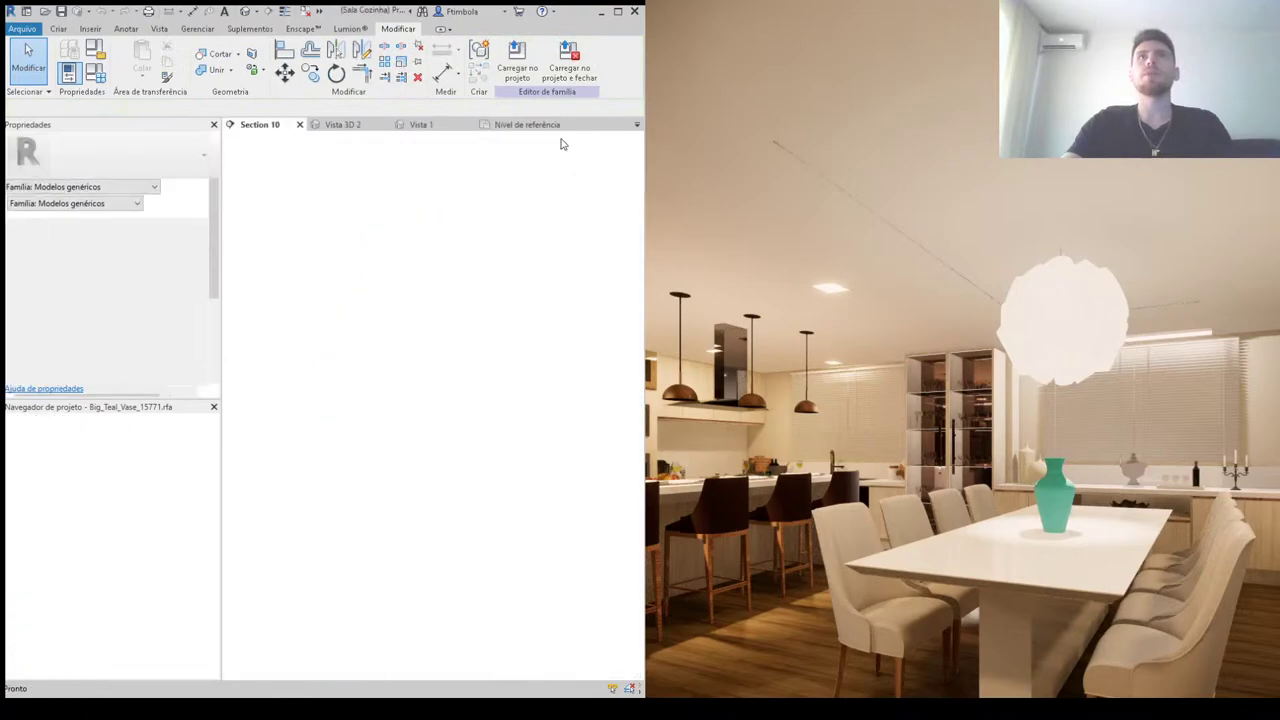
scroll(394, 298, down, 1)
scroll(394, 300, down, 1)
text(light)
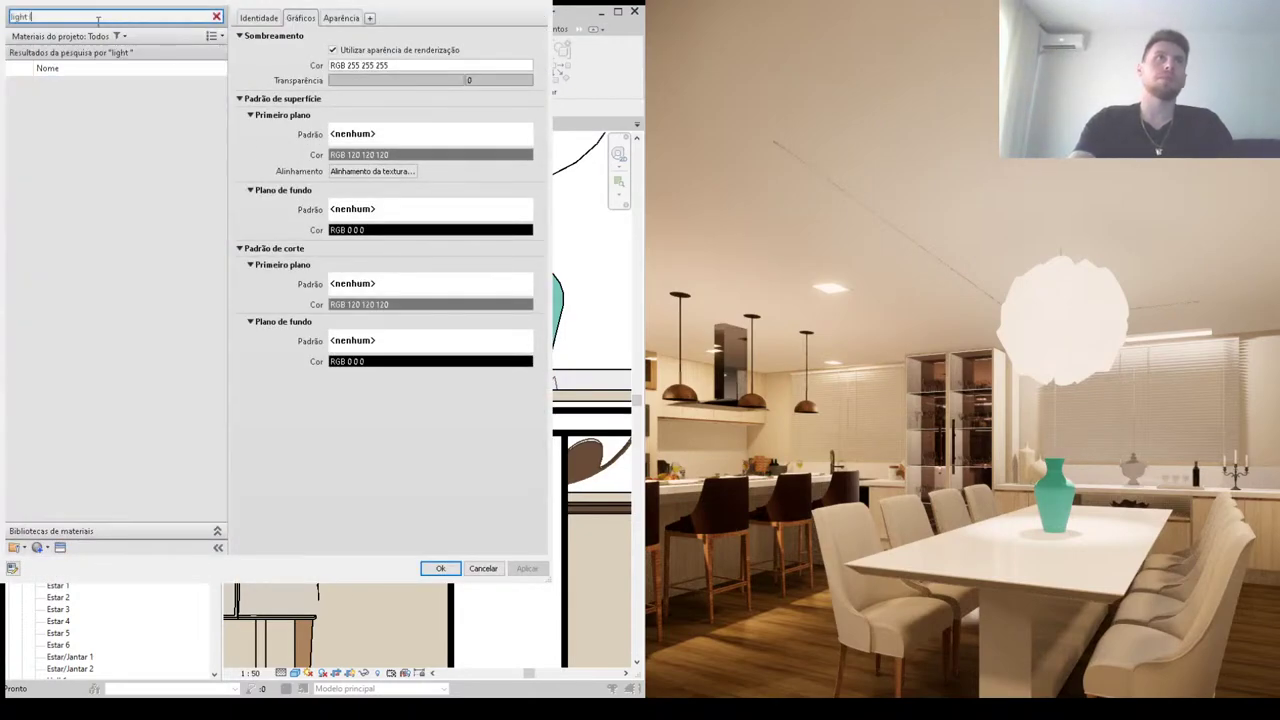
Step: Set ceramic light blue to use its render appearance colour with a glossy Brilho finish
text(blue)
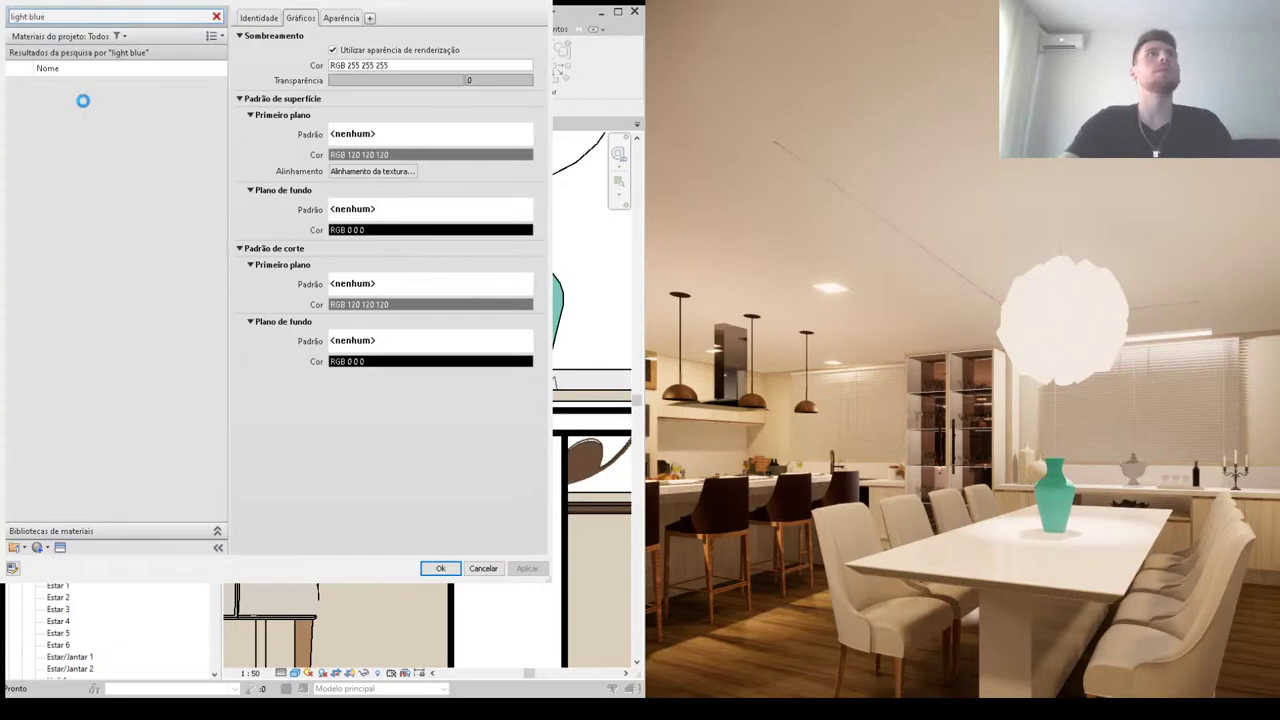
click(90, 118)
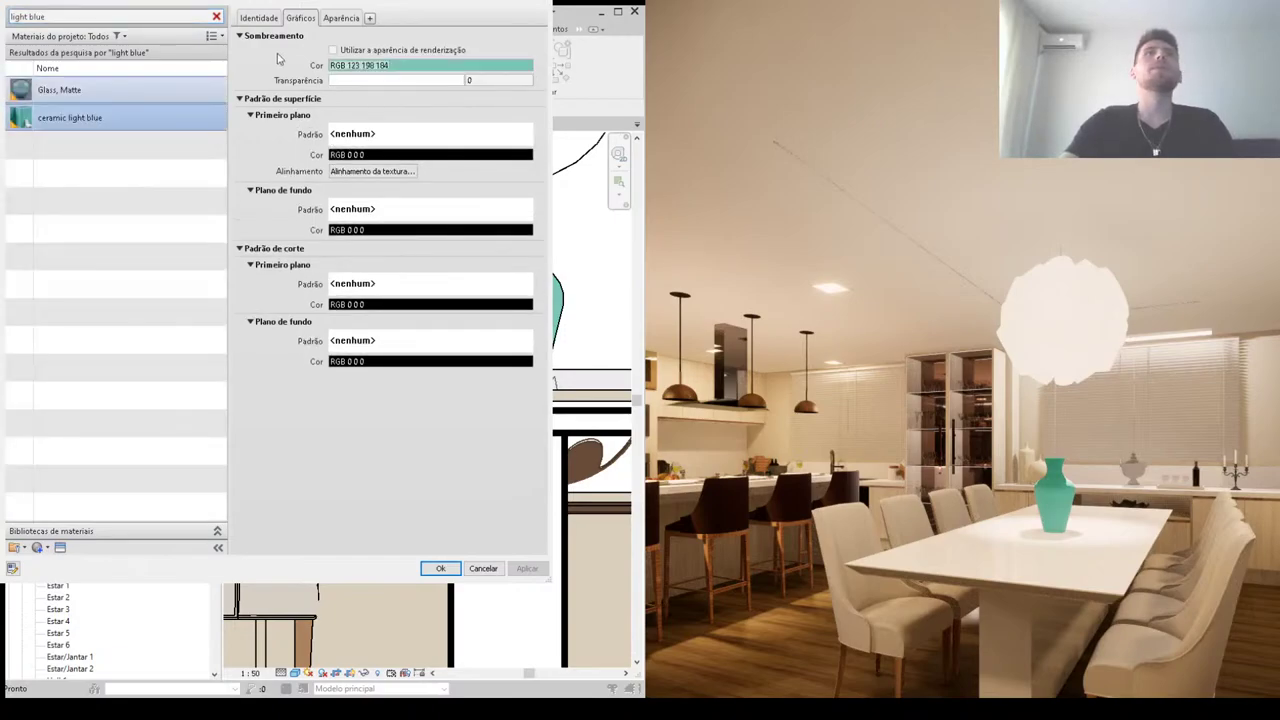
click(332, 50)
click(337, 22)
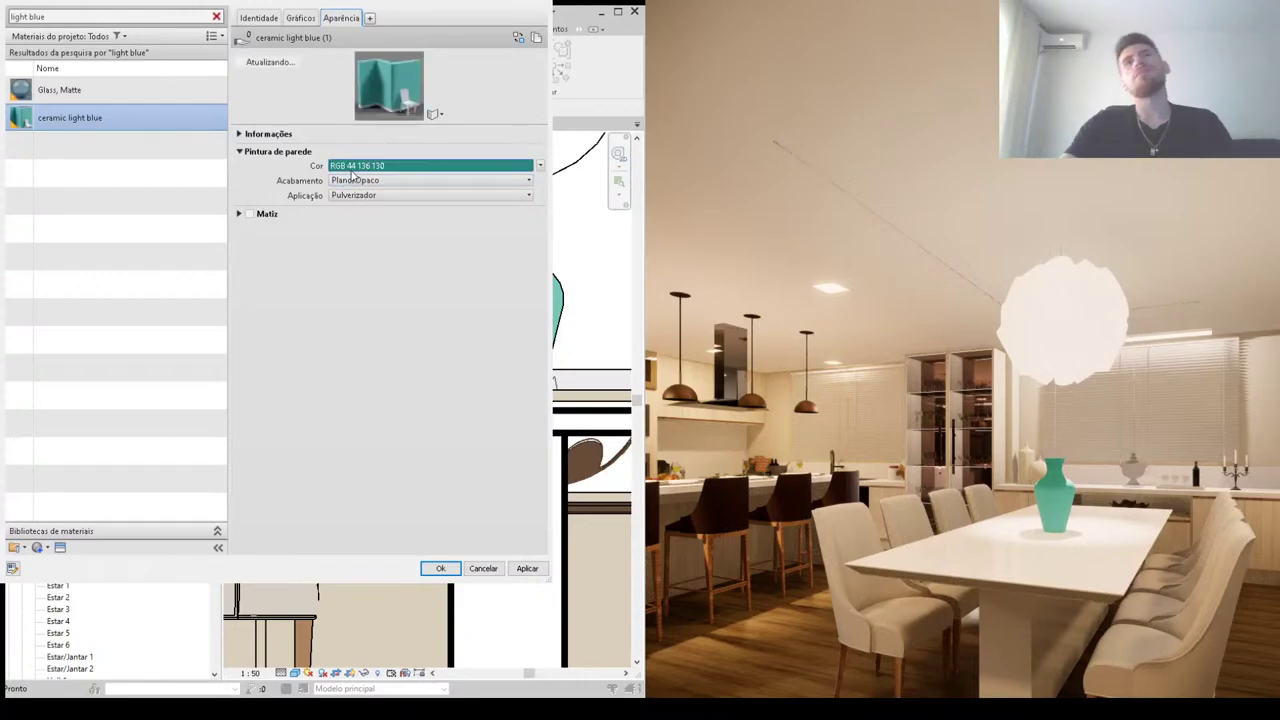
key(b)
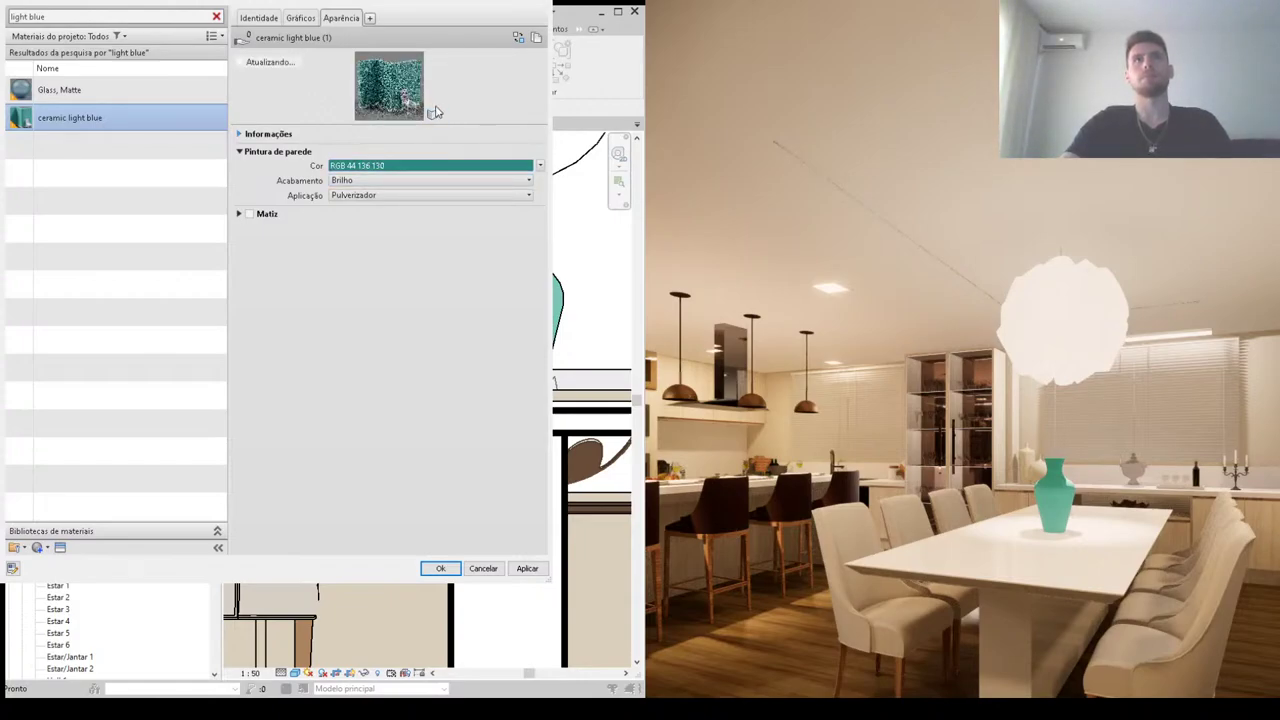
click(527, 569)
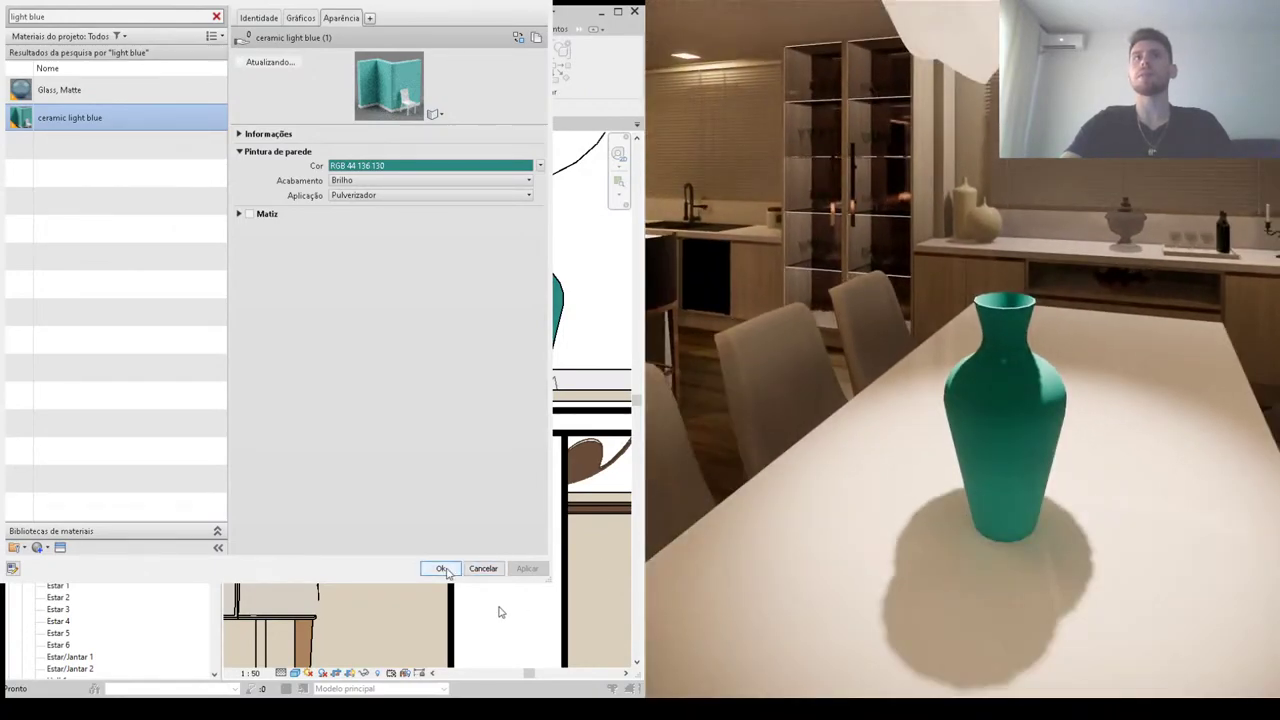
click(440, 568)
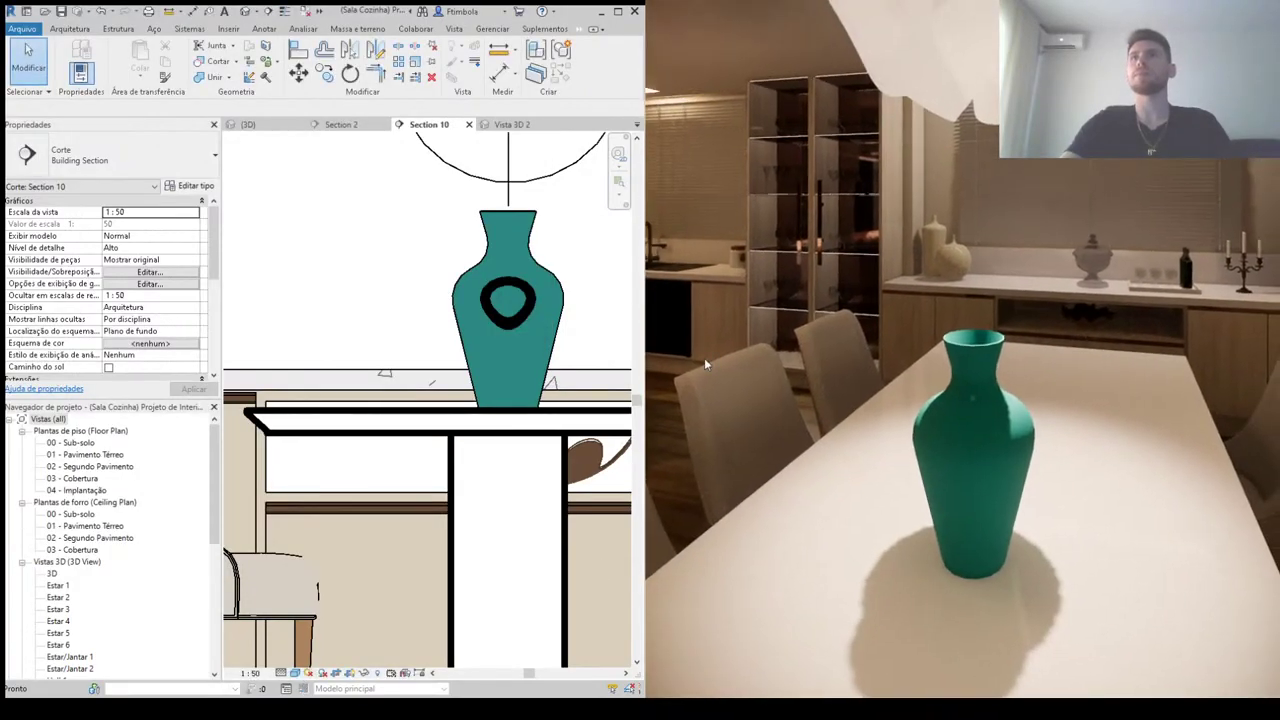
click(540, 268)
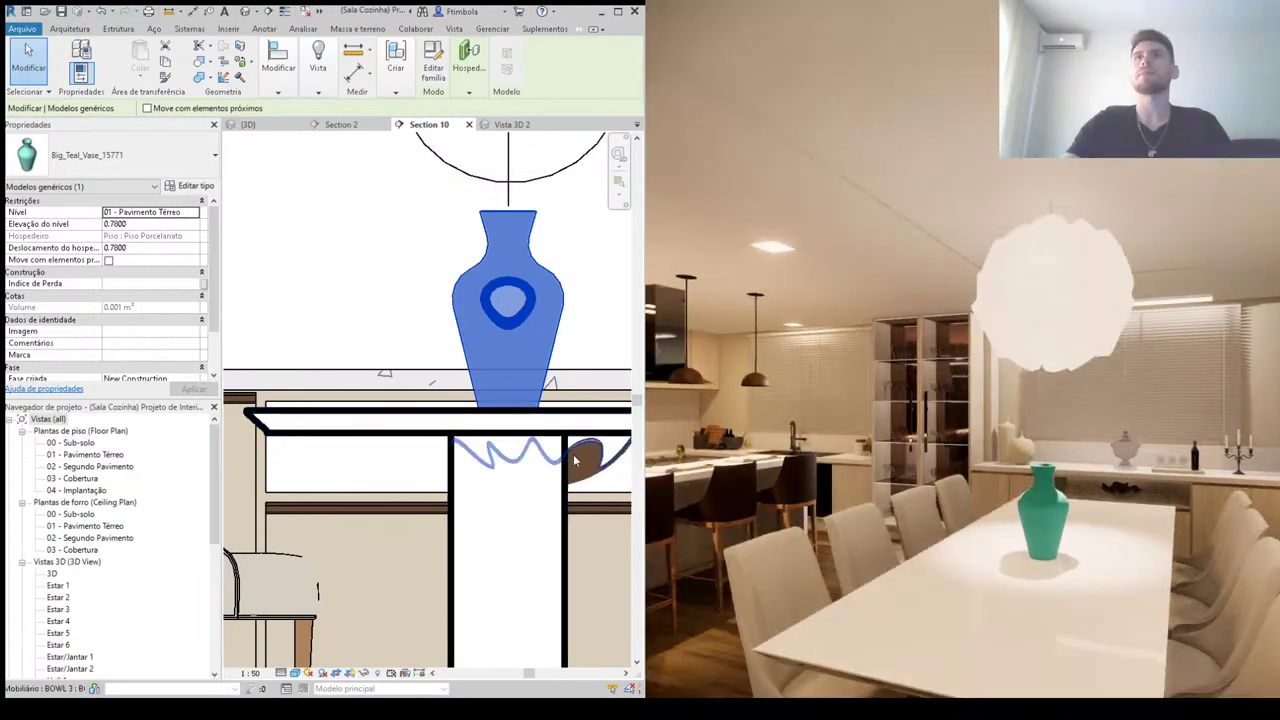
scroll(560, 450, down, 1)
scroll(520, 420, down, 1)
scroll(480, 395, down, 1)
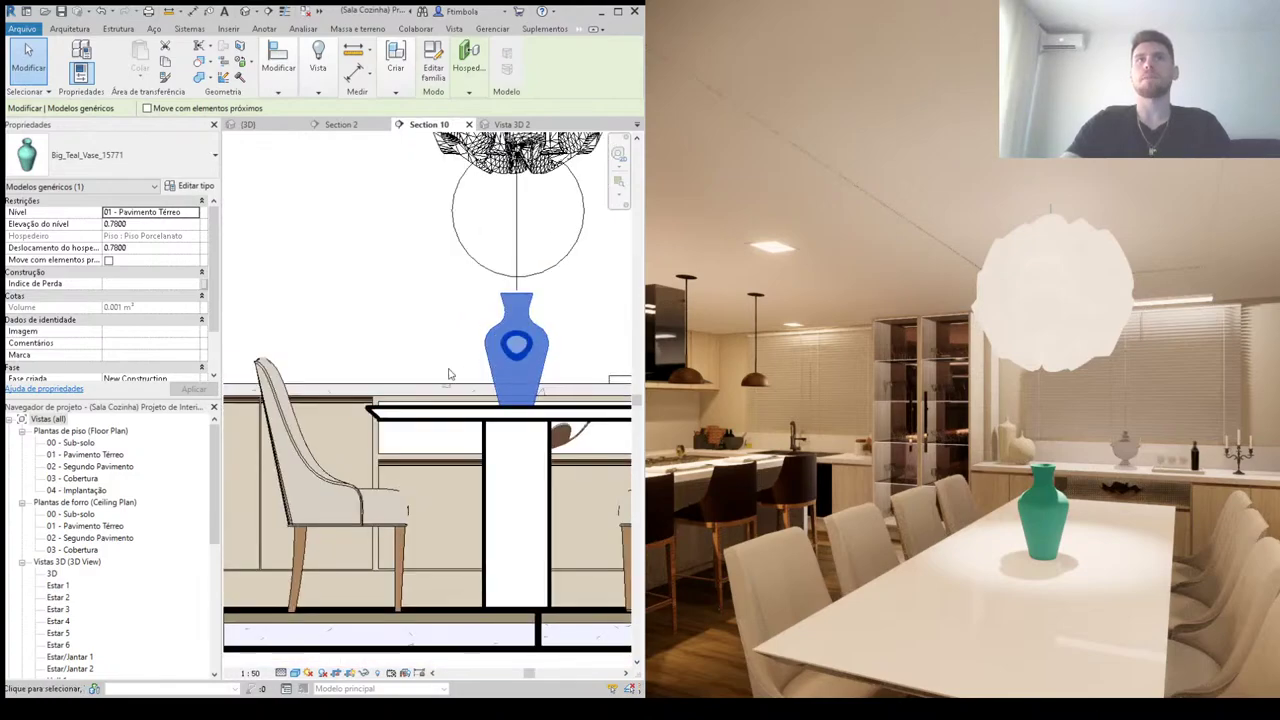
middle_drag(435, 337, 407, 364)
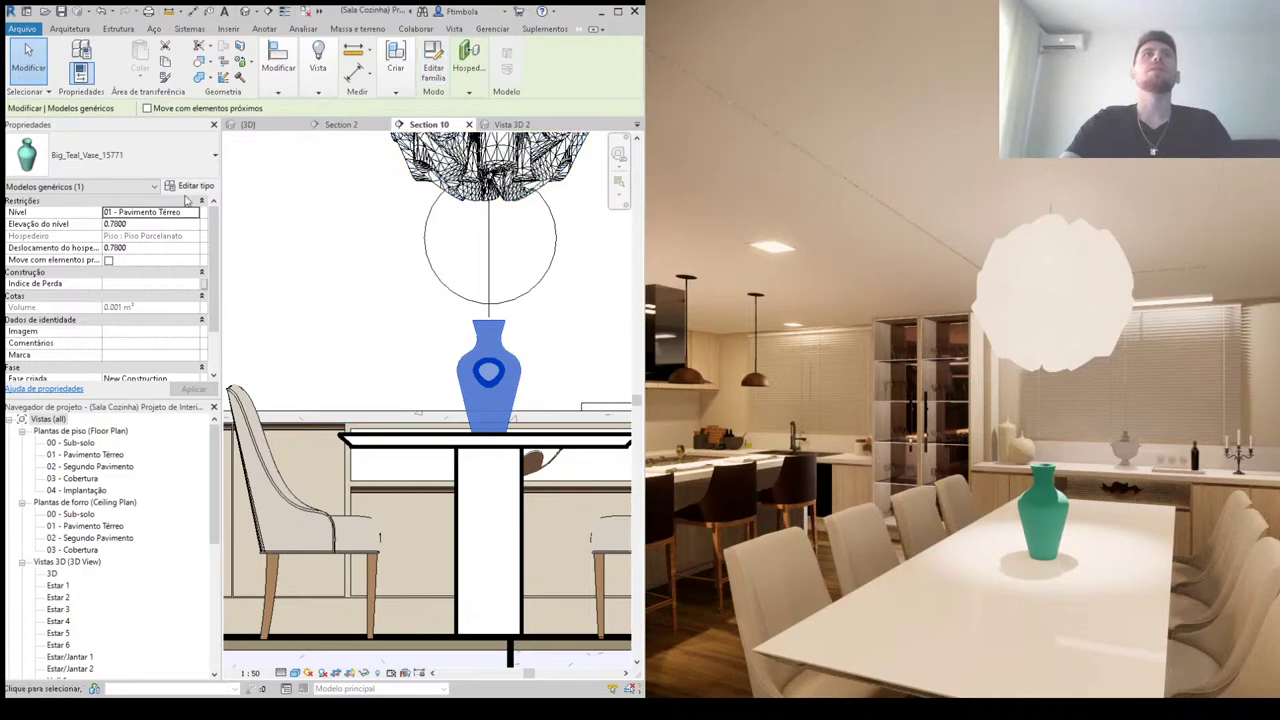
Step: In the vase family, create a new material for the revolve named CERAMICA AAAAA
click(433, 67)
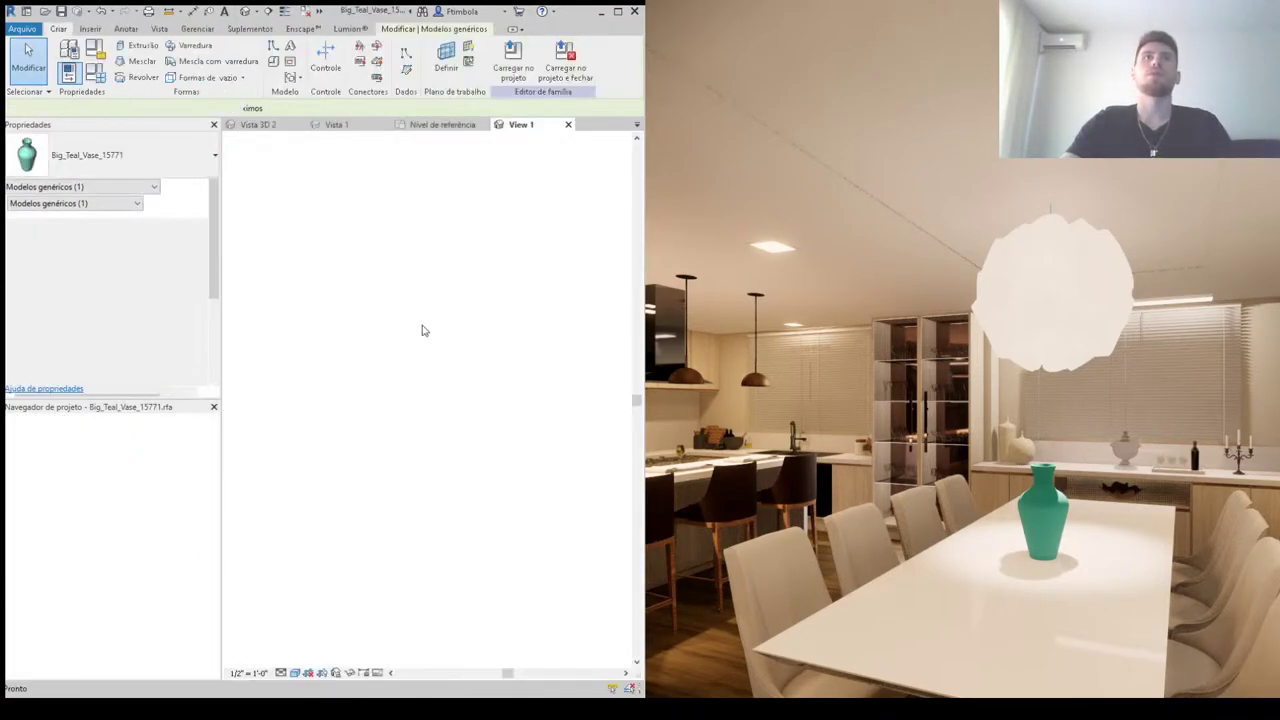
click(419, 283)
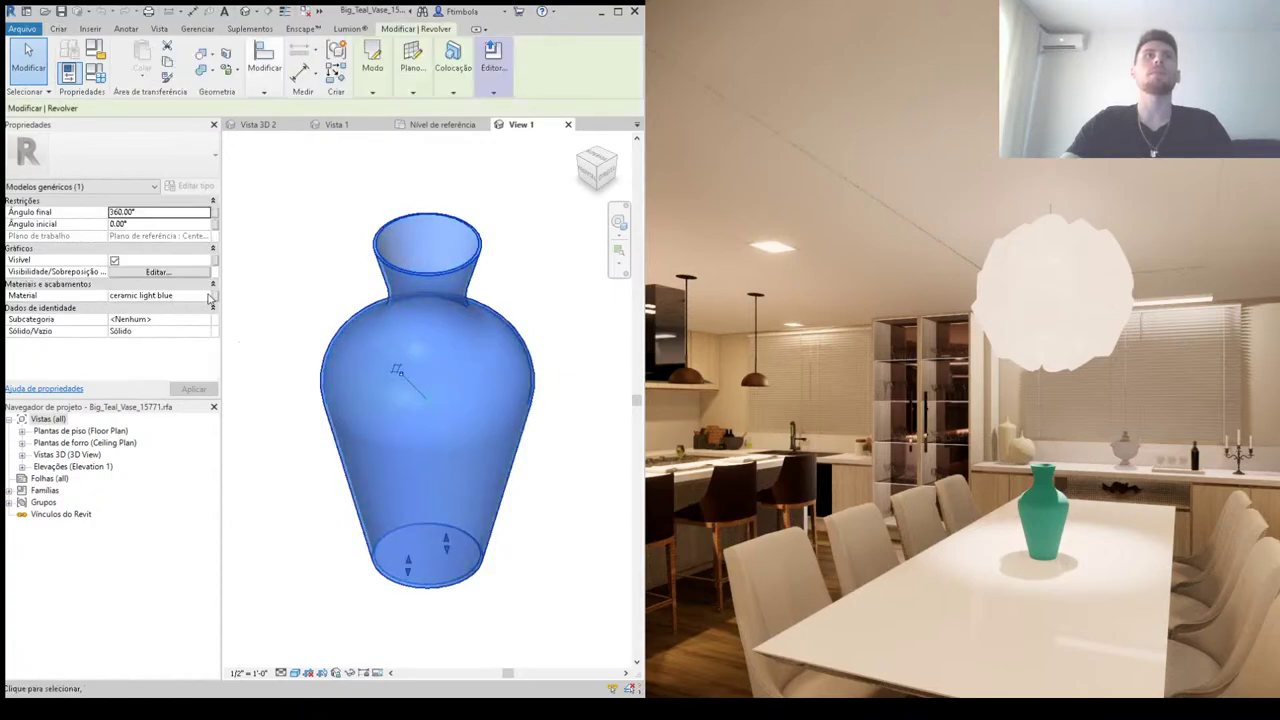
click(210, 296)
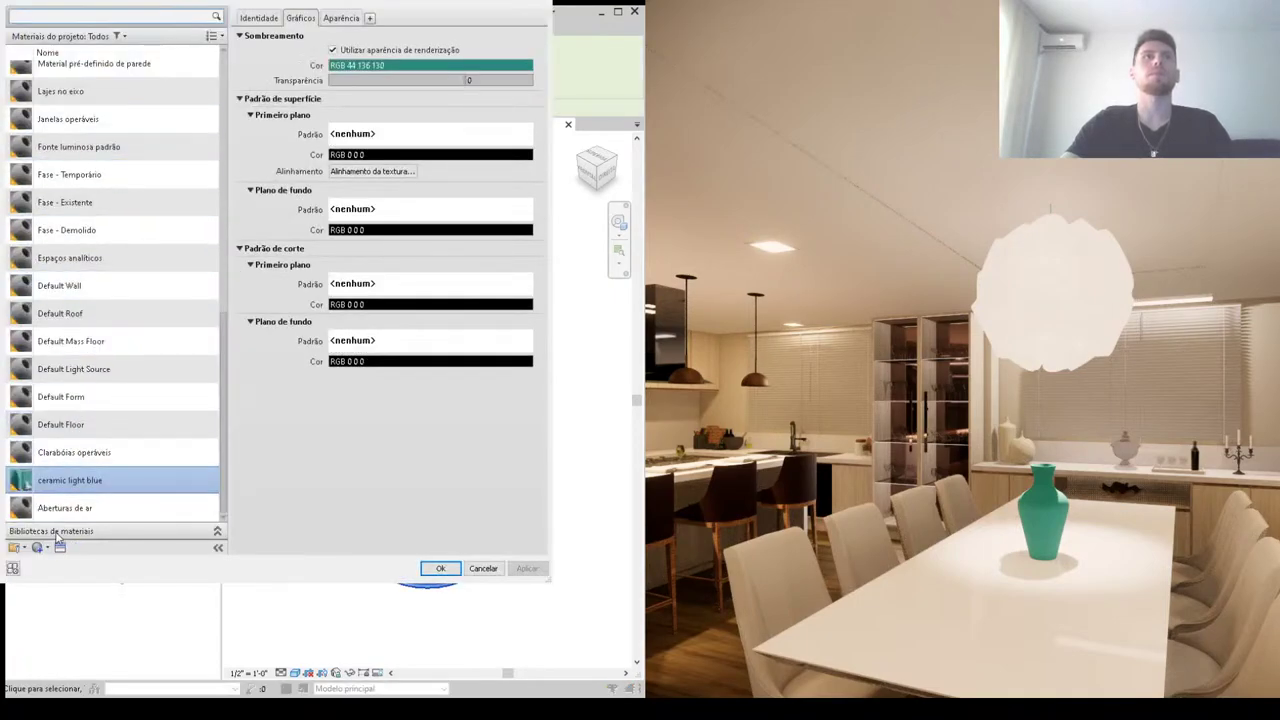
click(45, 548)
click(106, 596)
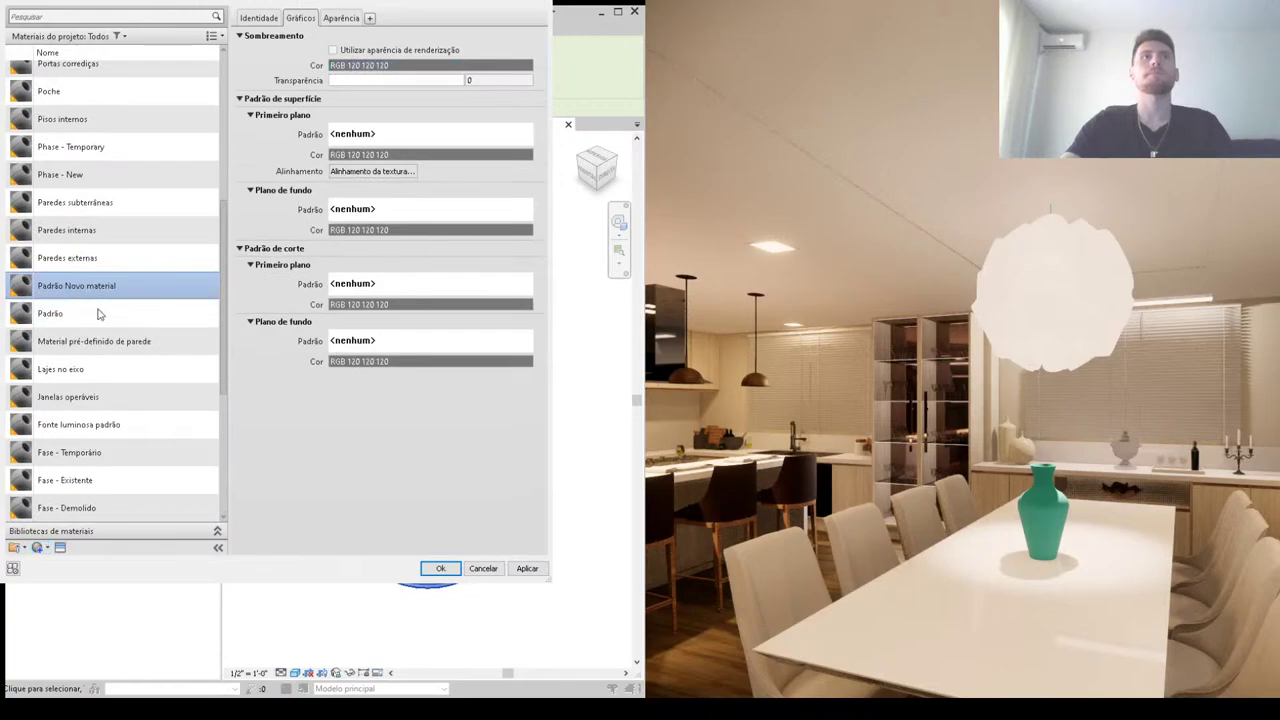
text(CA)
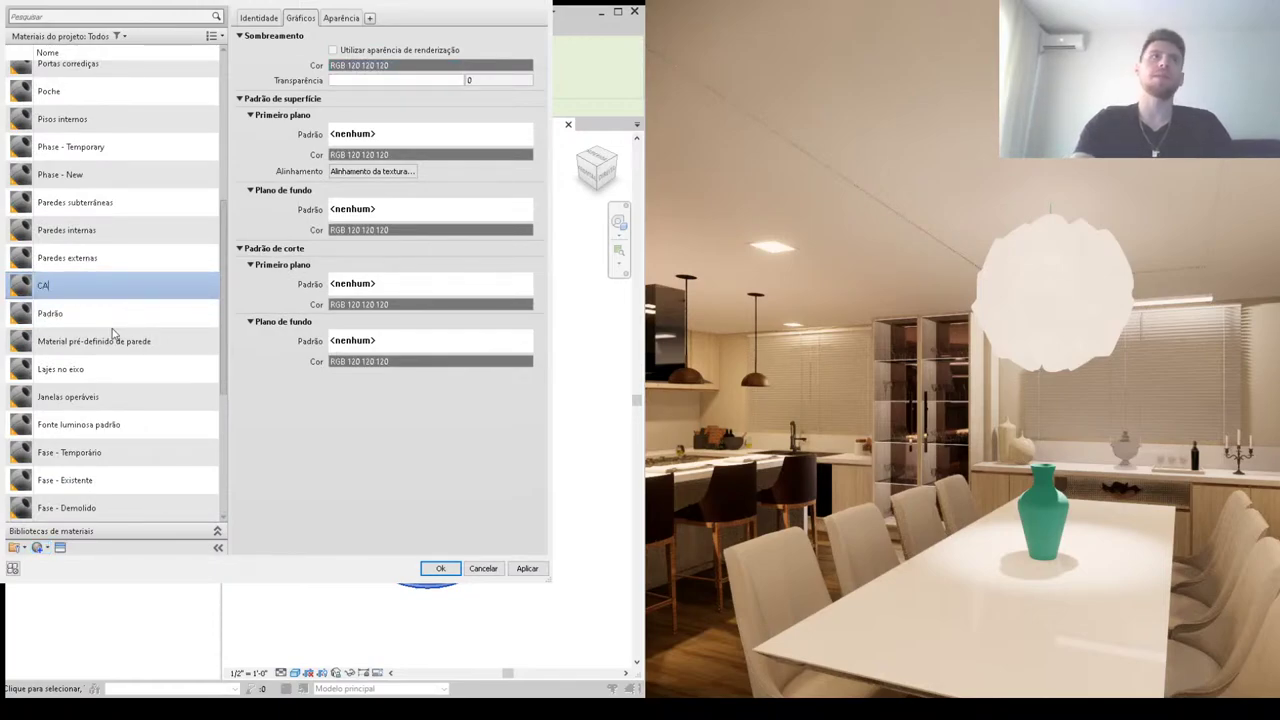
text(ERAMICA AAAAA)
key(Return)
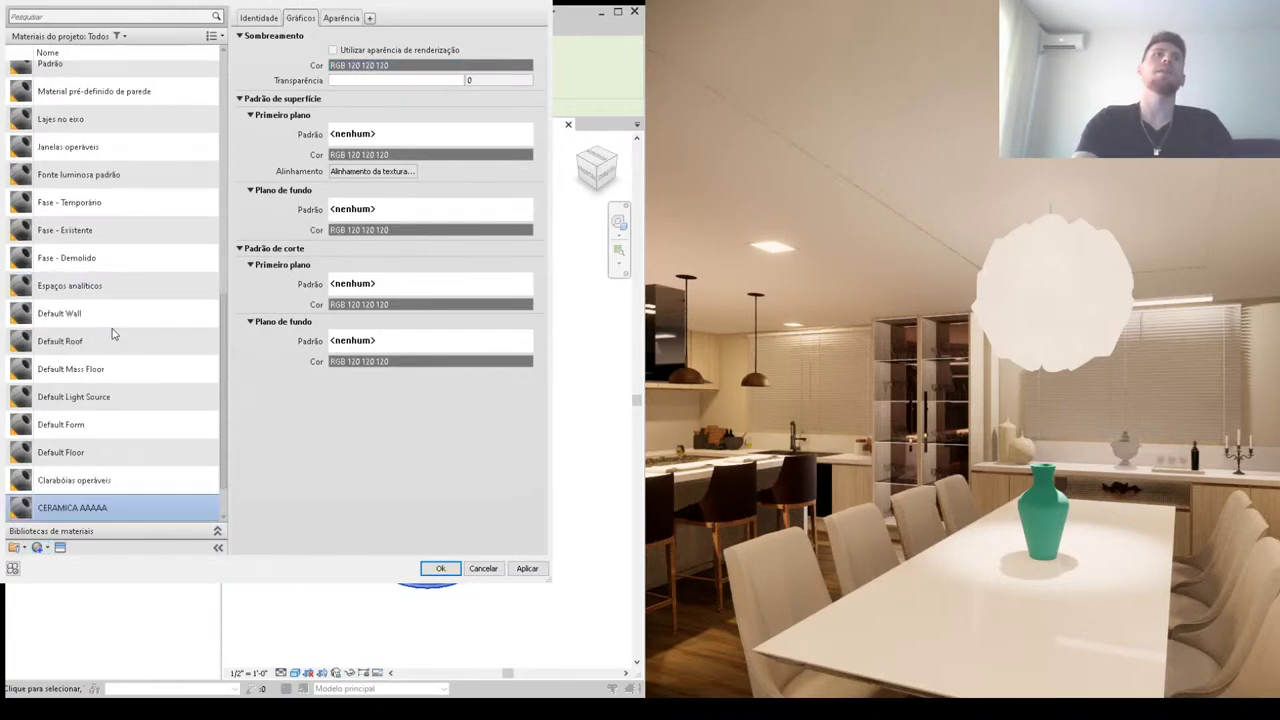
Step: Give CERAMICA AAAAA the Areia dourada ceramic appearance, shaded by render appearance, and accept it
click(333, 49)
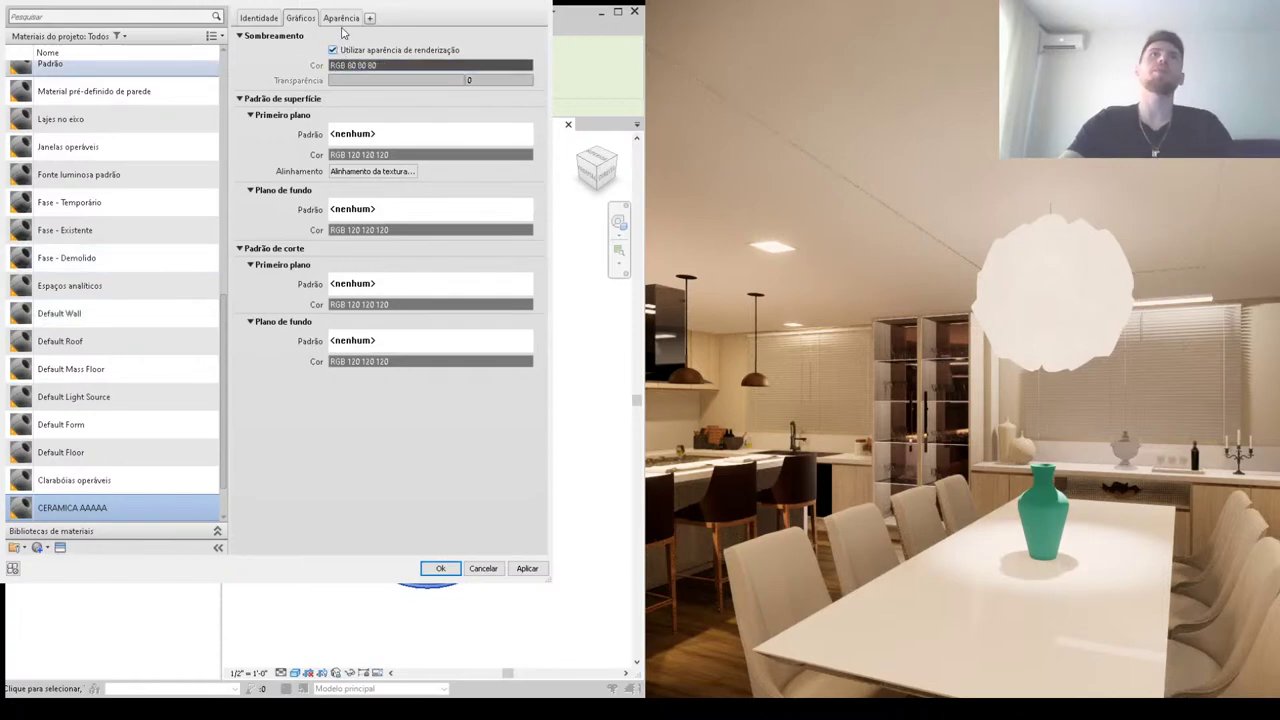
click(341, 18)
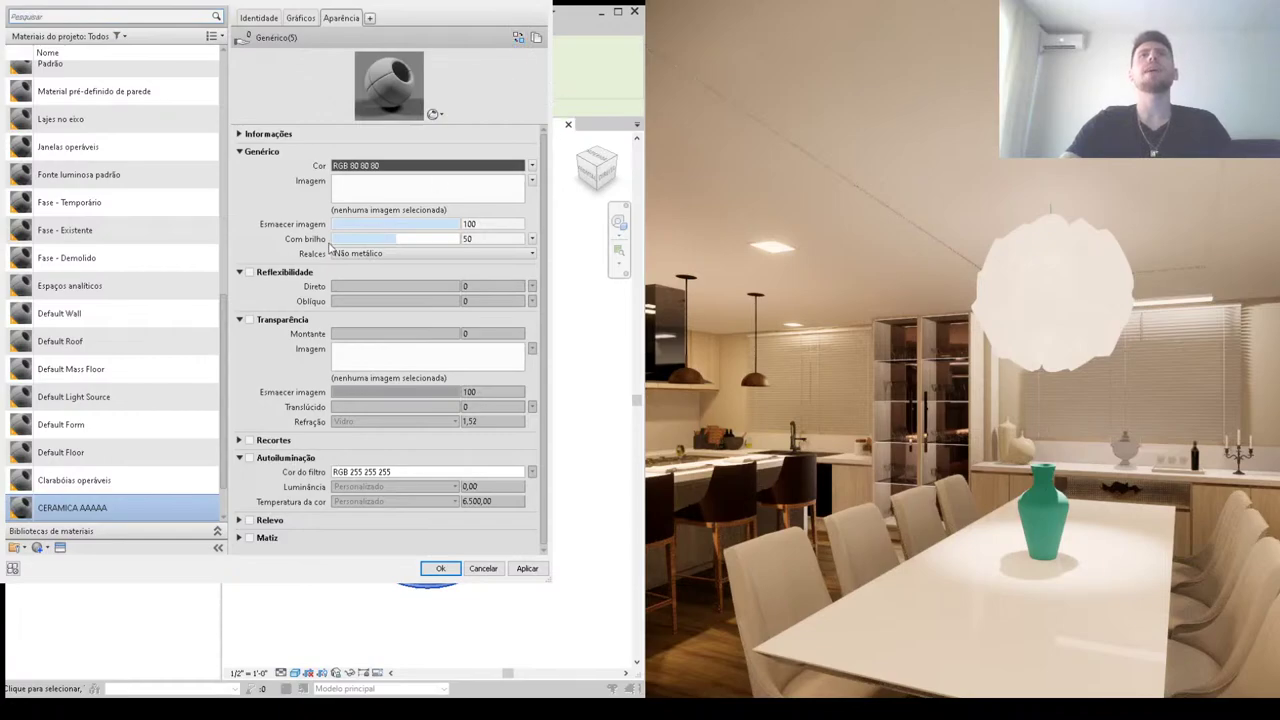
click(116, 168)
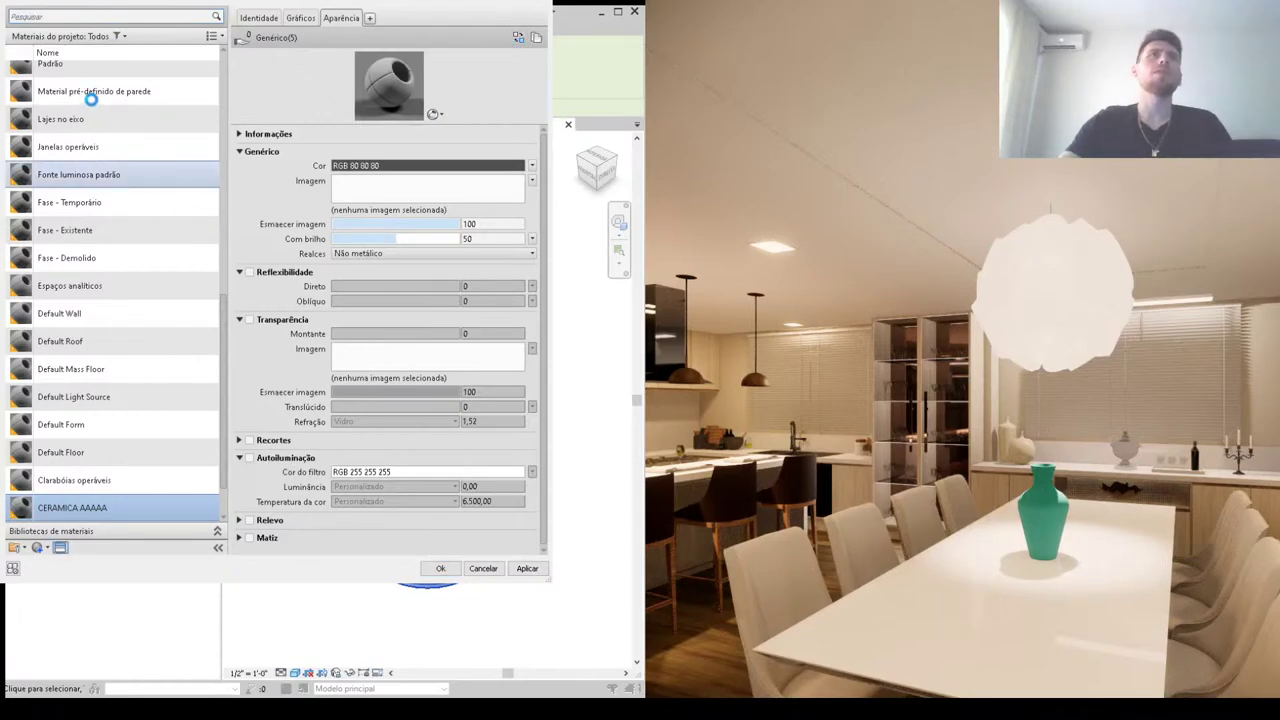
click(140, 336)
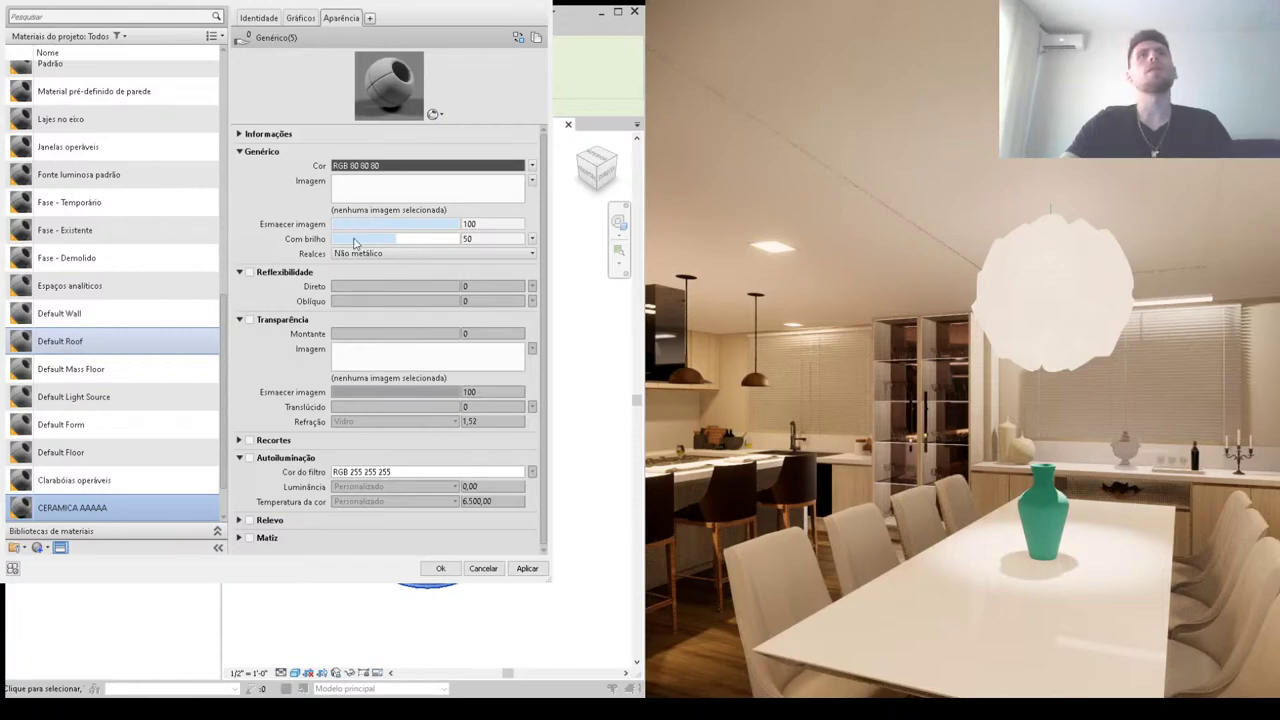
key(Up)
key(Up)
key(Up)
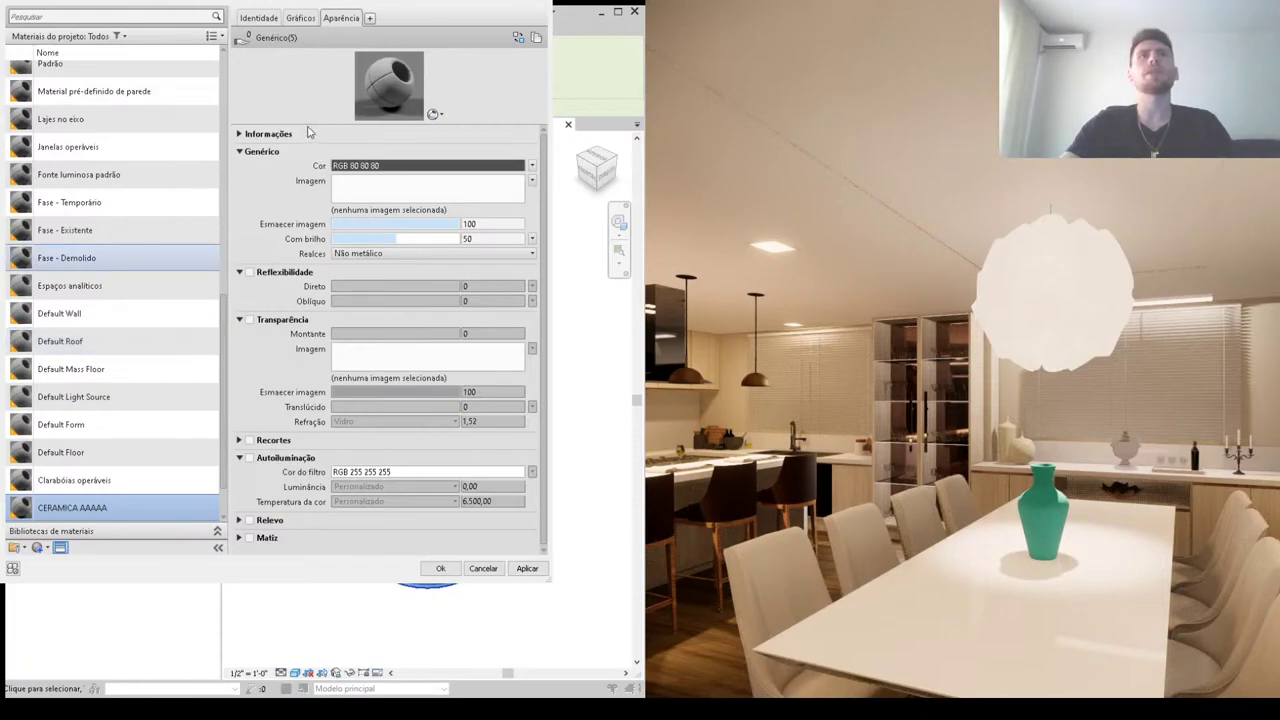
key(Up)
key(Up)
key(Up)
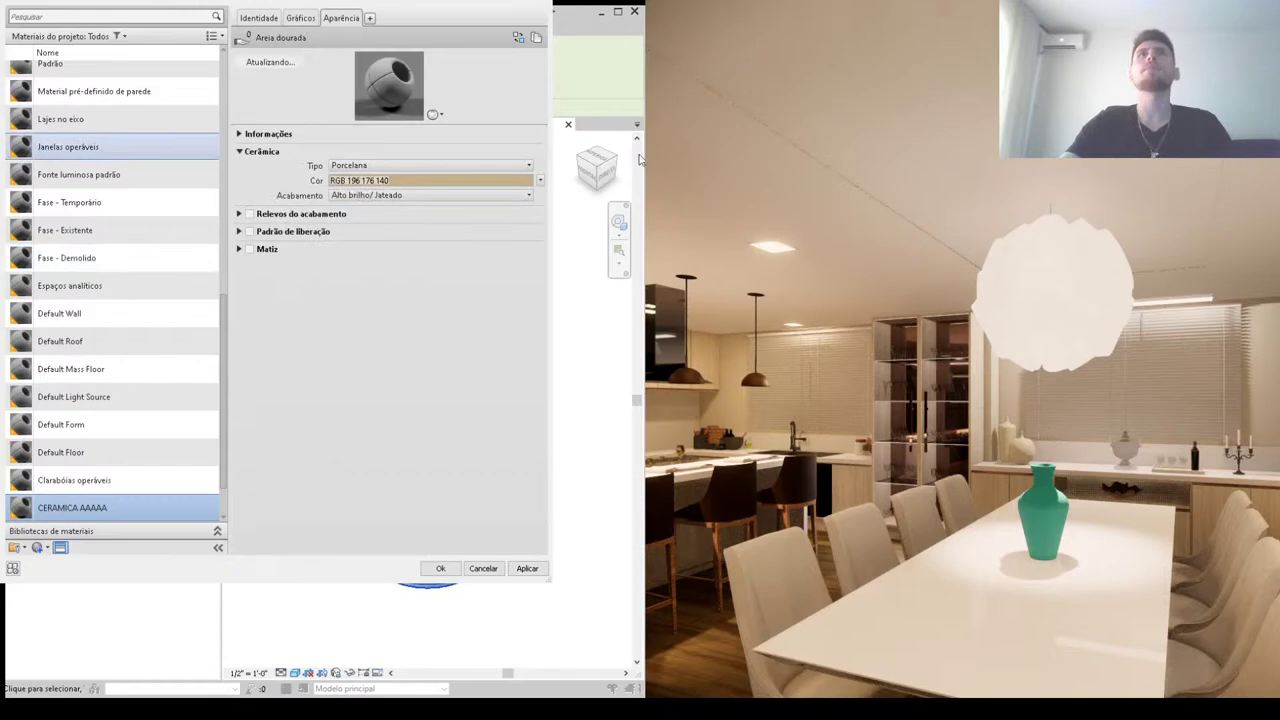
click(527, 568)
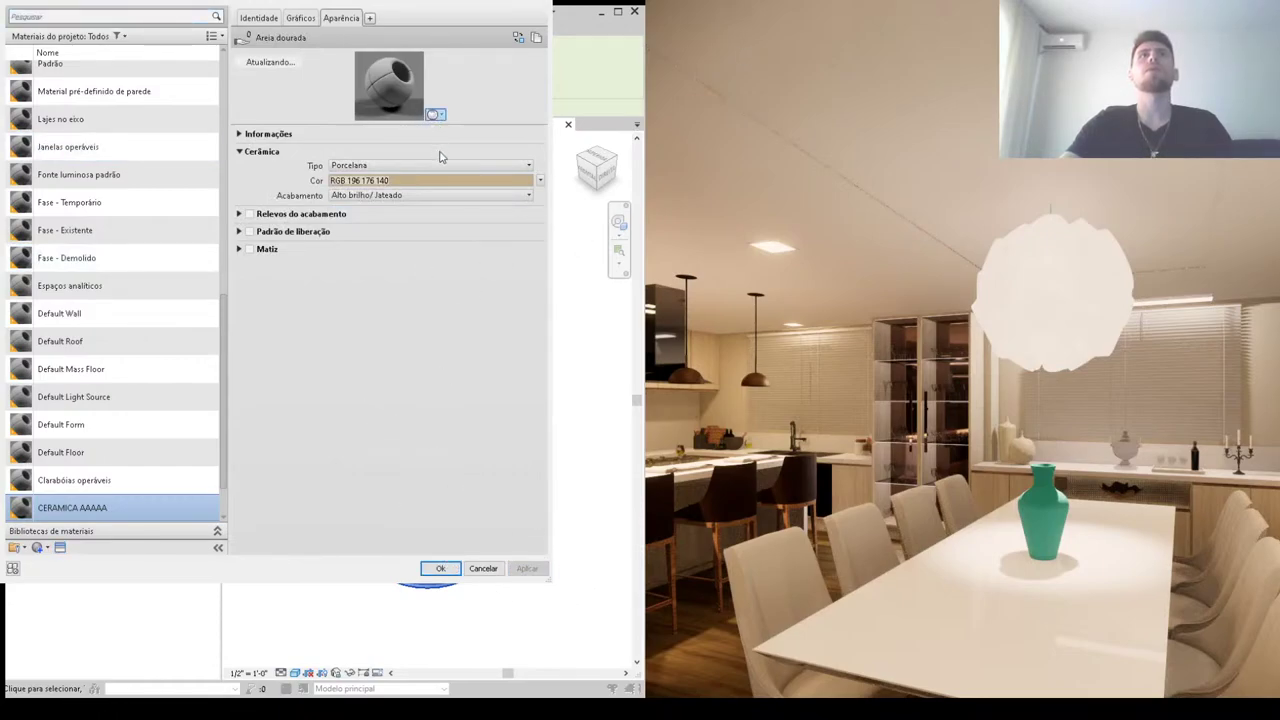
click(419, 196)
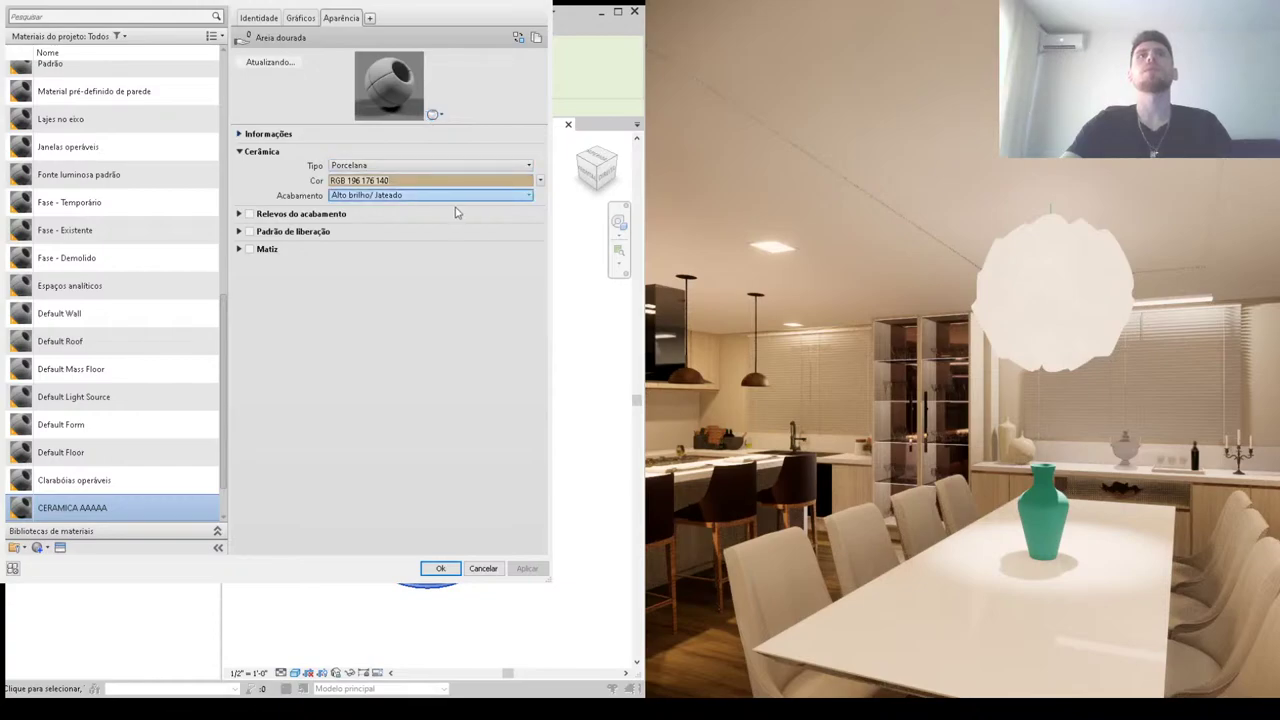
key(Return)
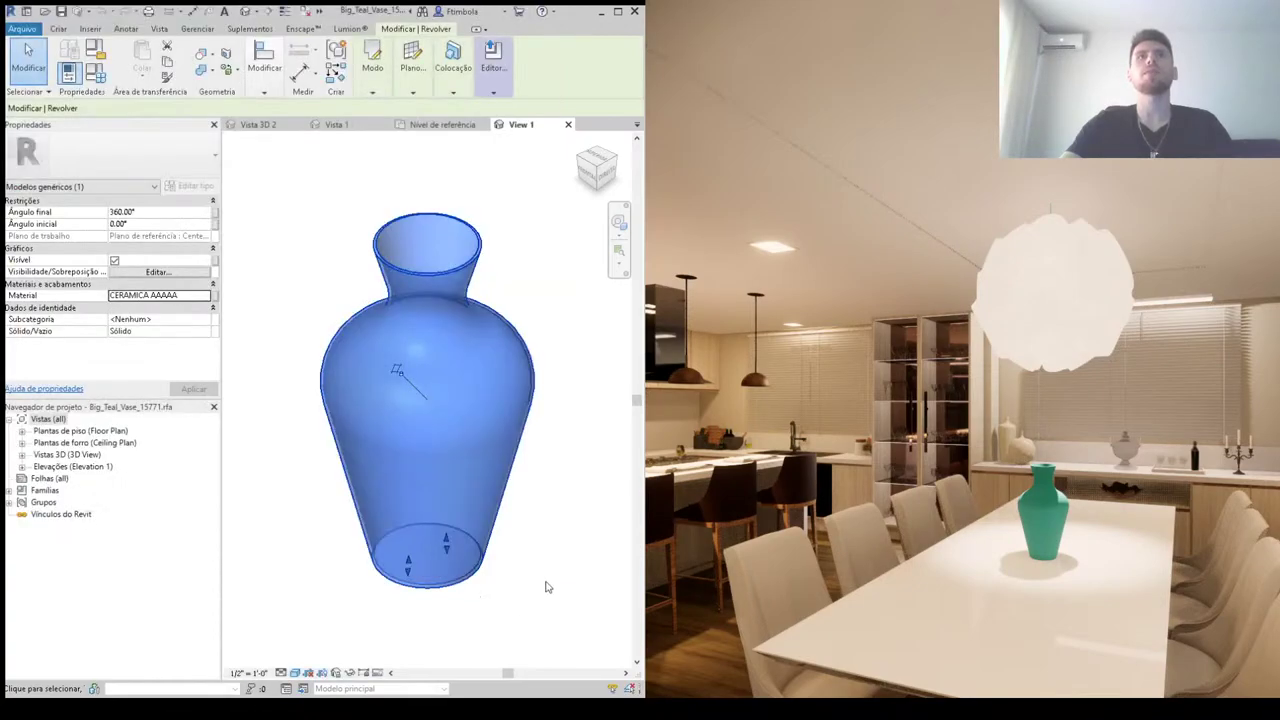
Step: Load the edited vase family back into the kitchen project
click(547, 587)
click(517, 55)
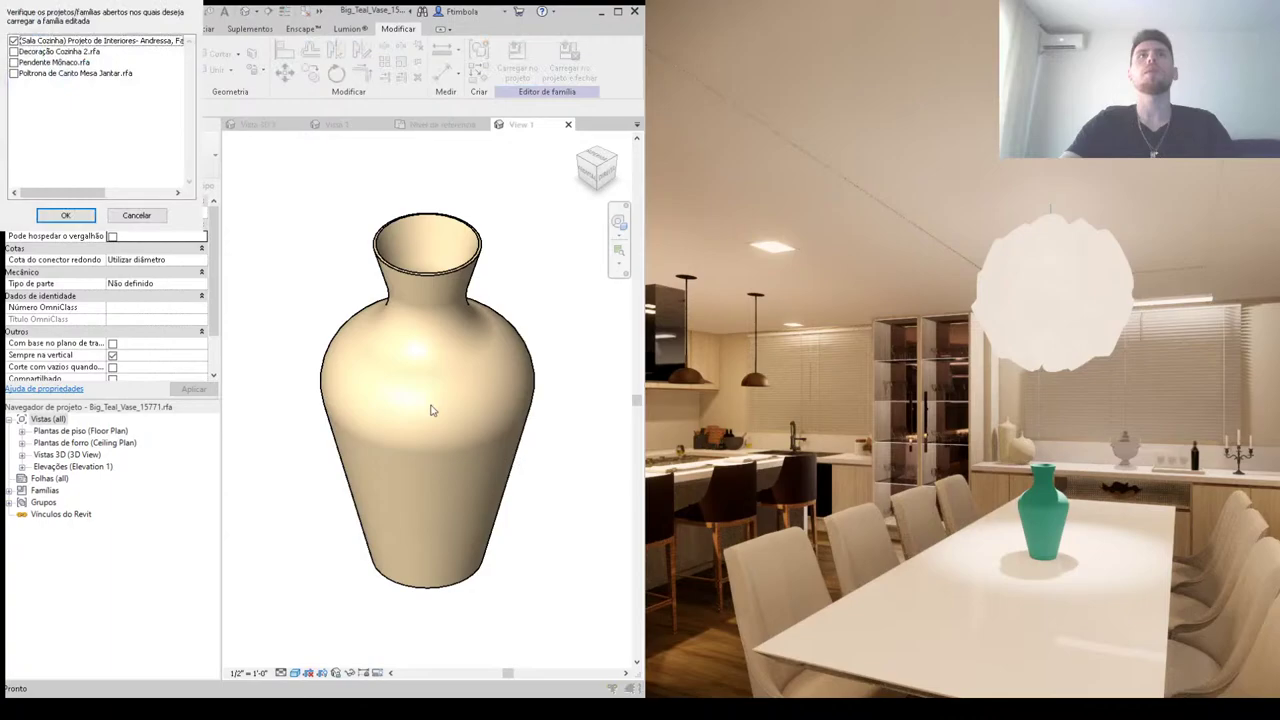
click(67, 215)
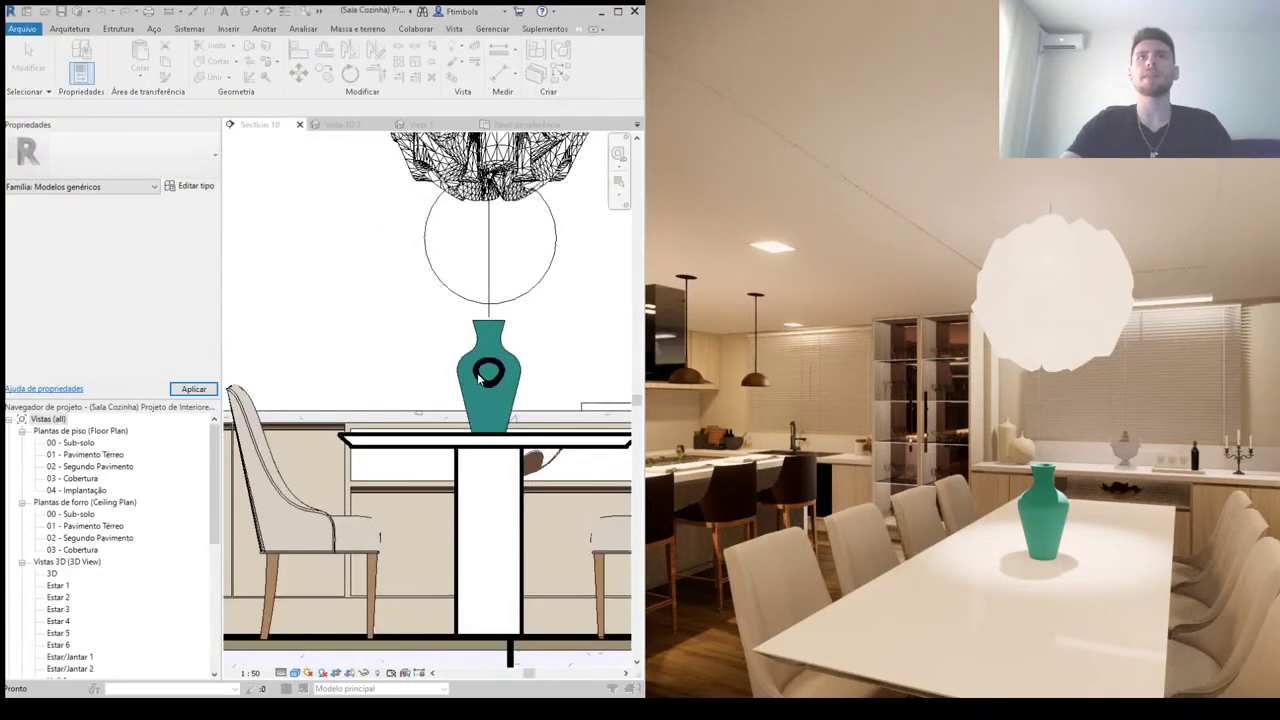
Step: Orbit the Enscape render around the dining table to inspect the vase's beige ceramic finish
click(371, 337)
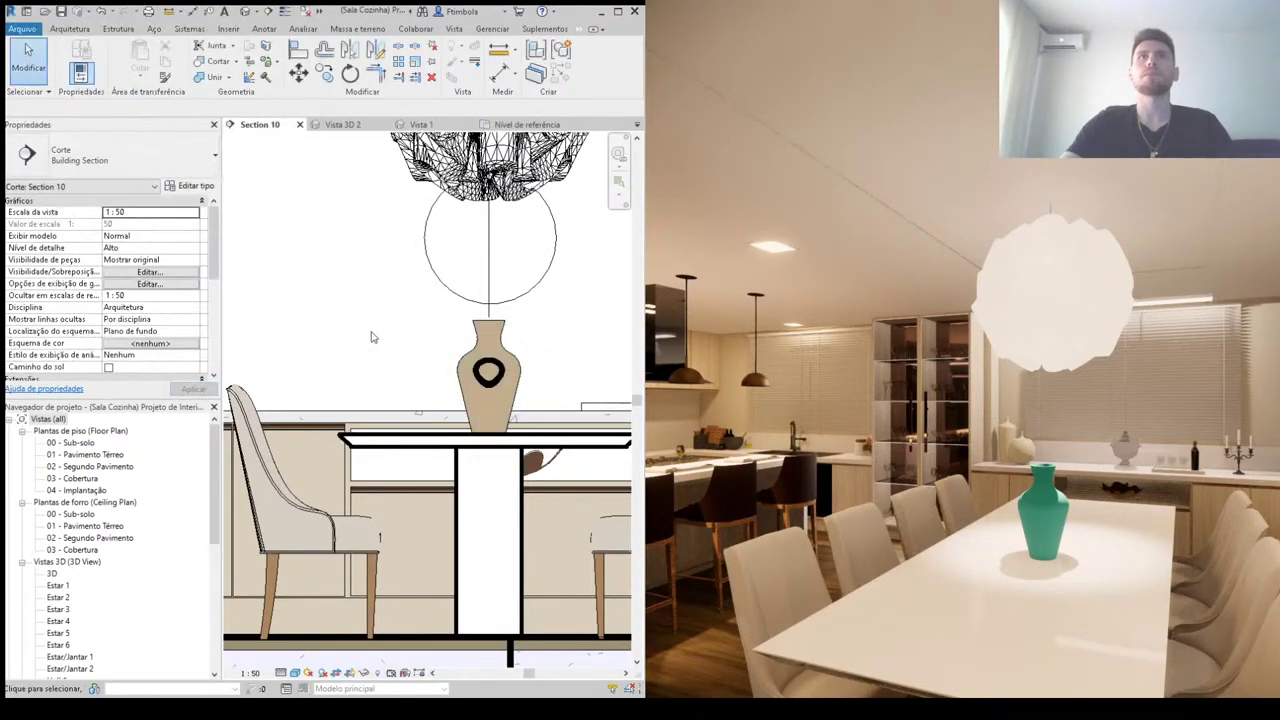
drag(1047, 438, 1040, 418)
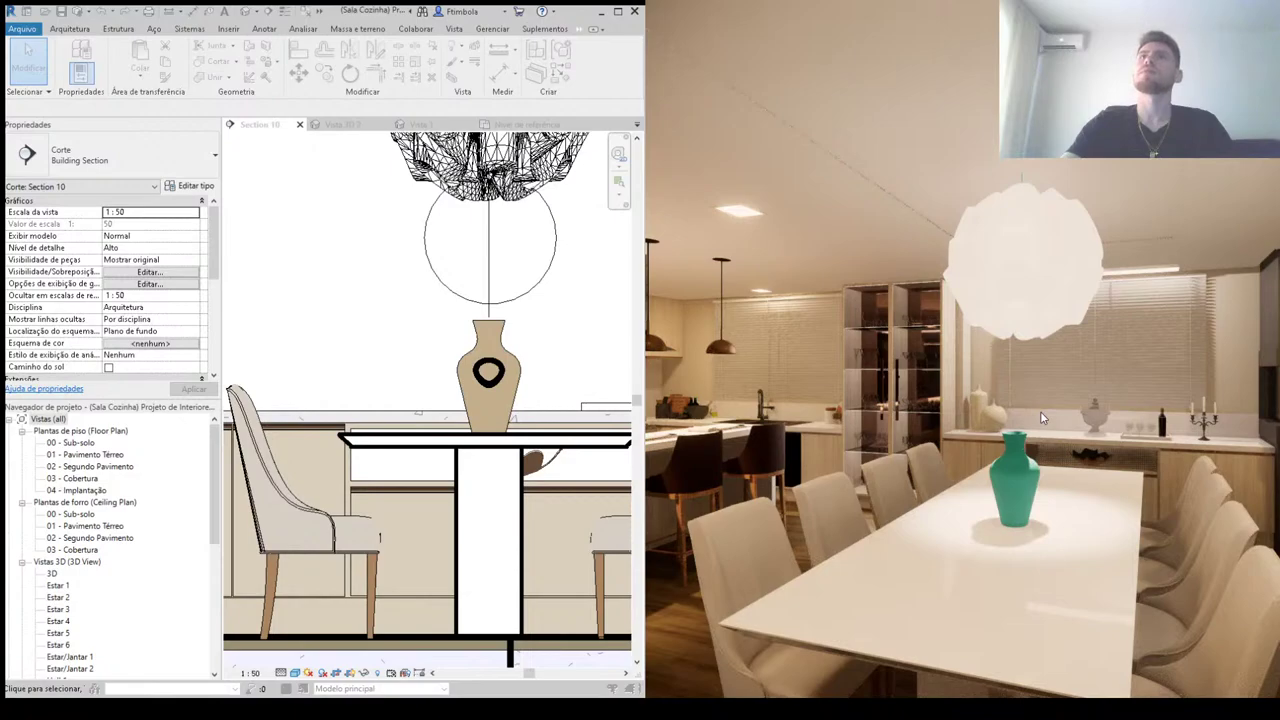
drag(1040, 411, 1023, 390)
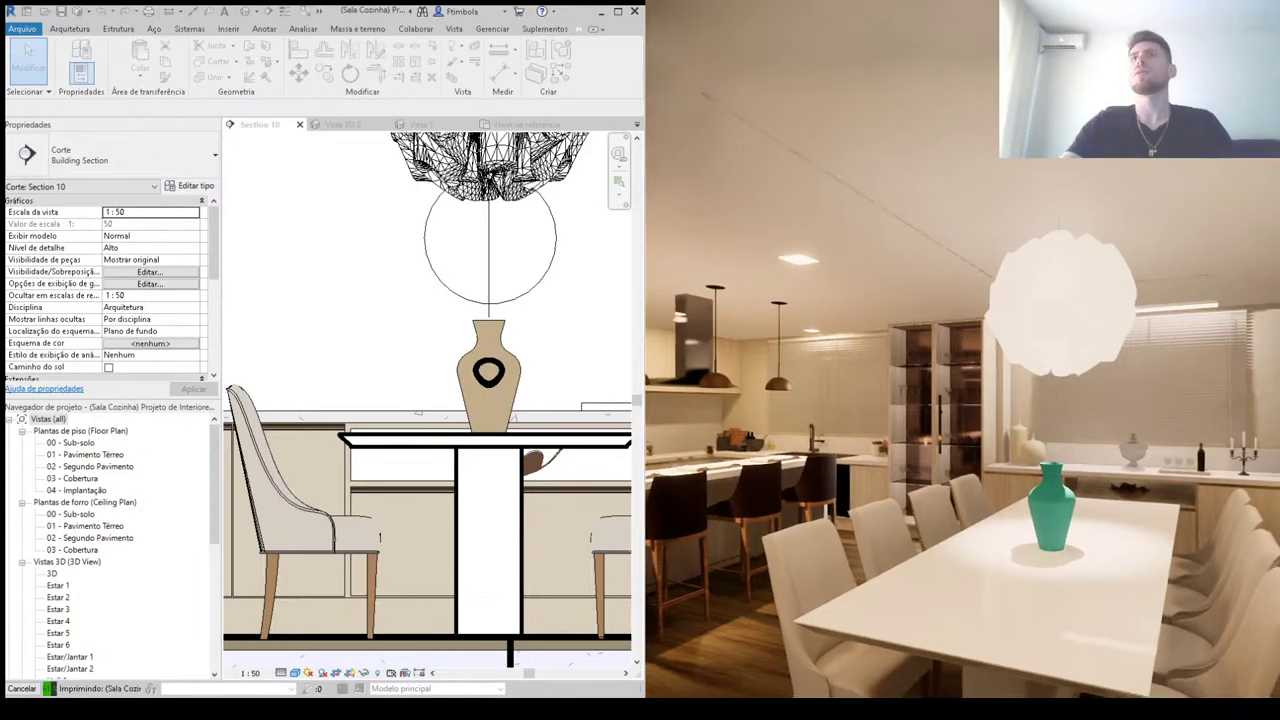
drag(1047, 413, 1047, 413)
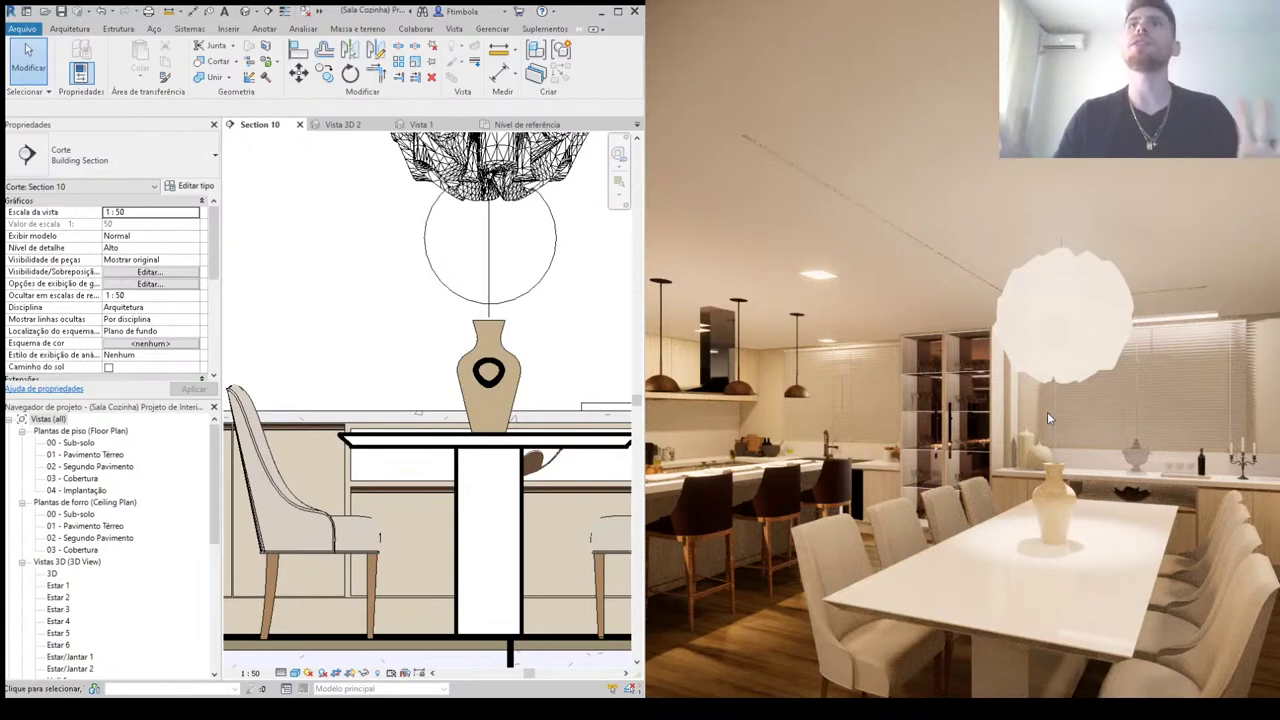
drag(1075, 406, 1100, 408)
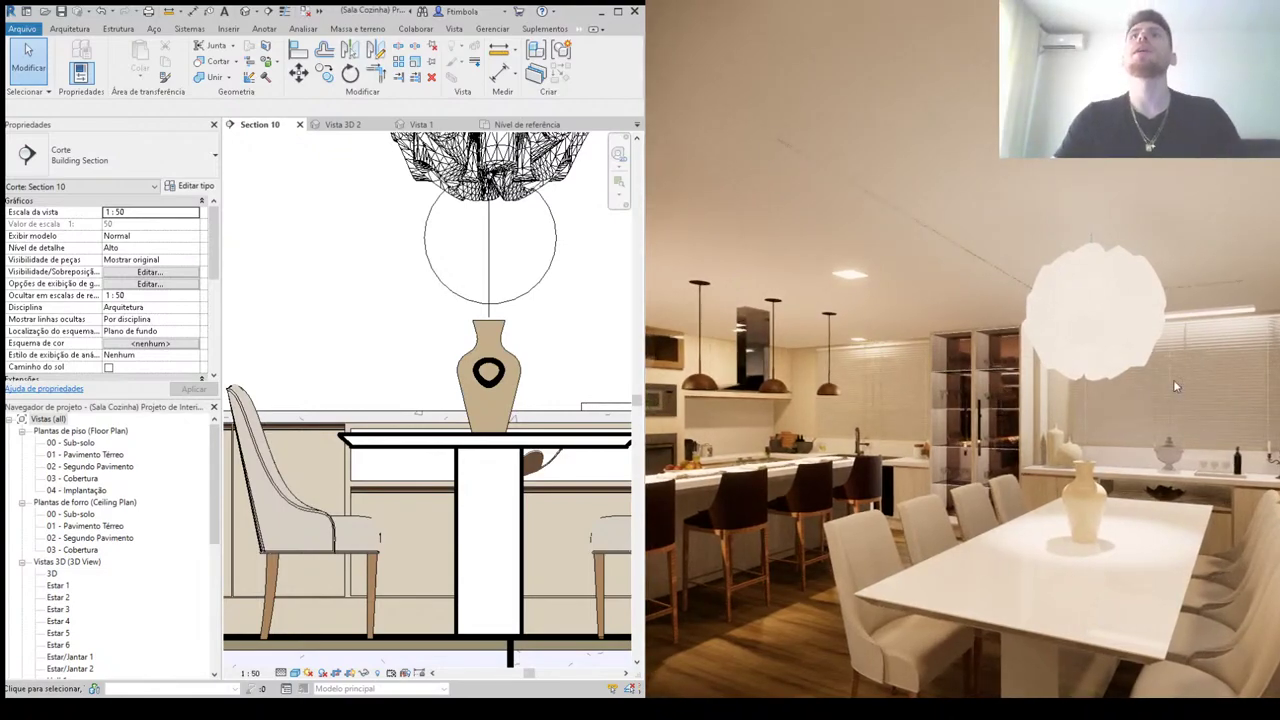
middle_drag(410, 289, 408, 361)
click(428, 313)
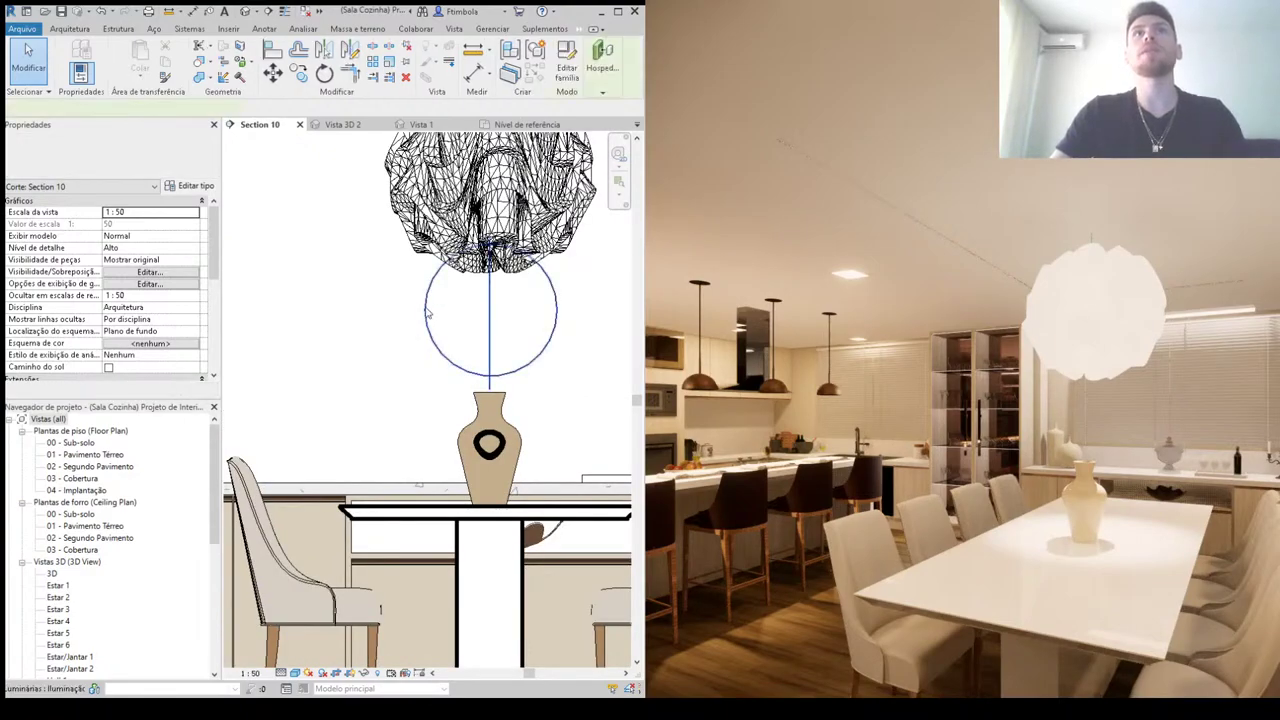
click(192, 186)
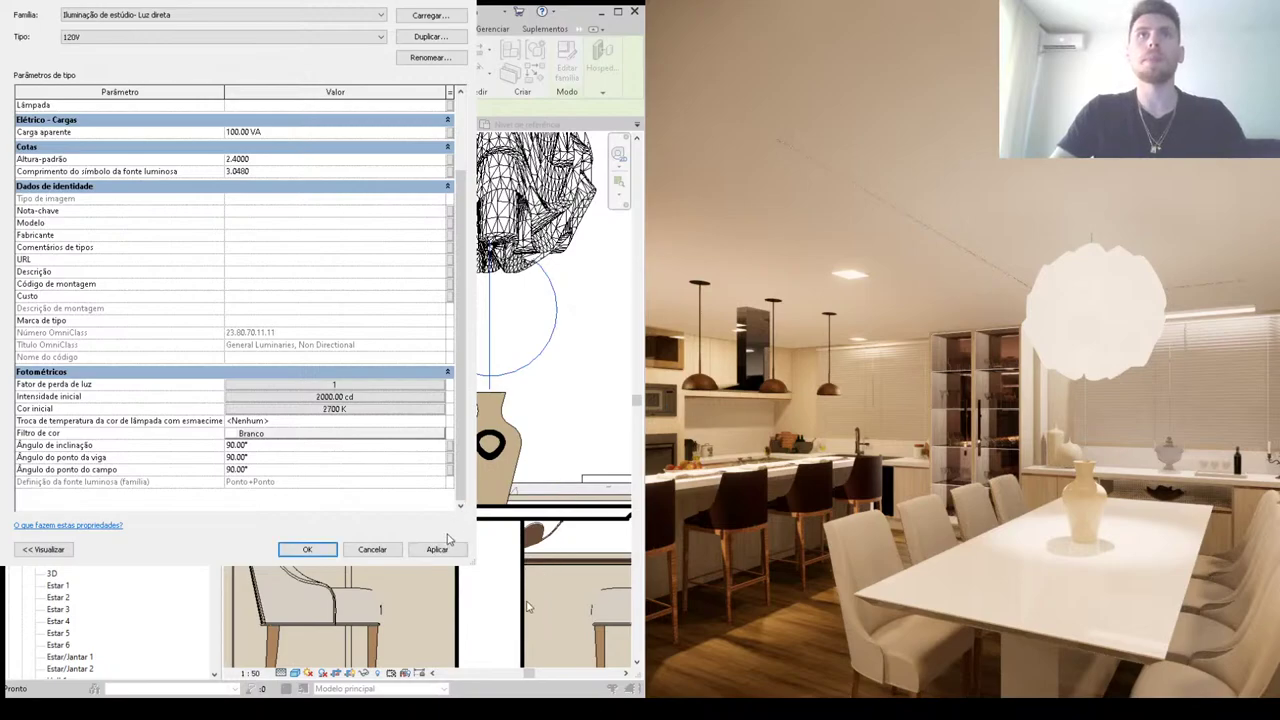
key(Return)
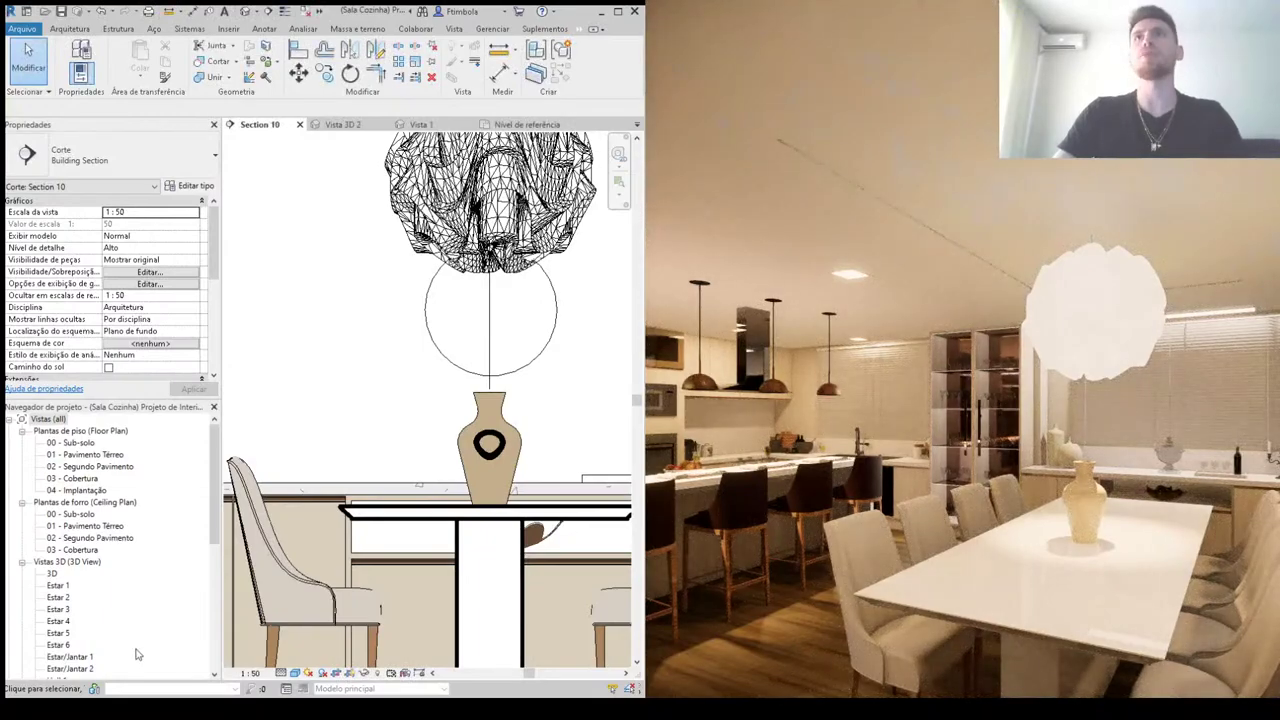
Step: Inspect the pendant lamp's Material renderizado 245-245-245 appearance settings, then close without changes
click(490, 240)
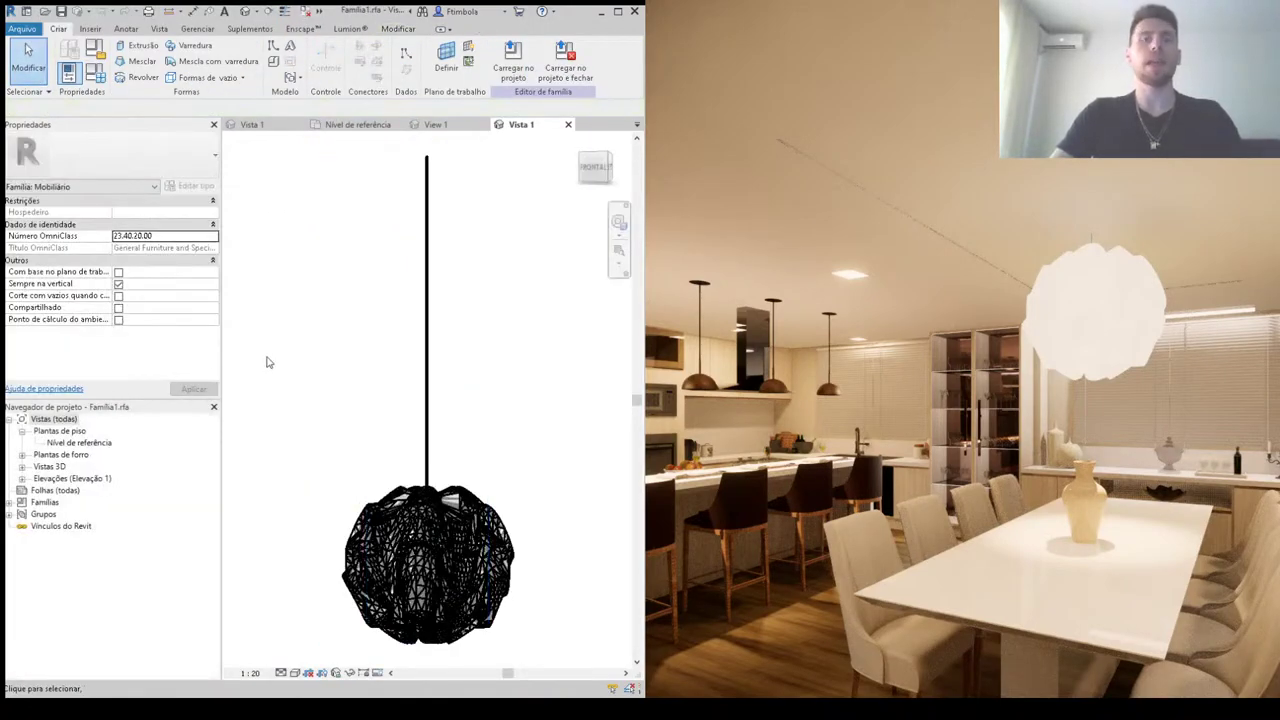
key(m)
key(a)
key(t)
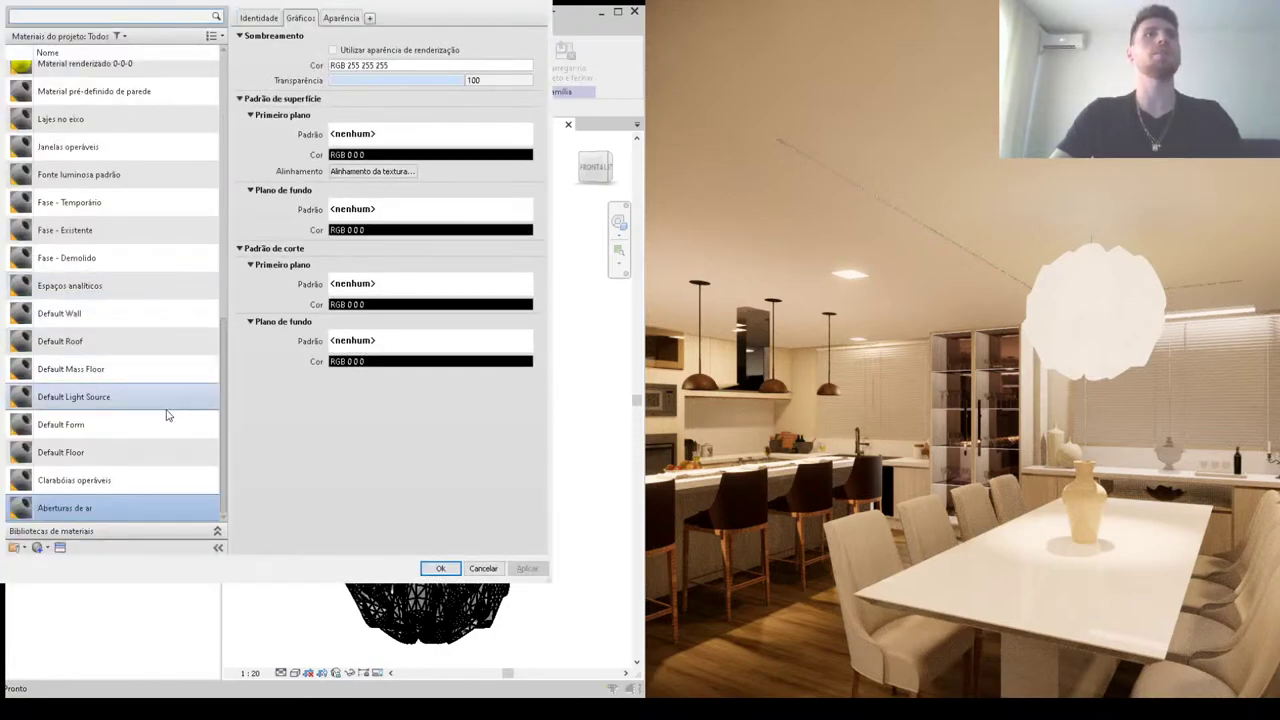
scroll(110, 180, up, 3)
click(100, 198)
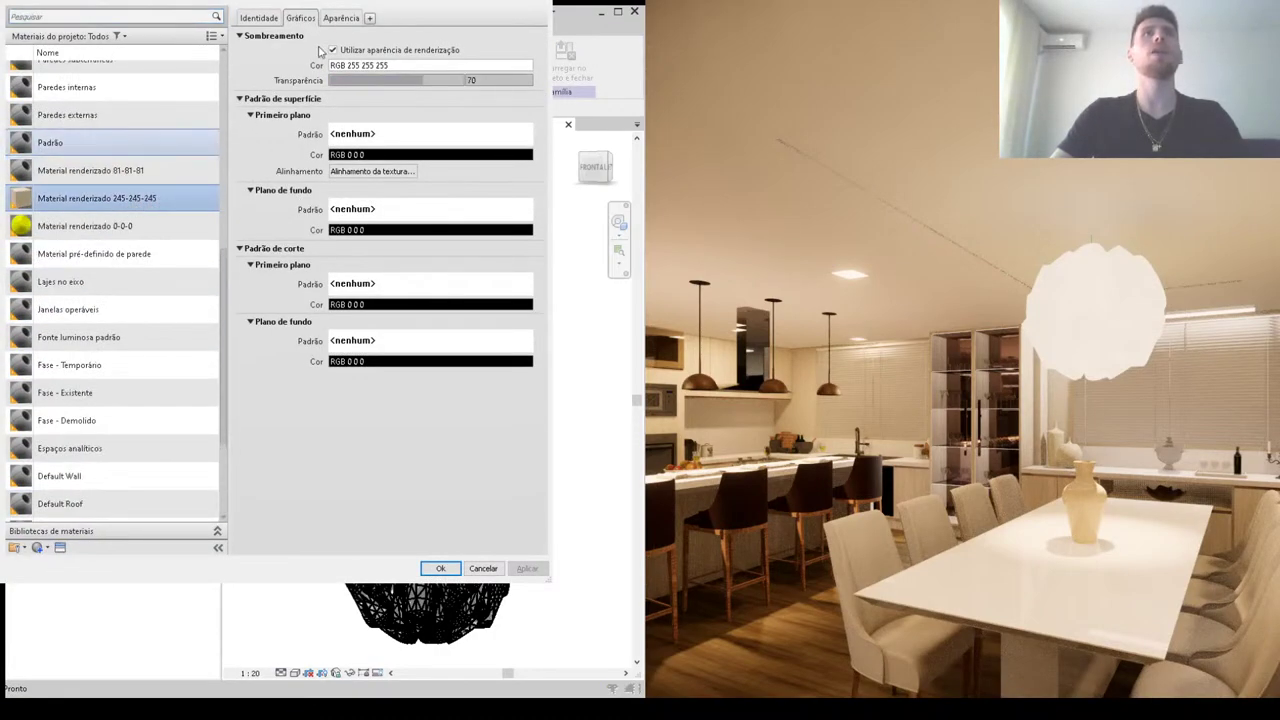
click(341, 18)
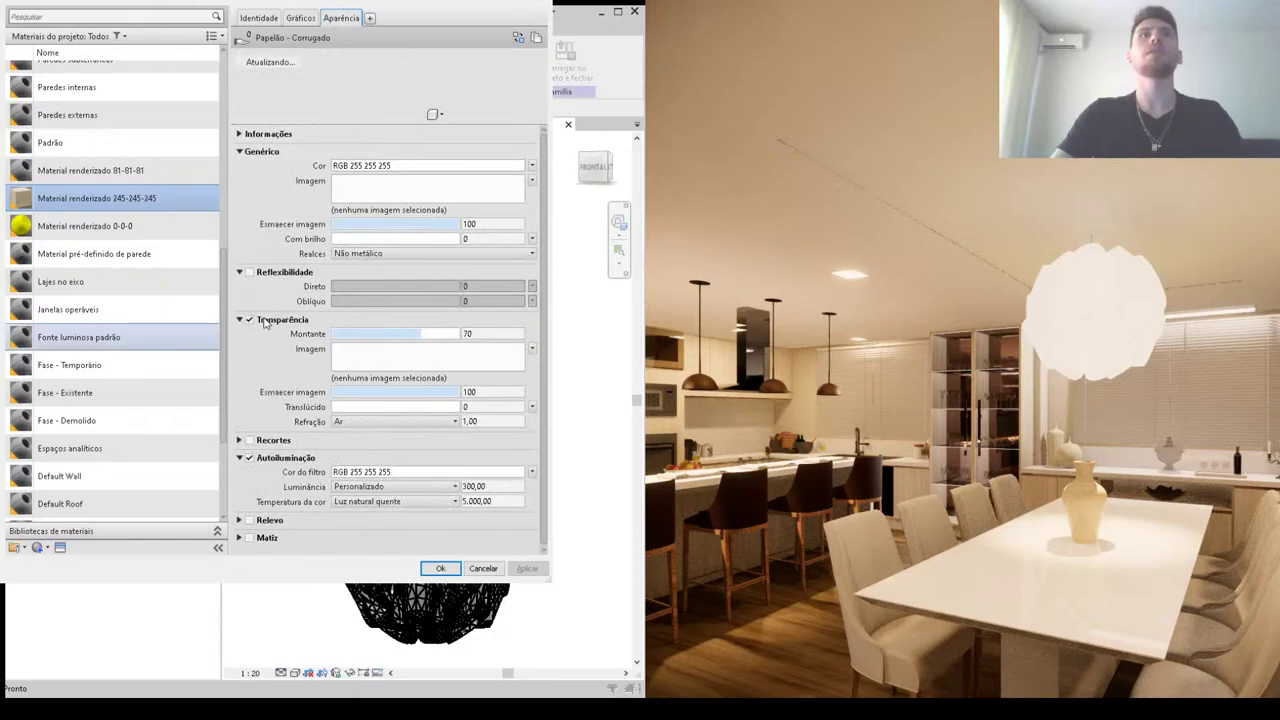
click(464, 503)
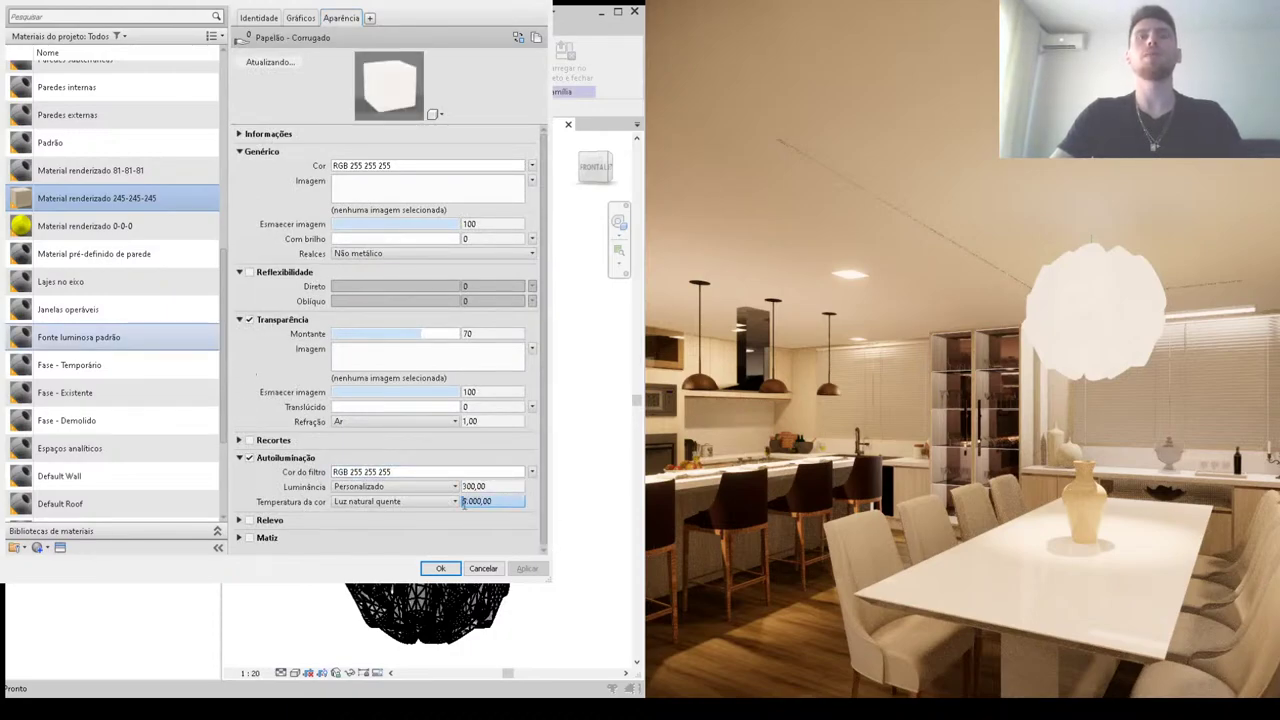
key(Return)
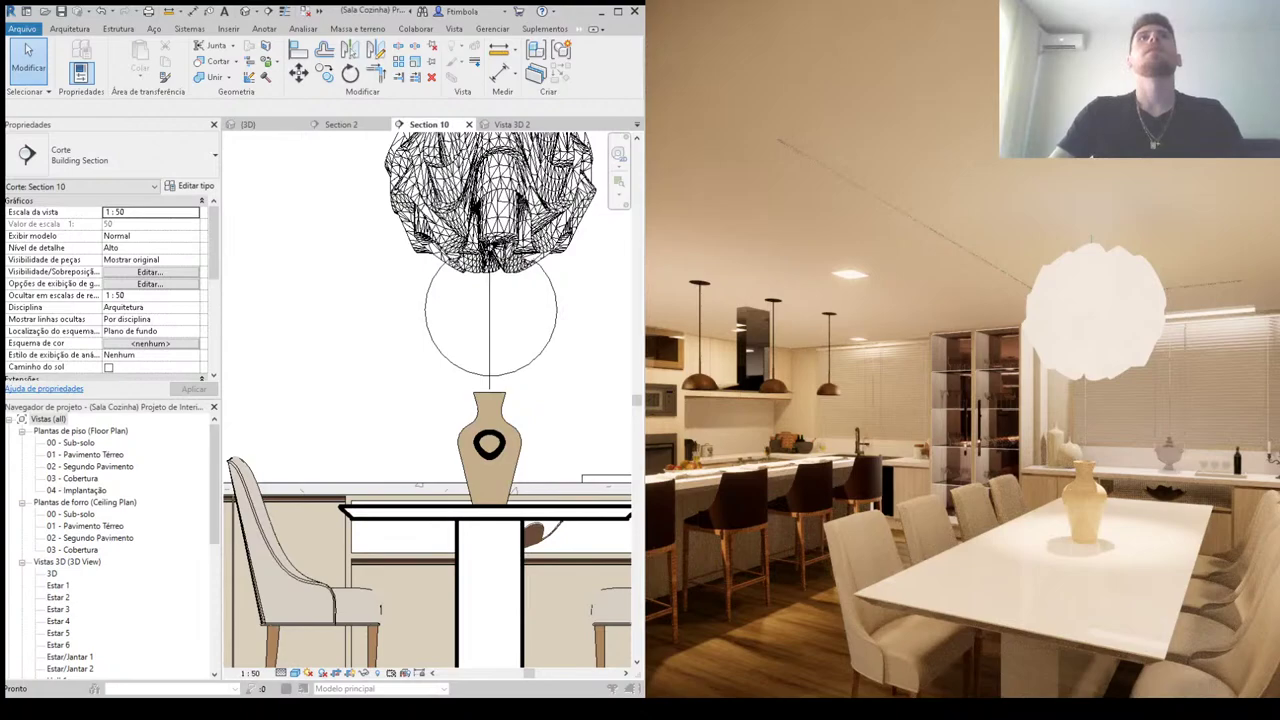
Step: Set Material renderizado 245-245-245's appearance colour temperature to 2.700, apply and confirm
key(m)
key(a)
key(t)
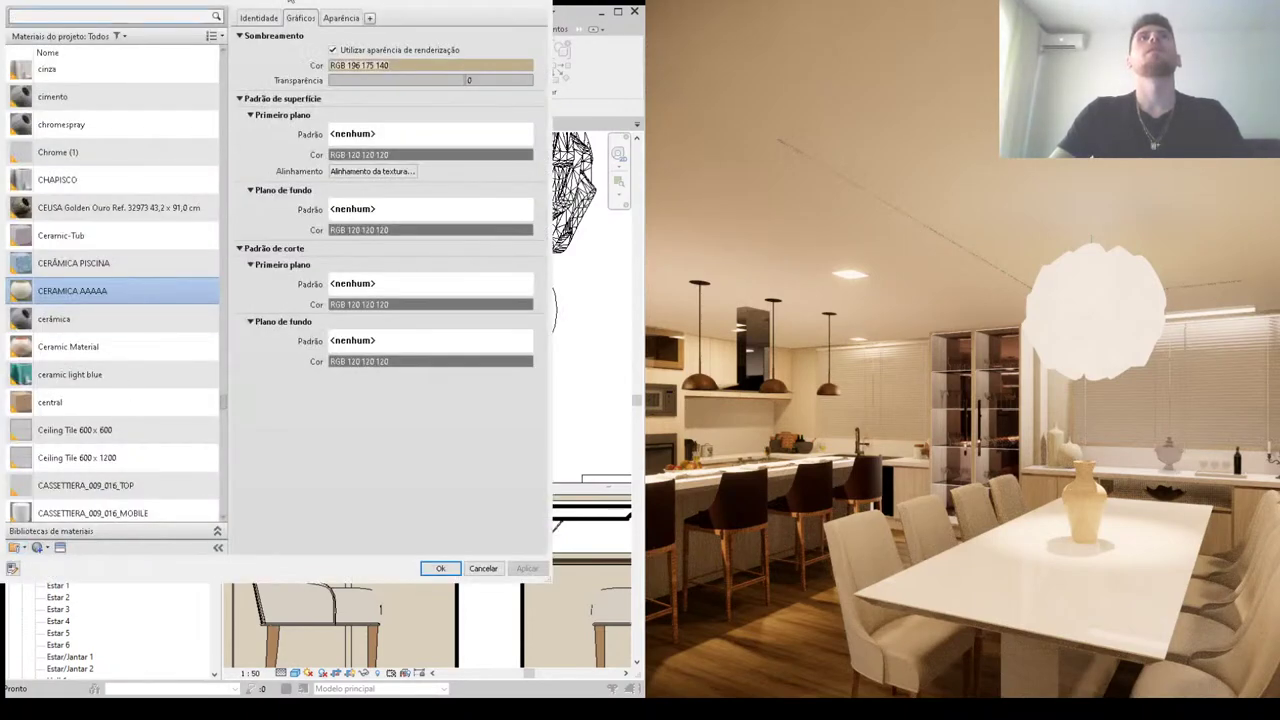
click(134, 16)
text(245)
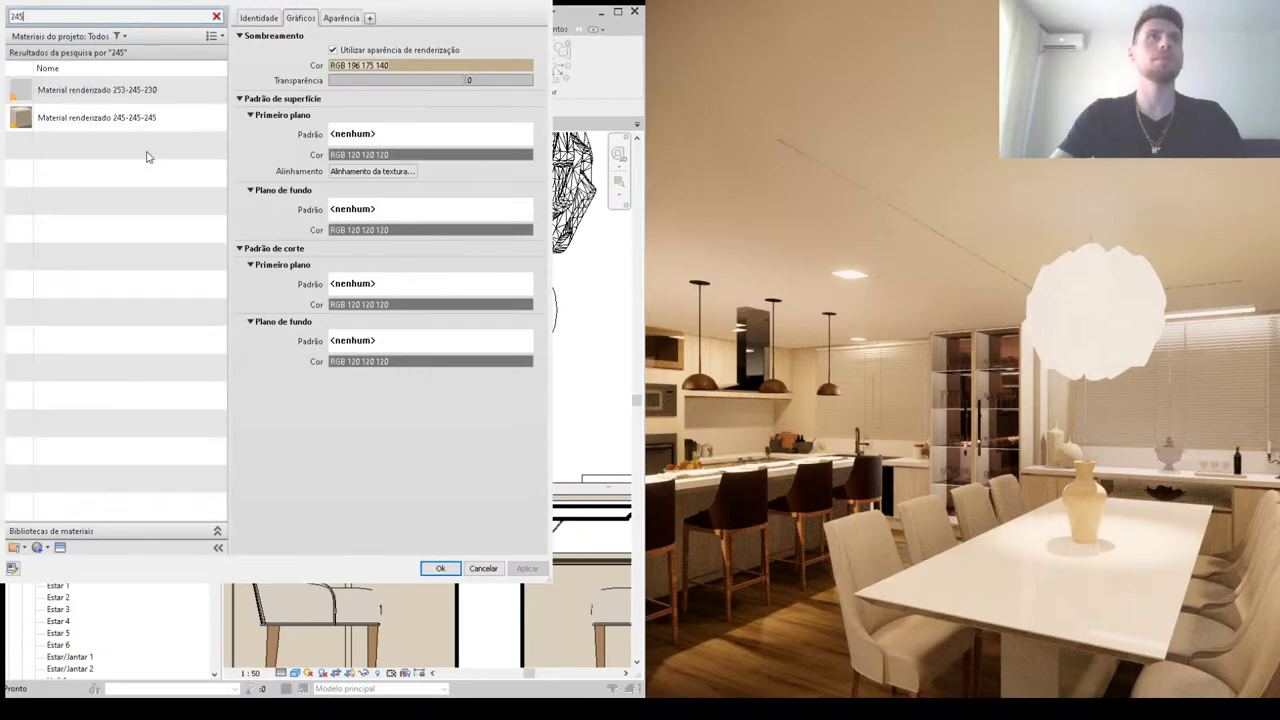
click(126, 120)
click(341, 19)
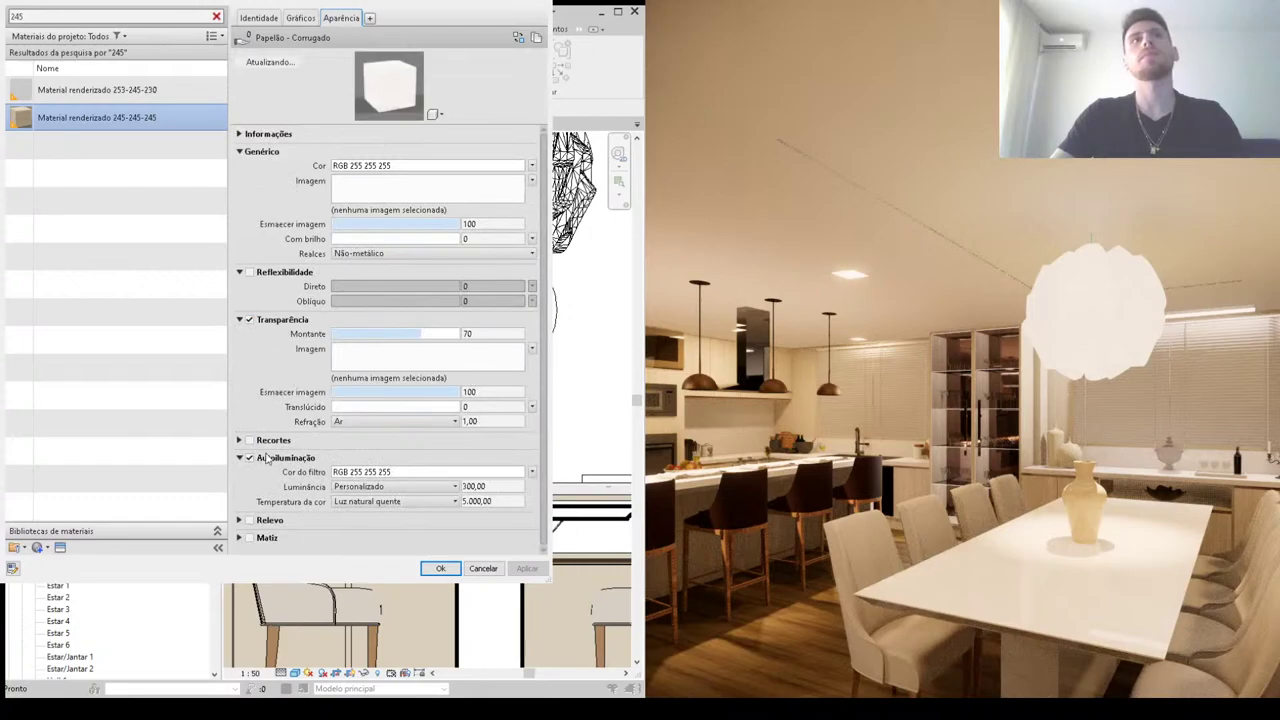
double_click(493, 502)
text(2.7)
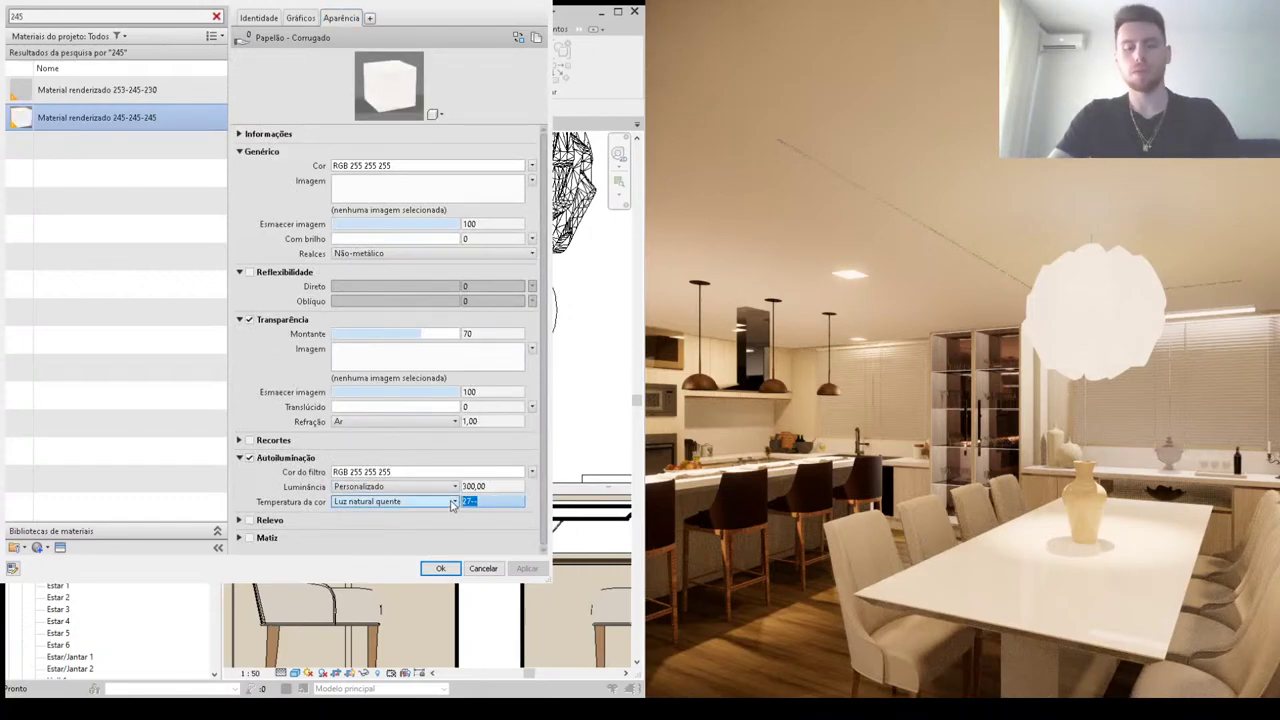
text(00)
key(Tab)
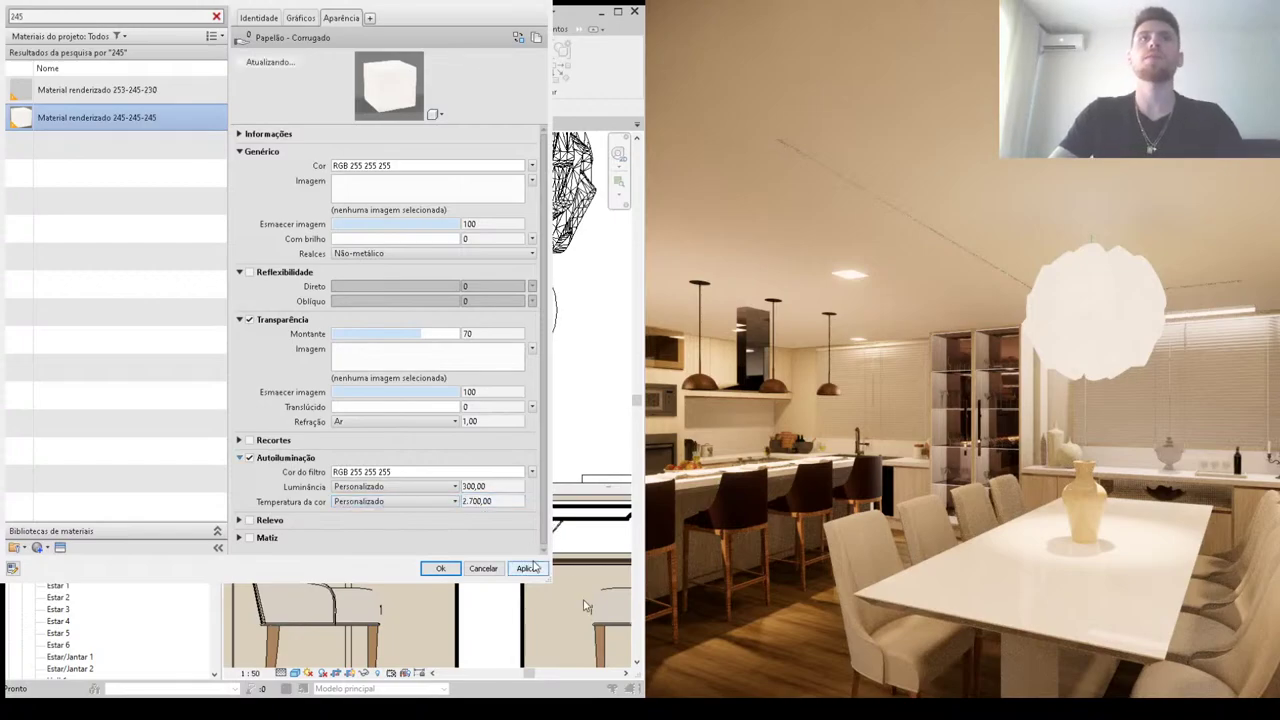
click(527, 568)
click(439, 568)
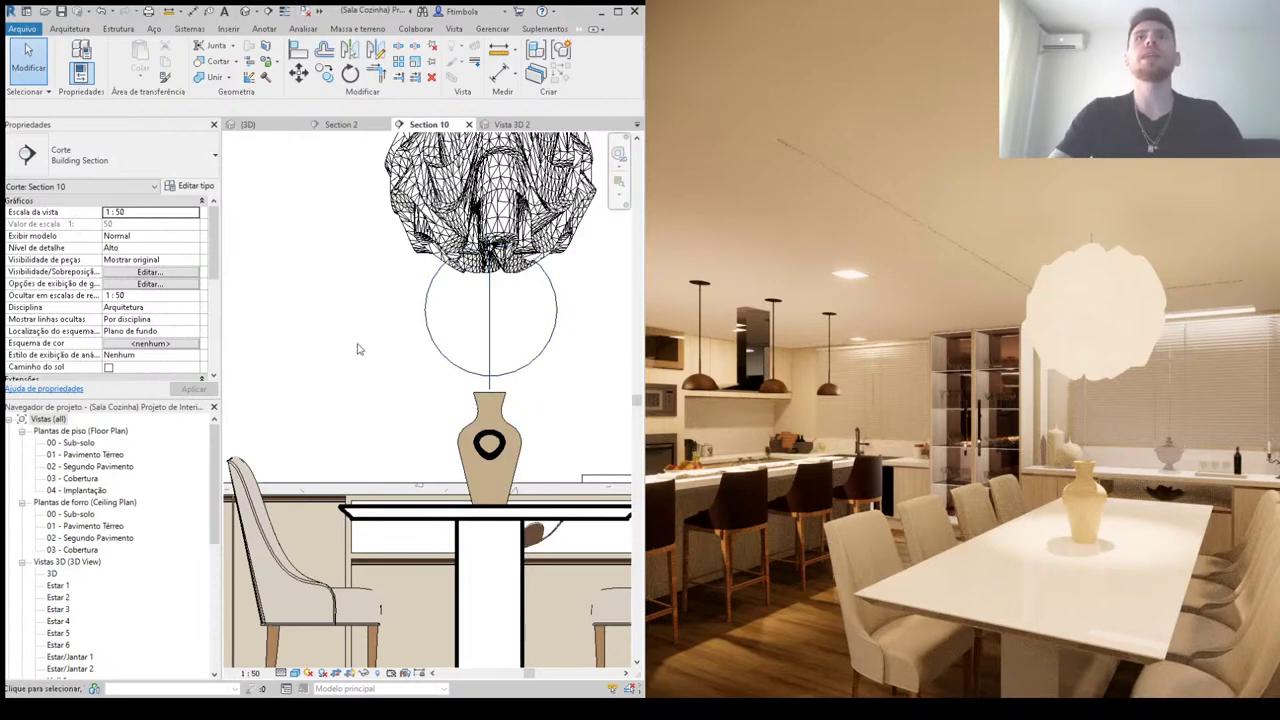
Step: Pan across the section, then open the 01 - Pavimento Térreo ceiling plan
scroll(363, 354, down, 2)
middle_drag(366, 357, 573, 395)
mouse_move(265, 351)
middle_down()
mouse_move(323, 357)
mouse_move(370, 324)
middle_up()
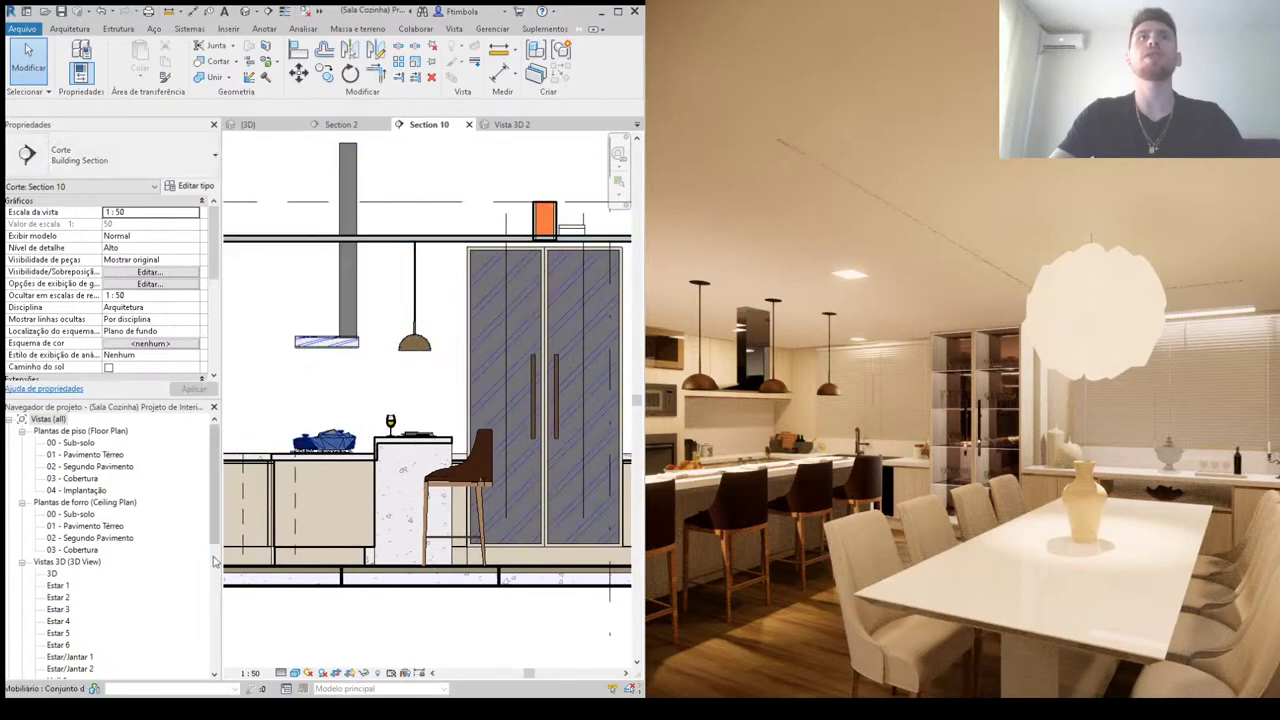
click(102, 526)
double_click(102, 526)
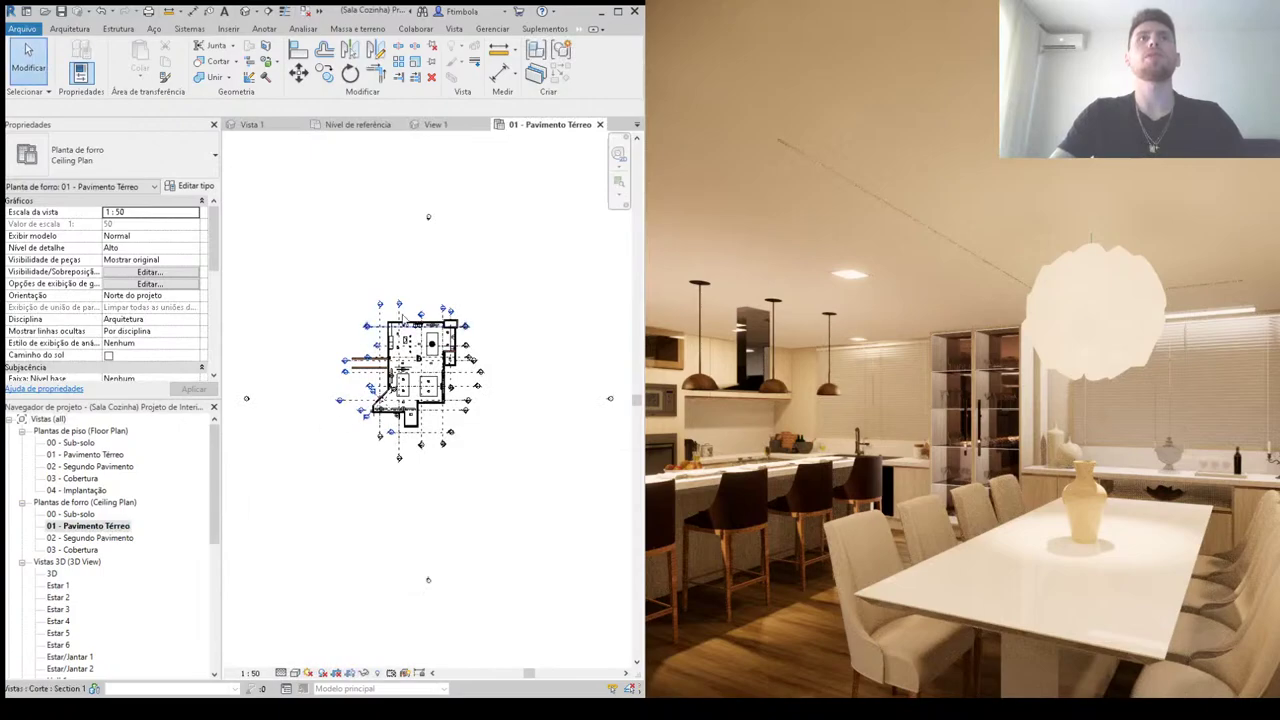
Step: Zoom in and bring up the Luminária 20x20 ceiling fixture's type properties
scroll(405, 340, up, 2)
scroll(405, 340, up, 2)
scroll(405, 340, up, 2)
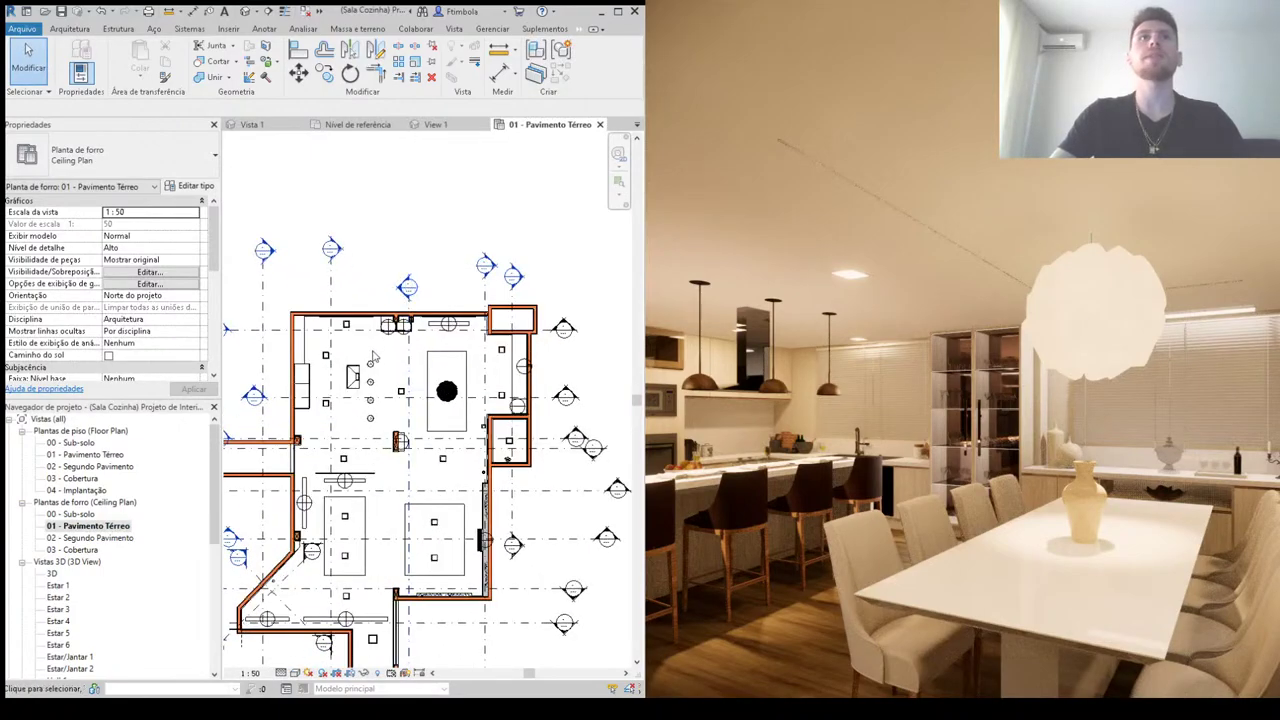
scroll(405, 340, up, 2)
click(340, 322)
click(192, 186)
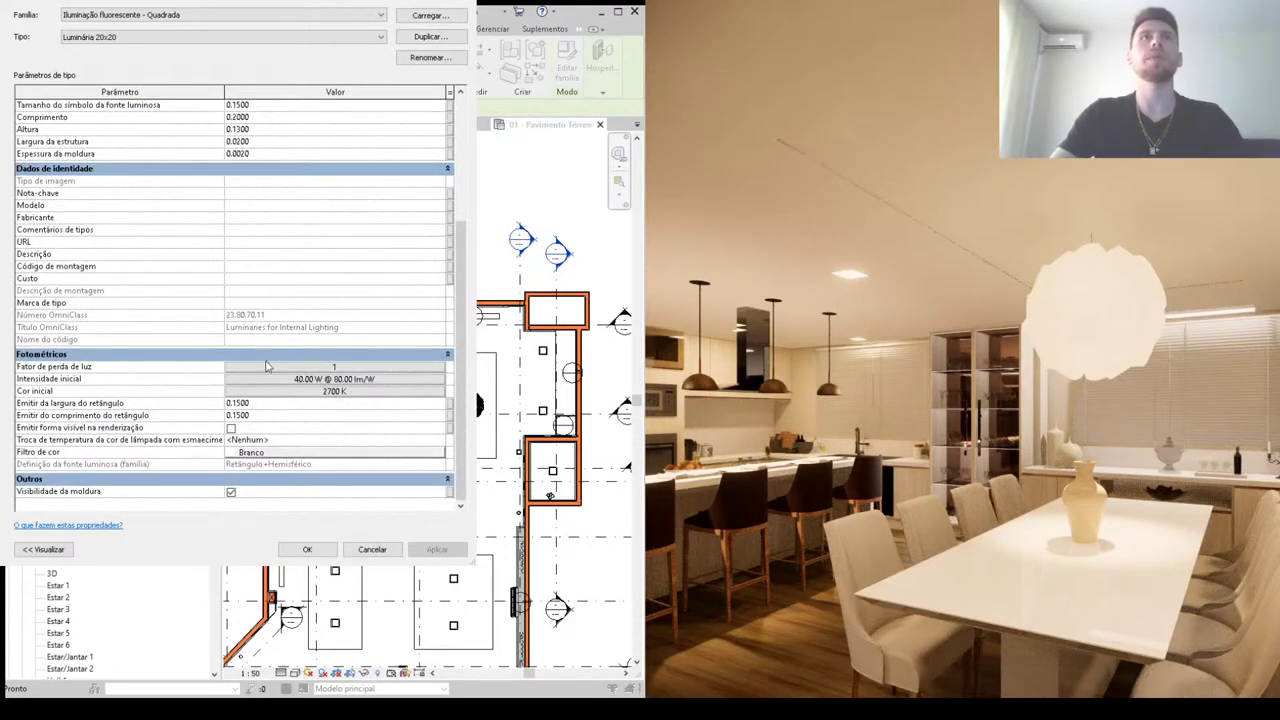
Step: Close the Luminária 20x20 type properties with OK
click(372, 549)
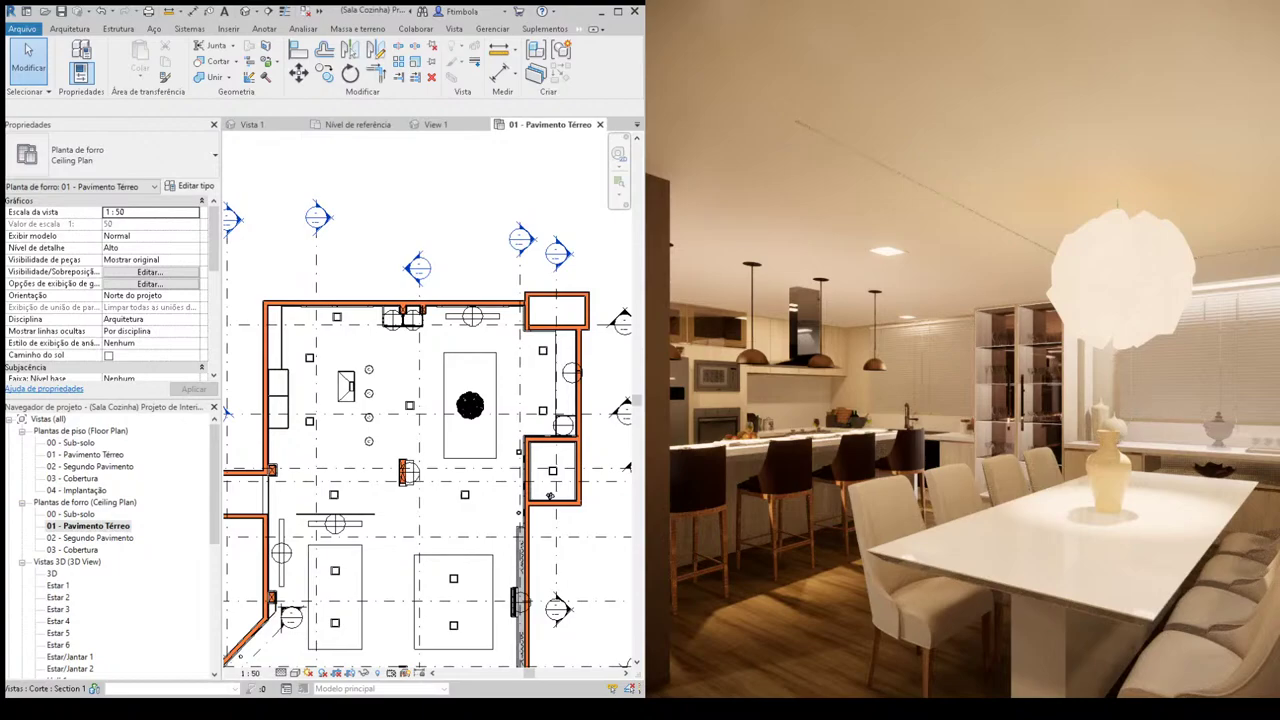
Step: Save the Revit project from the Quick Access Toolbar
click(61, 11)
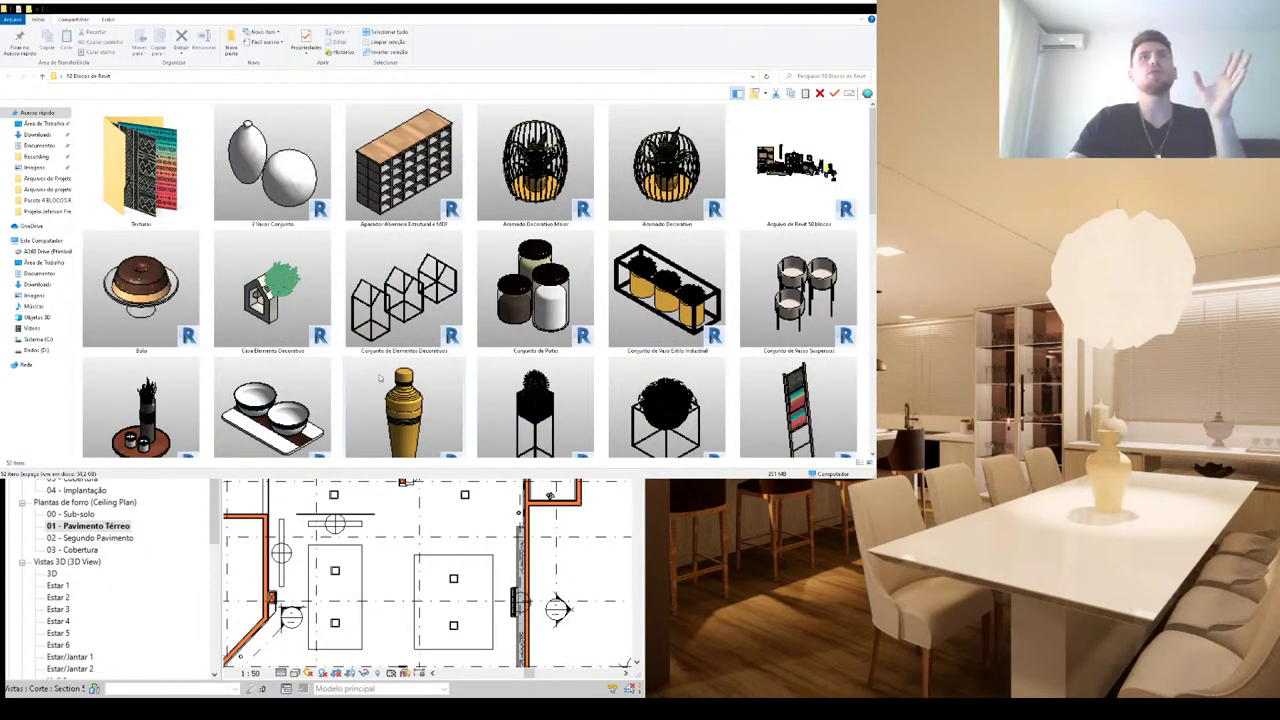
Step: Browse the 50 Blocos de Revit thumbnails, then go to the Área de Trabalho folder
scroll(790, 200, down, 2)
scroll(800, 205, down, 2)
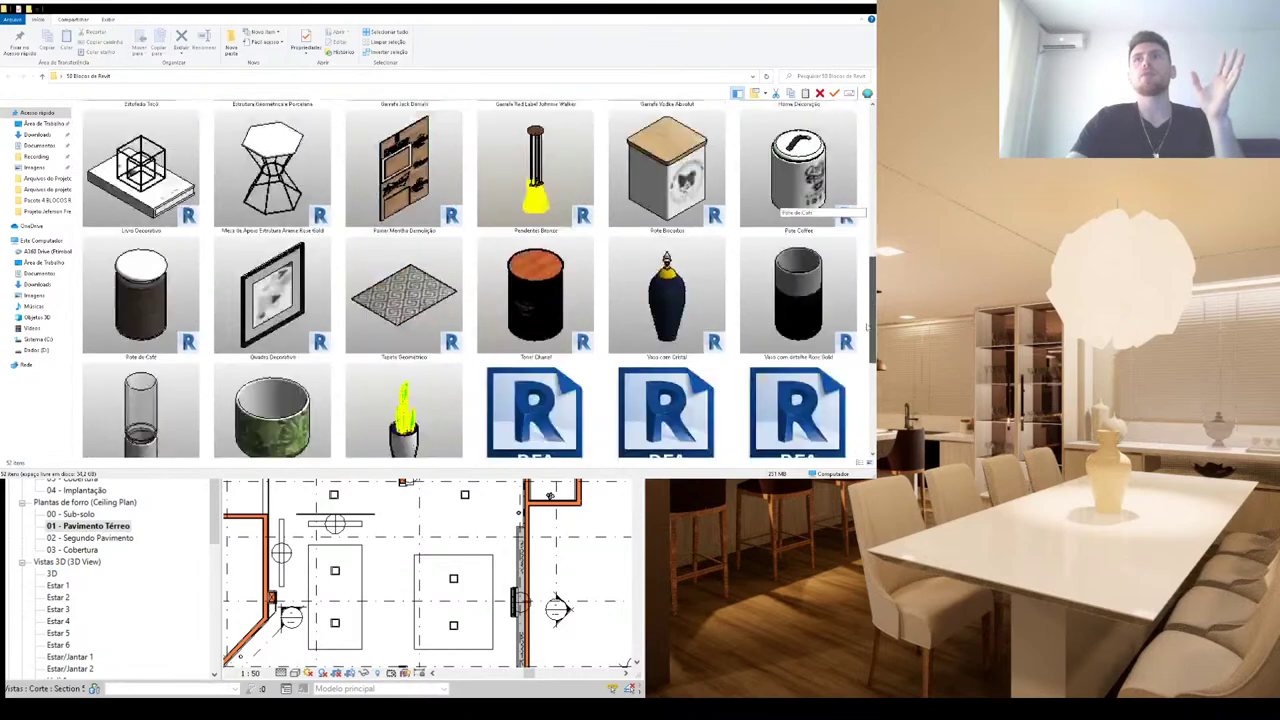
scroll(800, 205, down, 2)
scroll(800, 205, down, 1)
scroll(800, 205, up, 2)
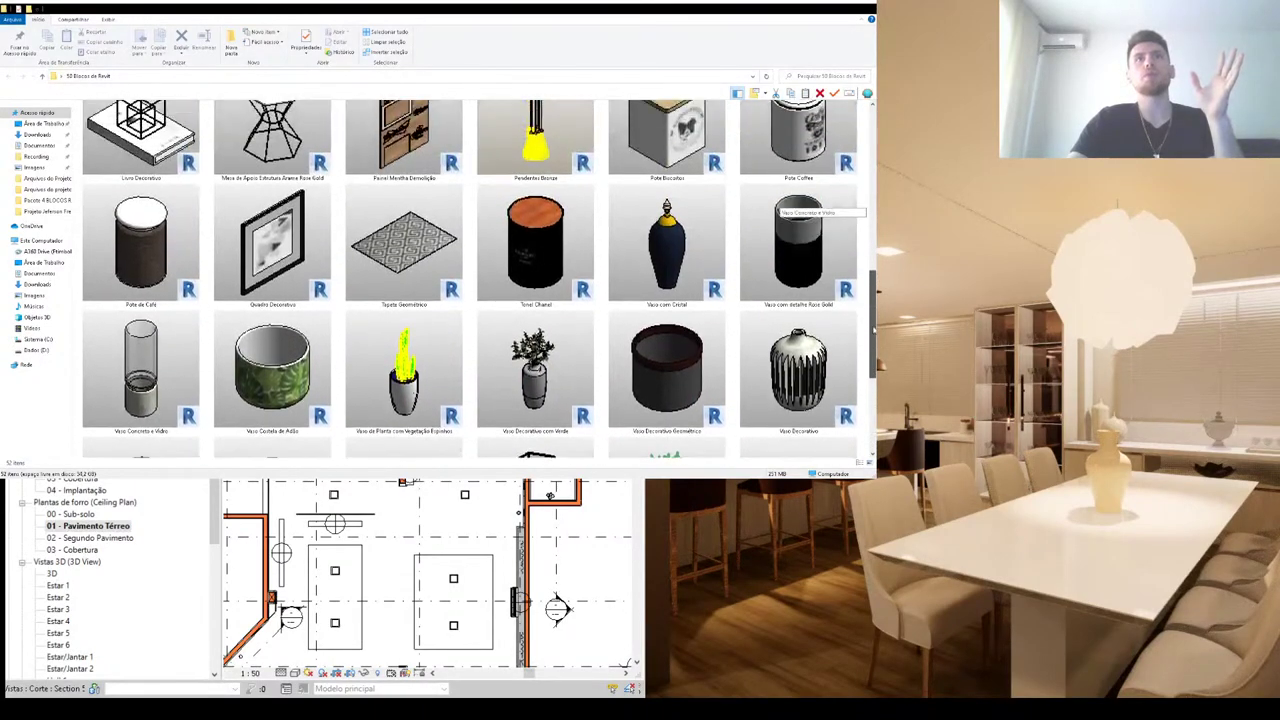
scroll(800, 205, up, 1)
scroll(800, 205, up, 2)
scroll(800, 205, up, 1)
scroll(785, 150, up, 1)
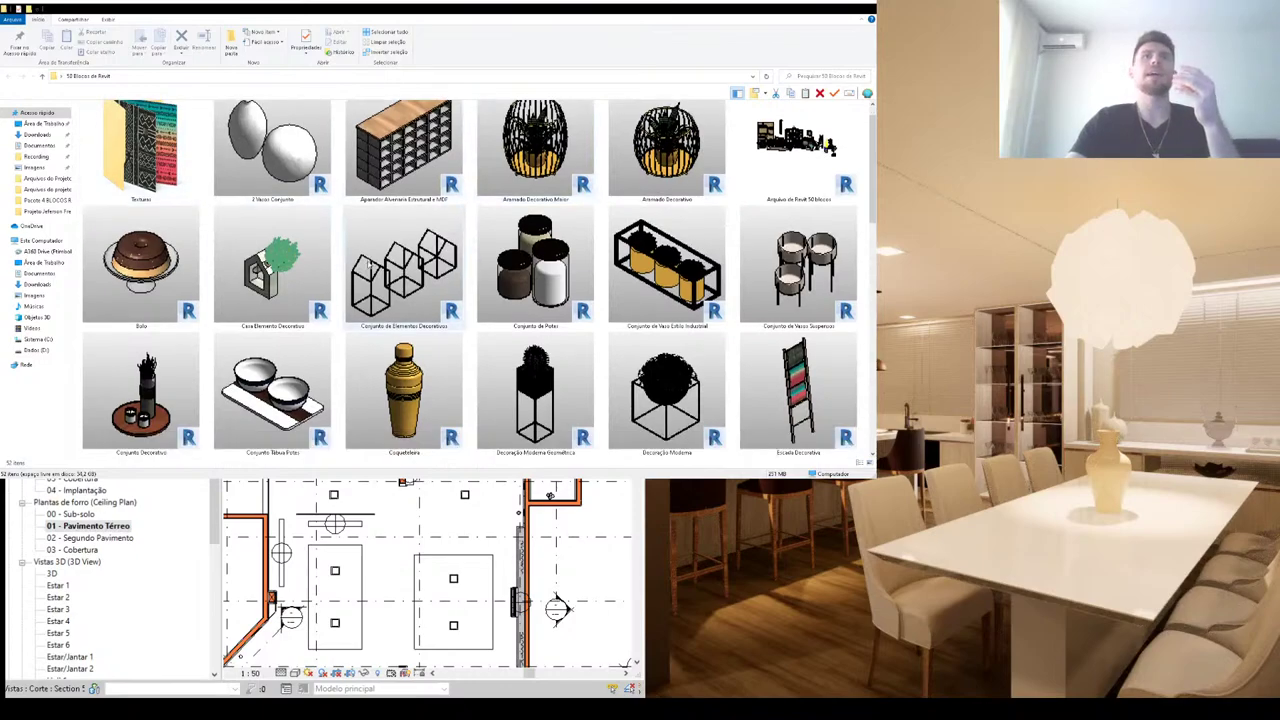
scroll(371, 265, down, 1)
scroll(372, 265, down, 1)
scroll(374, 293, down, 1)
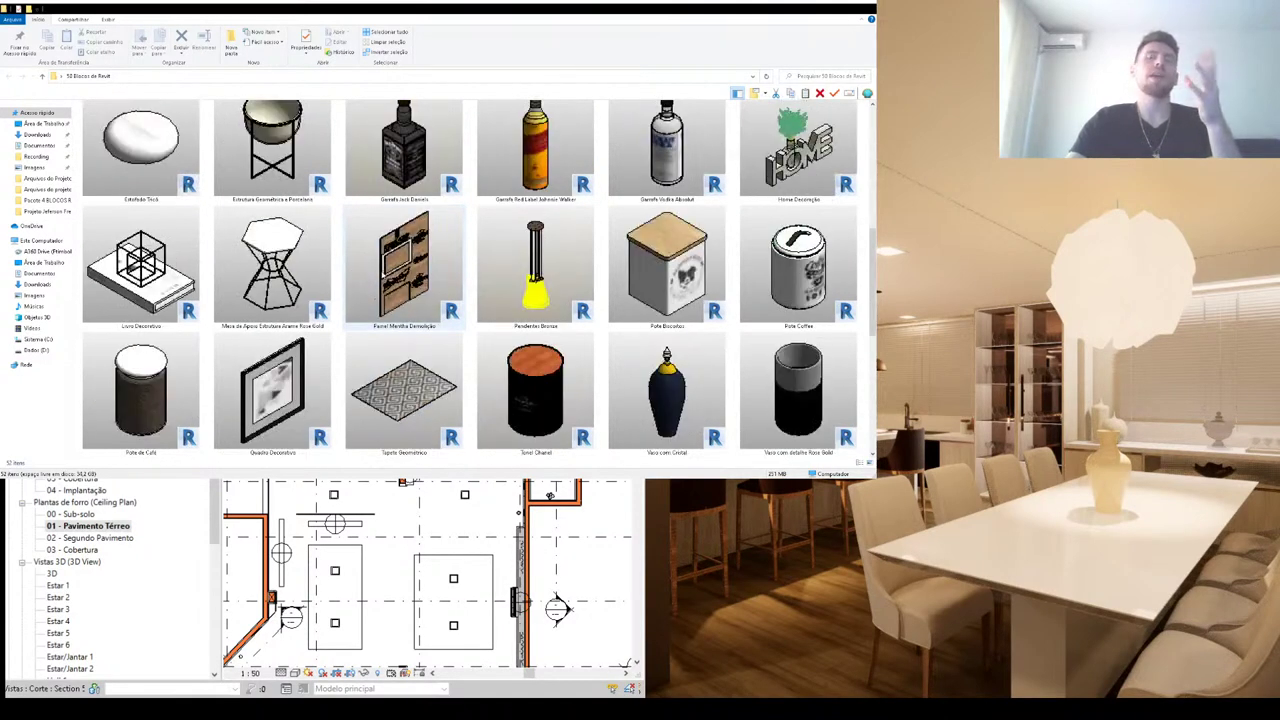
scroll(378, 285, down, 1)
scroll(378, 295, down, 1)
scroll(382, 308, down, 1)
scroll(383, 308, up, 1)
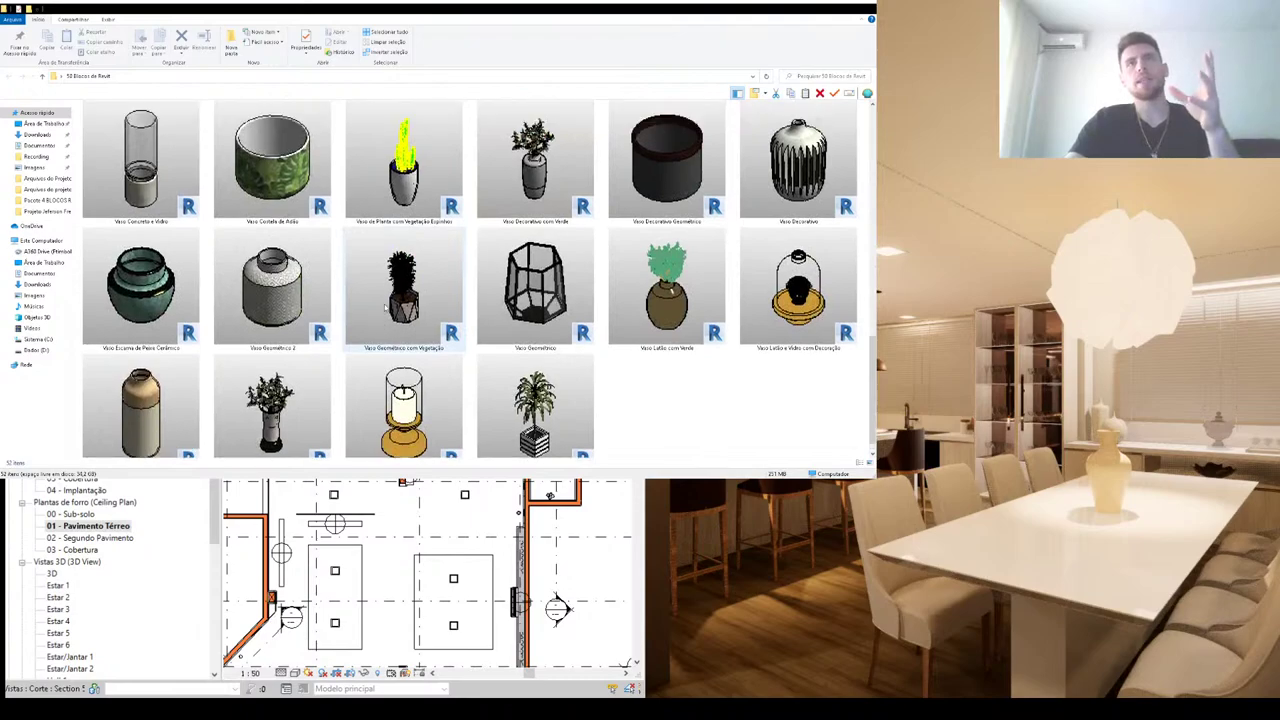
scroll(383, 308, up, 2)
scroll(383, 308, up, 2)
scroll(383, 308, up, 1)
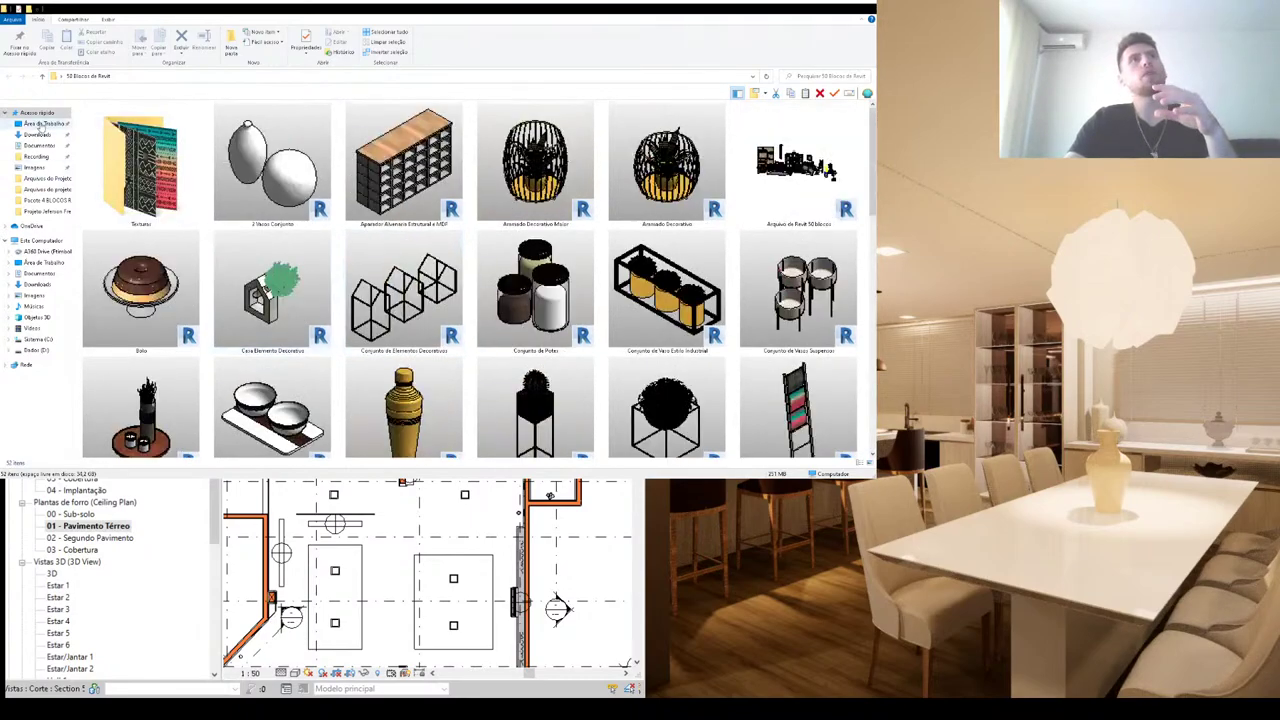
click(44, 123)
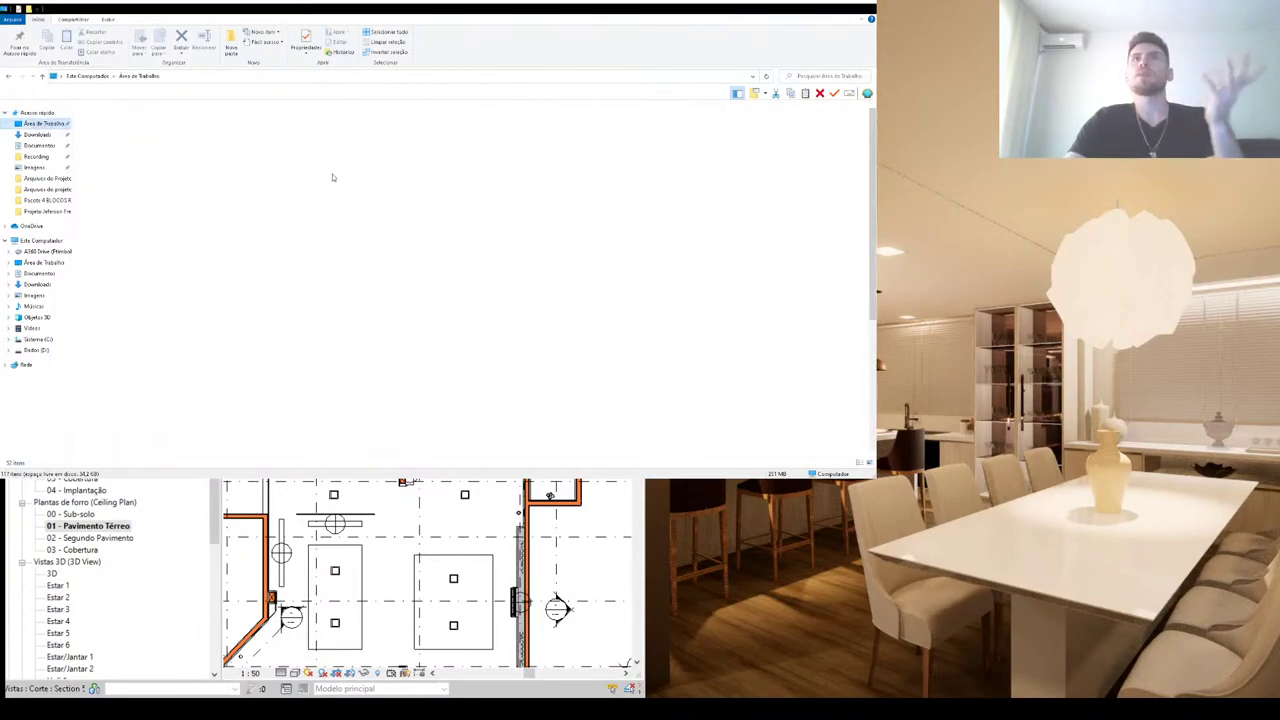
Step: Open 50 Blocos de Revit 2 and scroll through its bathroom decor family thumbnails
double_click(150, 132)
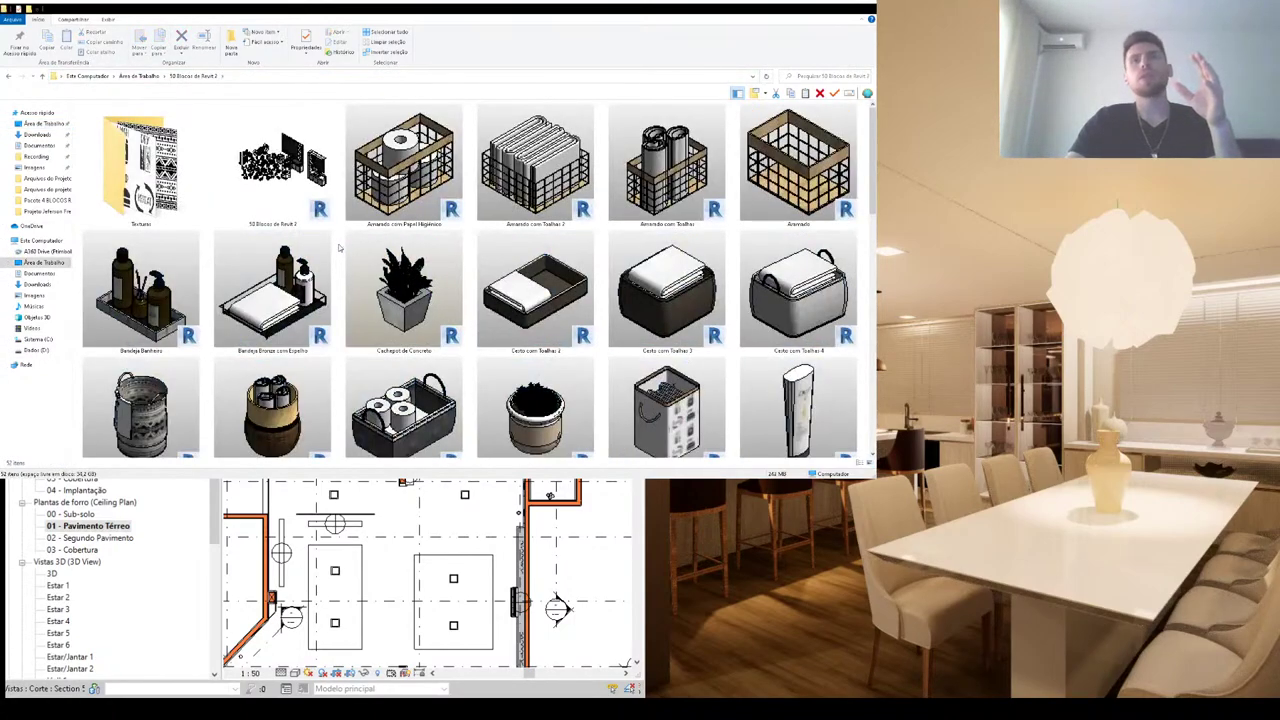
scroll(338, 248, down, 1)
scroll(318, 258, down, 2)
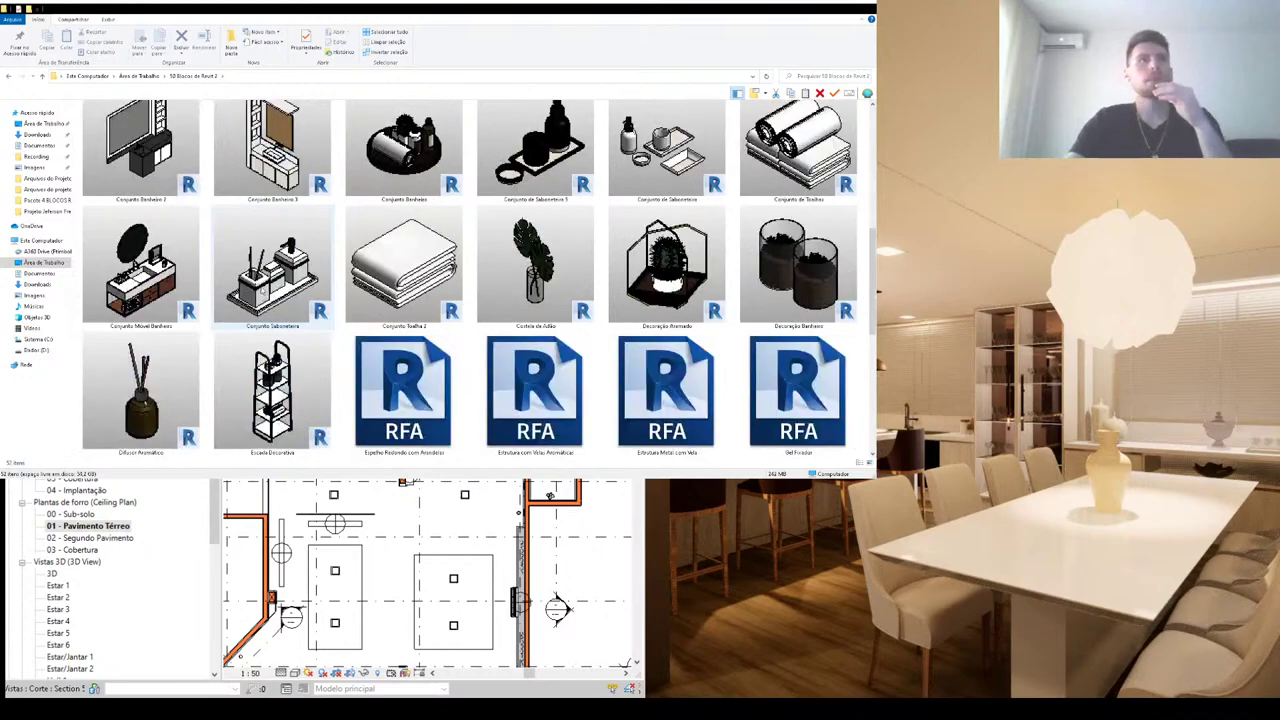
scroll(161, 364, down, 4)
scroll(161, 364, down, 2)
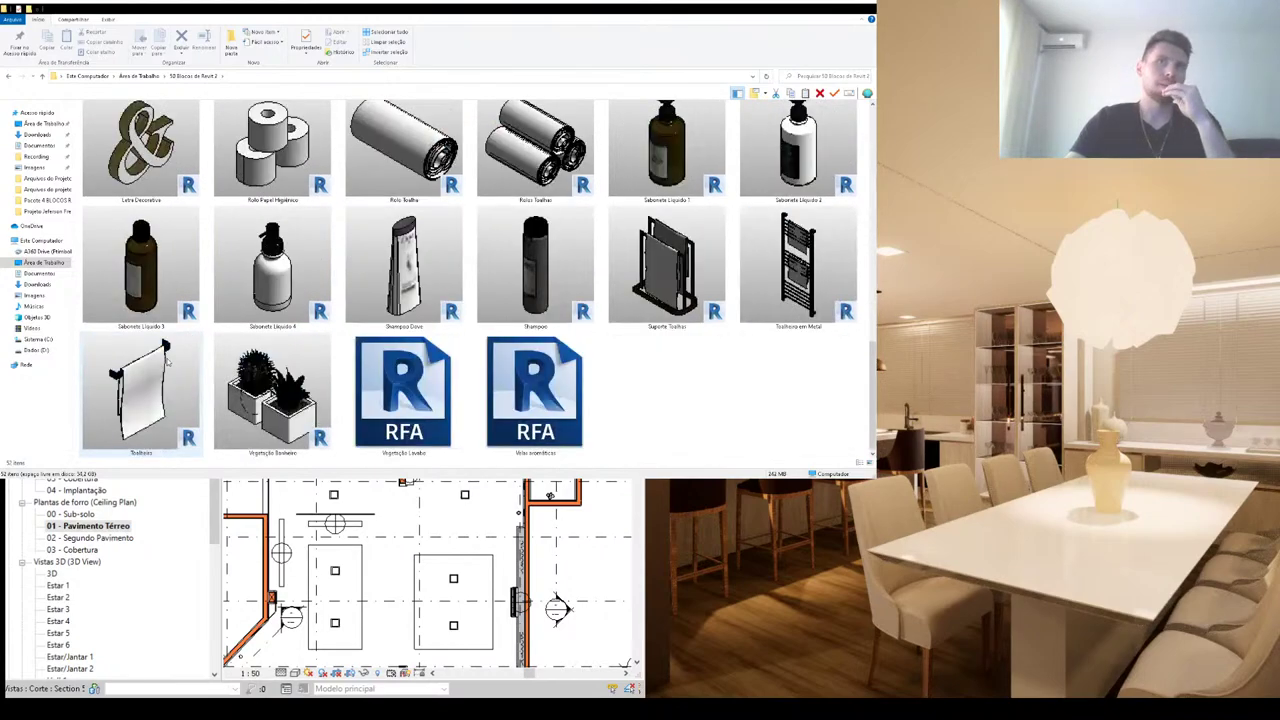
scroll(272, 369, up, 2)
scroll(272, 369, up, 4)
scroll(272, 370, up, 3)
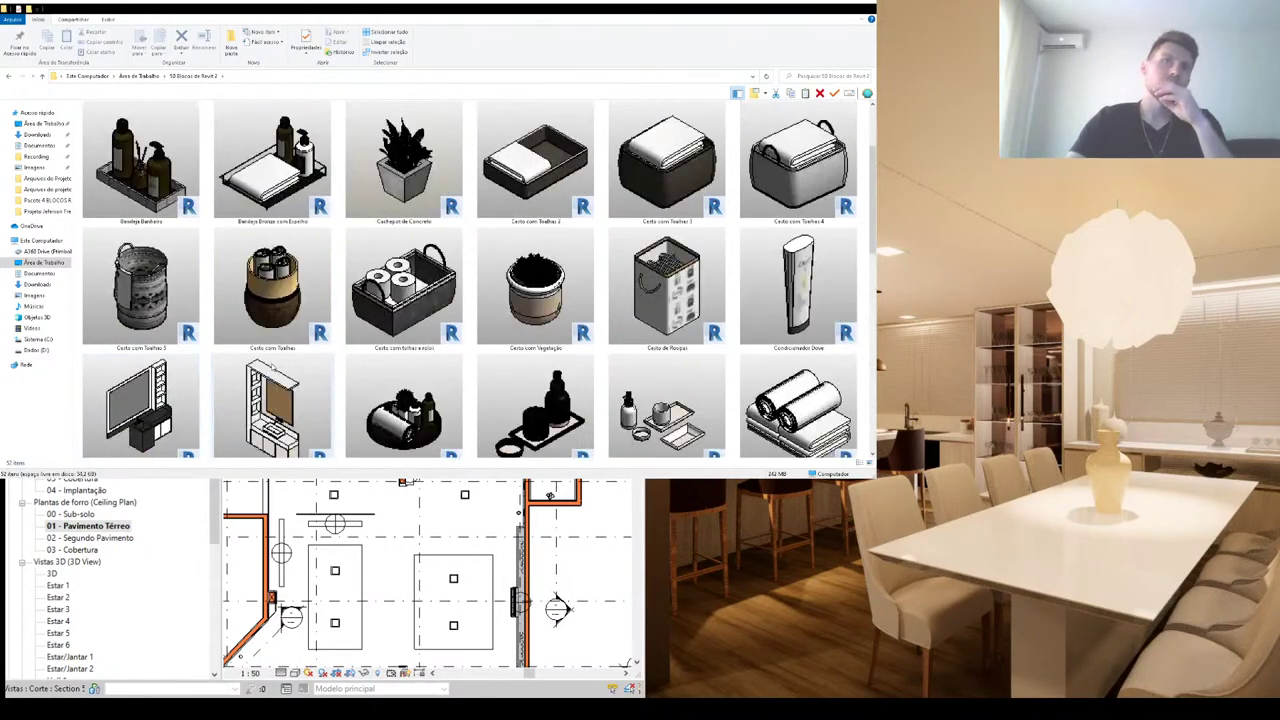
scroll(272, 370, up, 2)
scroll(272, 370, down, 1)
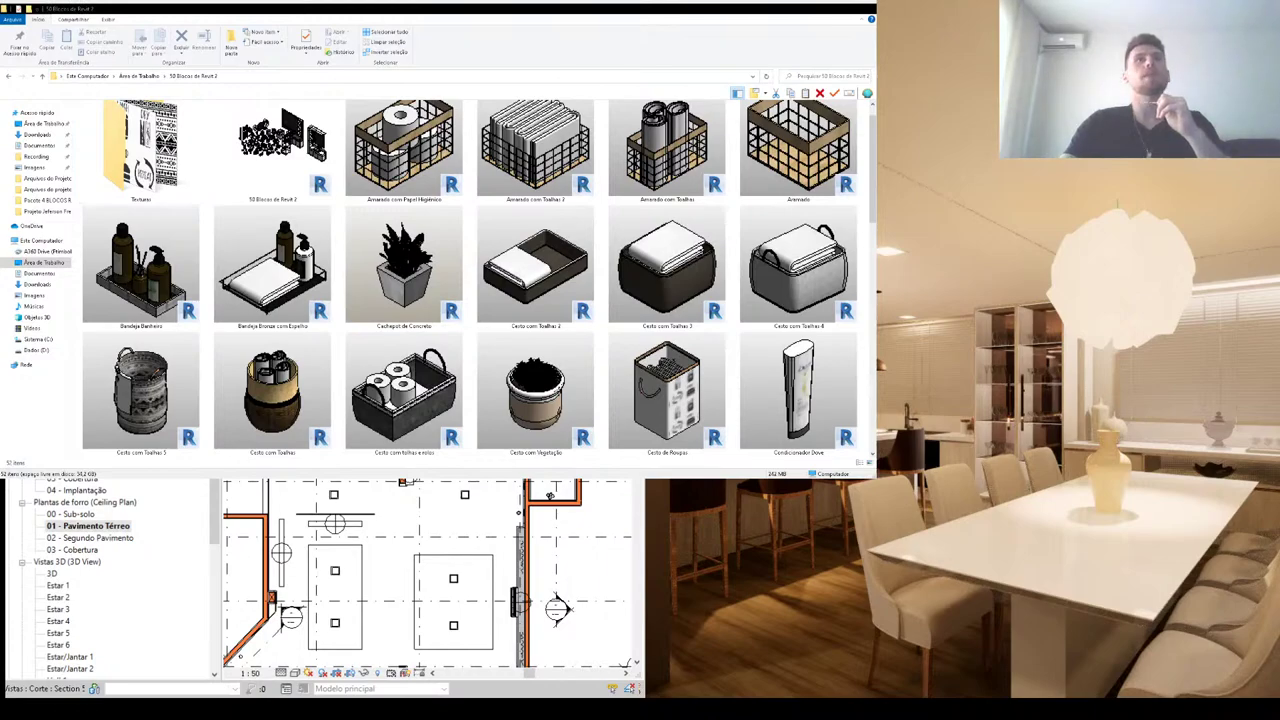
Step: Scroll the 50 Blocos de Revit 2 thumbnails, then go back to Área de Trabalho
scroll(254, 311, down, 1)
scroll(256, 318, down, 1)
scroll(258, 325, down, 1)
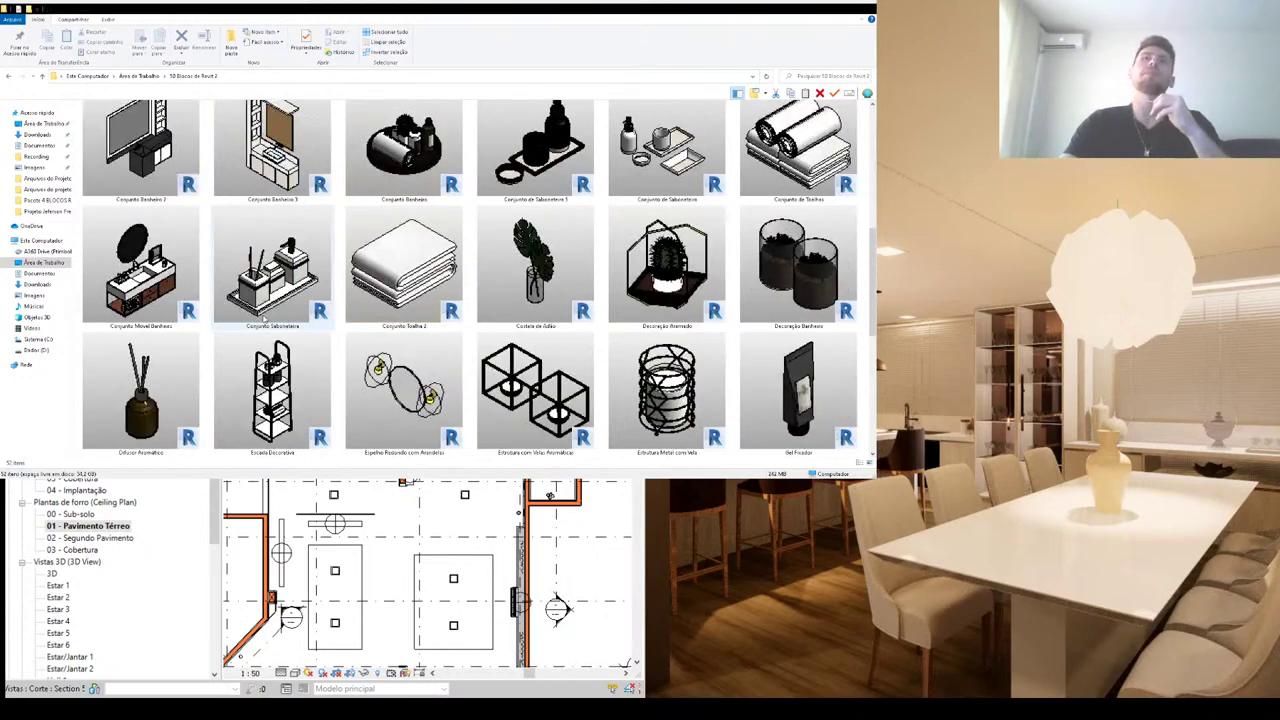
scroll(262, 338, down, 1)
scroll(261, 338, down, 2)
scroll(160, 440, up, 1)
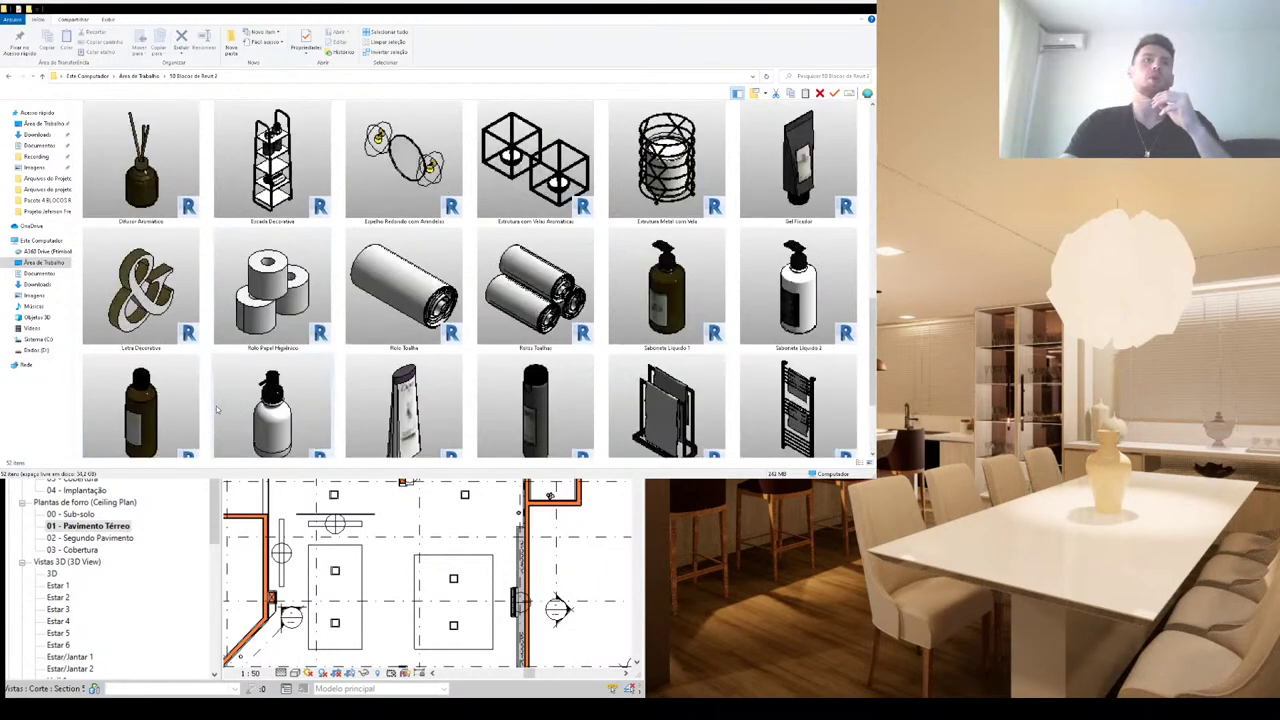
scroll(157, 455, up, 2)
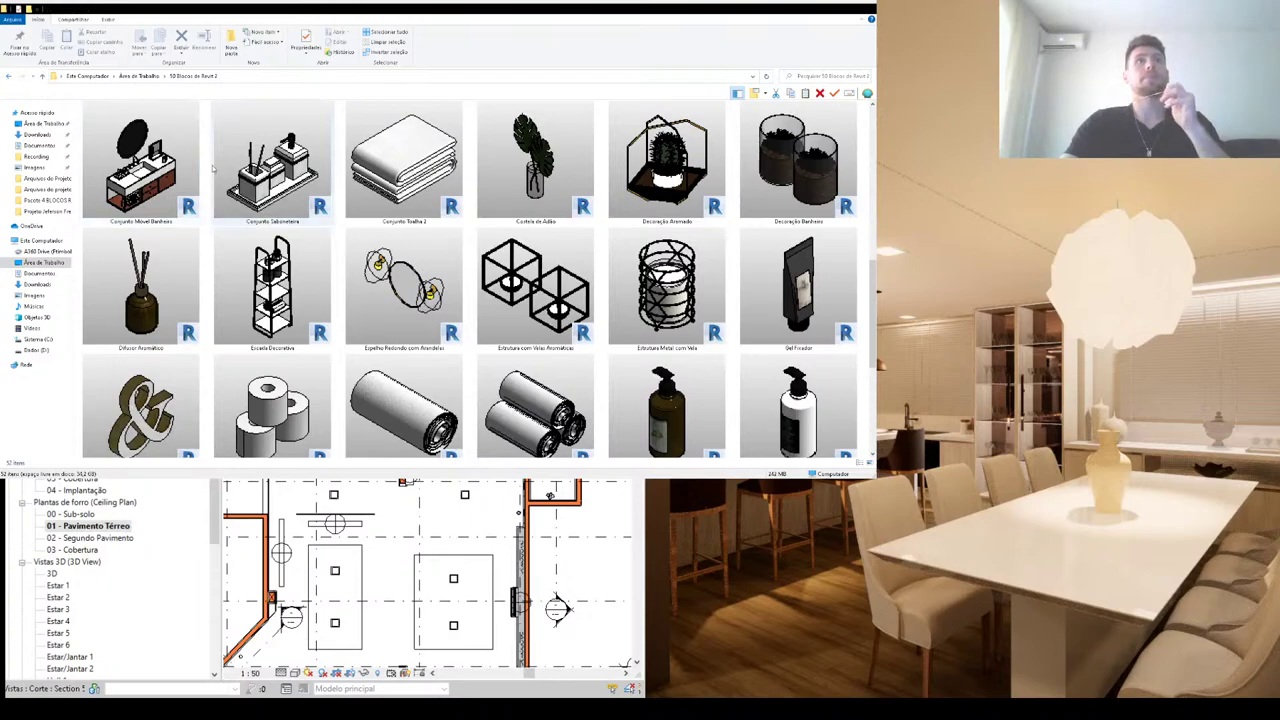
click(14, 80)
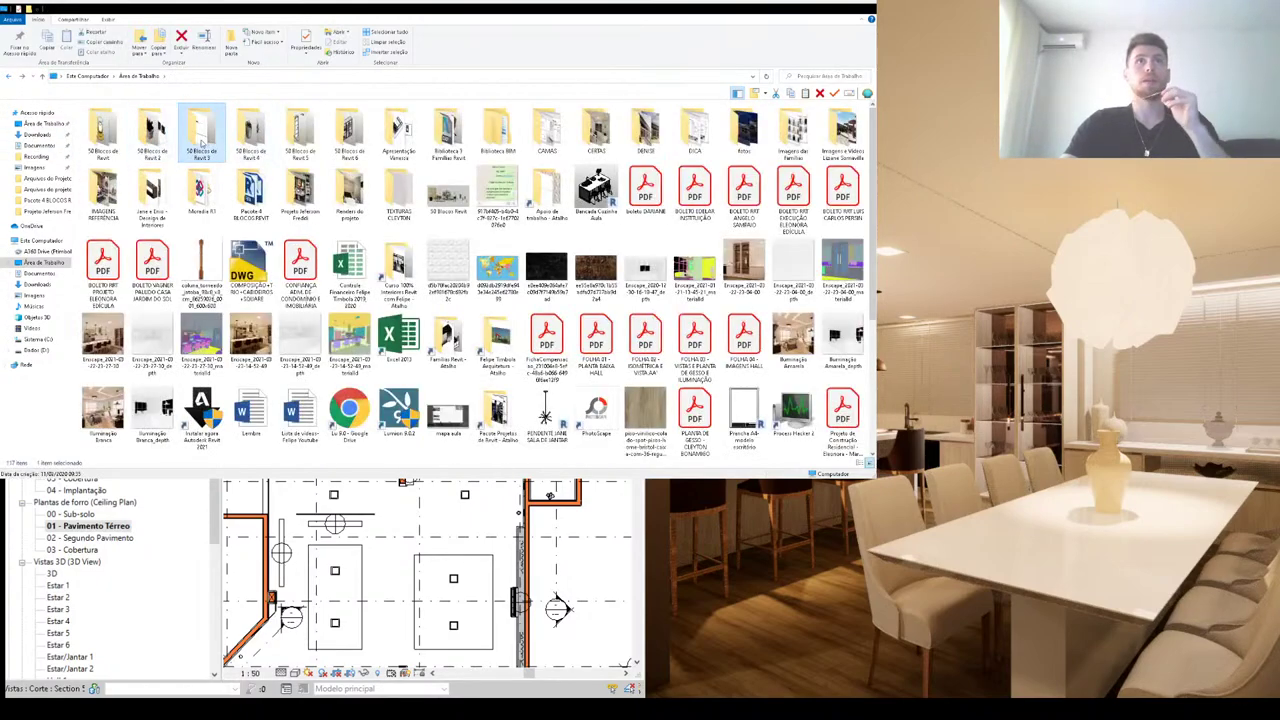
scroll(307, 268, down, 1)
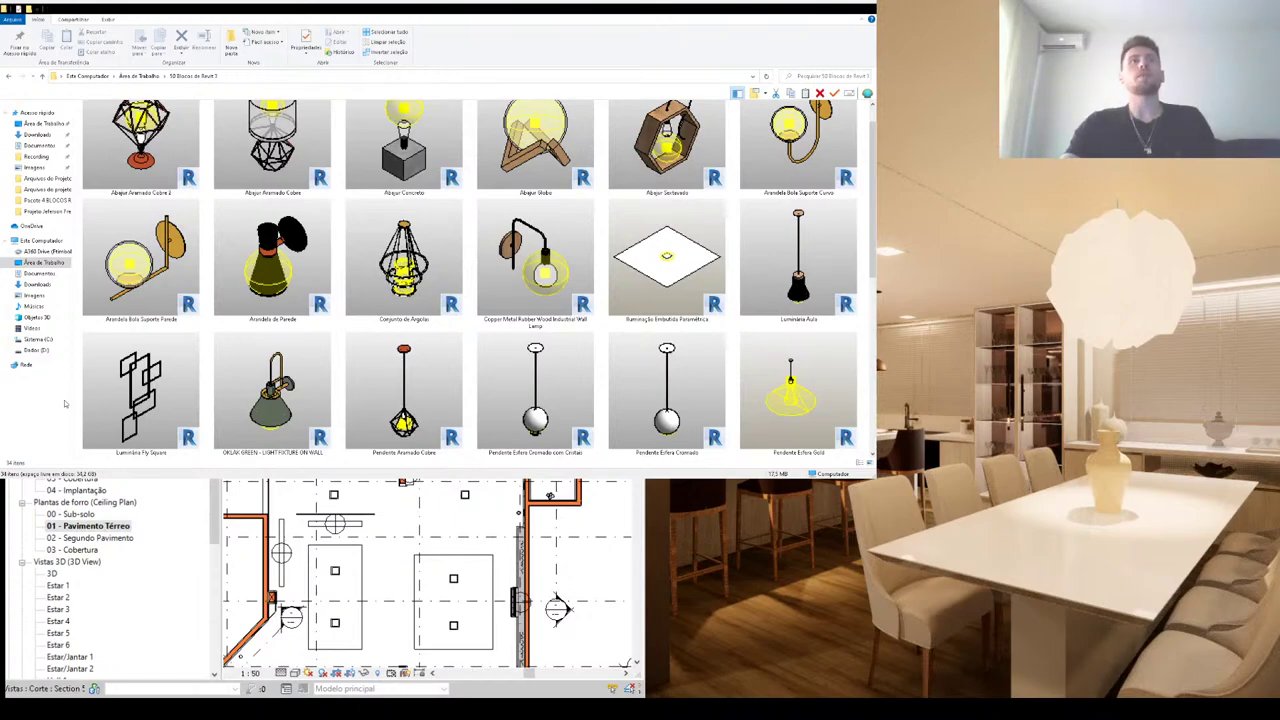
key(F5)
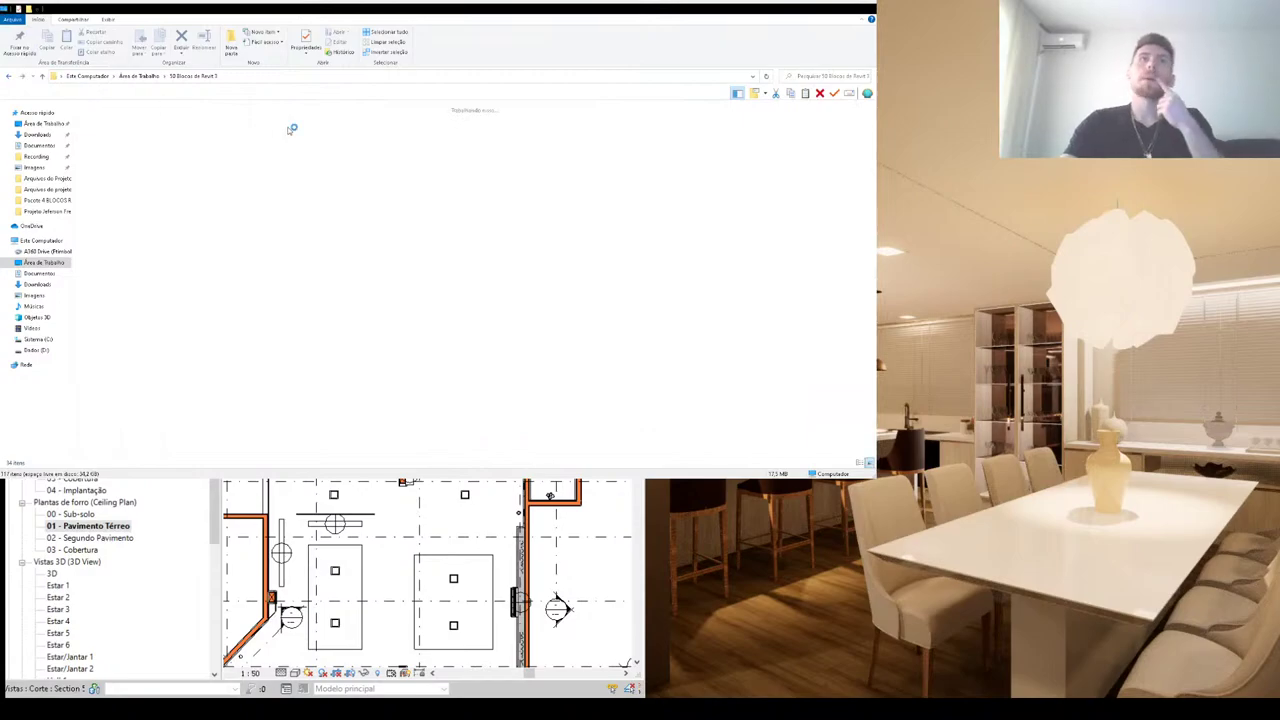
key(alt+Up)
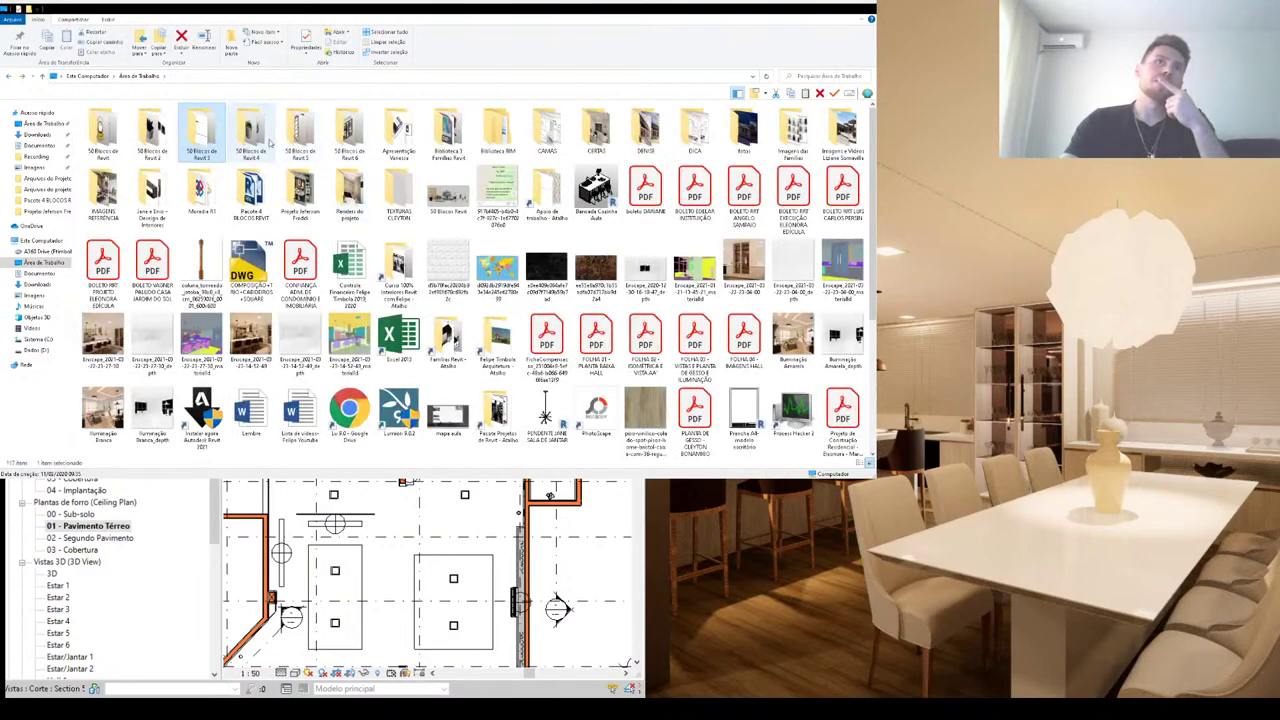
Step: Open 50 Blocos de Revit 4 and drag the Cama 12 family into Revit
double_click(255, 135)
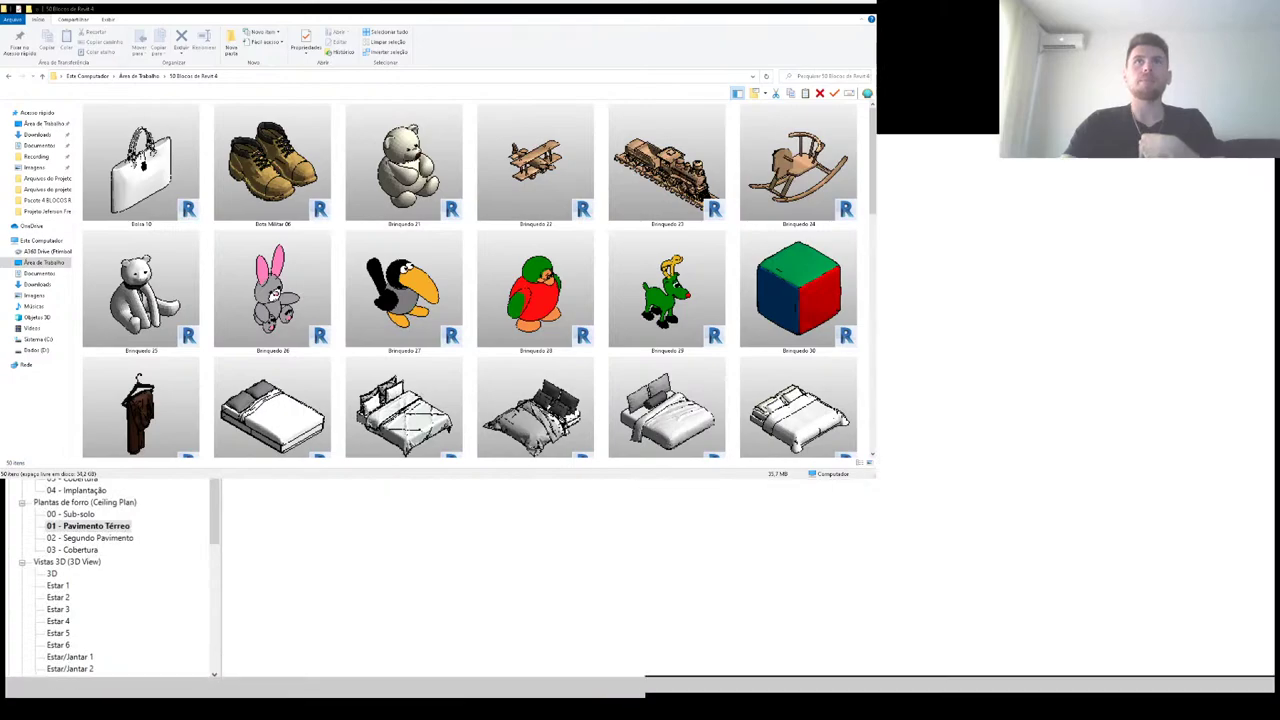
scroll(404, 280, down, 2)
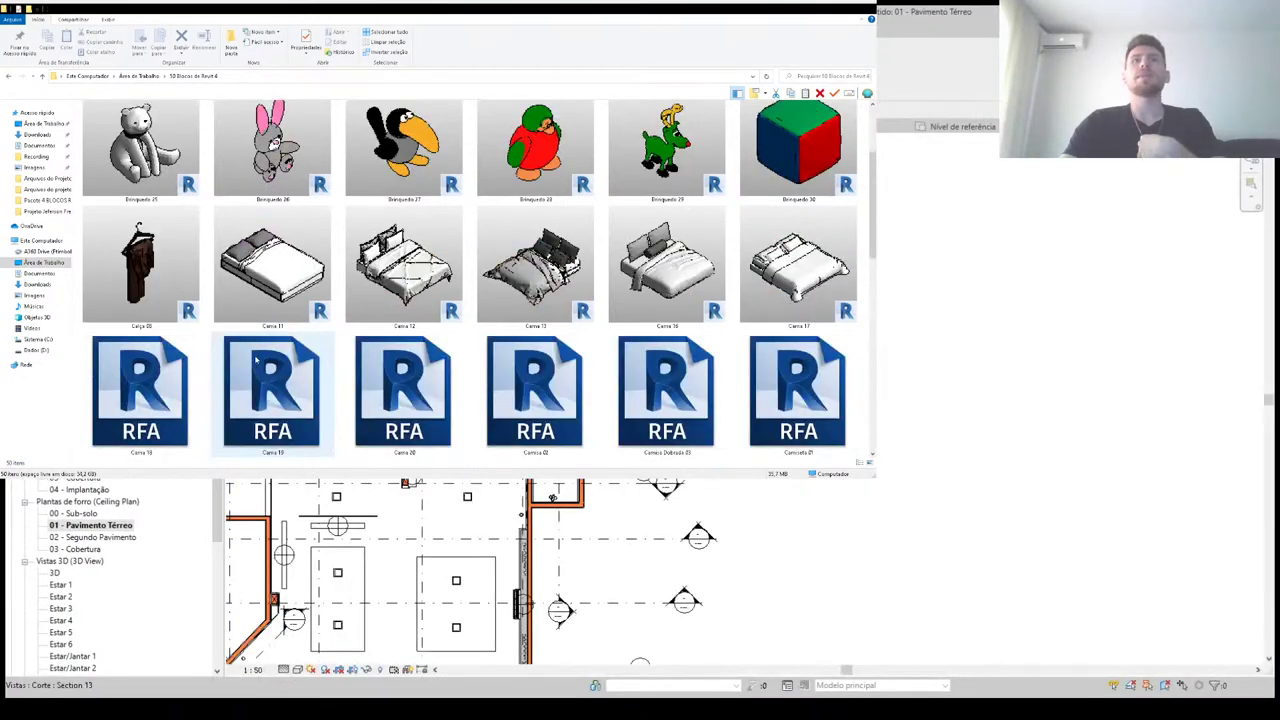
click(404, 266)
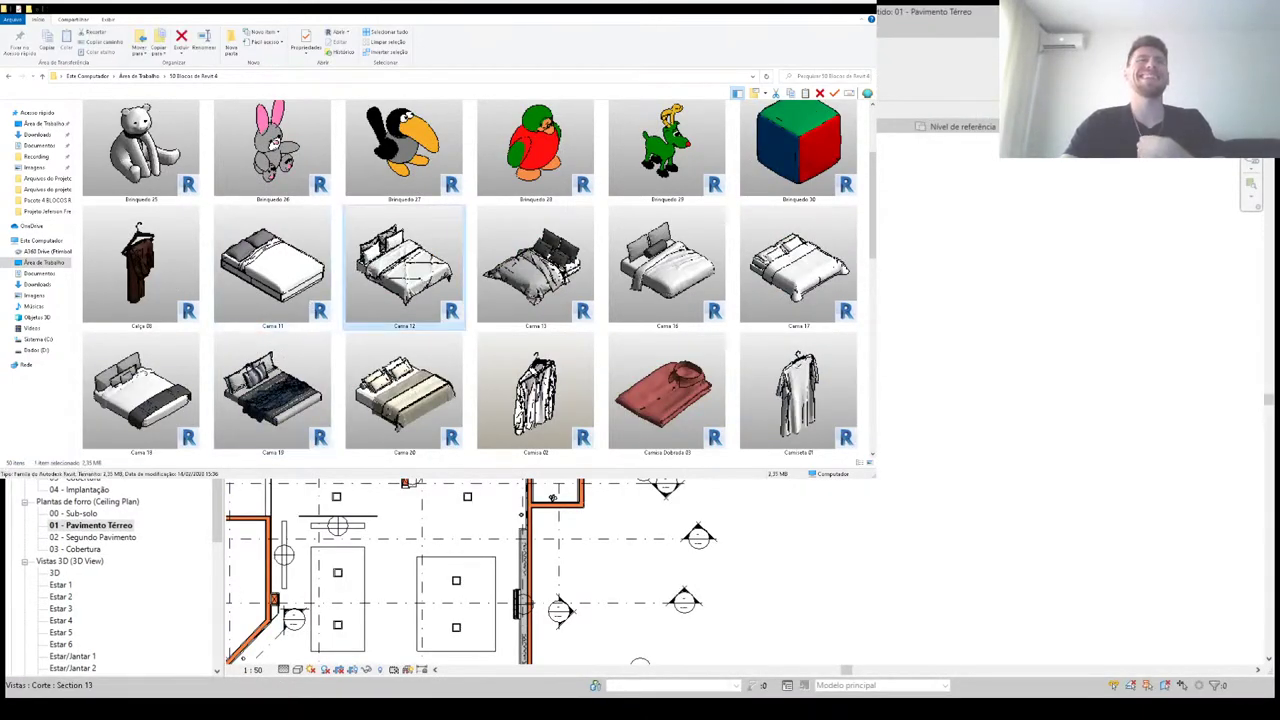
drag(440, 8, 845, 2)
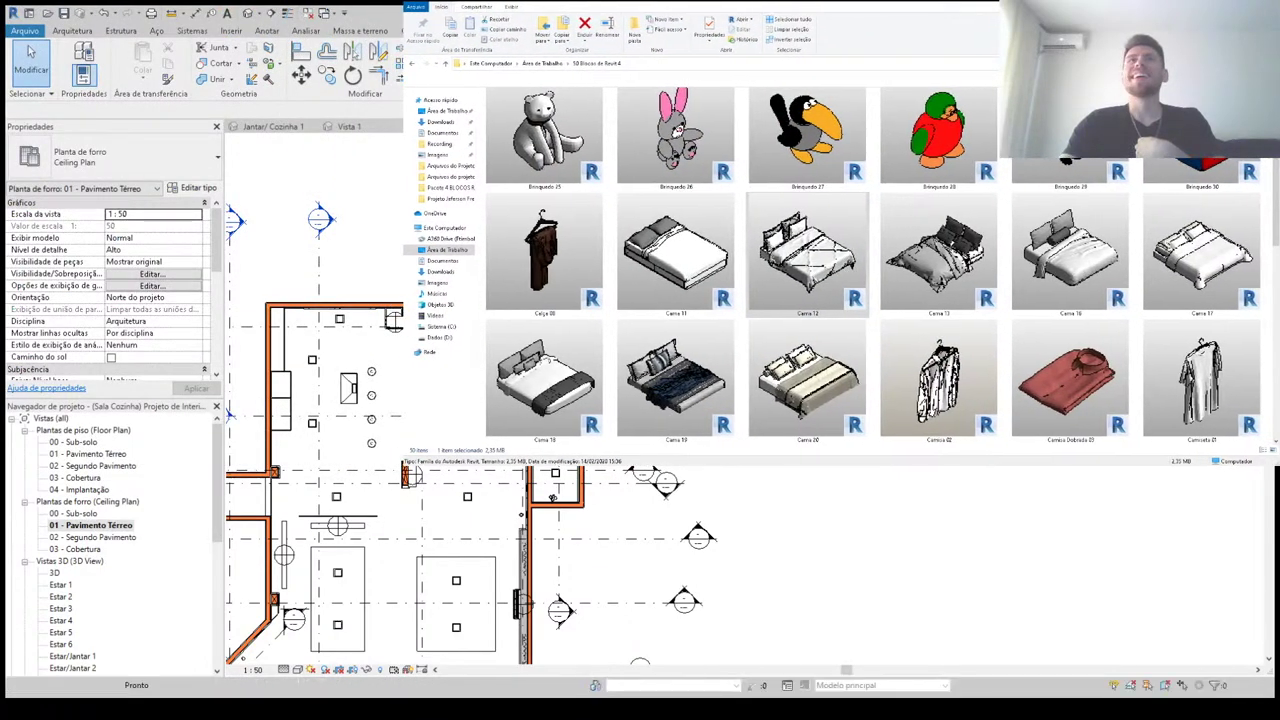
mouse_move(405, 468)
mouse_down()
mouse_move(400, 514)
mouse_move(650, 330)
mouse_up()
drag(940, 178, 474, 521)
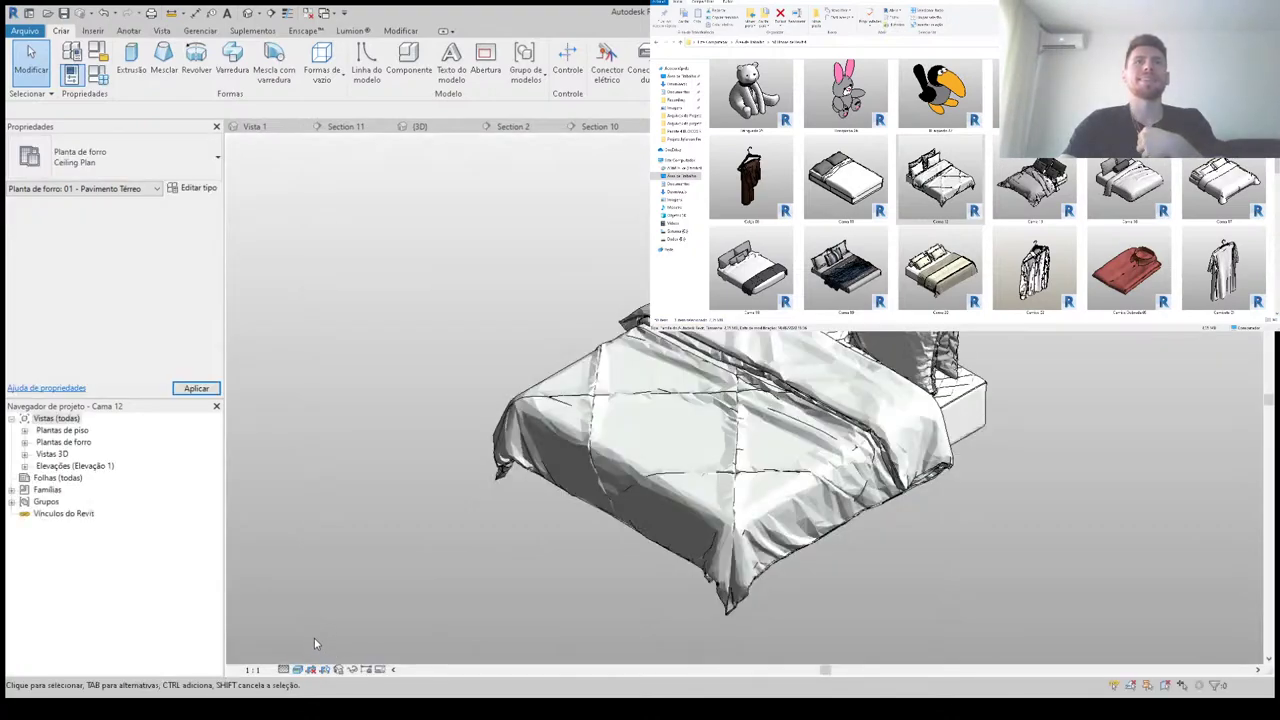
Step: Show the open bed family's own properties from the canvas
click(300, 670)
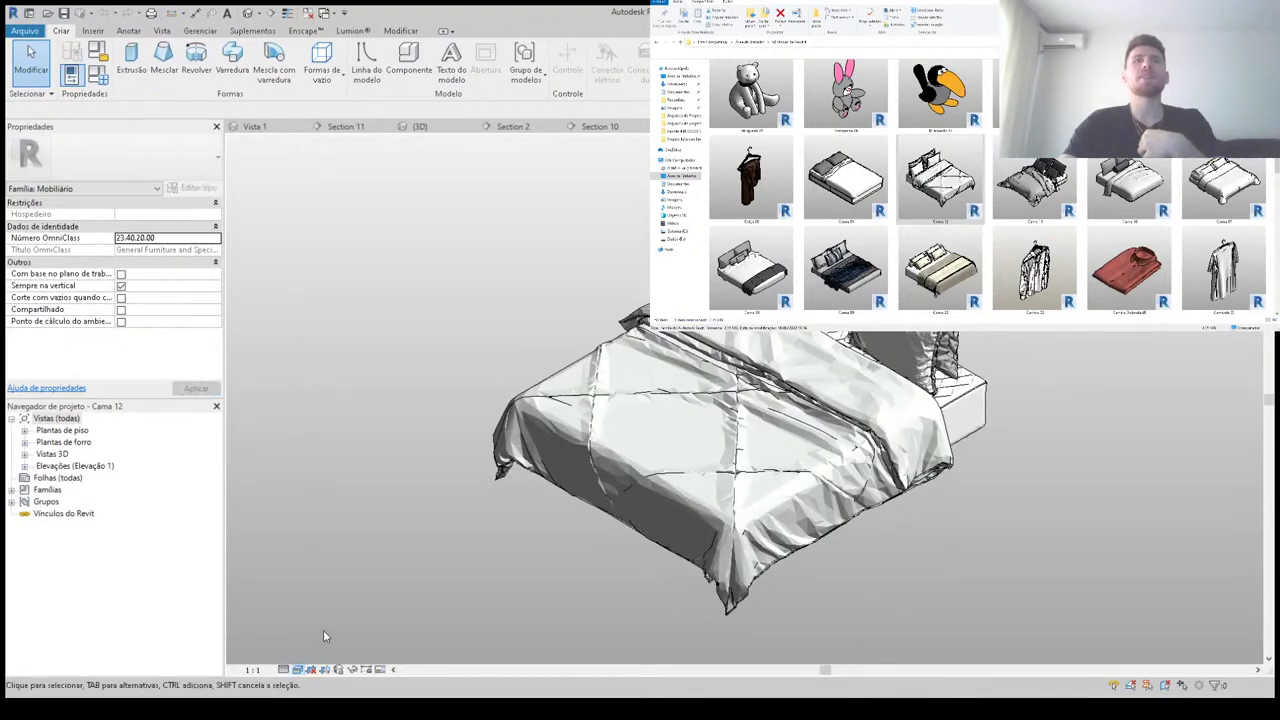
click(323, 629)
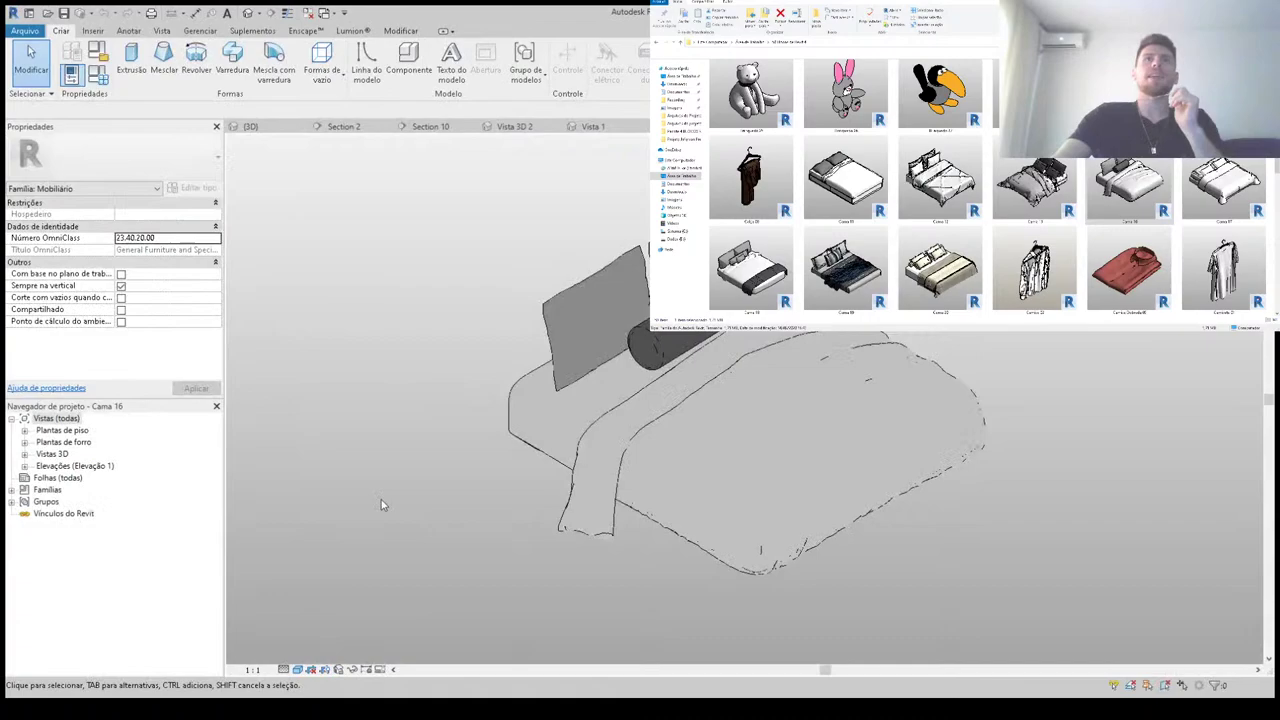
Step: Orbit and zoom the Cama 16 view to show both pillows, then open Cama 17 in Revit
mouse_move(444, 489)
shift+middle_down()
mouse_move(466, 471)
mouse_move(470, 498)
shift+middle_up()
scroll(470, 503, up, 2)
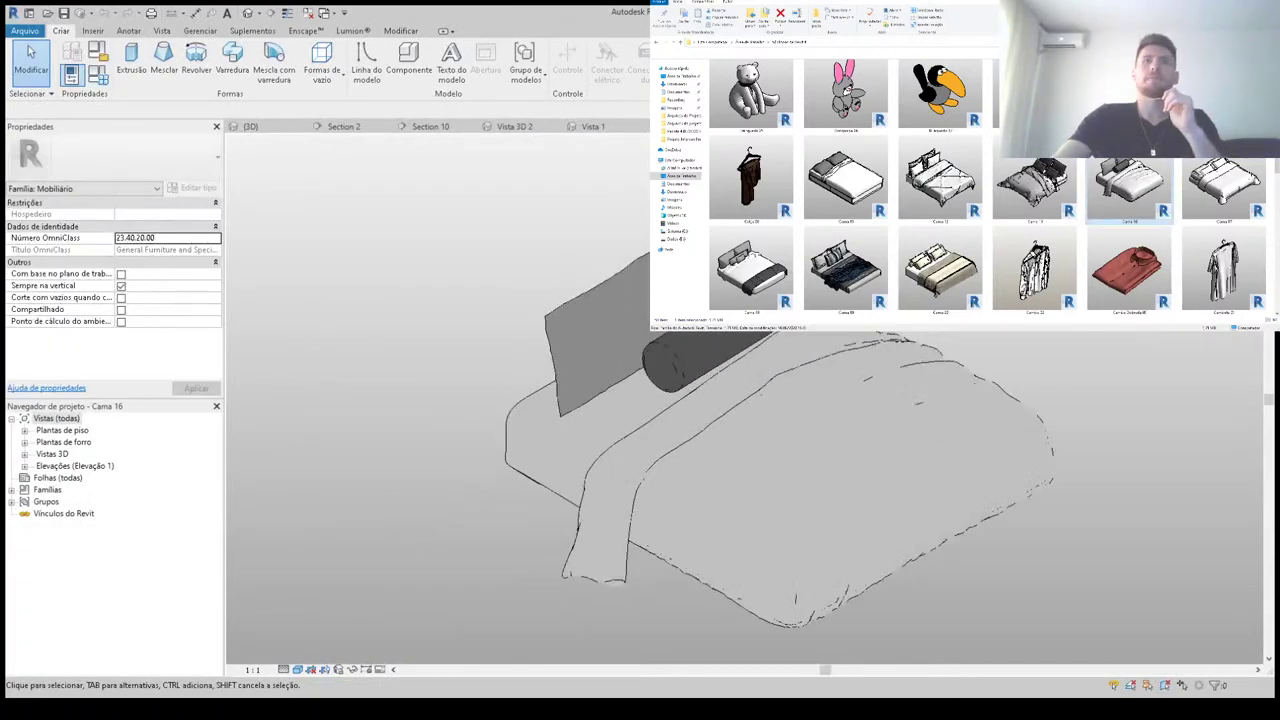
click(1198, 168)
click(534, 558)
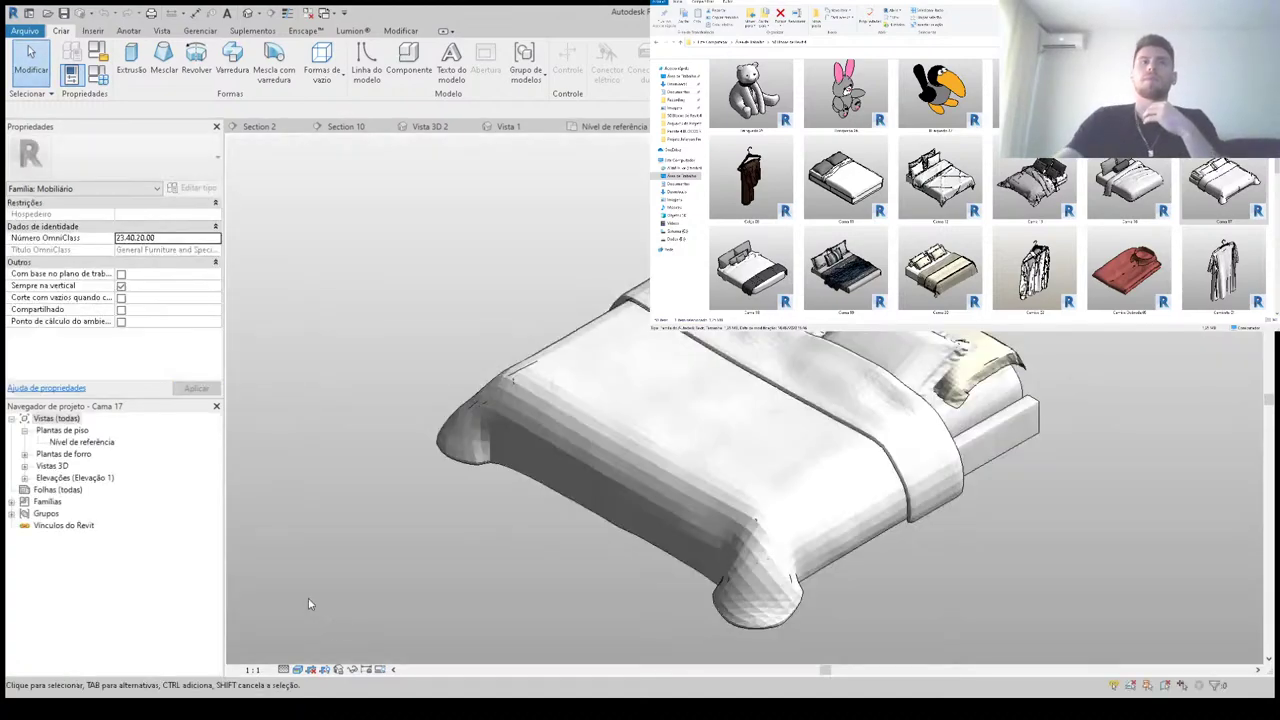
Step: Set Cama 17 to Hidden Line with HL, then open the Conjunto Cama Solteiro 15 family
key(h)
key(l)
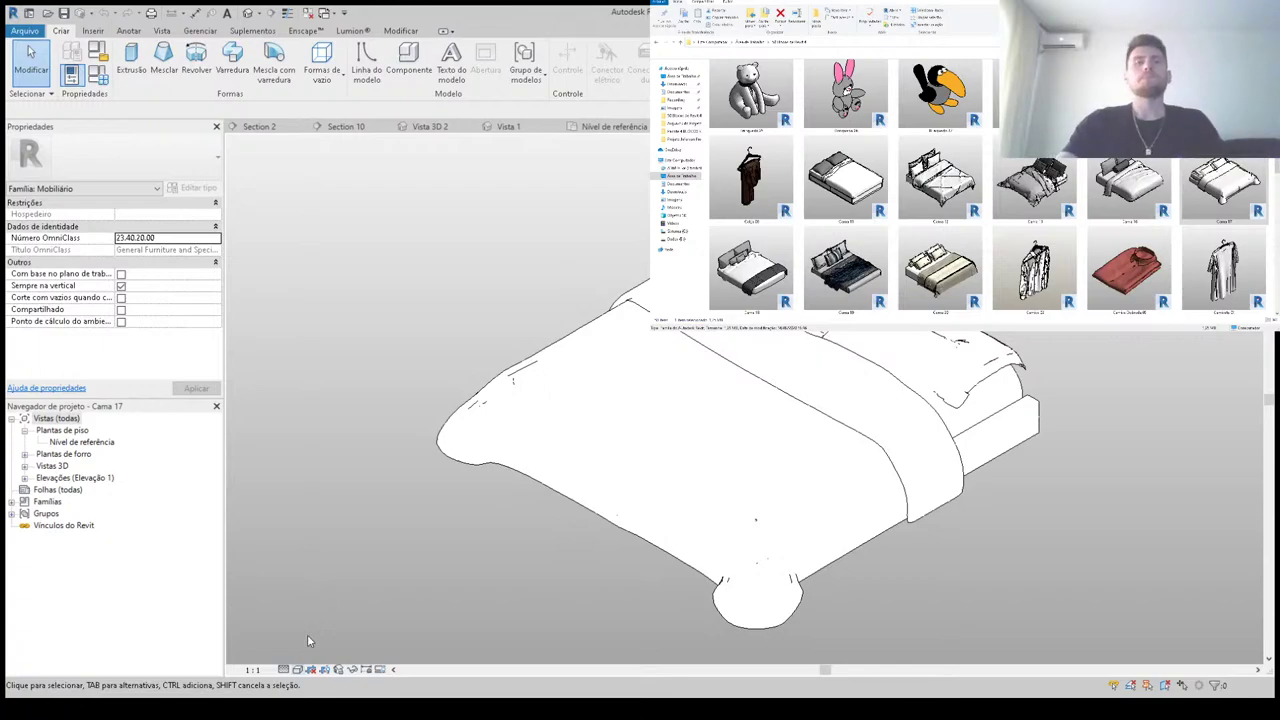
scroll(894, 243, down, 1)
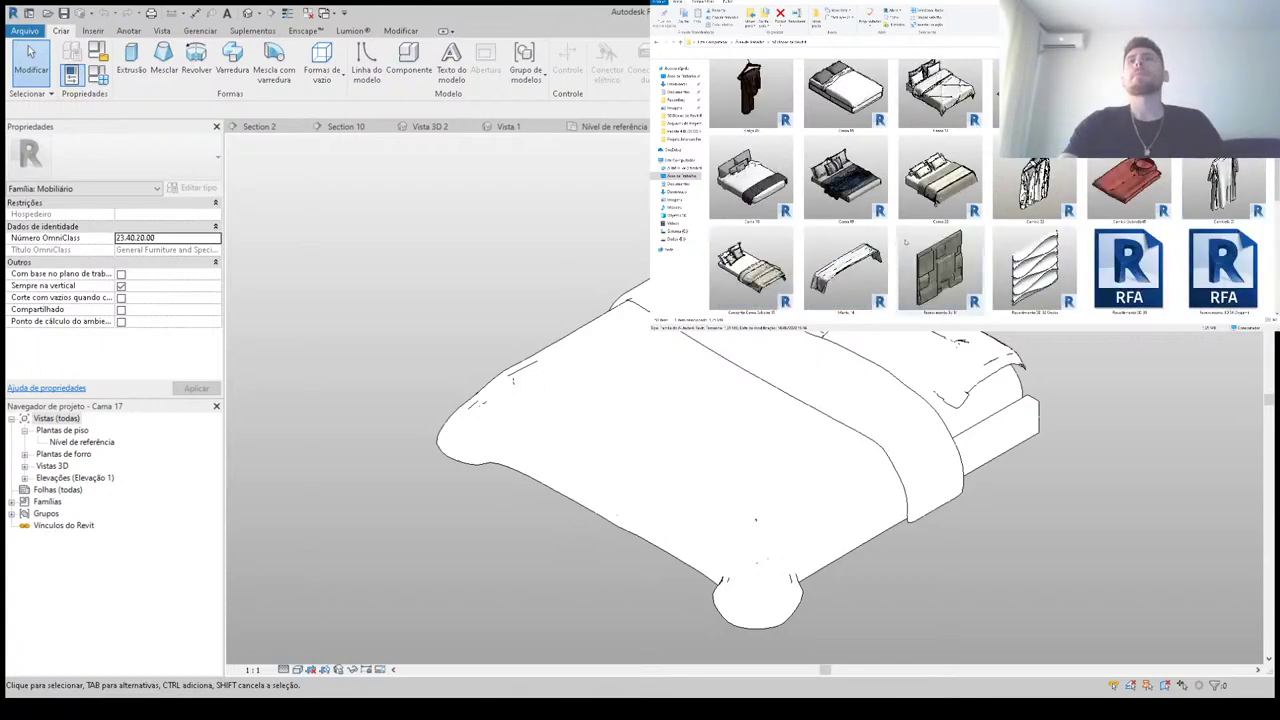
click(764, 254)
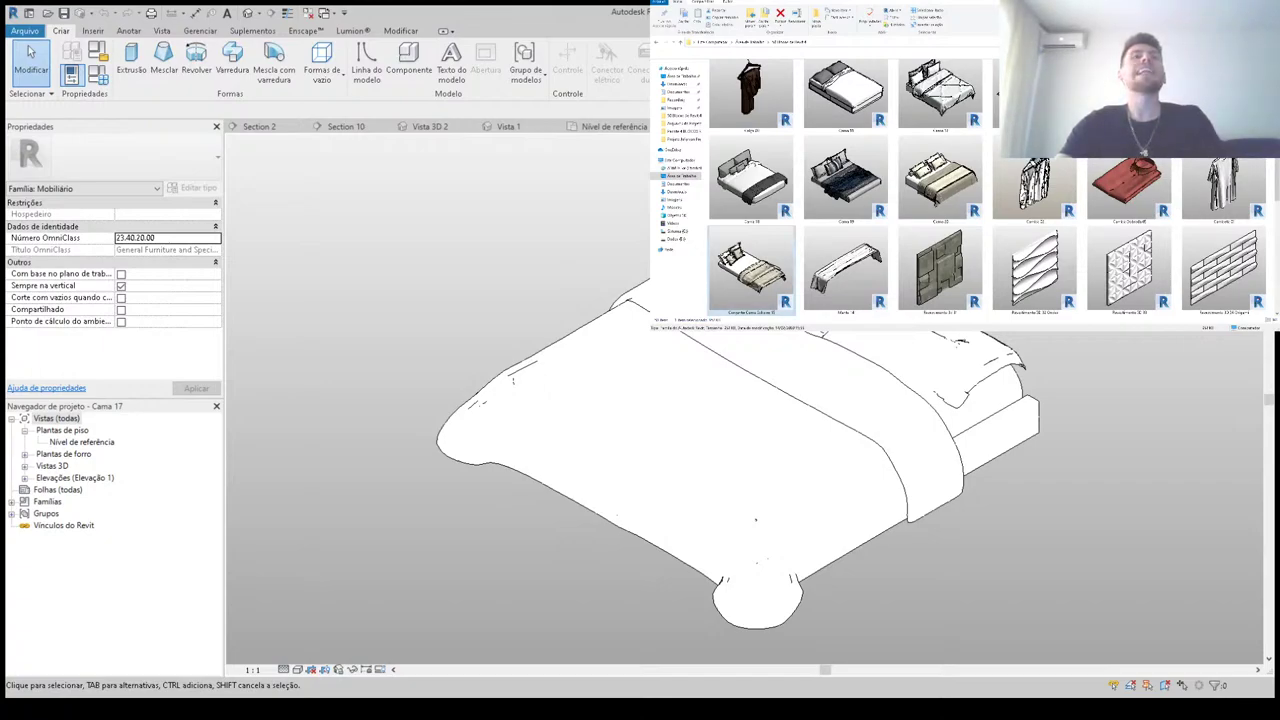
scroll(305, 608, up, 2)
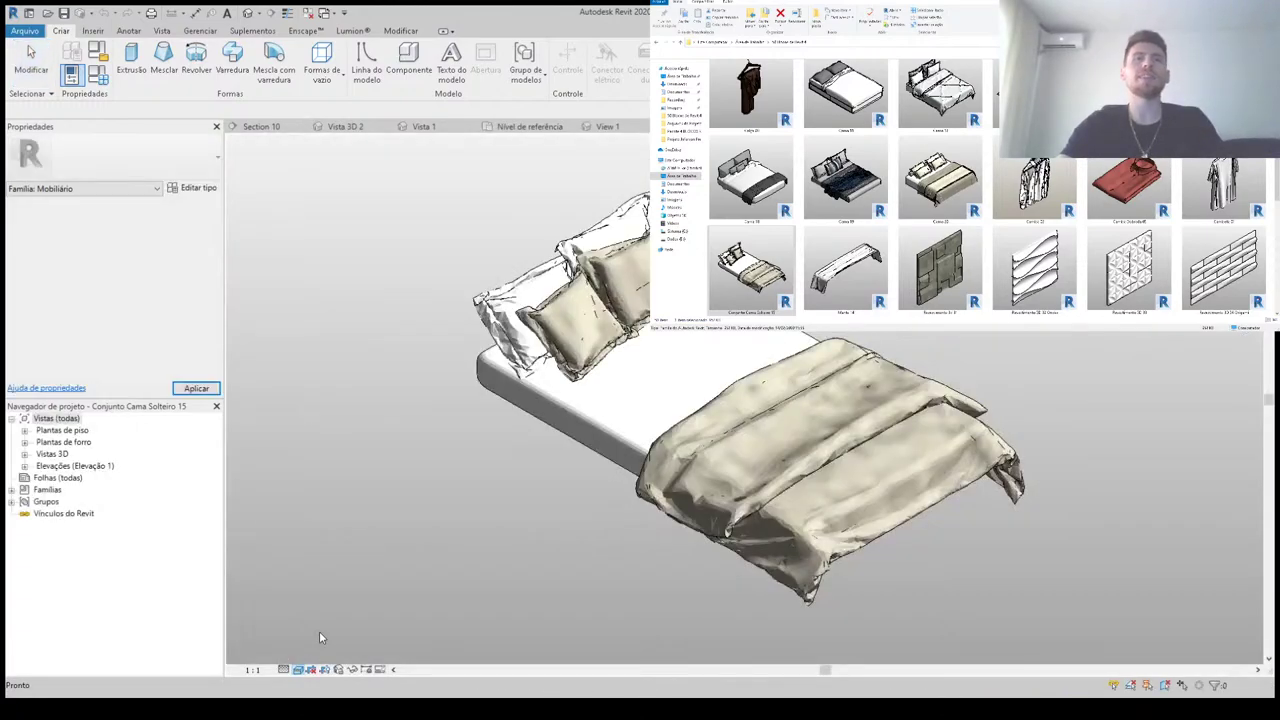
Step: Zoom in on the Conjunto Cama Solteiro 15 bed in its 3D view
scroll(513, 417, up, 2)
scroll(437, 451, up, 1)
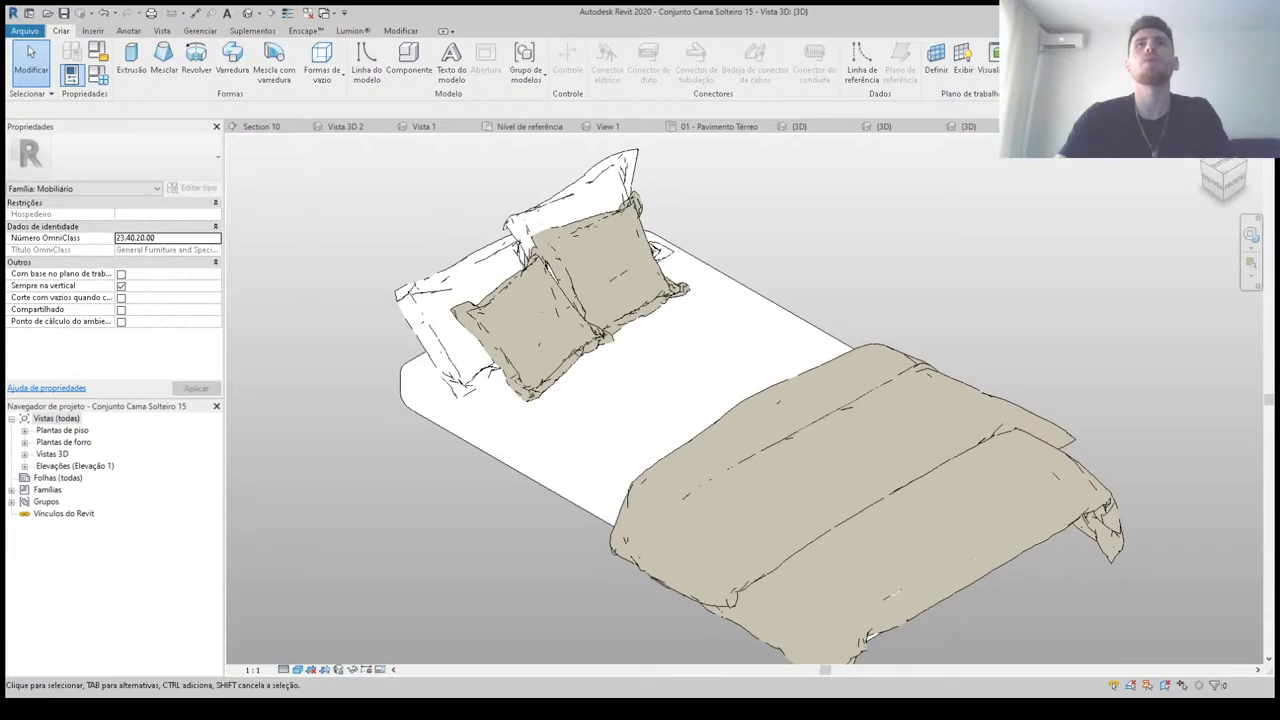
Step: Enlarge the 50 Blocos de Revit 4 Explorer window and place it top-right over Revit
key(alt+Tab)
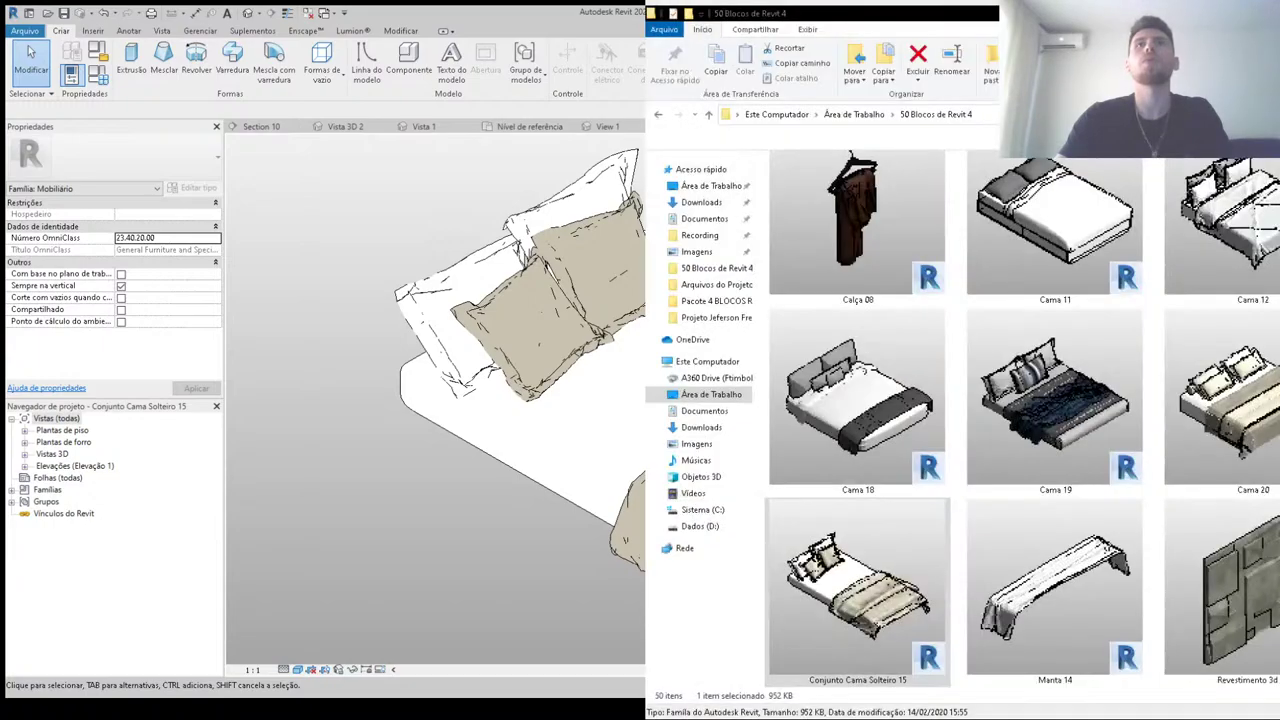
key(super+Up)
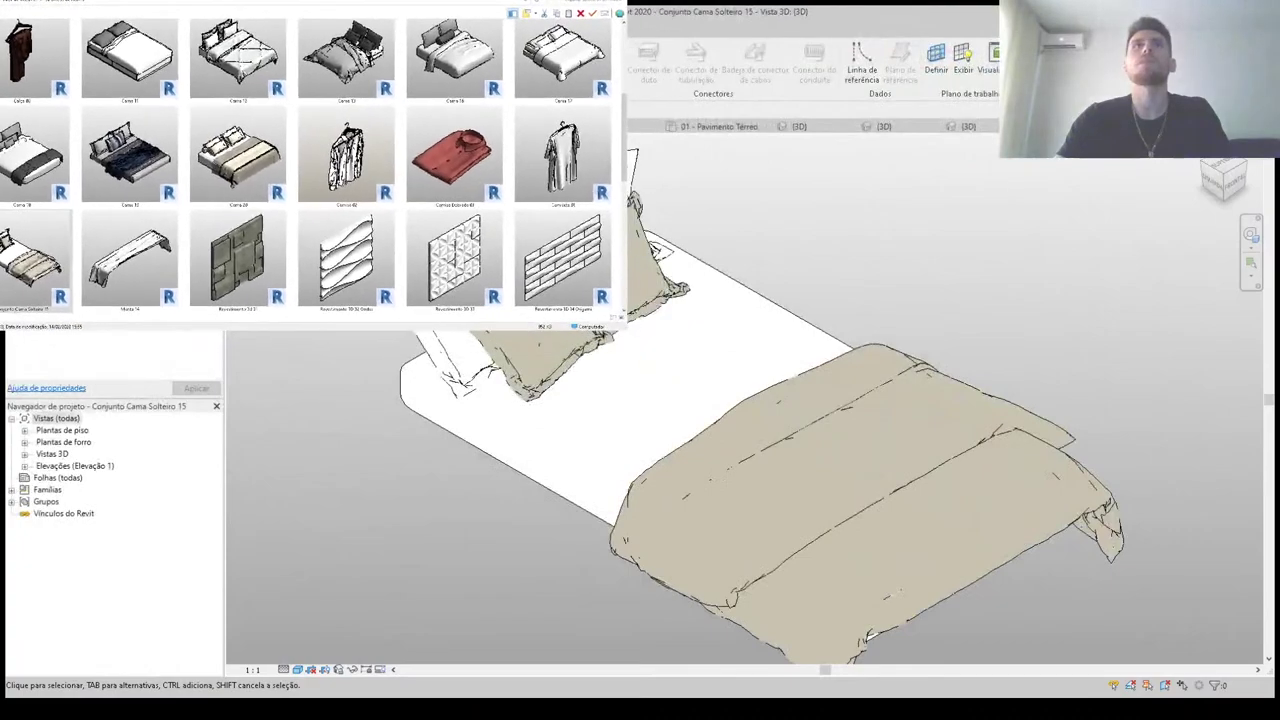
drag(571, 8, 915, 8)
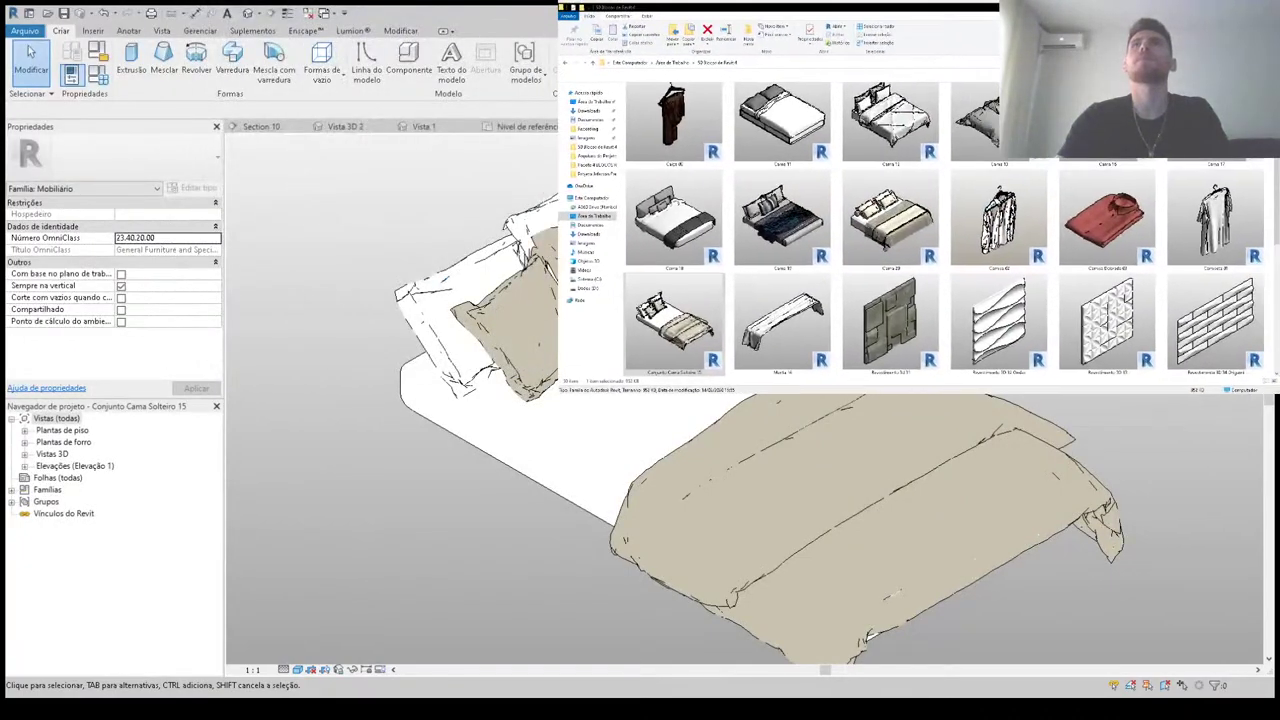